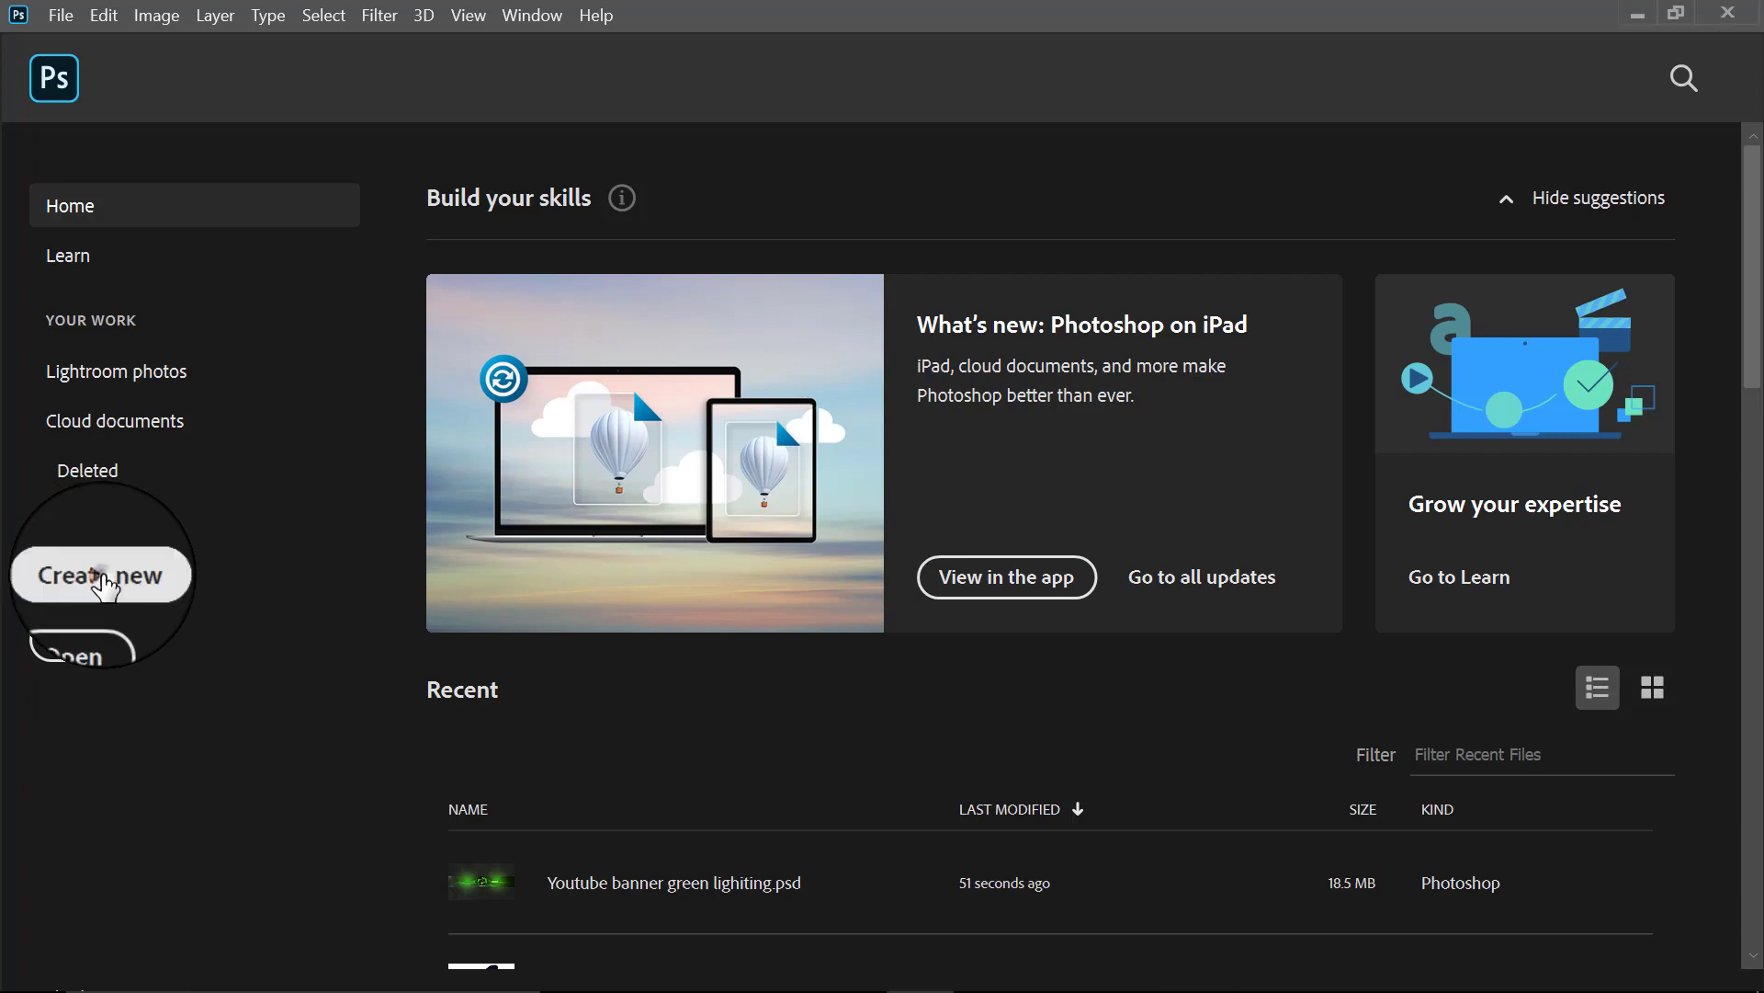
# Step: Start a new document preset named 'Youtube banner' at 2048 × 1152 px, 300 ppi
pyautogui.click(103, 579)
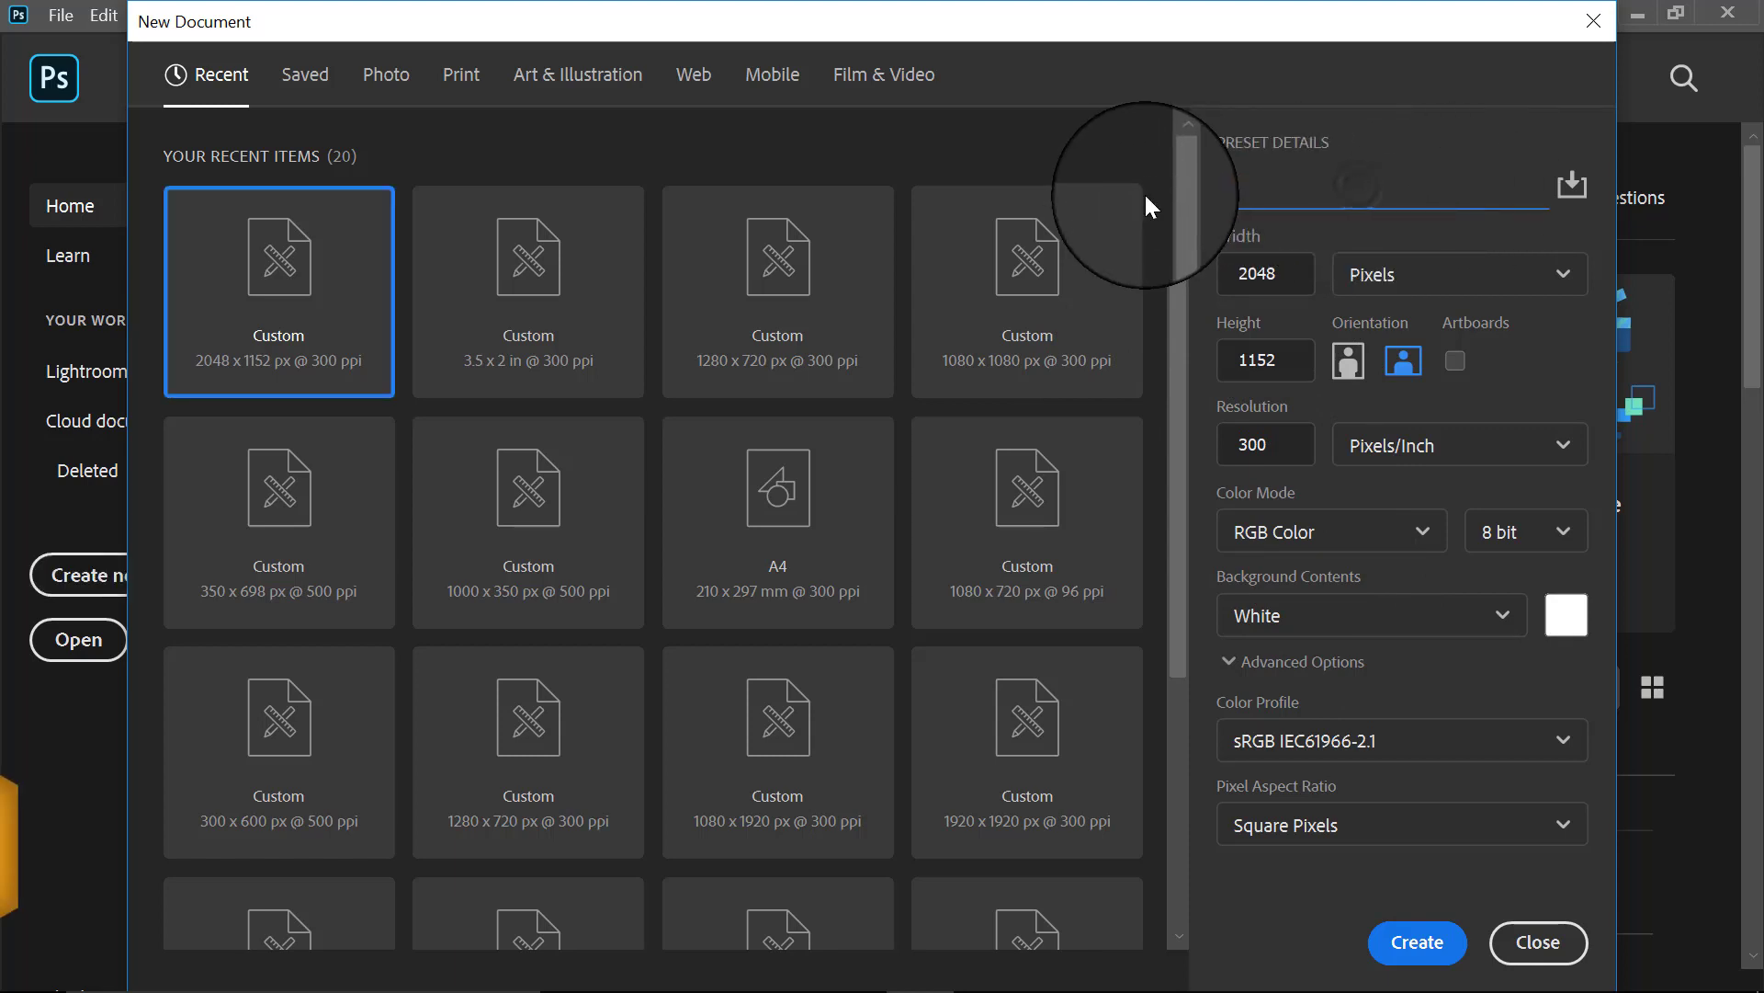
pyautogui.write('Youtube banner')
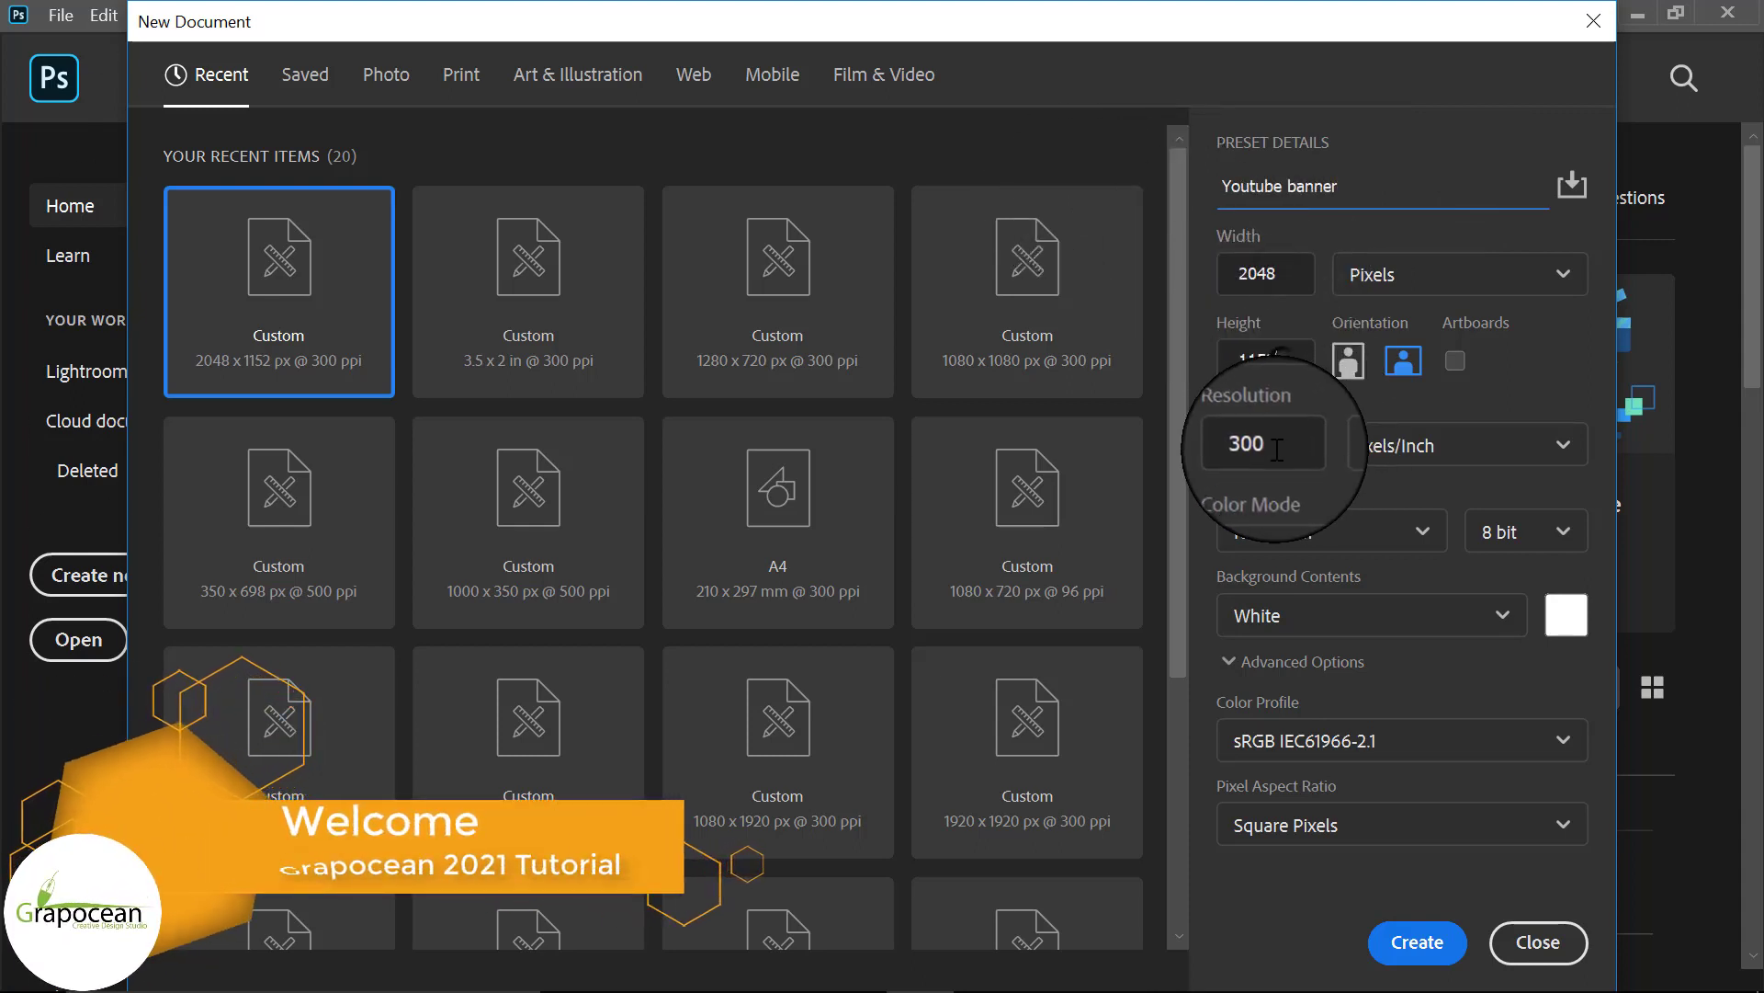
# Step: Create the blank canvas and set the Rectangle tool to no stroke
pyautogui.click(1423, 950)
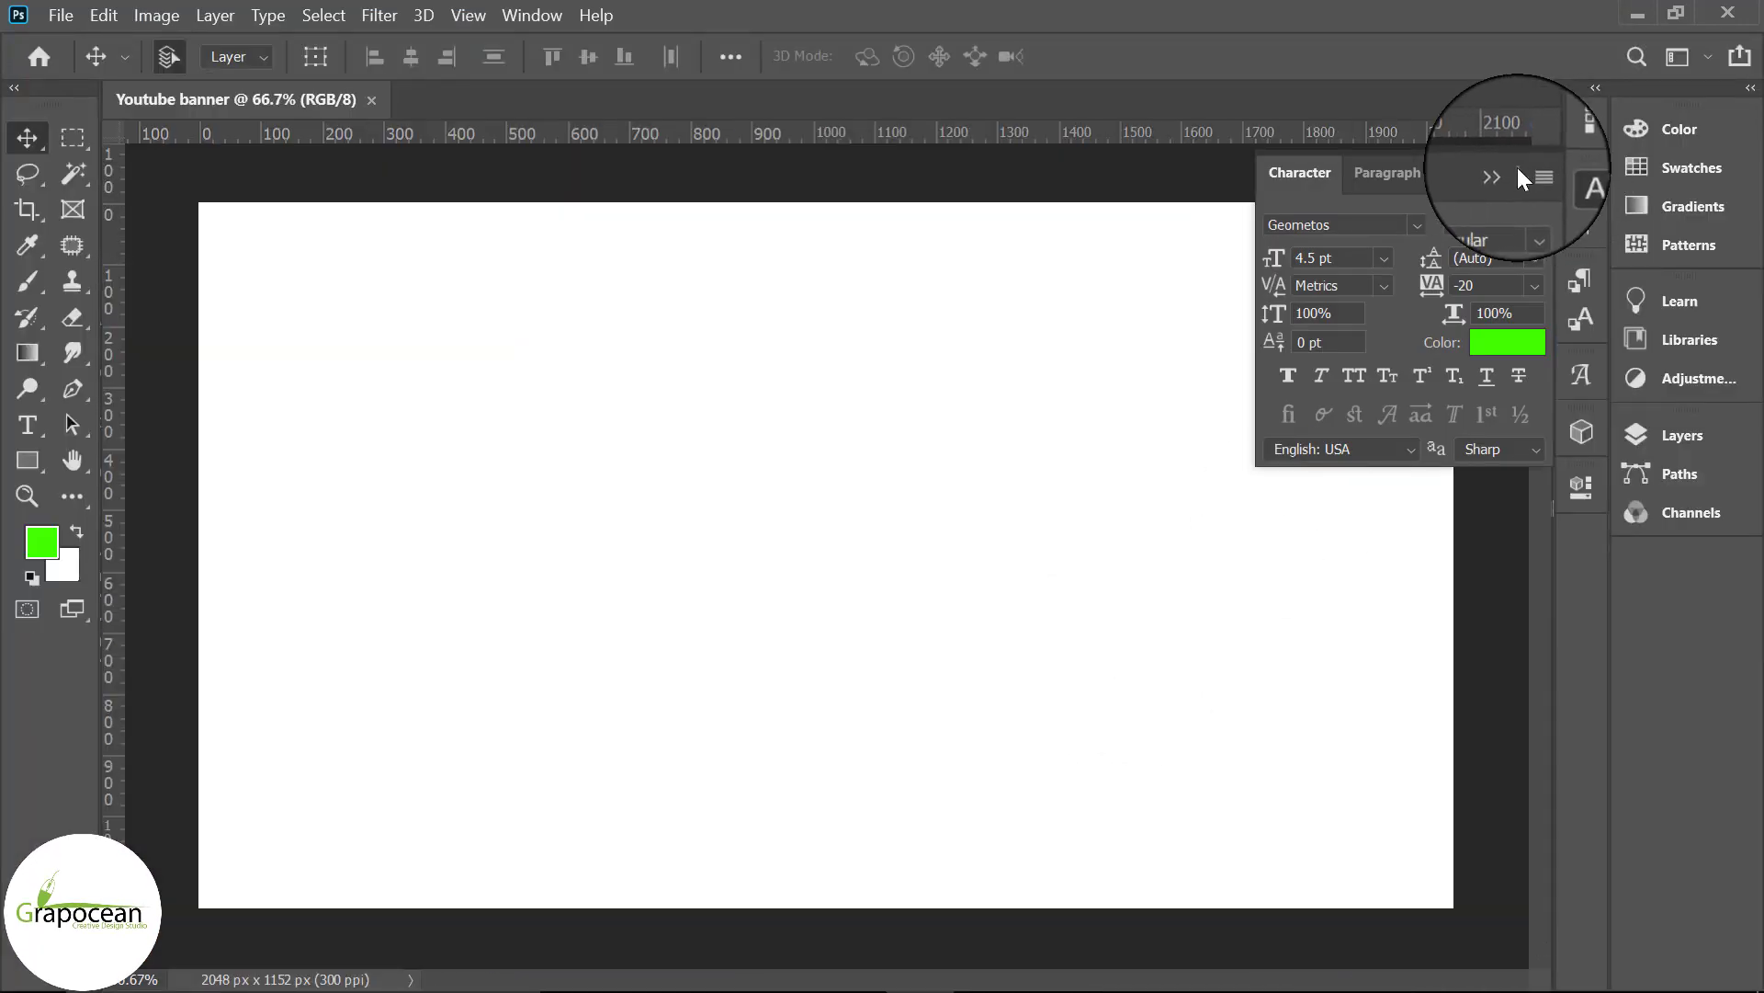
pyautogui.click(1492, 177)
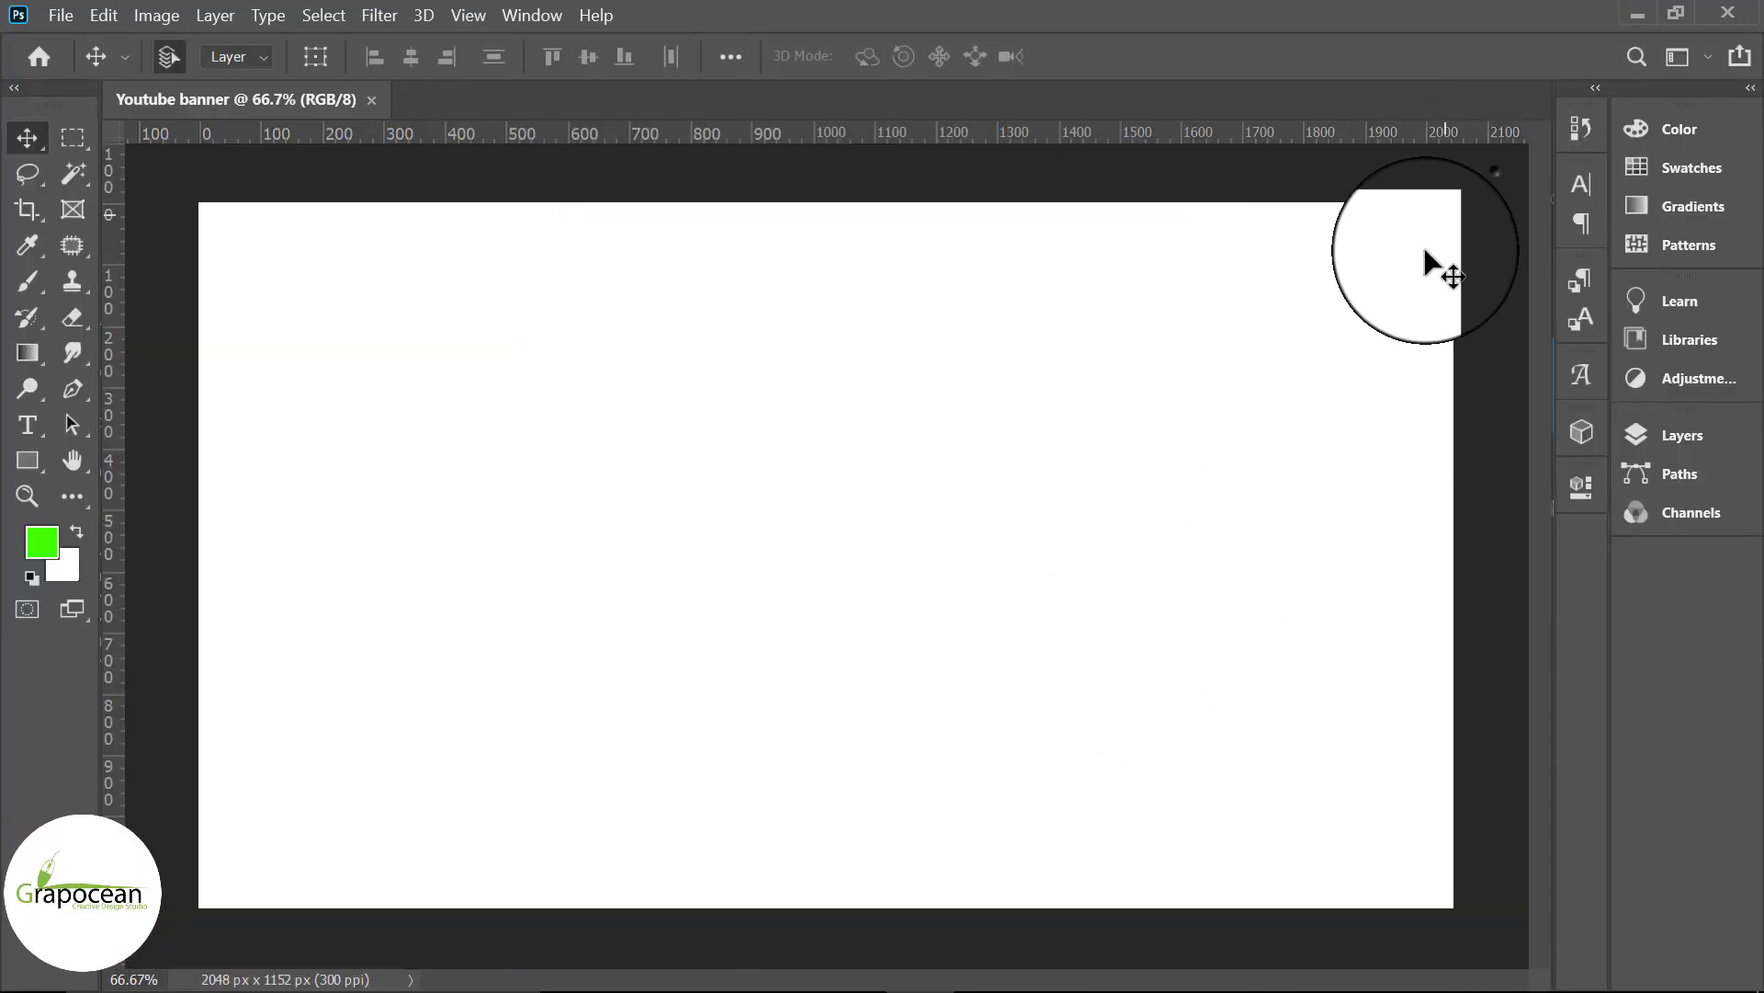
pyautogui.click(30, 465)
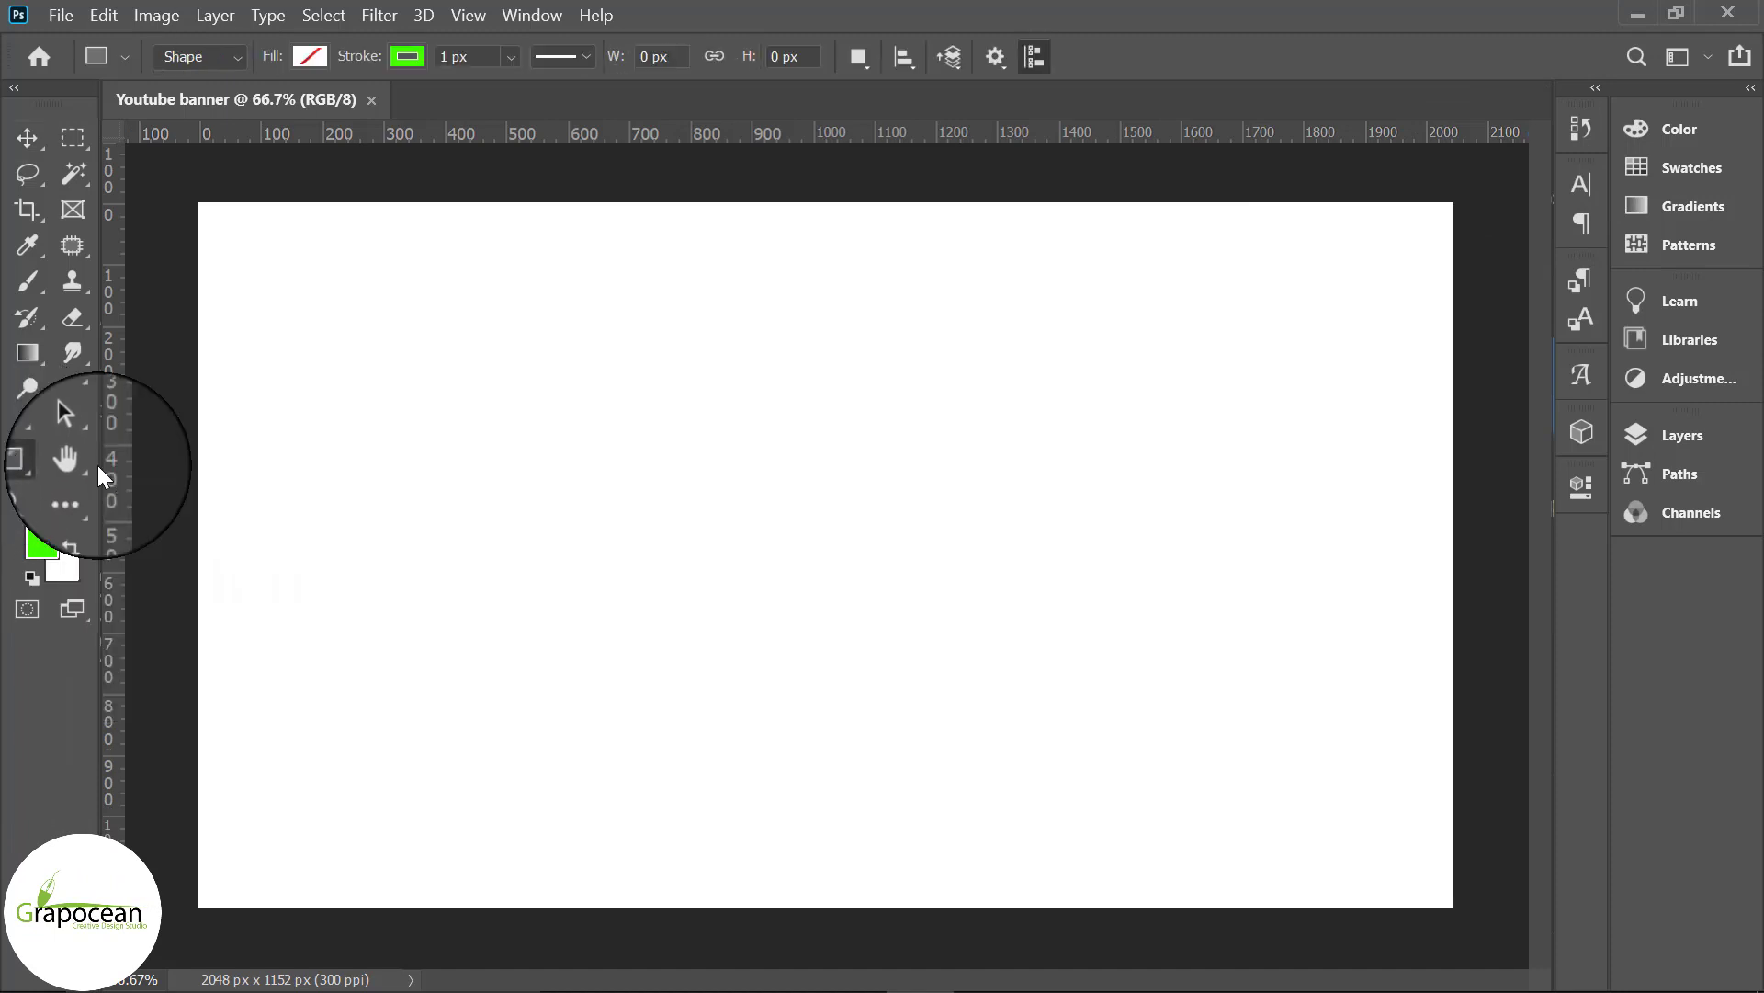
pyautogui.click(953, 500)
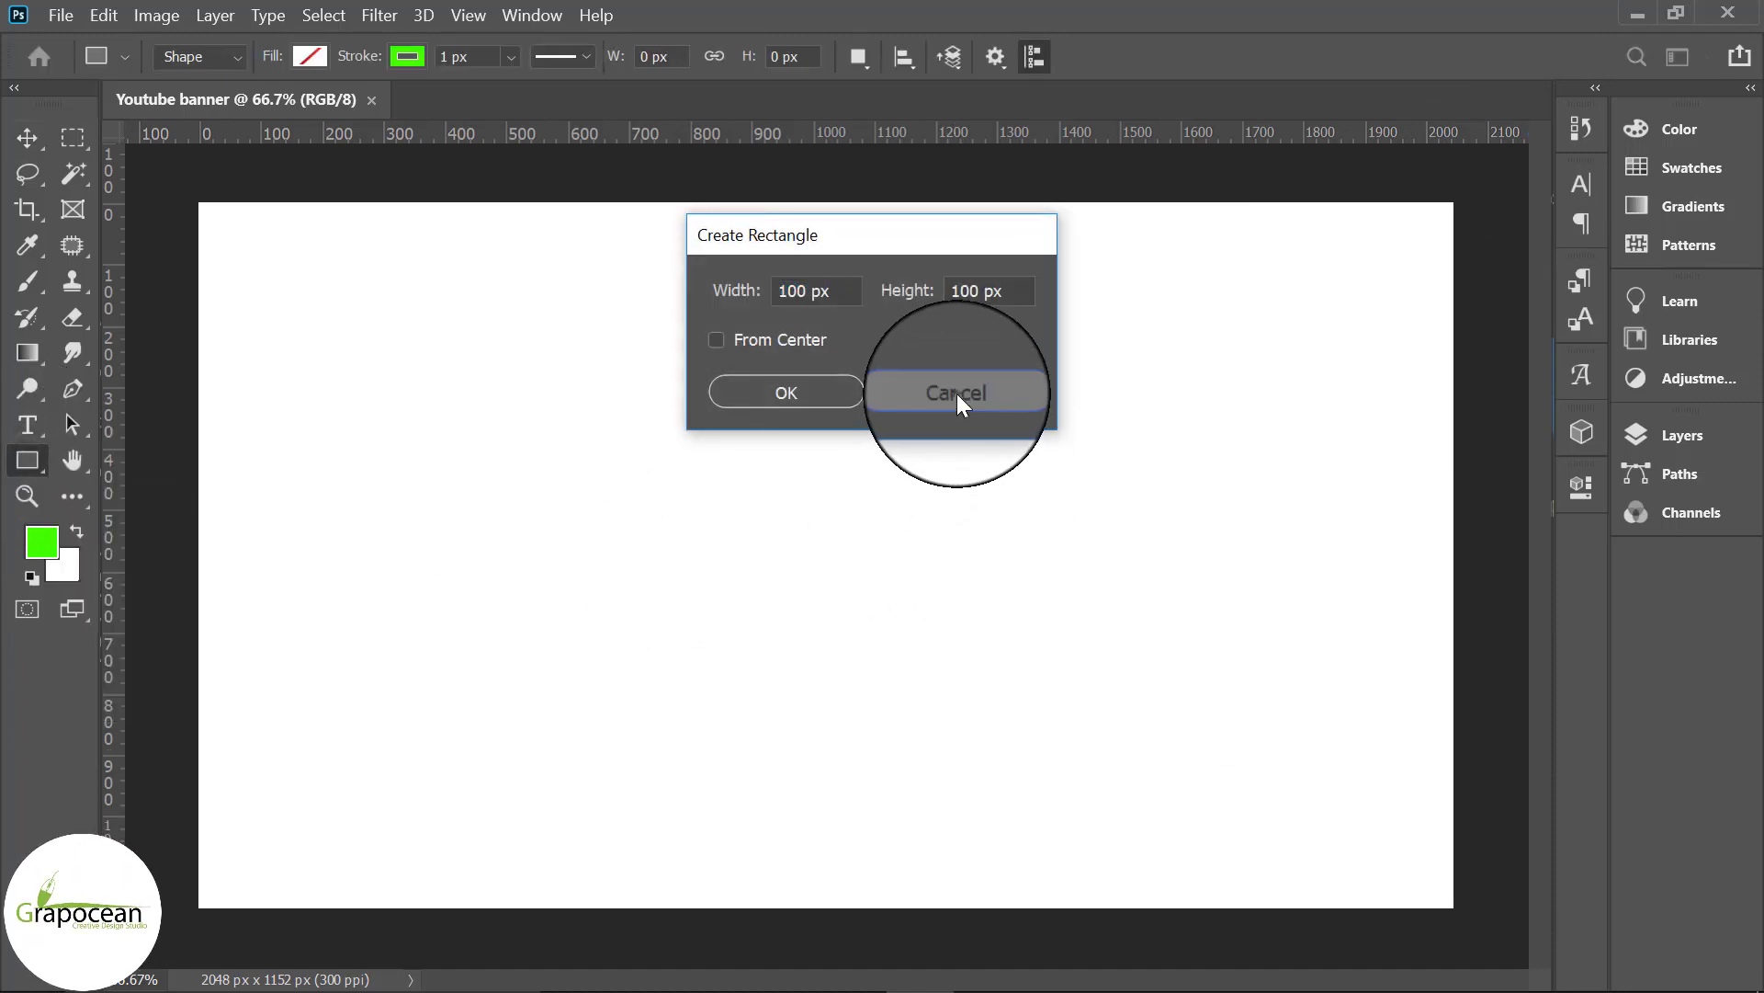
pyautogui.click(957, 394)
pyautogui.click(415, 57)
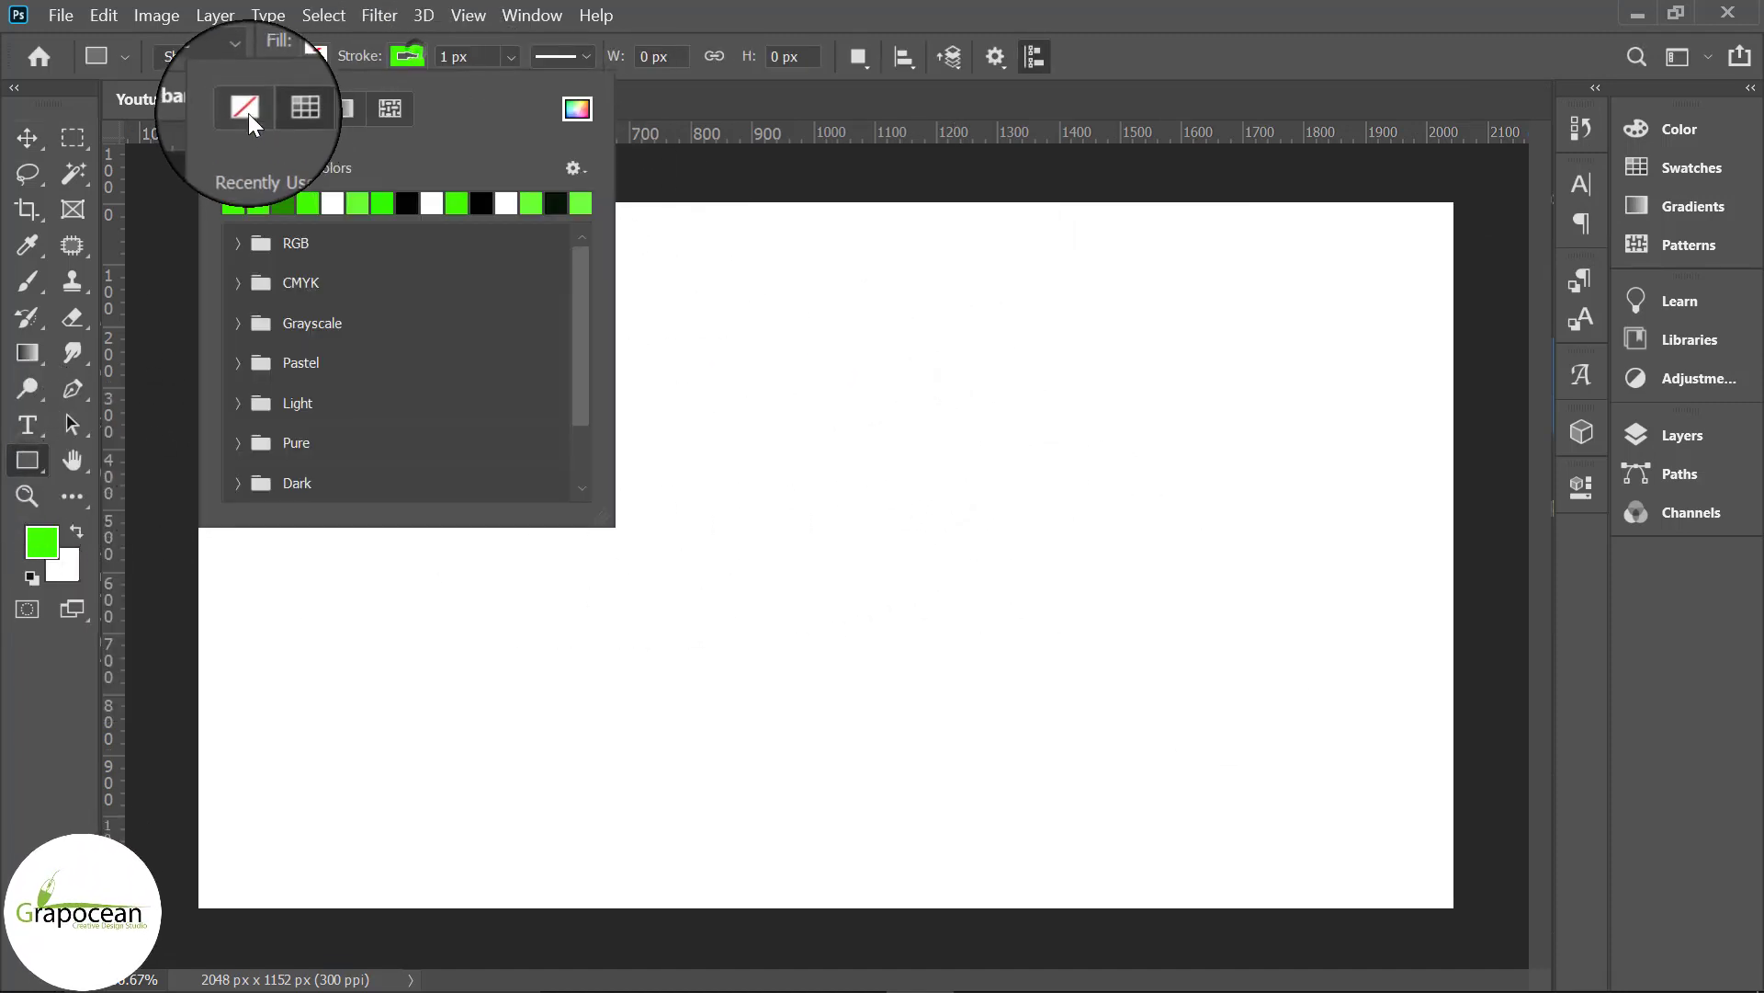
pyautogui.click(246, 111)
# Step: Add a black 1235 × 338 px rectangle and select it with the Background layer
pyautogui.click(309, 57)
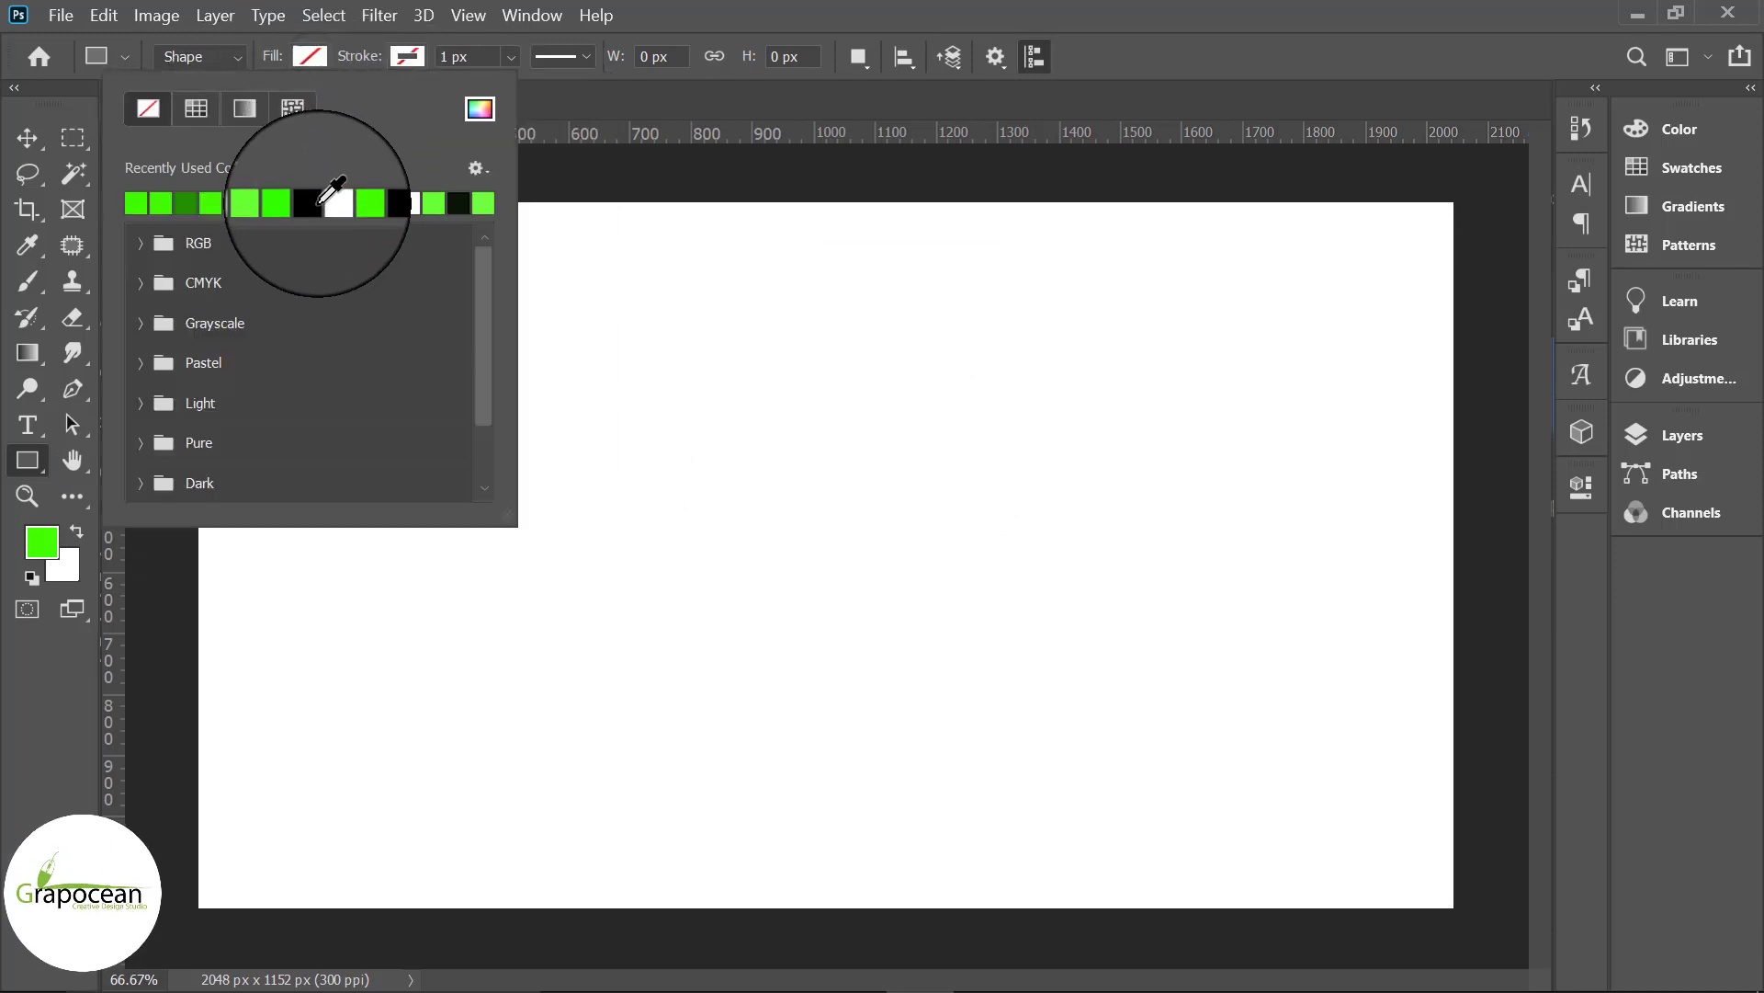
pyautogui.press('d')
pyautogui.press('Escape')
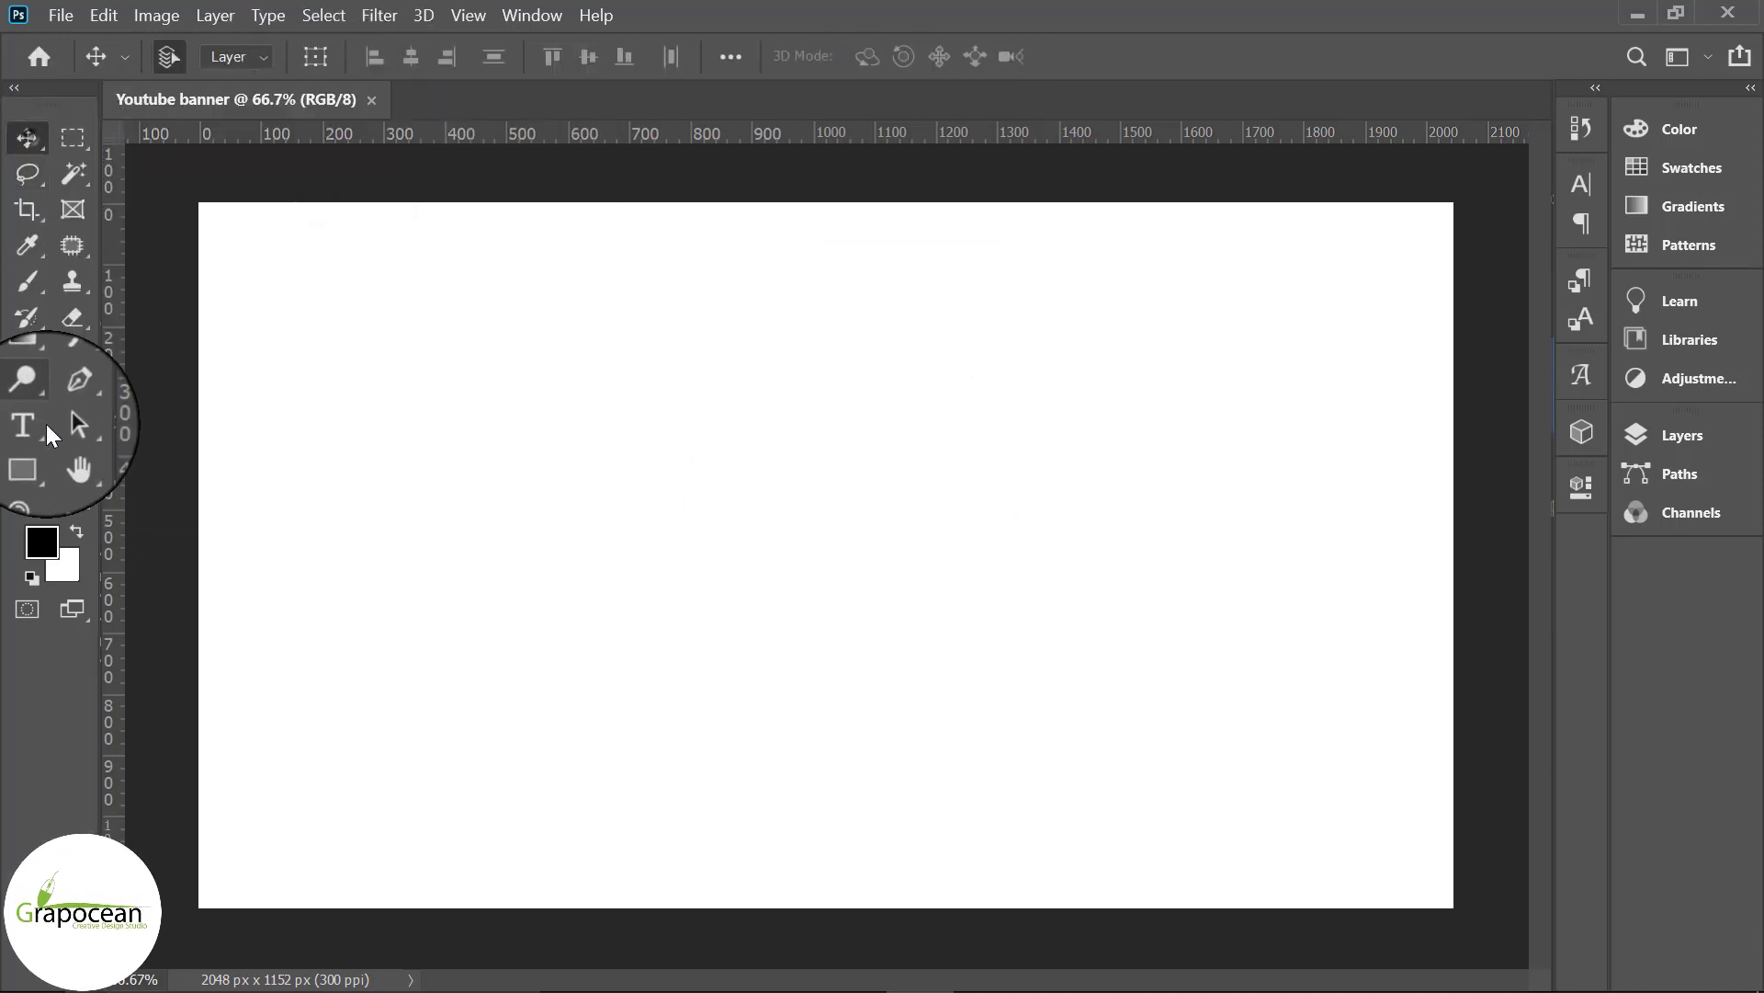
pyautogui.click(725, 487)
pyautogui.write('123')
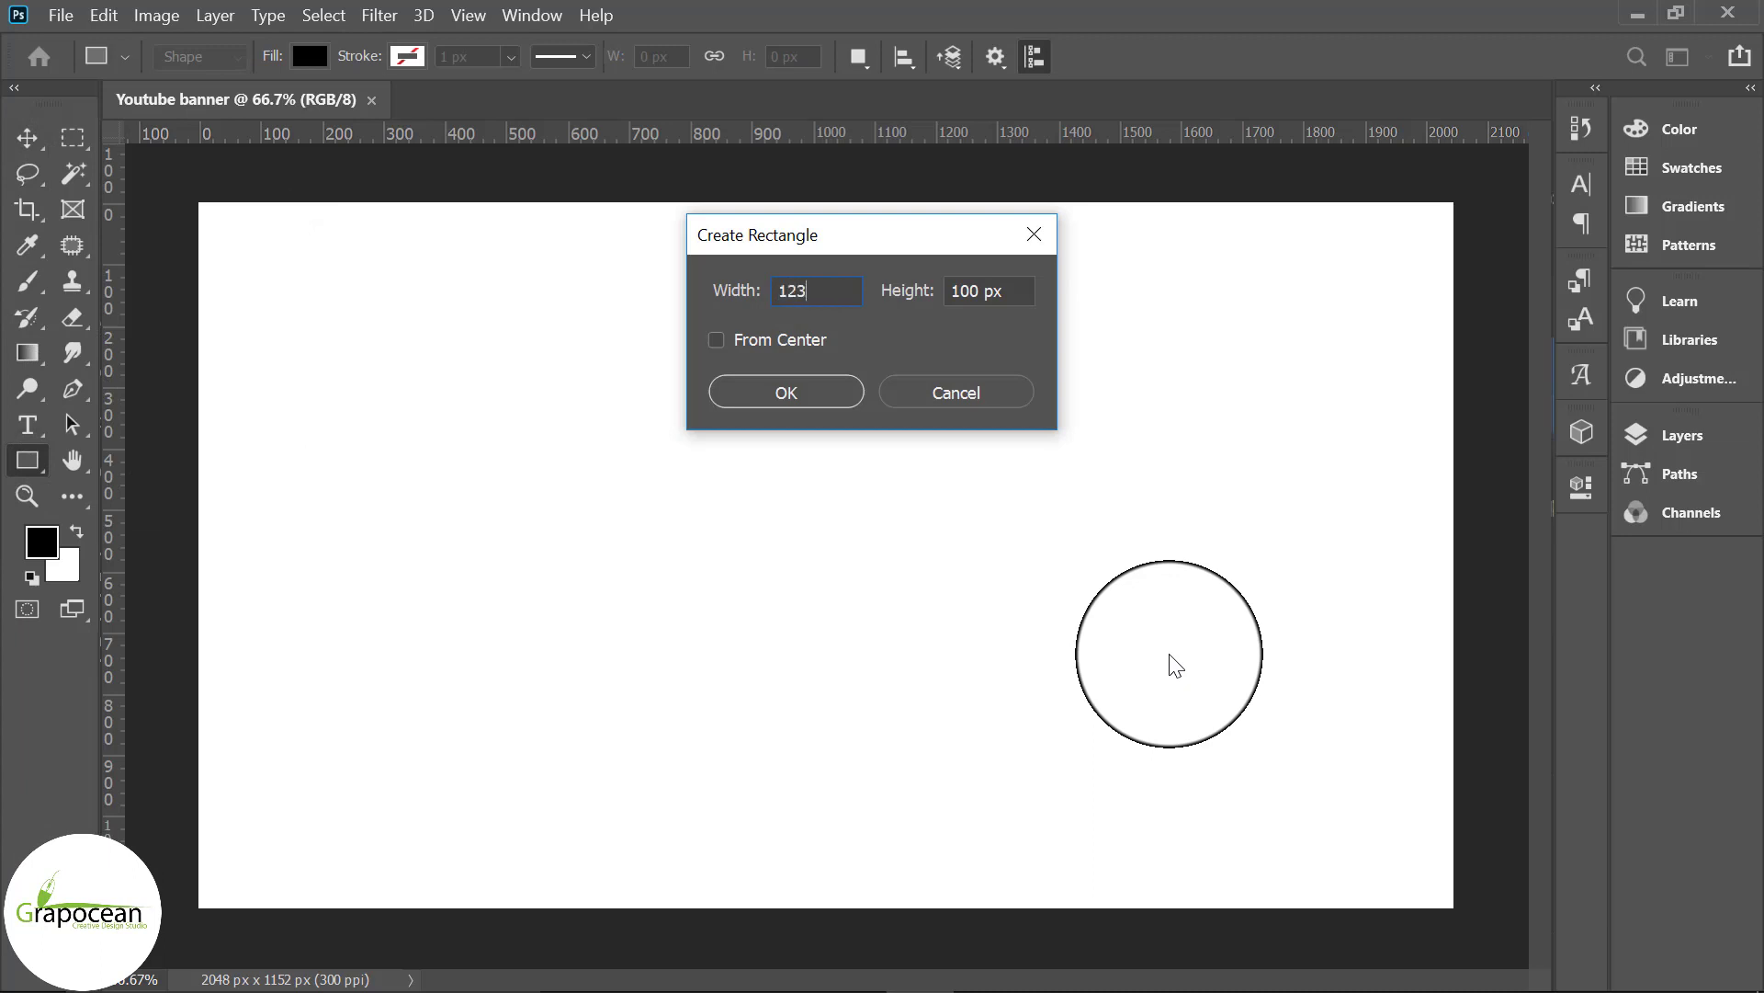
pyautogui.write('5')
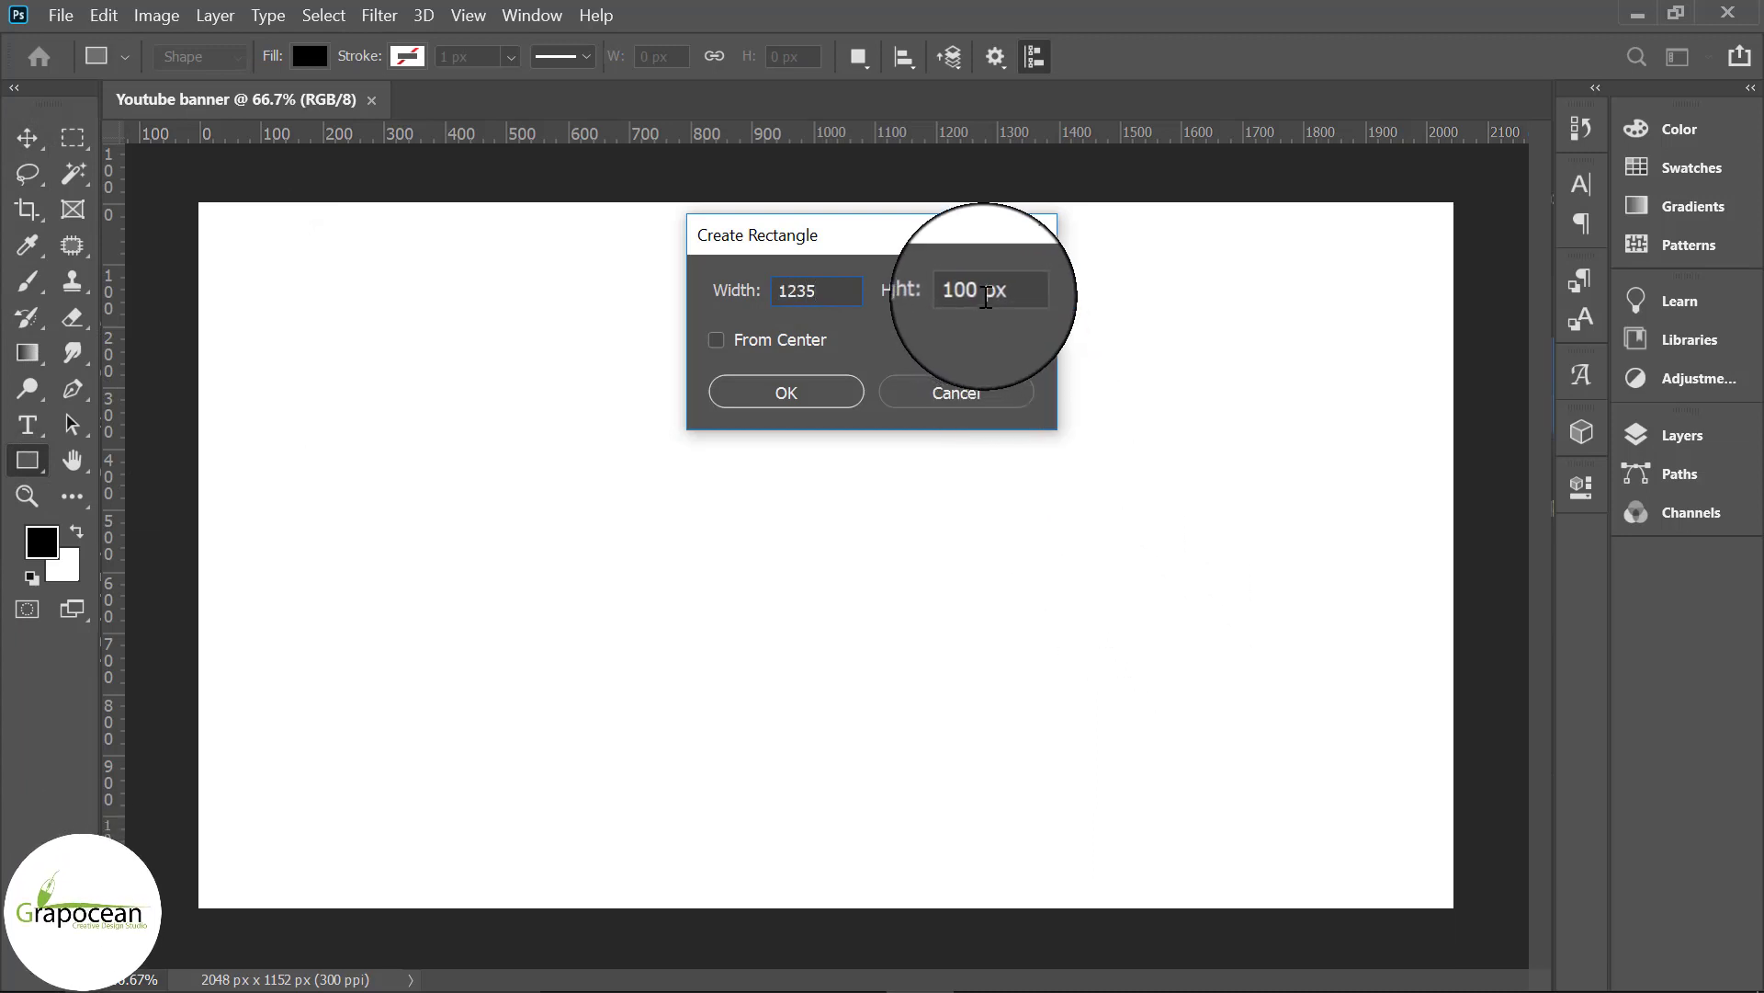
pyautogui.write('38')
pyautogui.press('Return')
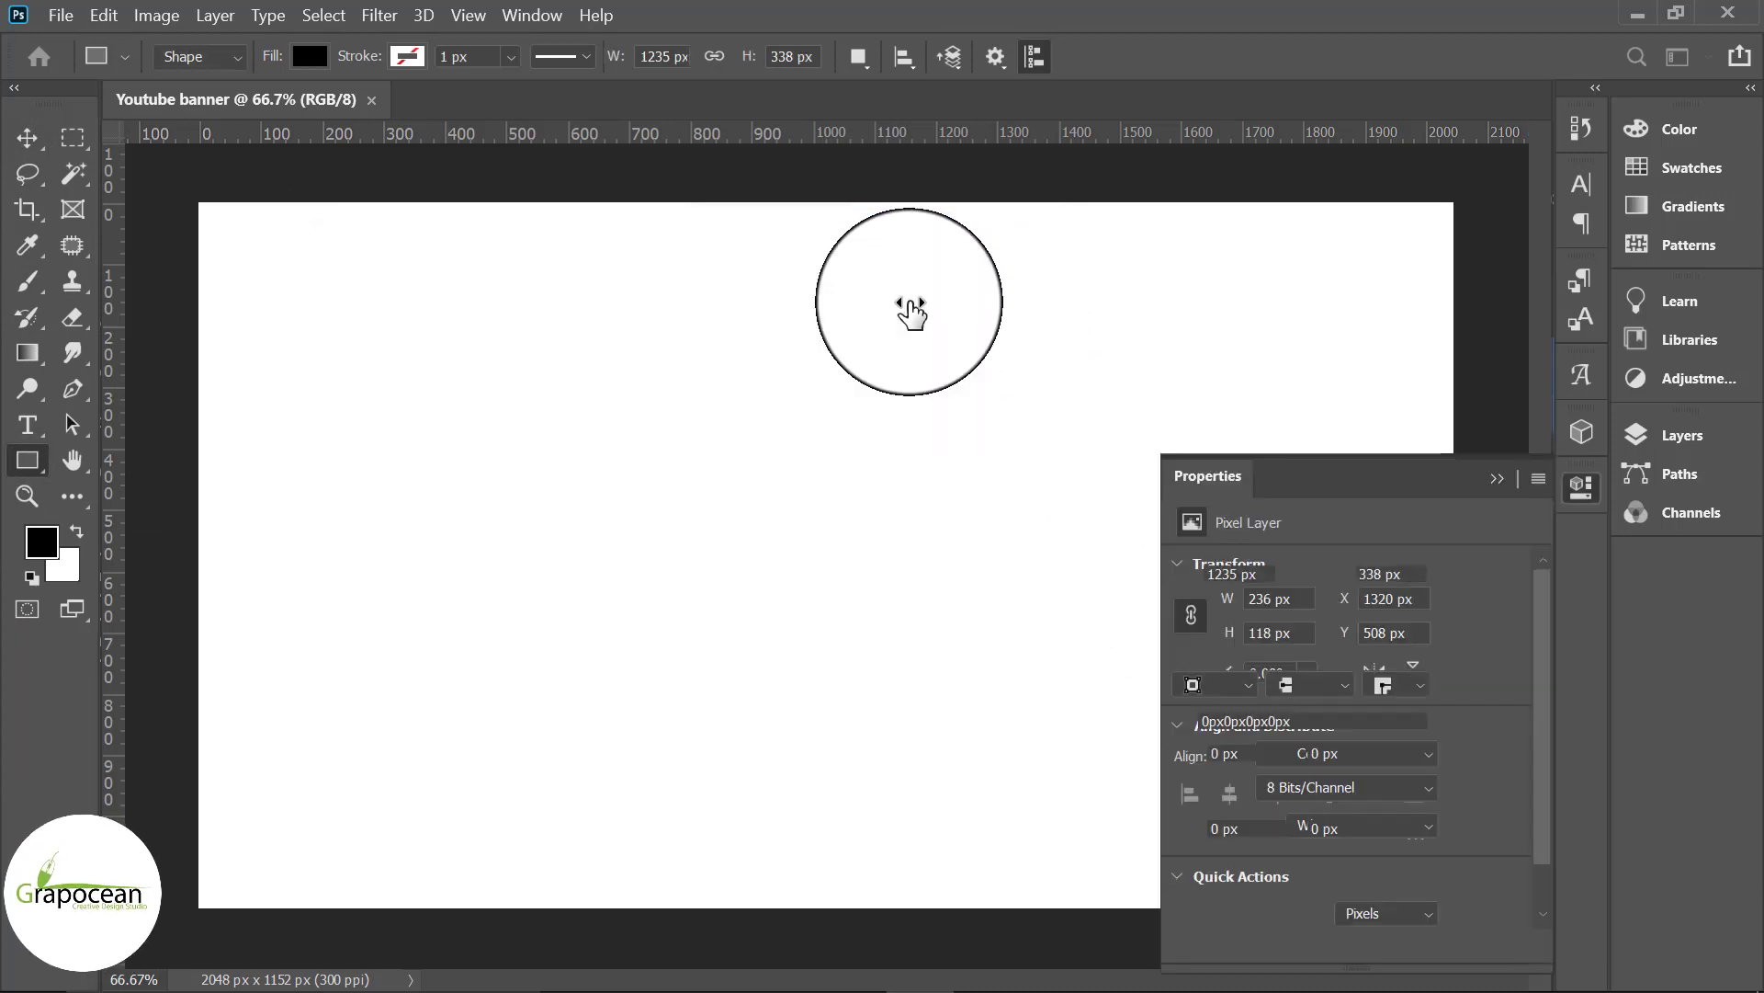
pyautogui.click(1508, 479)
pyautogui.click(1655, 435)
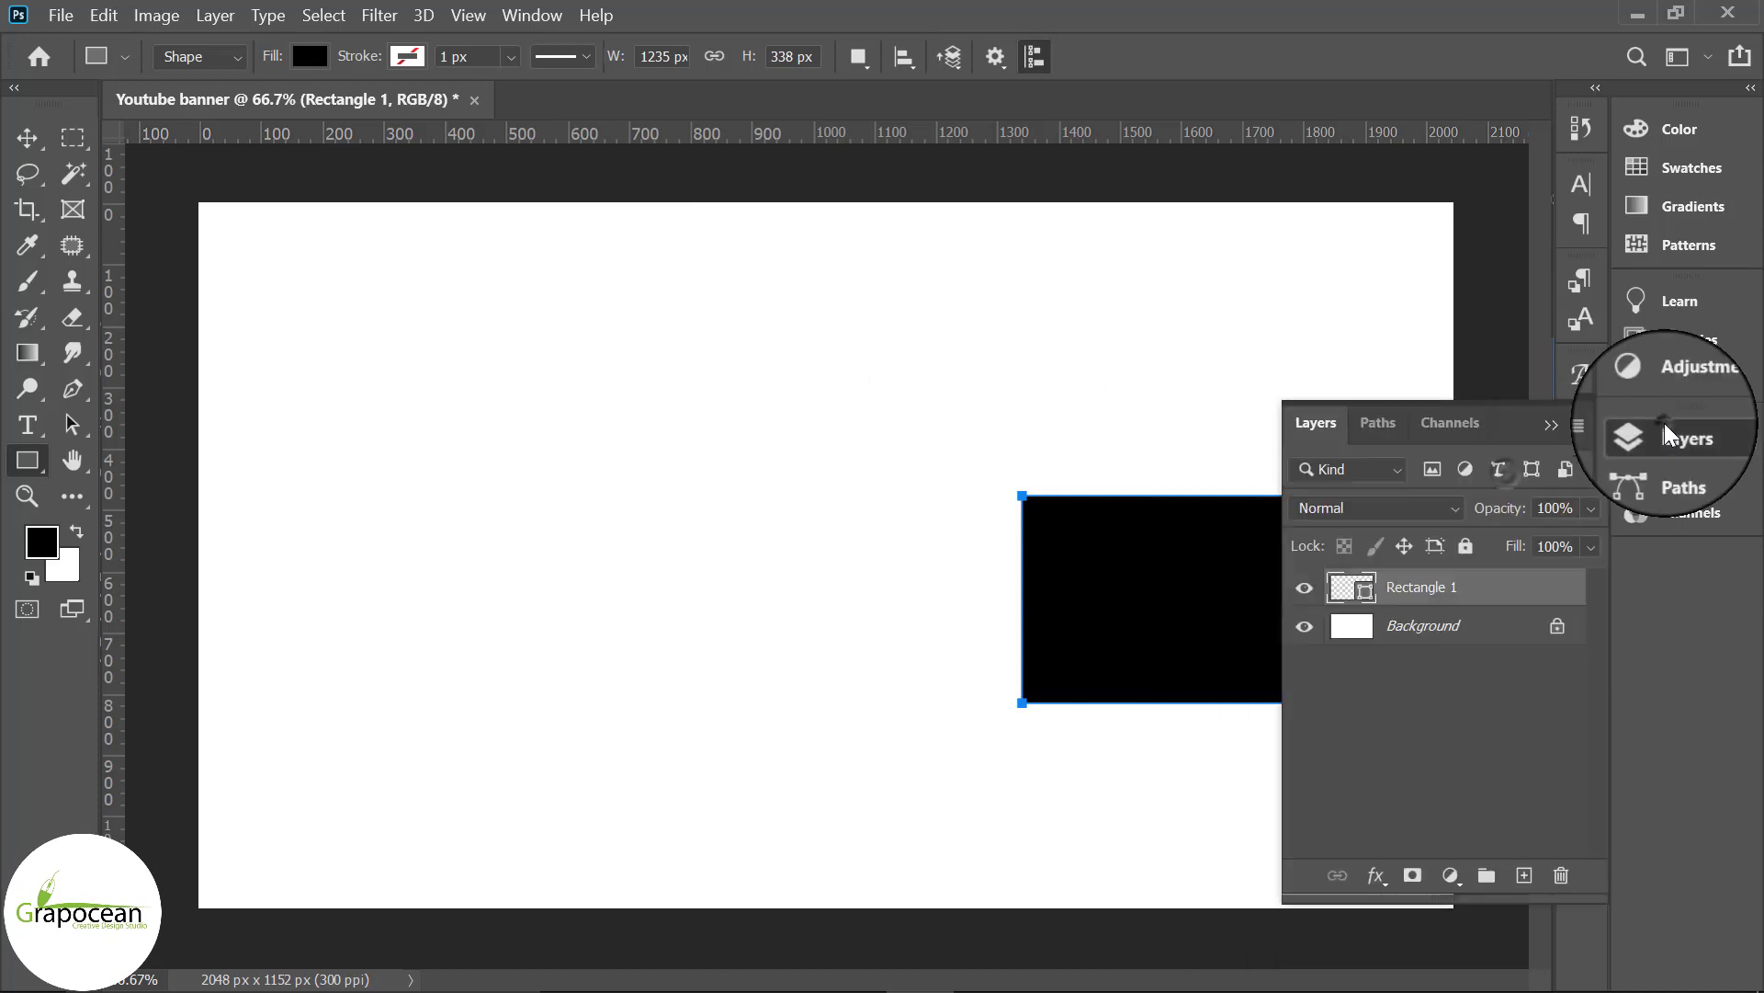
pyautogui.keyDown('shift'); pyautogui.click(1504, 636); pyautogui.keyUp('shift')
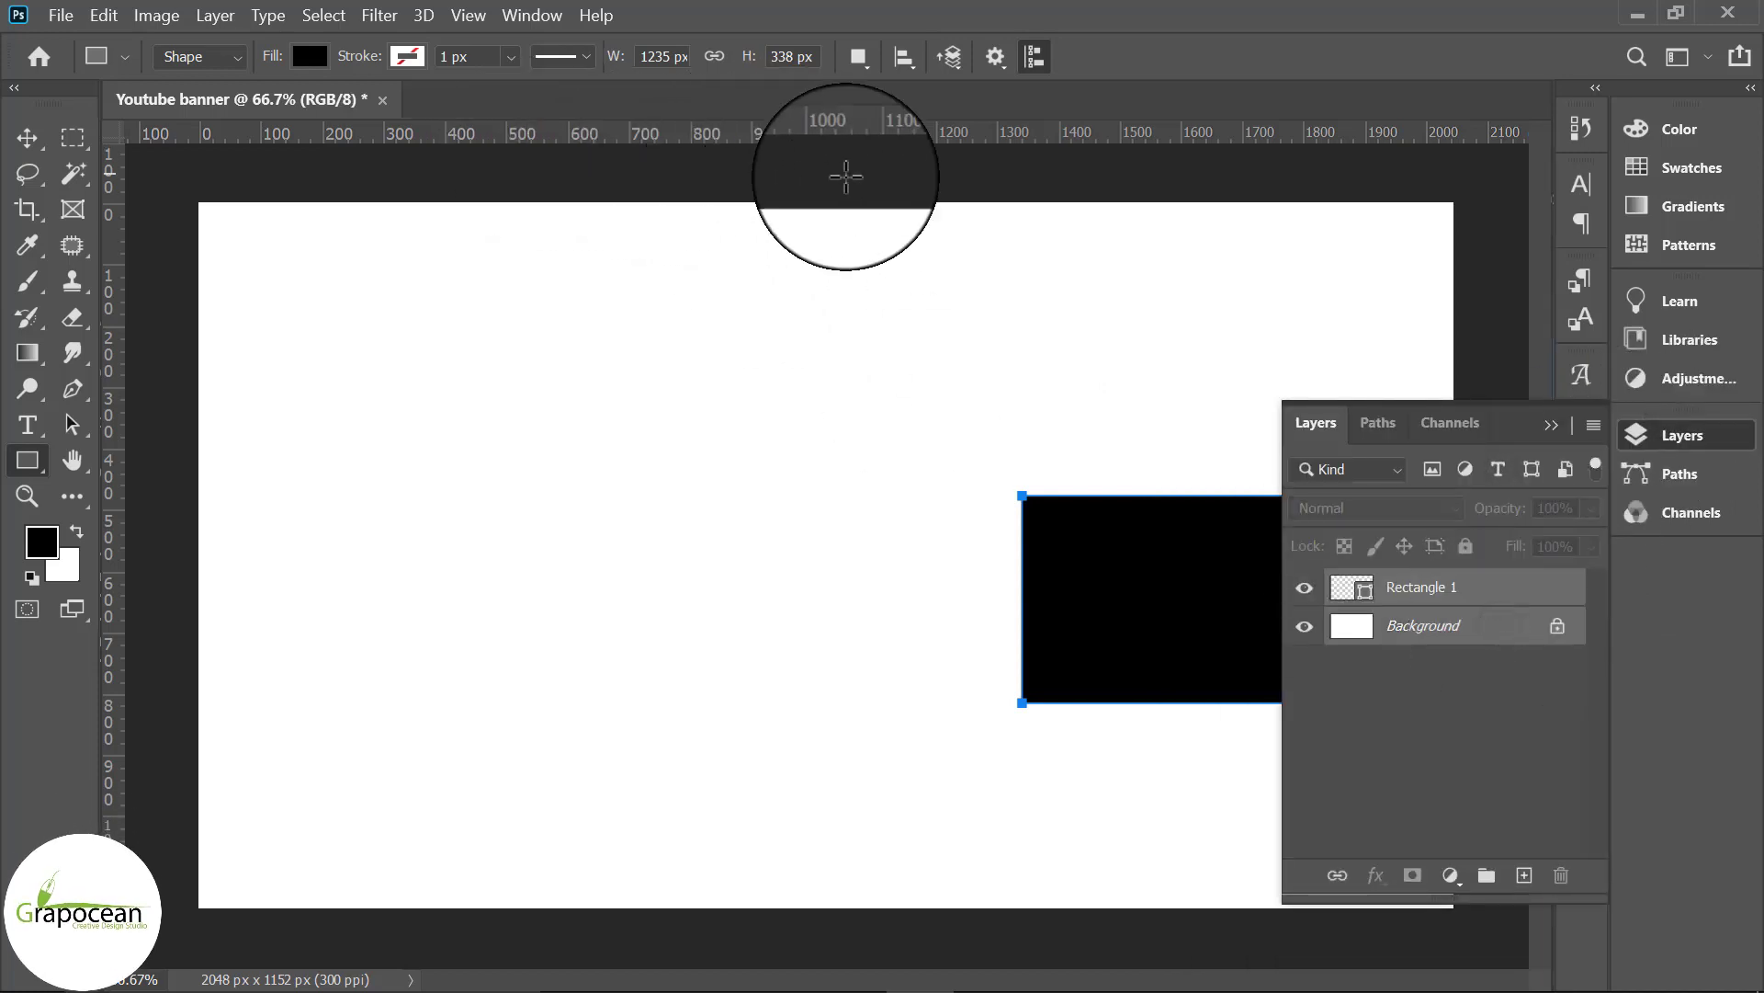
# Step: Centre Rectangle 1 horizontally and vertically on the canvas
pyautogui.click(28, 136)
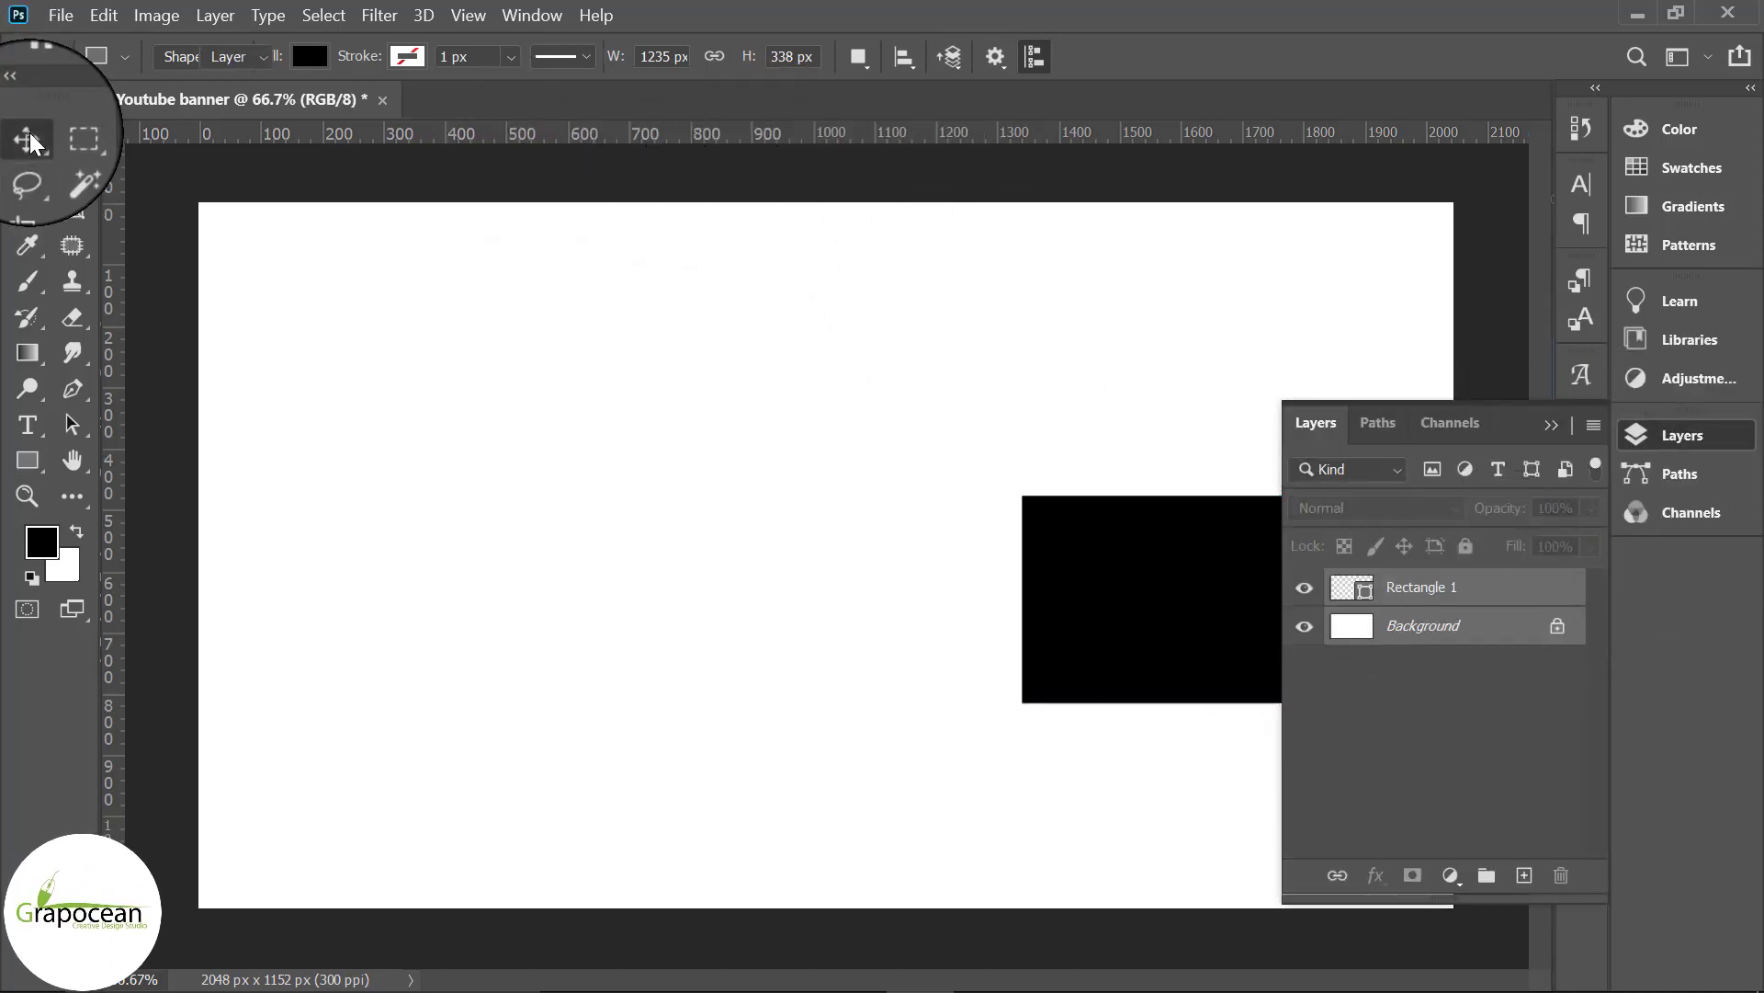
pyautogui.click(1433, 593)
pyautogui.keyDown('shift'); pyautogui.click(1450, 630); pyautogui.keyUp('shift')
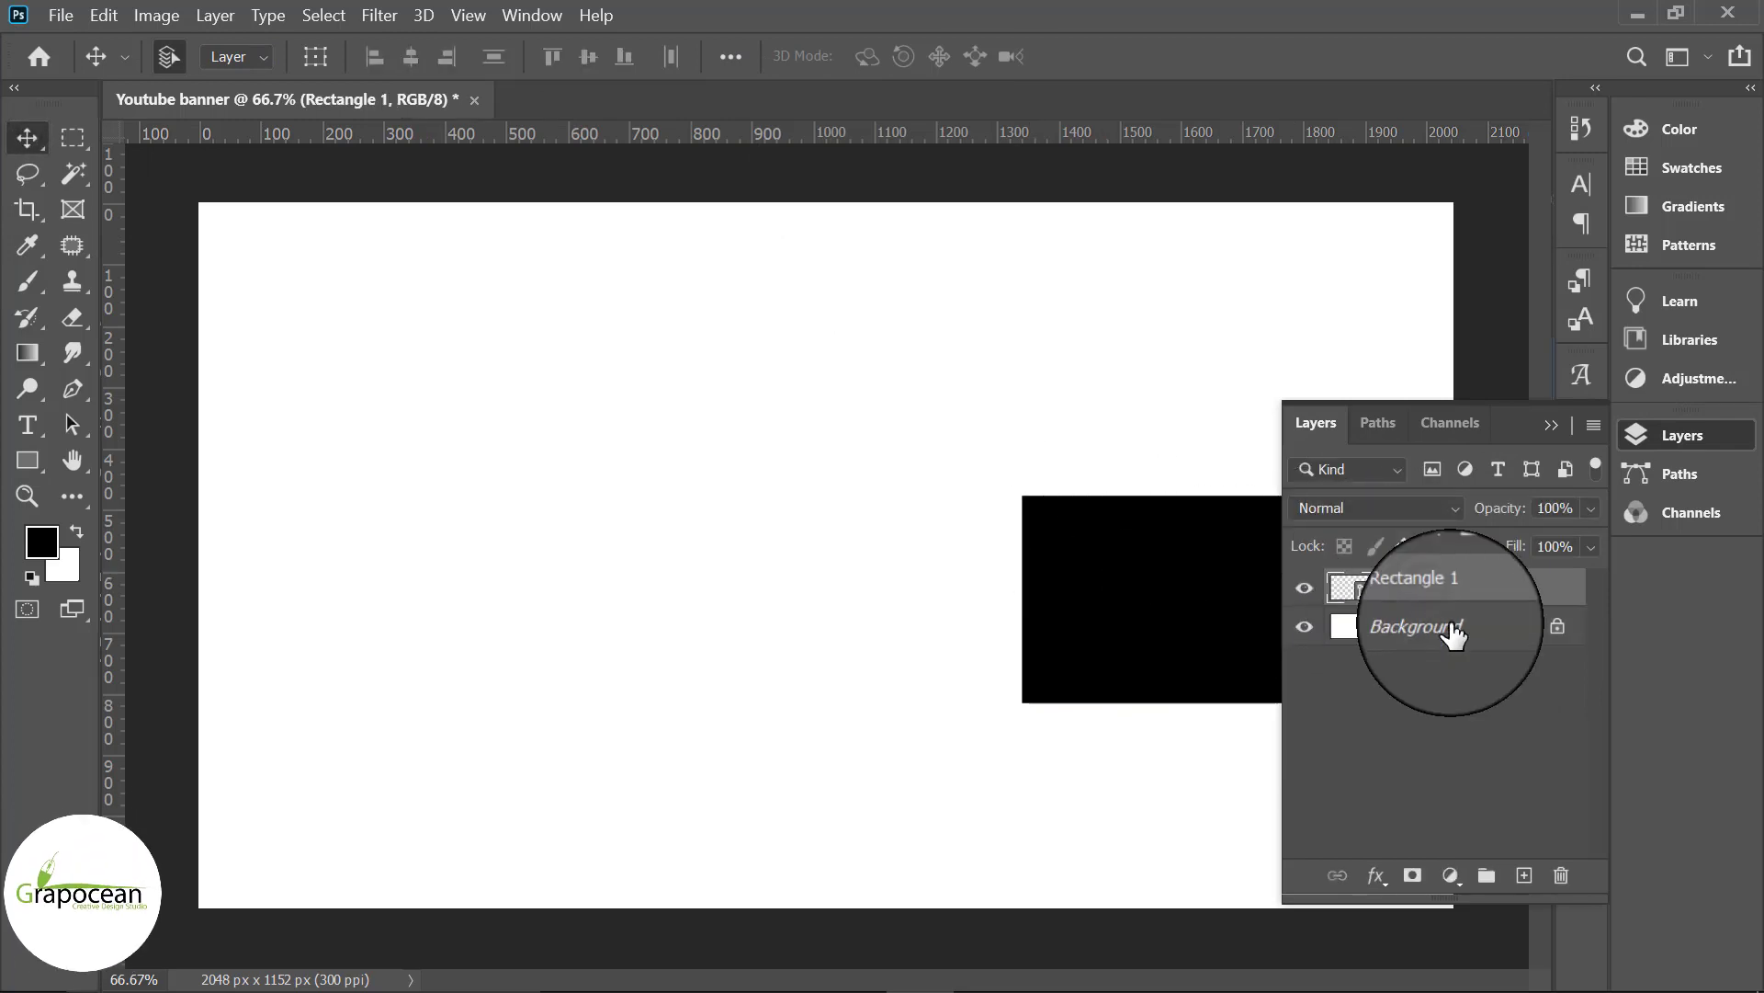
pyautogui.click(413, 59)
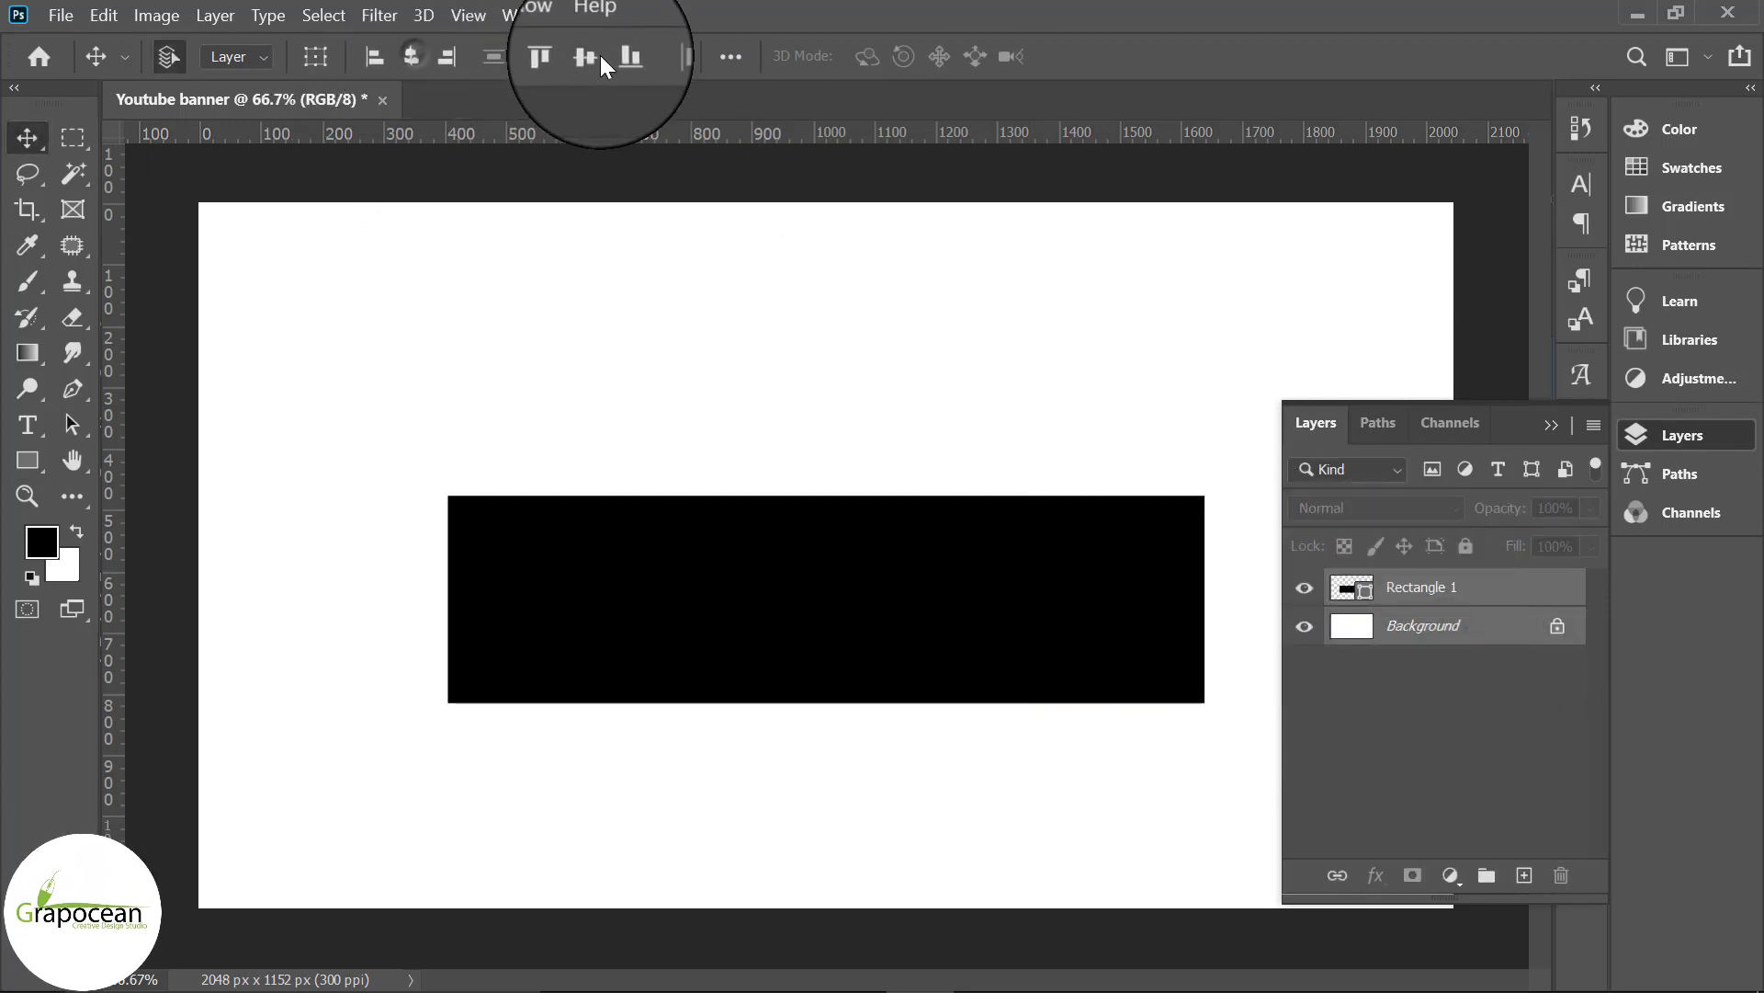
pyautogui.click(589, 57)
# Step: Place guides on the rectangle's four edges, then delete the temporary rectangle
pyautogui.moveTo(821, 140); pyautogui.dragTo(824, 443)
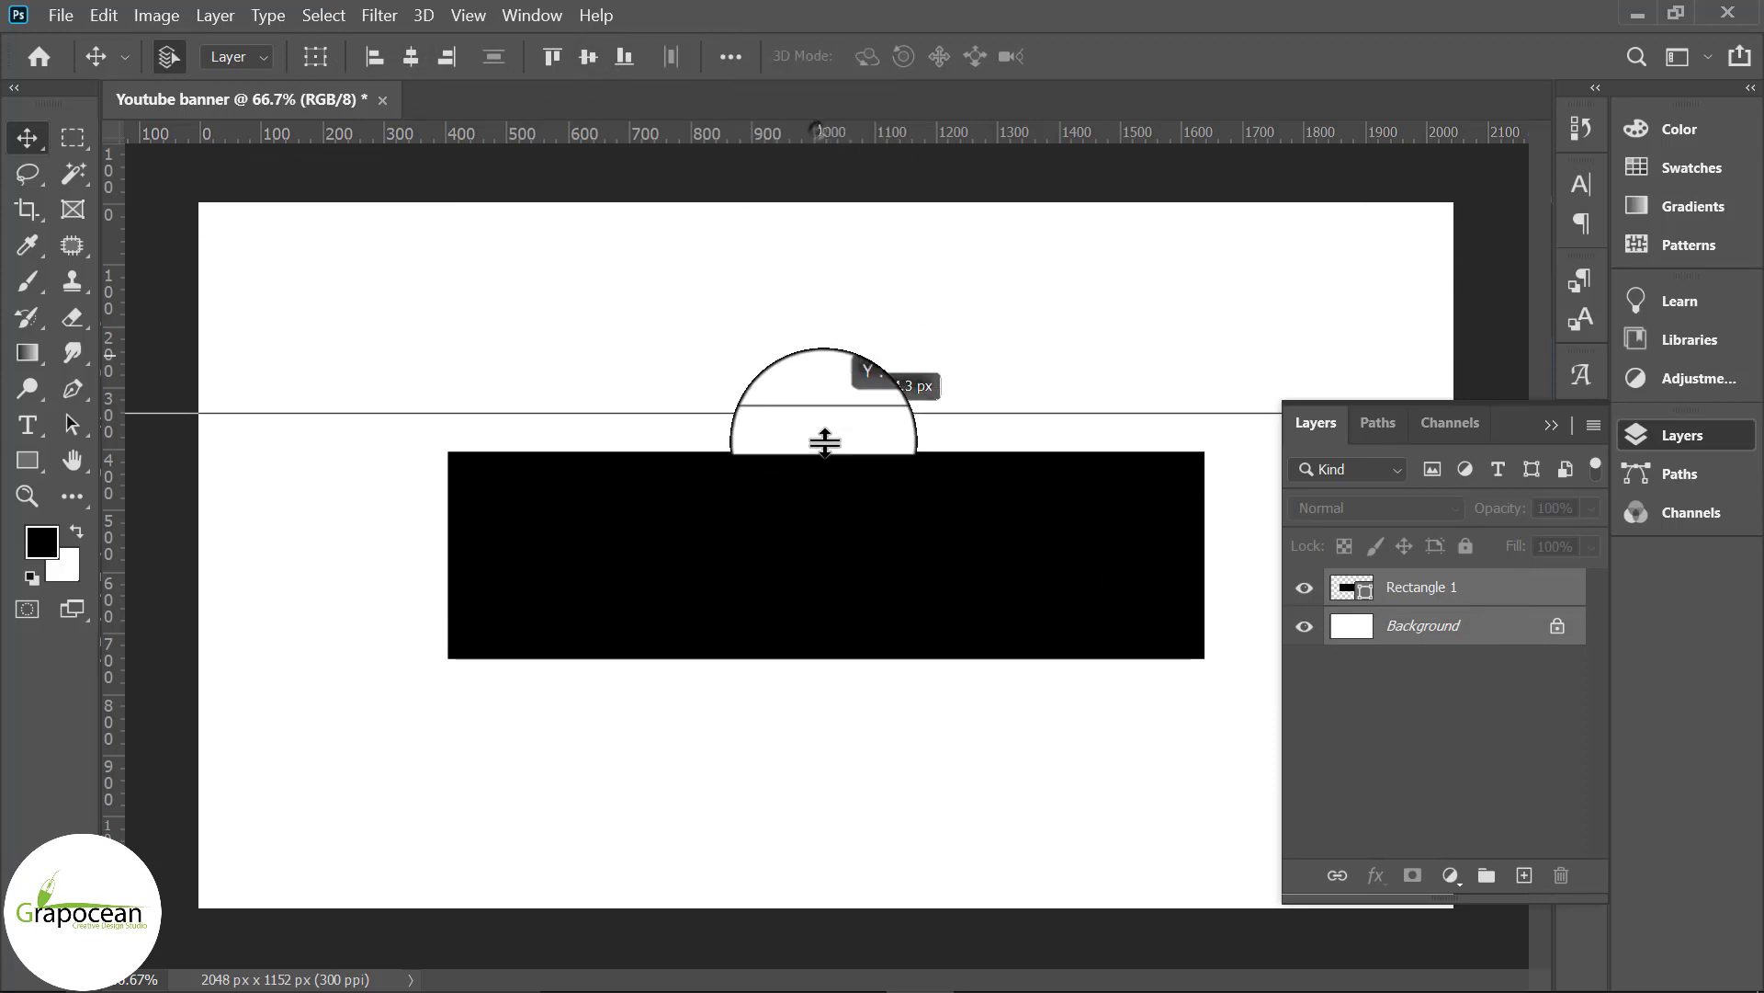
pyautogui.moveTo(827, 133); pyautogui.dragTo(831, 651)
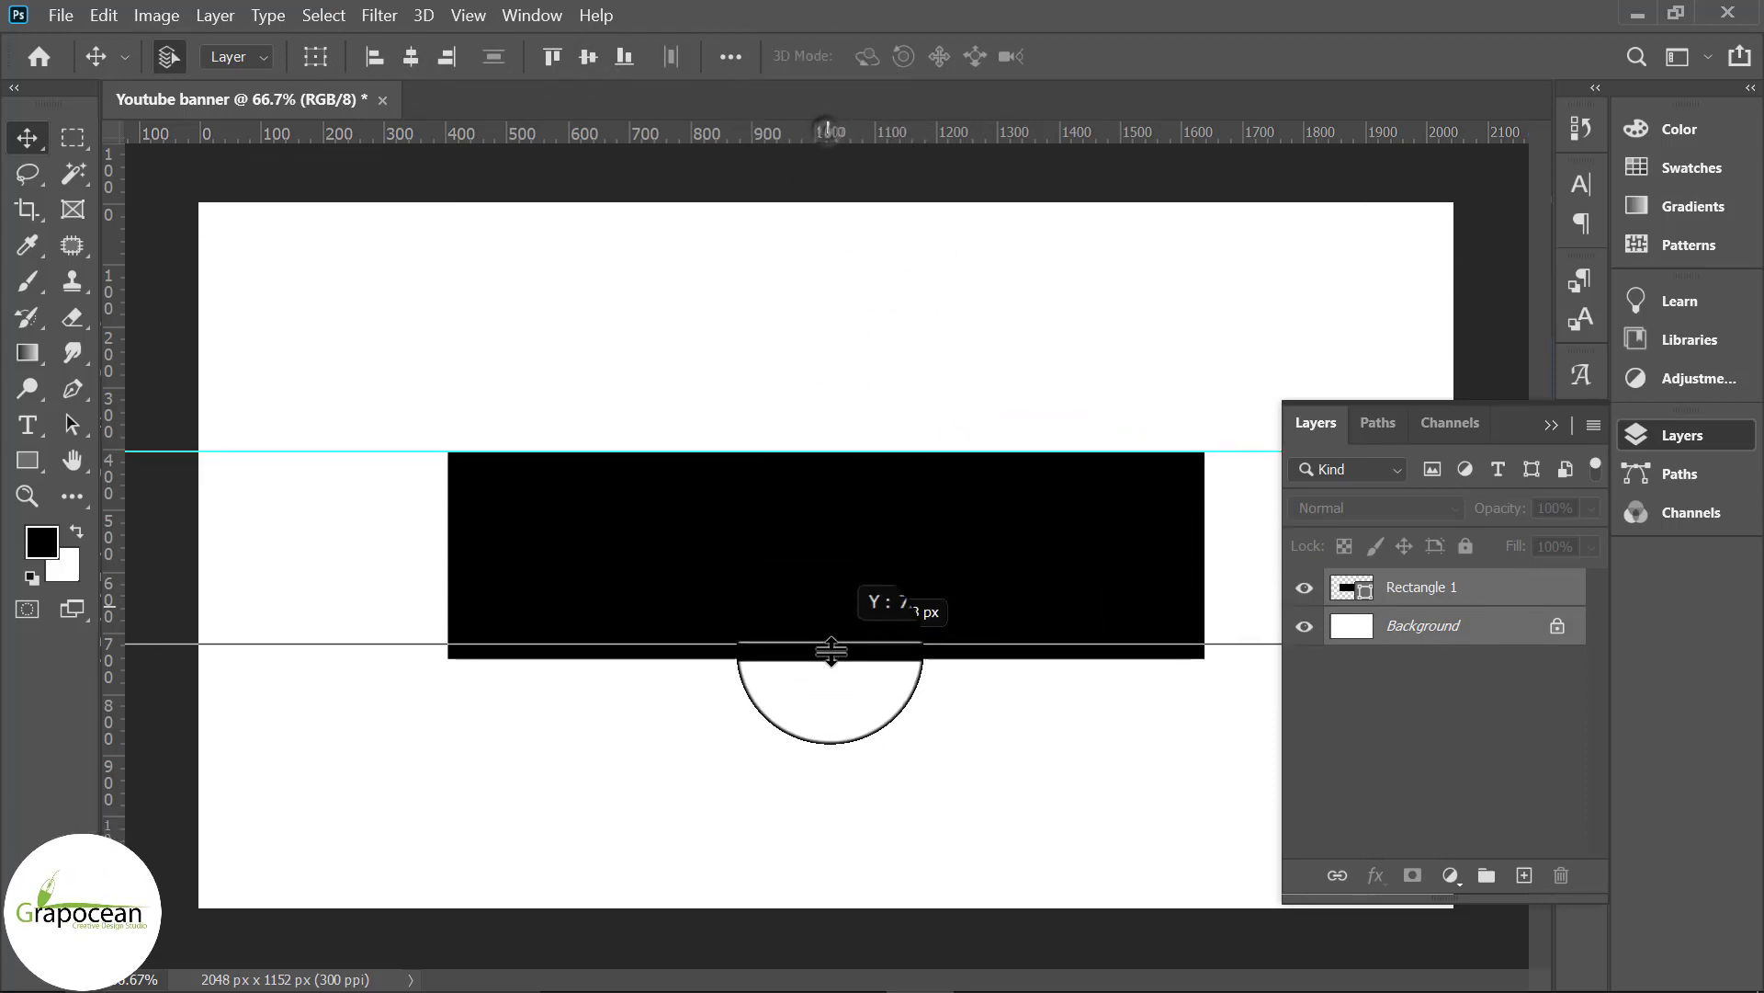
pyautogui.moveTo(113, 643); pyautogui.dragTo(448, 662)
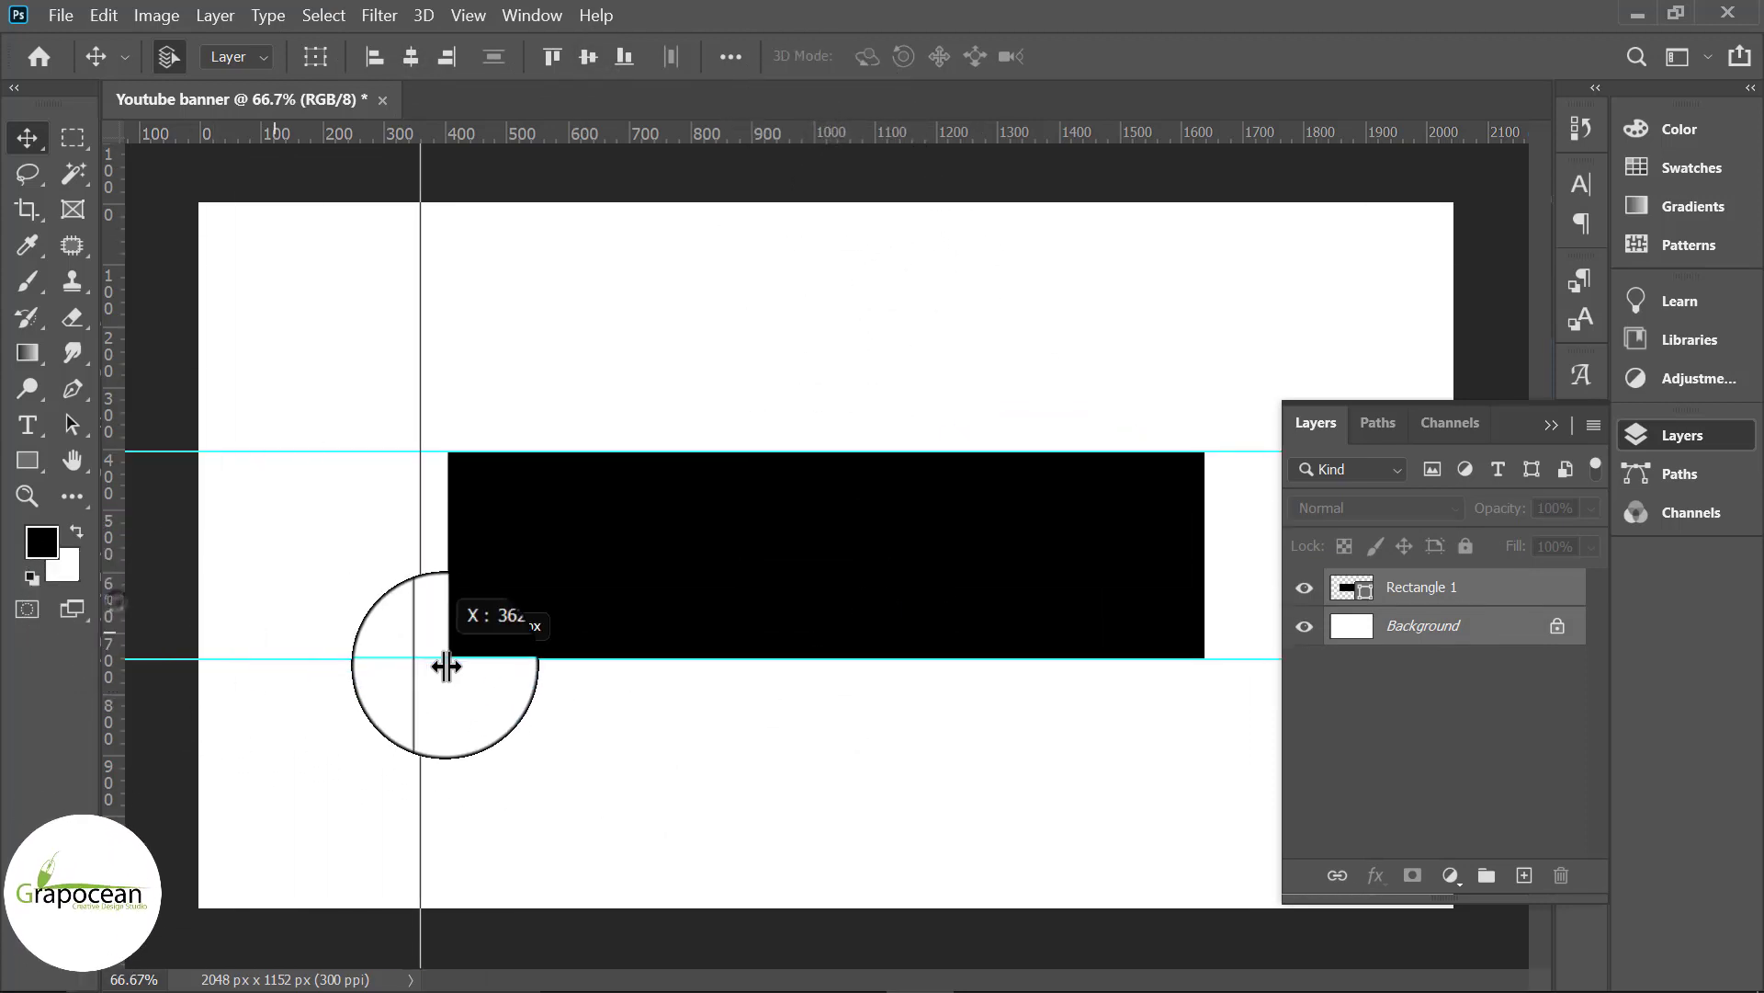
pyautogui.moveTo(113, 607); pyautogui.dragTo(1204, 735)
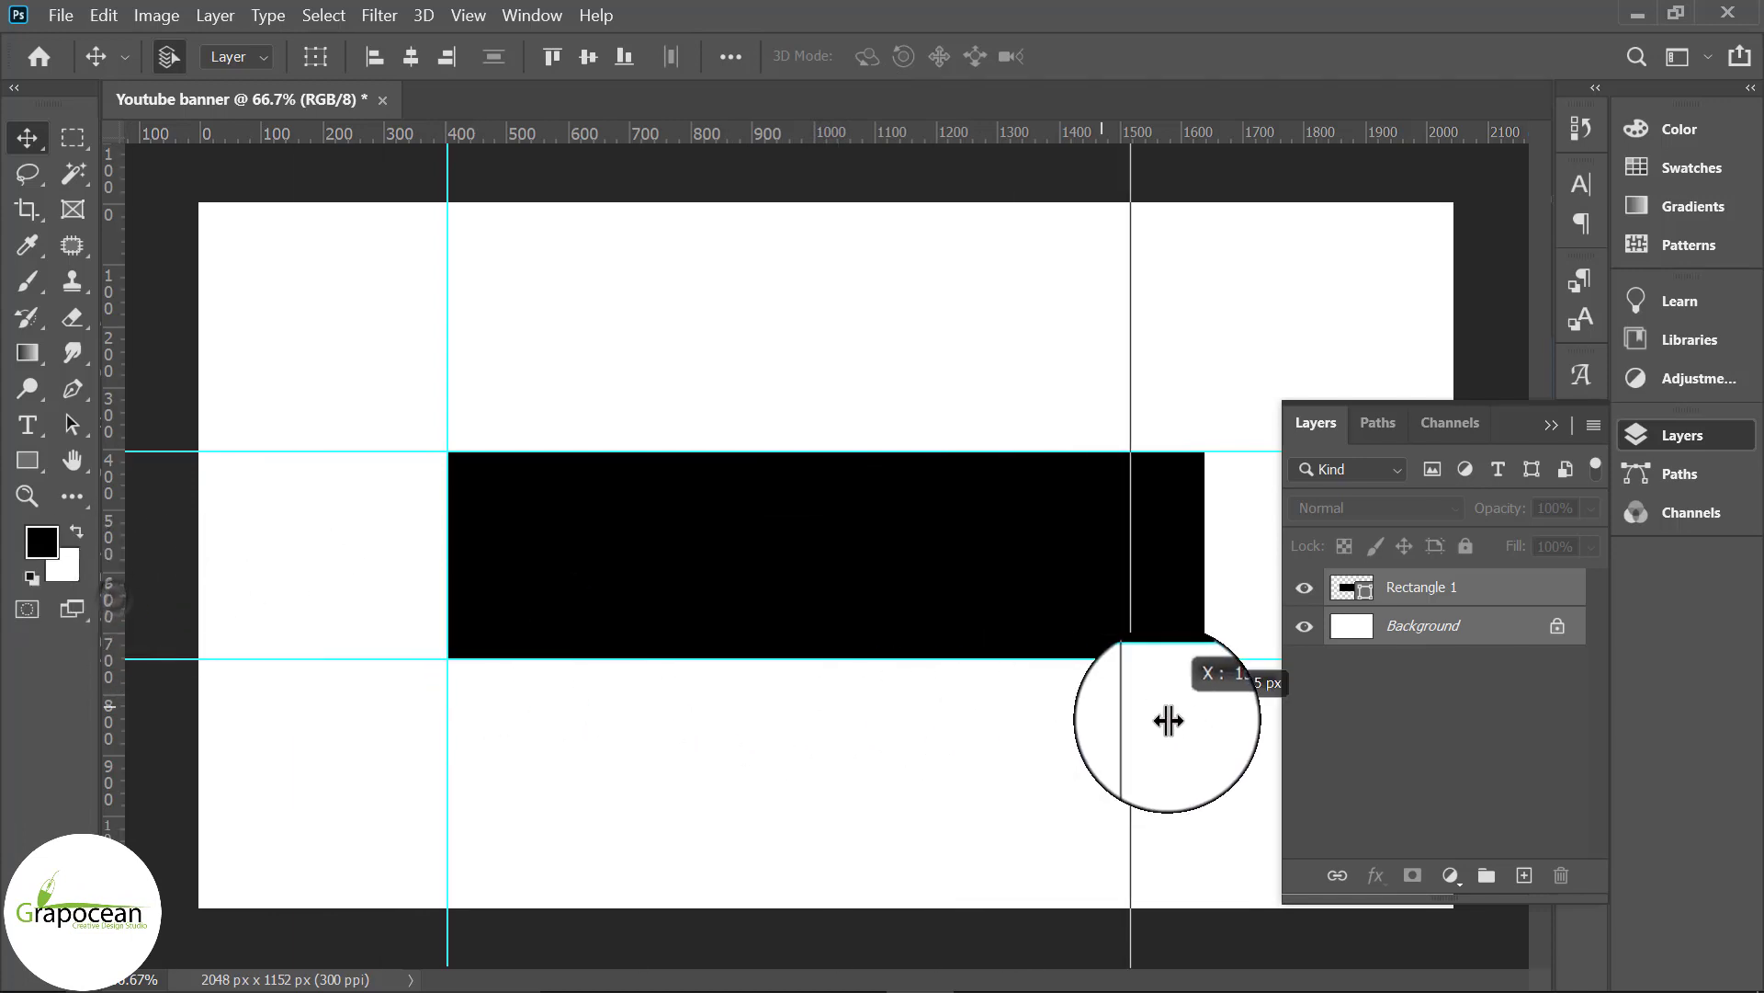
pyautogui.hotkey('ctrl', '-')
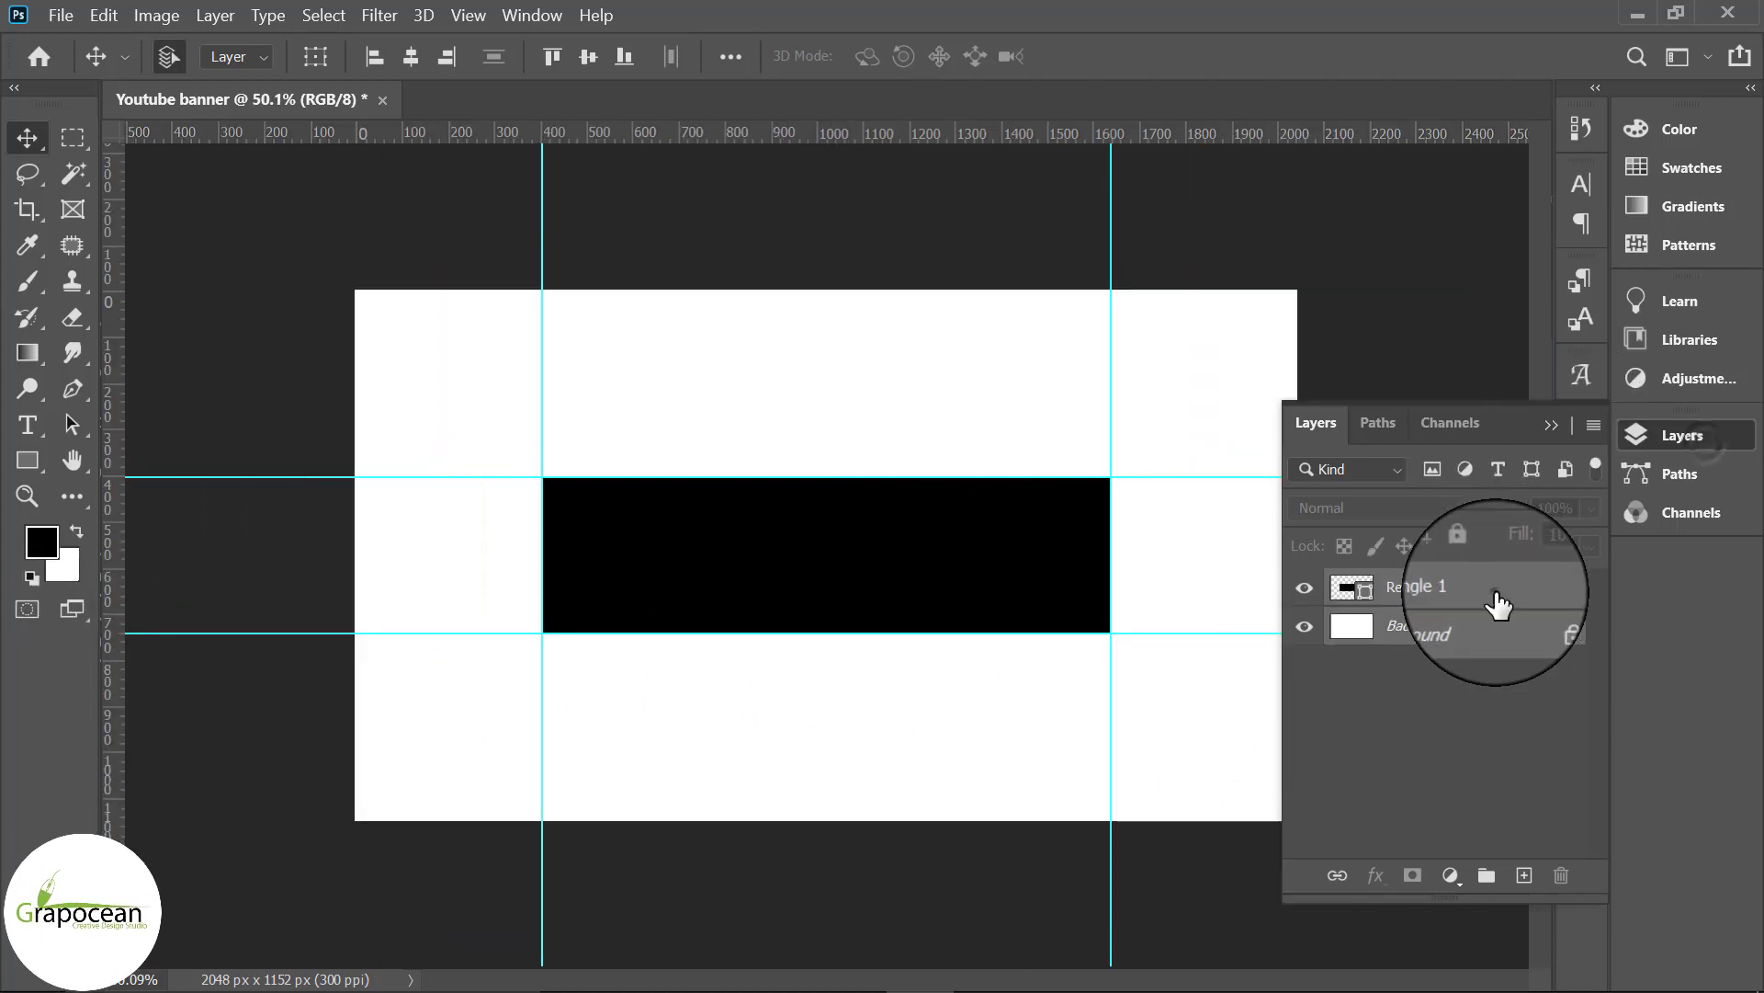
pyautogui.click(1493, 593)
pyautogui.press('Delete')
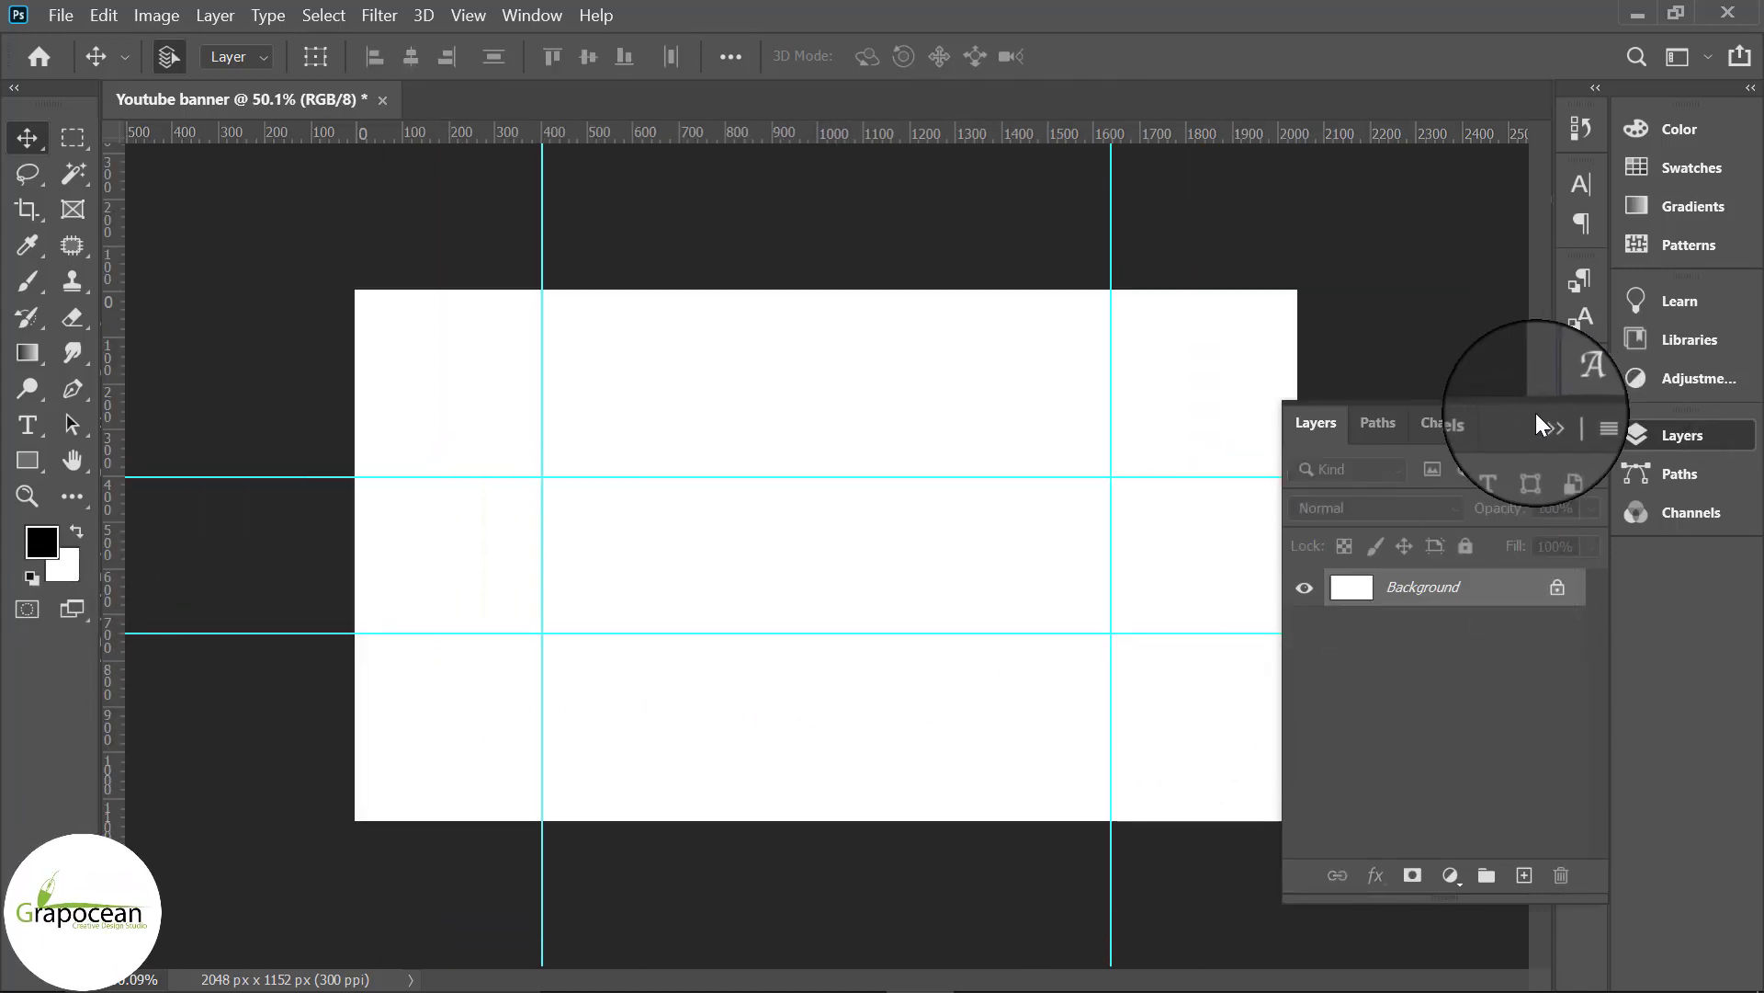
# Step: Draw a rectangle shape extending past all edges of the canvas
pyautogui.click(1553, 428)
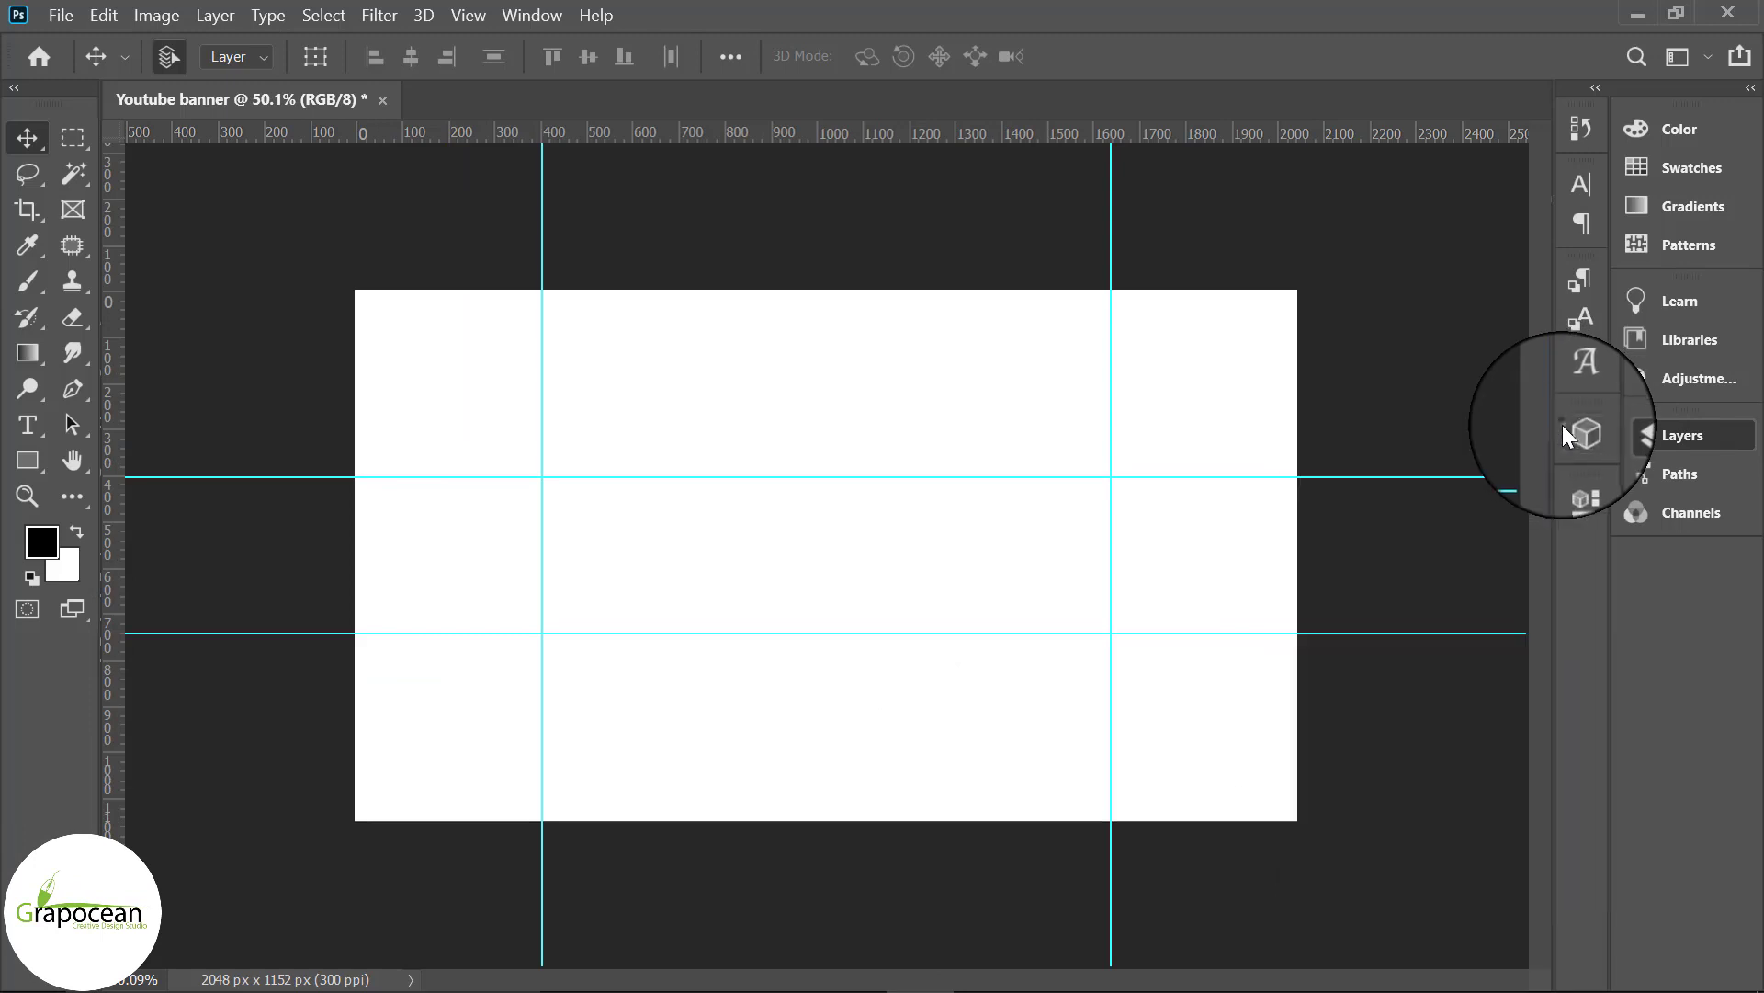
pyautogui.click(23, 469)
pyautogui.click(138, 462)
pyautogui.moveTo(339, 276)
pyautogui.mouseDown()
pyautogui.moveTo(1248, 834)
pyautogui.moveTo(1310, 830)
pyautogui.mouseUp()
pyautogui.click(1497, 476)
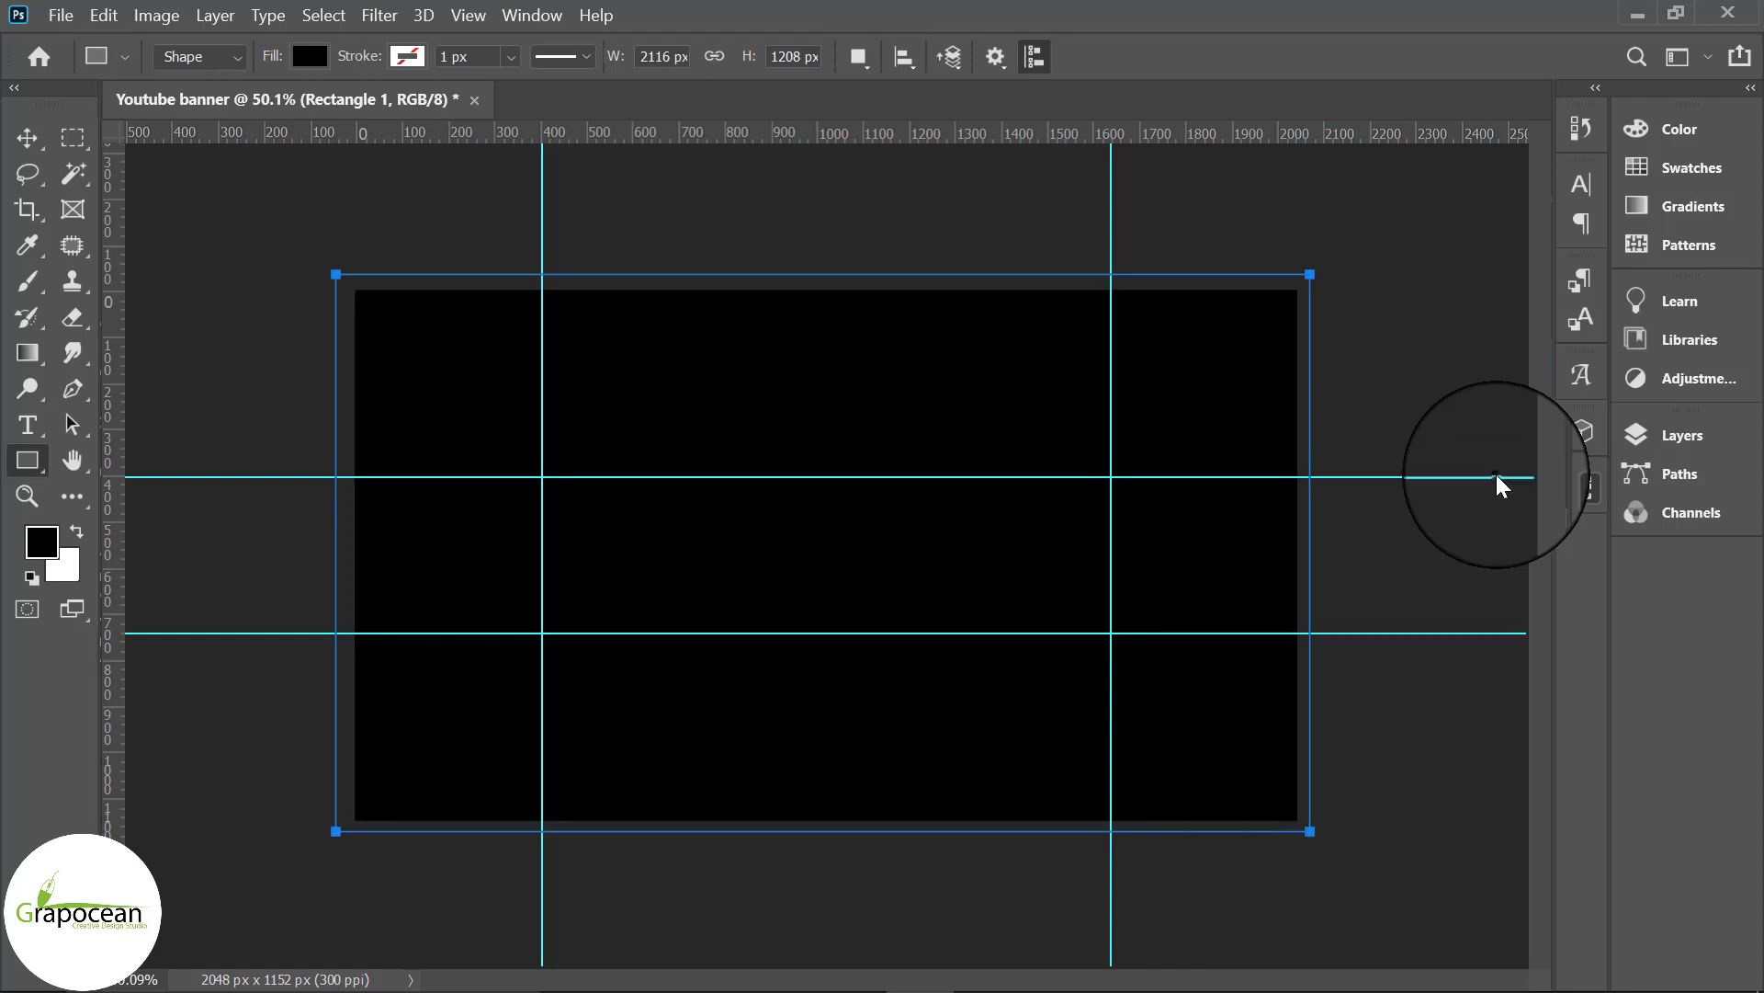
# Step: Set the covering rectangle's fill colour to black
pyautogui.click(308, 56)
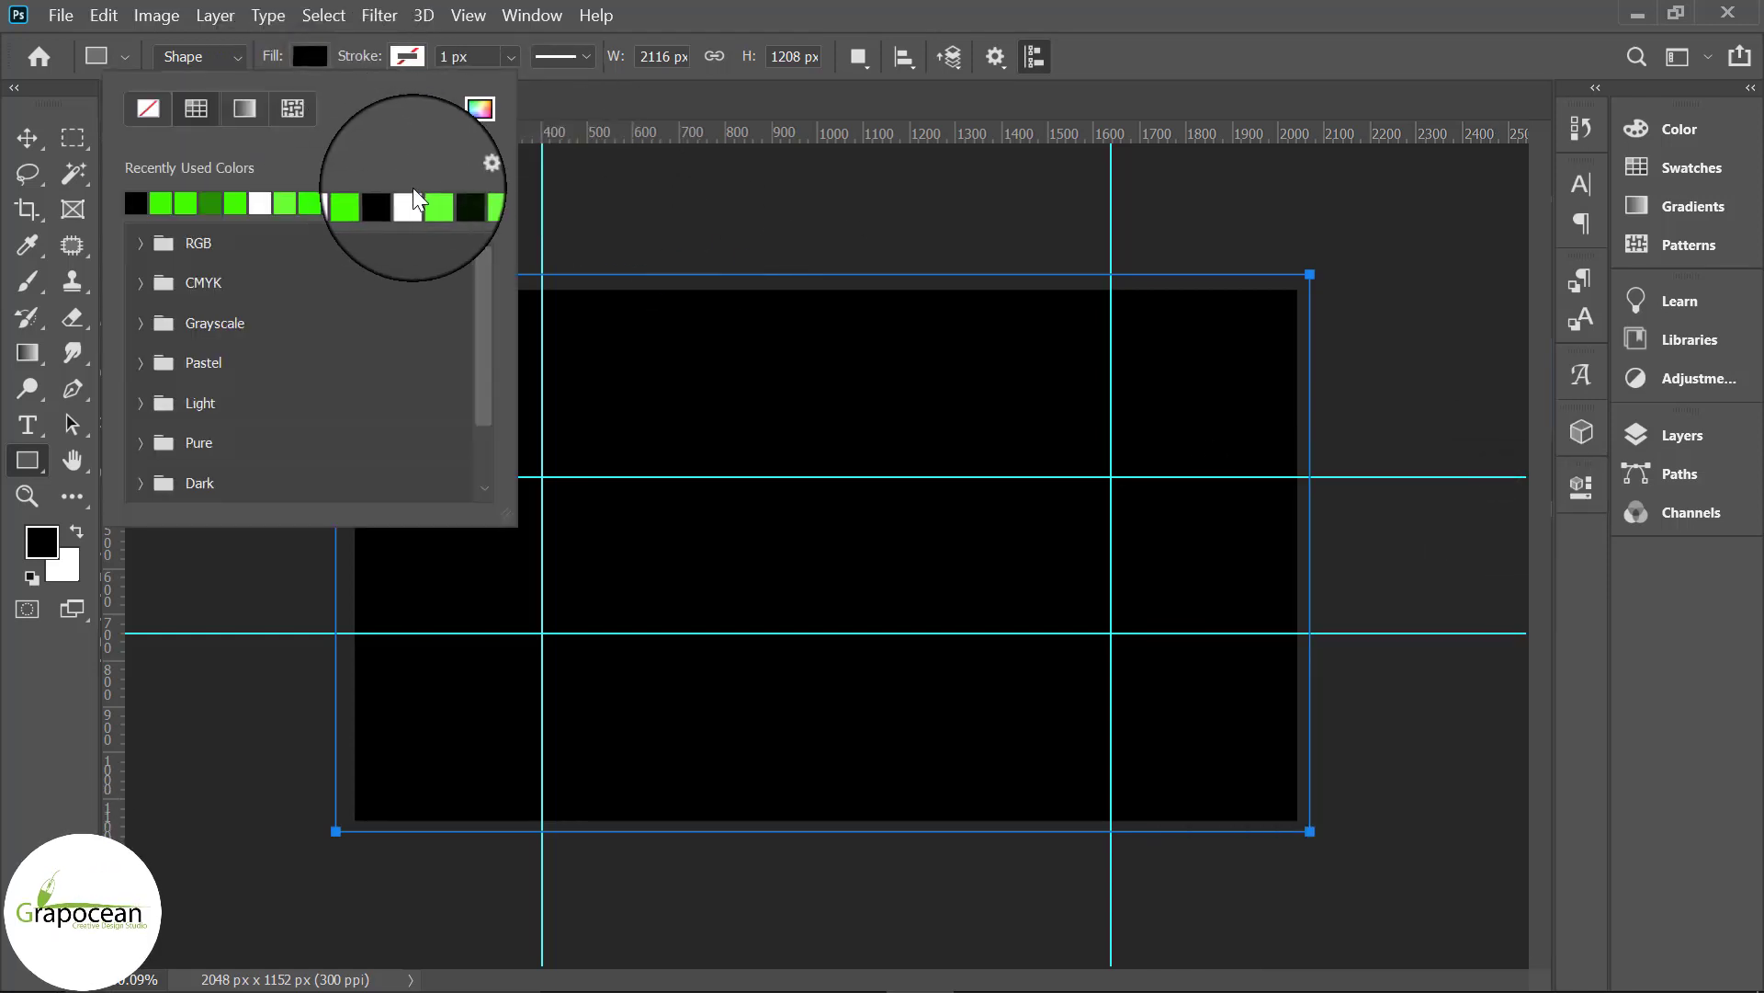
pyautogui.click(458, 203)
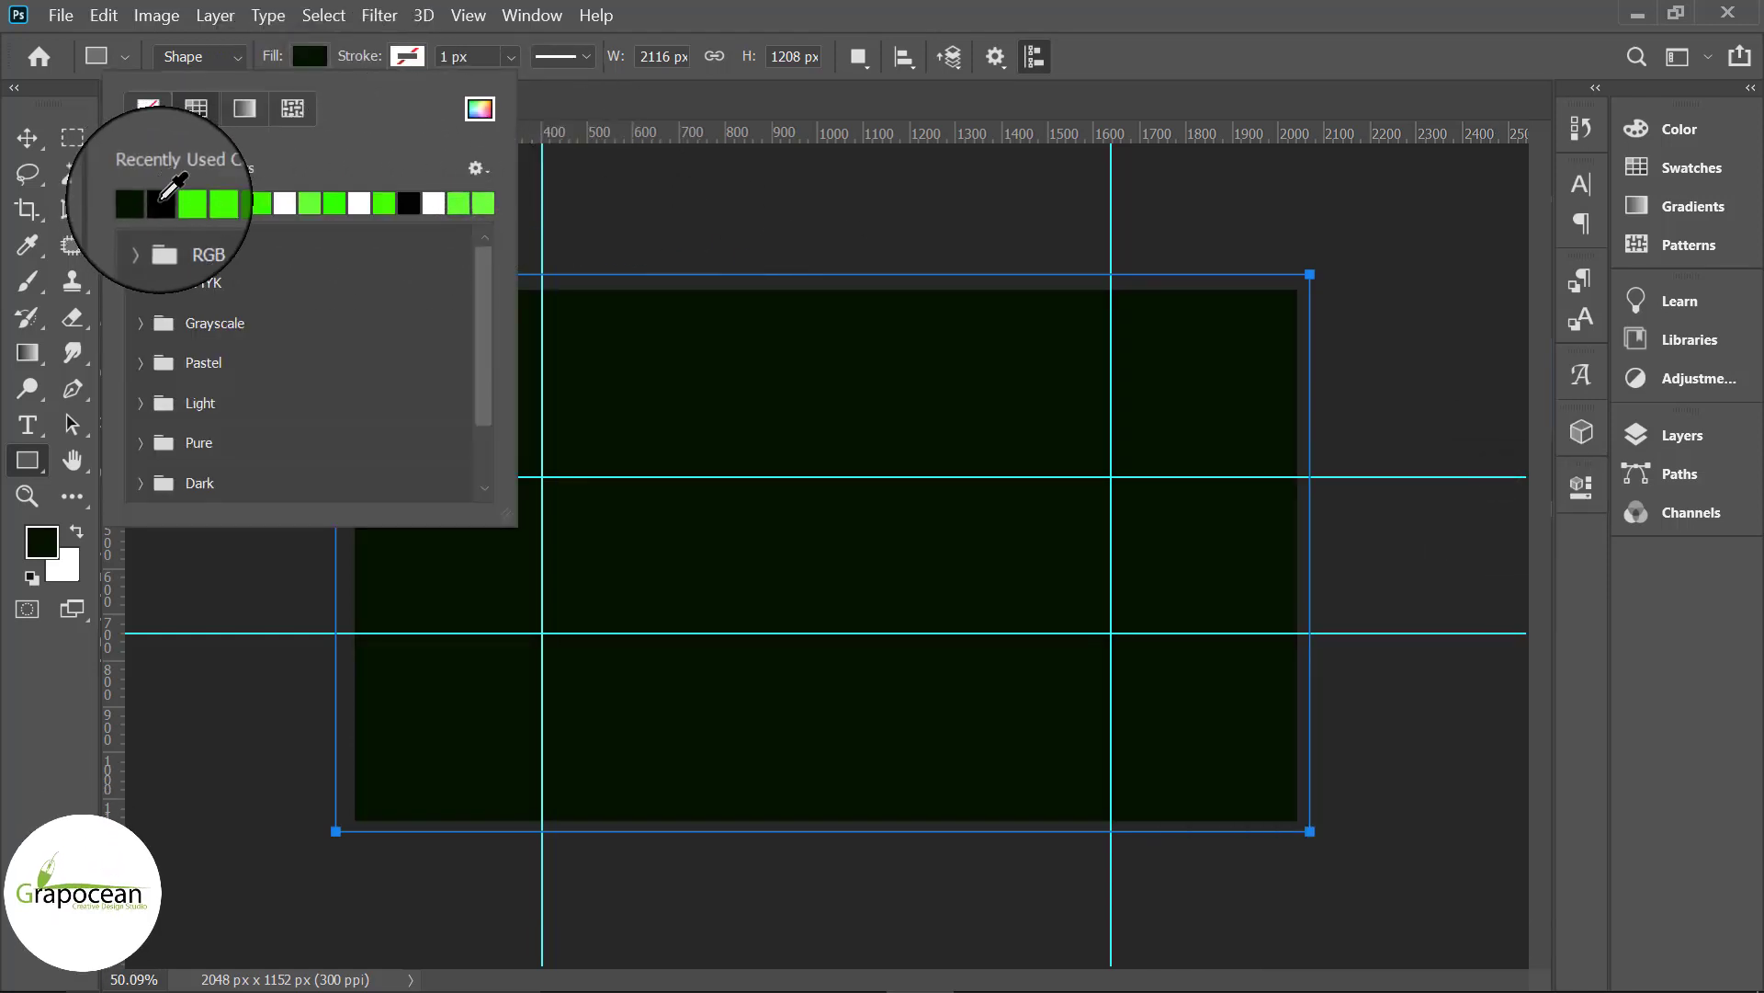
pyautogui.click(136, 204)
pyautogui.click(27, 137)
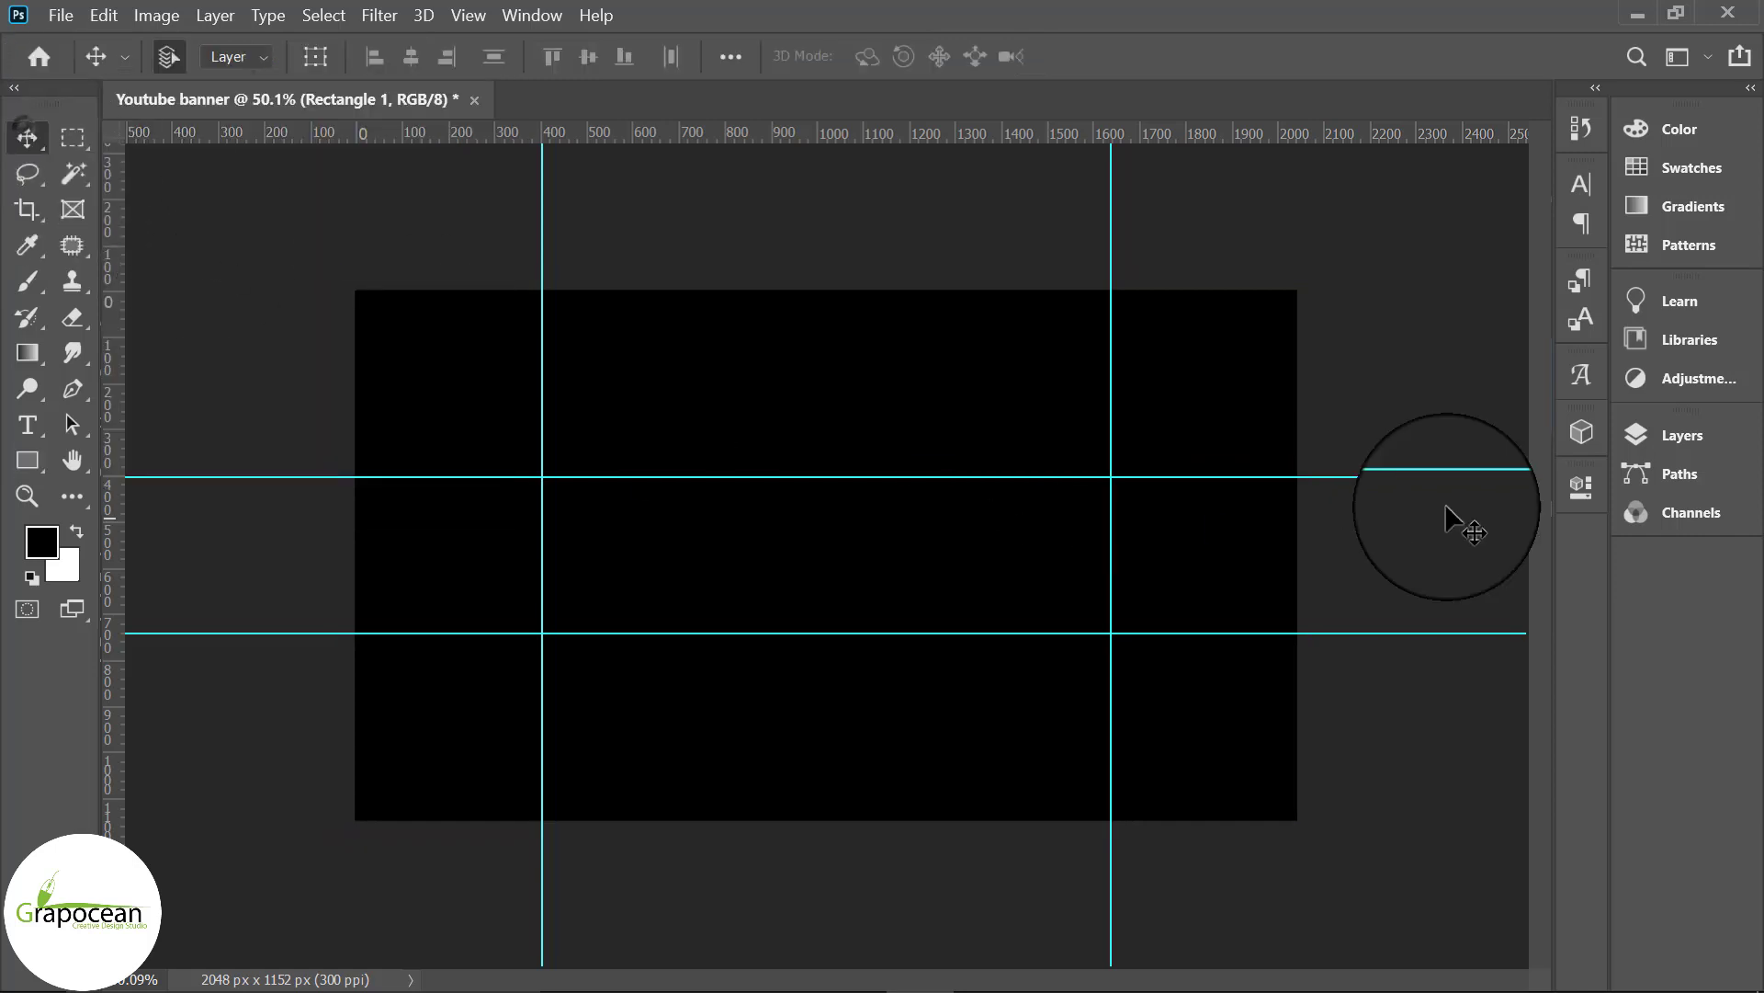
pyautogui.click(66, 134)
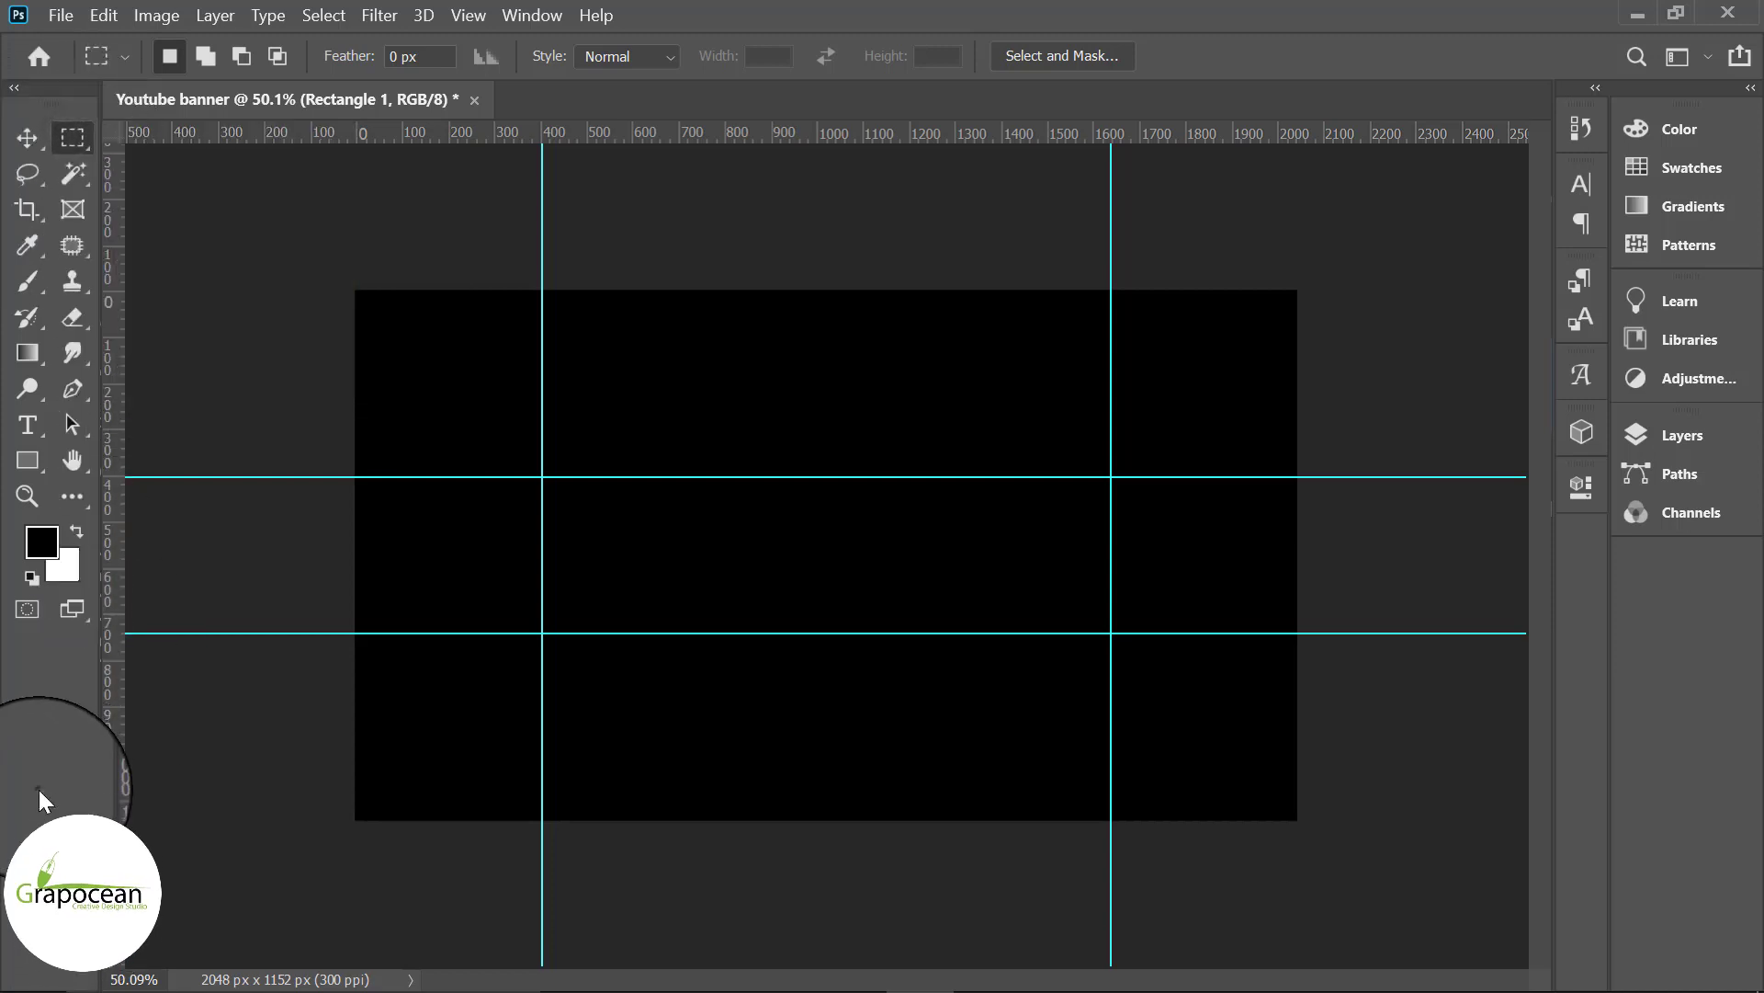
pyautogui.click(40, 459)
pyautogui.click(138, 449)
# Step: Draw a full-width rectangle band between the two horizontal guides
pyautogui.click(1714, 450)
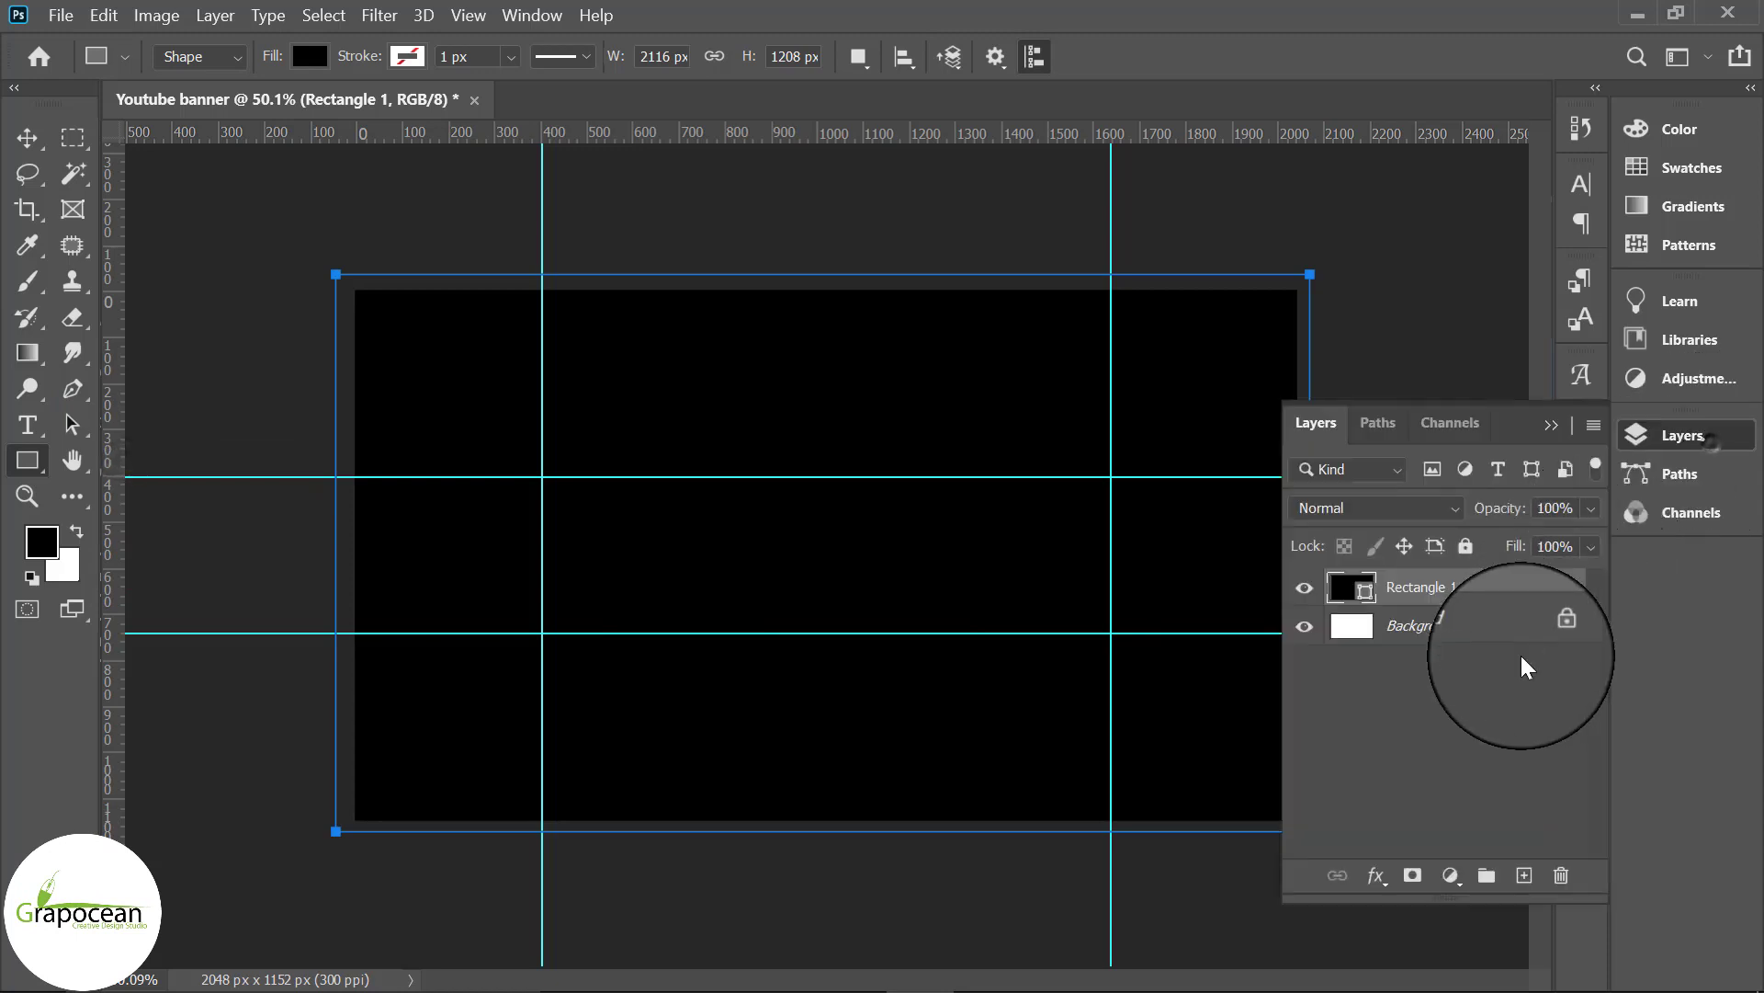
pyautogui.click(1528, 877)
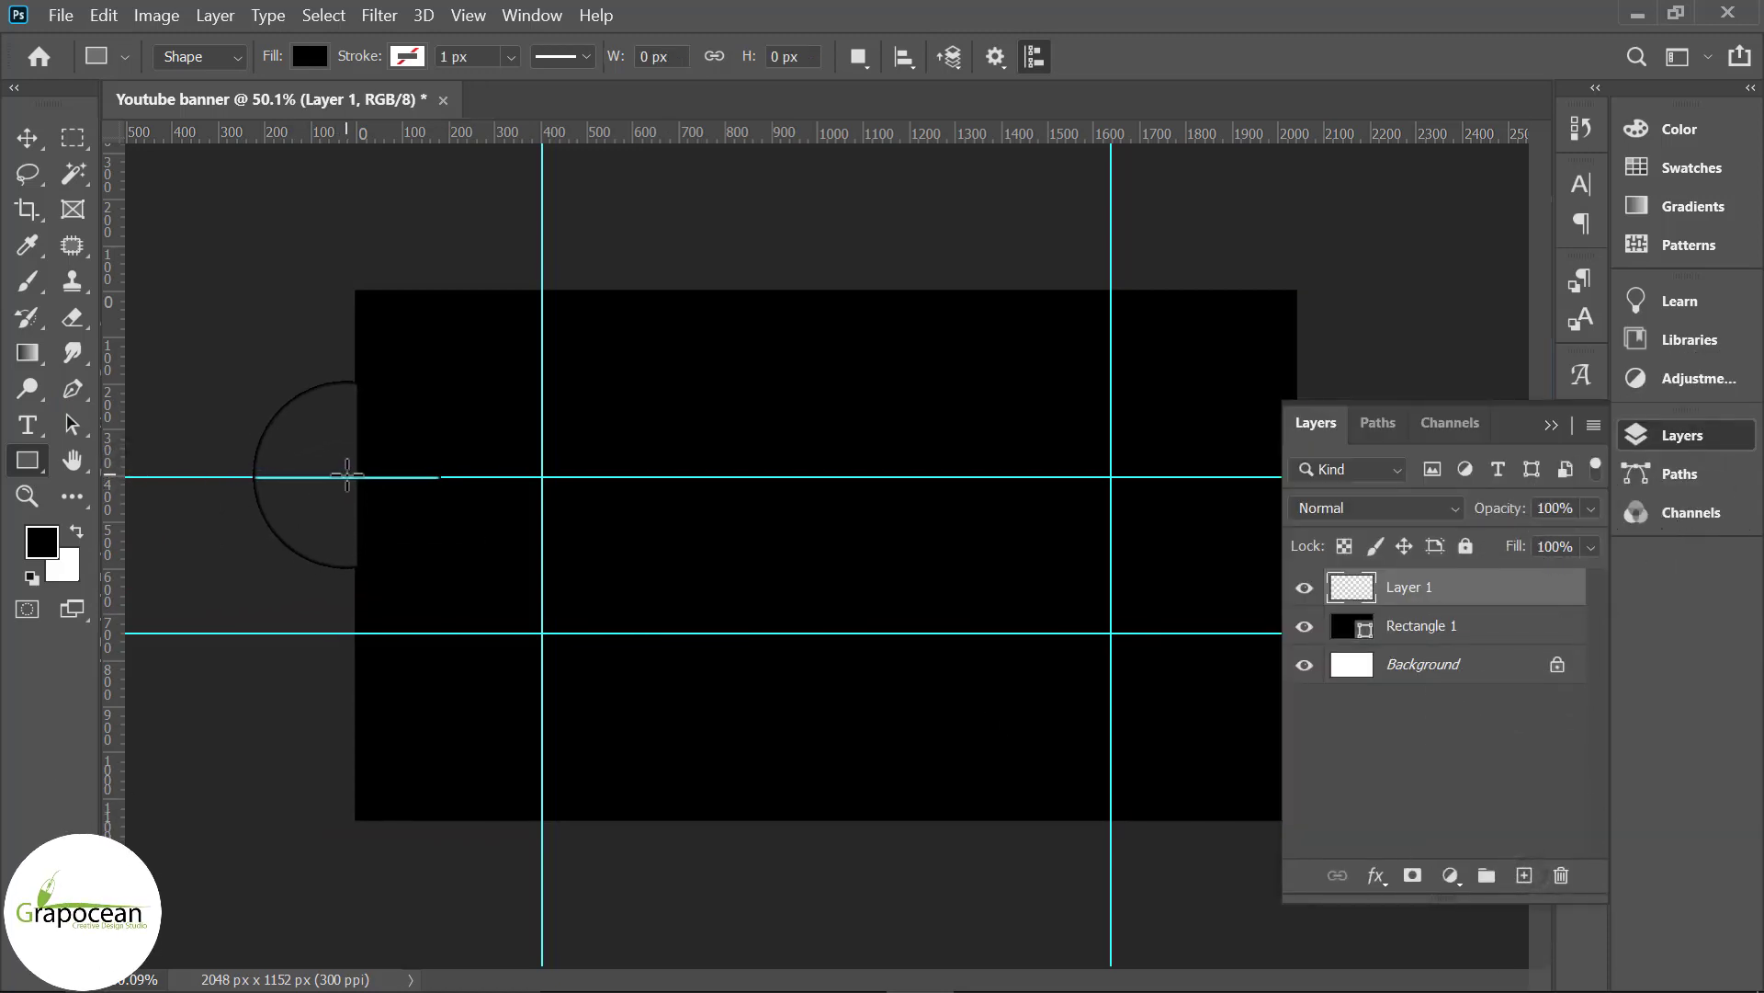
pyautogui.moveTo(352, 476); pyautogui.dragTo(1303, 632)
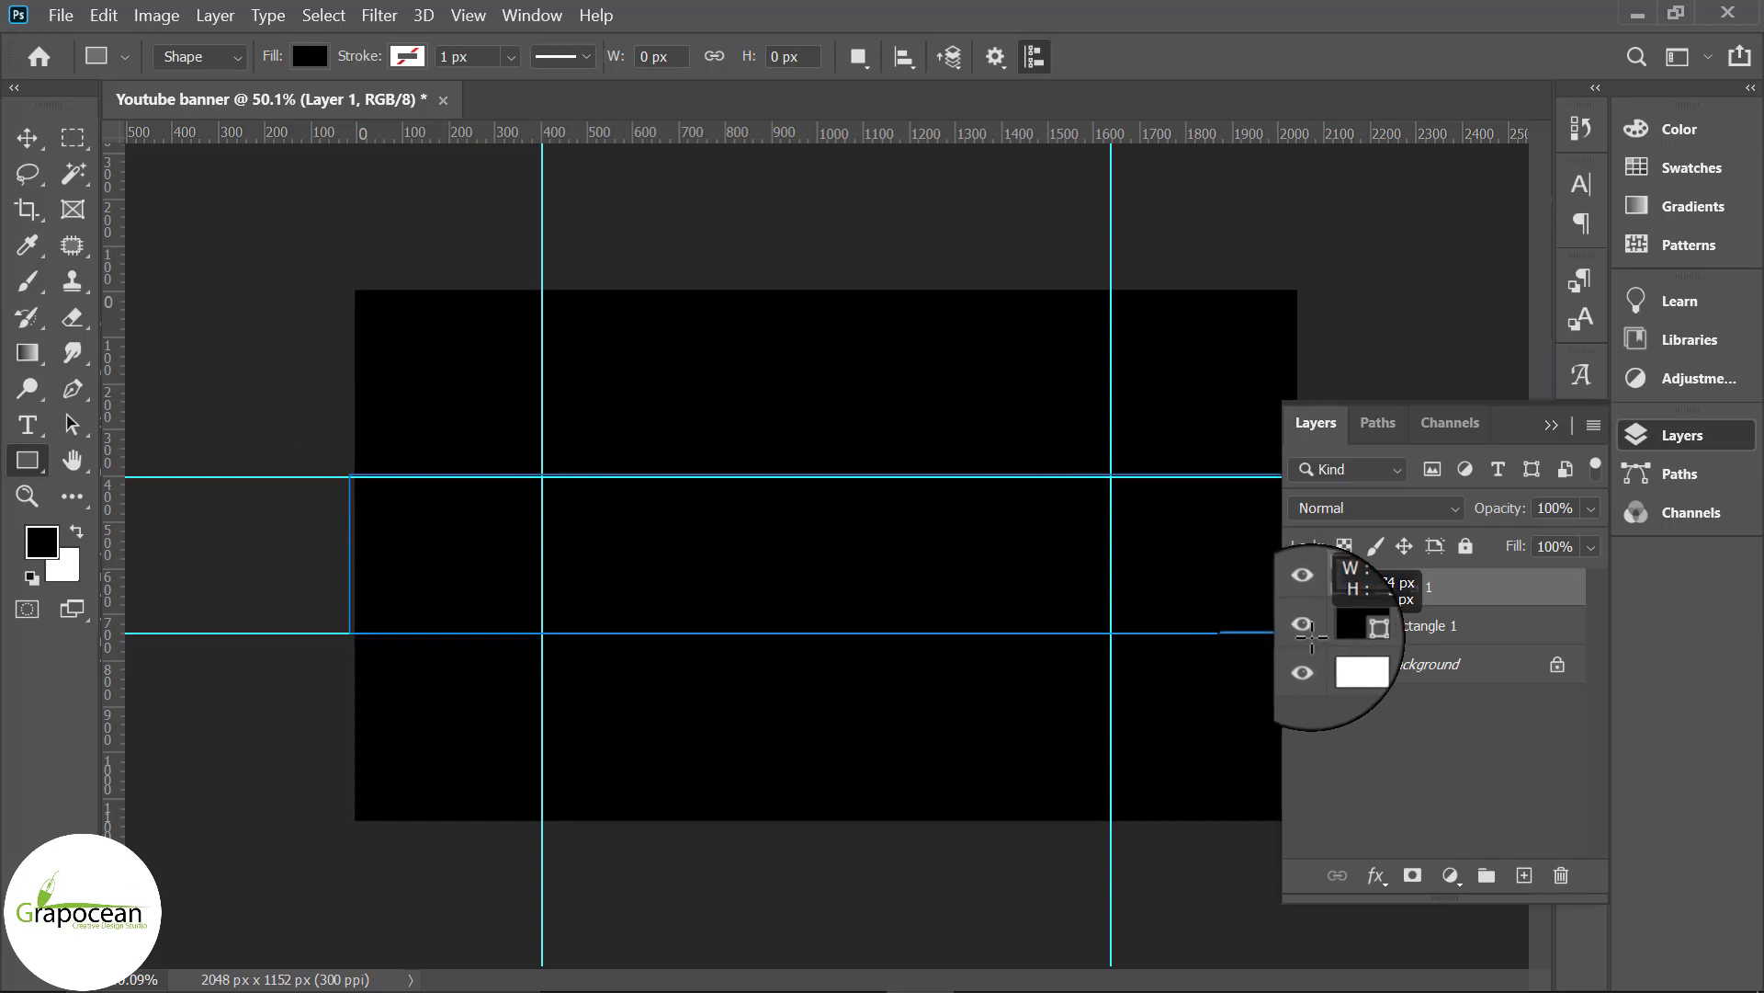
pyautogui.moveTo(1311, 634); pyautogui.dragTo(1365, 634)
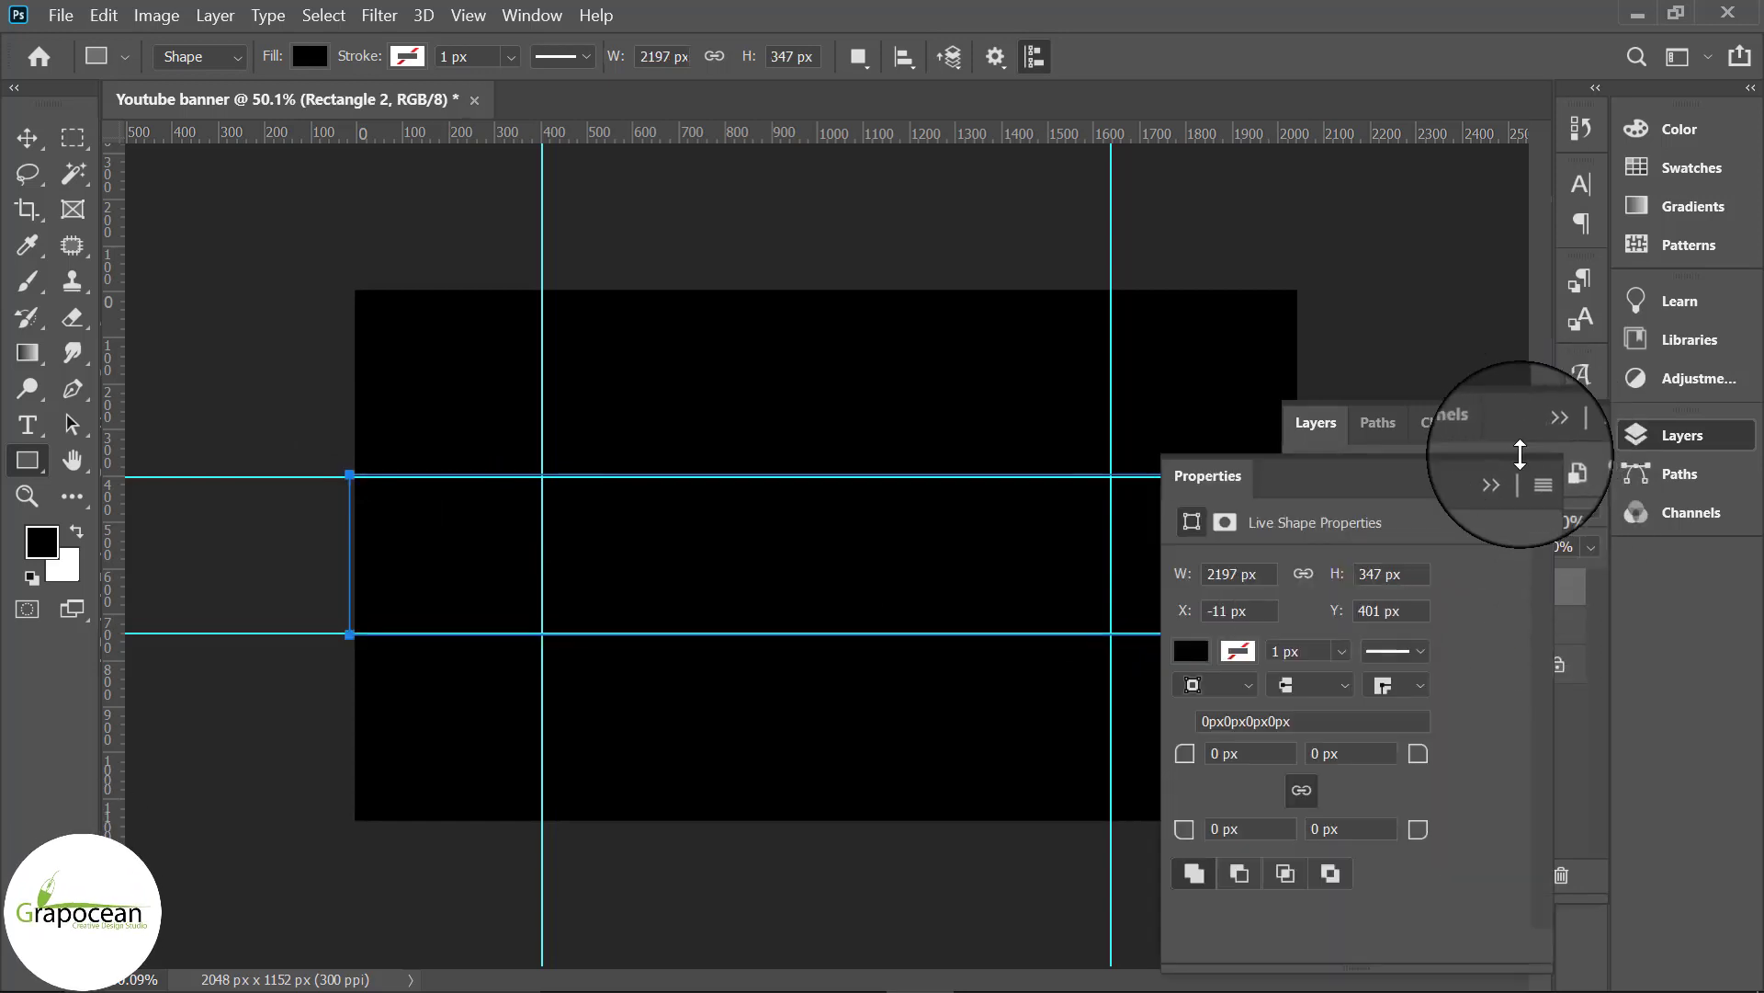
pyautogui.click(1498, 479)
pyautogui.click(1555, 426)
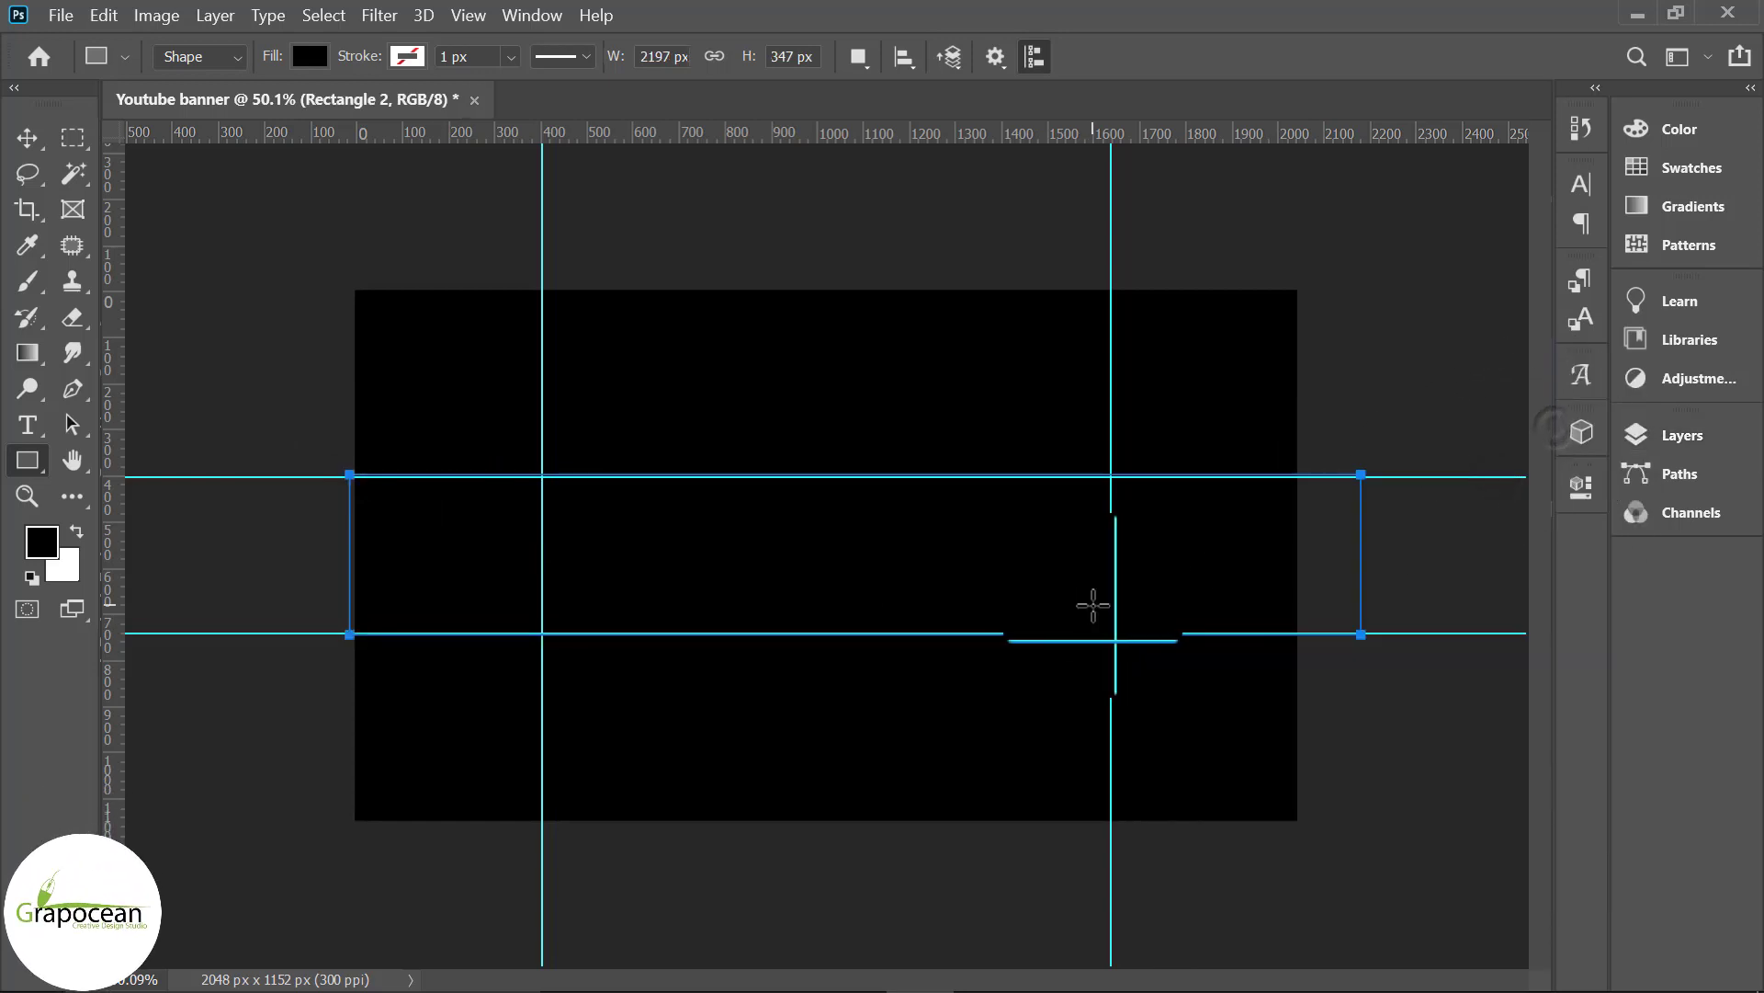
# Step: Give the Rectangle 2 band a dark green gradient overlay and add an empty layer above
pyautogui.click(1699, 444)
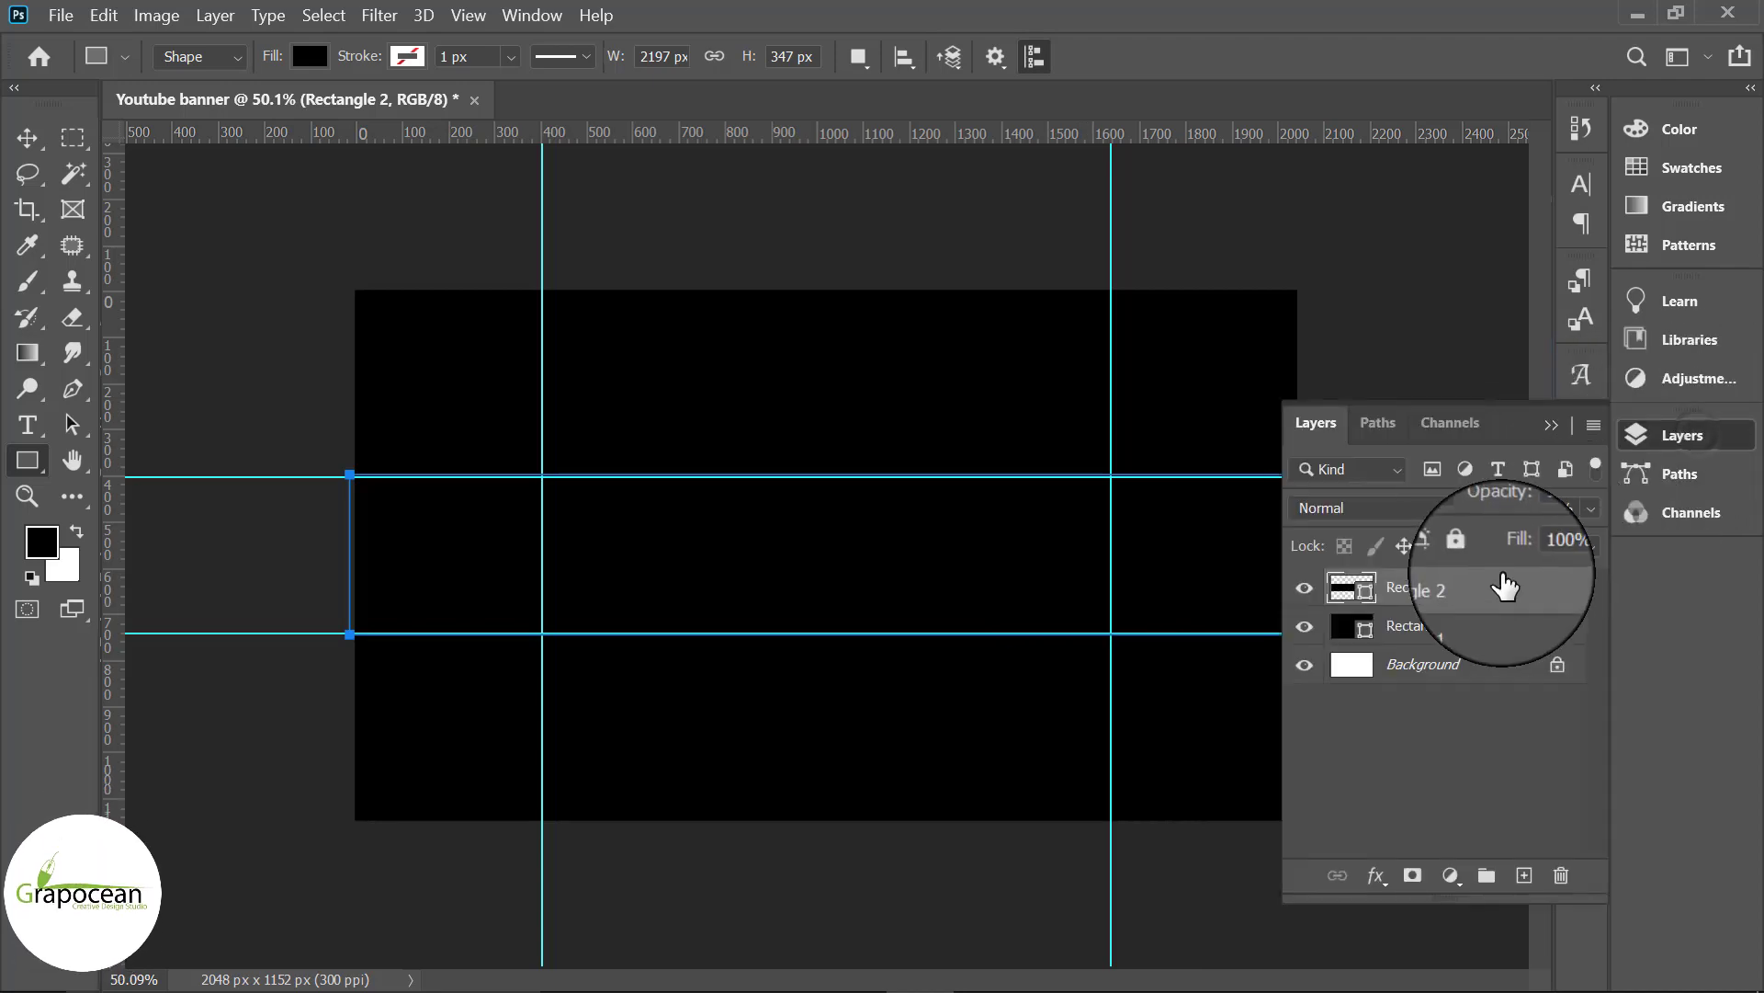
pyautogui.rightClick(1494, 584)
pyautogui.click(1185, 49)
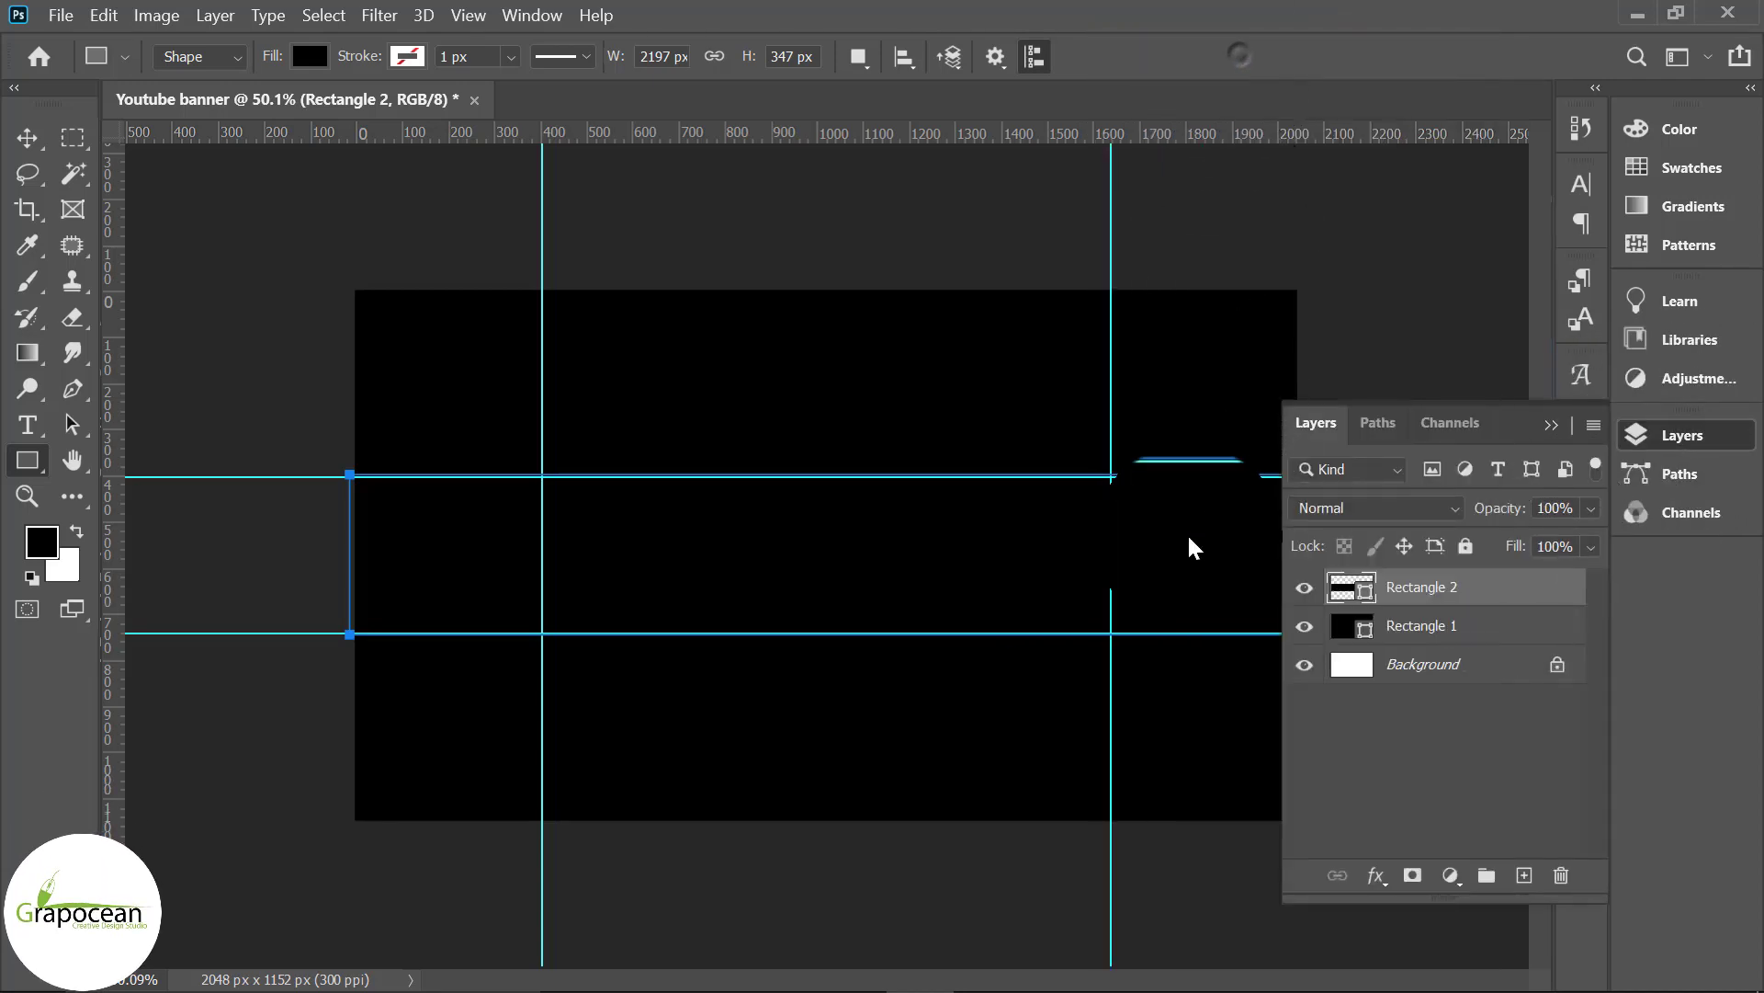
pyautogui.click(807, 740)
pyautogui.moveTo(1312, 317)
pyautogui.mouseDown()
pyautogui.moveTo(1728, 464)
pyautogui.moveTo(1005, 492)
pyautogui.mouseUp()
pyautogui.click(1477, 532)
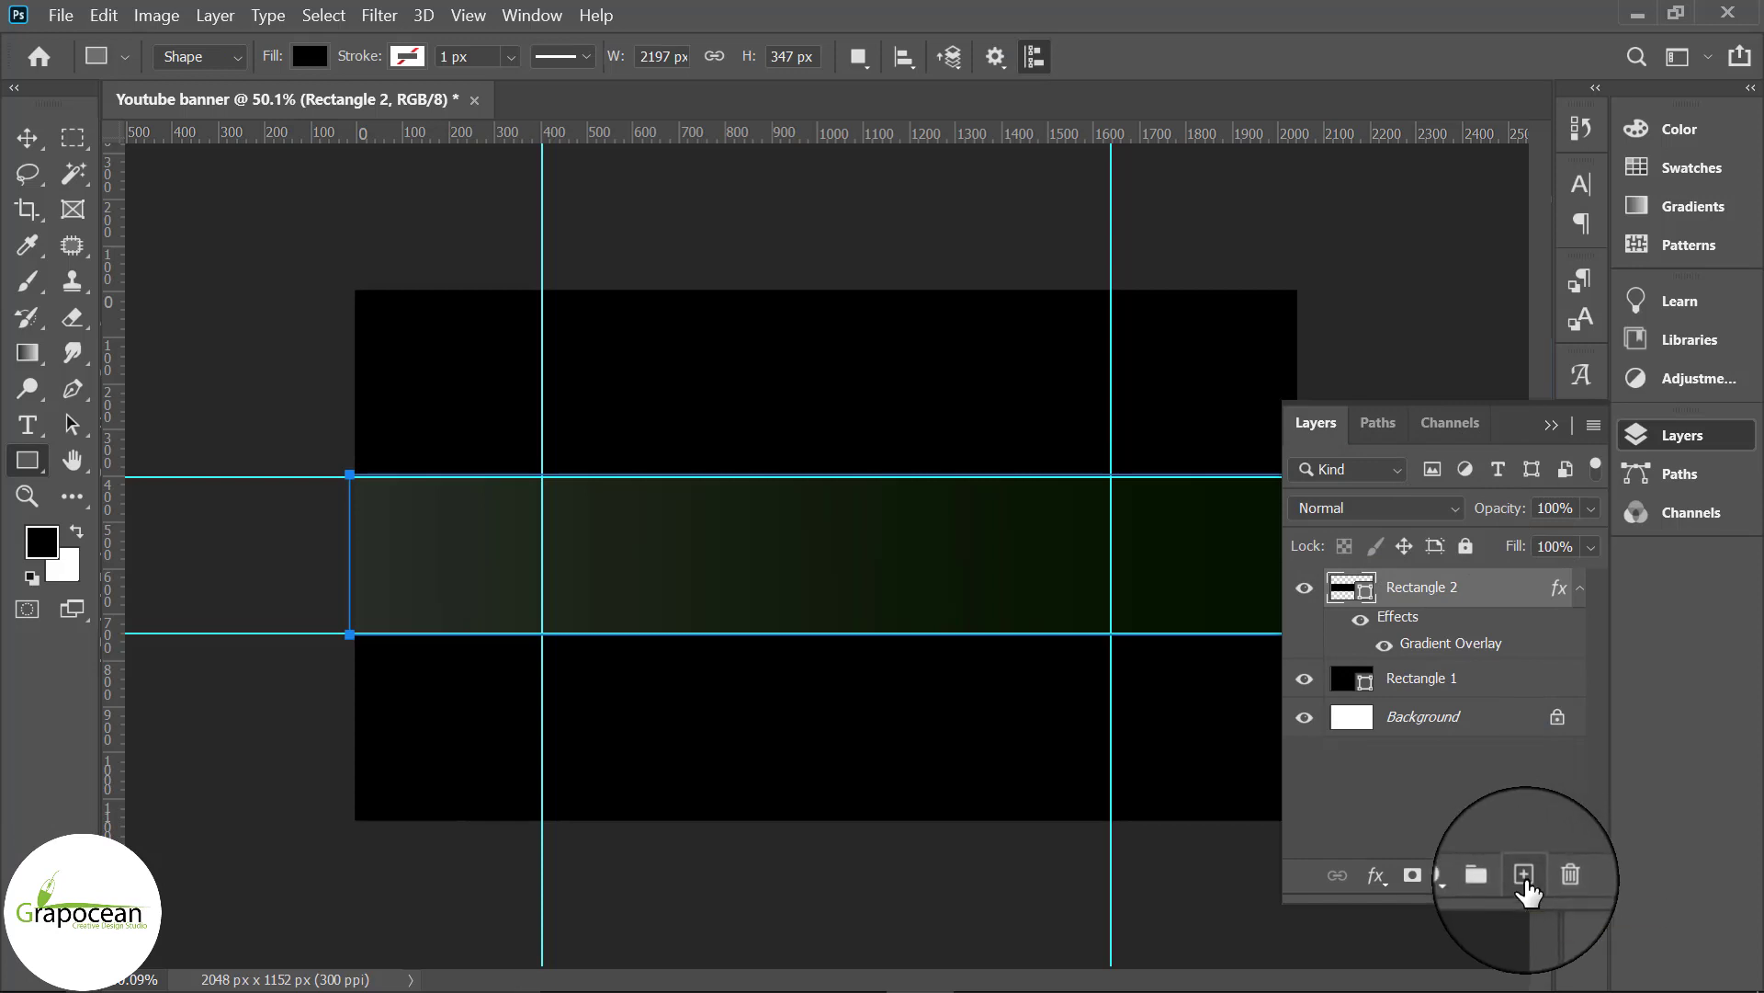
pyautogui.click(1523, 876)
pyautogui.click(73, 138)
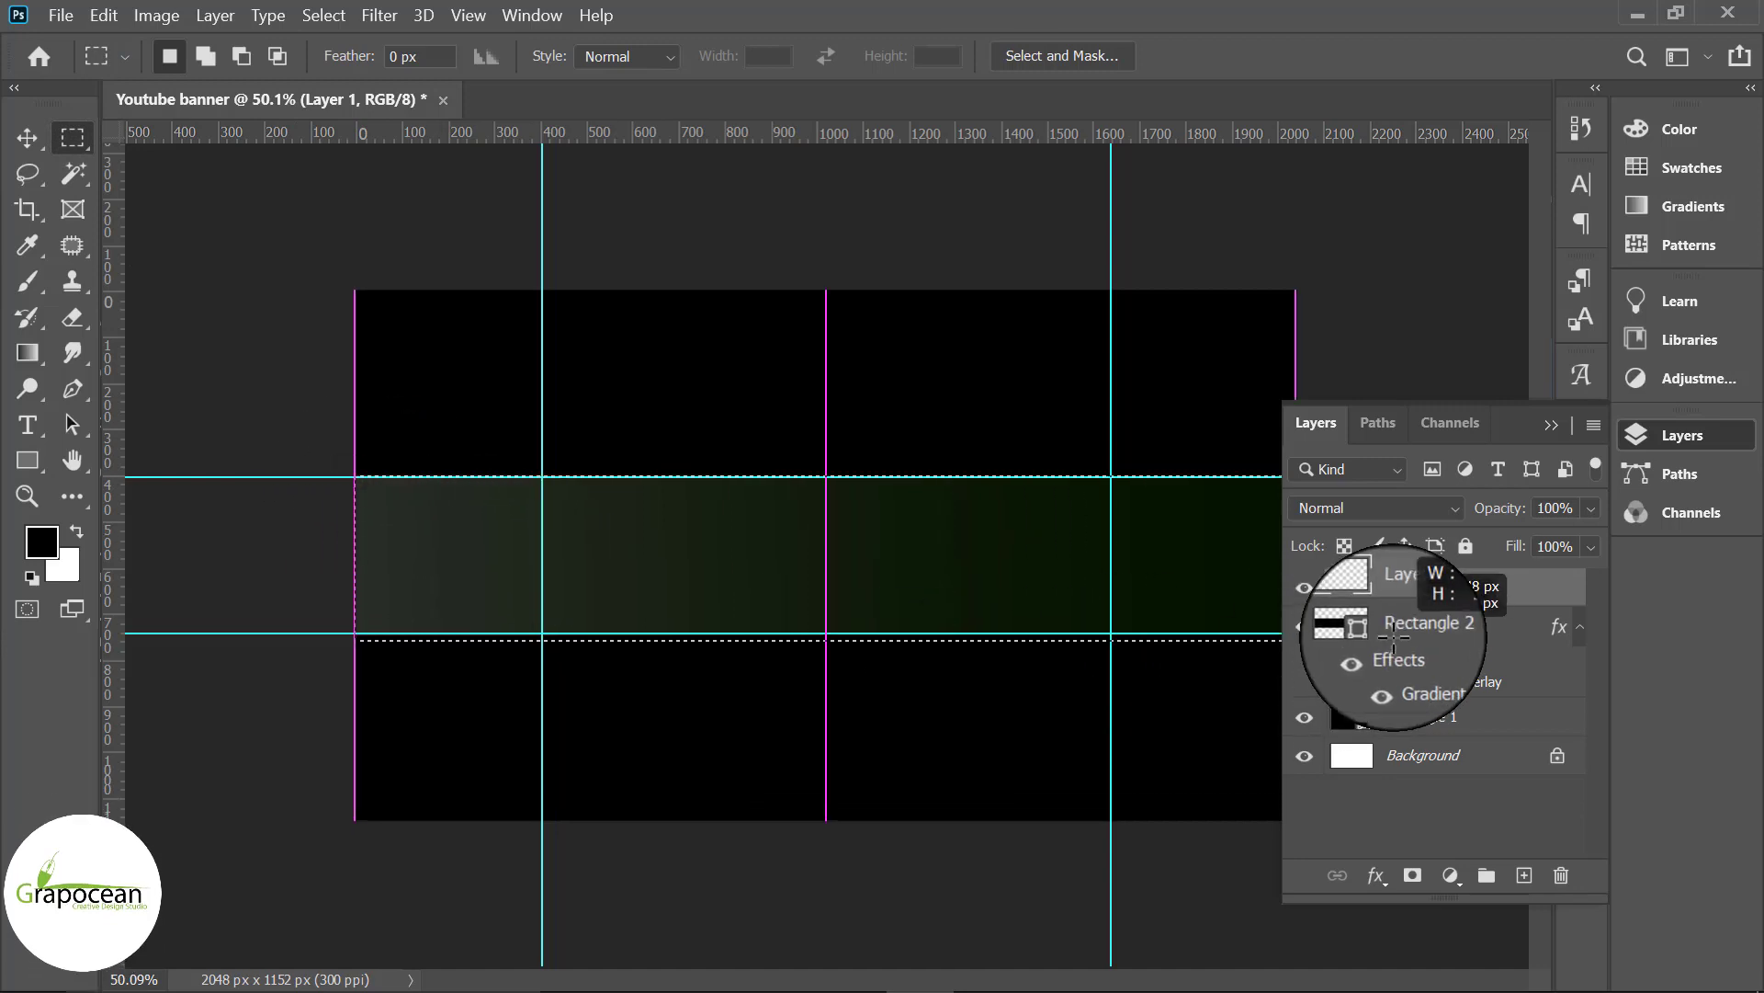
# Step: Render Clouds into the band selection, blended Soft Light at 47% opacity
pyautogui.moveTo(1214, 660); pyautogui.dragTo(1403, 634)
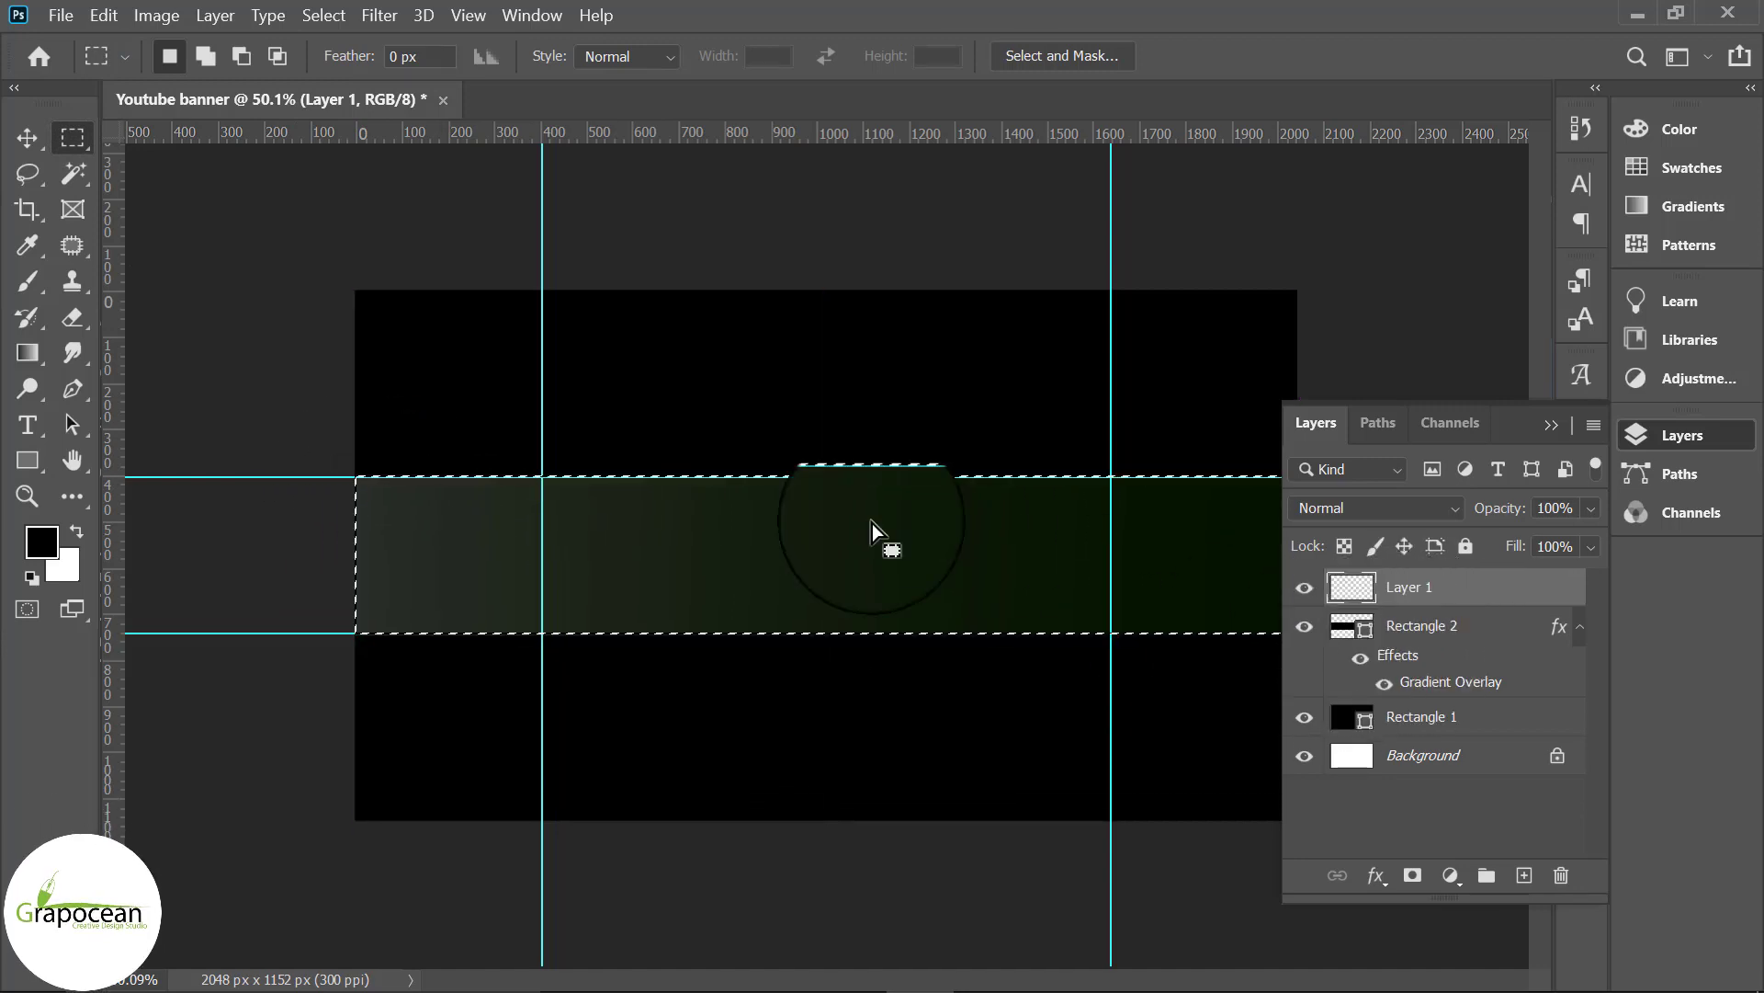
pyautogui.click(379, 16)
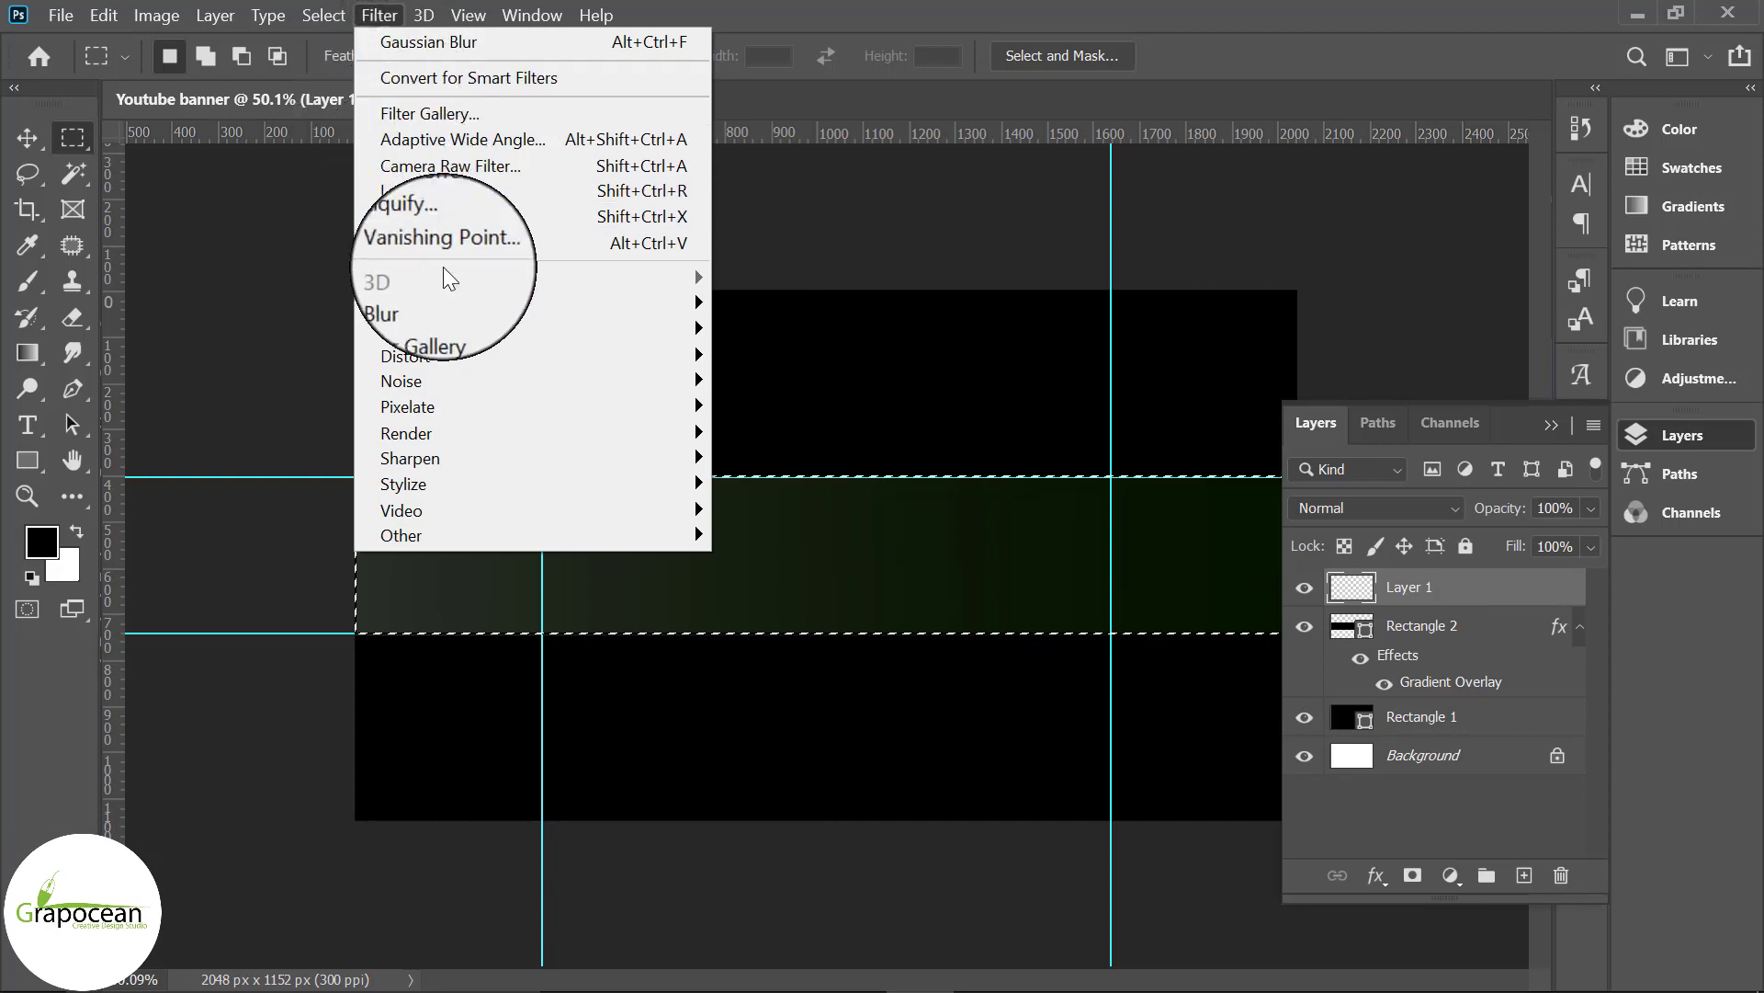
pyautogui.moveTo(406, 433)
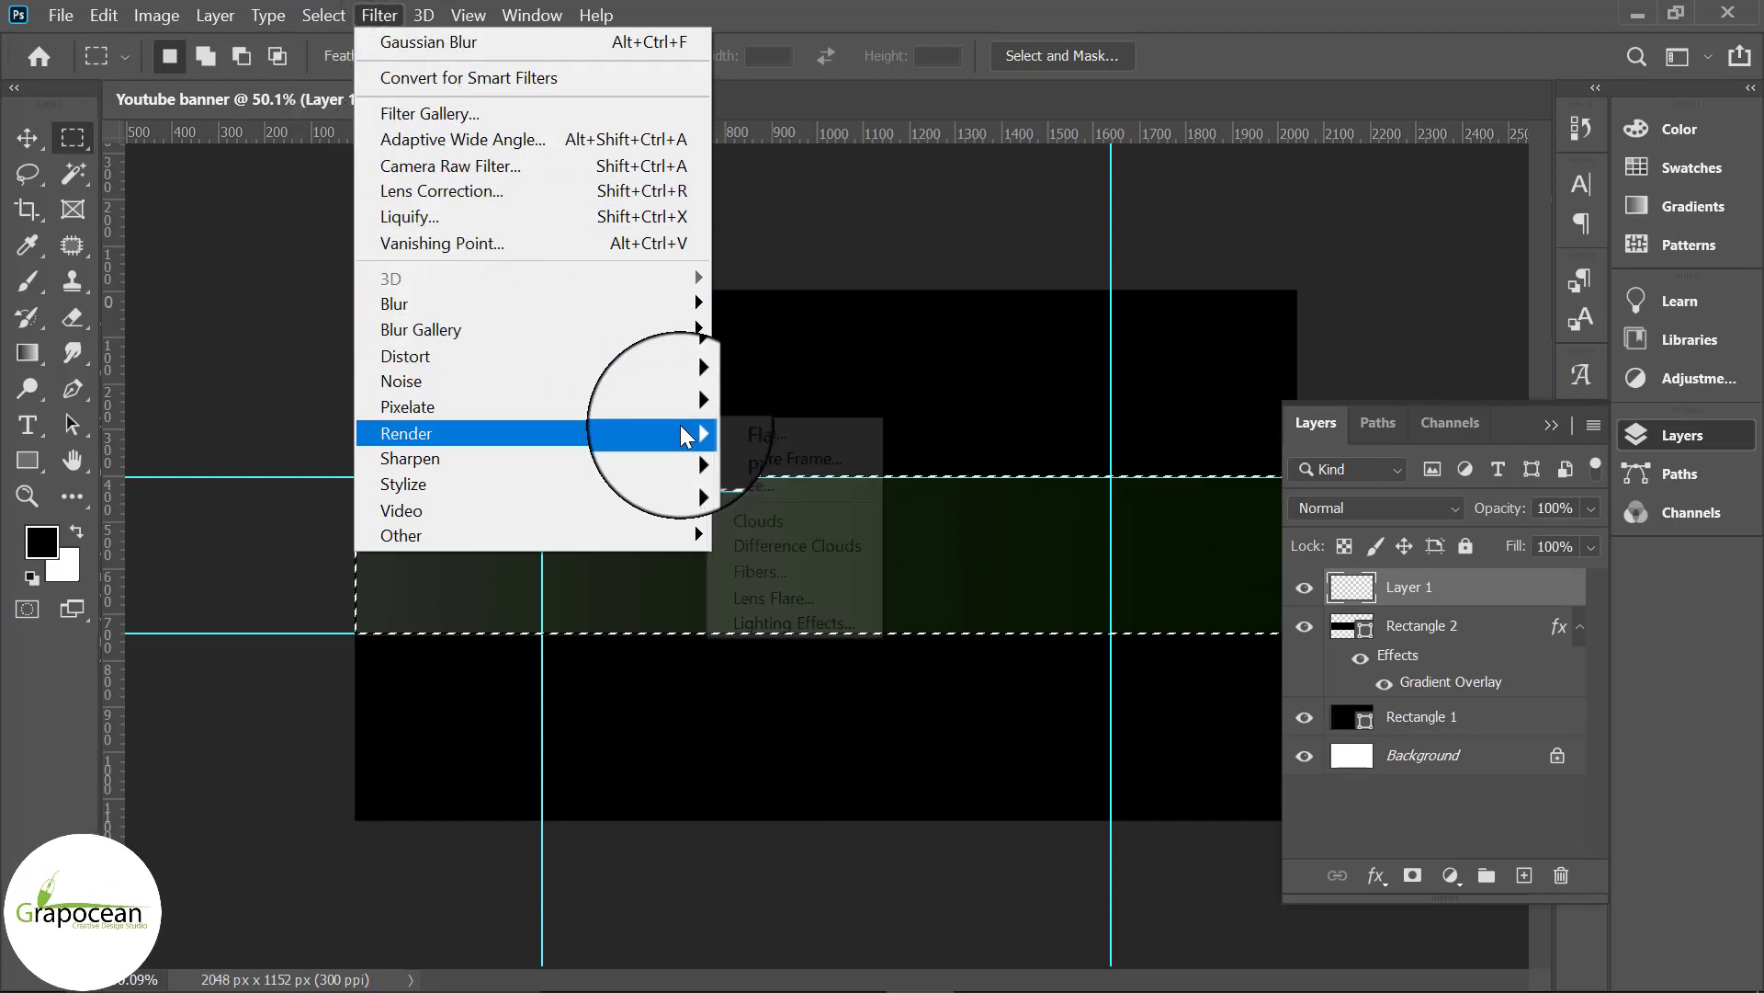
pyautogui.click(791, 521)
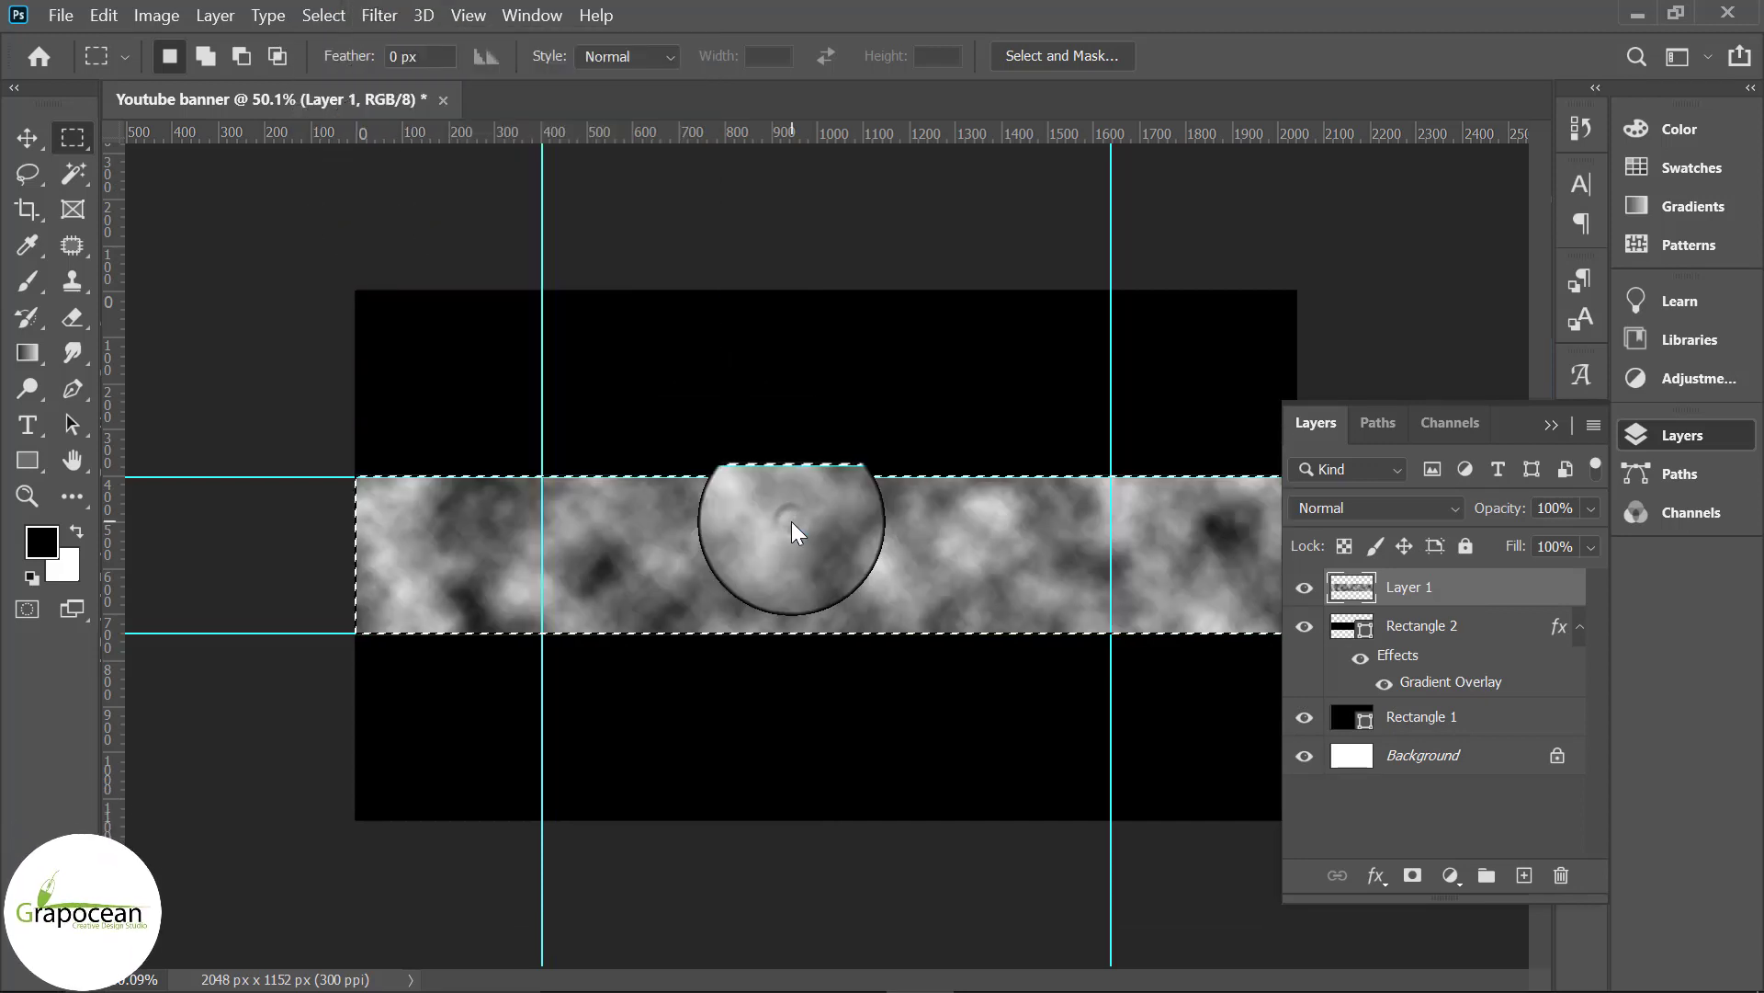
pyautogui.click(1426, 508)
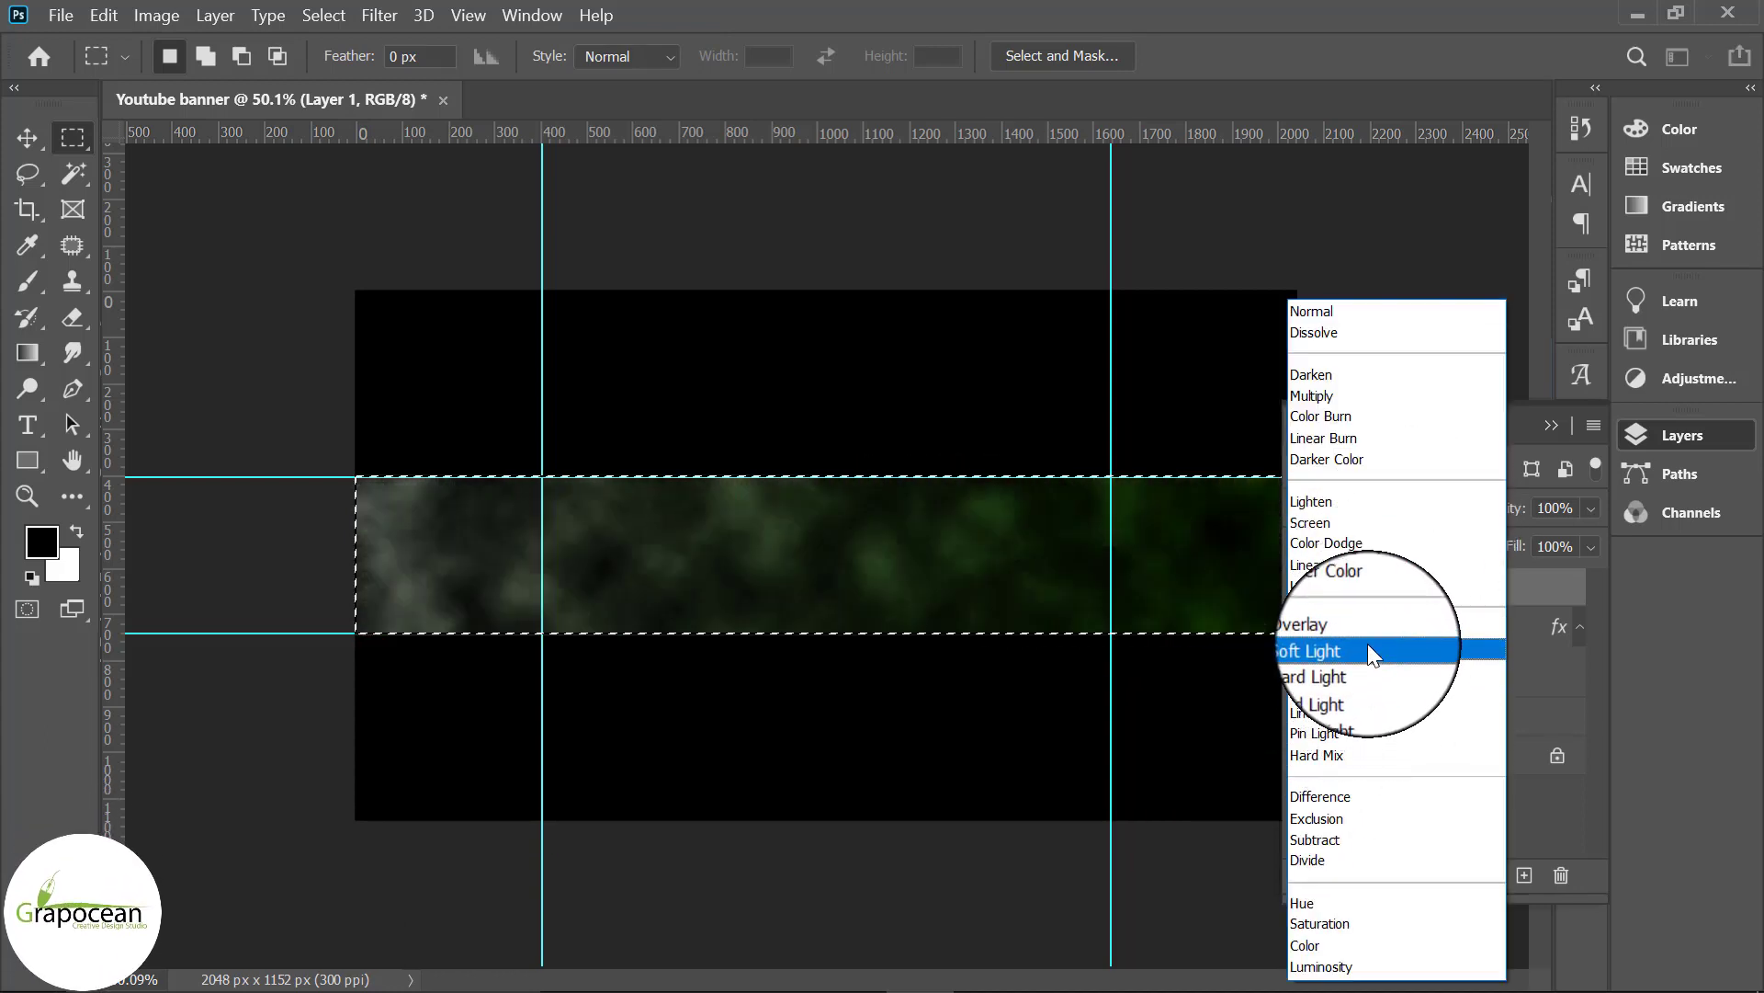
pyautogui.click(1367, 645)
pyautogui.moveTo(1498, 542); pyautogui.dragTo(1521, 538)
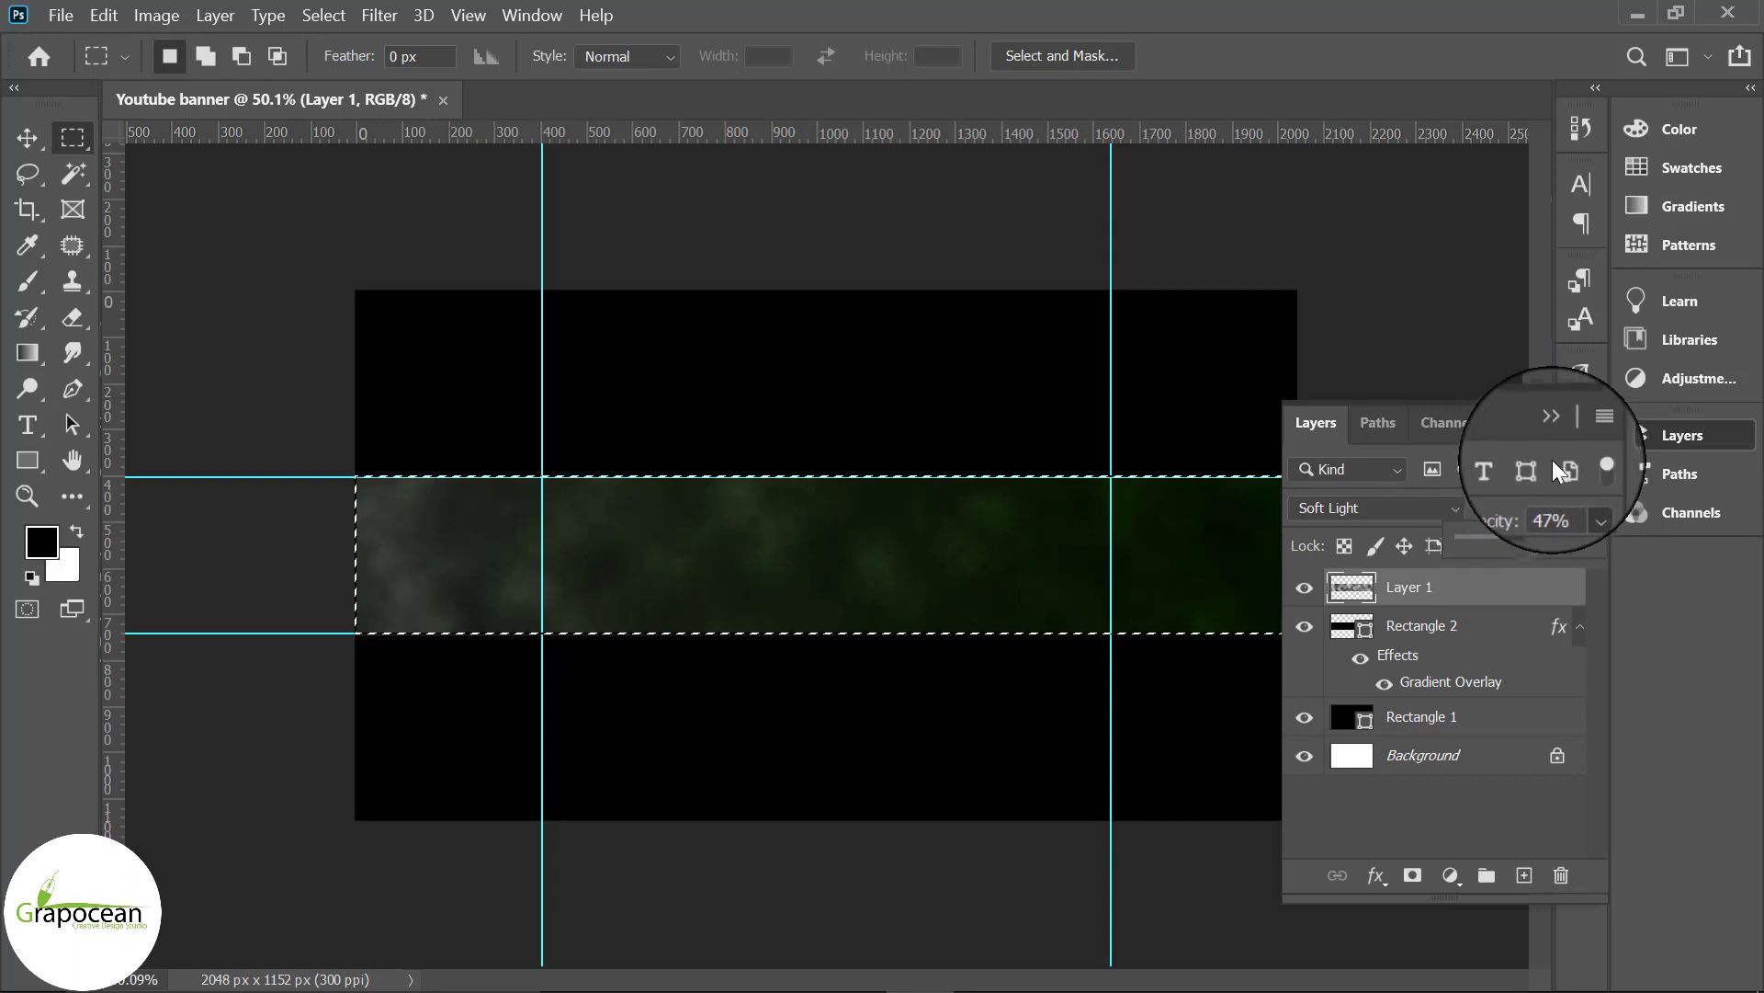
pyautogui.click(1551, 425)
pyautogui.click(1691, 440)
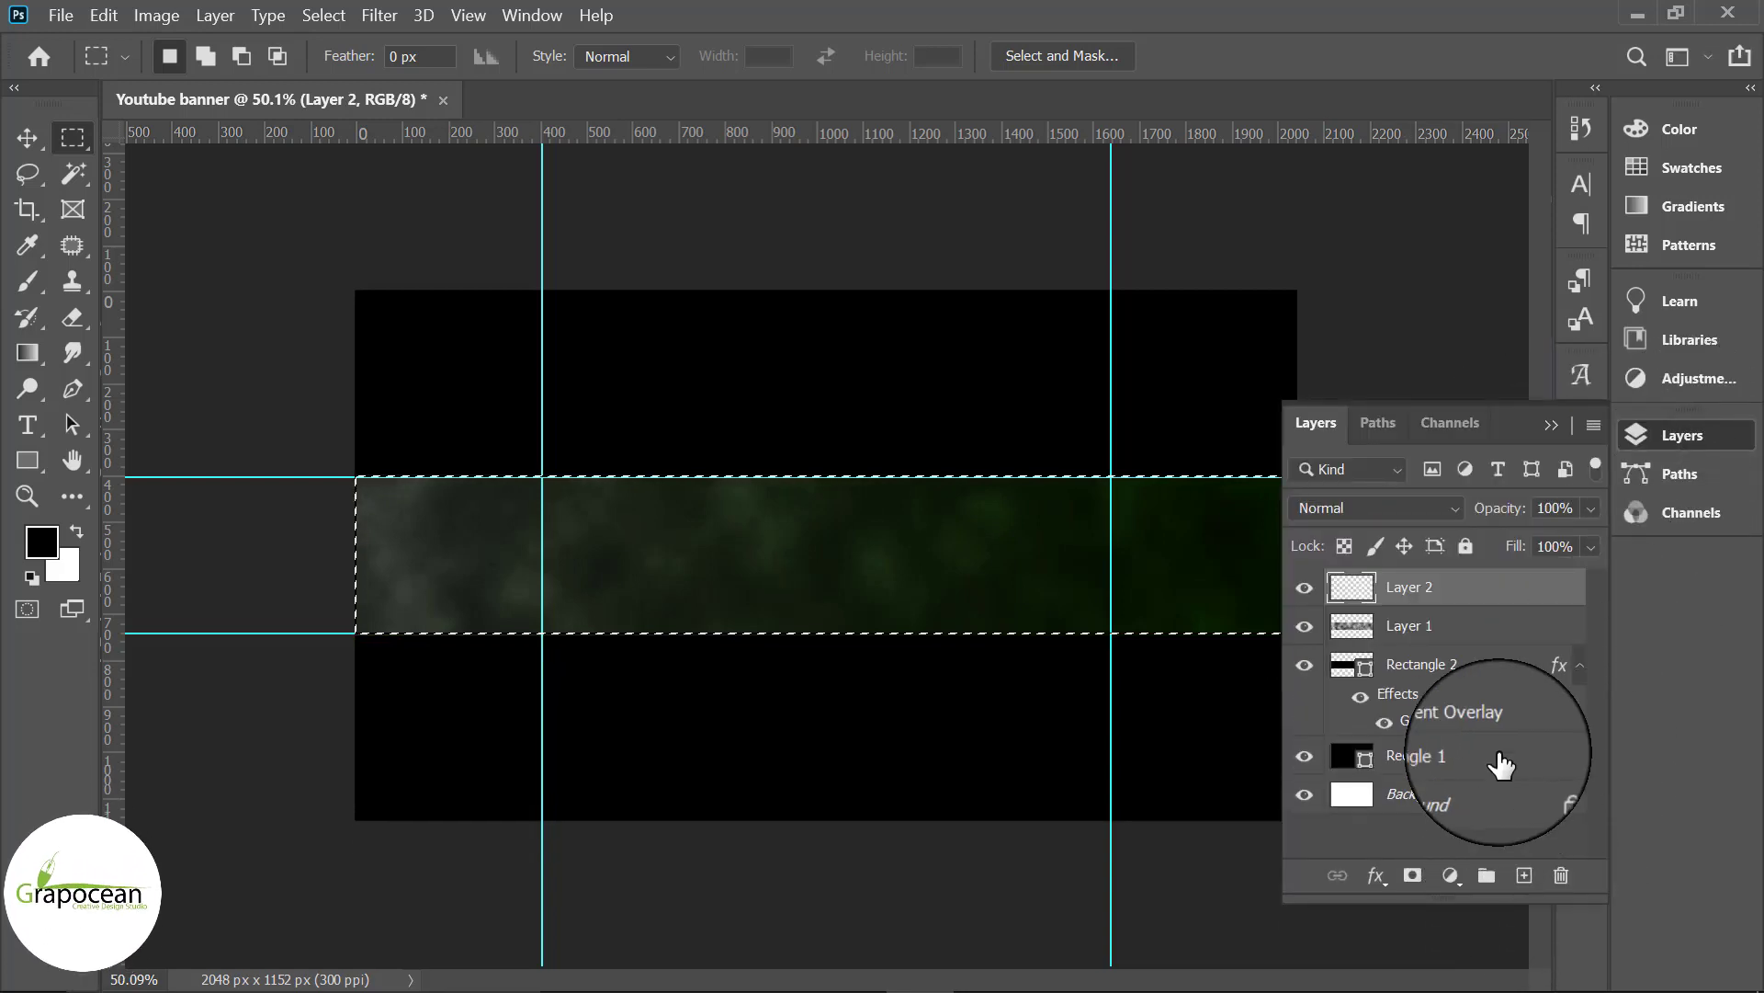
# Step: Add a new layer above Rectangle 1 and choose the 2500 px textured brush
pyautogui.click(1501, 759)
pyautogui.click(1526, 878)
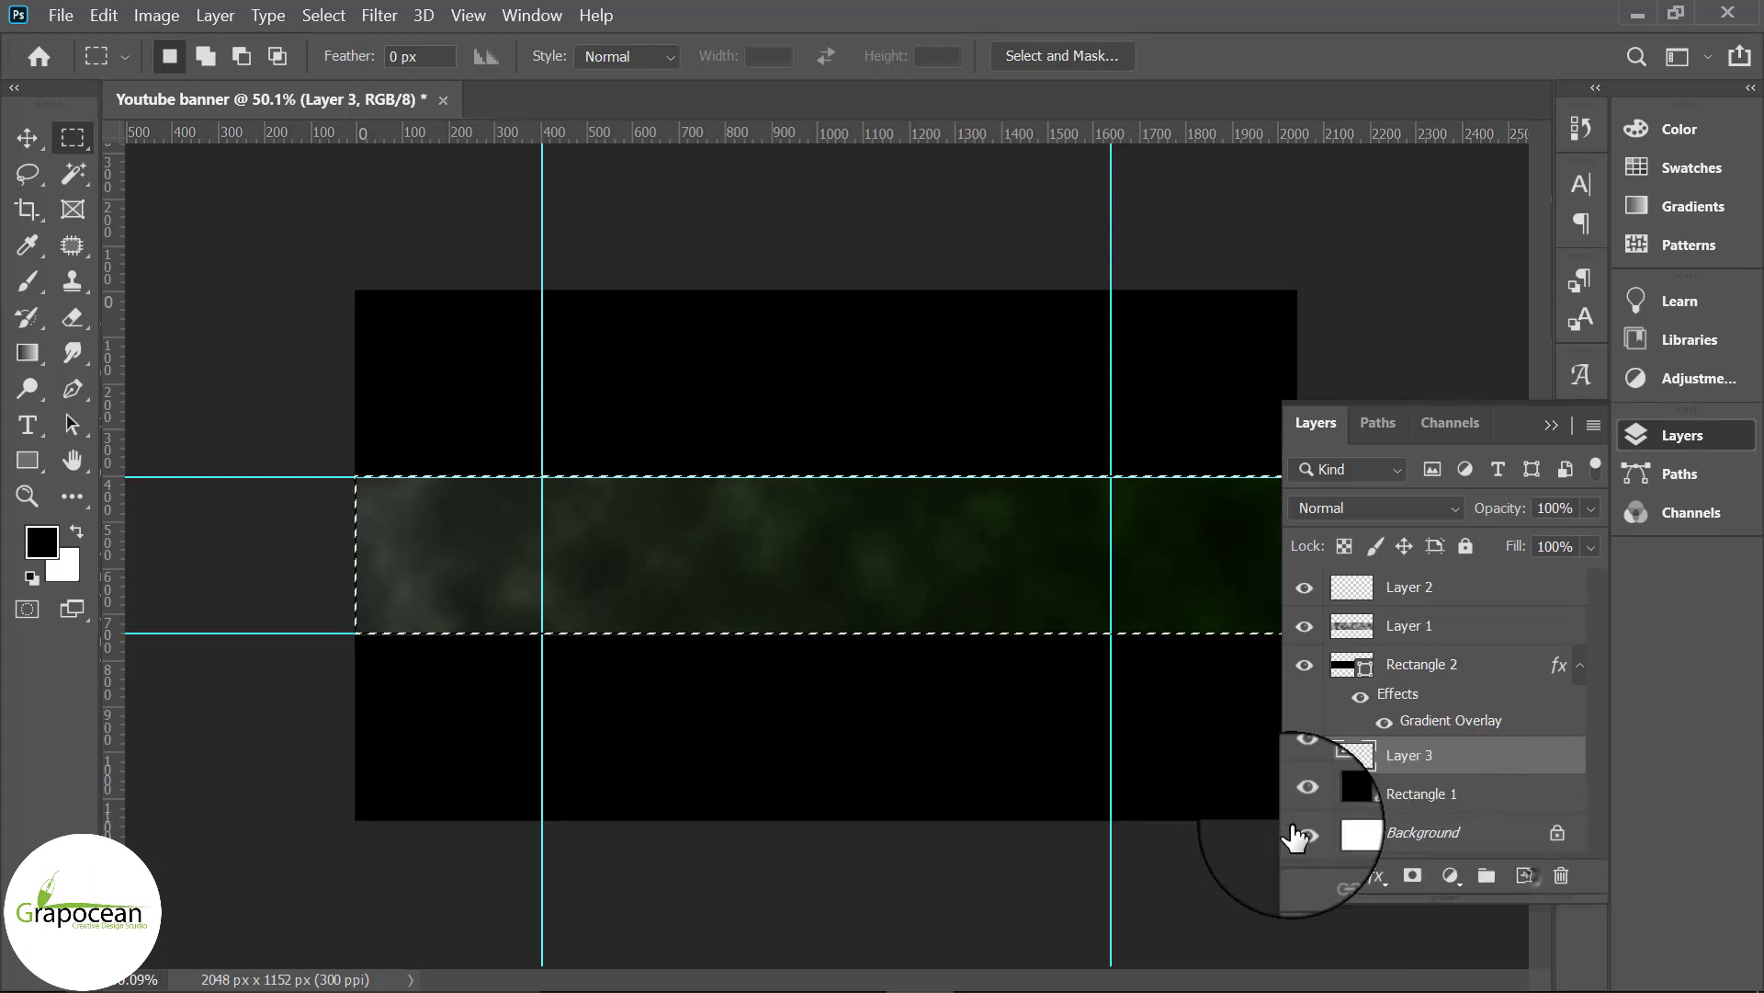
pyautogui.click(26, 281)
pyautogui.click(136, 283)
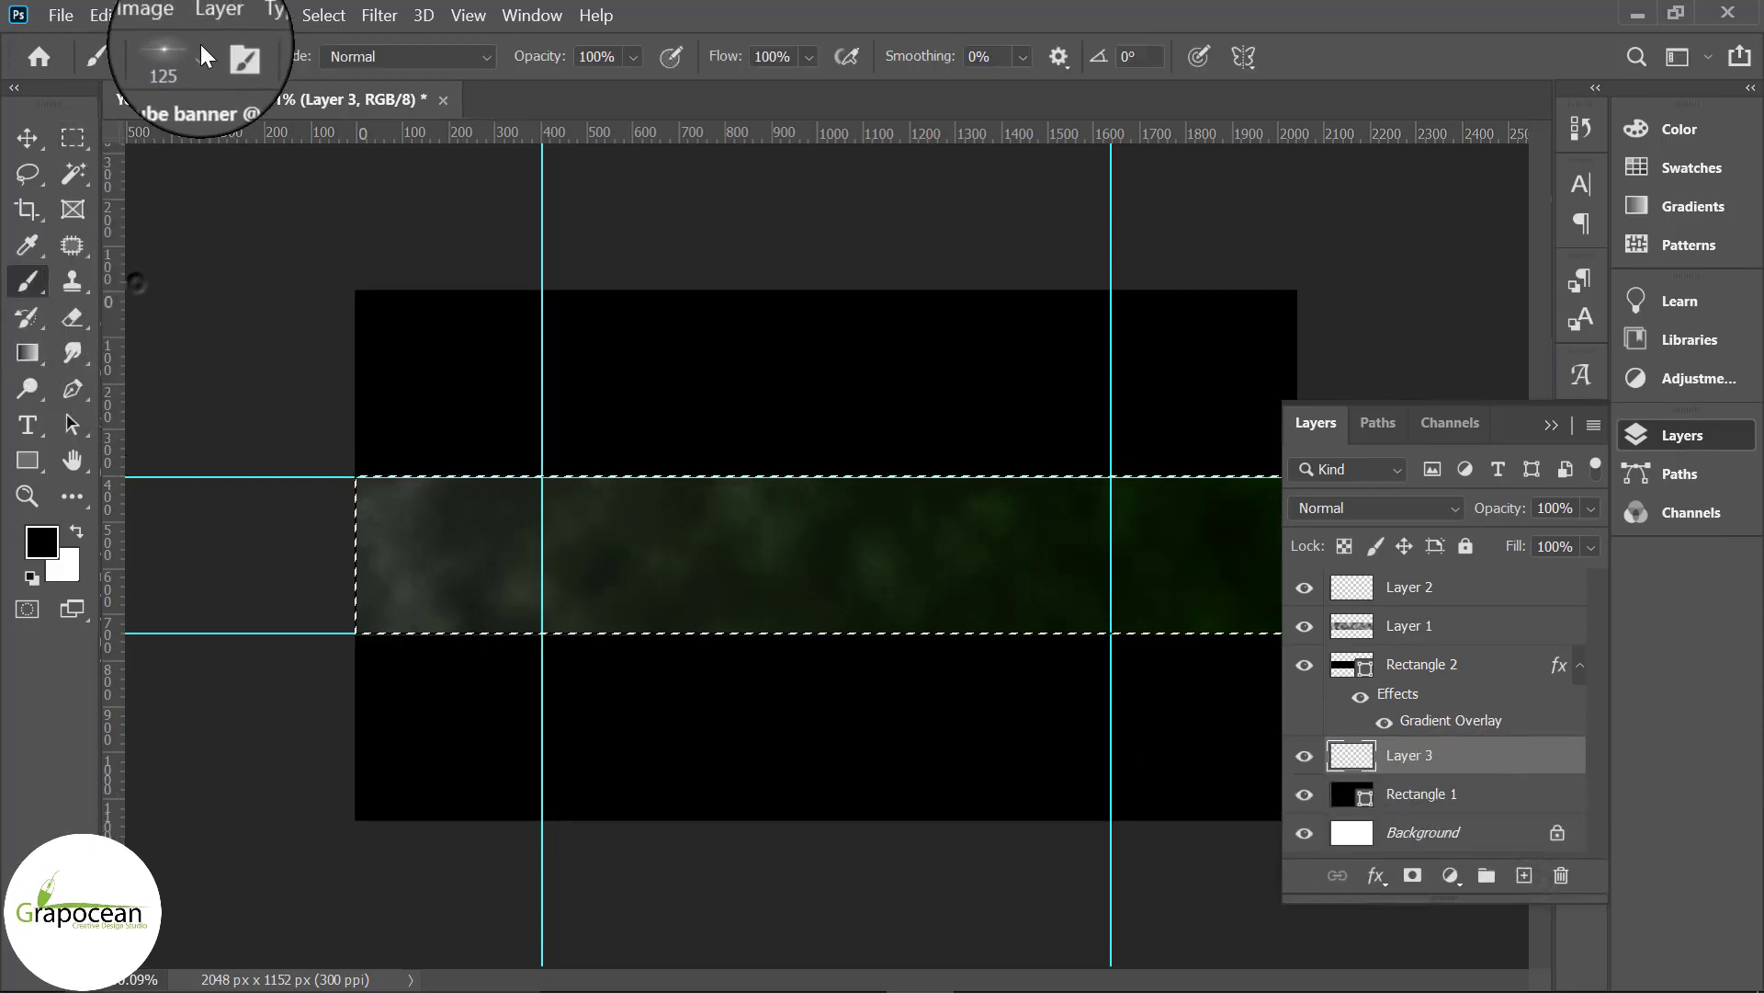
pyautogui.click(200, 56)
pyautogui.click(326, 267)
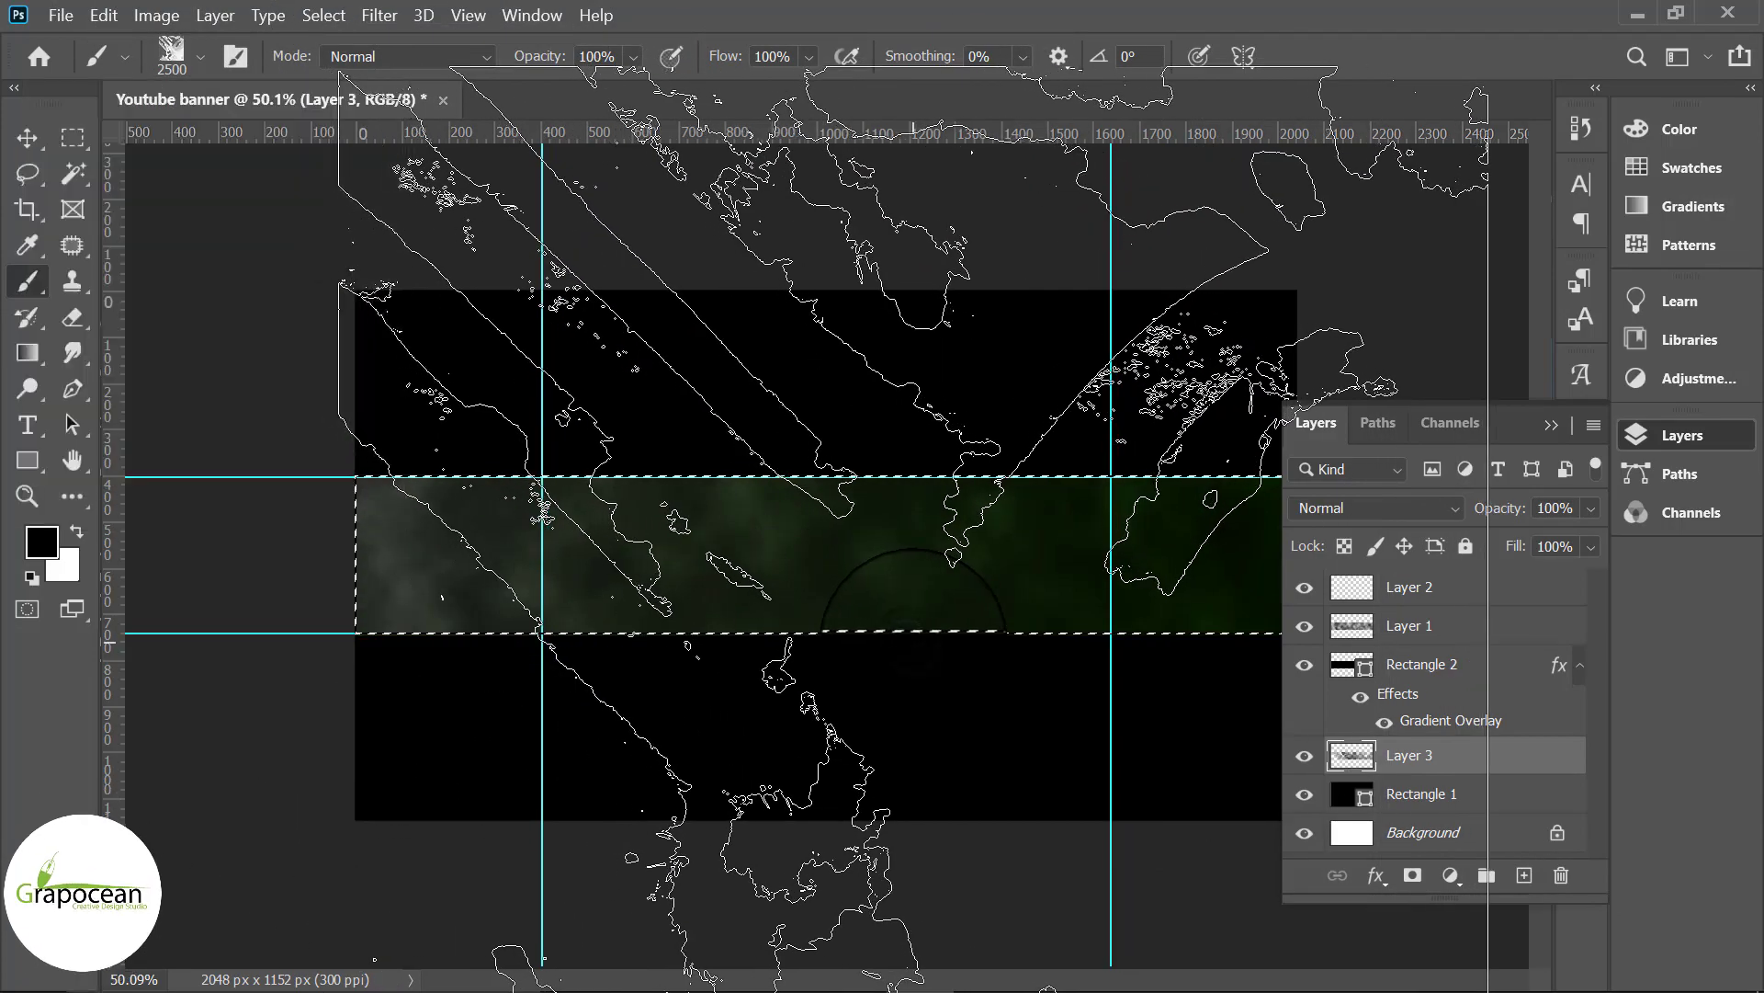
# Step: Set the brush's foreground colour to dark grey
pyautogui.press('m')
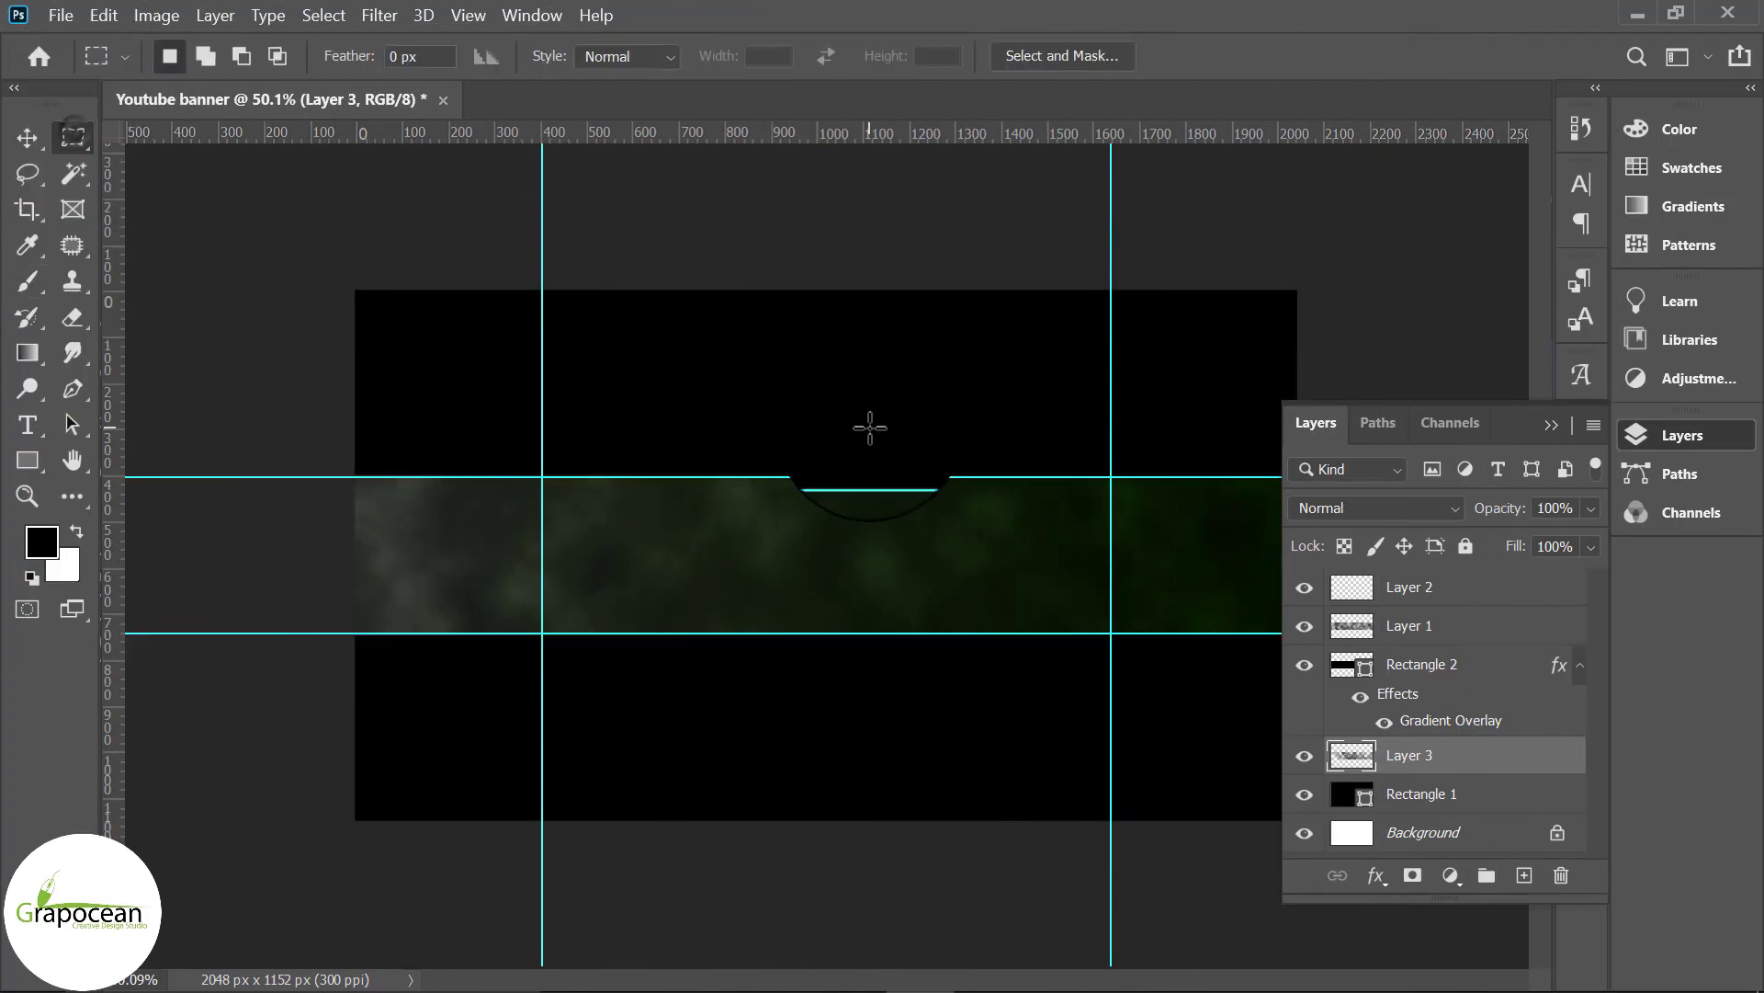
pyautogui.rightClick(37, 275)
pyautogui.click(138, 283)
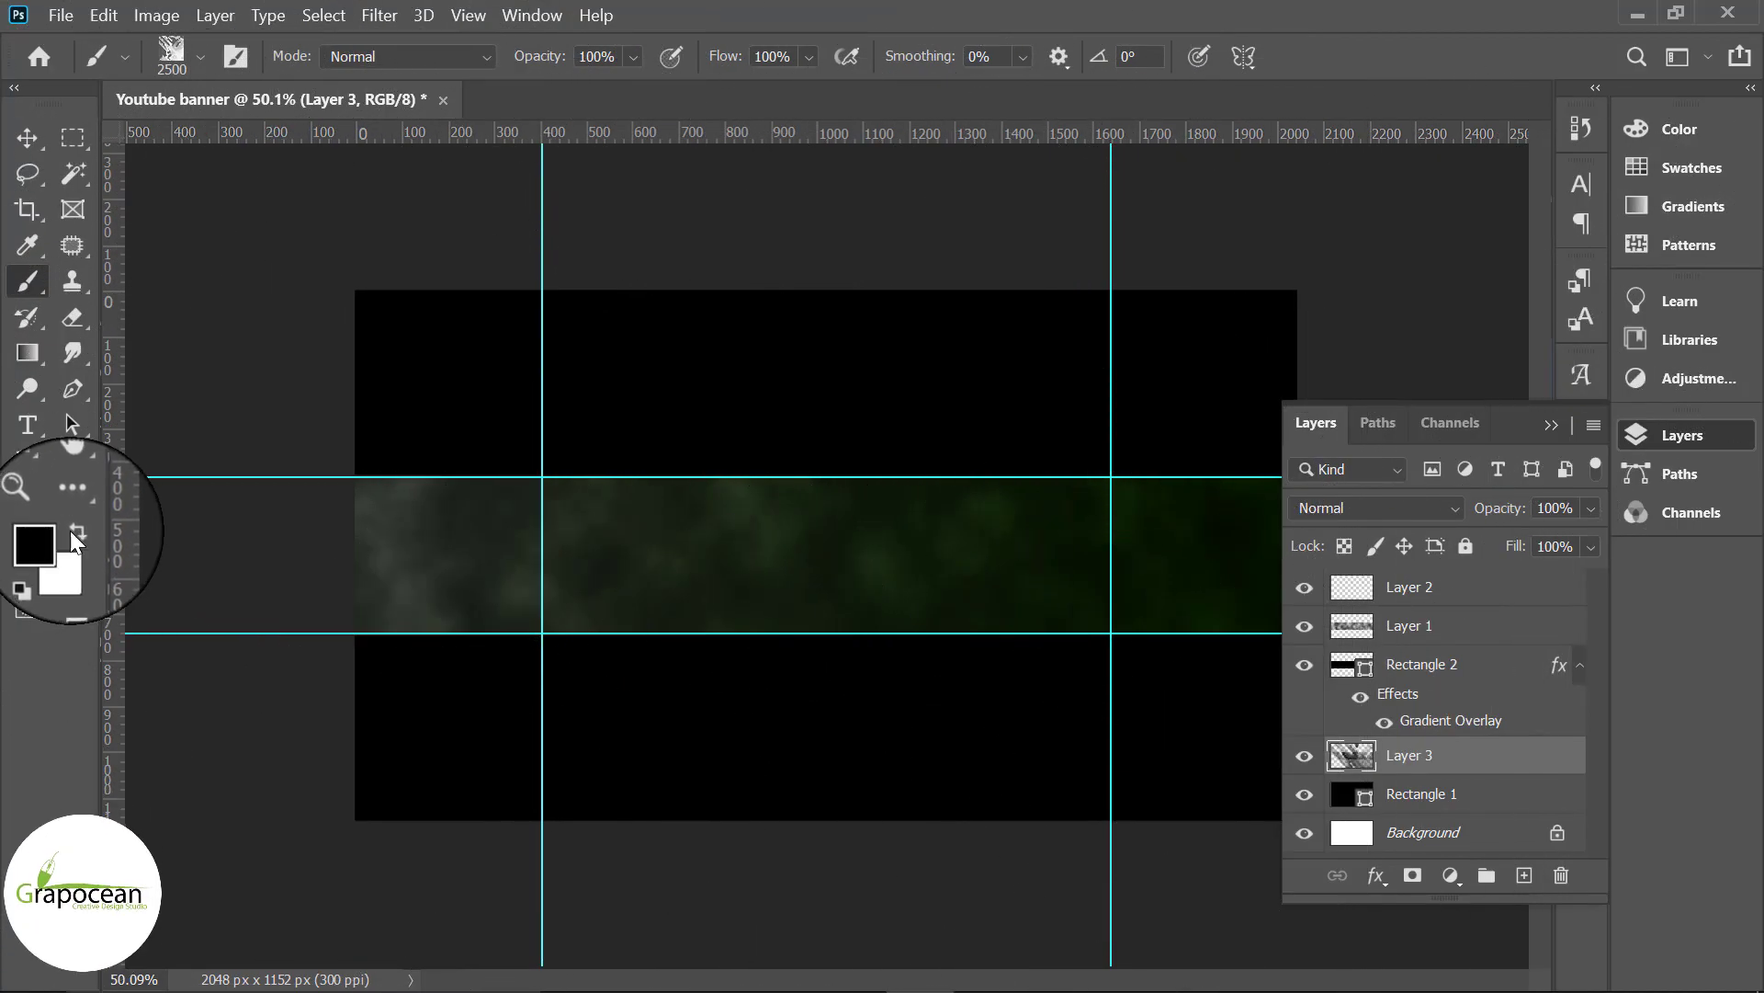
pyautogui.click(34, 544)
pyautogui.moveTo(1066, 740); pyautogui.dragTo(1036, 782)
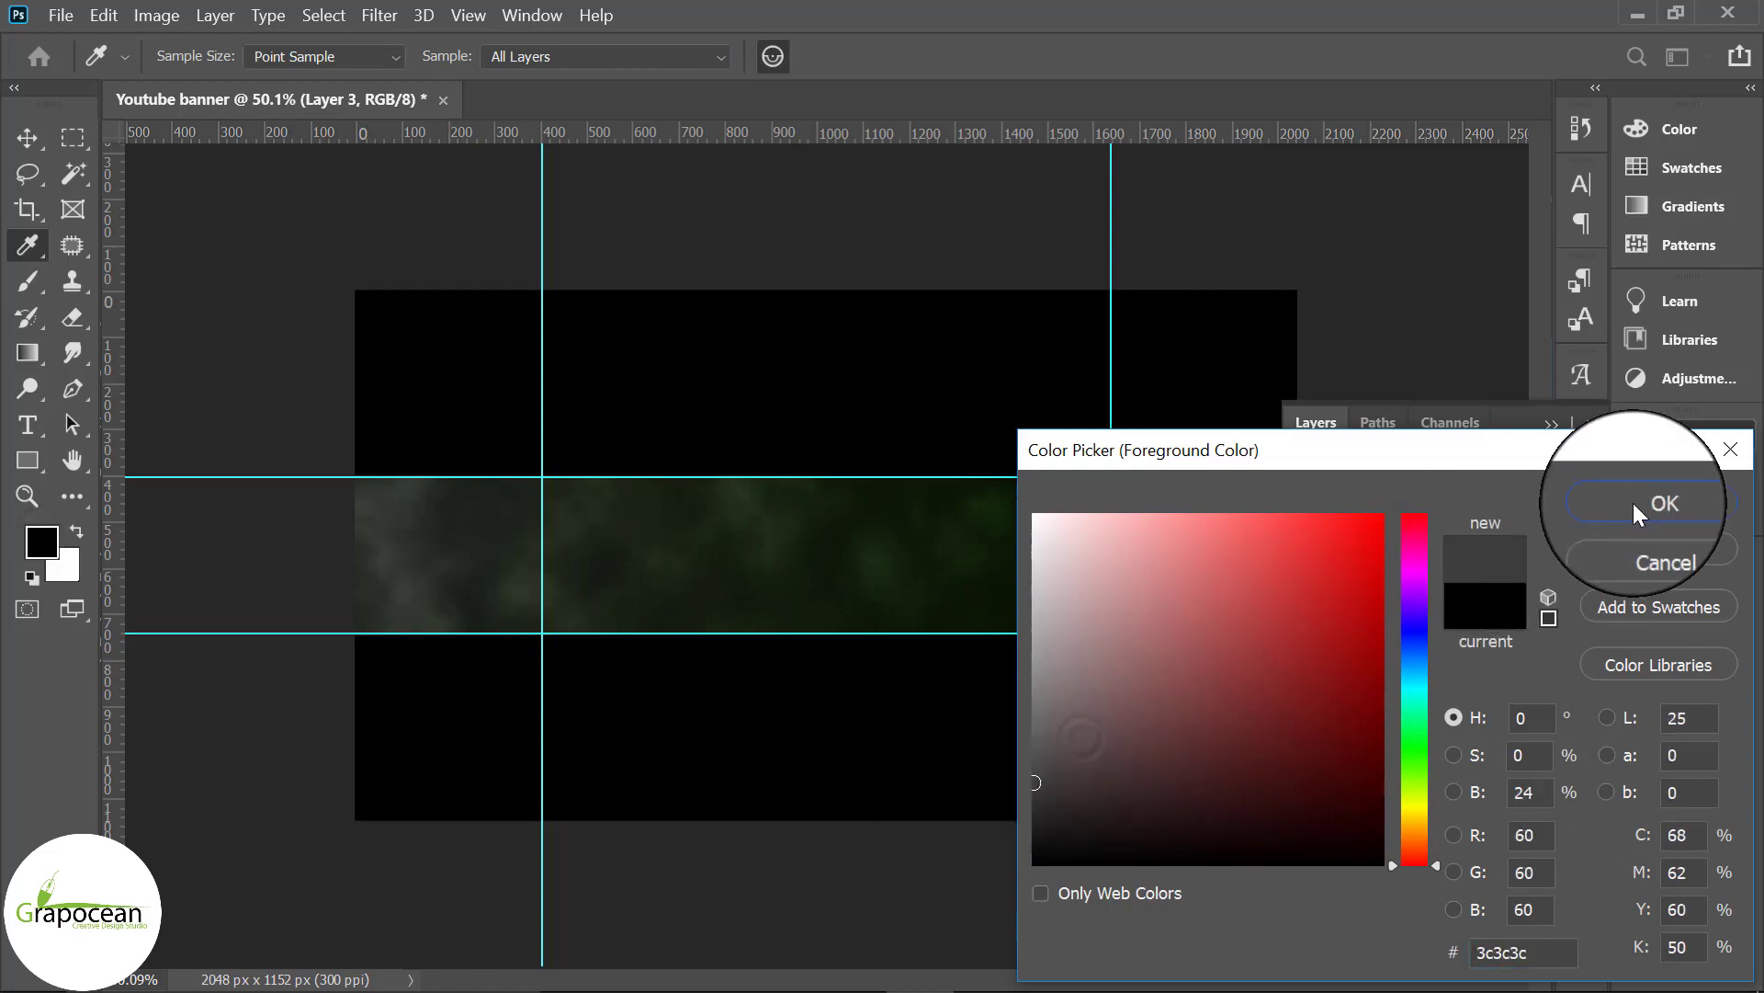
pyautogui.click(1664, 503)
# Step: Try grey texture stamps at 1100–1200 px brush sizes, undoing them
pyautogui.click(1023, 649)
pyautogui.scroll(-1, 962, 676)
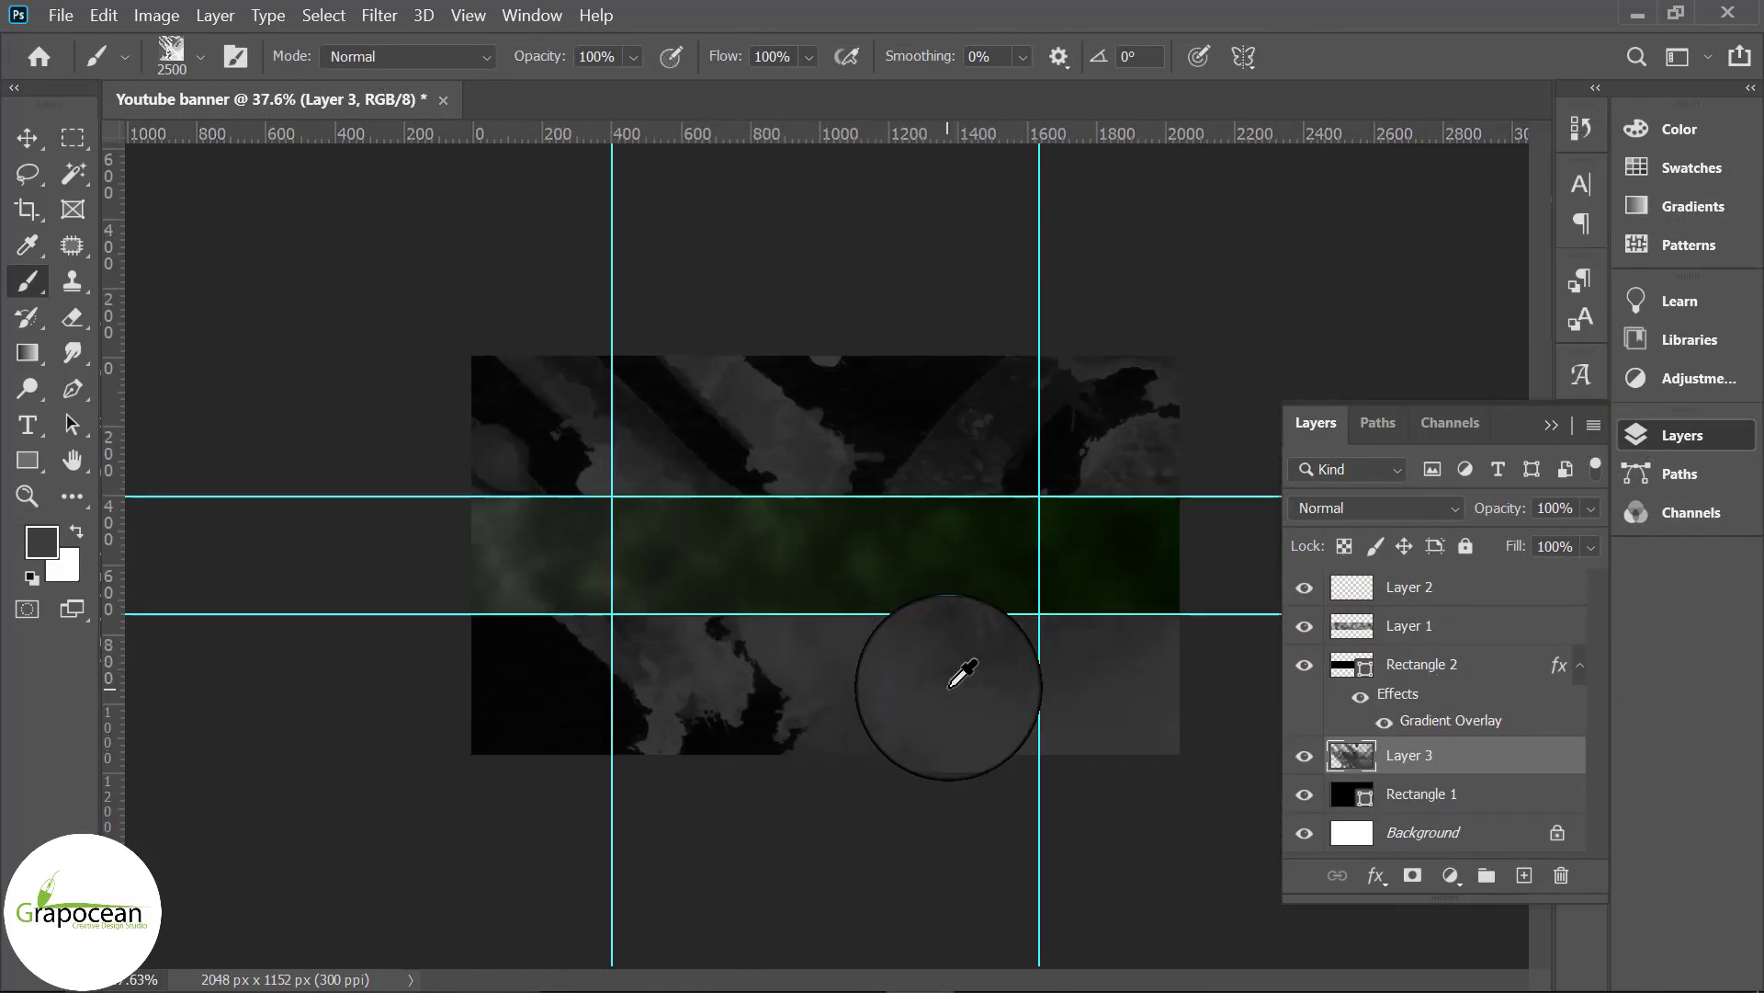
pyautogui.press('[')
pyautogui.hotkey('ctrl', 'z')
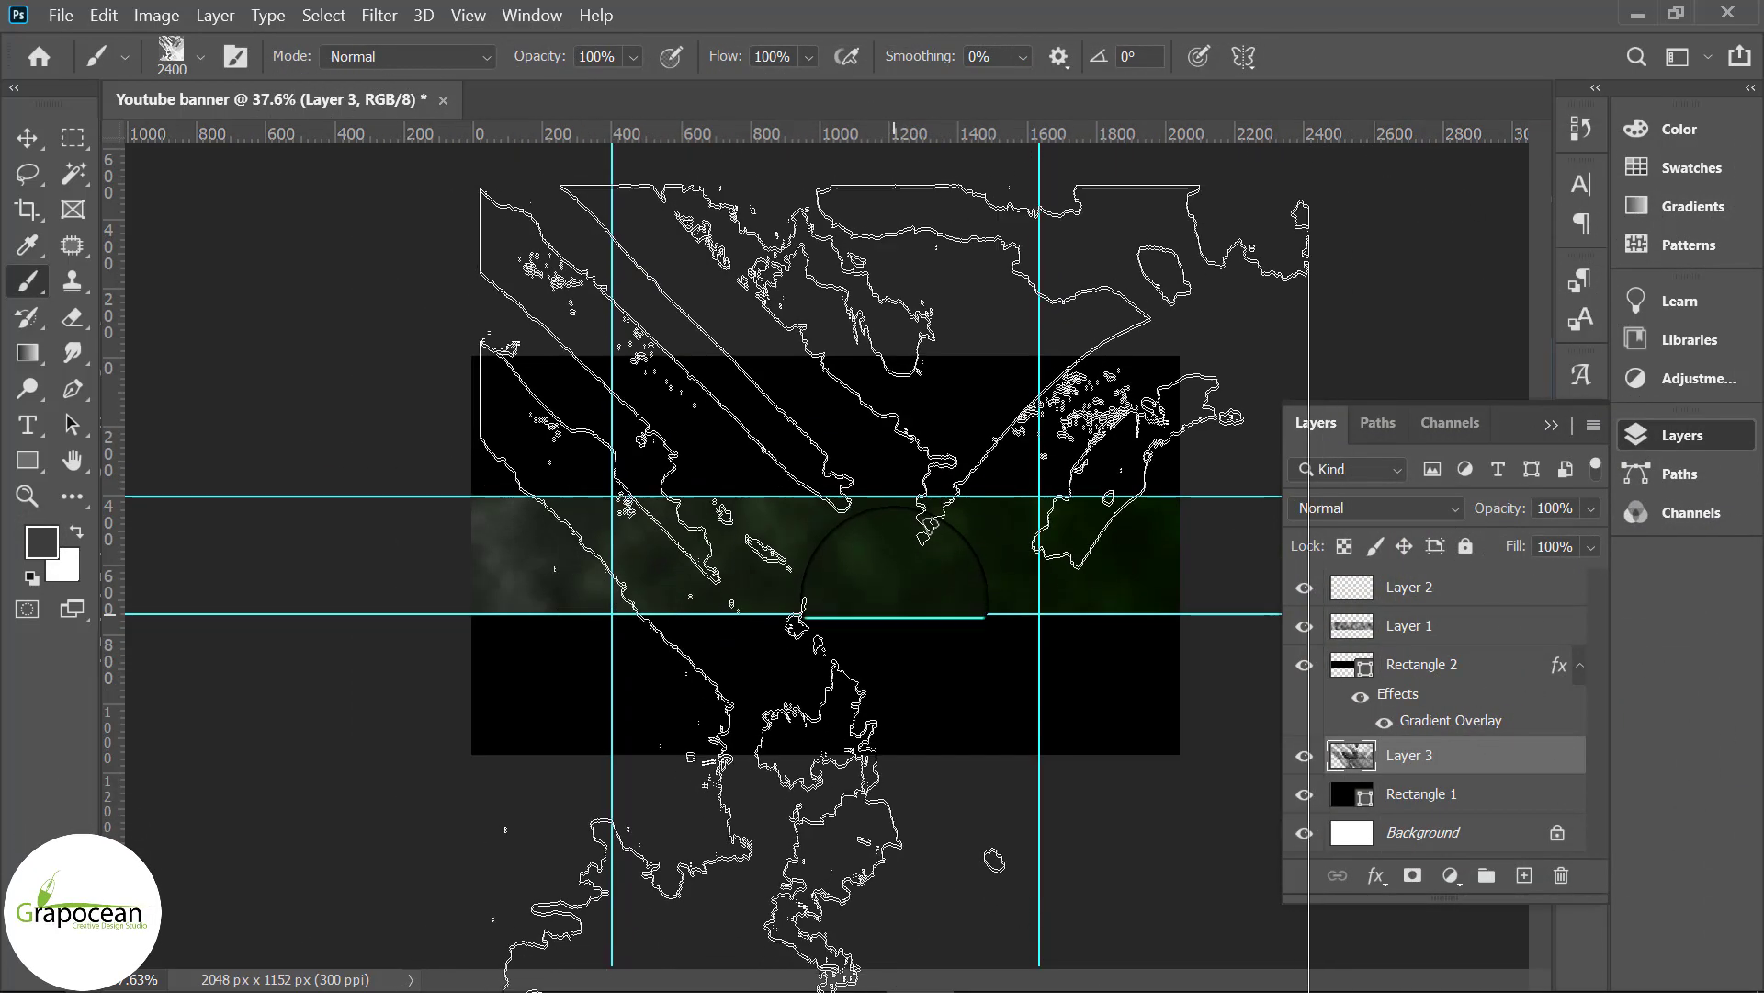
pyautogui.press('[')
pyautogui.press('[')
pyautogui.press('[')
pyautogui.press('[')
pyautogui.press('[')
pyautogui.press('[')
pyautogui.press('[')
pyautogui.press('[')
pyautogui.press('[')
pyautogui.press('[')
pyautogui.press('[')
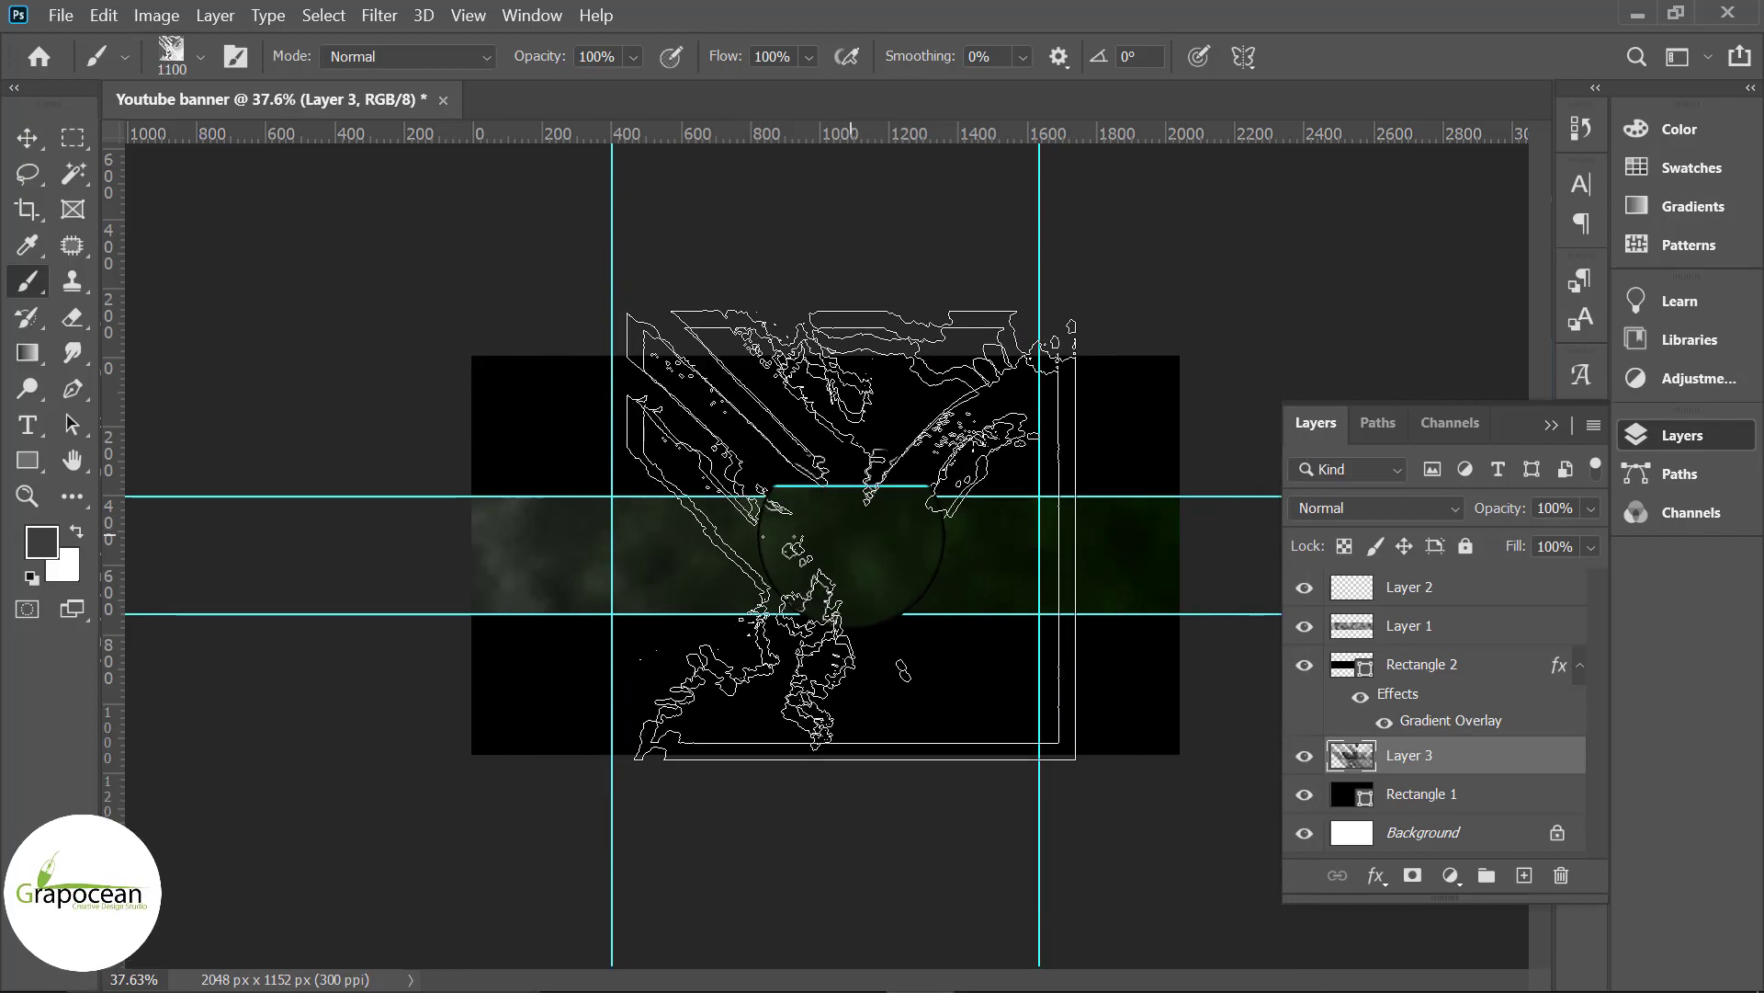
pyautogui.press(']')
pyautogui.click(827, 551)
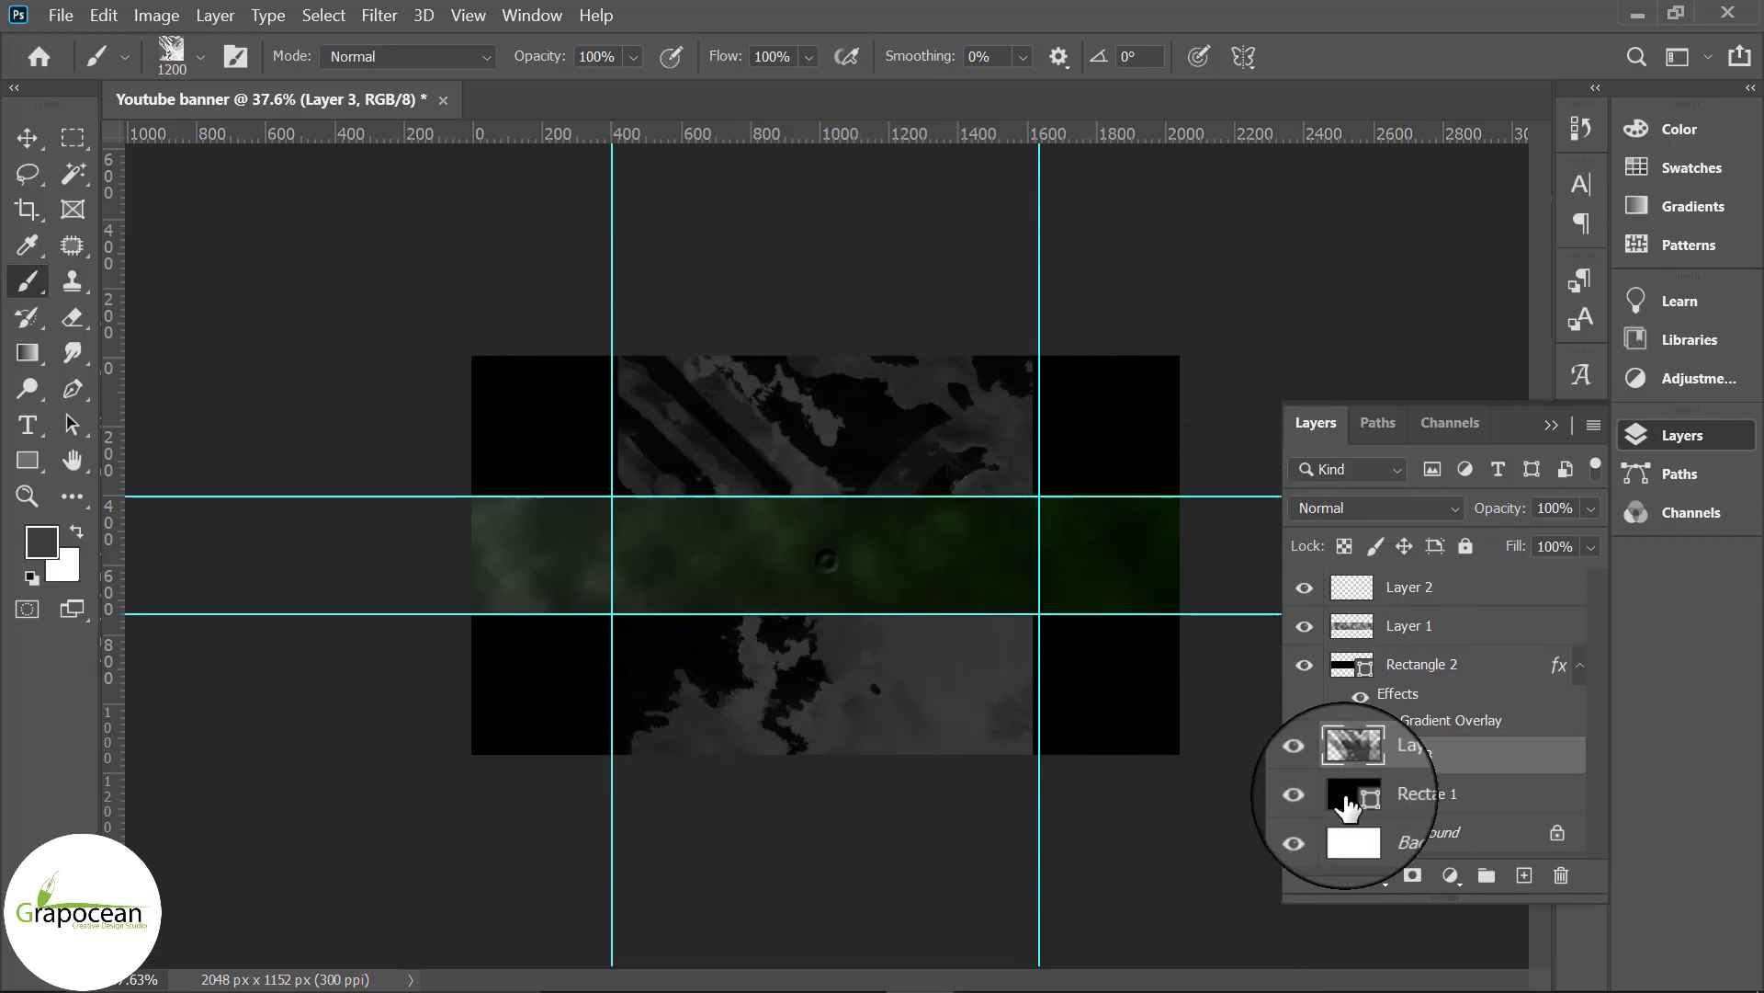
pyautogui.hotkey('ctrl', 'z')
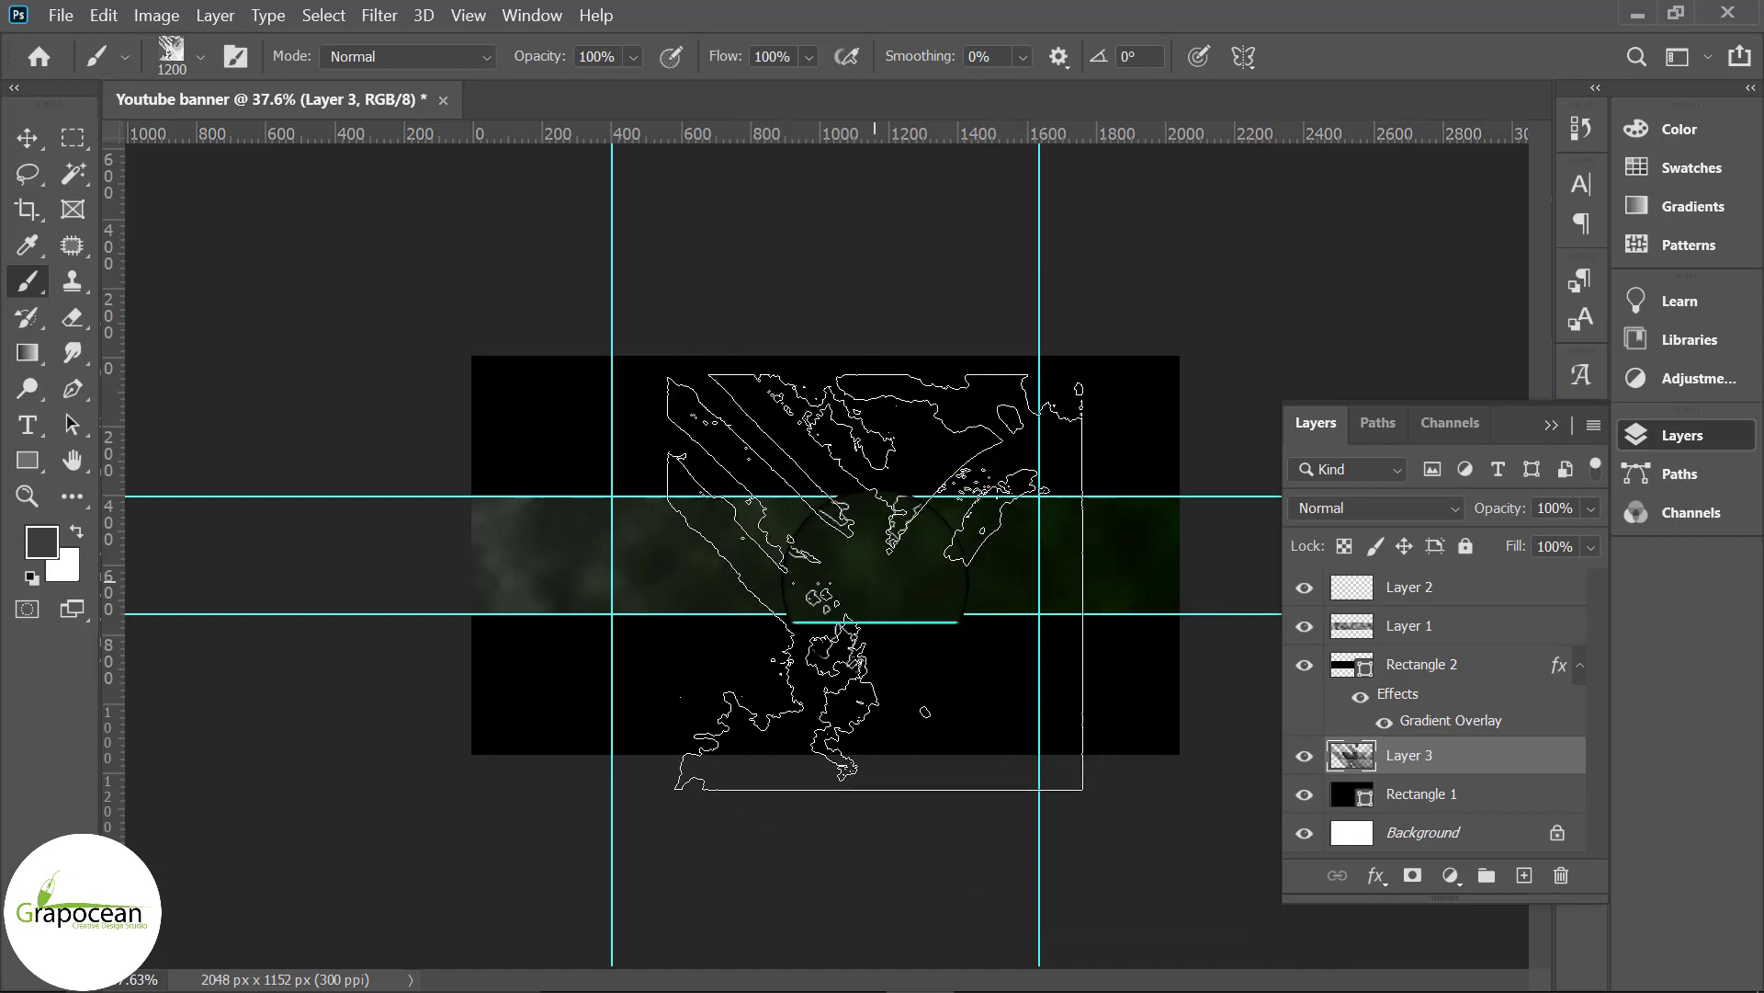
# Step: Rotate the brush tip to -93°, enlarge it to 1600 px, and stamp grey texture over the banner
pyautogui.rightClick(875, 581)
pyautogui.moveTo(983, 617)
pyautogui.mouseDown()
pyautogui.moveTo(946, 579)
pyautogui.moveTo(939, 656)
pyautogui.mouseUp()
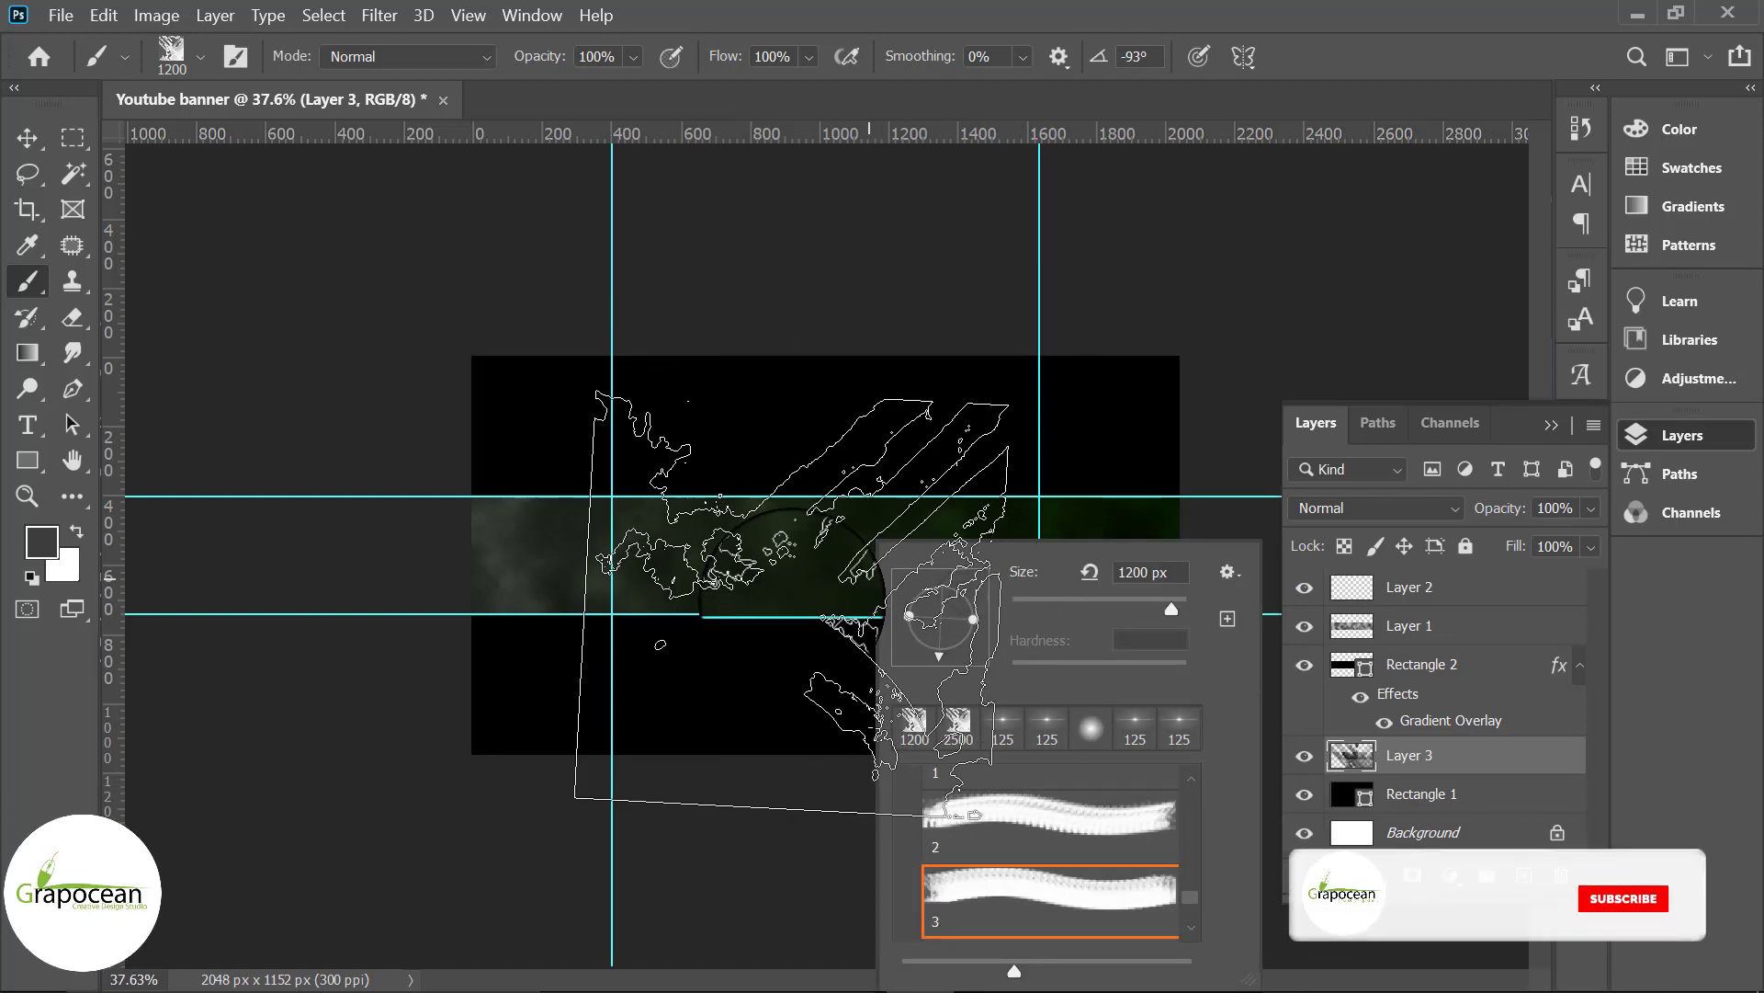
pyautogui.press('Return')
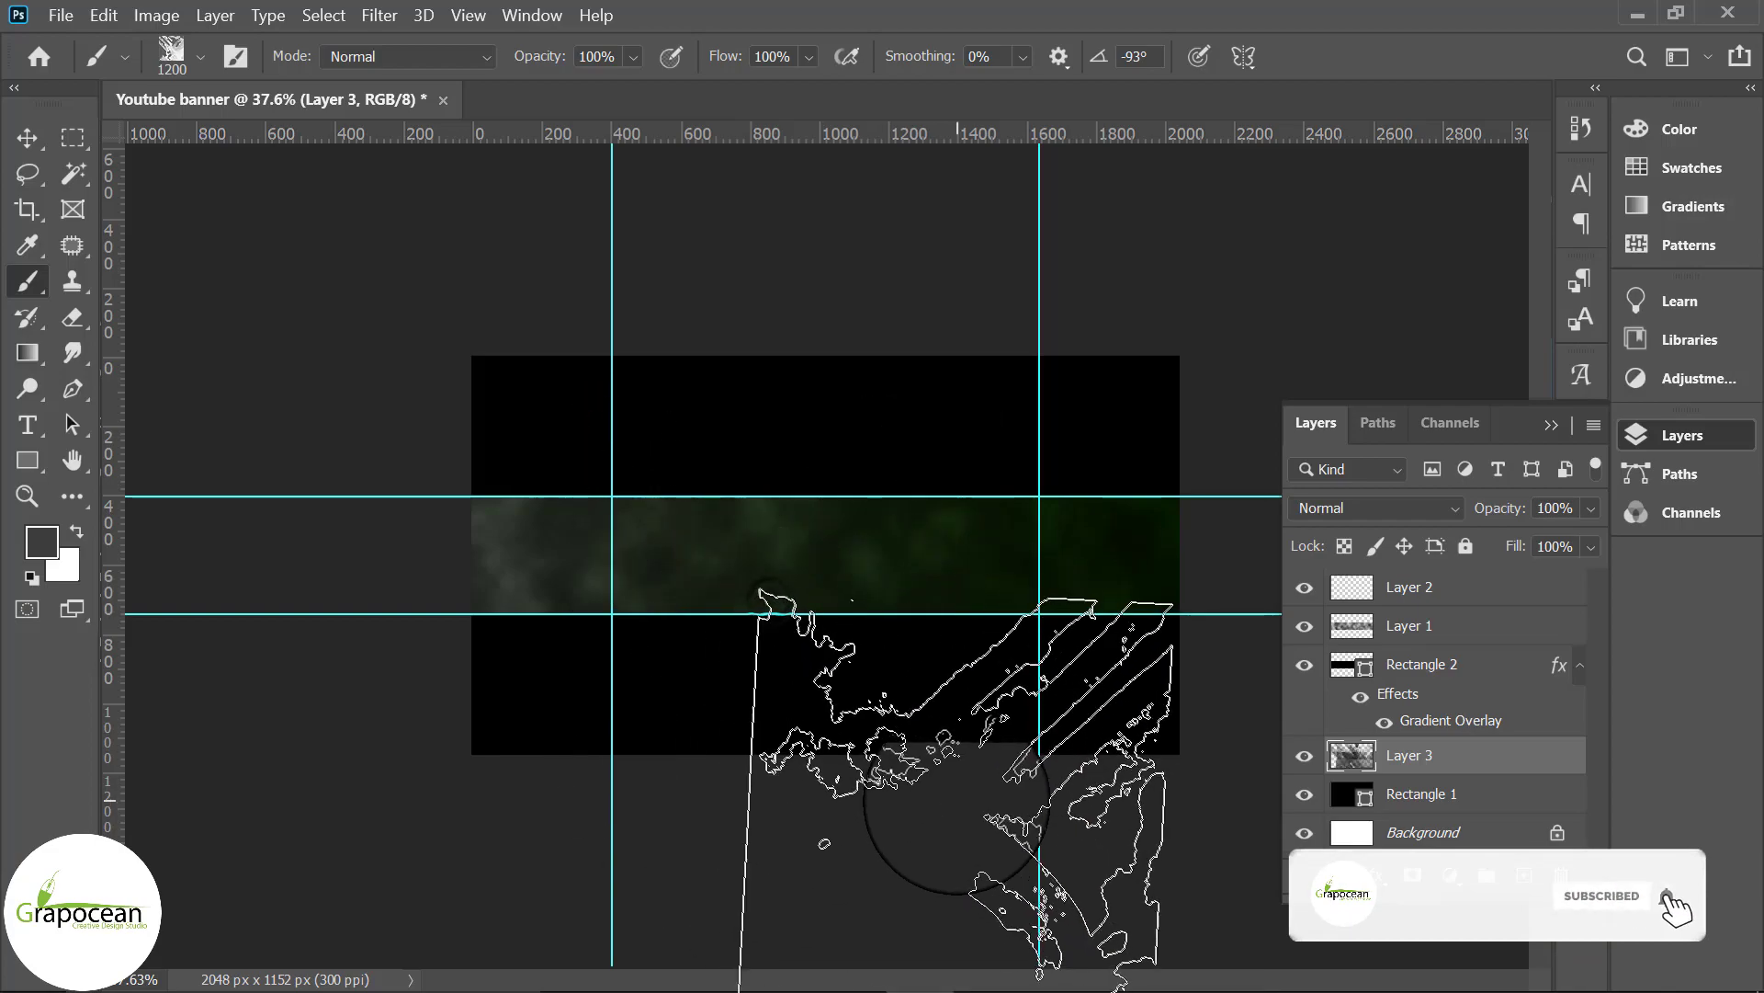
pyautogui.press(']')
pyautogui.press(']')
pyautogui.press(']')
pyautogui.press(']')
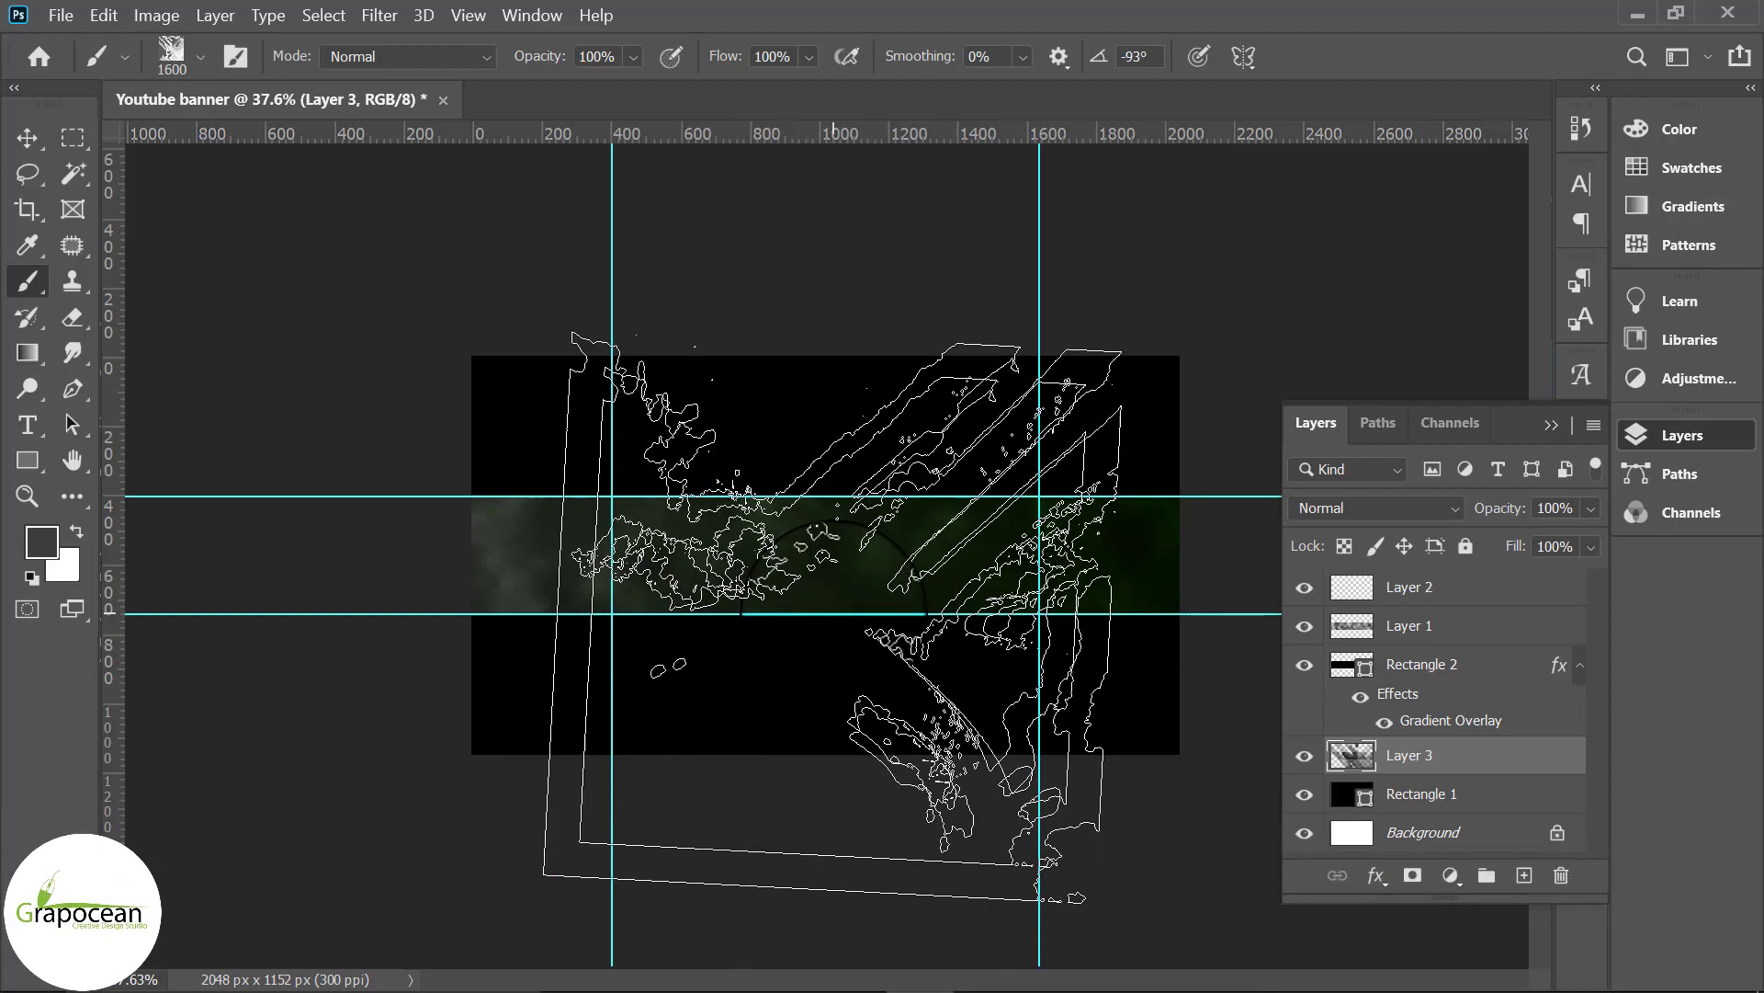
pyautogui.press(']')
pyautogui.press(']')
pyautogui.press(']')
pyautogui.press(']')
pyautogui.press(']')
pyautogui.click(832, 614)
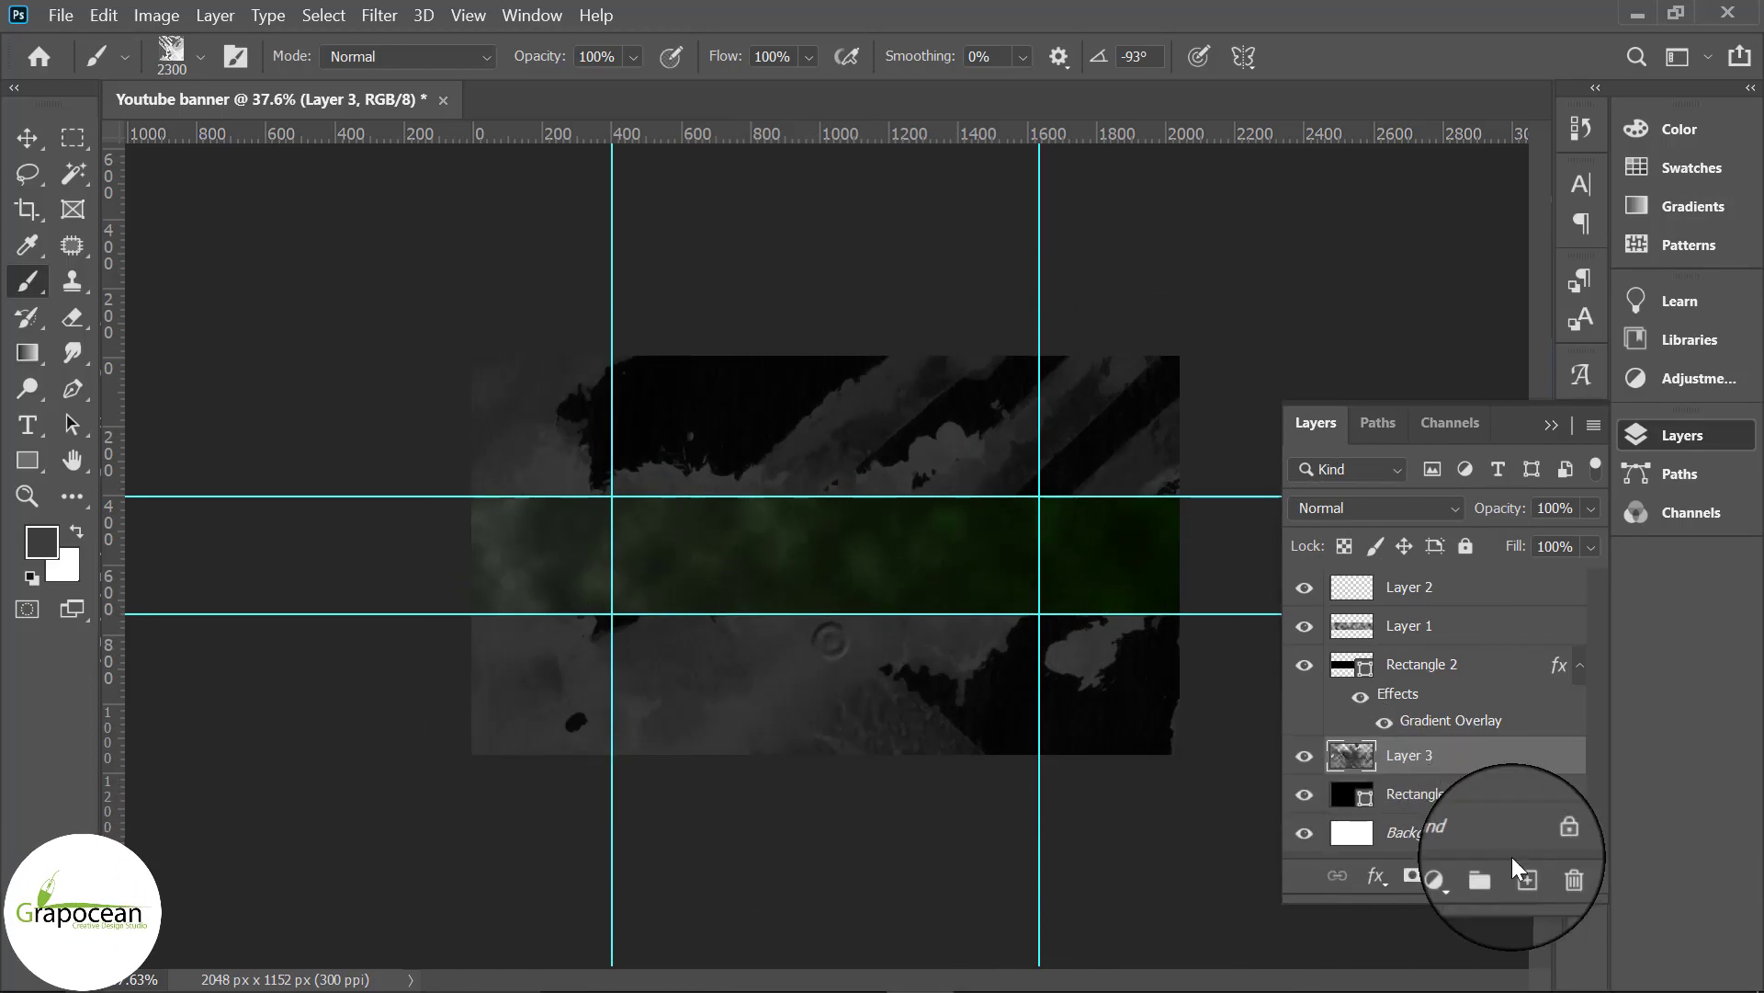
pyautogui.hotkey('ctrl', 'z')
pyautogui.press('[')
pyautogui.press('[')
pyautogui.press('[')
pyautogui.press('[')
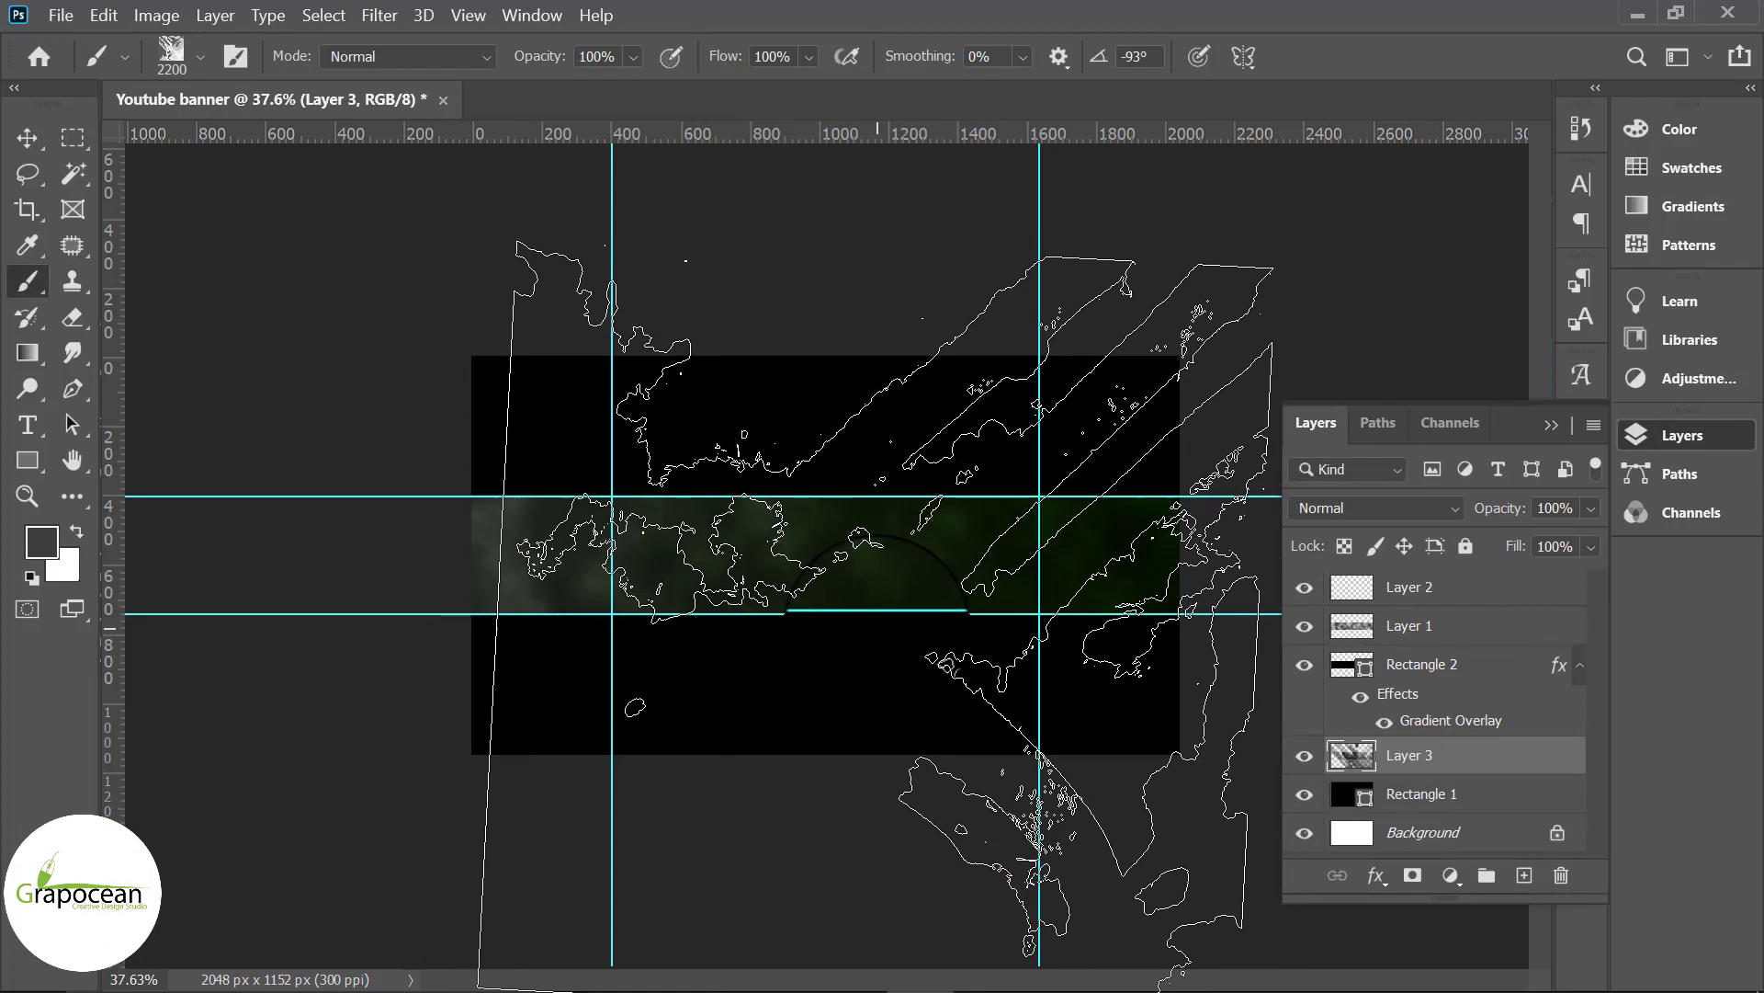
pyautogui.press('[')
pyautogui.click(855, 597)
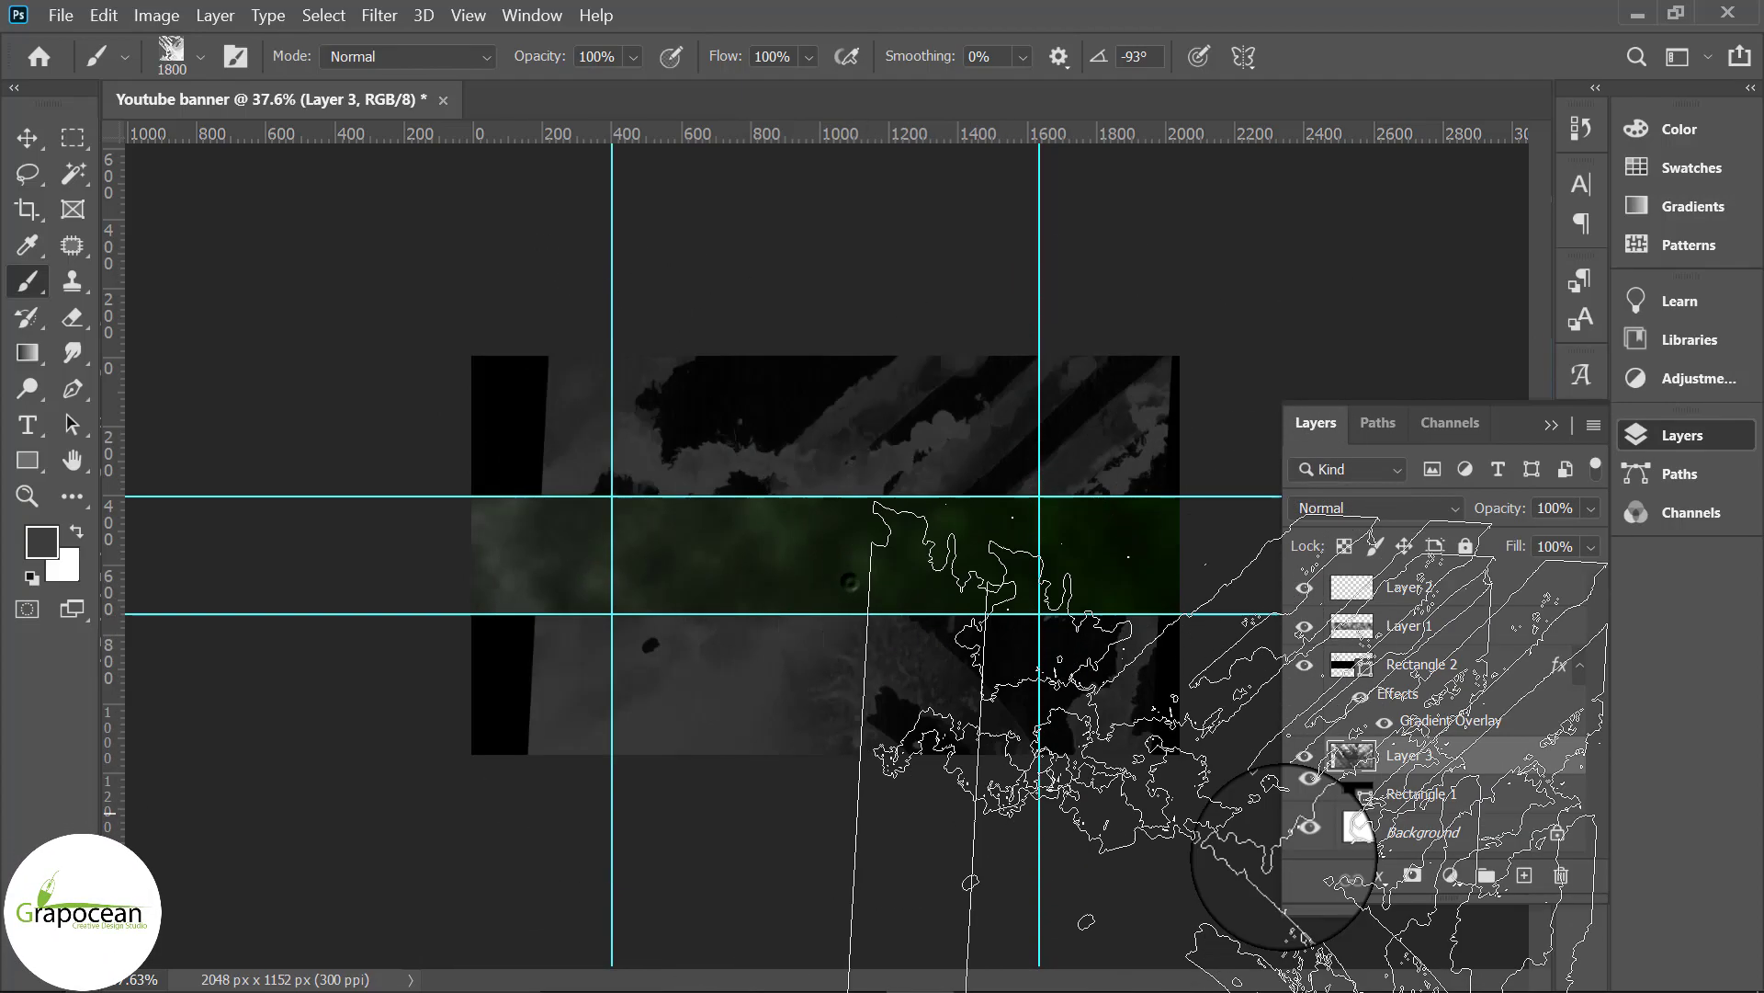
# Step: Lower Layer 3 opacity to 24% and add a layer mask to it
pyautogui.click(1496, 539)
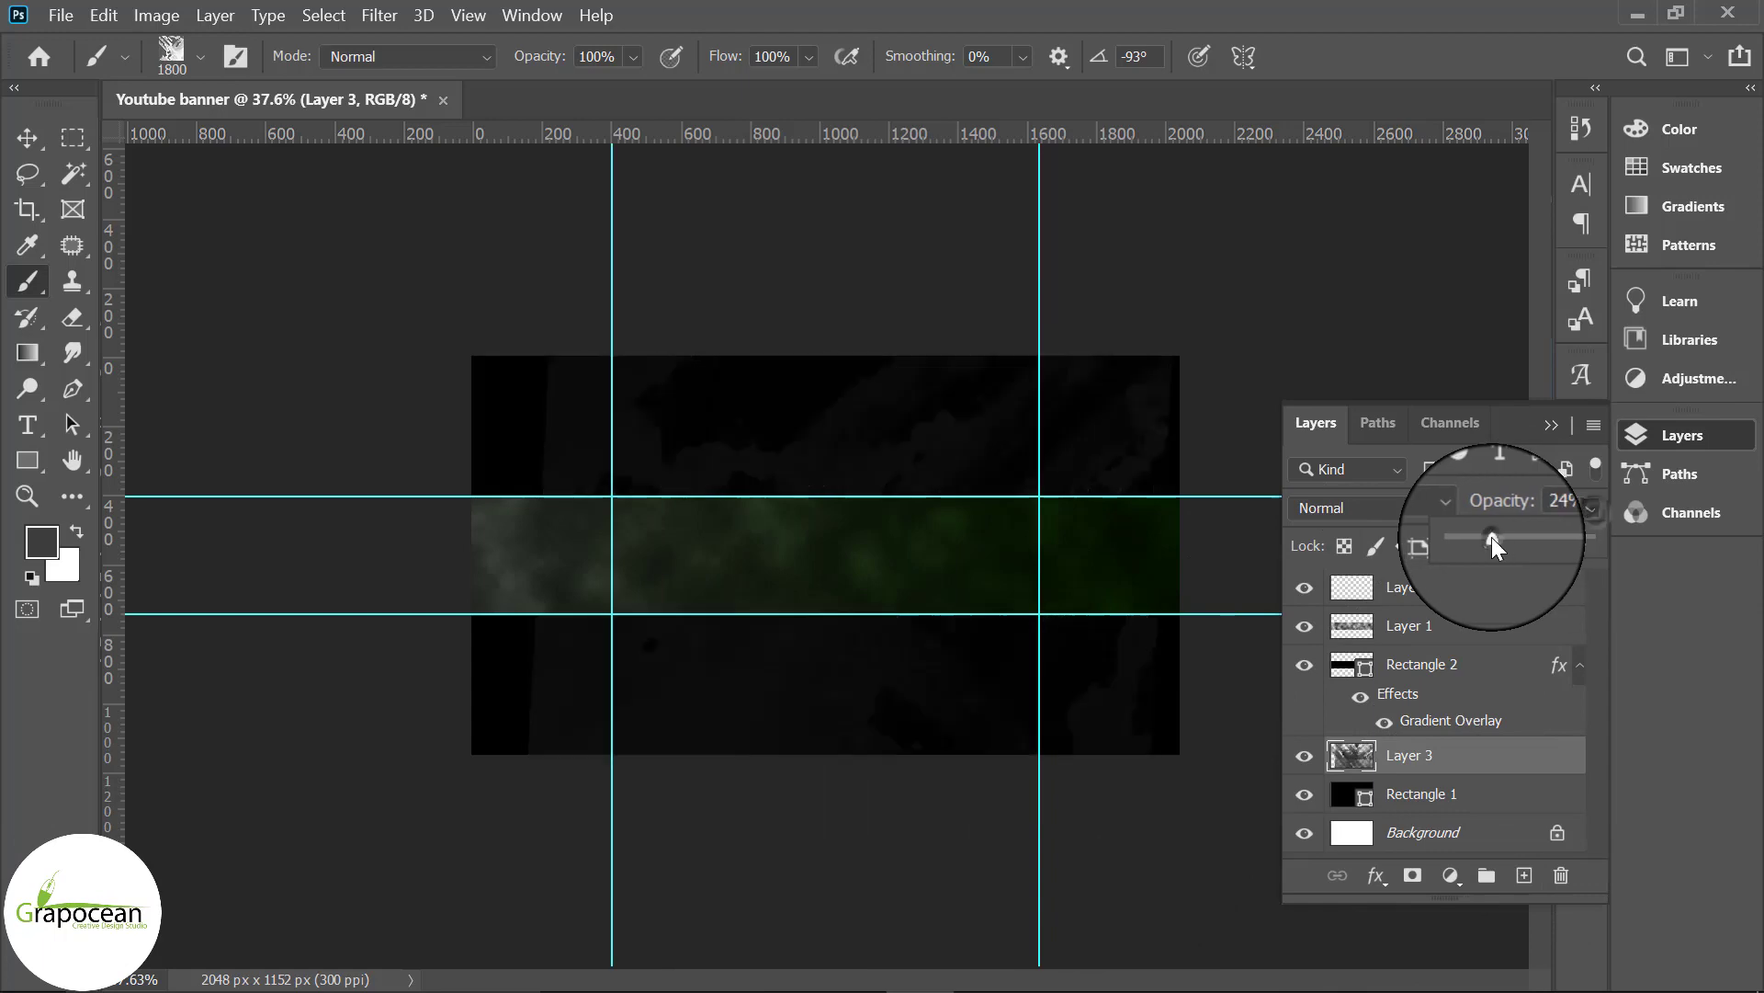
pyautogui.click(1412, 875)
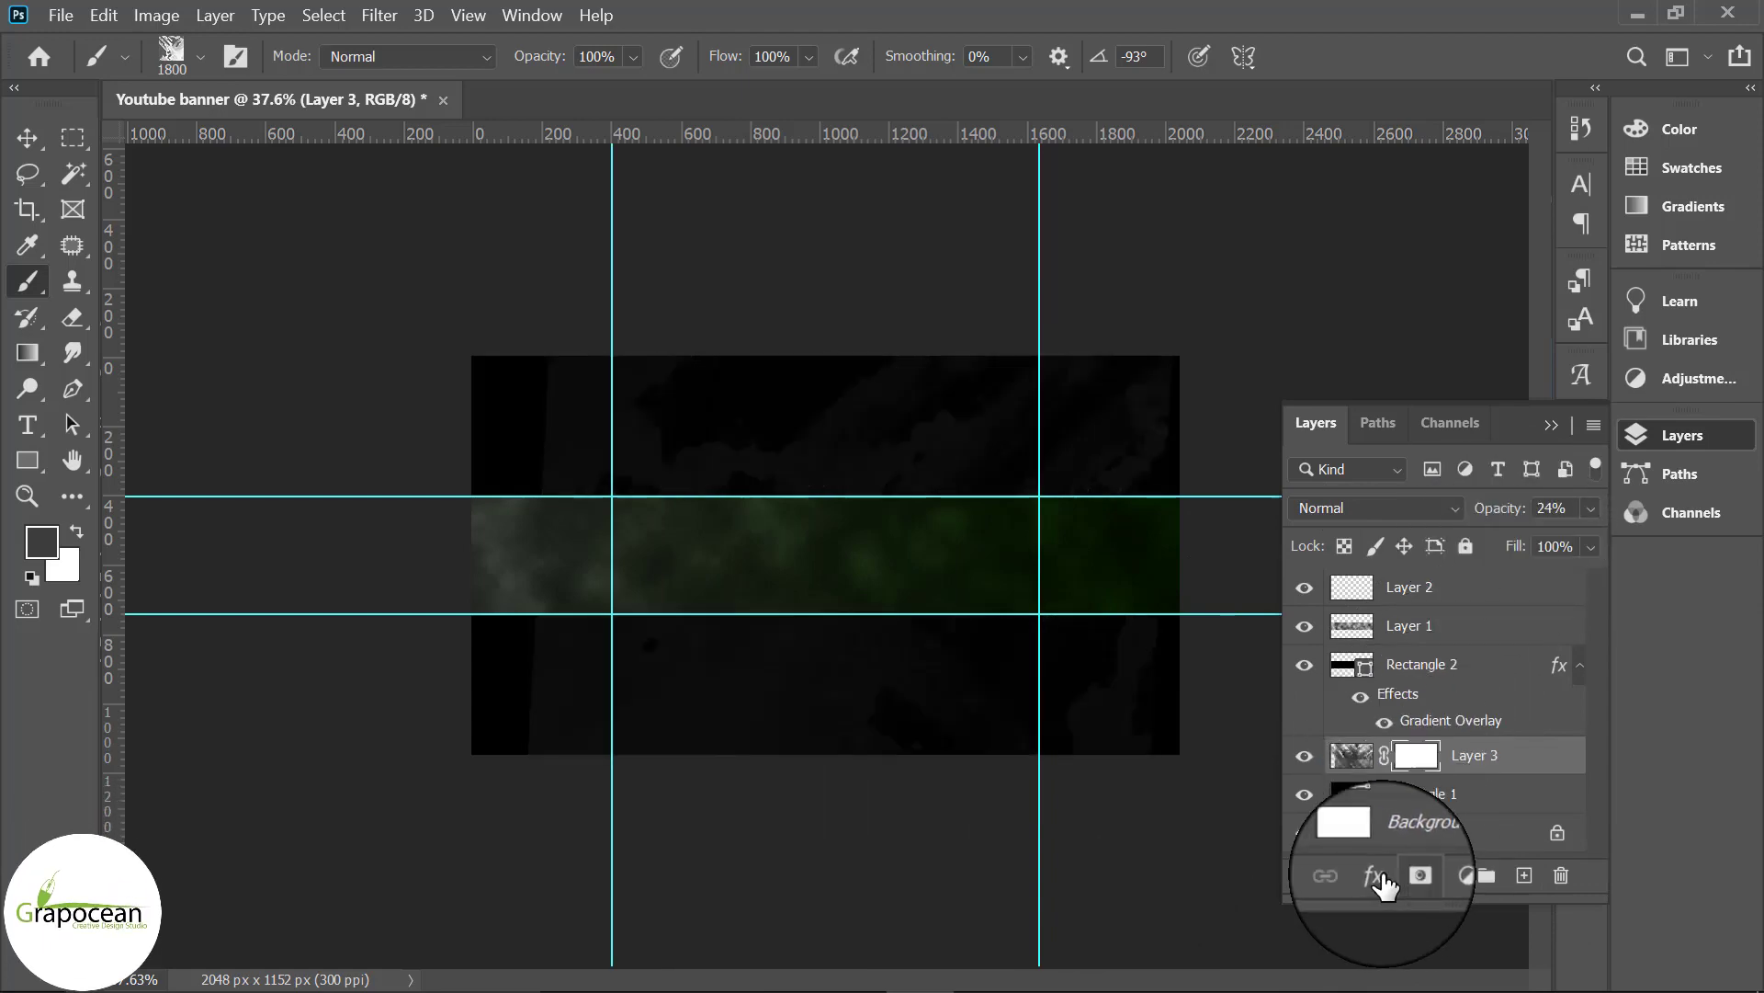
pyautogui.click(31, 345)
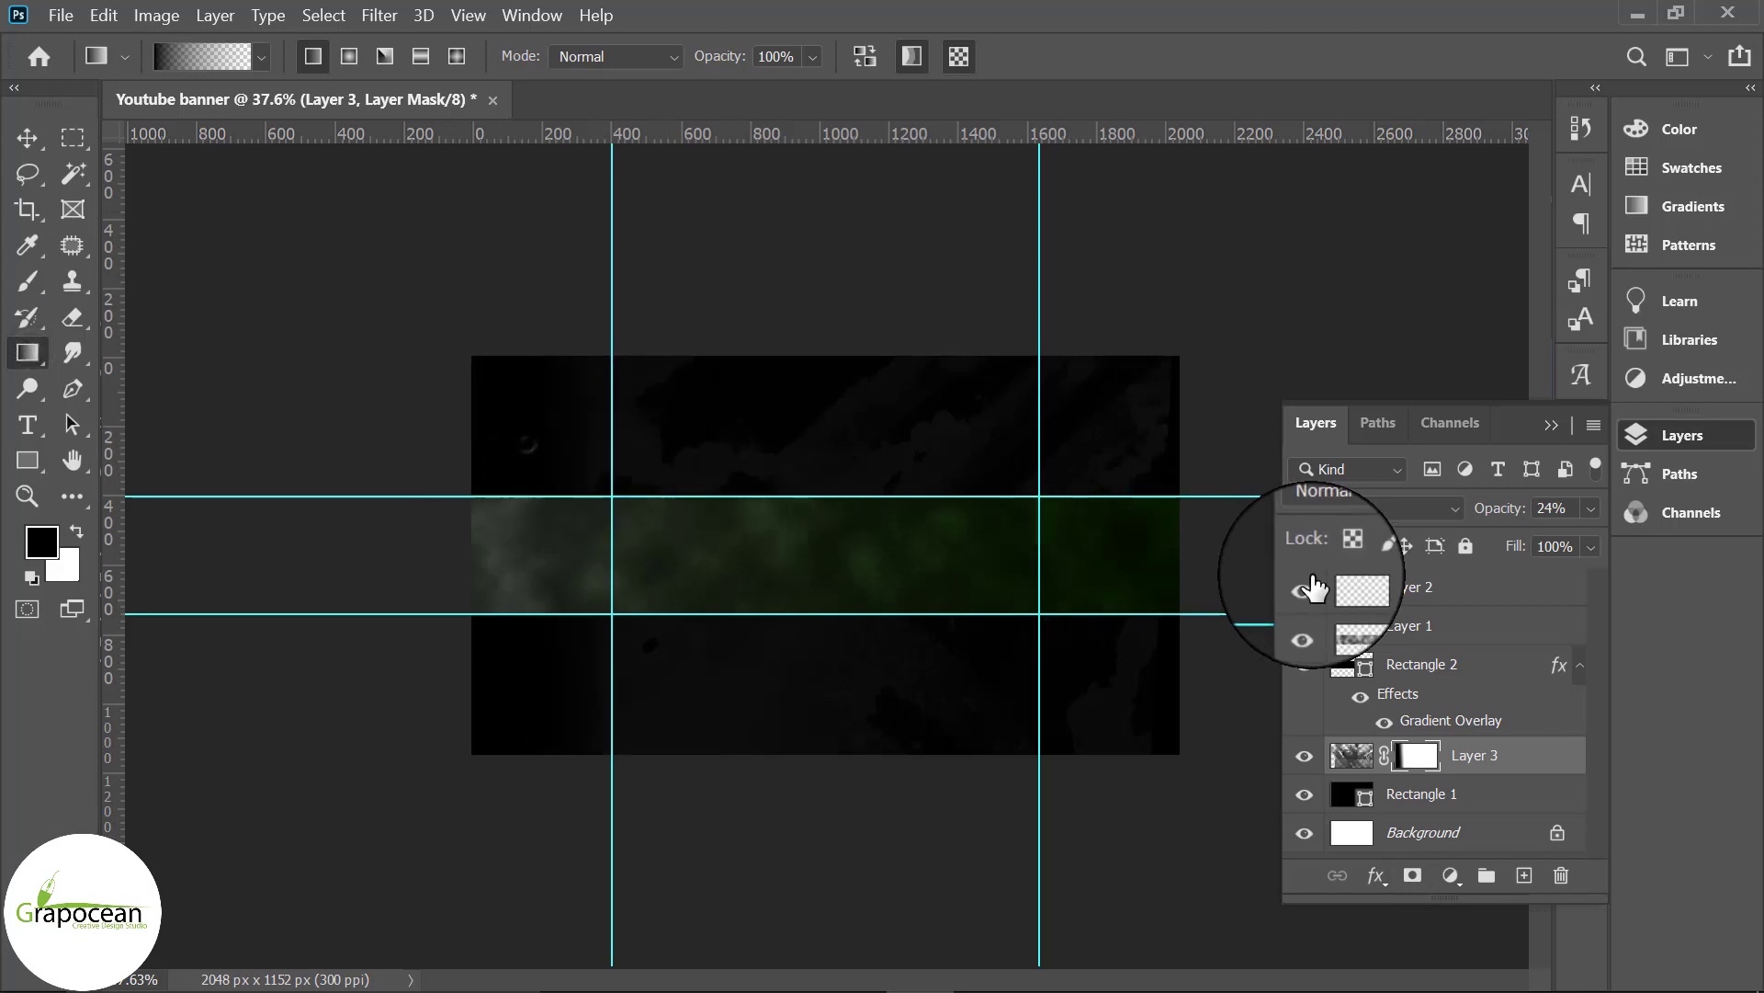
pyautogui.click(27, 138)
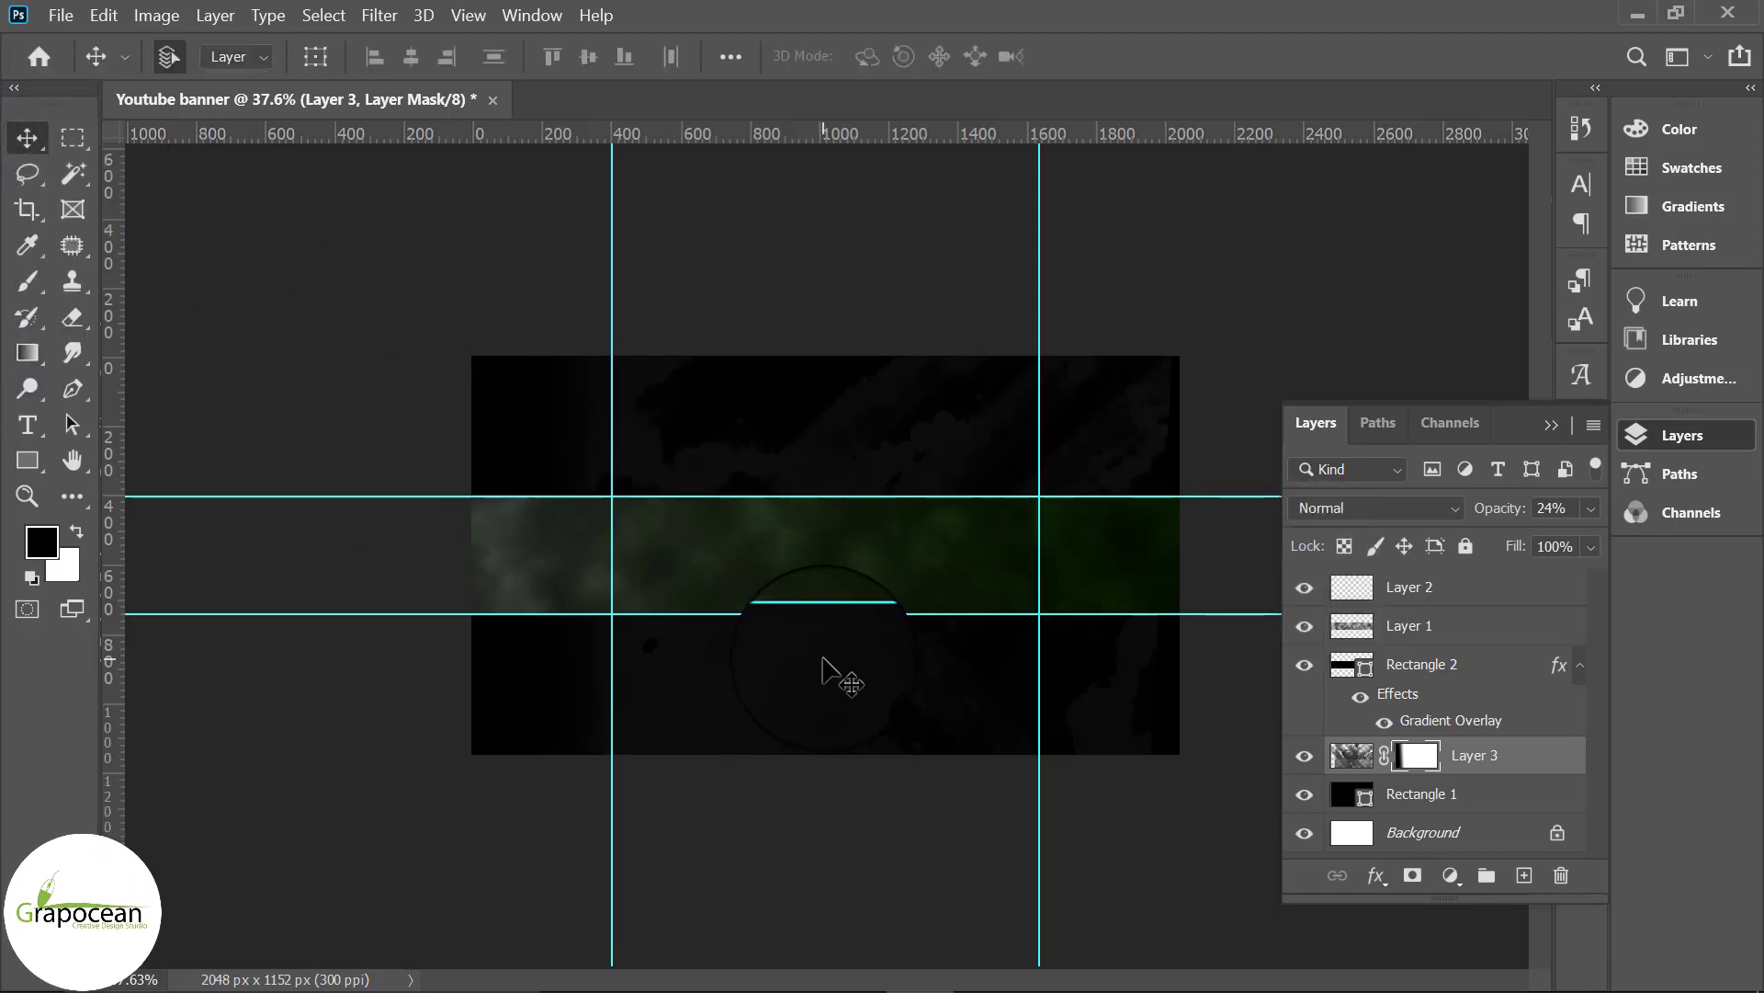
pyautogui.click(73, 391)
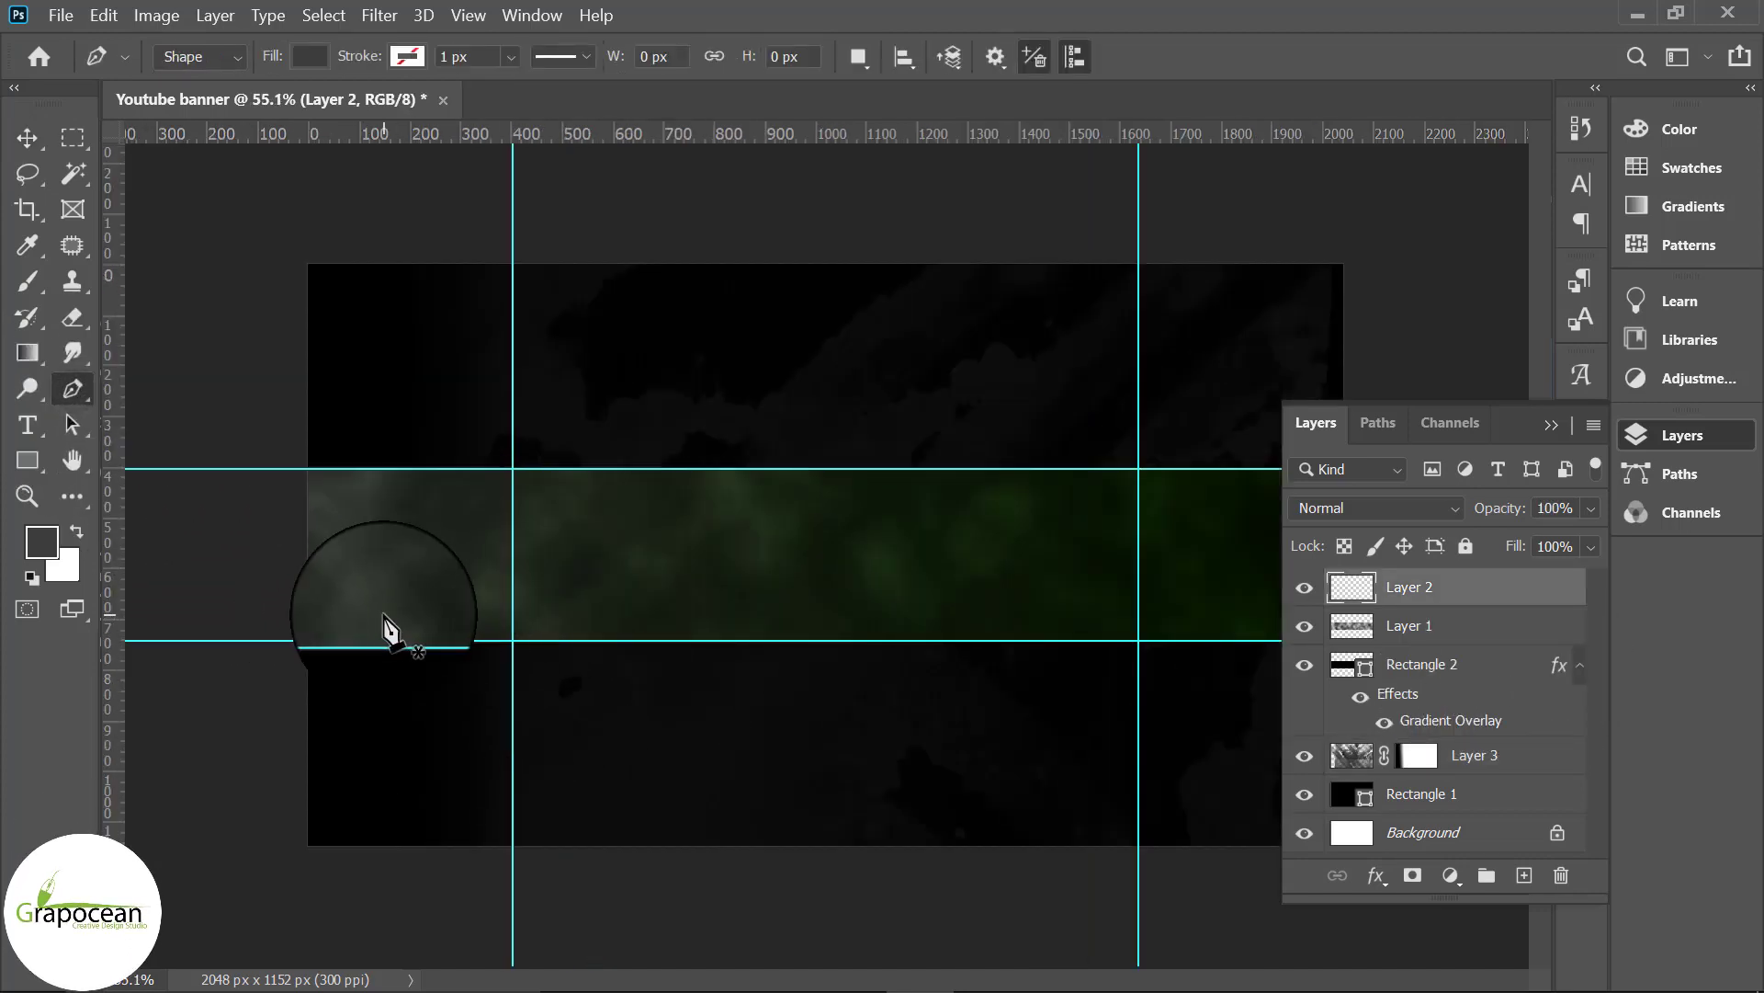
# Step: Outline a closed curved swoosh on the band's left side with the Pen tool
pyautogui.moveTo(386, 624); pyautogui.dragTo(510, 565)
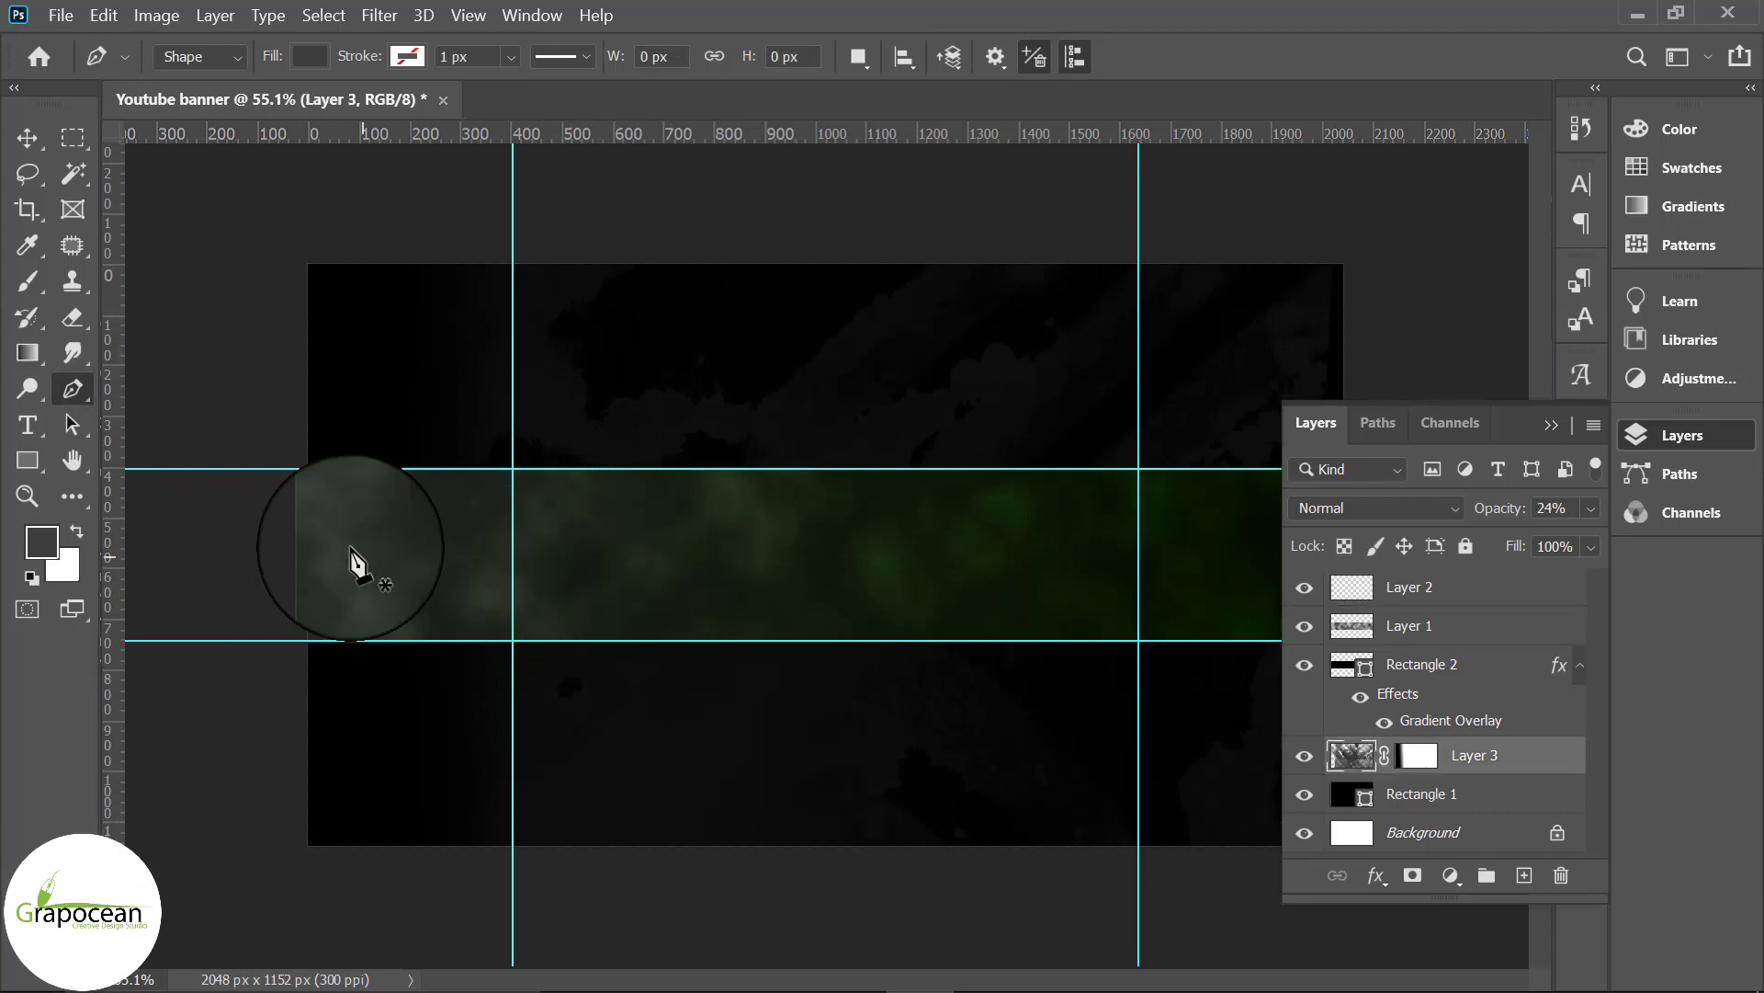
pyautogui.click(350, 619)
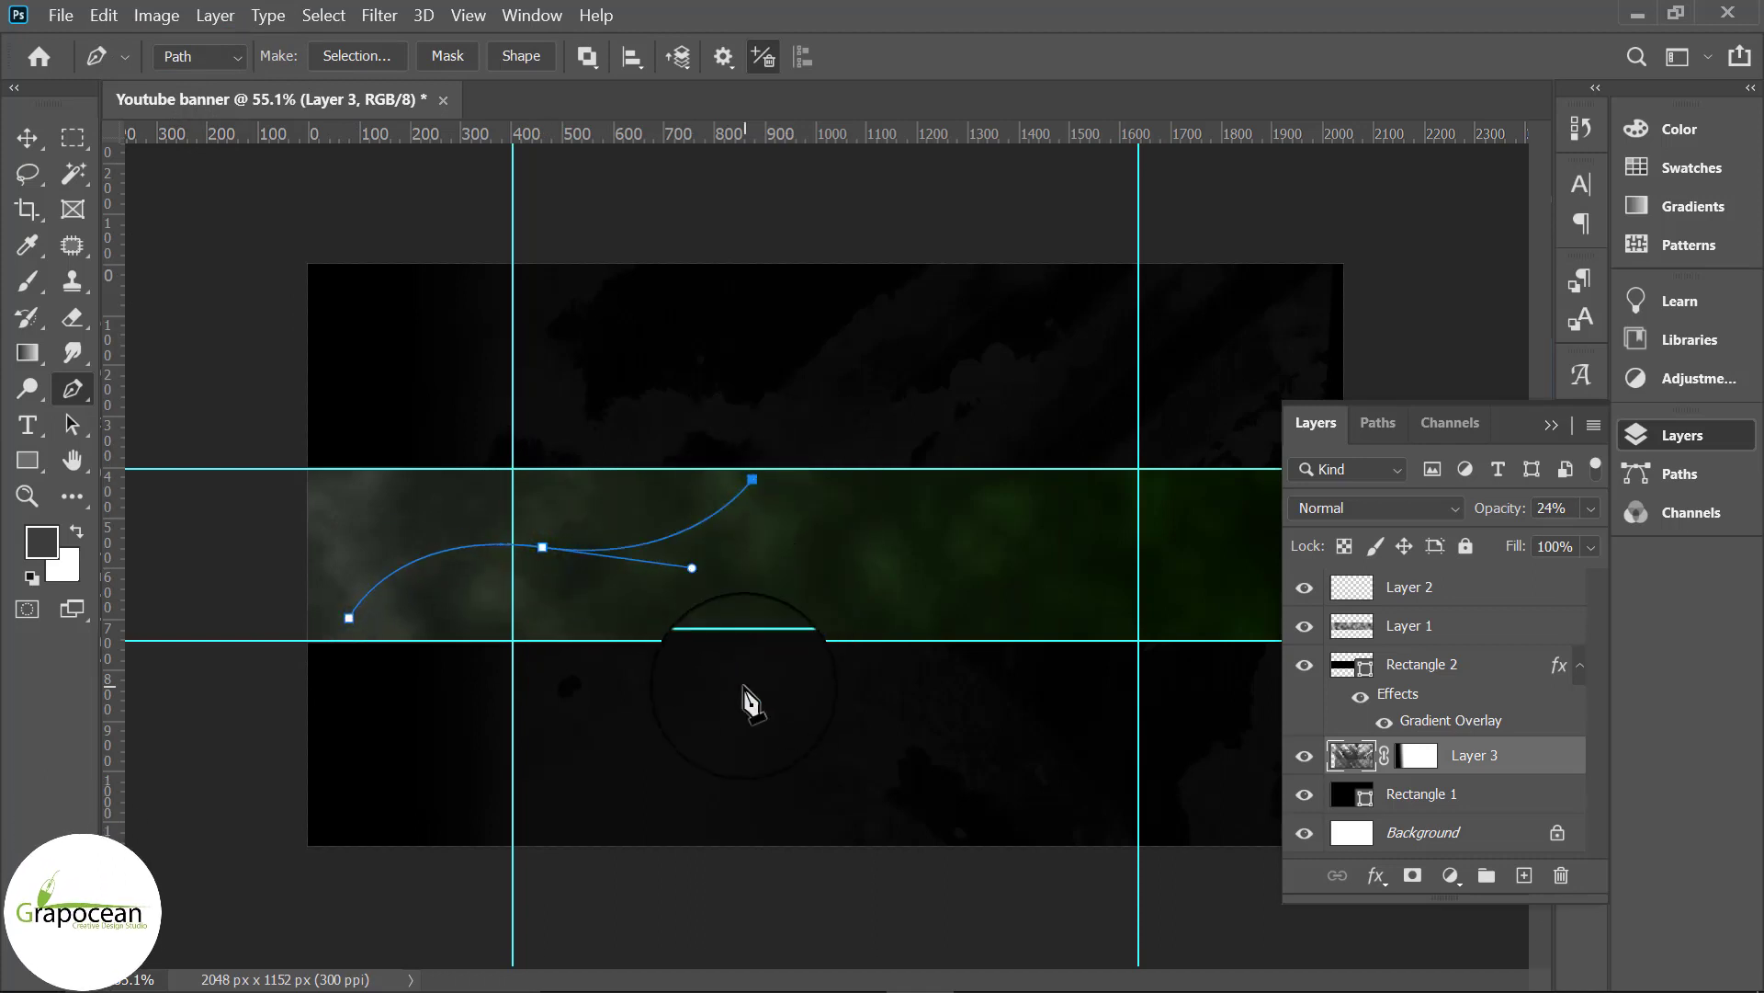
pyautogui.moveTo(720, 703); pyautogui.dragTo(618, 761)
pyautogui.moveTo(349, 618); pyautogui.dragTo(257, 538)
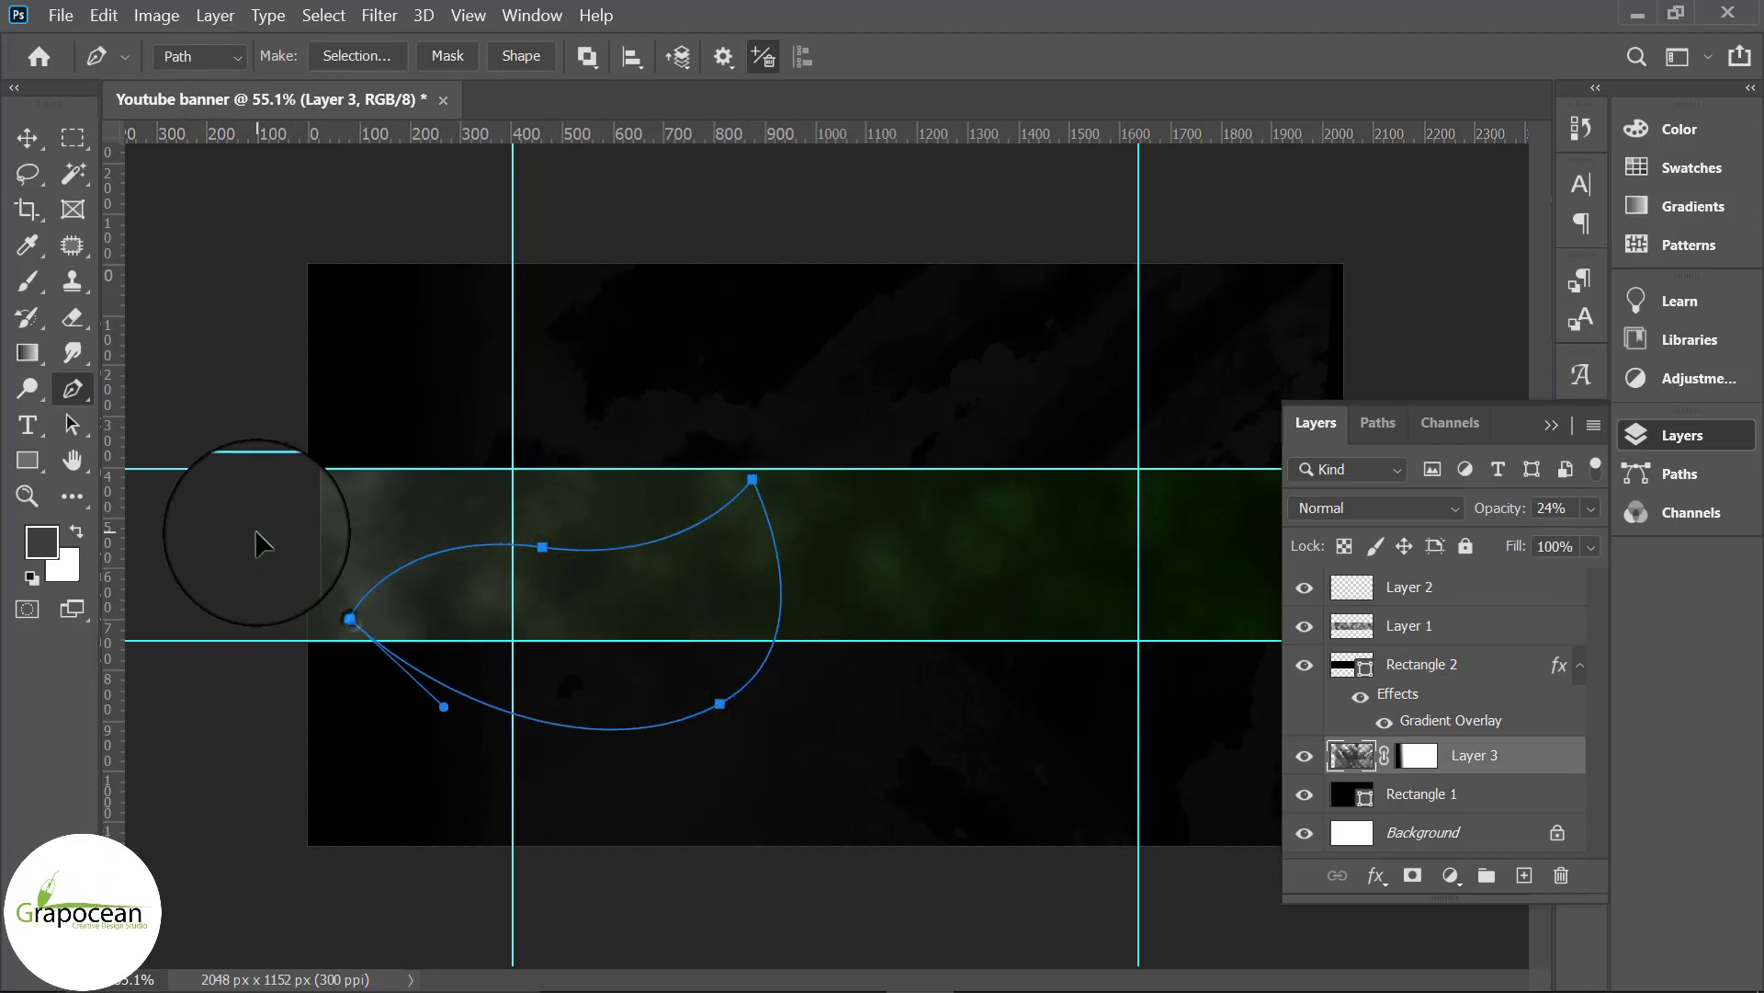
# Step: Choose a smaller Soft Round brush and target Layer 2
pyautogui.click(28, 285)
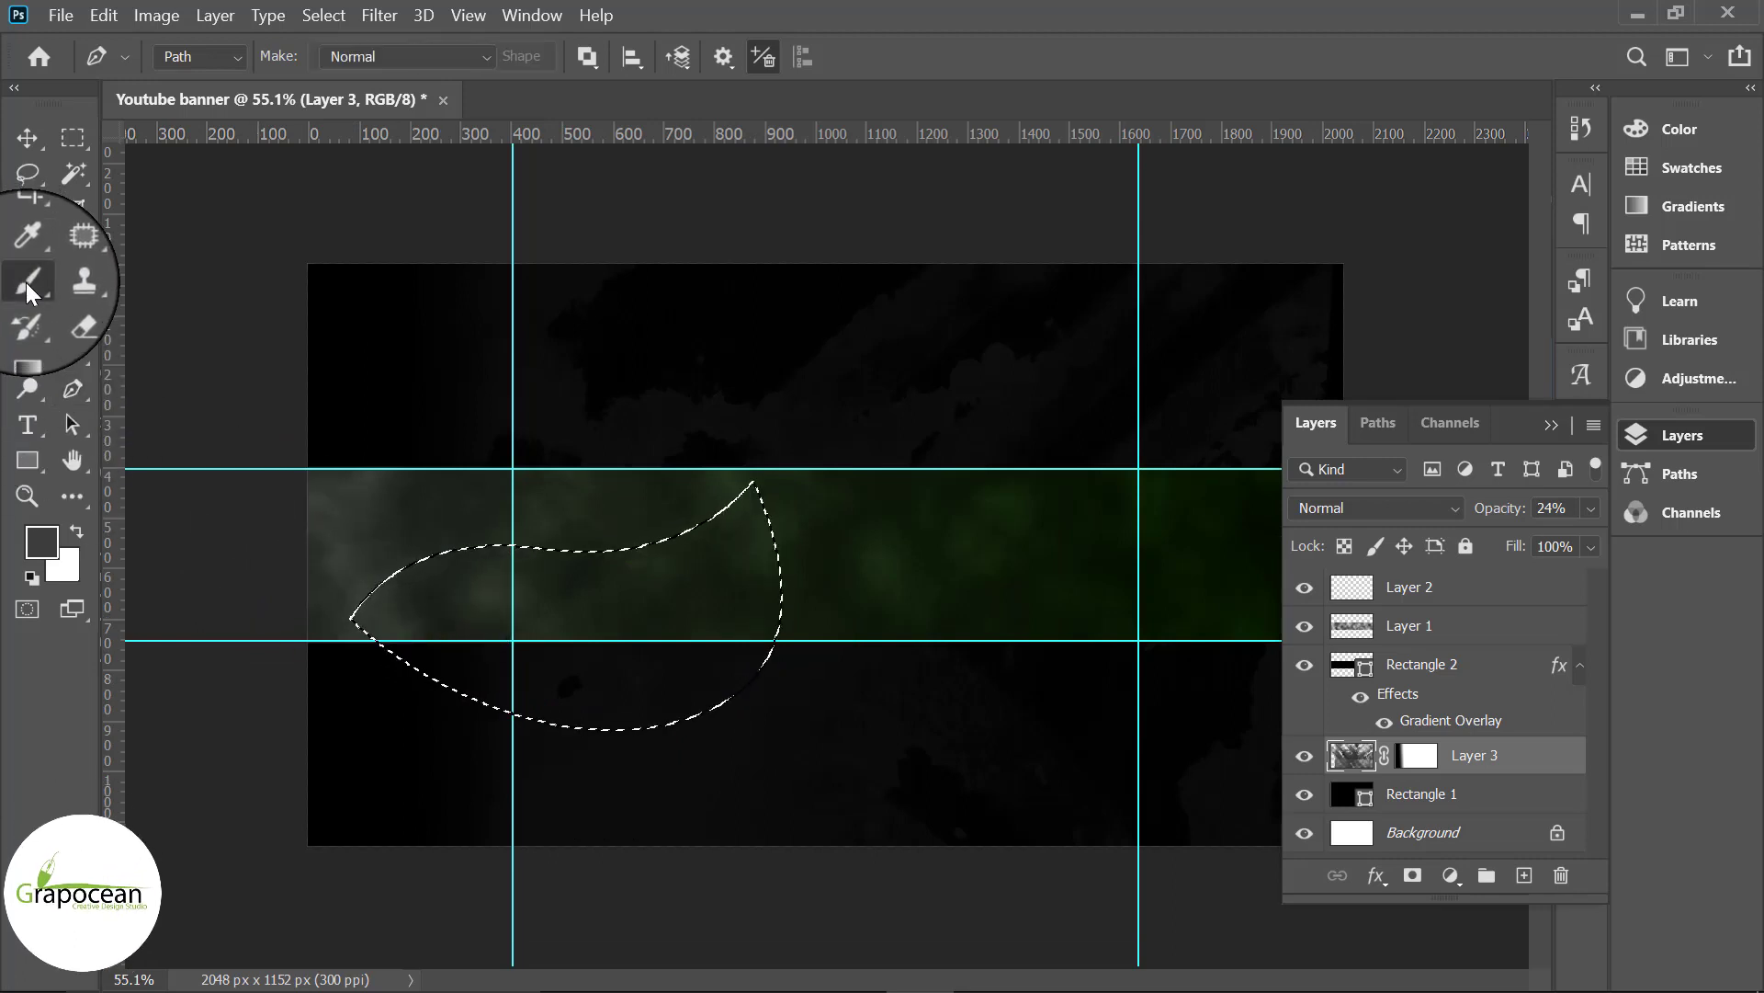
pyautogui.click(196, 55)
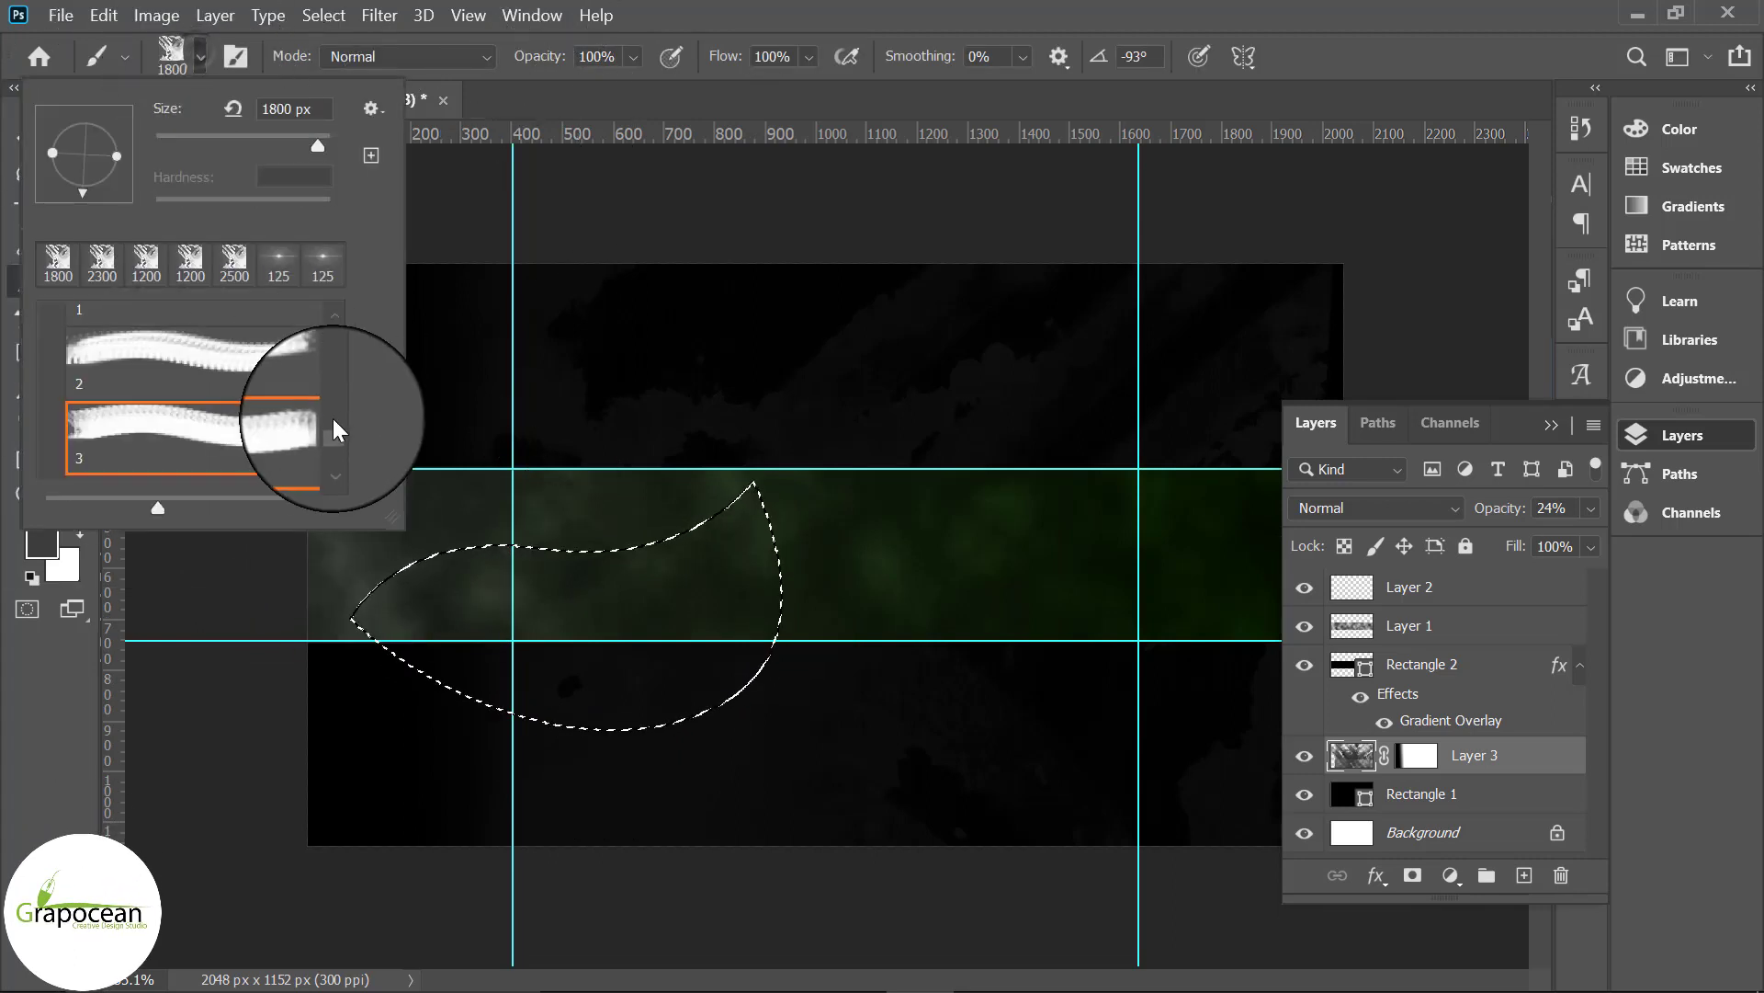
pyautogui.moveTo(333, 417); pyautogui.dragTo(345, 309)
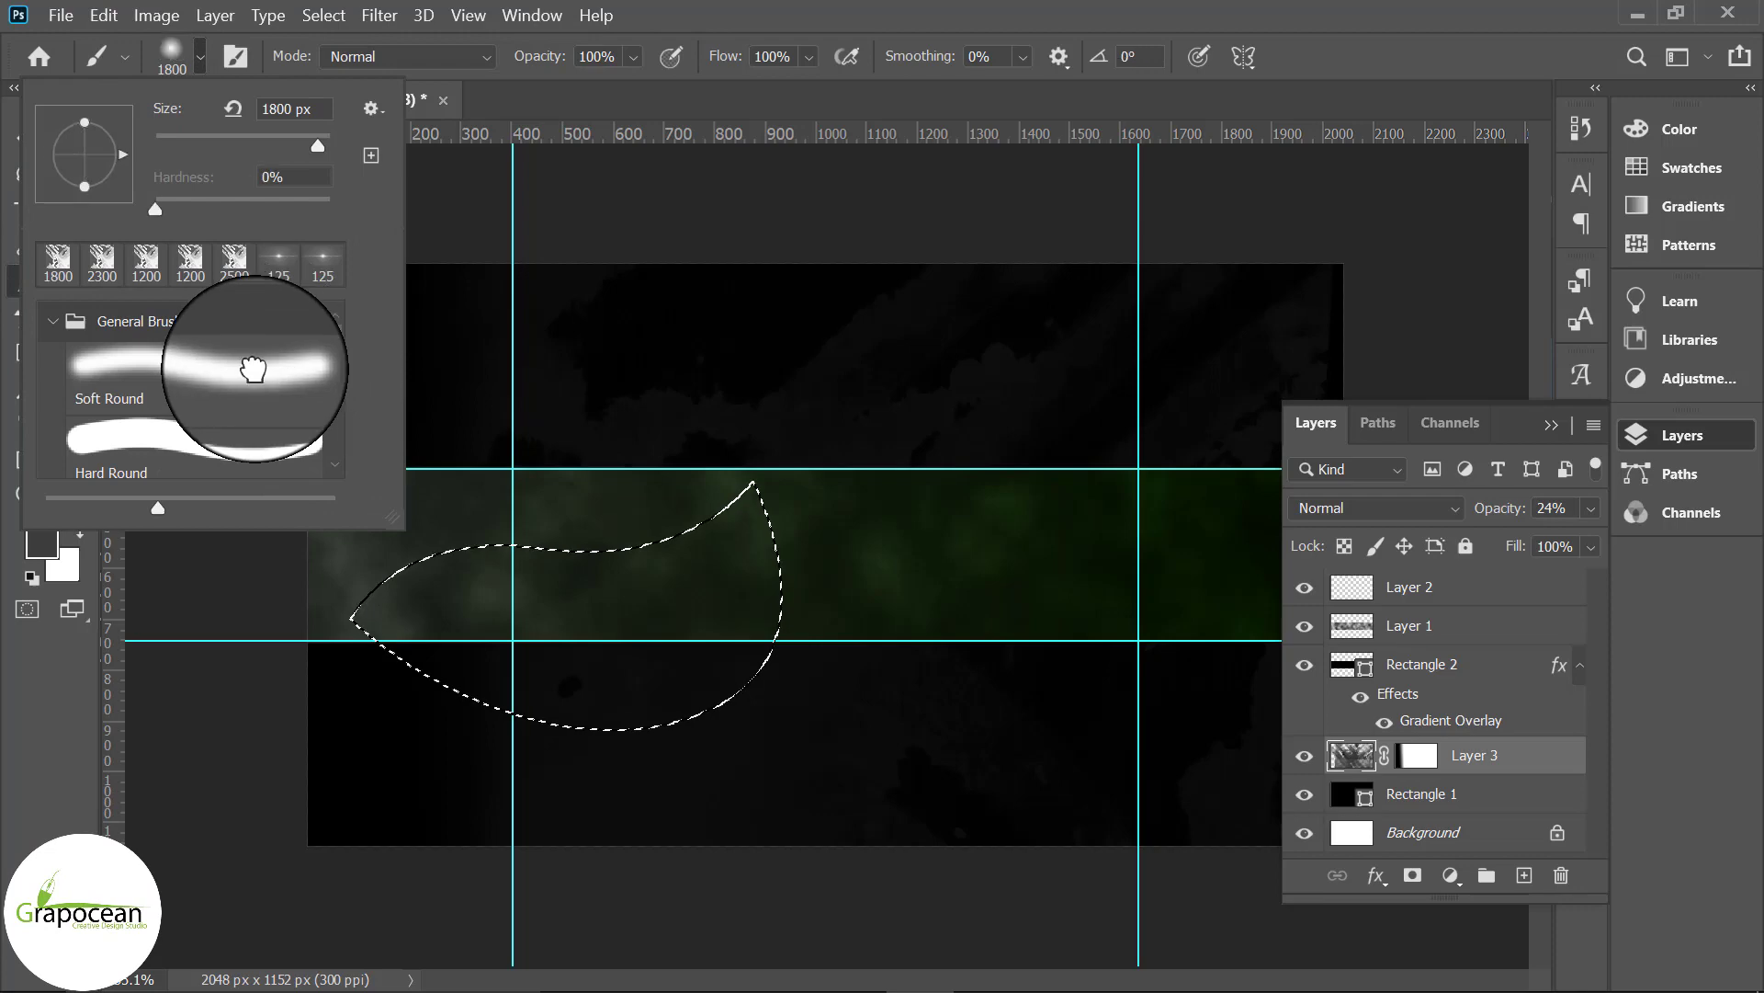
pyautogui.click(253, 370)
pyautogui.click(57, 735)
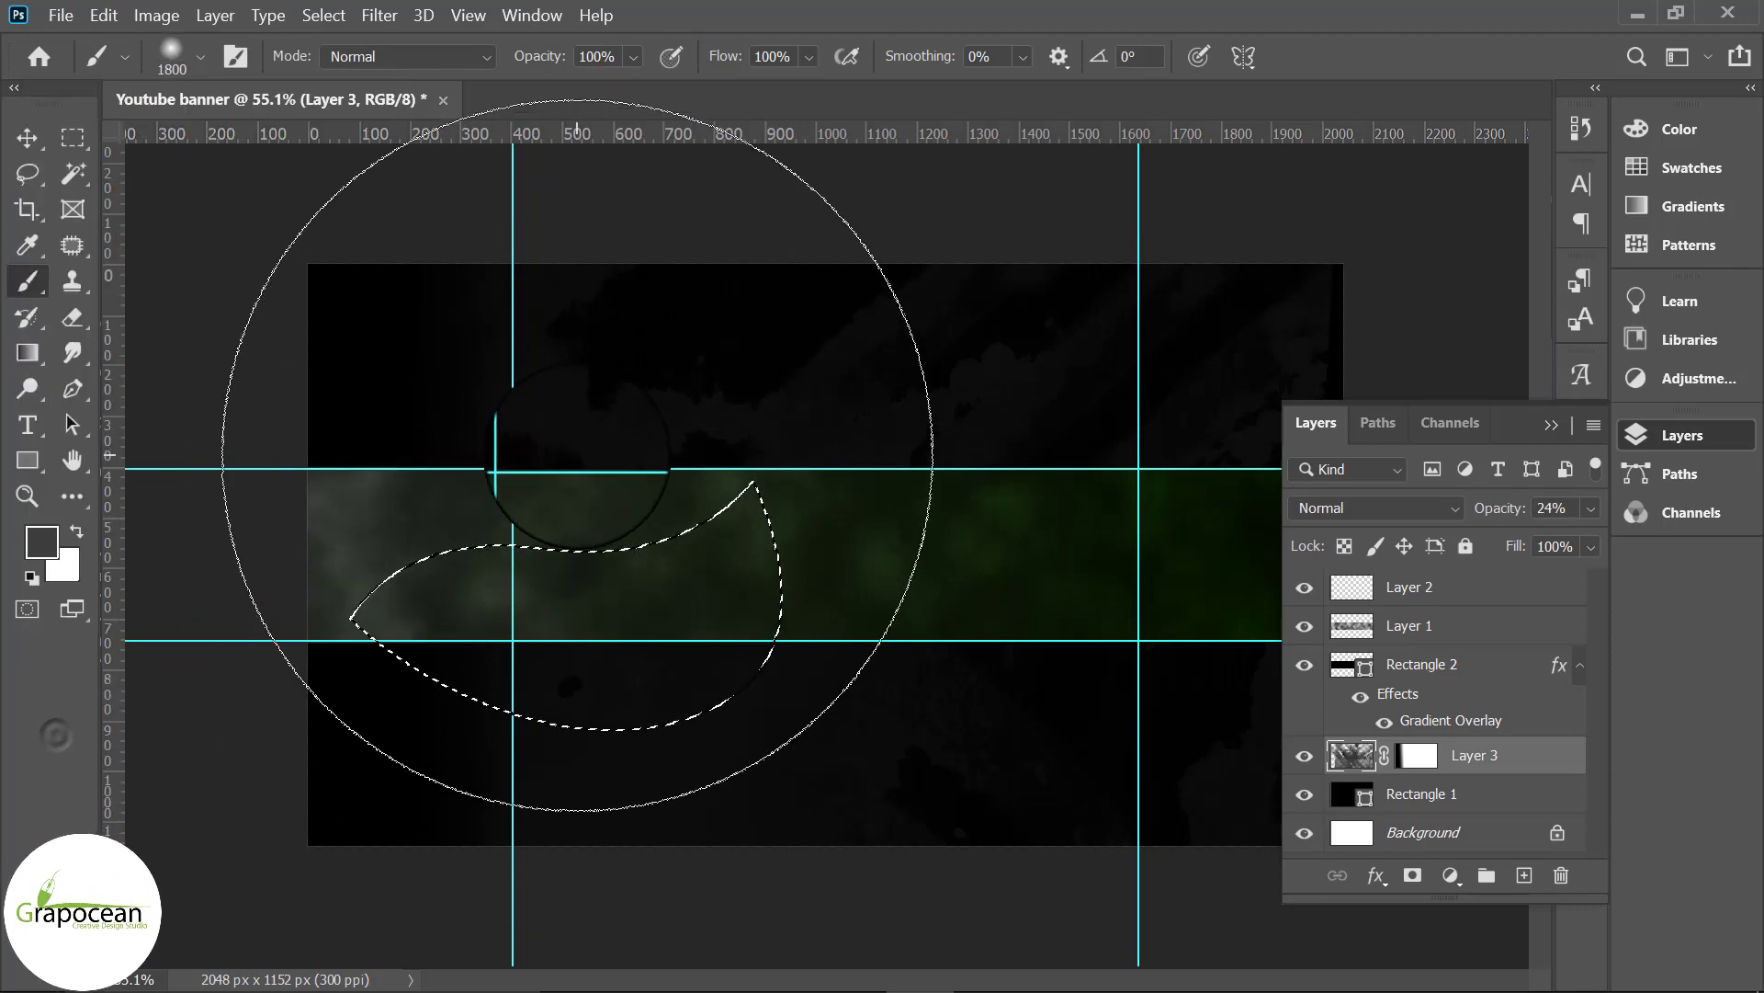
pyautogui.press('[')
pyautogui.press('[')
pyautogui.press('[')
pyautogui.press('[')
pyautogui.press('[')
pyautogui.press('[')
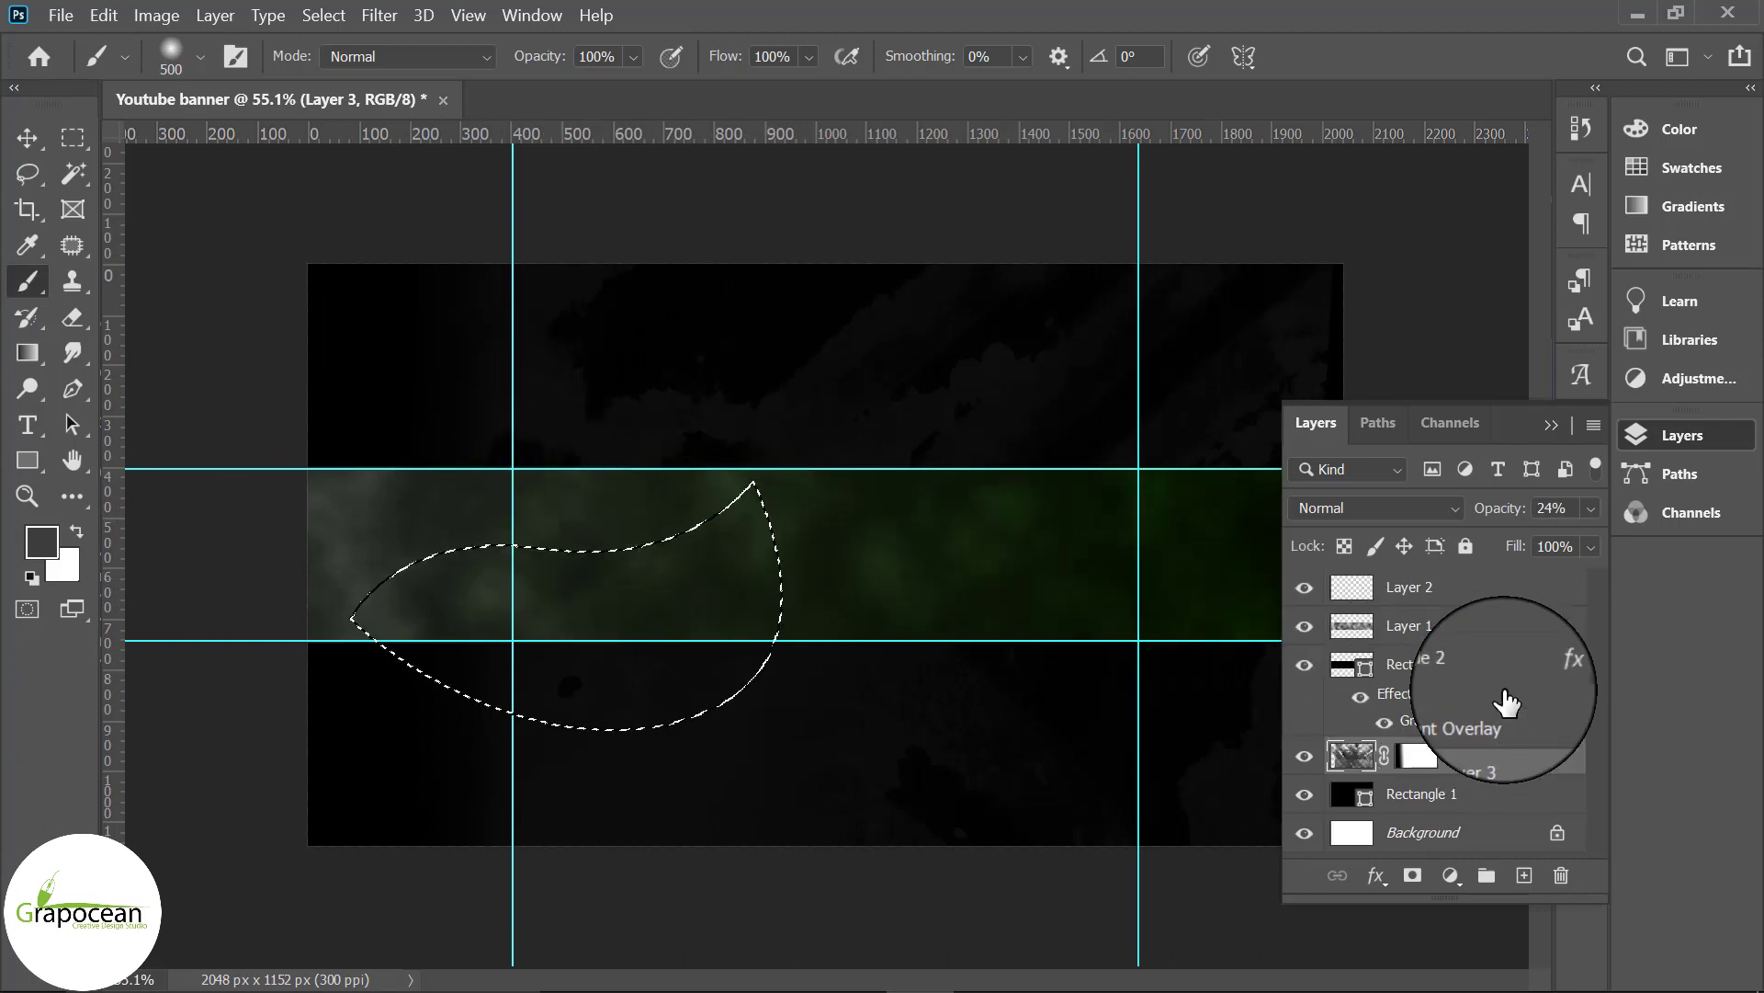
pyautogui.click(1452, 587)
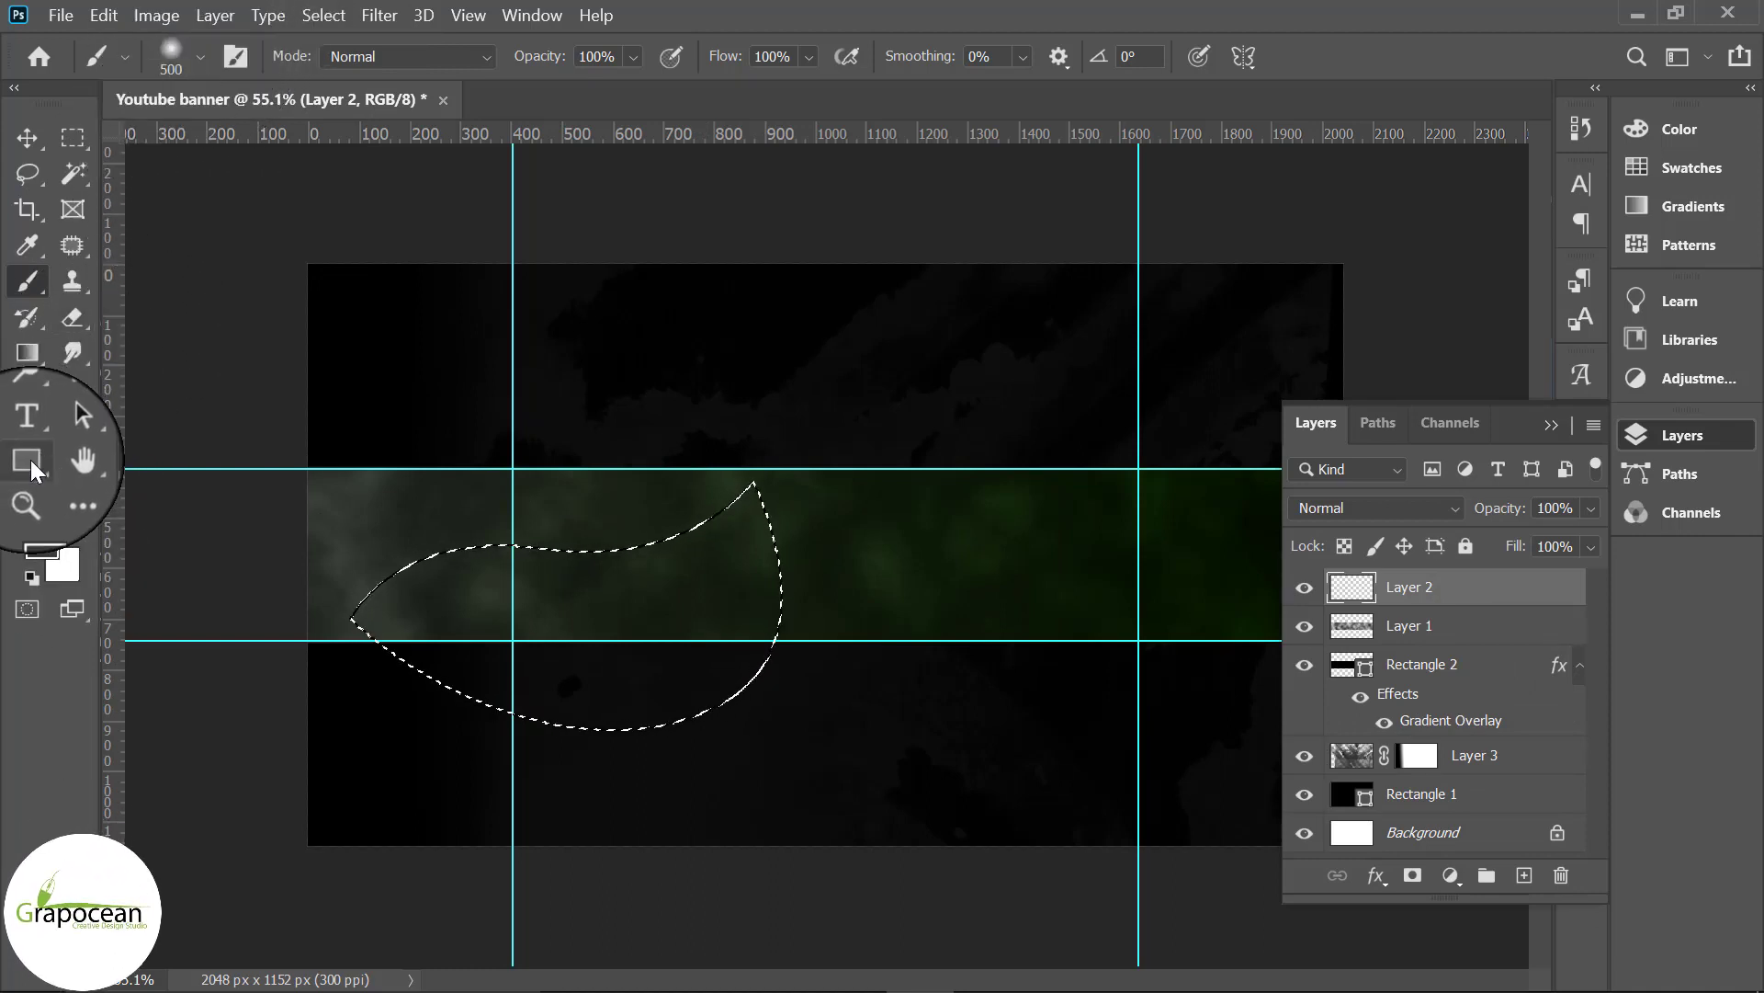
# Step: Set bright green as the foreground colour and paint inside the swoosh selection
pyautogui.click(36, 542)
pyautogui.click(1658, 543)
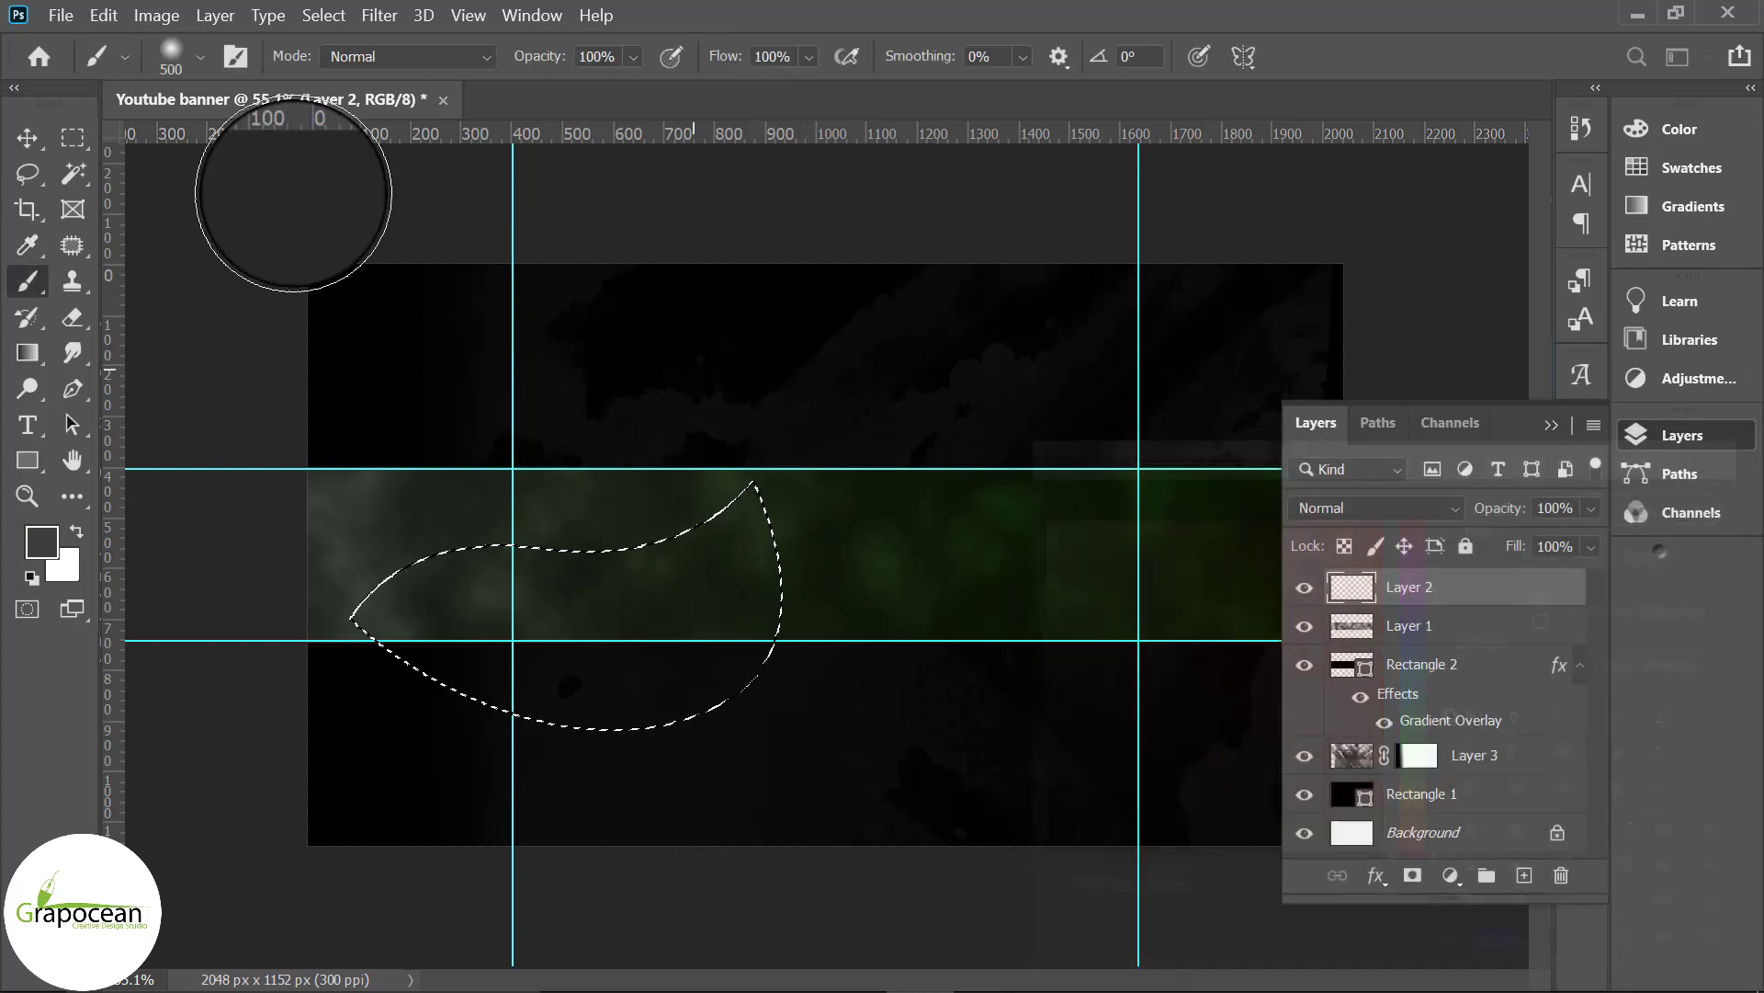
pyautogui.click(27, 460)
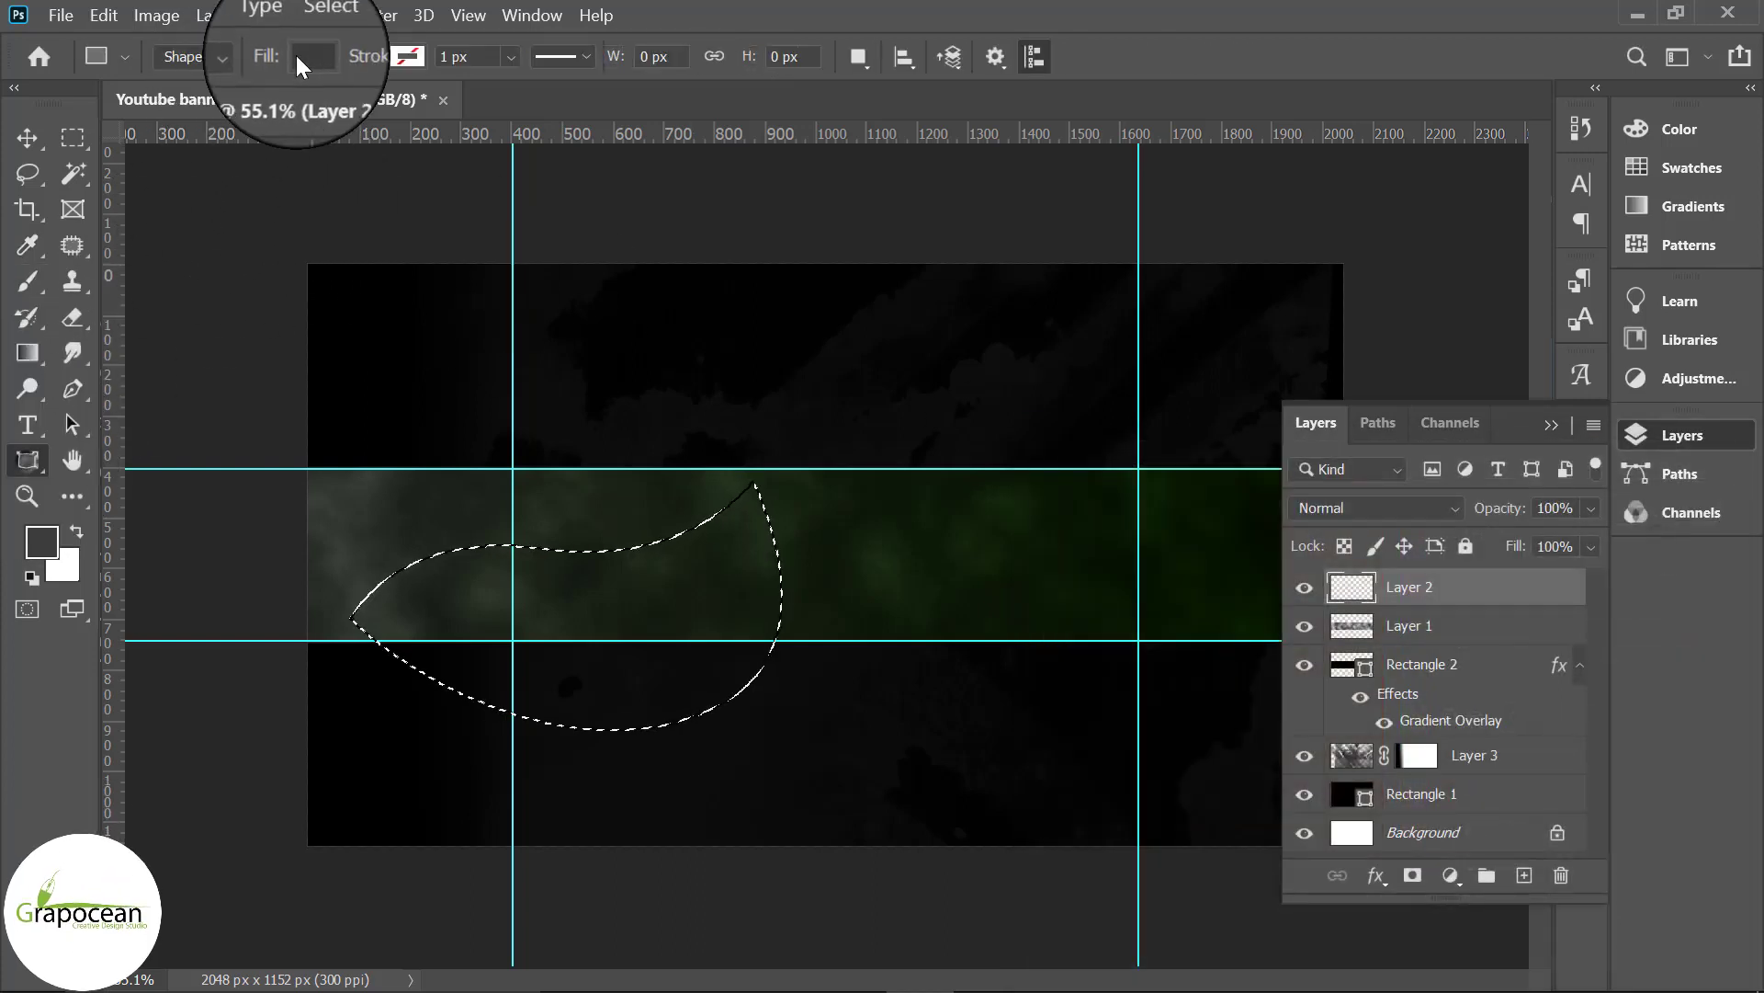
pyautogui.click(308, 57)
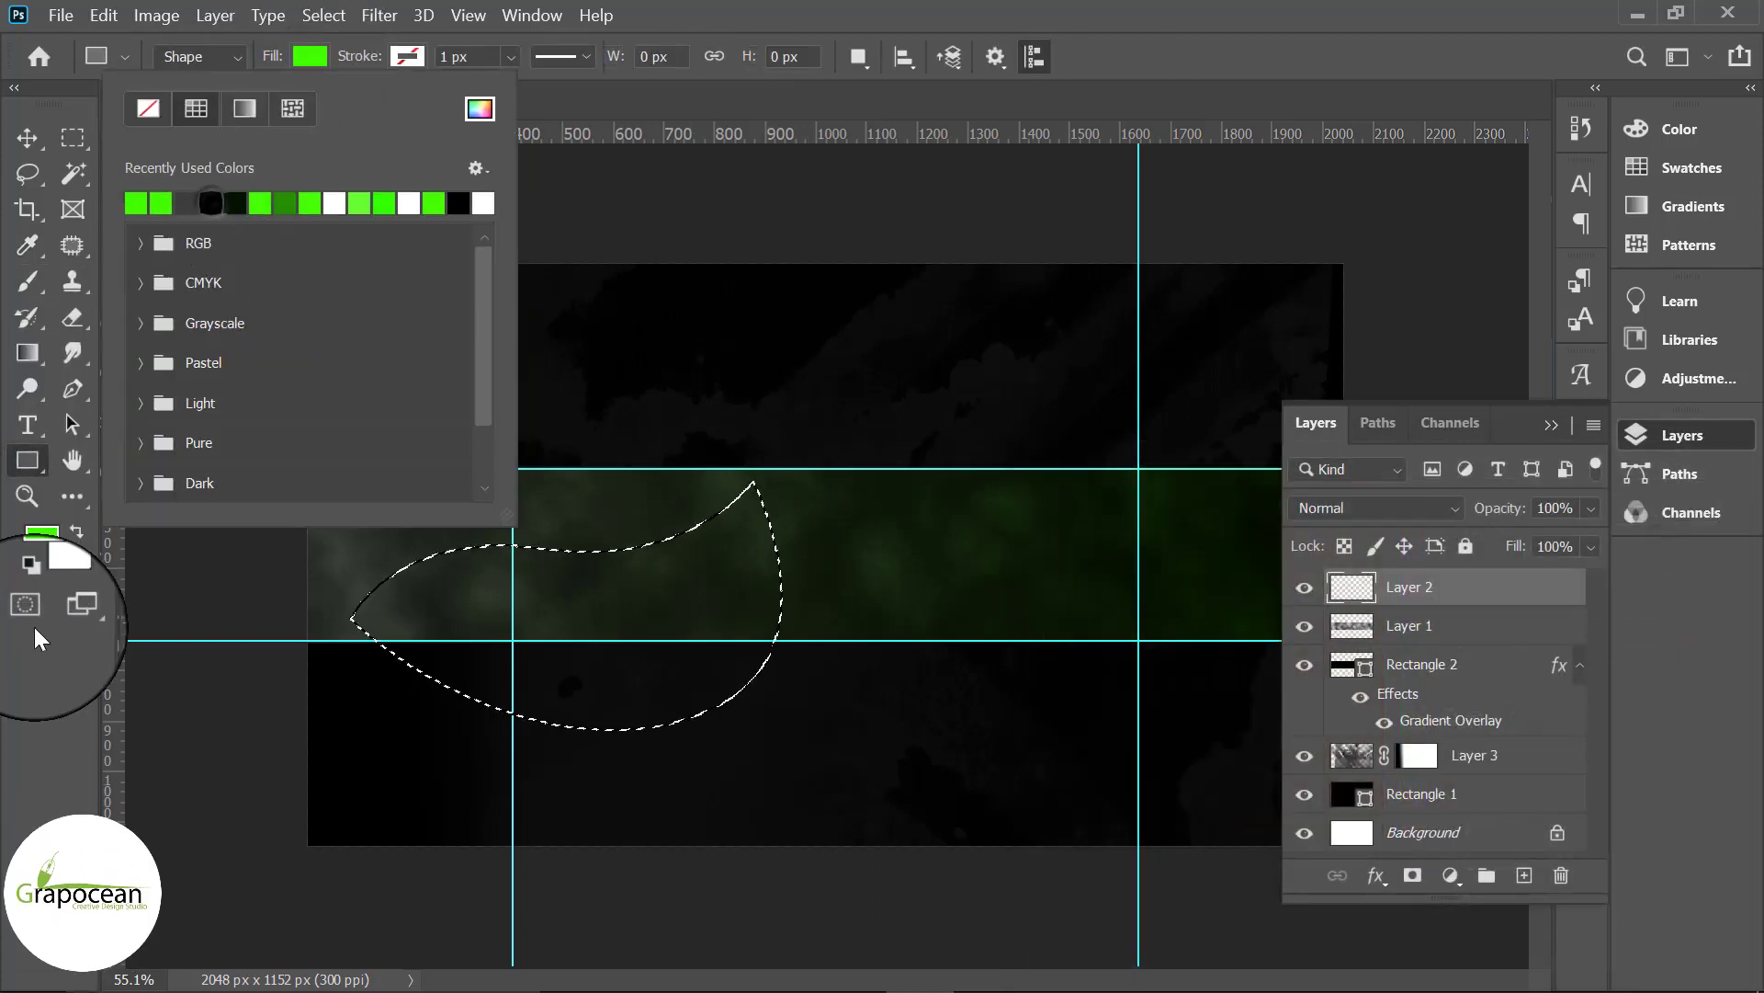
pyautogui.click(693, 513)
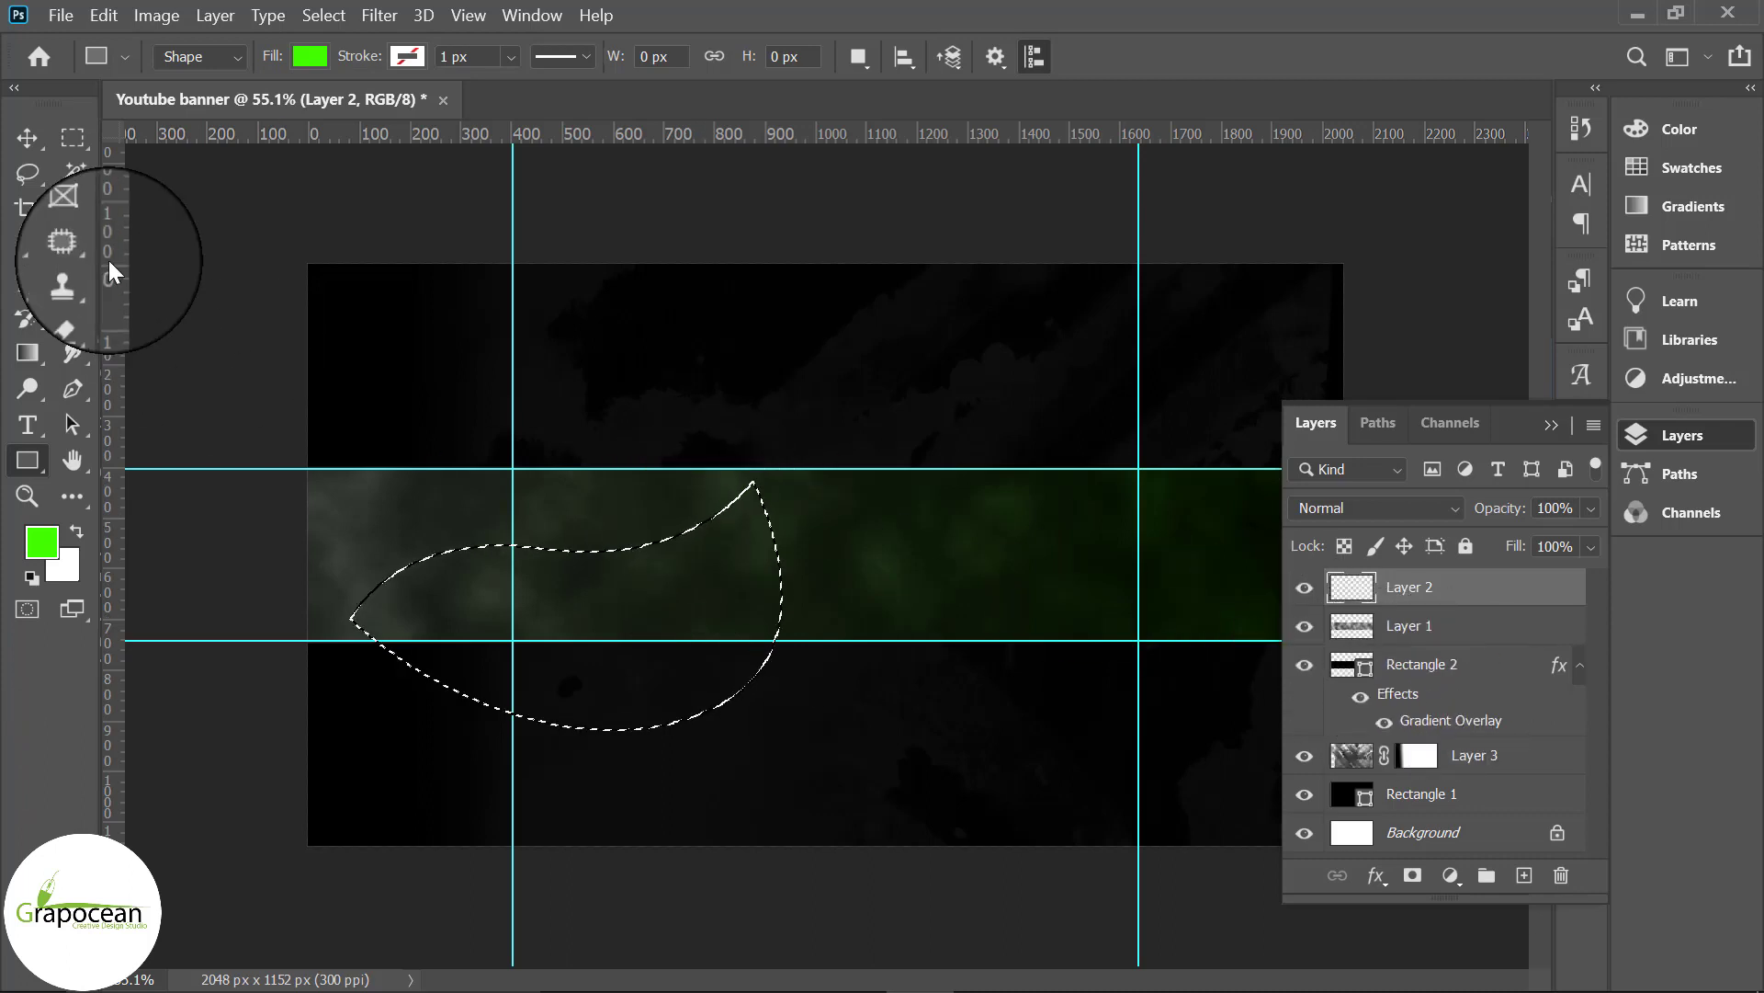
pyautogui.rightClick(26, 281)
pyautogui.click(137, 275)
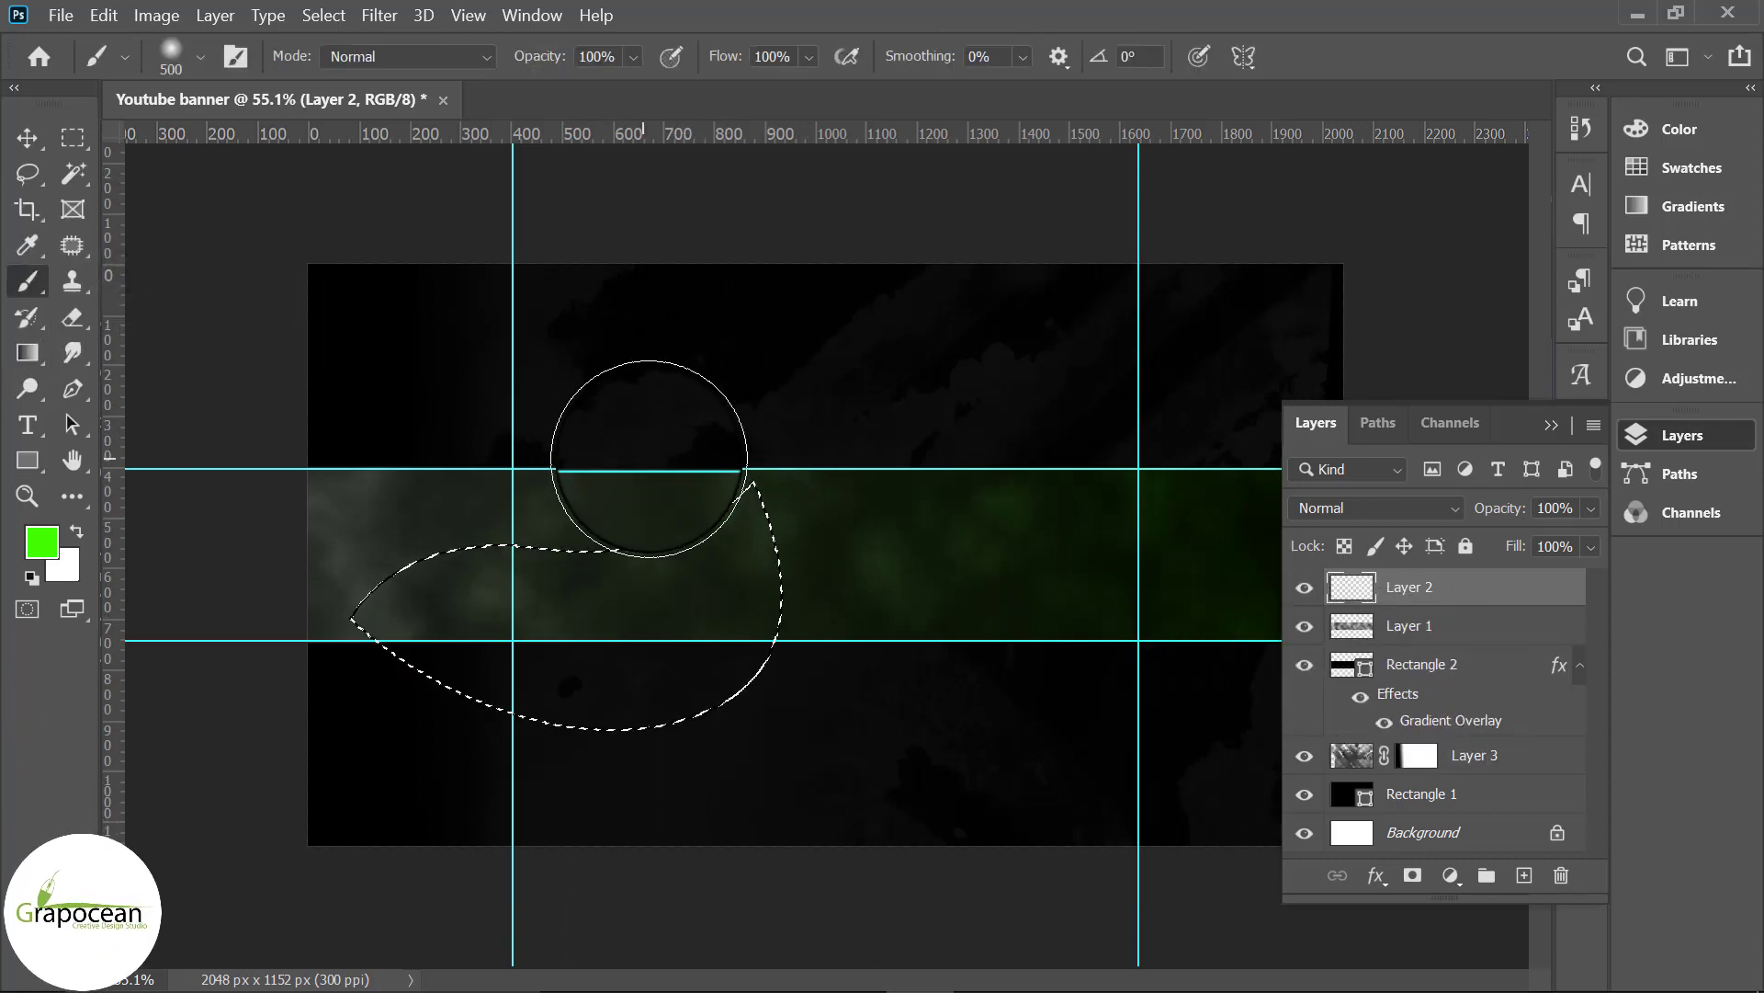
pyautogui.moveTo(580, 467); pyautogui.dragTo(914, 563)
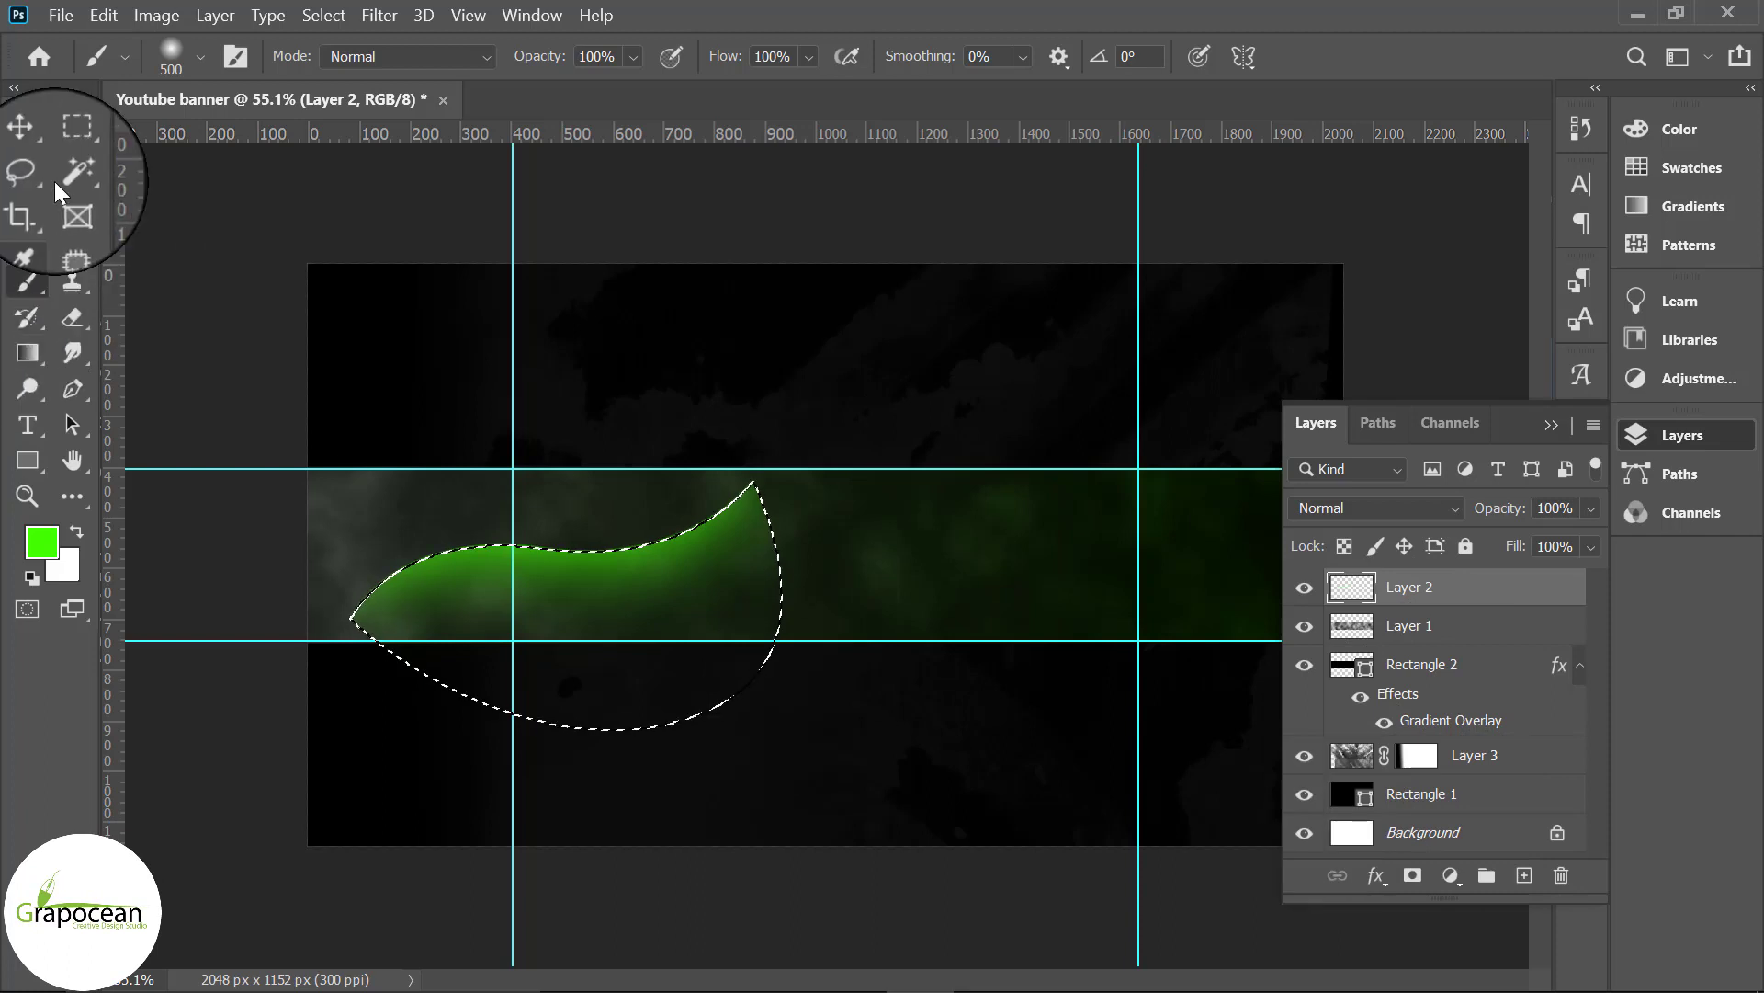
pyautogui.click(74, 143)
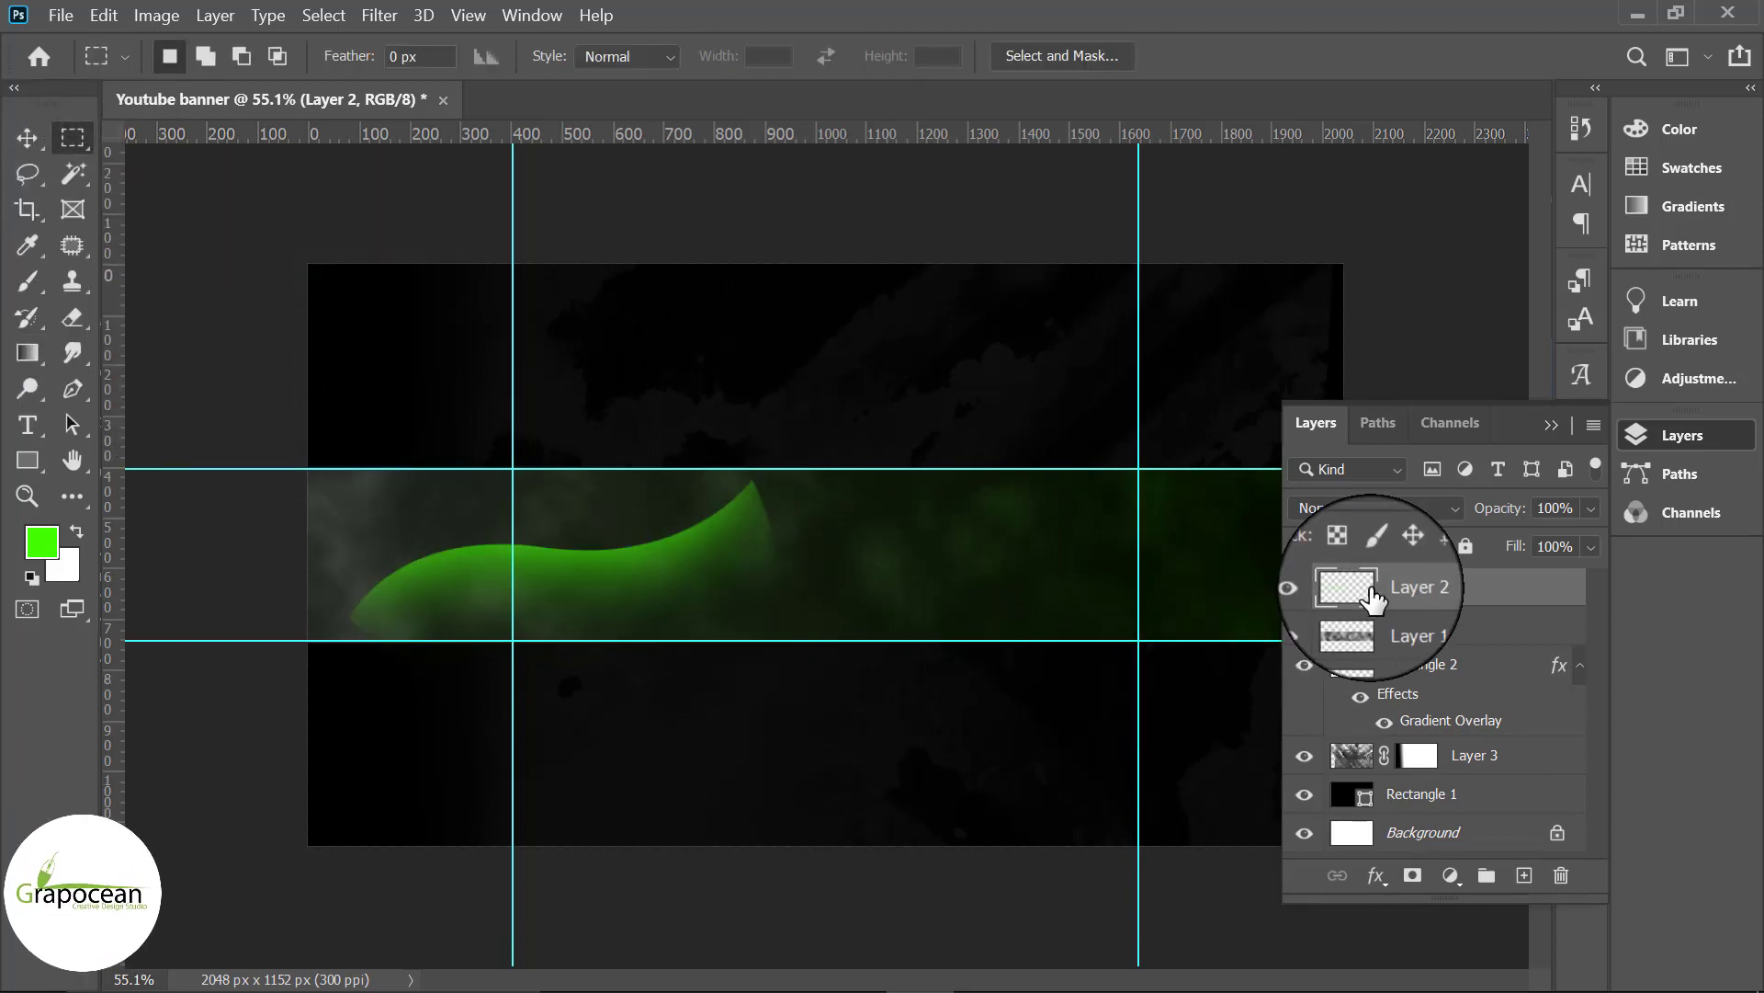
# Step: Deselect and brush black on Layer 2's mask over the swoosh's lower part
pyautogui.press('d')
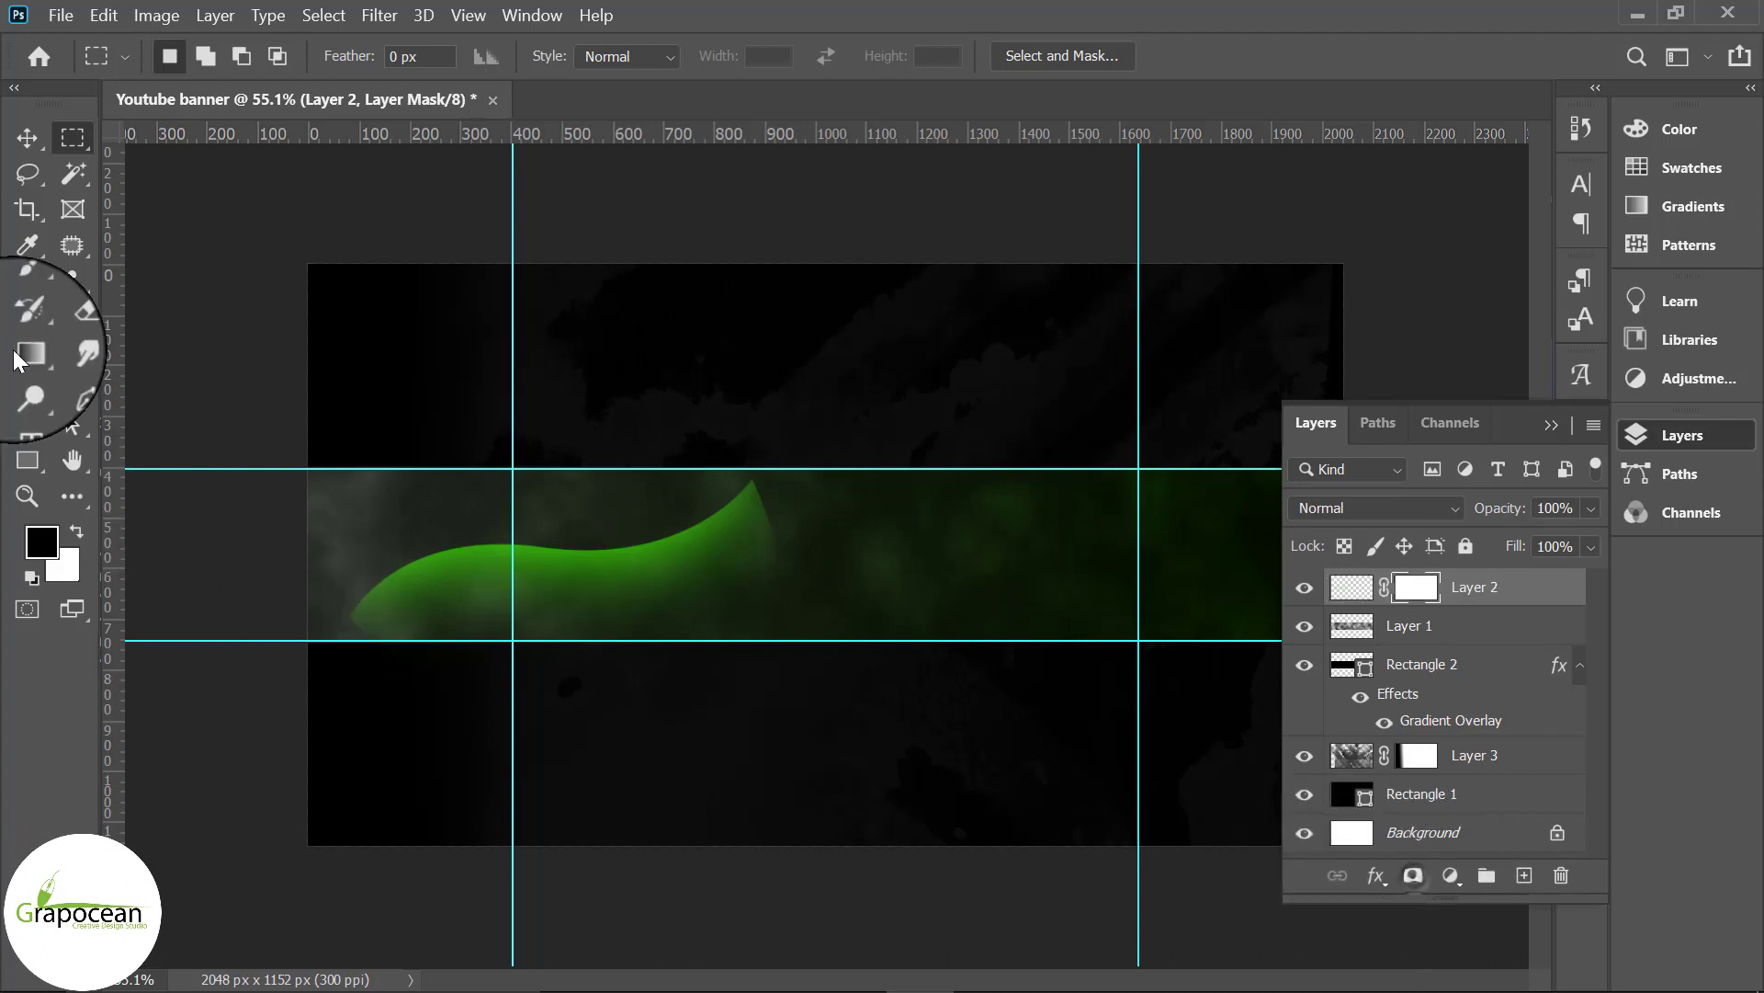
pyautogui.rightClick(28, 280)
pyautogui.click(183, 281)
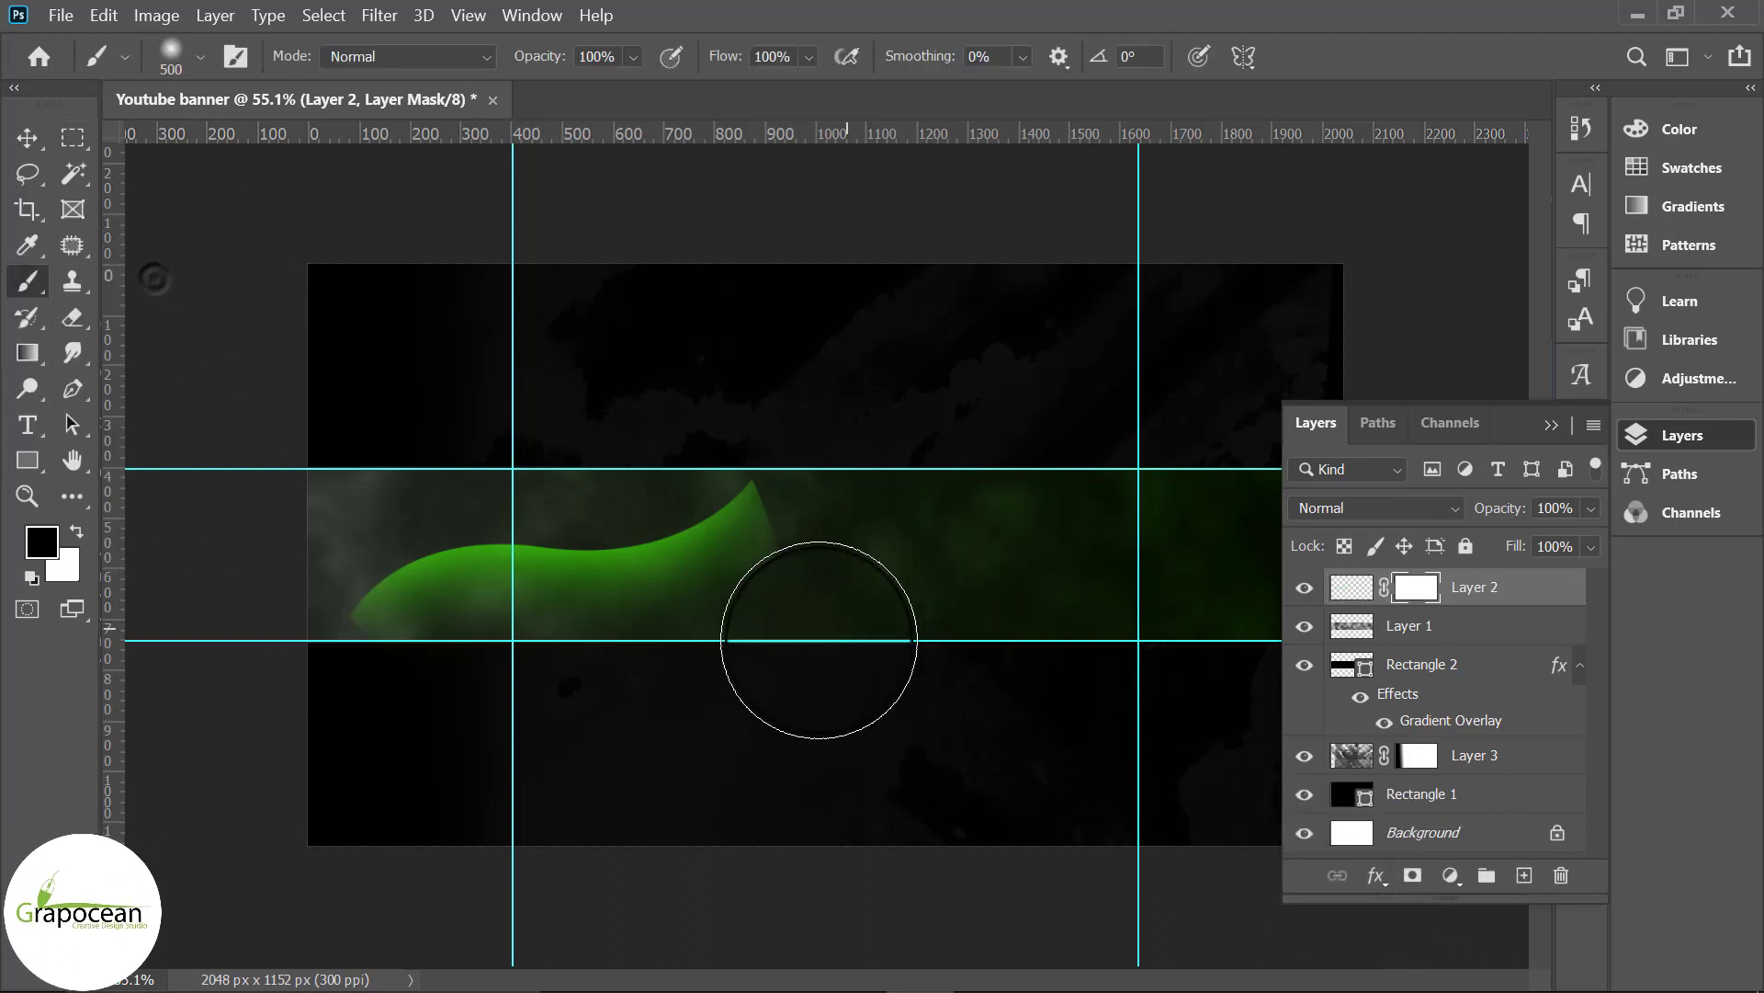
pyautogui.moveTo(555, 709)
pyautogui.mouseDown()
pyautogui.moveTo(492, 650)
pyautogui.moveTo(368, 728)
pyautogui.mouseUp()
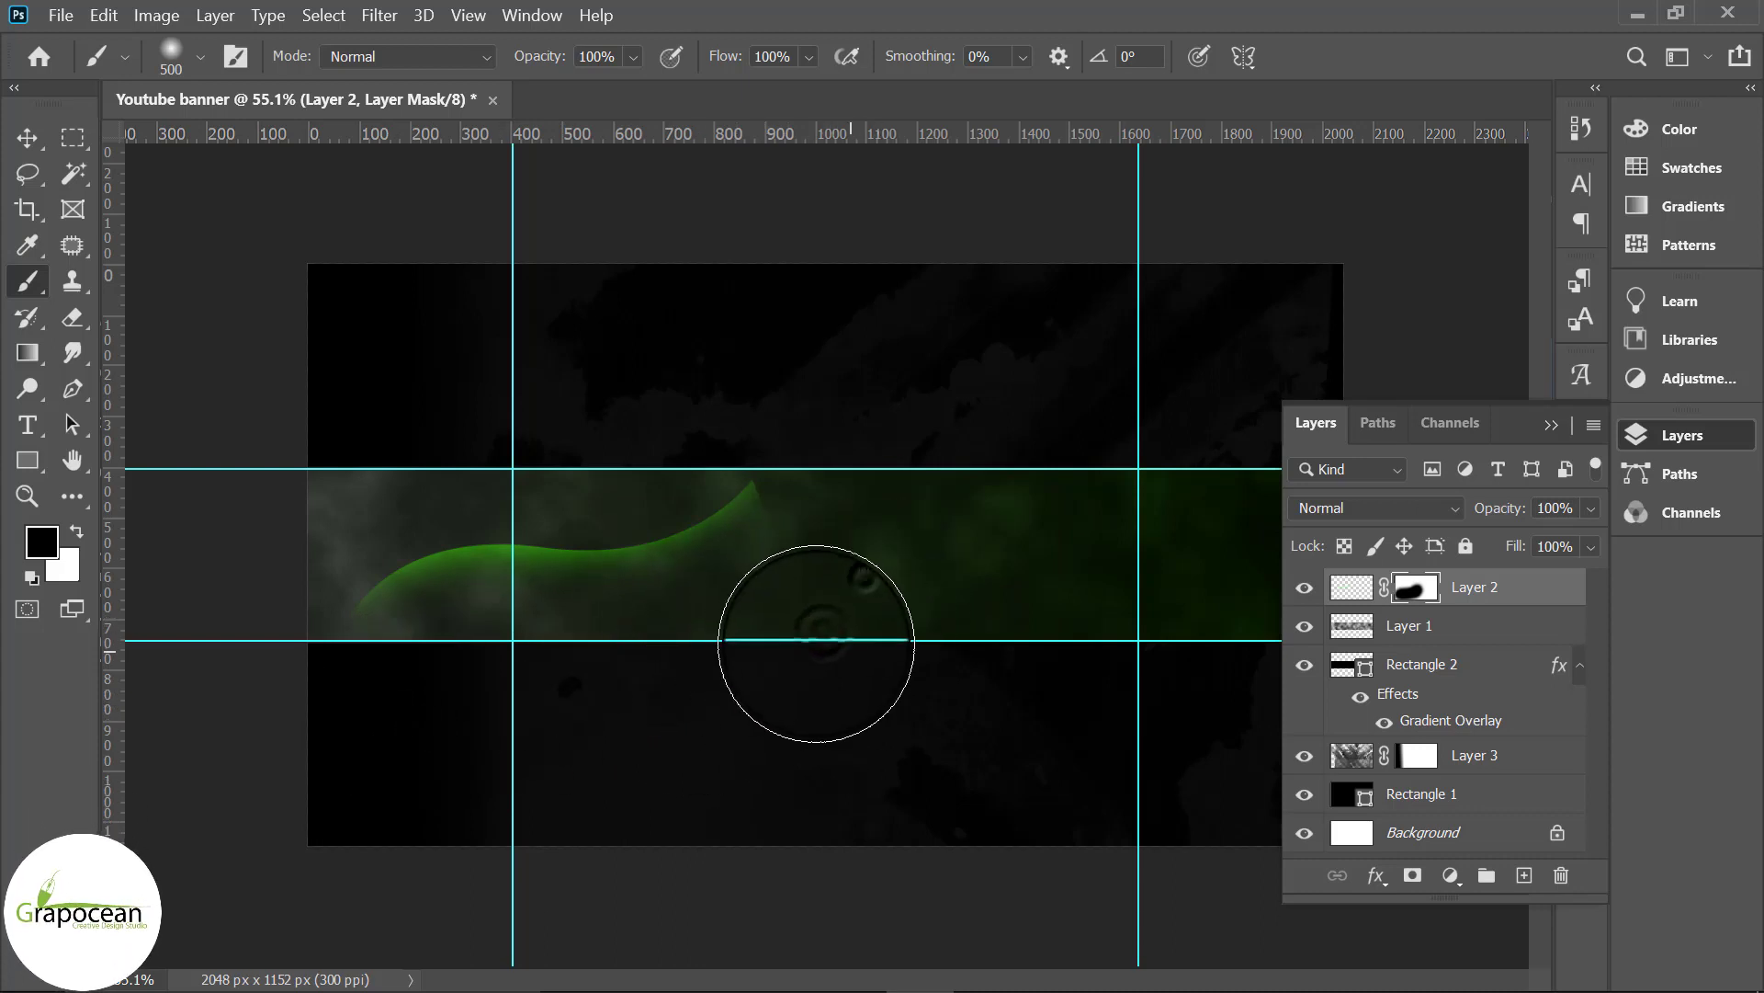
# Step: Duplicate Layer 2 and rotate the copy about -19.58° into a second green curve
pyautogui.click(1526, 606)
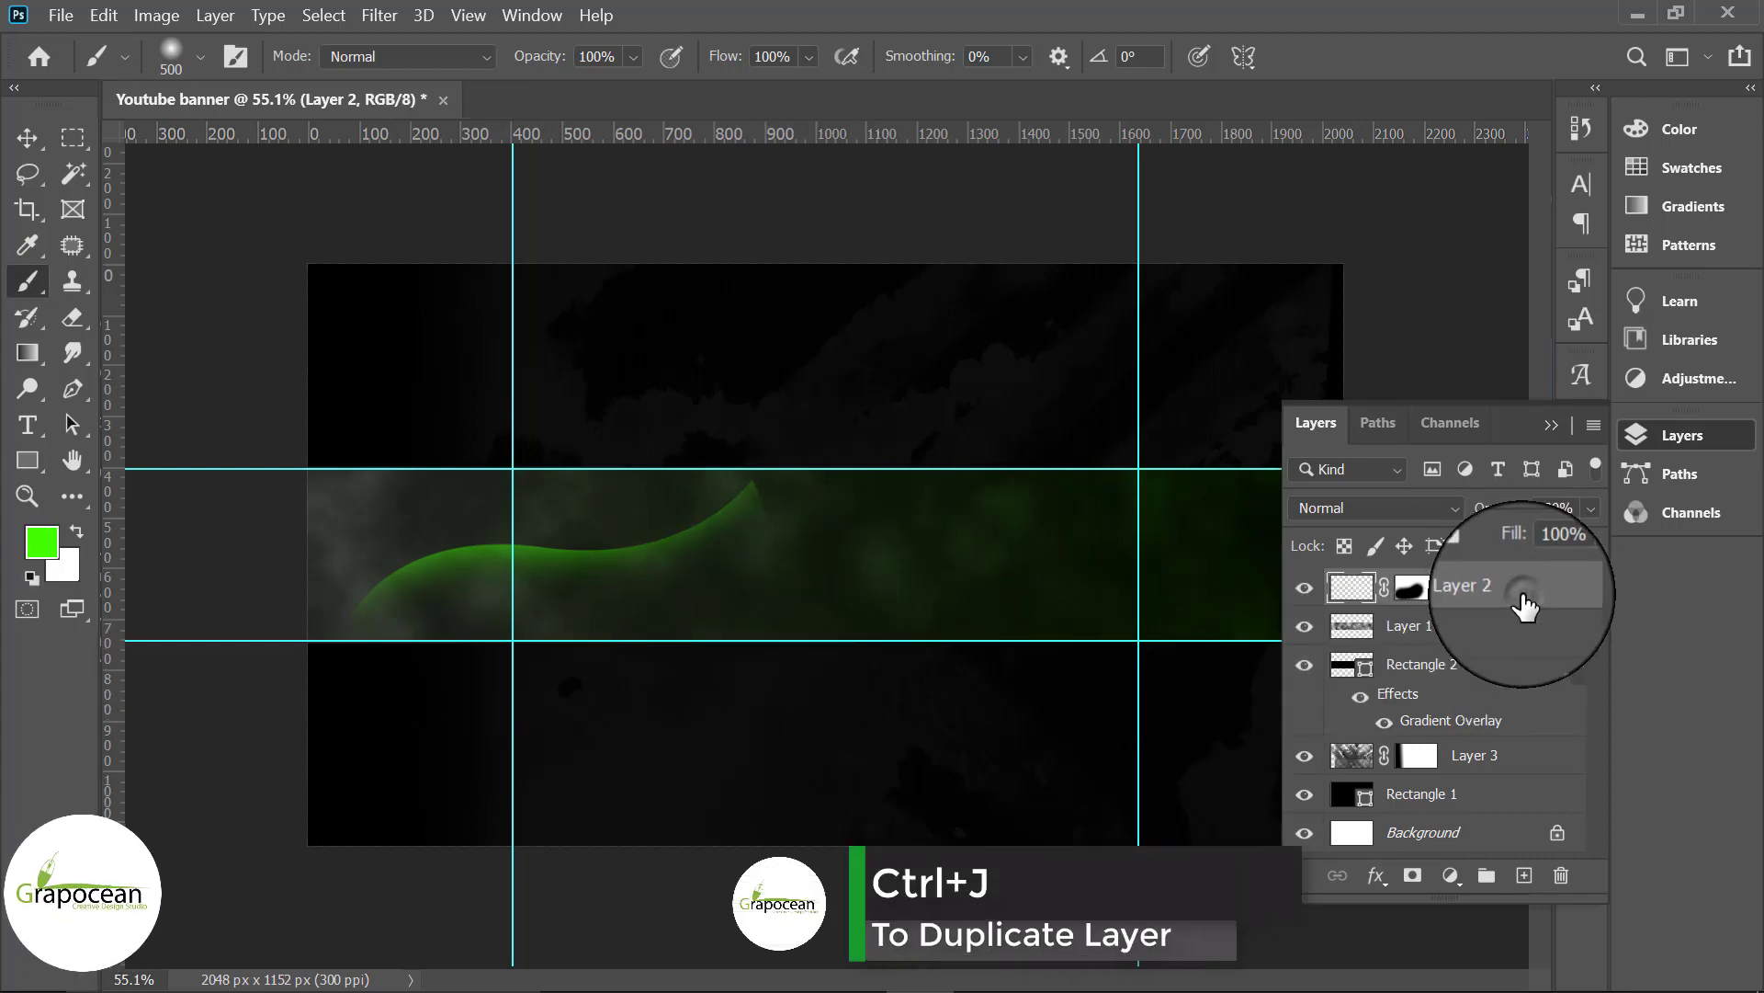
pyautogui.hotkey('ctrl', 'j')
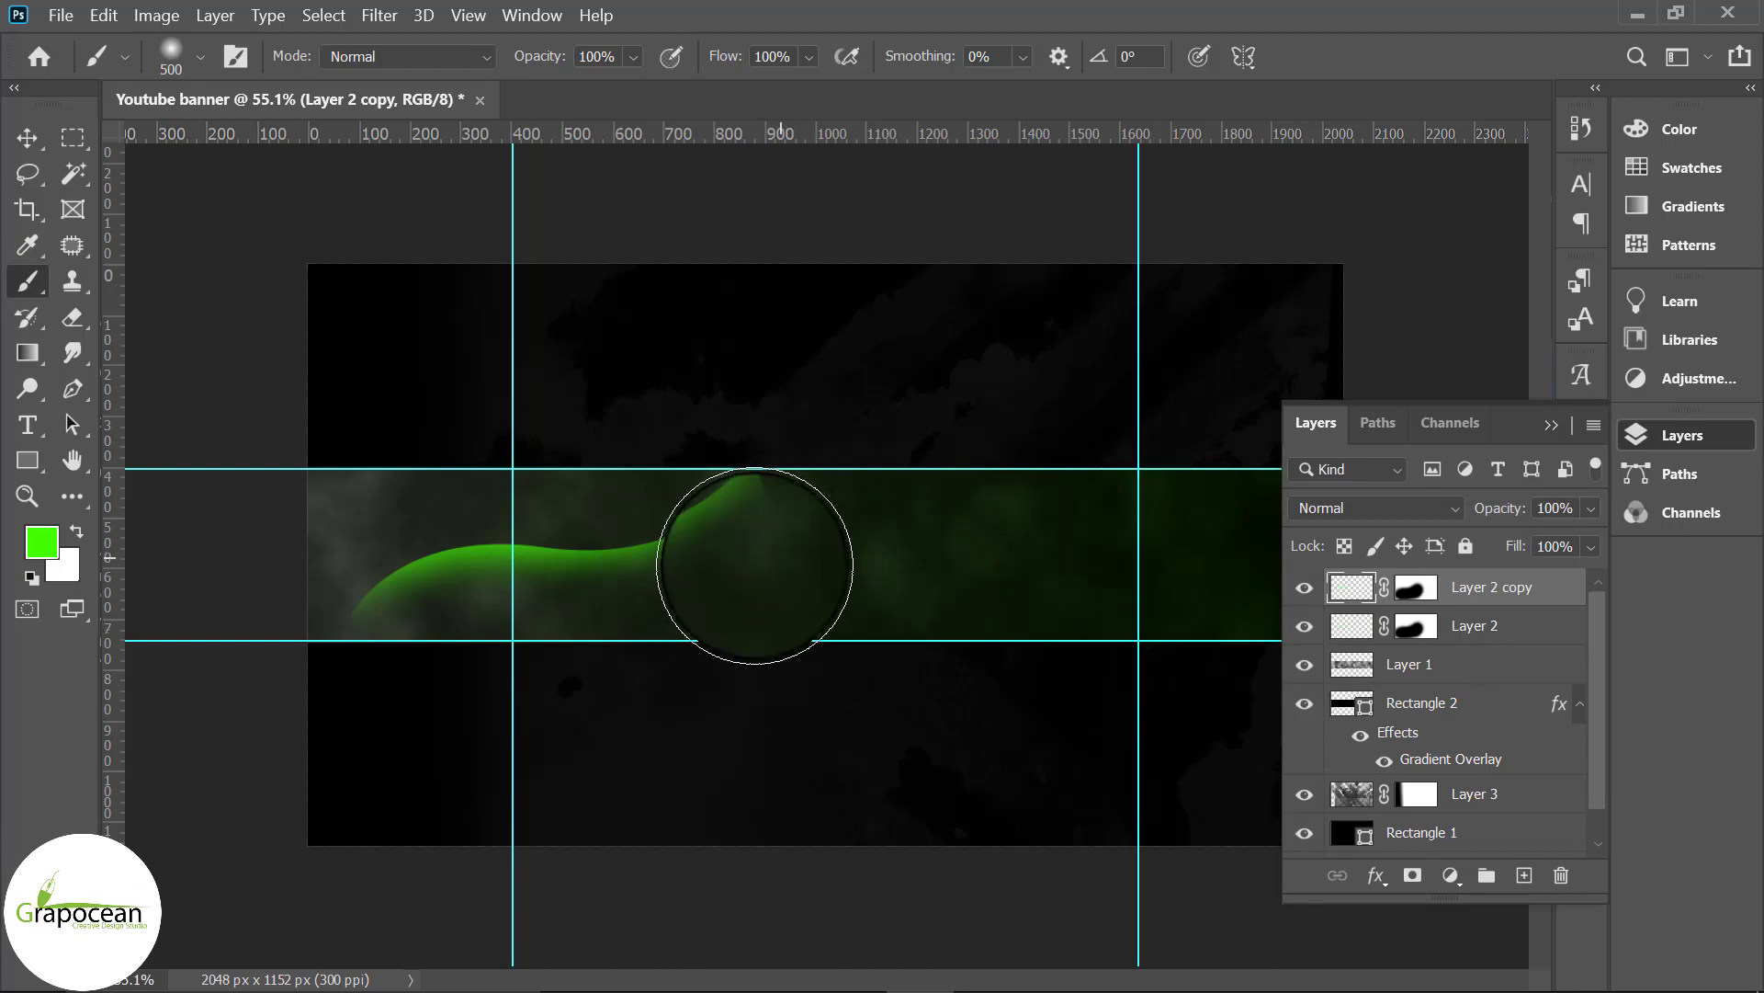
pyautogui.hotkey('ctrl', 't')
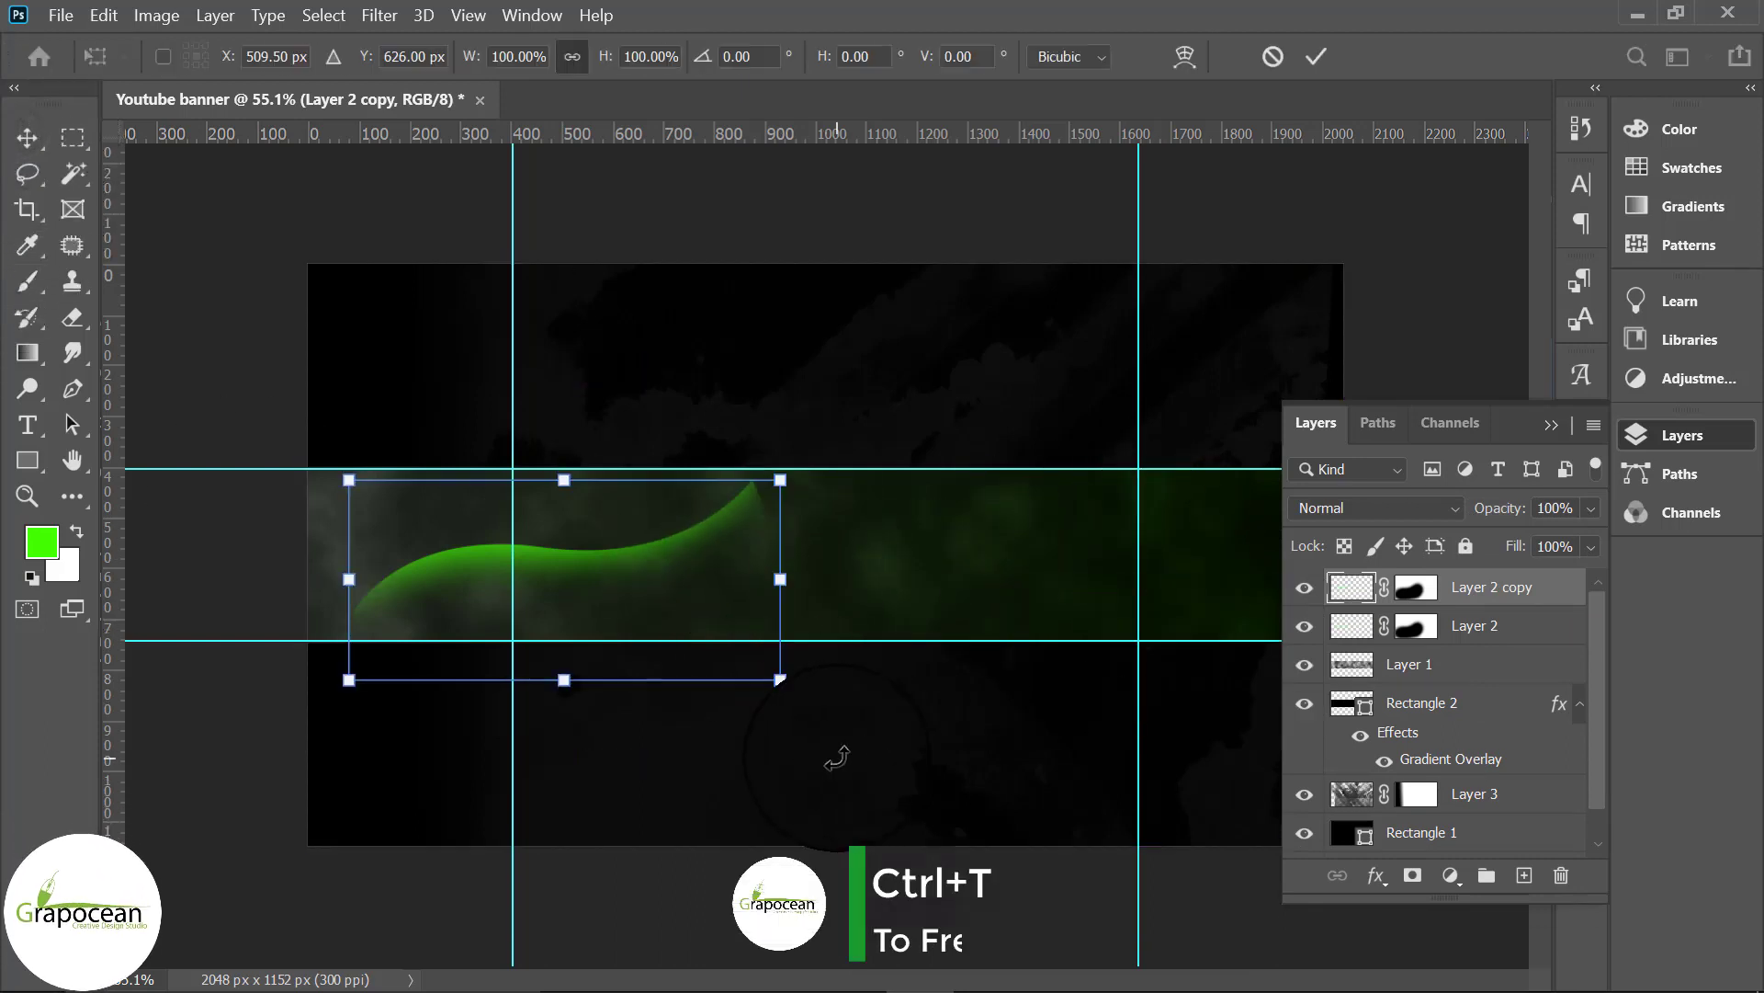
pyautogui.moveTo(837, 756); pyautogui.dragTo(882, 657)
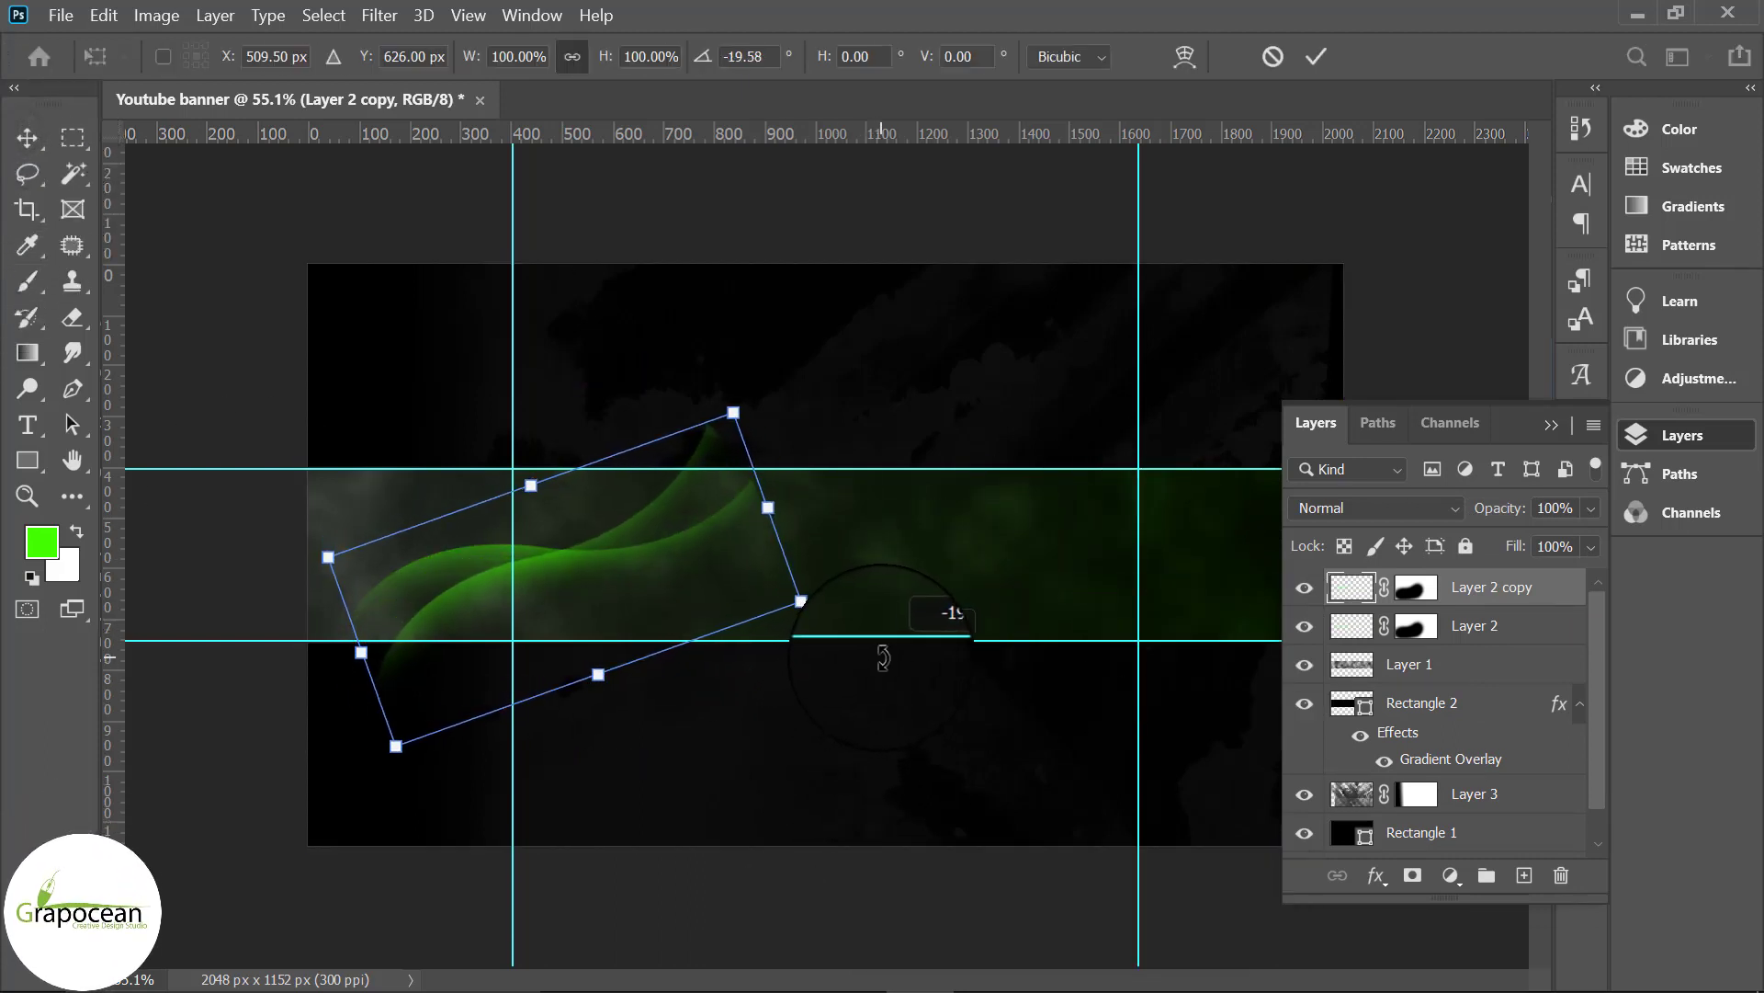
pyautogui.click(1317, 60)
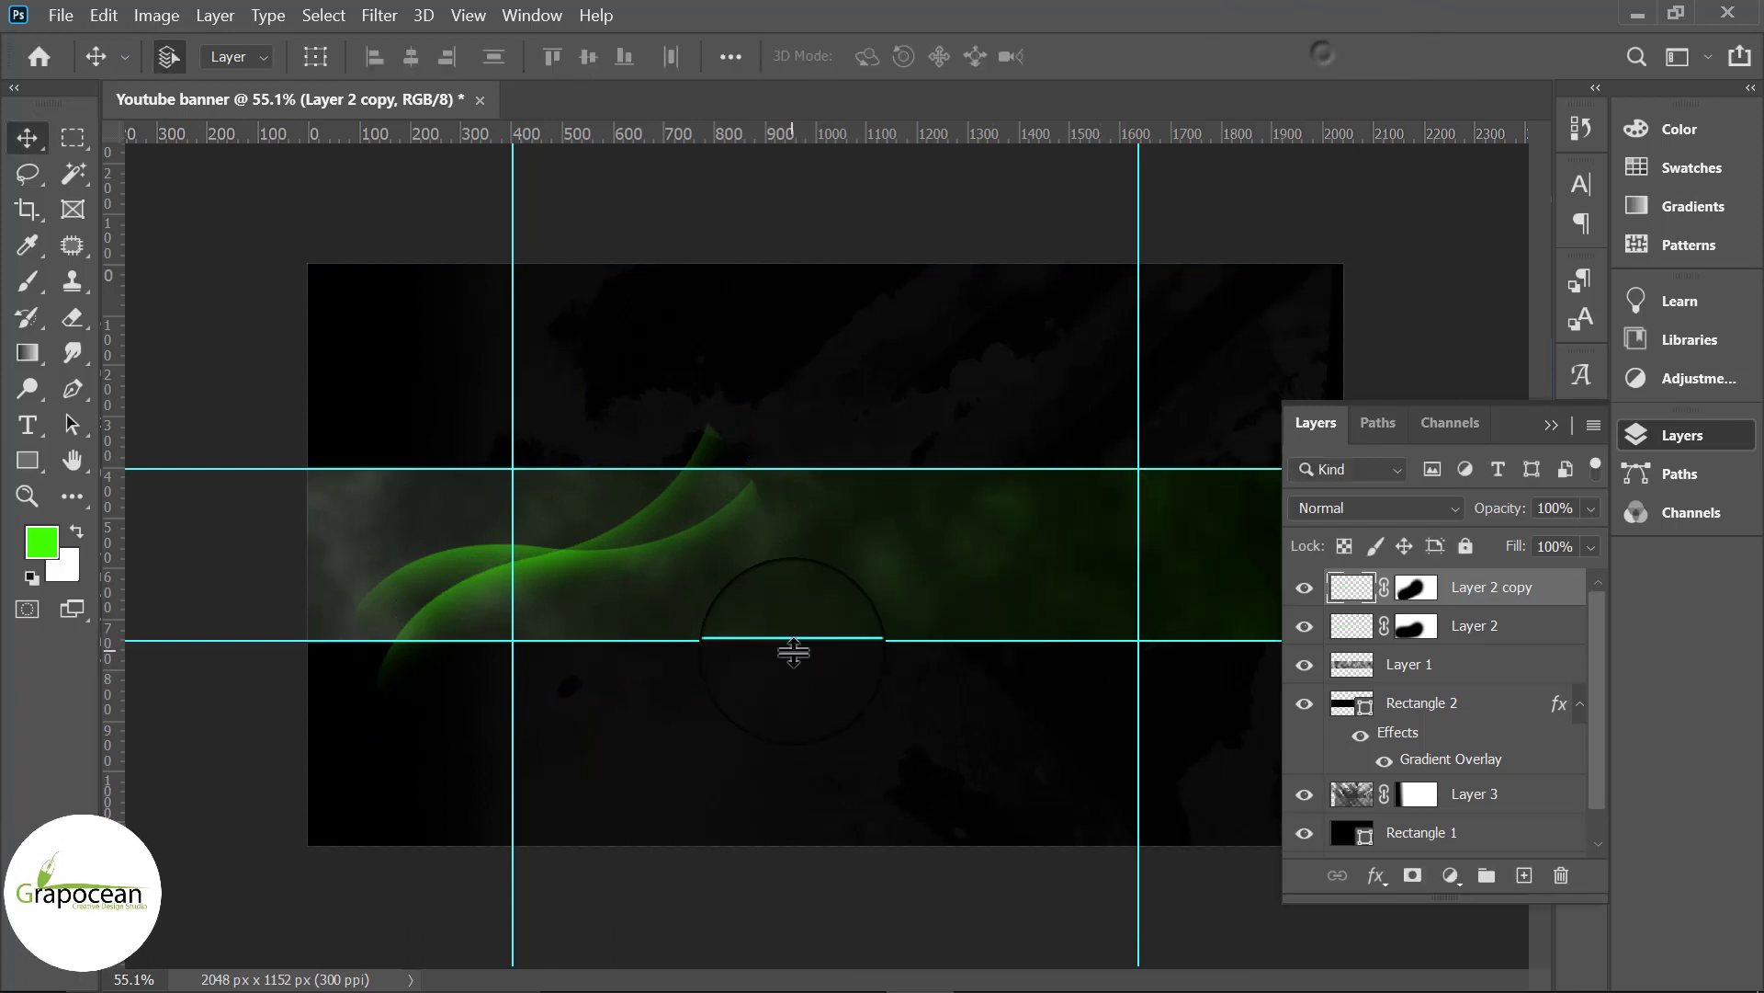
pyautogui.scroll(3, 662, 642)
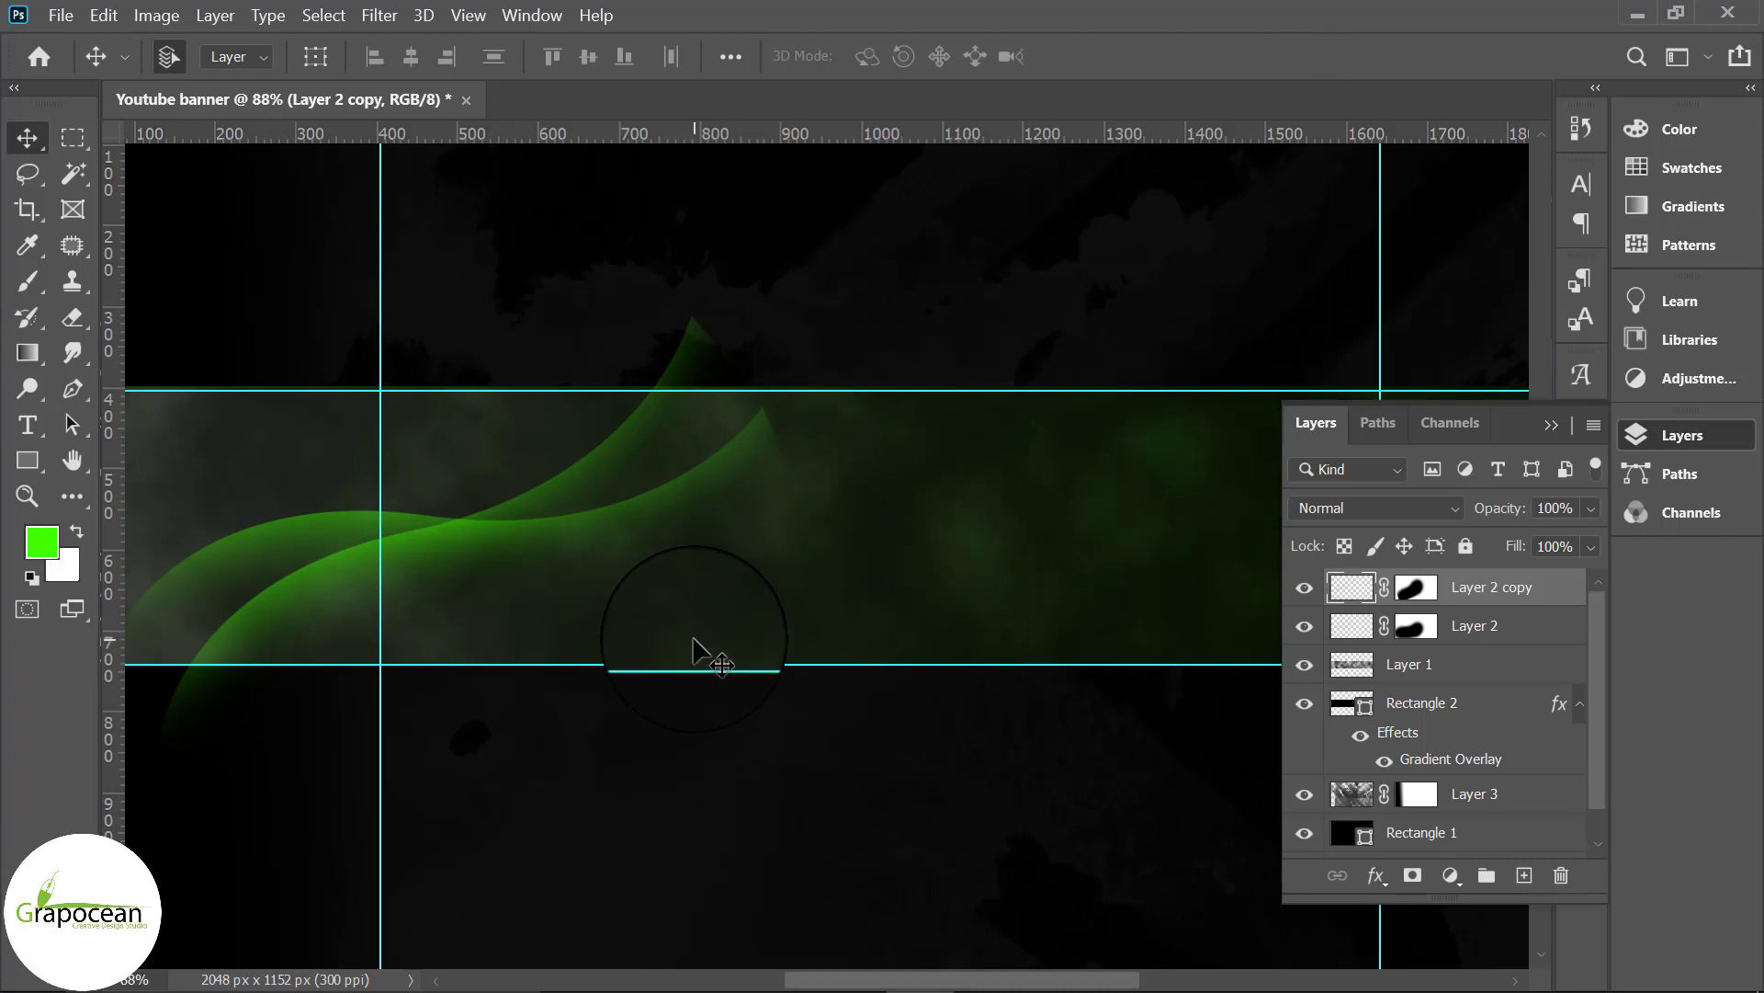
# Step: Paint white with a 400 px brush on the Layer 2 copy mask to reveal more of its curve
pyautogui.click(28, 282)
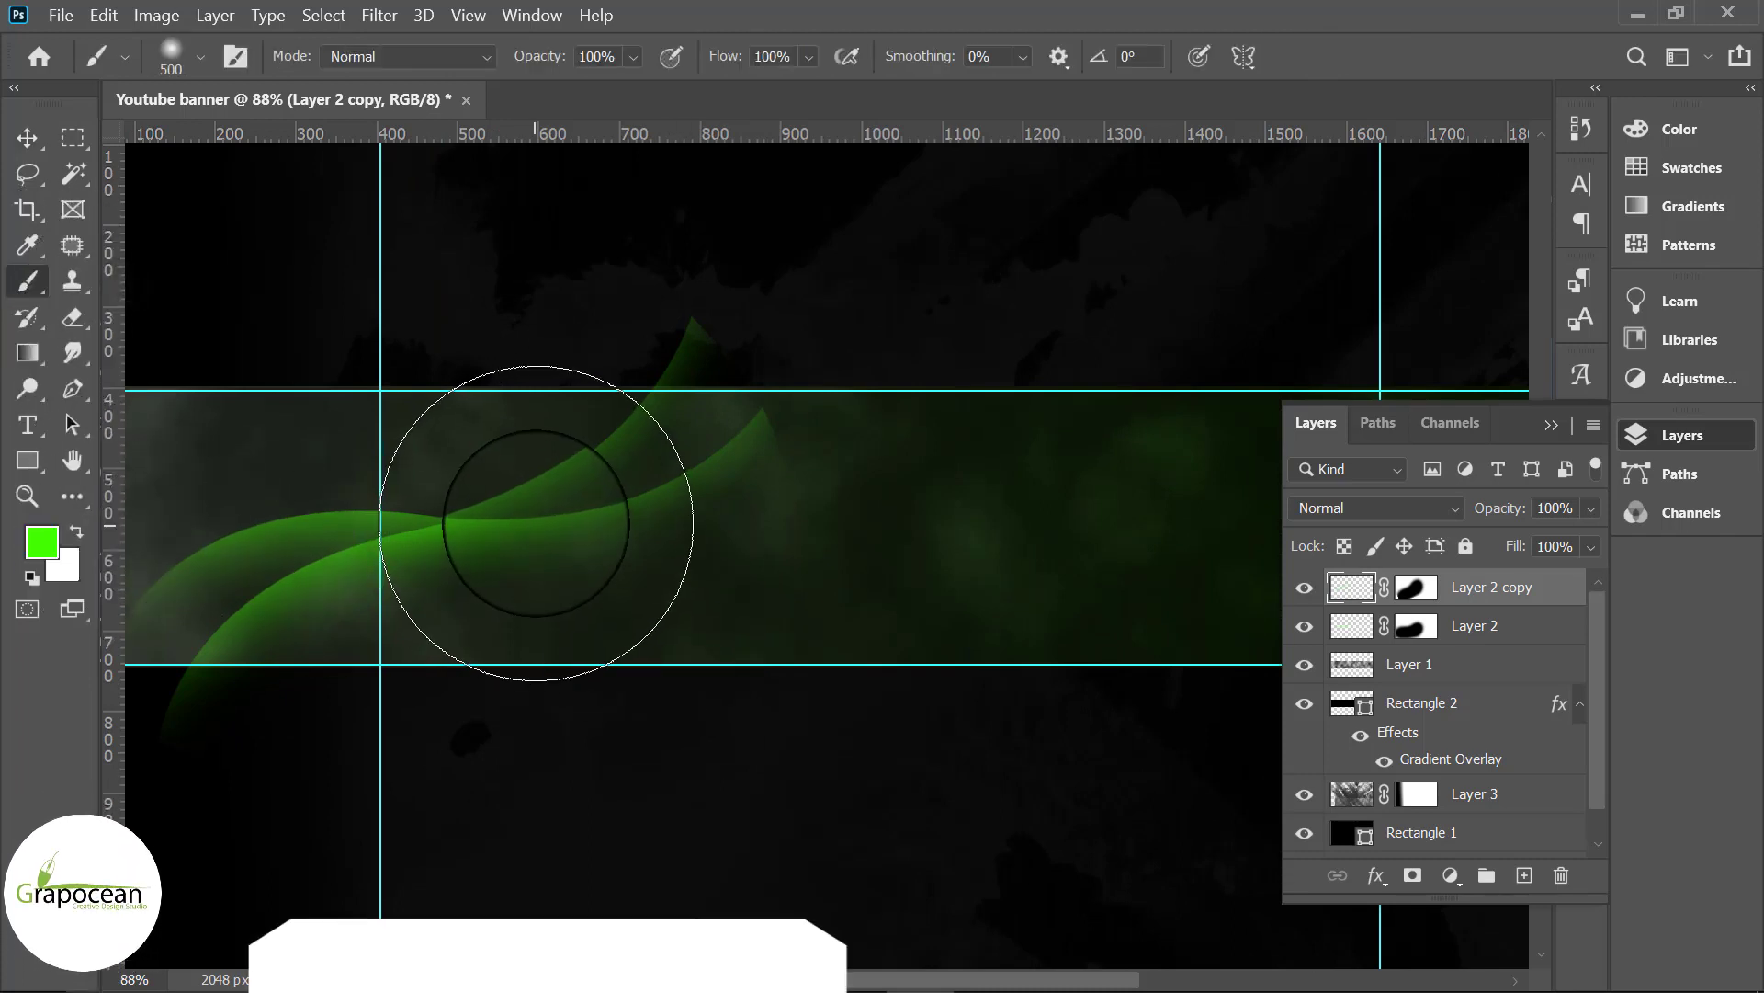
pyautogui.press('d')
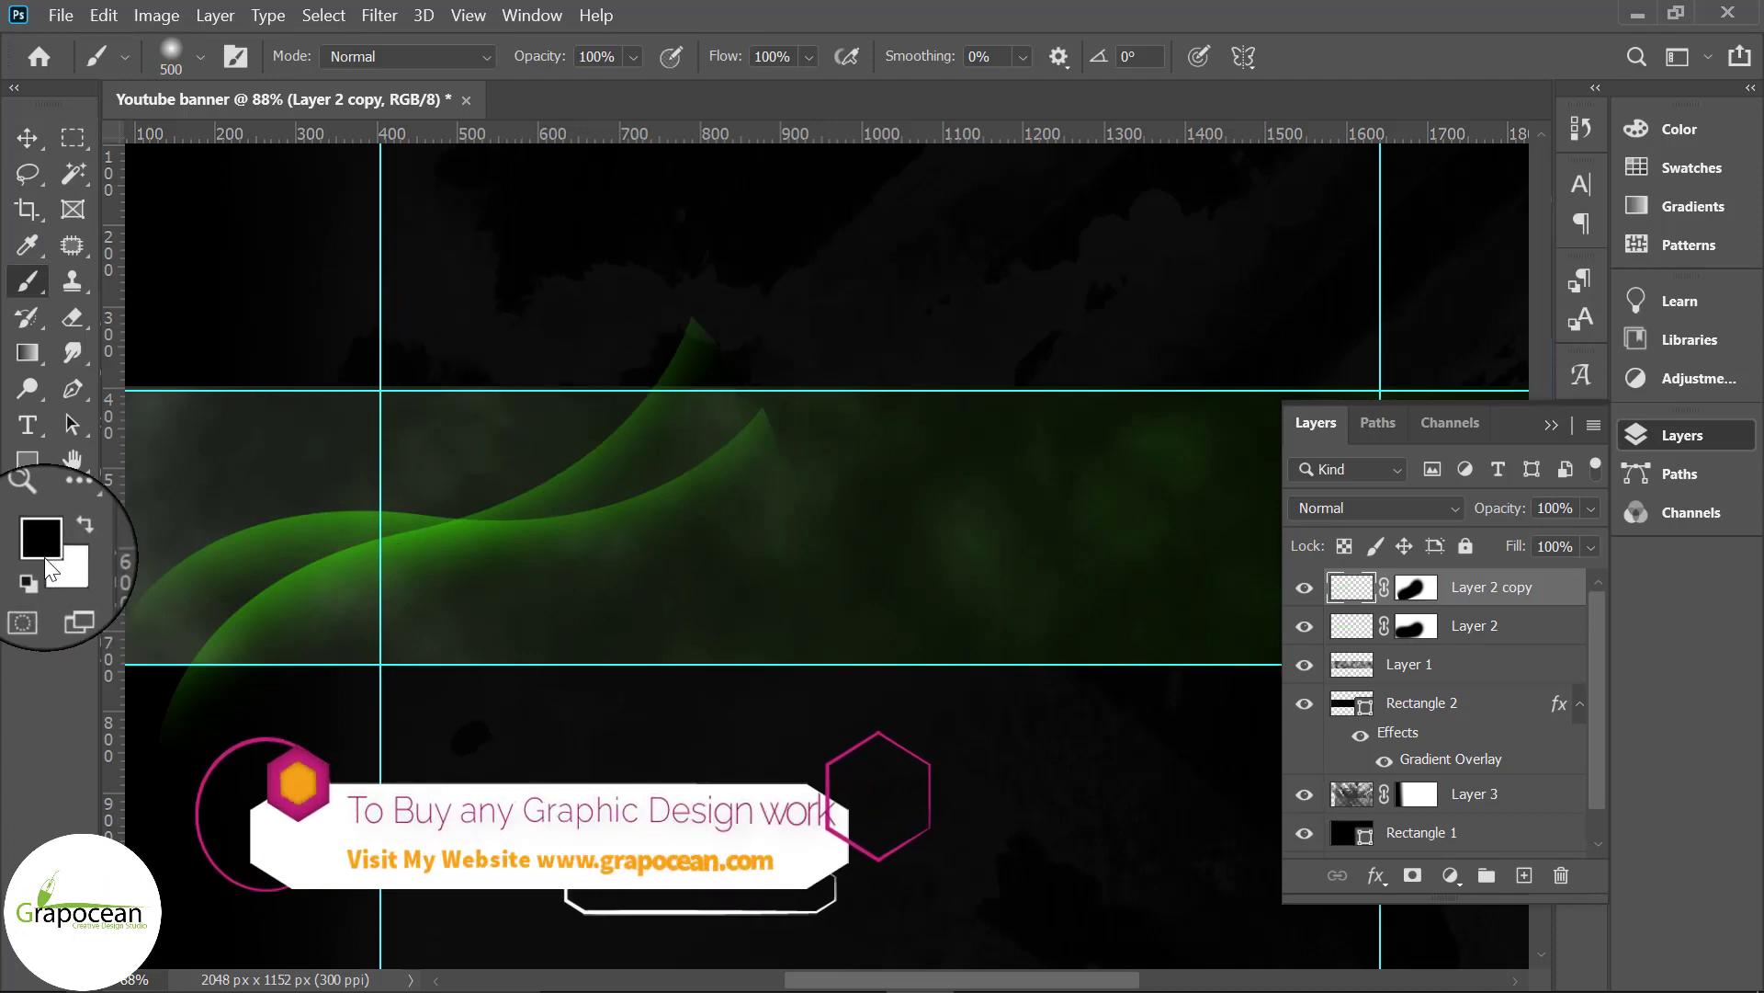
pyautogui.click(1417, 587)
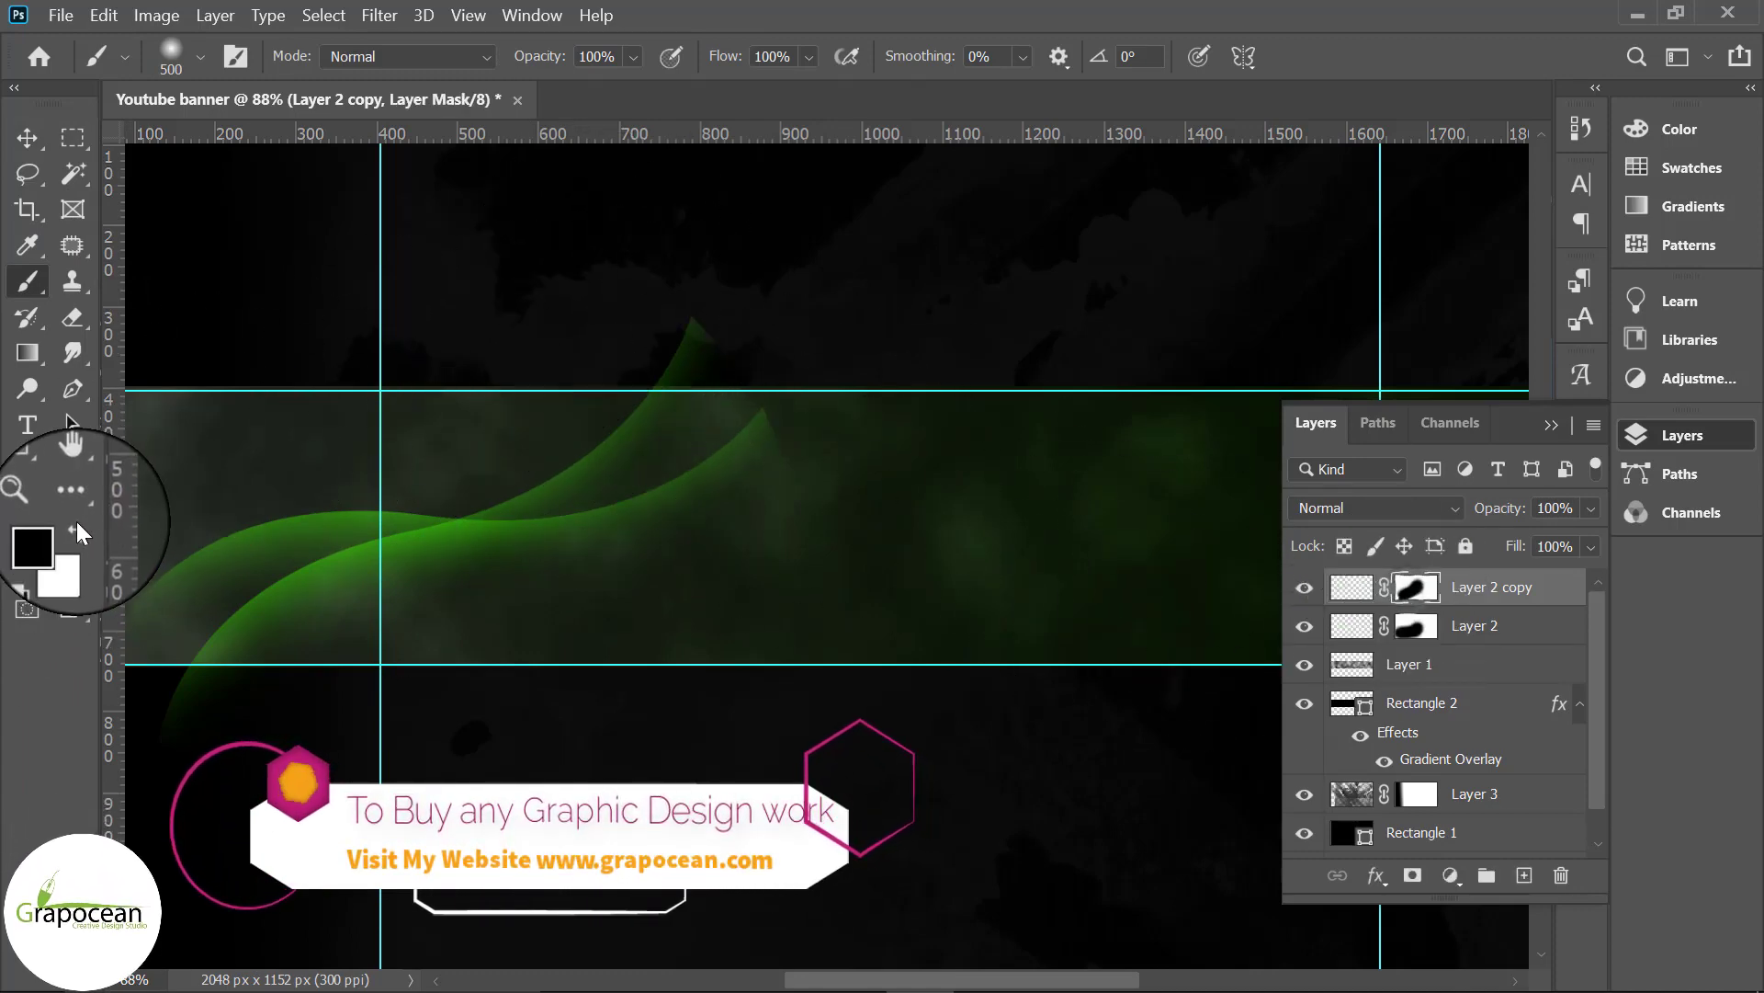
pyautogui.click(77, 530)
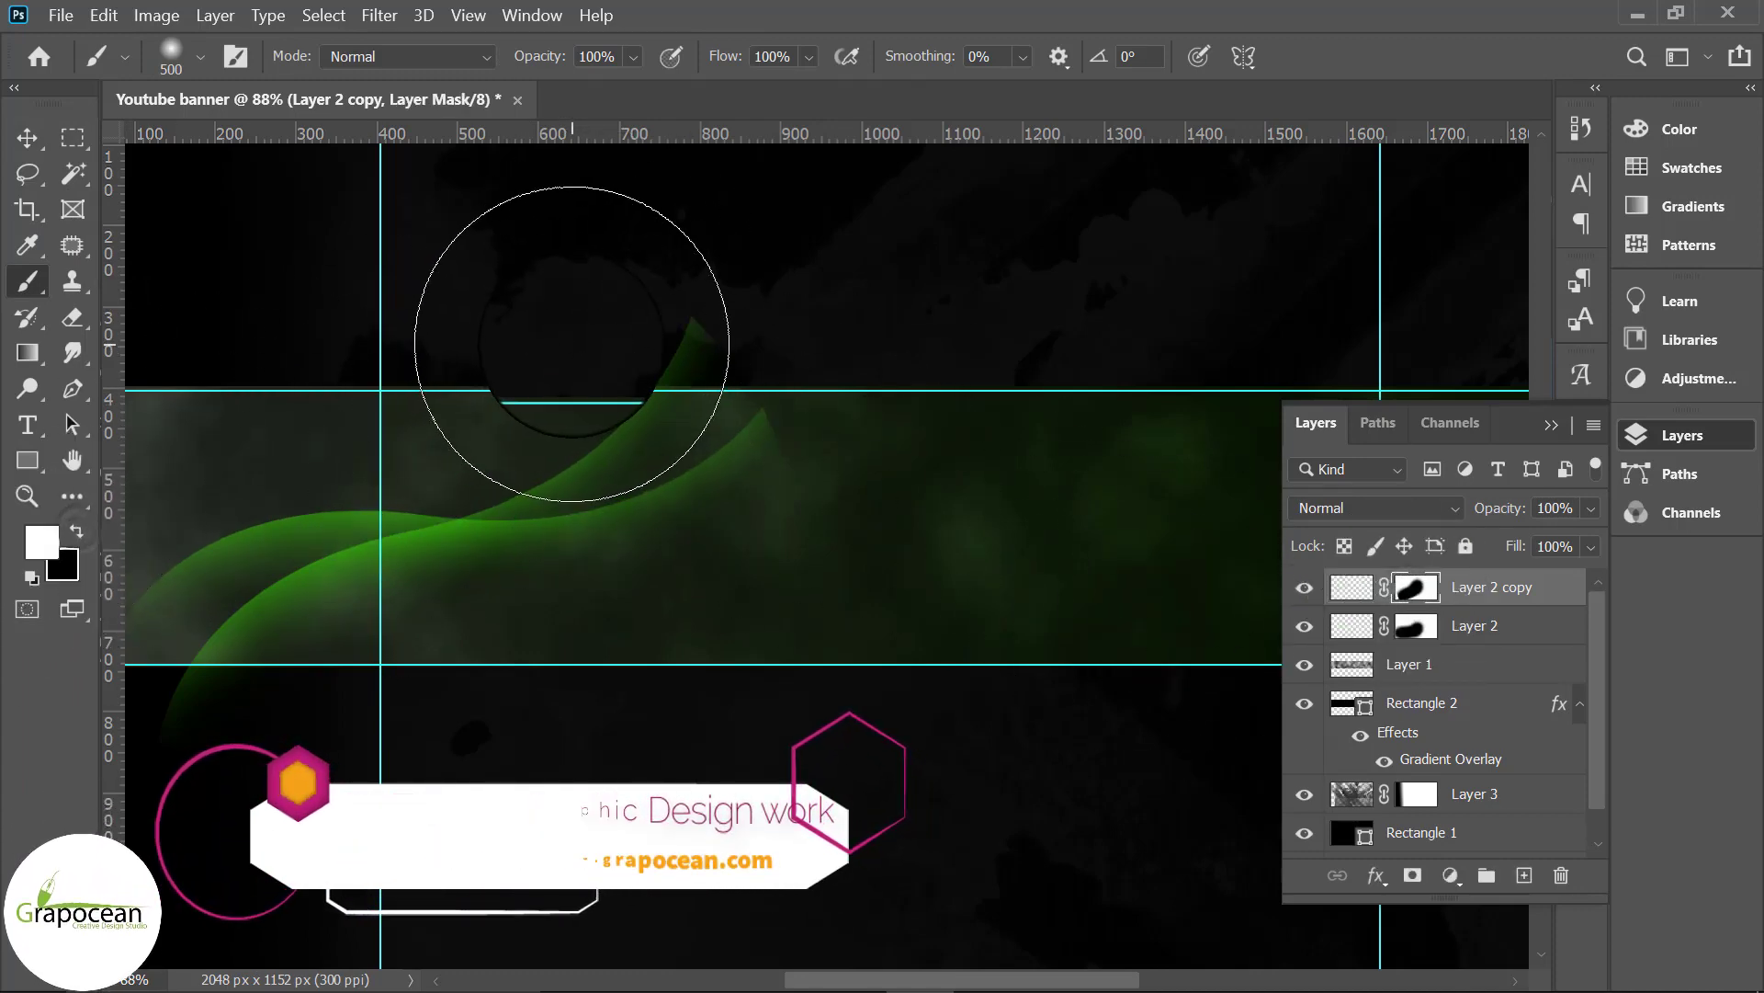
pyautogui.press('[')
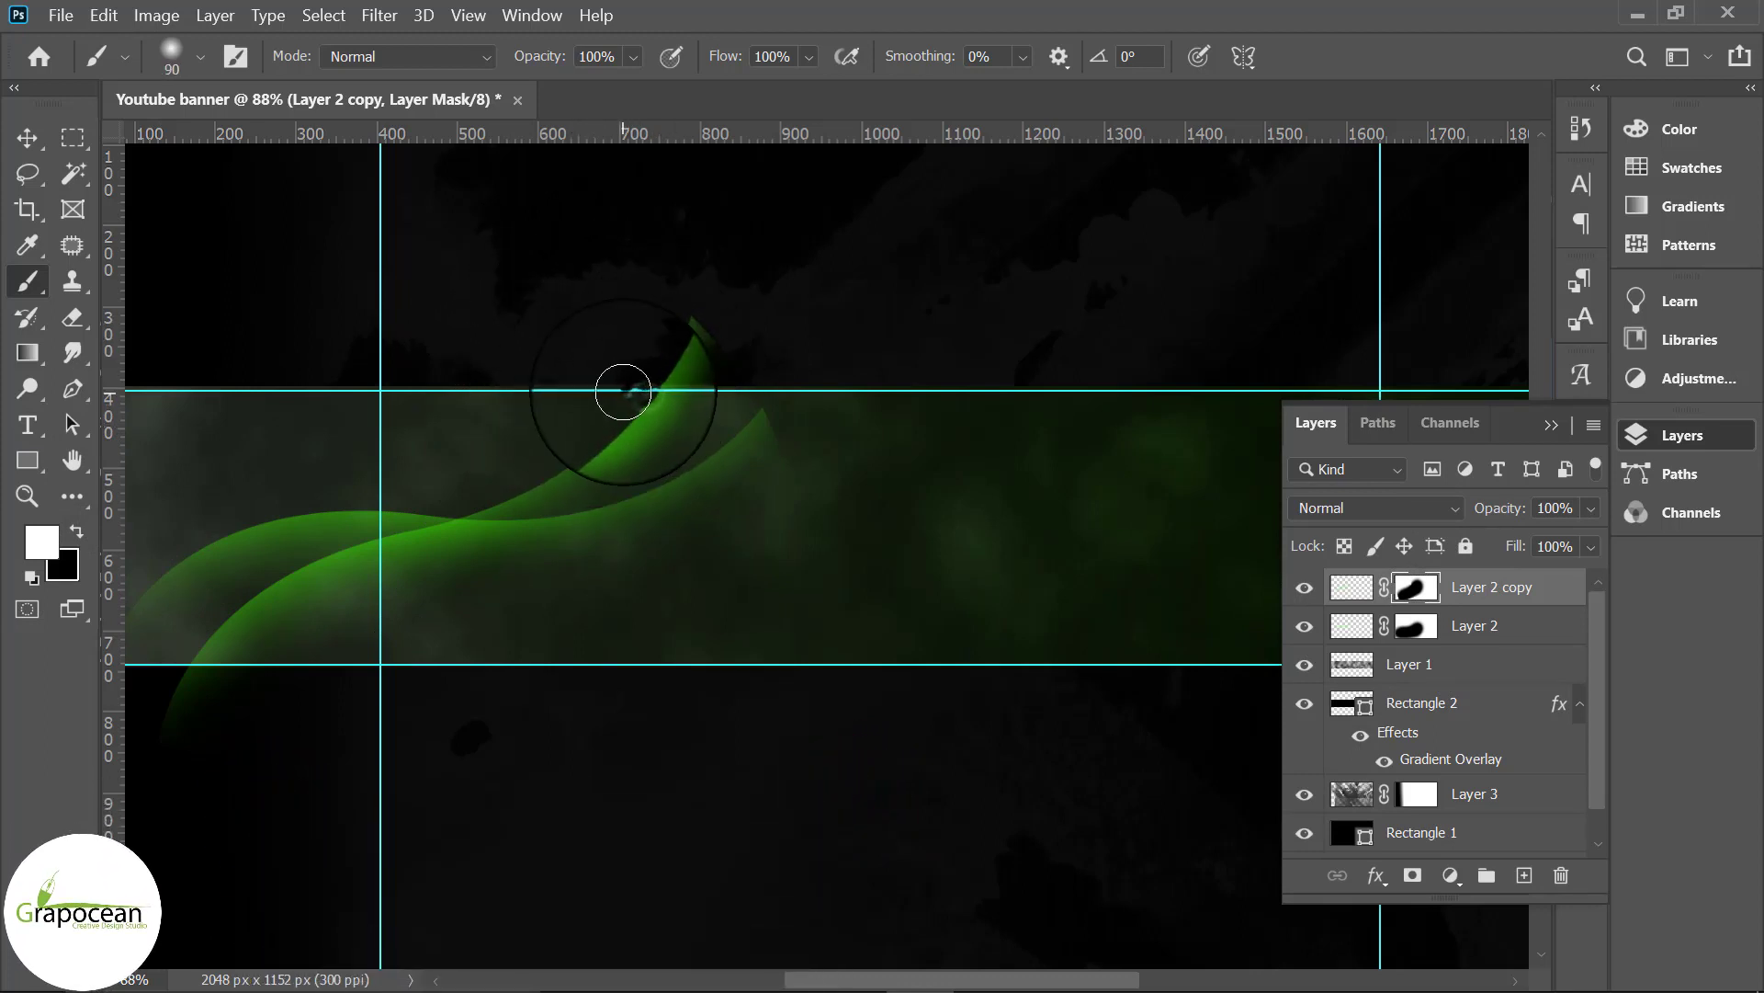
pyautogui.moveTo(623, 392)
pyautogui.mouseDown()
pyautogui.moveTo(492, 493)
pyautogui.moveTo(435, 498)
pyautogui.mouseUp()
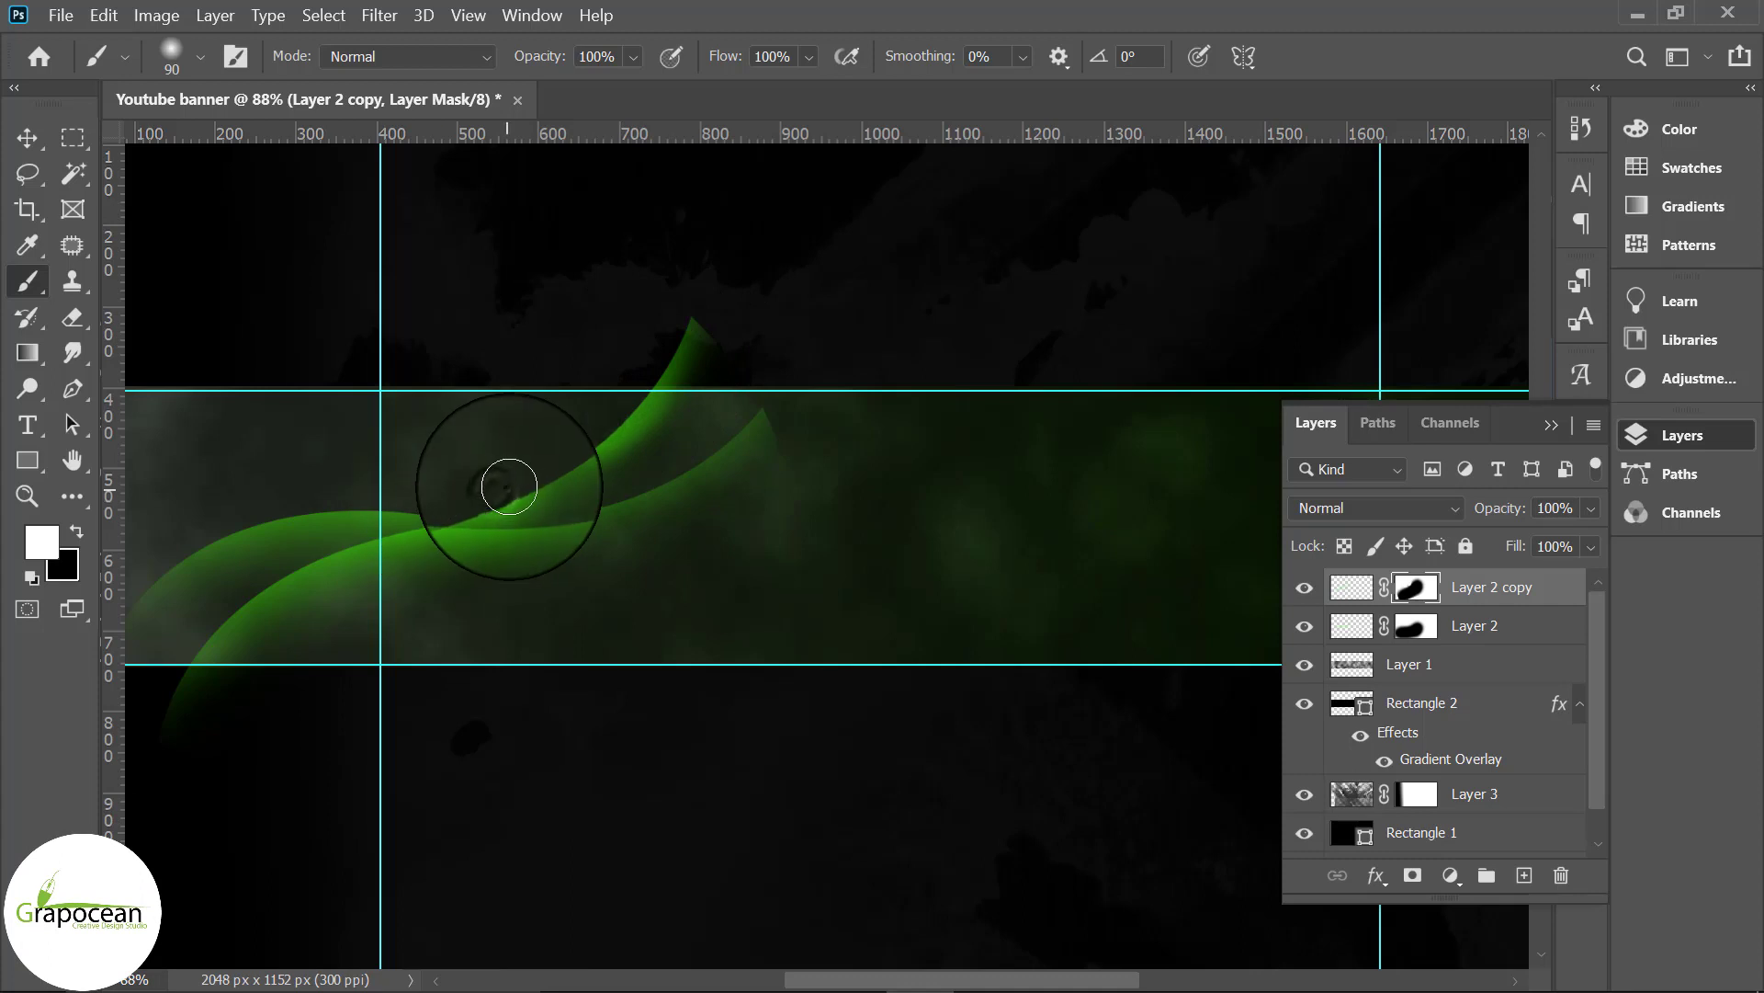
# Step: Paint white on the Layer 2 mask to restore the lower green curve's hidden parts
pyautogui.scroll(-3, 899, 611)
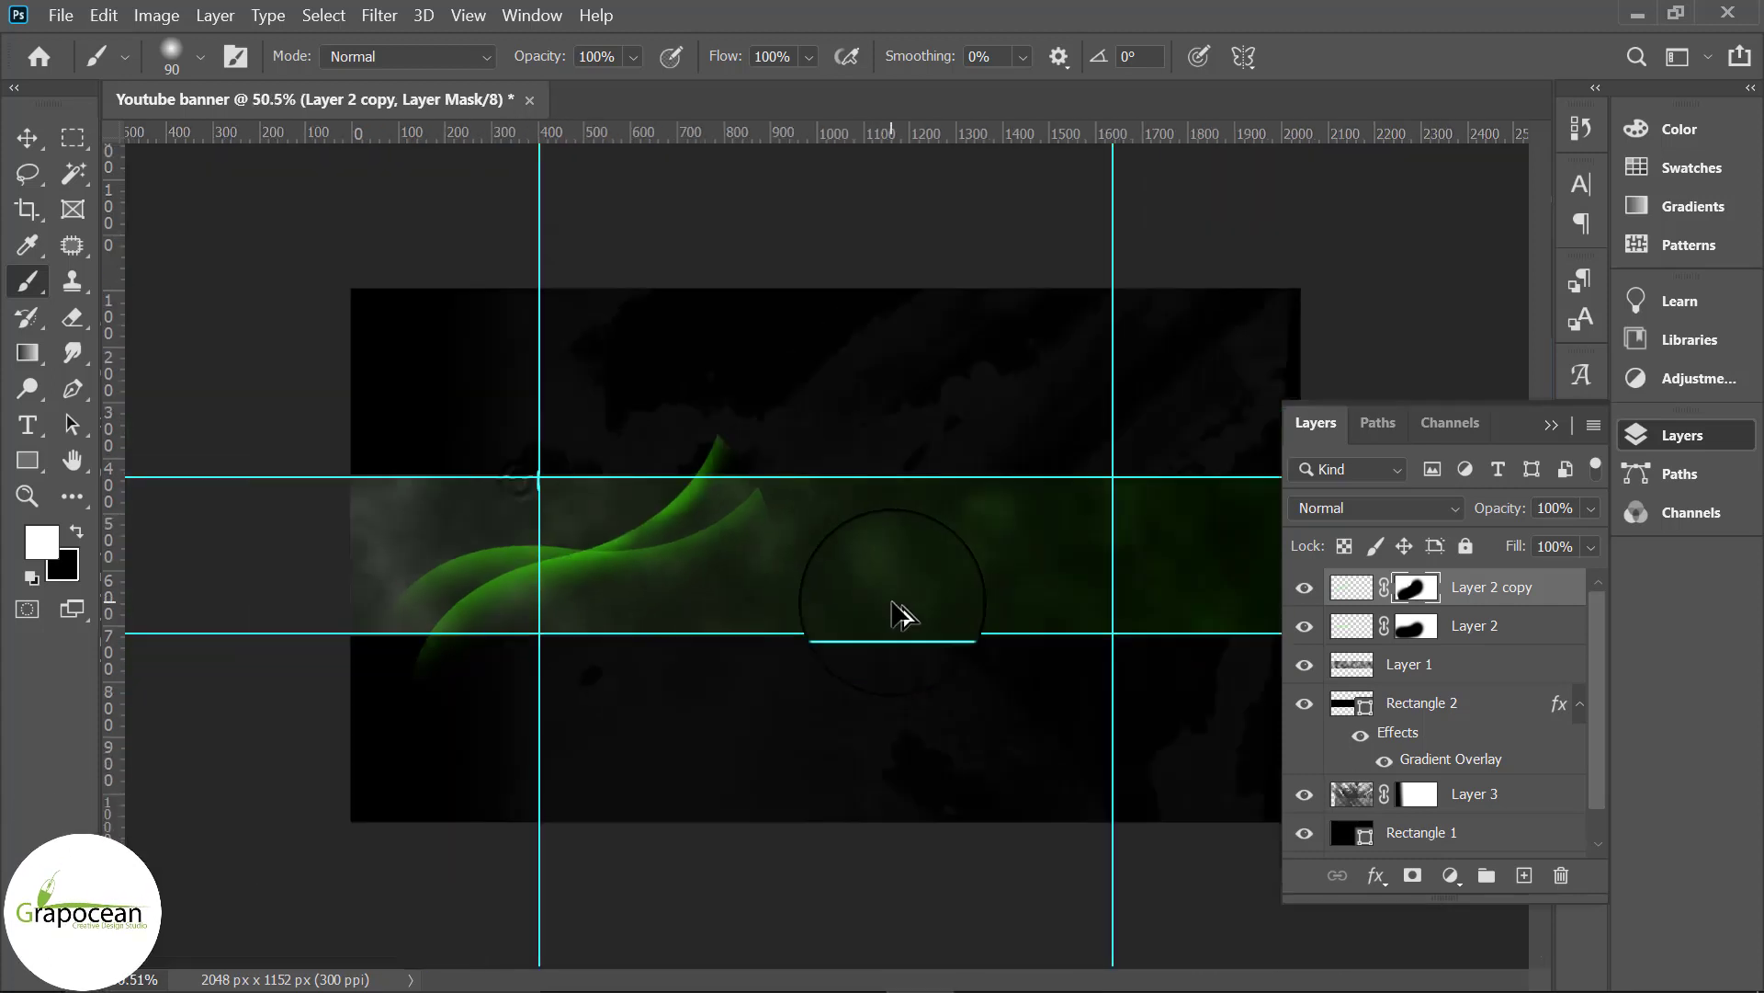
pyautogui.scroll(4, 496, 584)
pyautogui.scroll(1, 496, 584)
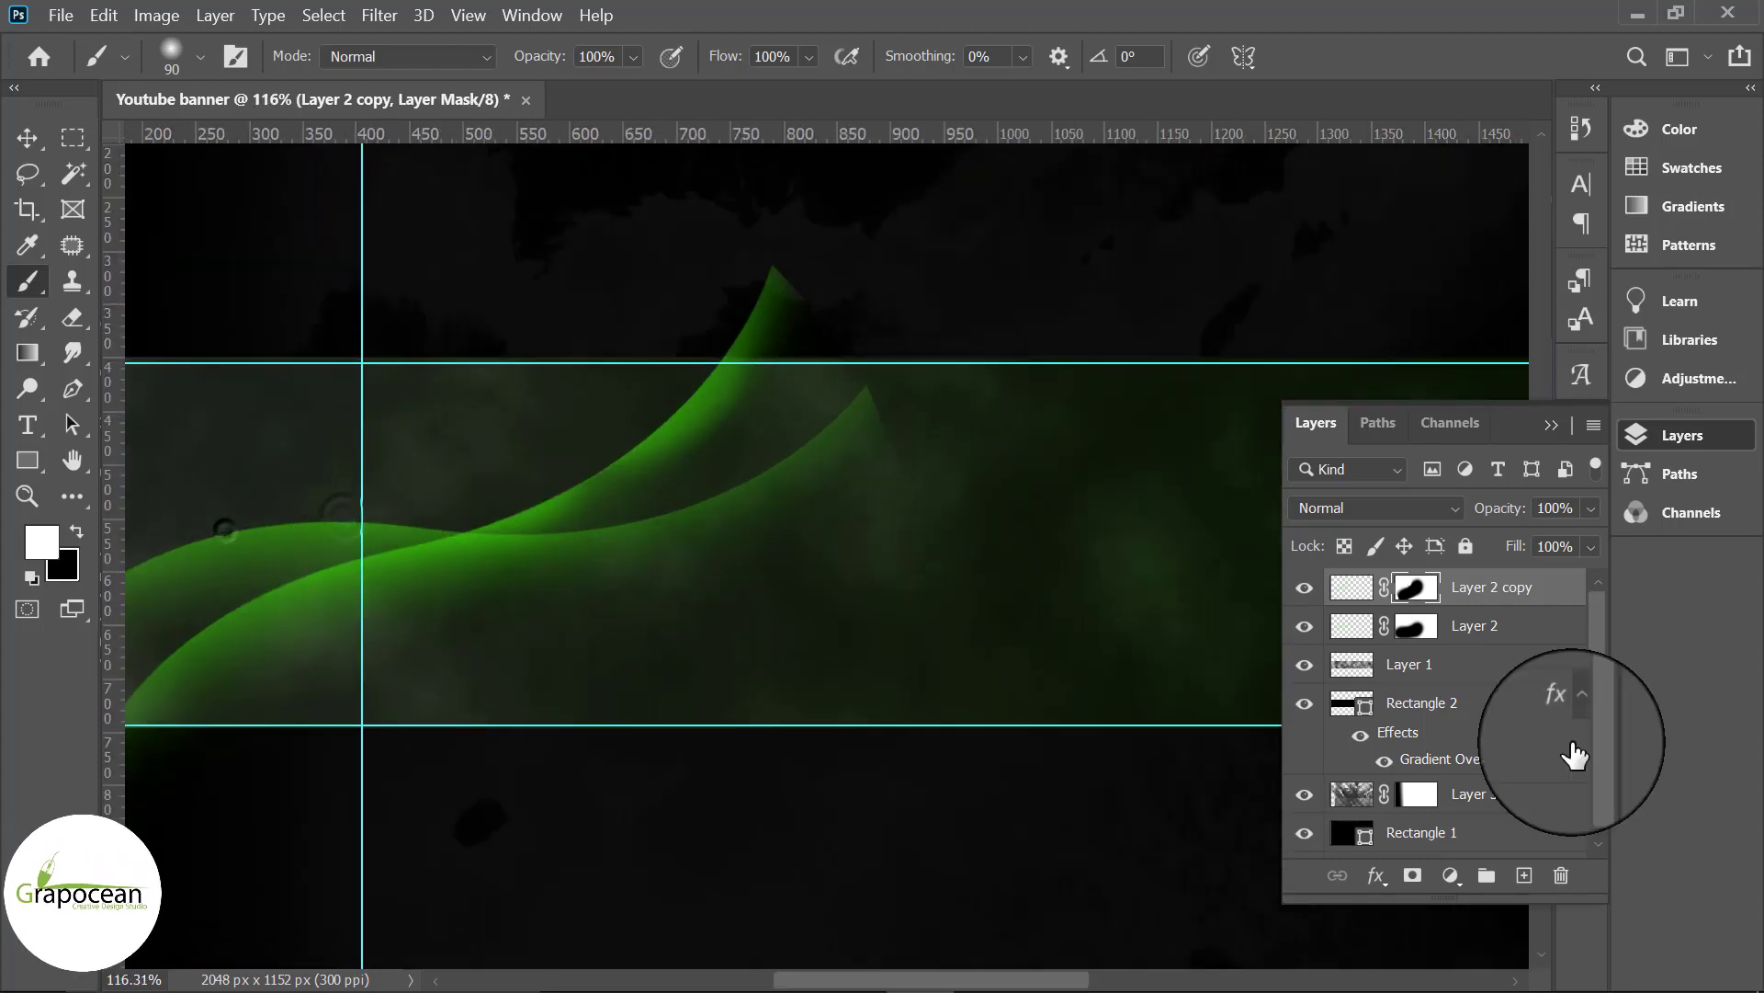
pyautogui.click(1414, 641)
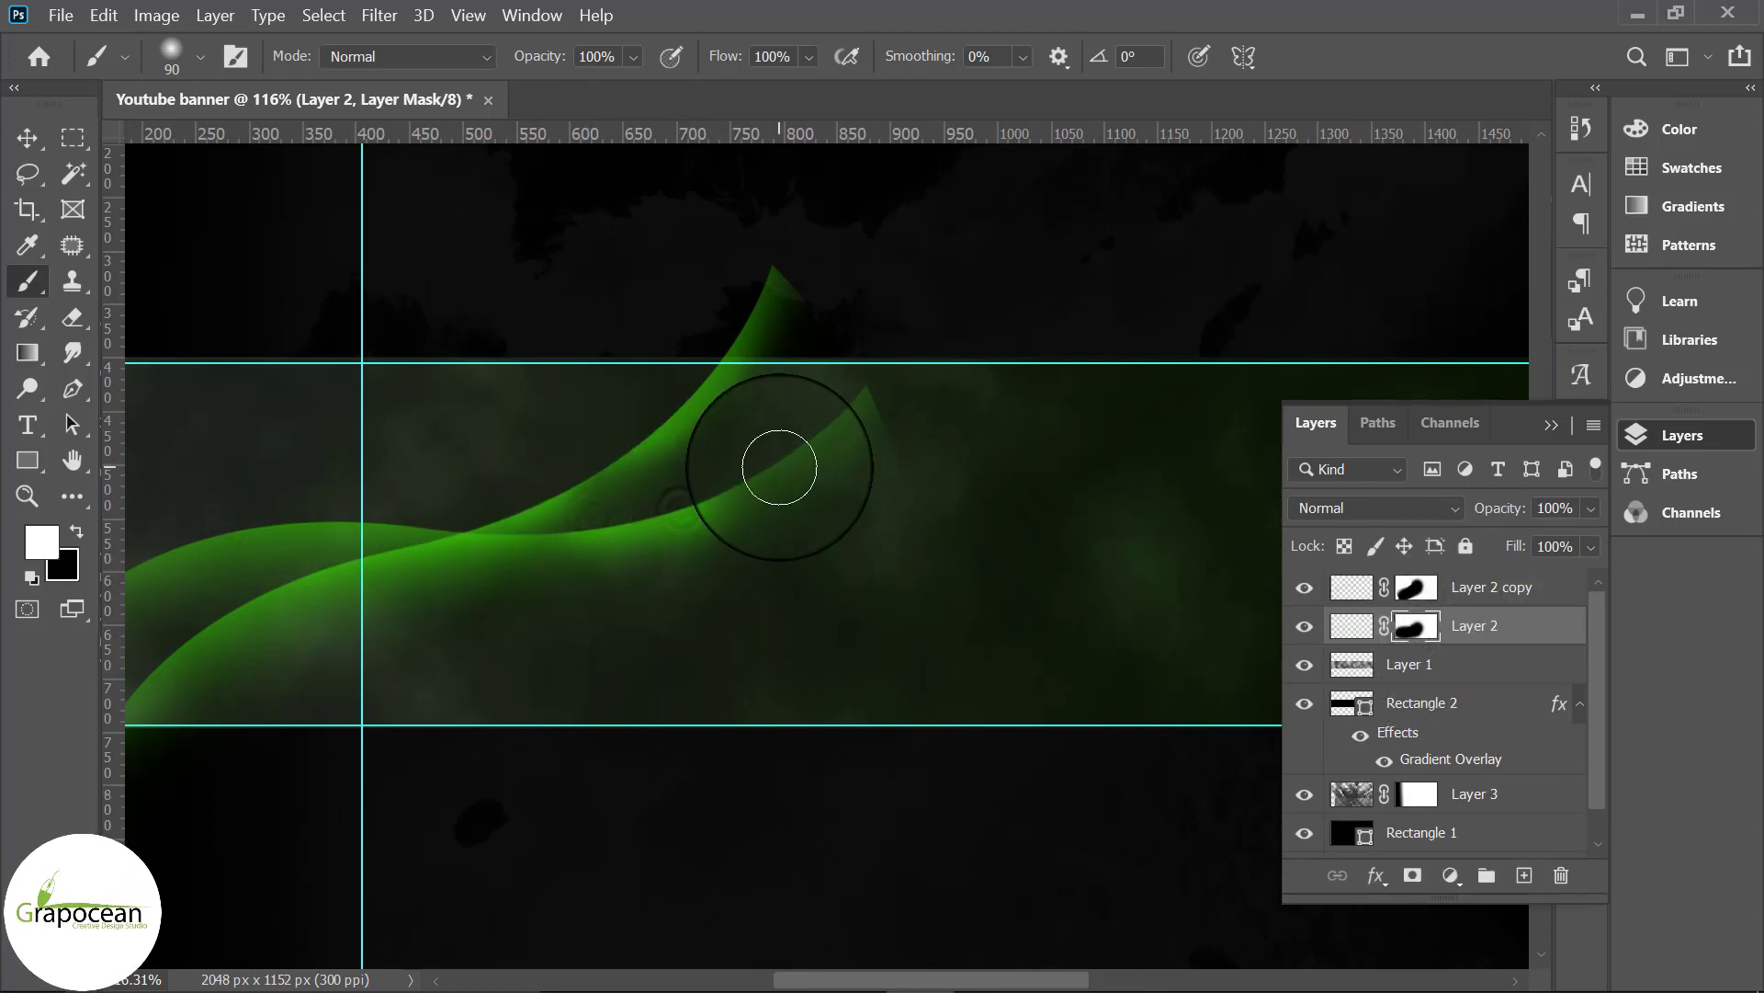
pyautogui.moveTo(806, 462); pyautogui.dragTo(732, 462)
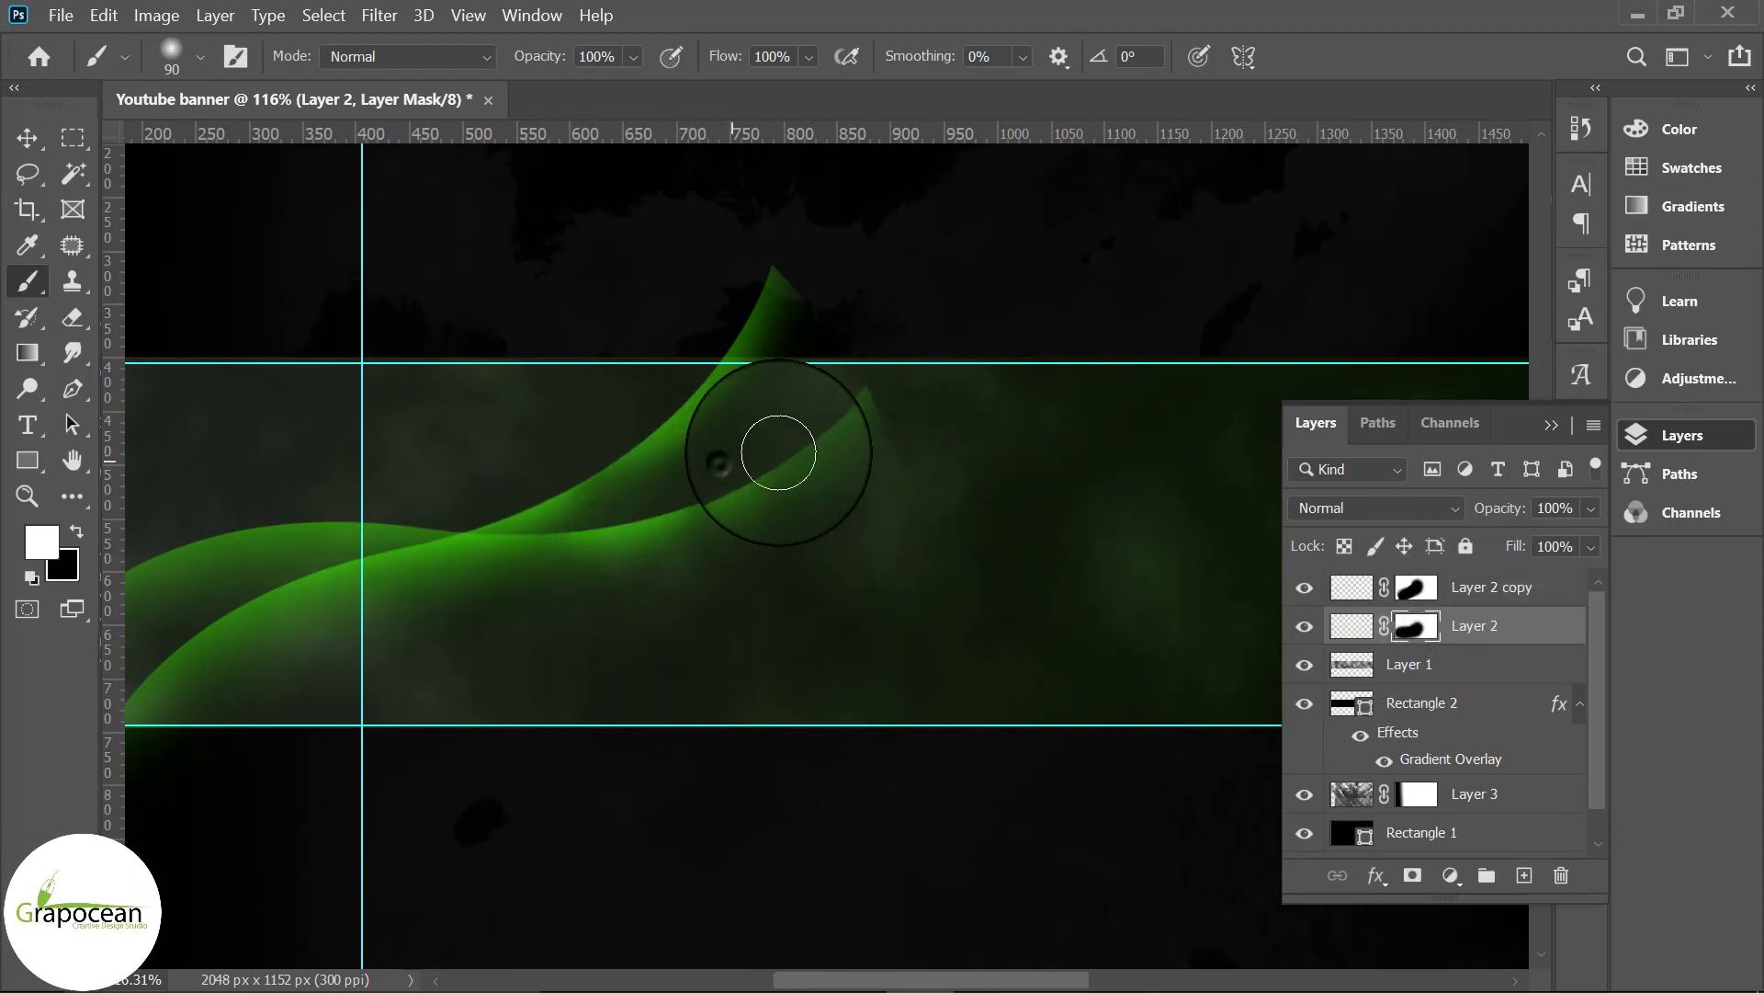
pyautogui.scroll(-3, 644, 612)
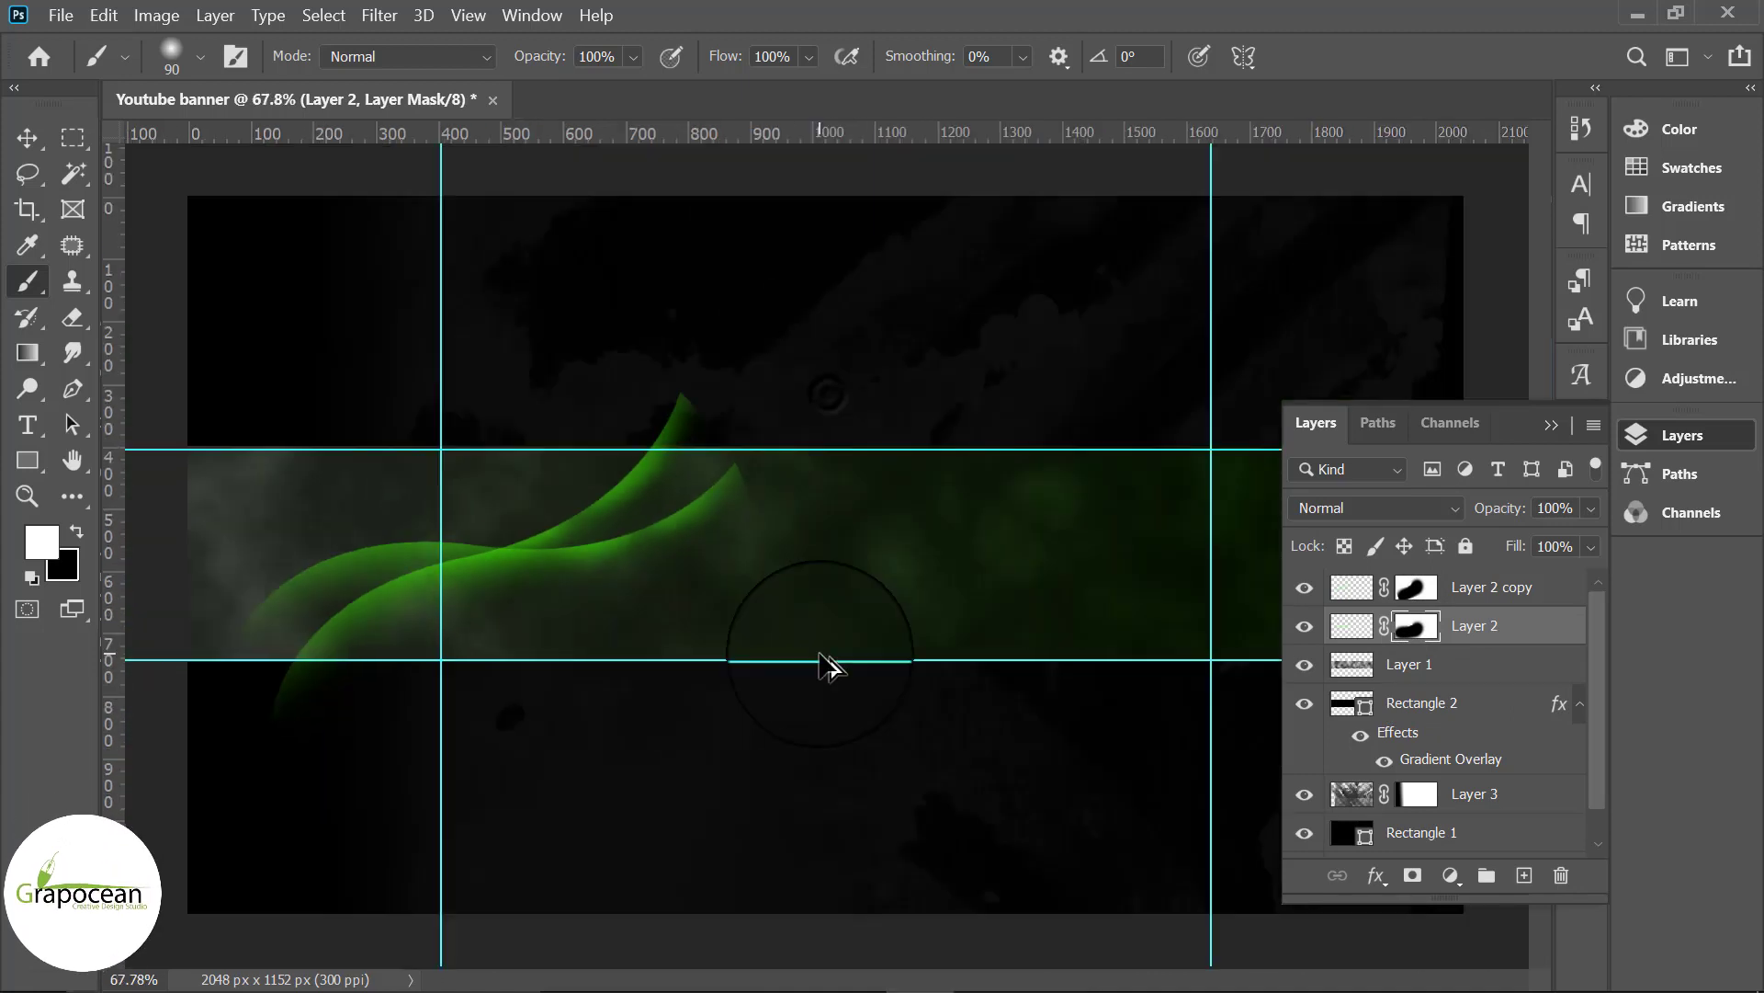
pyautogui.scroll(2, 325, 606)
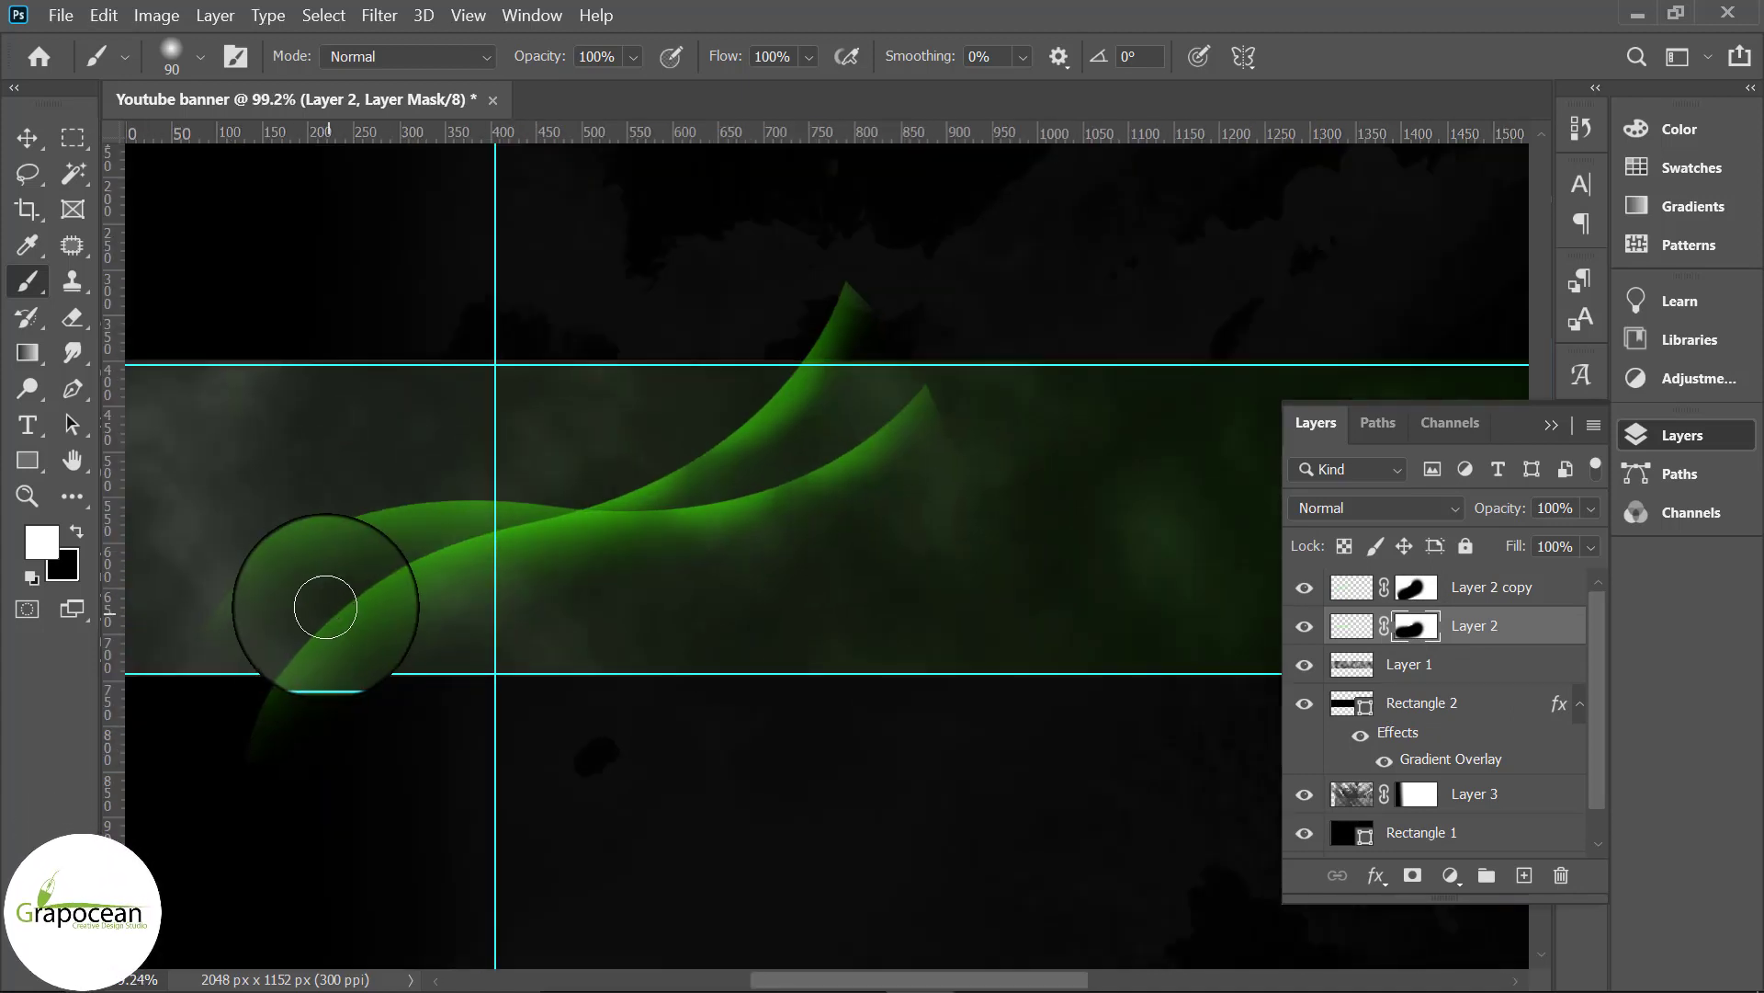
pyautogui.click(311, 550)
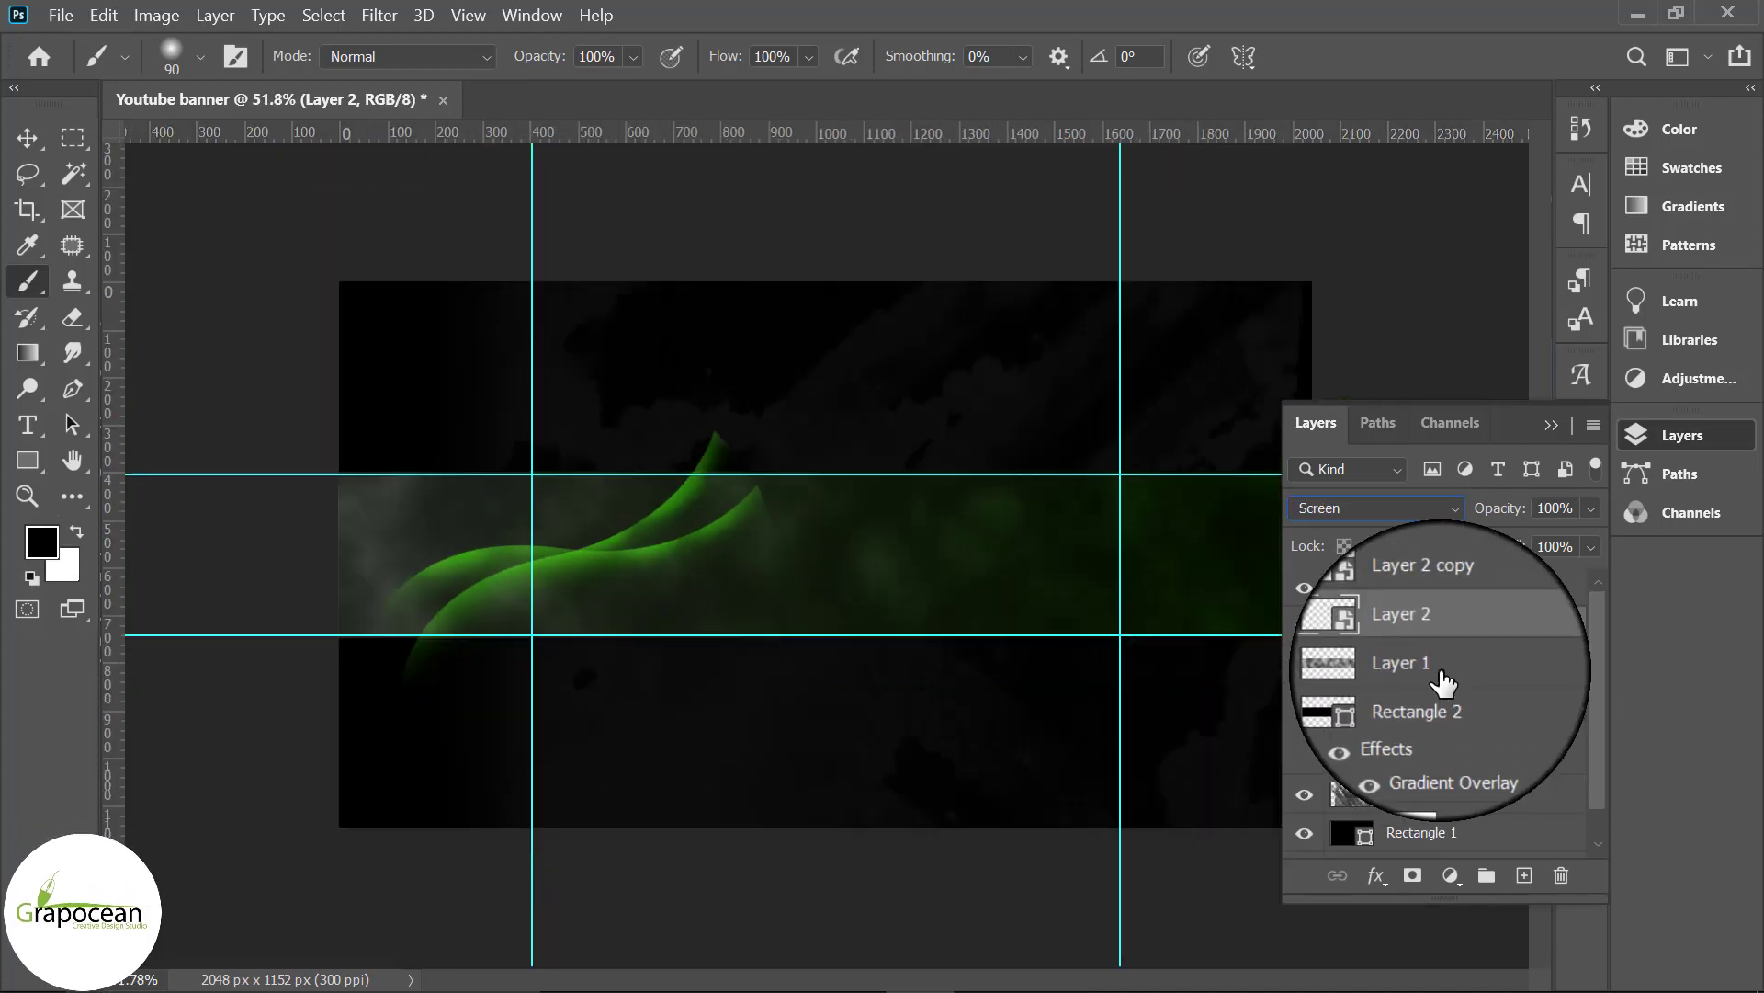
# Step: Add a new layer above Layer 1 and pick bright green as the colour
pyautogui.click(1524, 875)
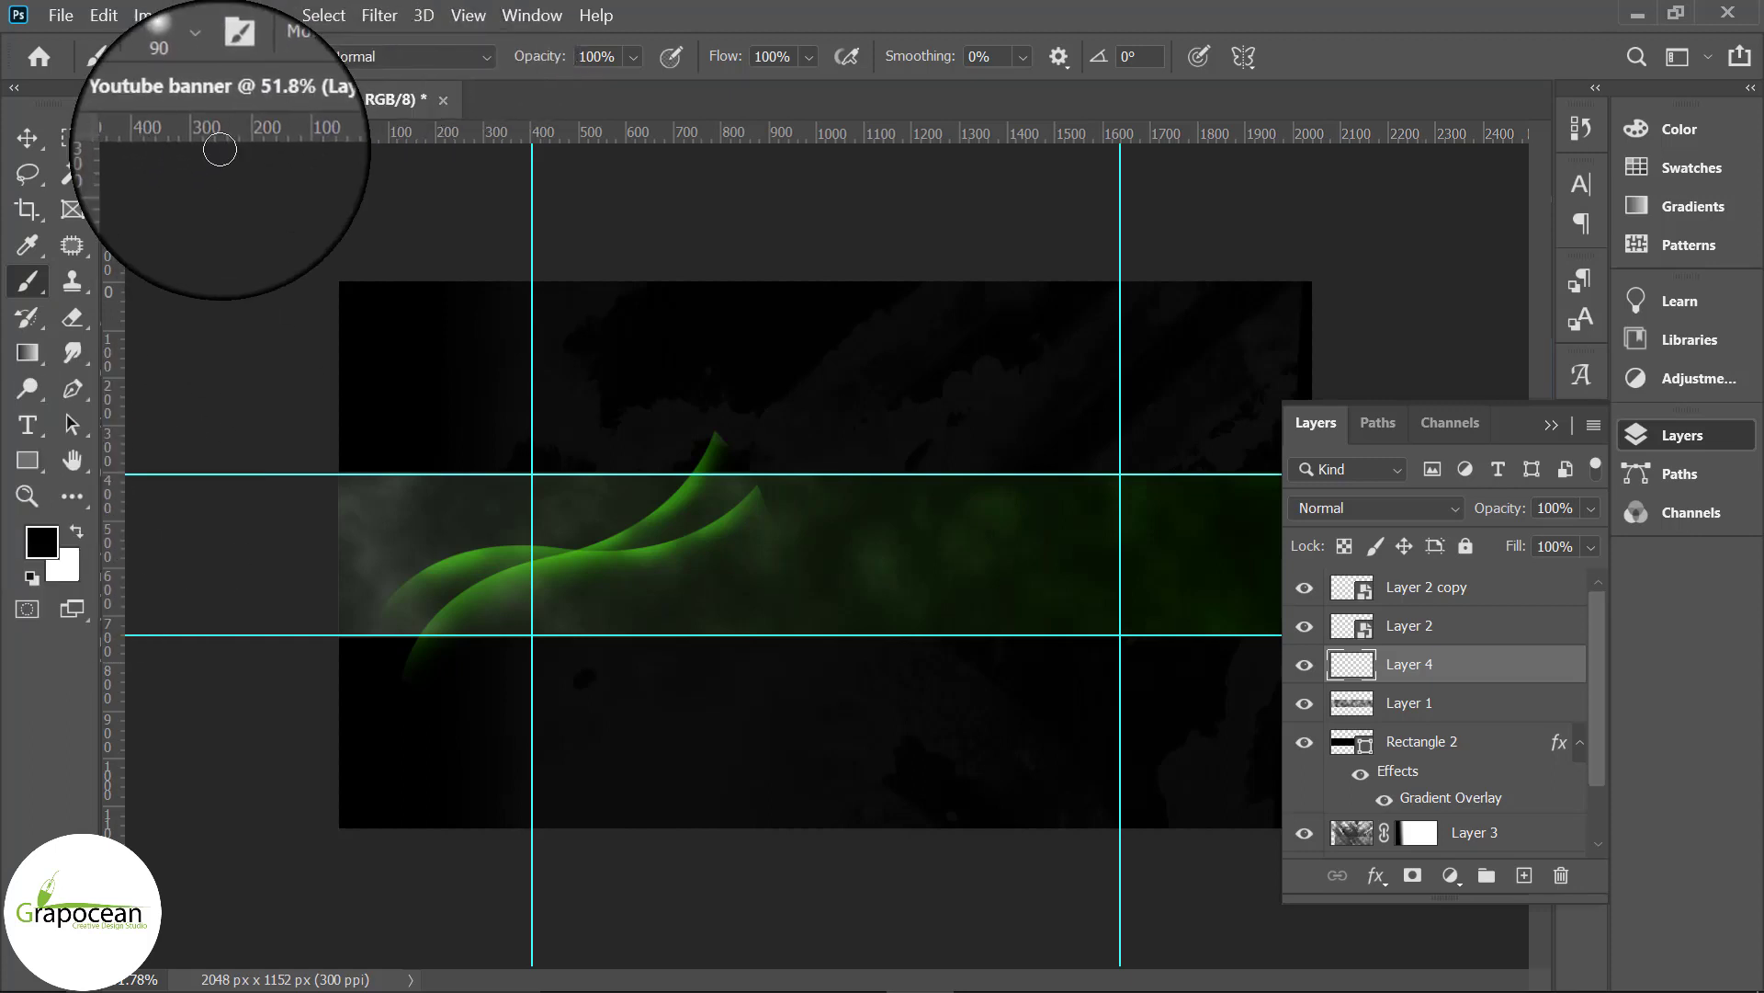
pyautogui.rightClick(40, 475)
pyautogui.click(129, 483)
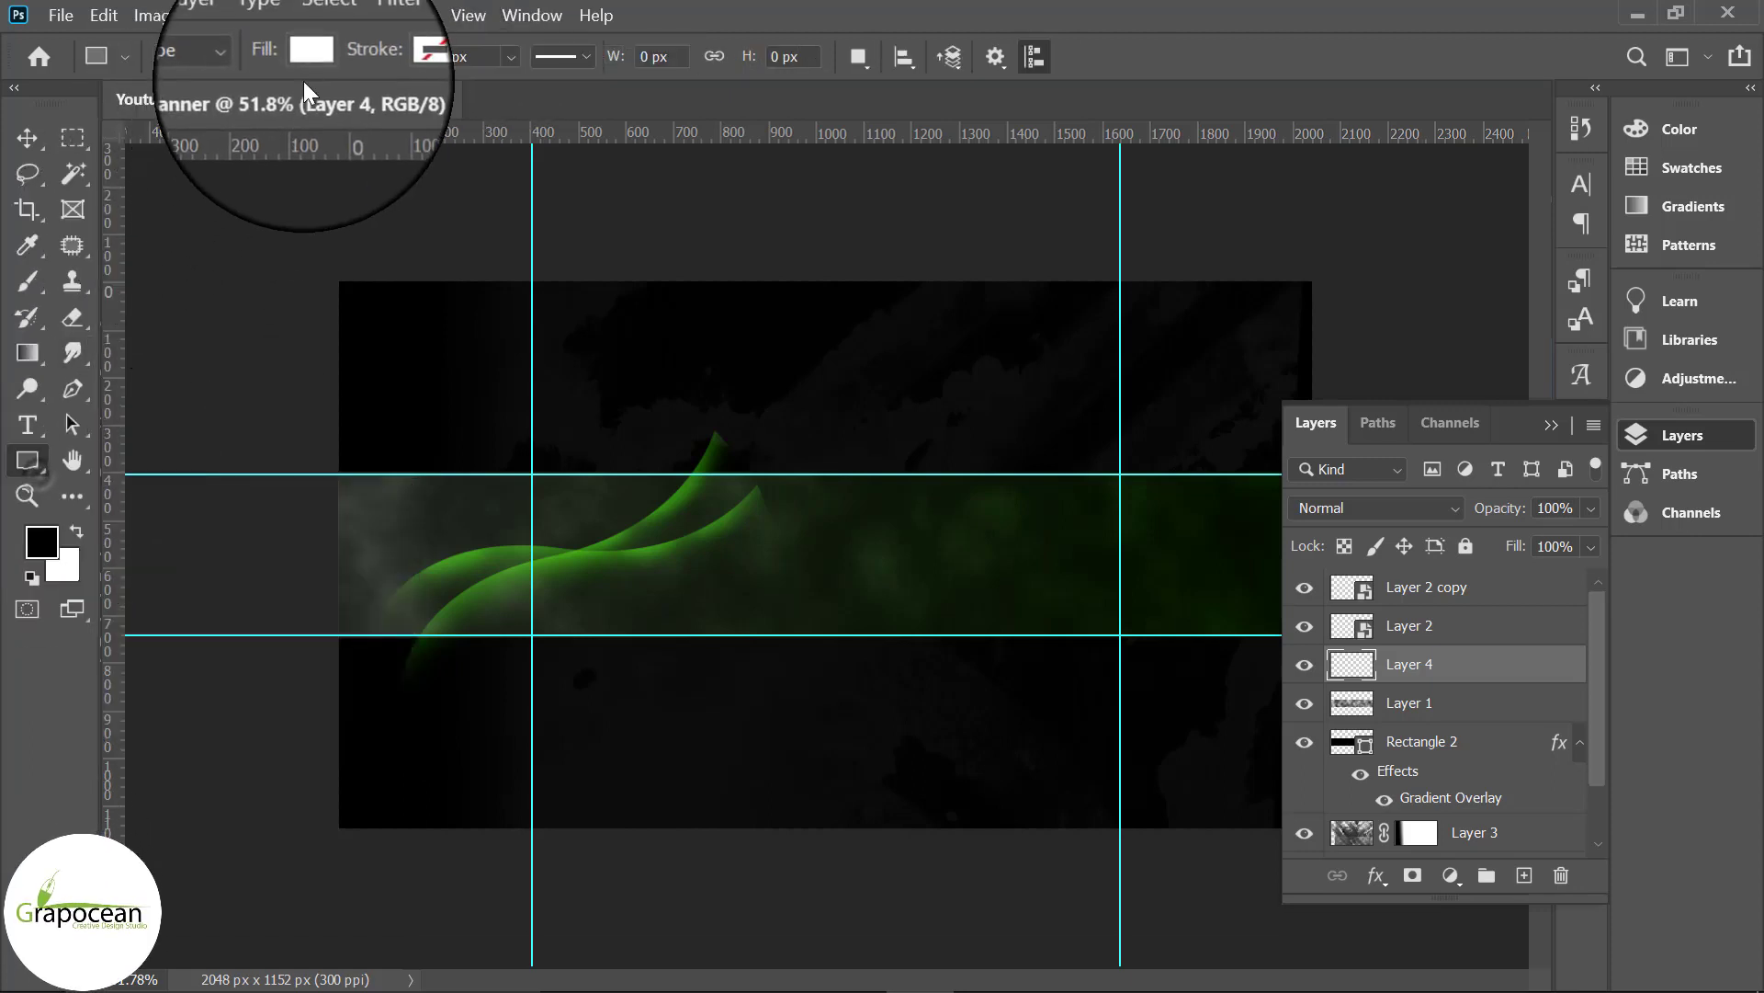
pyautogui.click(310, 57)
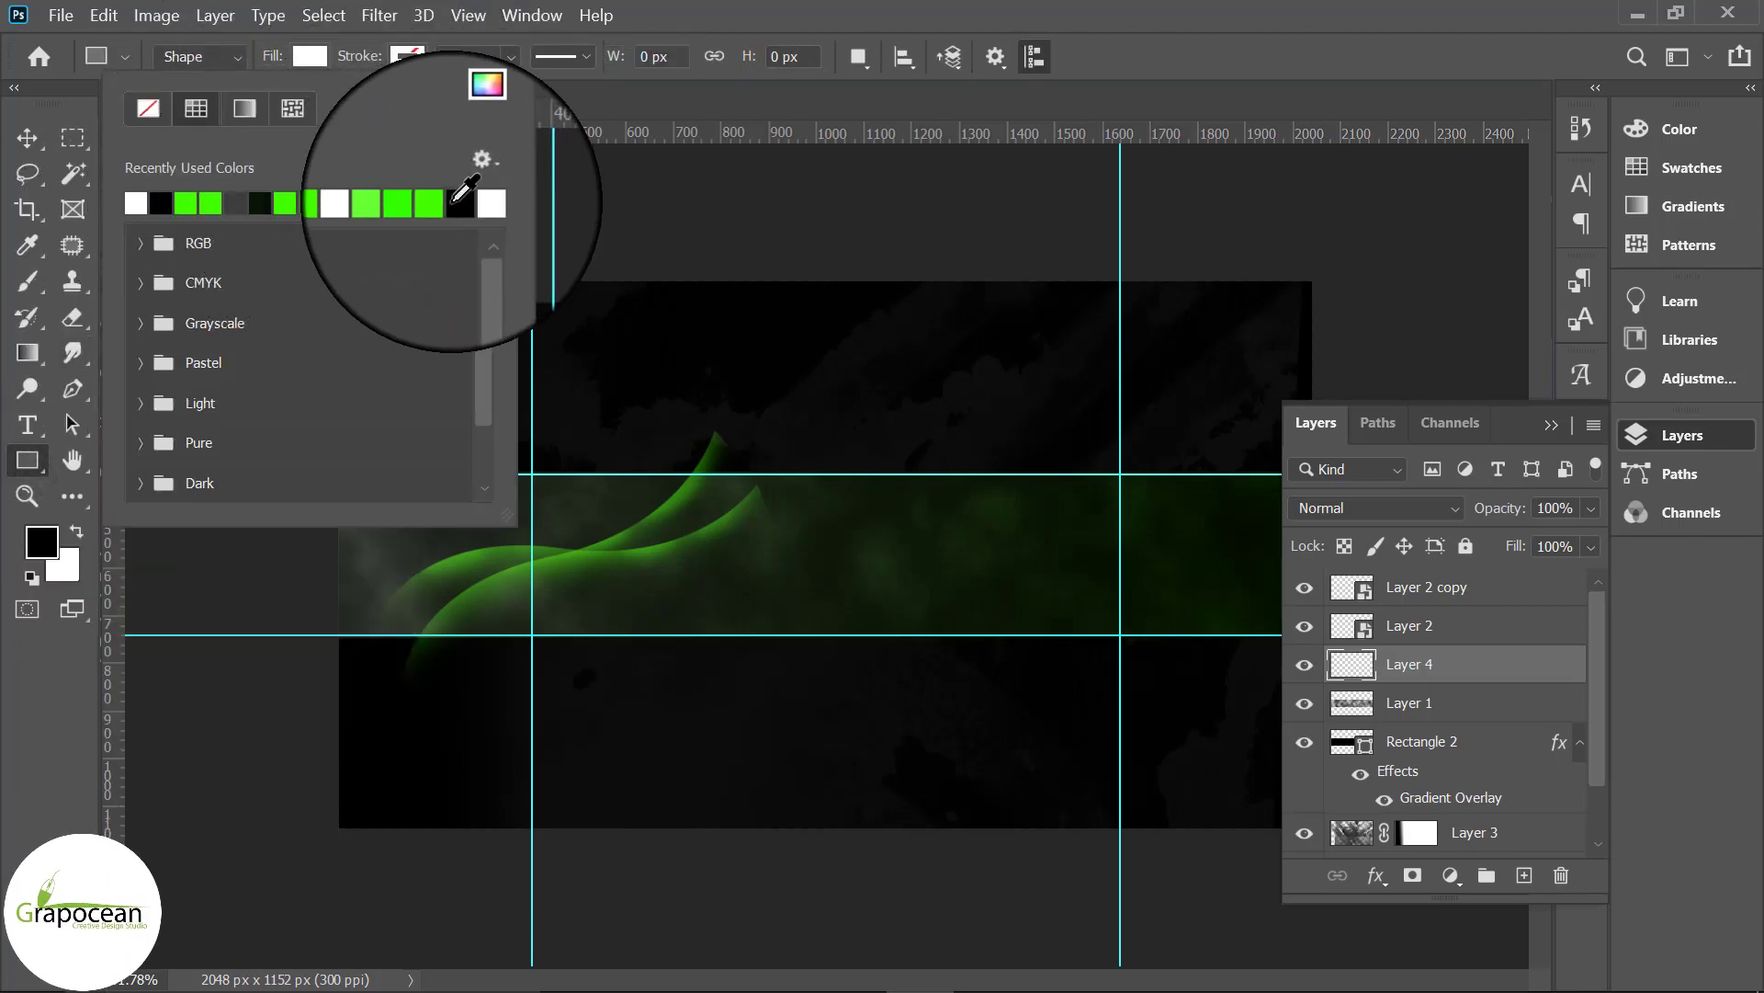
pyautogui.click(210, 203)
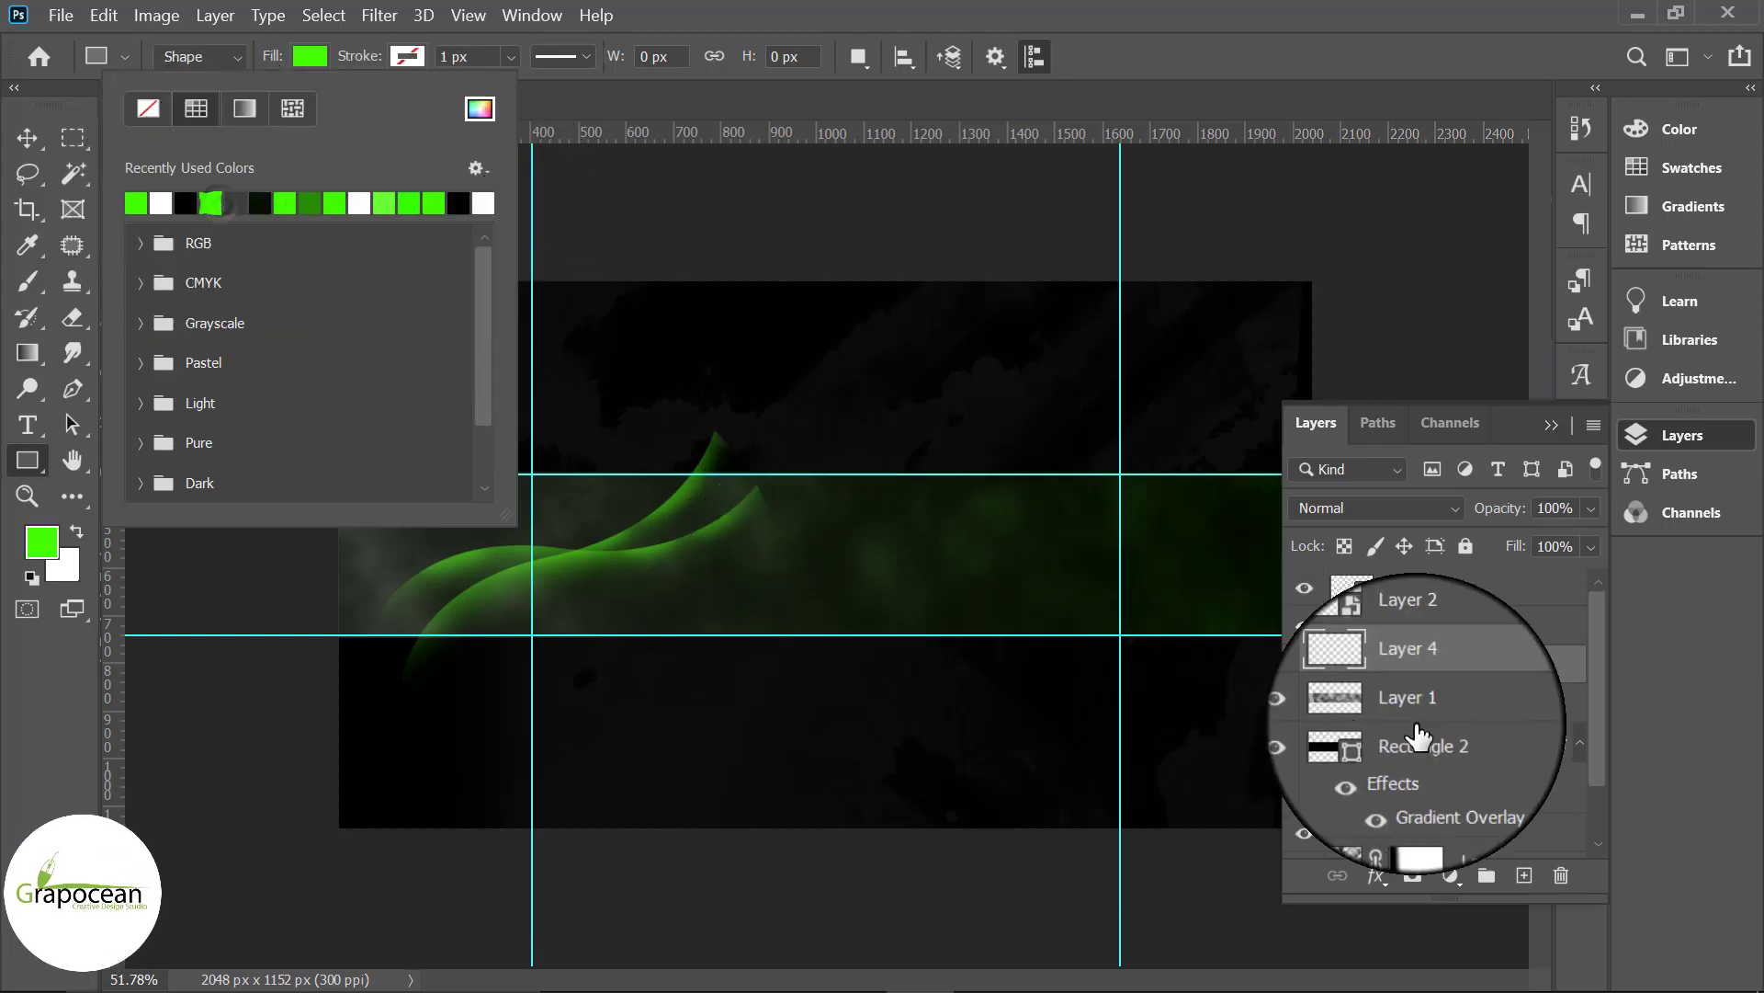
pyautogui.click(632, 599)
pyautogui.click(956, 392)
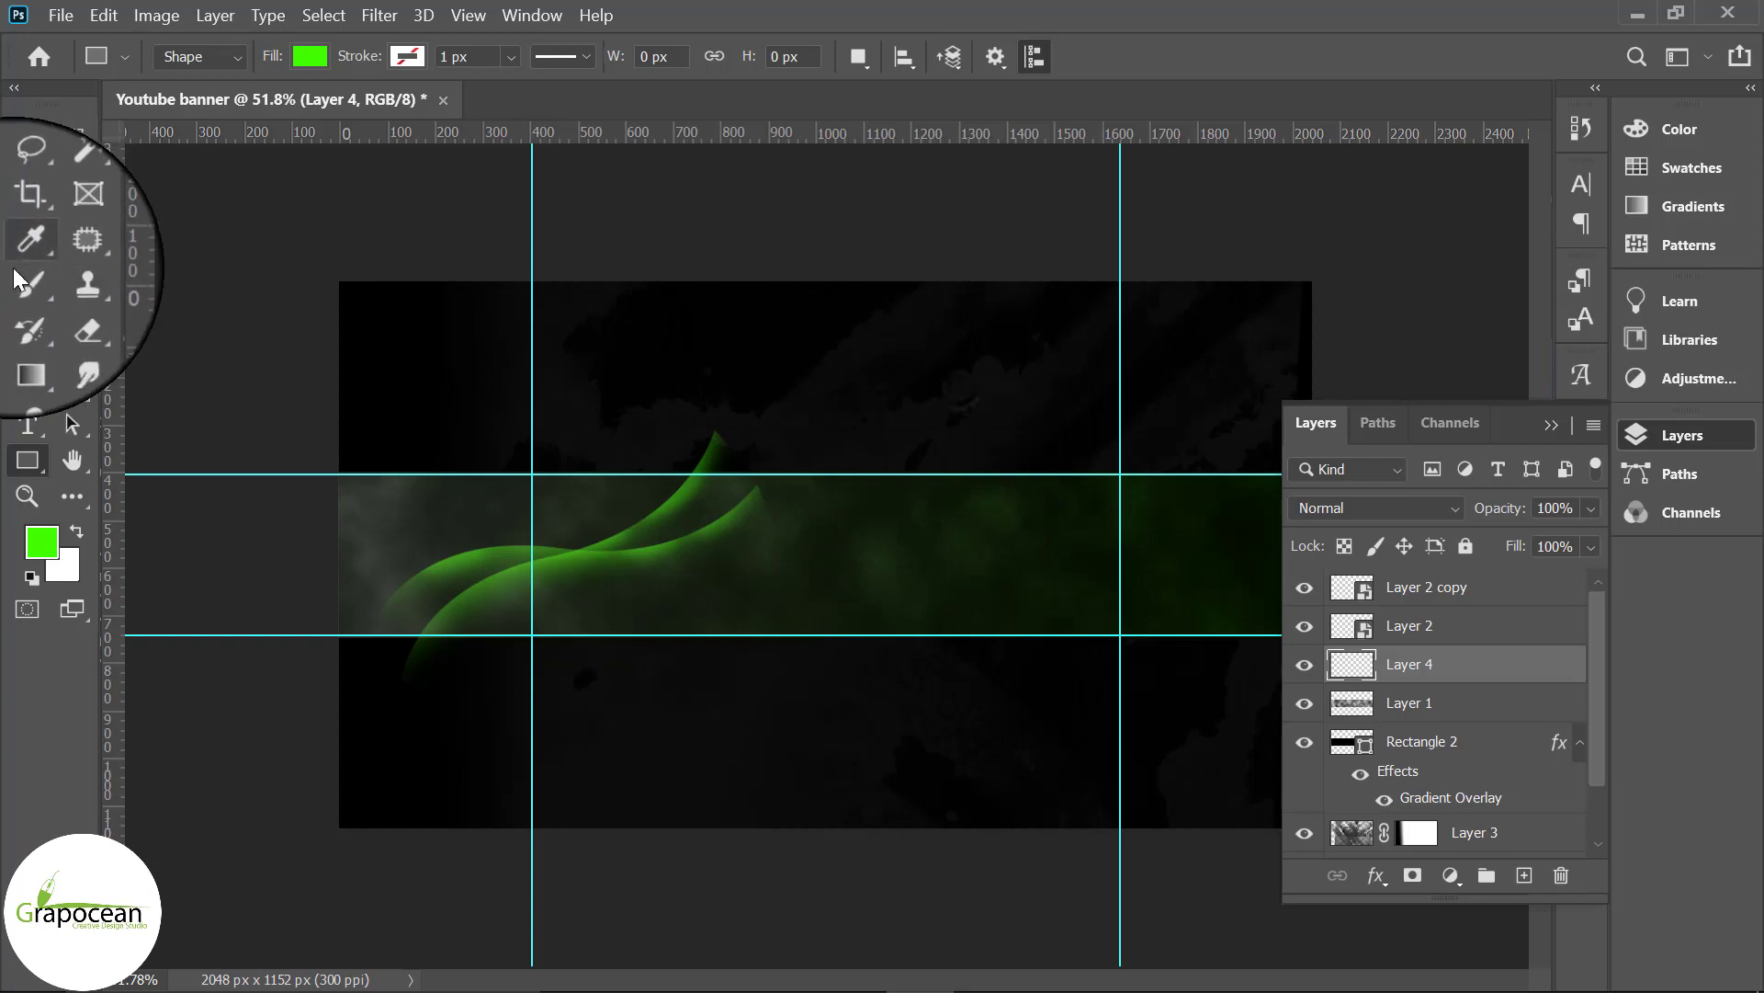
# Step: Paint a soft bright green glow with a 700 px brush, faded to 51% opacity
pyautogui.click(28, 281)
pyautogui.click(113, 280)
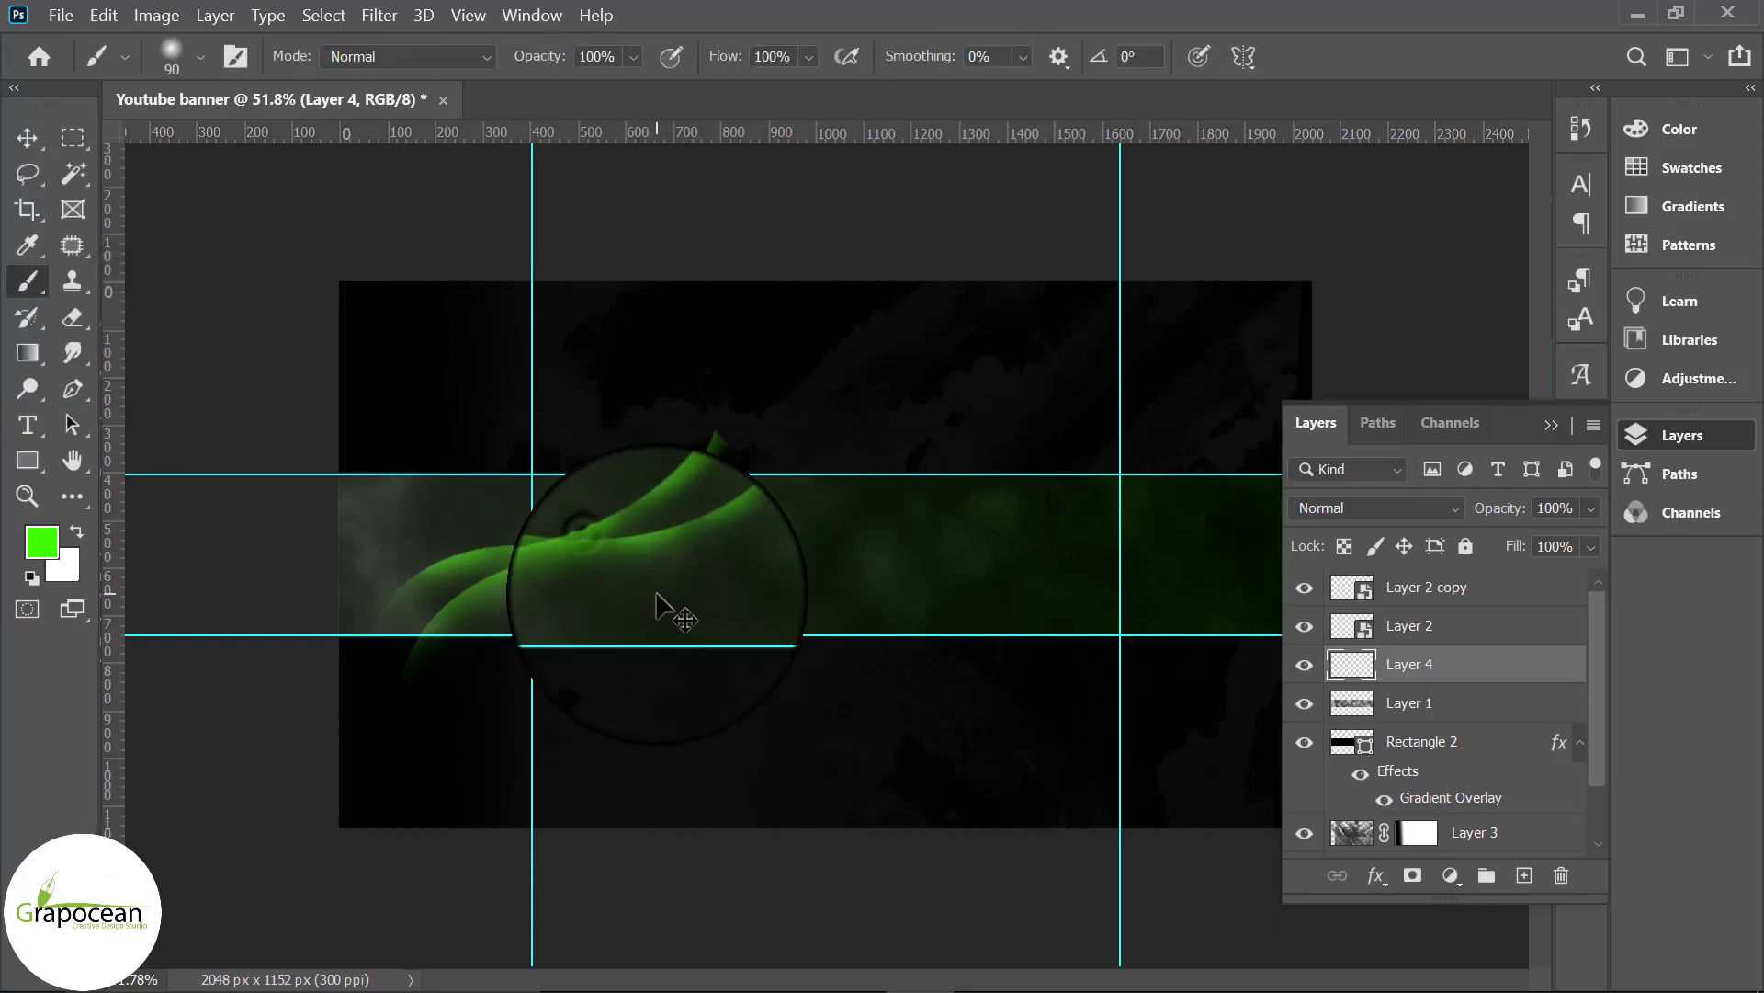
pyautogui.press(']')
pyautogui.press(']')
pyautogui.press(']')
pyautogui.click(561, 537)
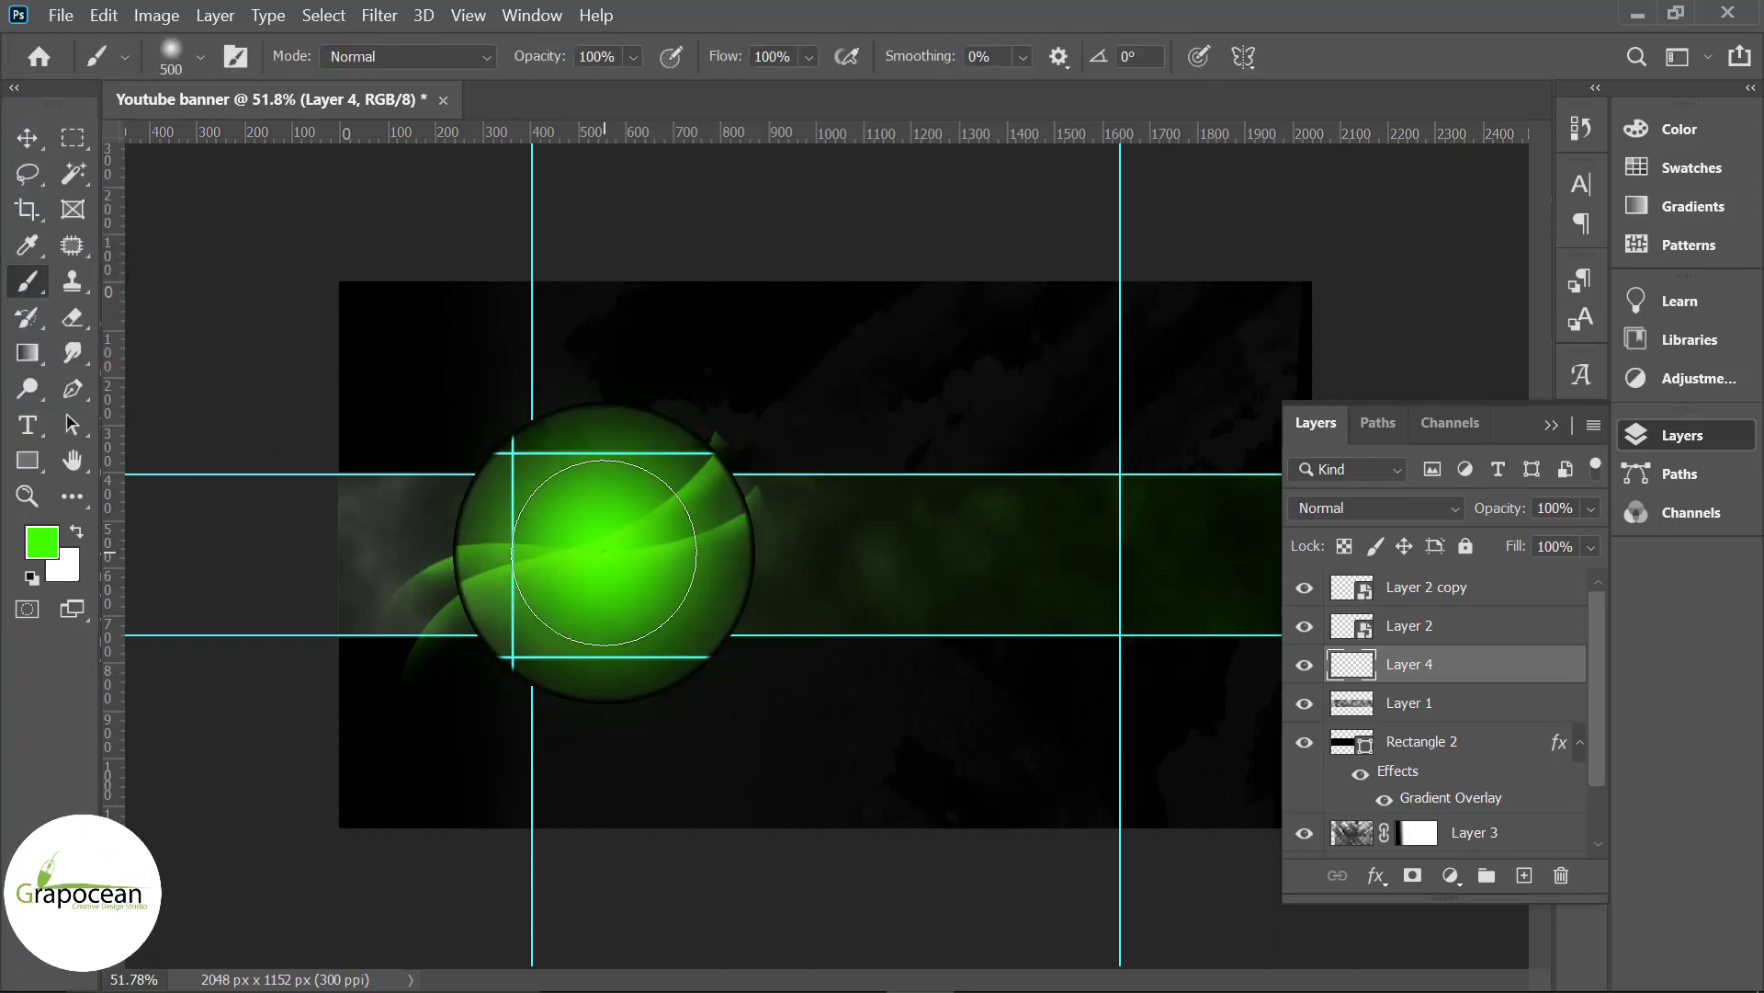
pyautogui.hotkey('ctrl', 'z')
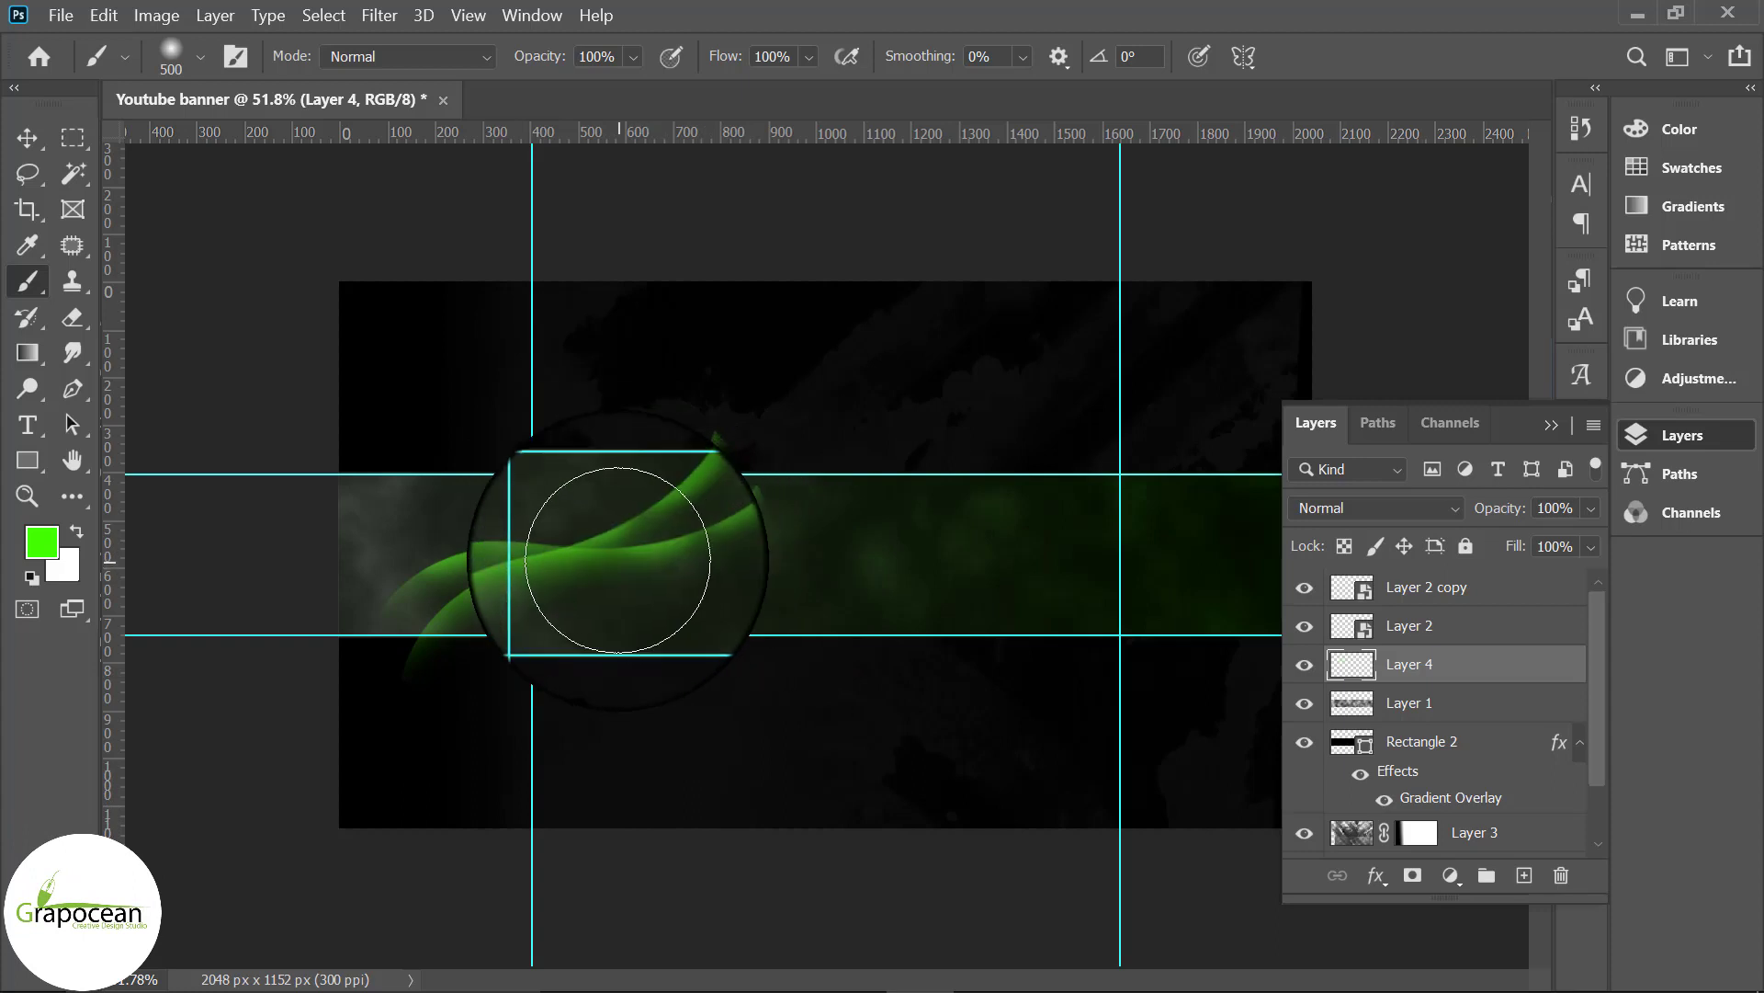
pyautogui.press(']')
pyautogui.press(']')
pyautogui.click(608, 559)
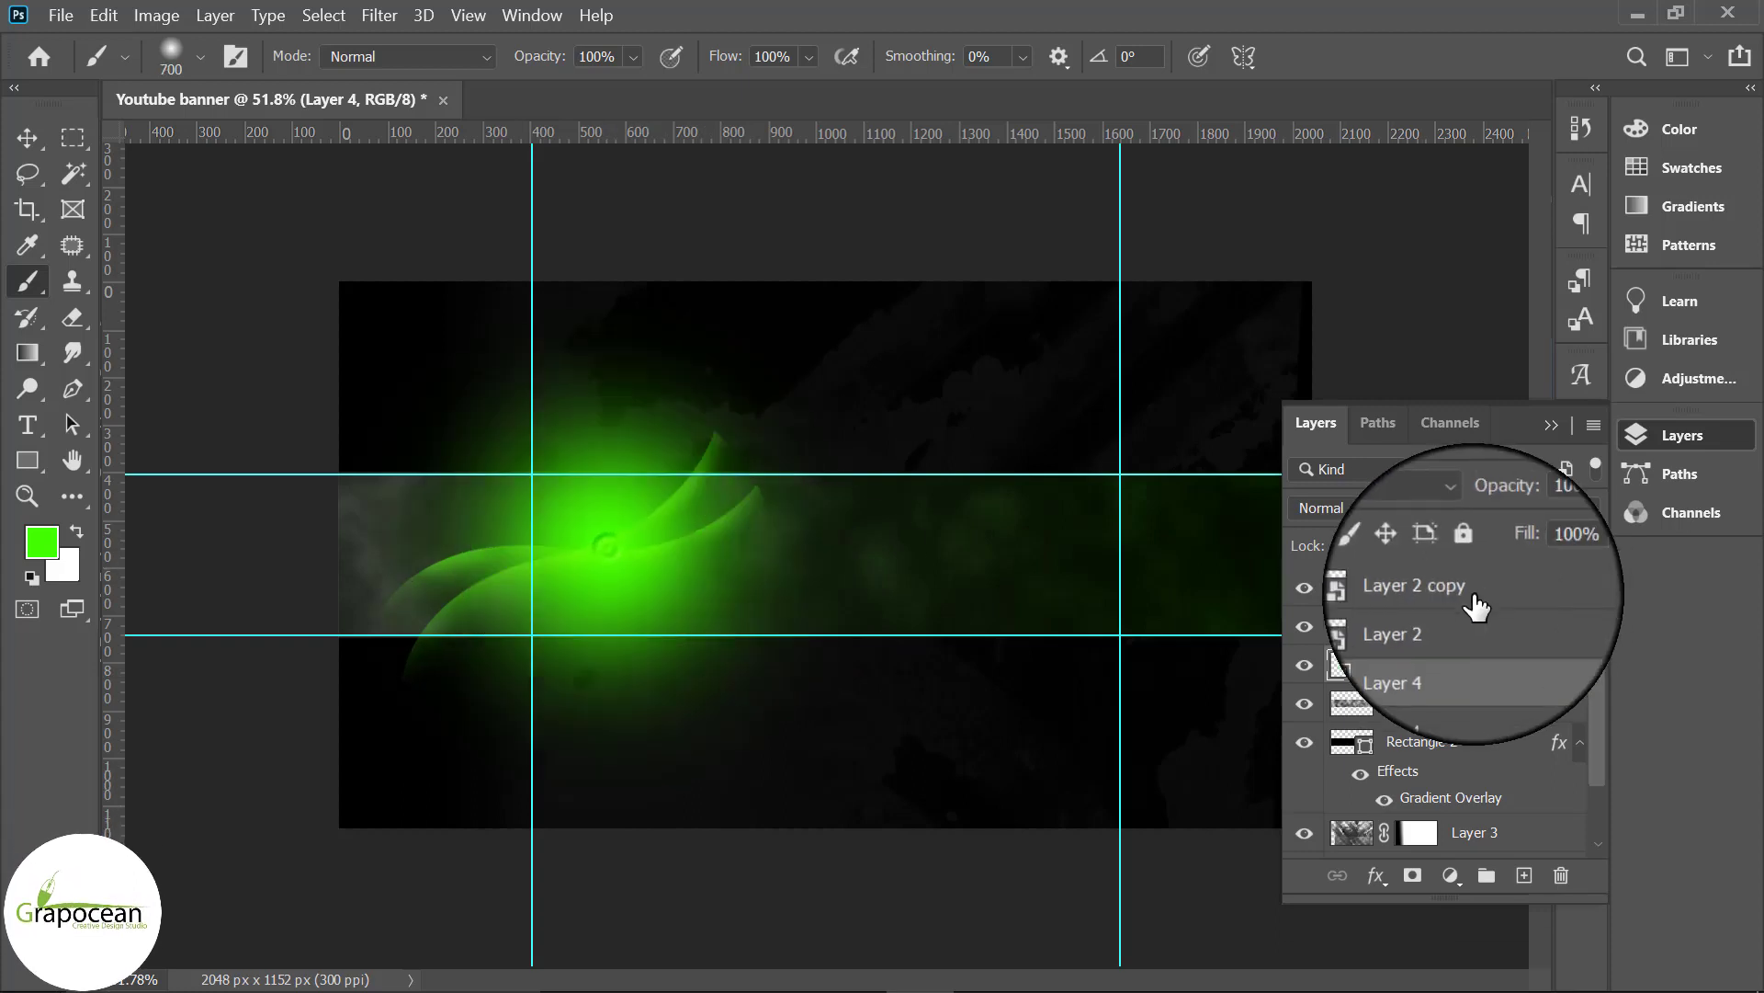
pyautogui.click(1591, 509)
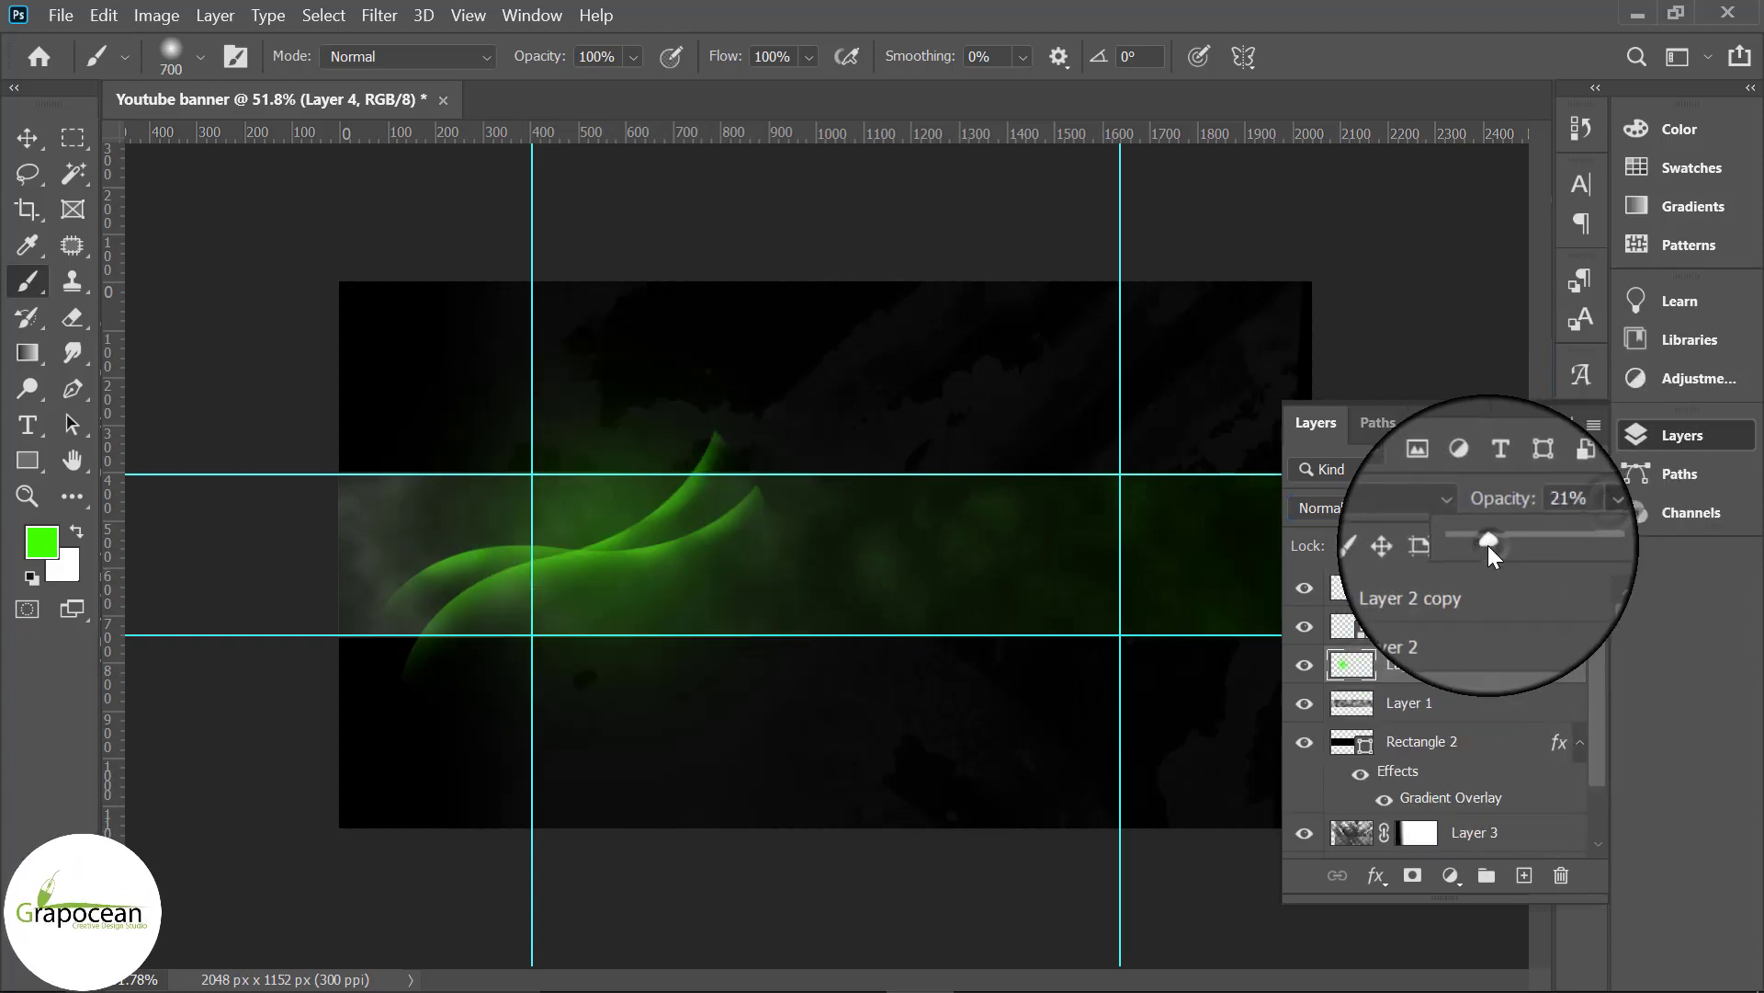
pyautogui.moveTo(1487, 544); pyautogui.dragTo(1525, 542)
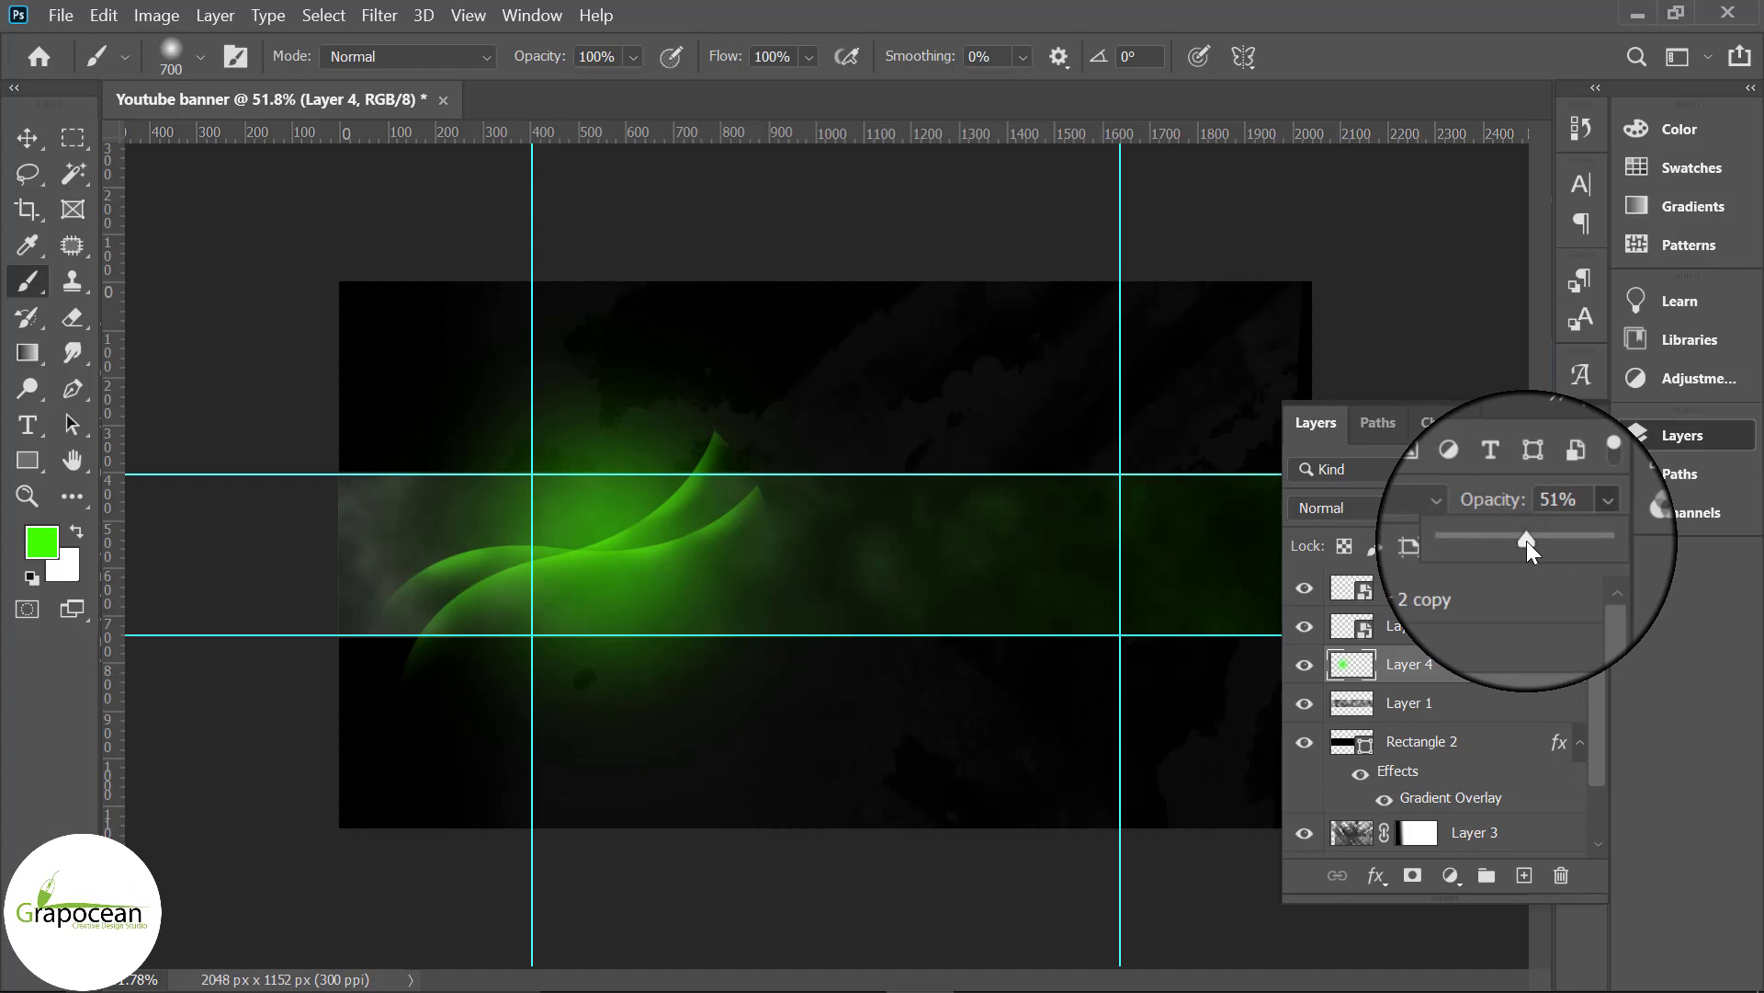
pyautogui.press('v')
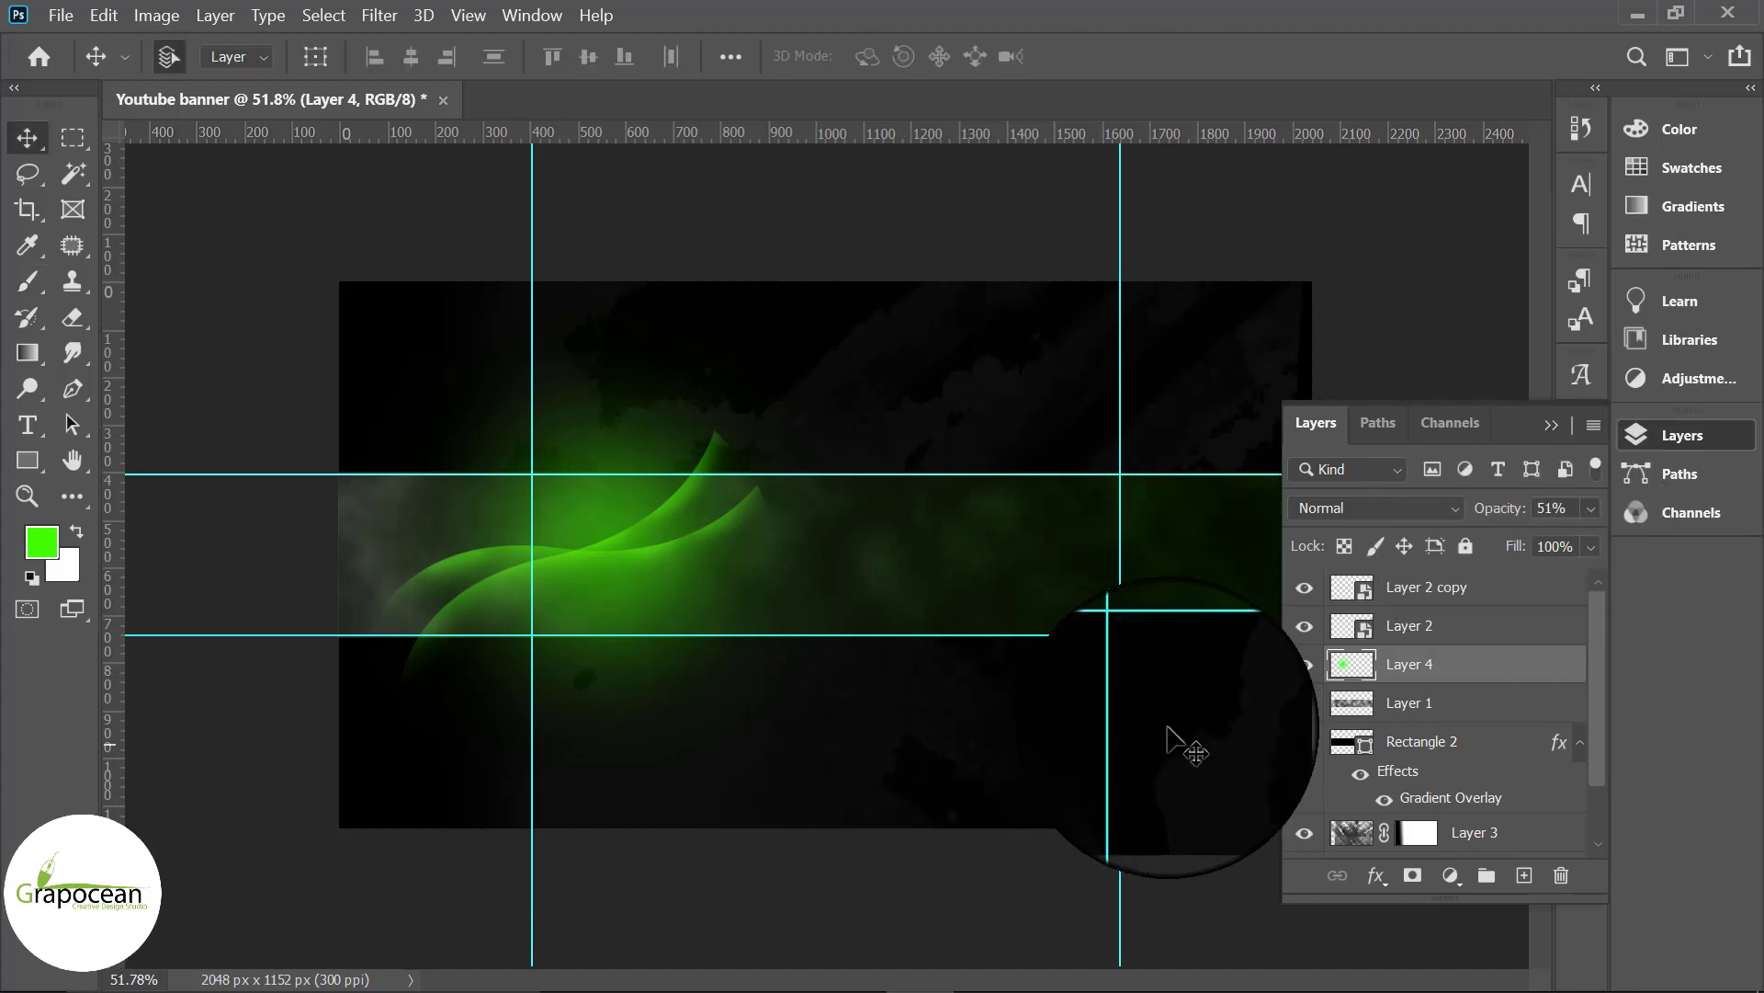
# Step: Add a new top layer and draw a closed curved pen path around the swoosh glow
pyautogui.click(1495, 586)
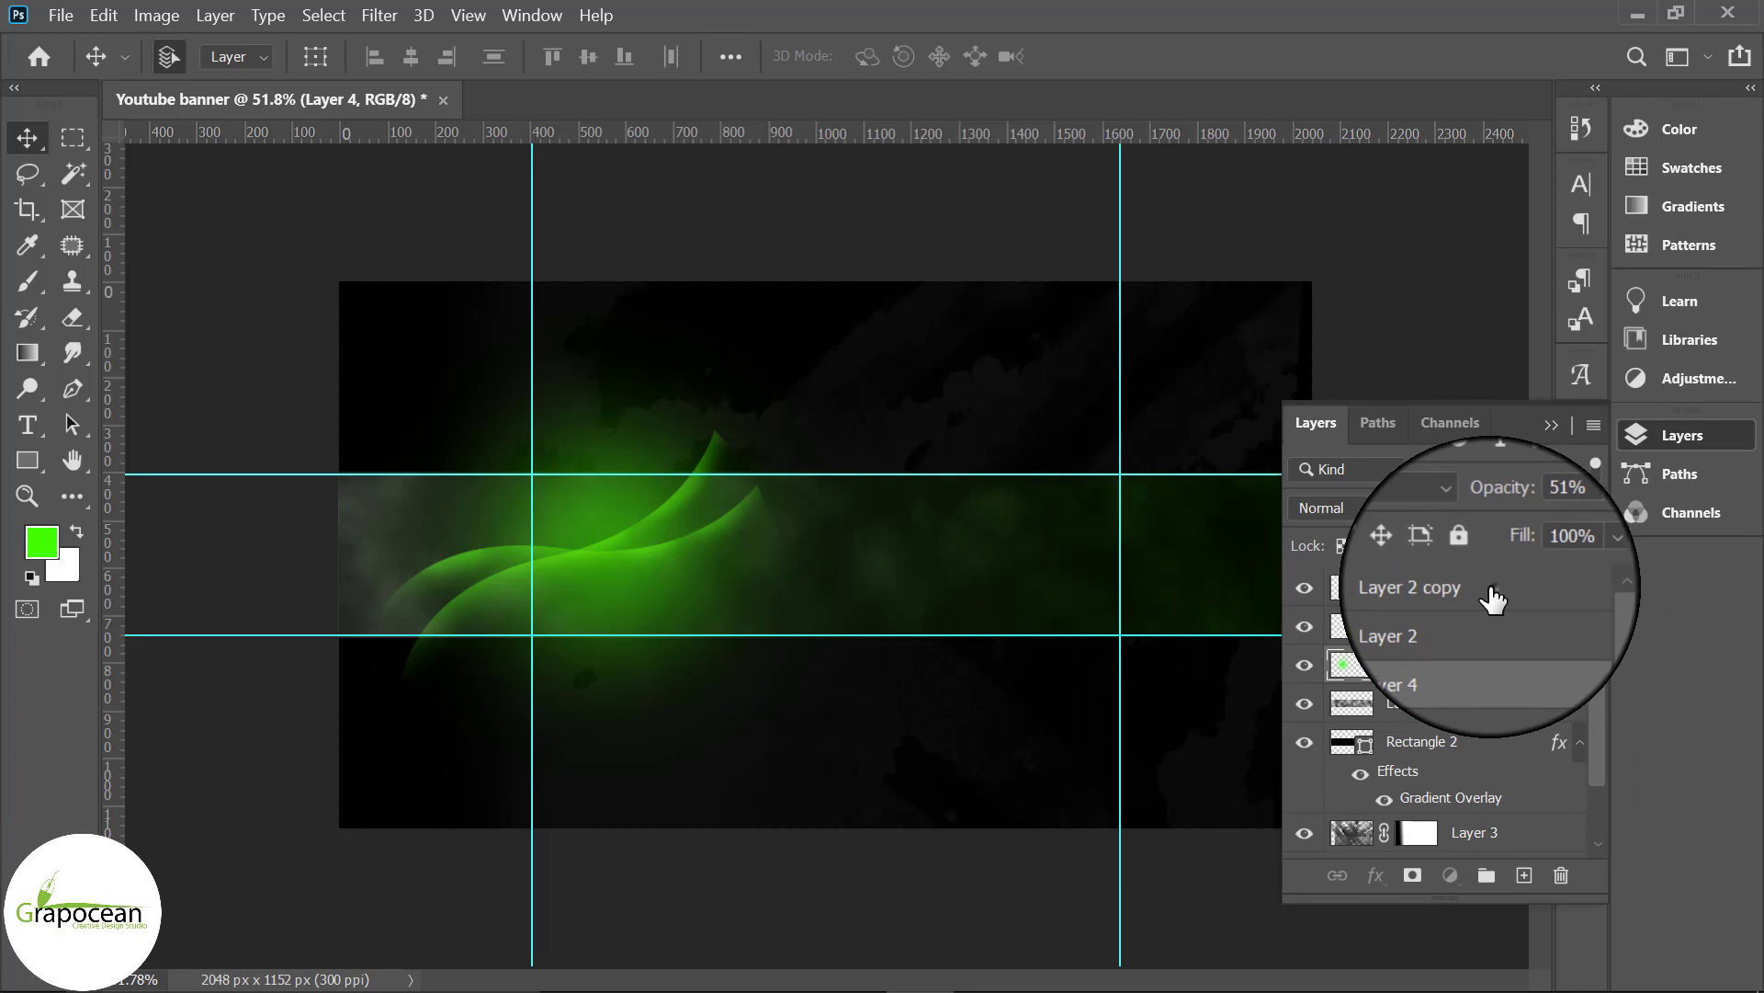
pyautogui.click(1524, 875)
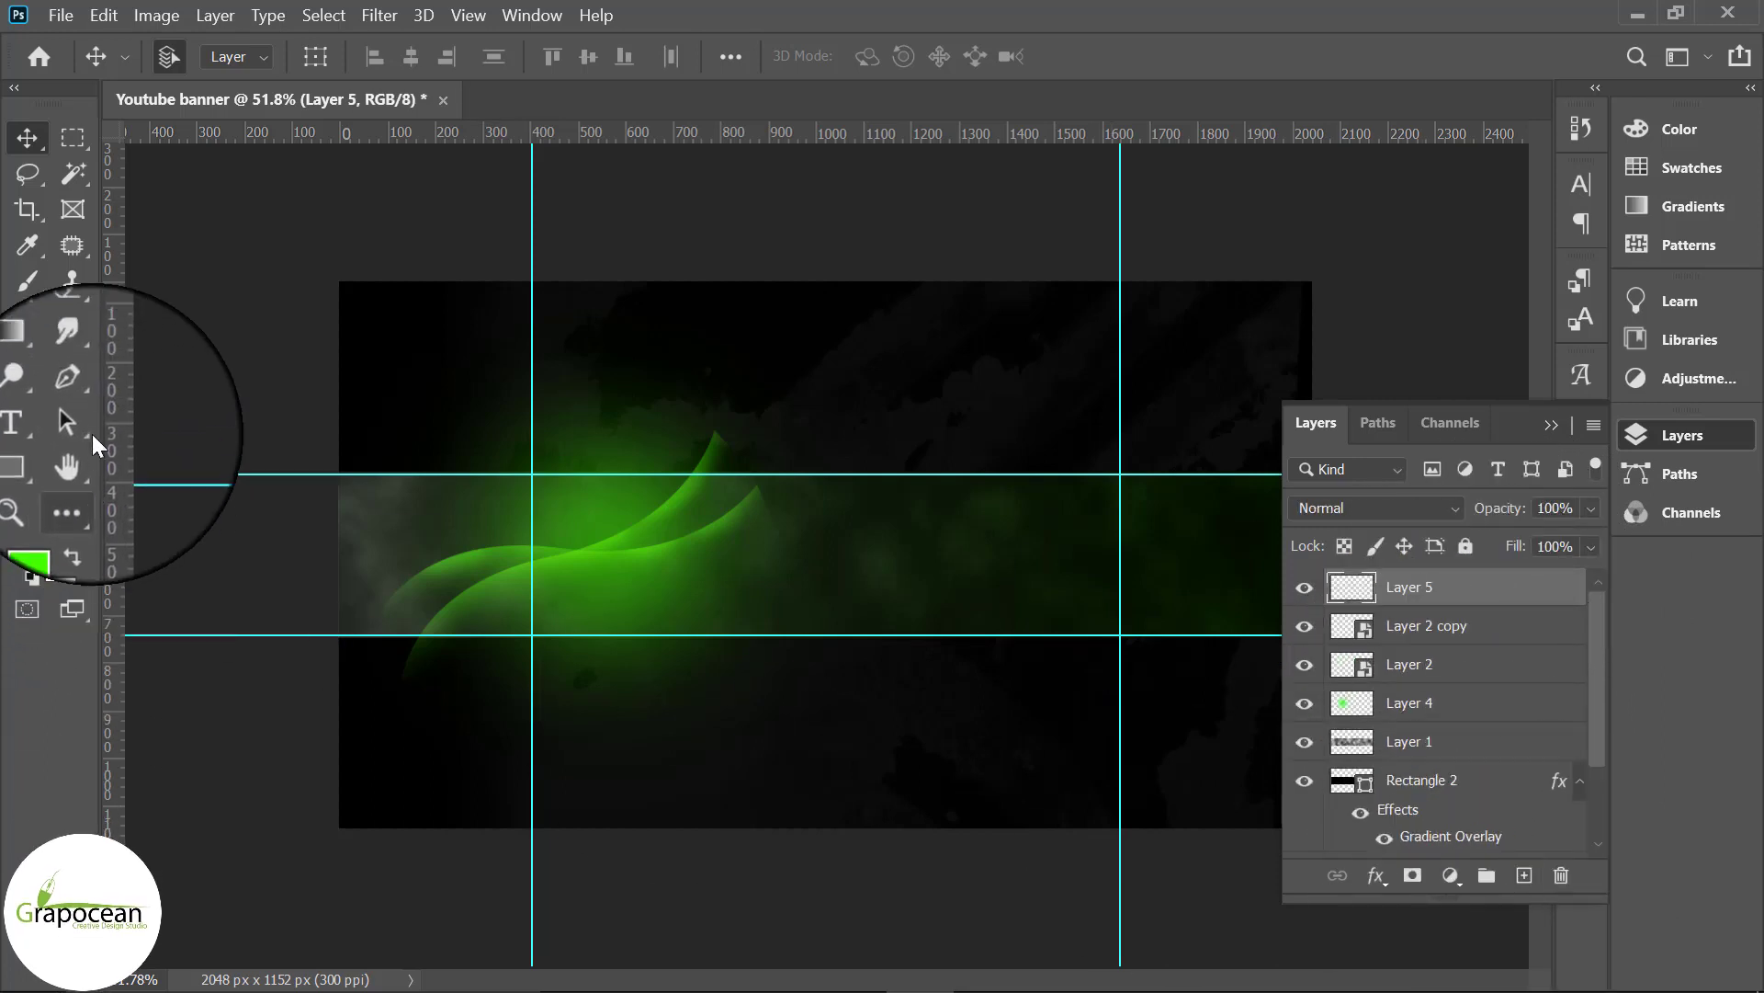
pyautogui.click(73, 389)
pyautogui.click(635, 453)
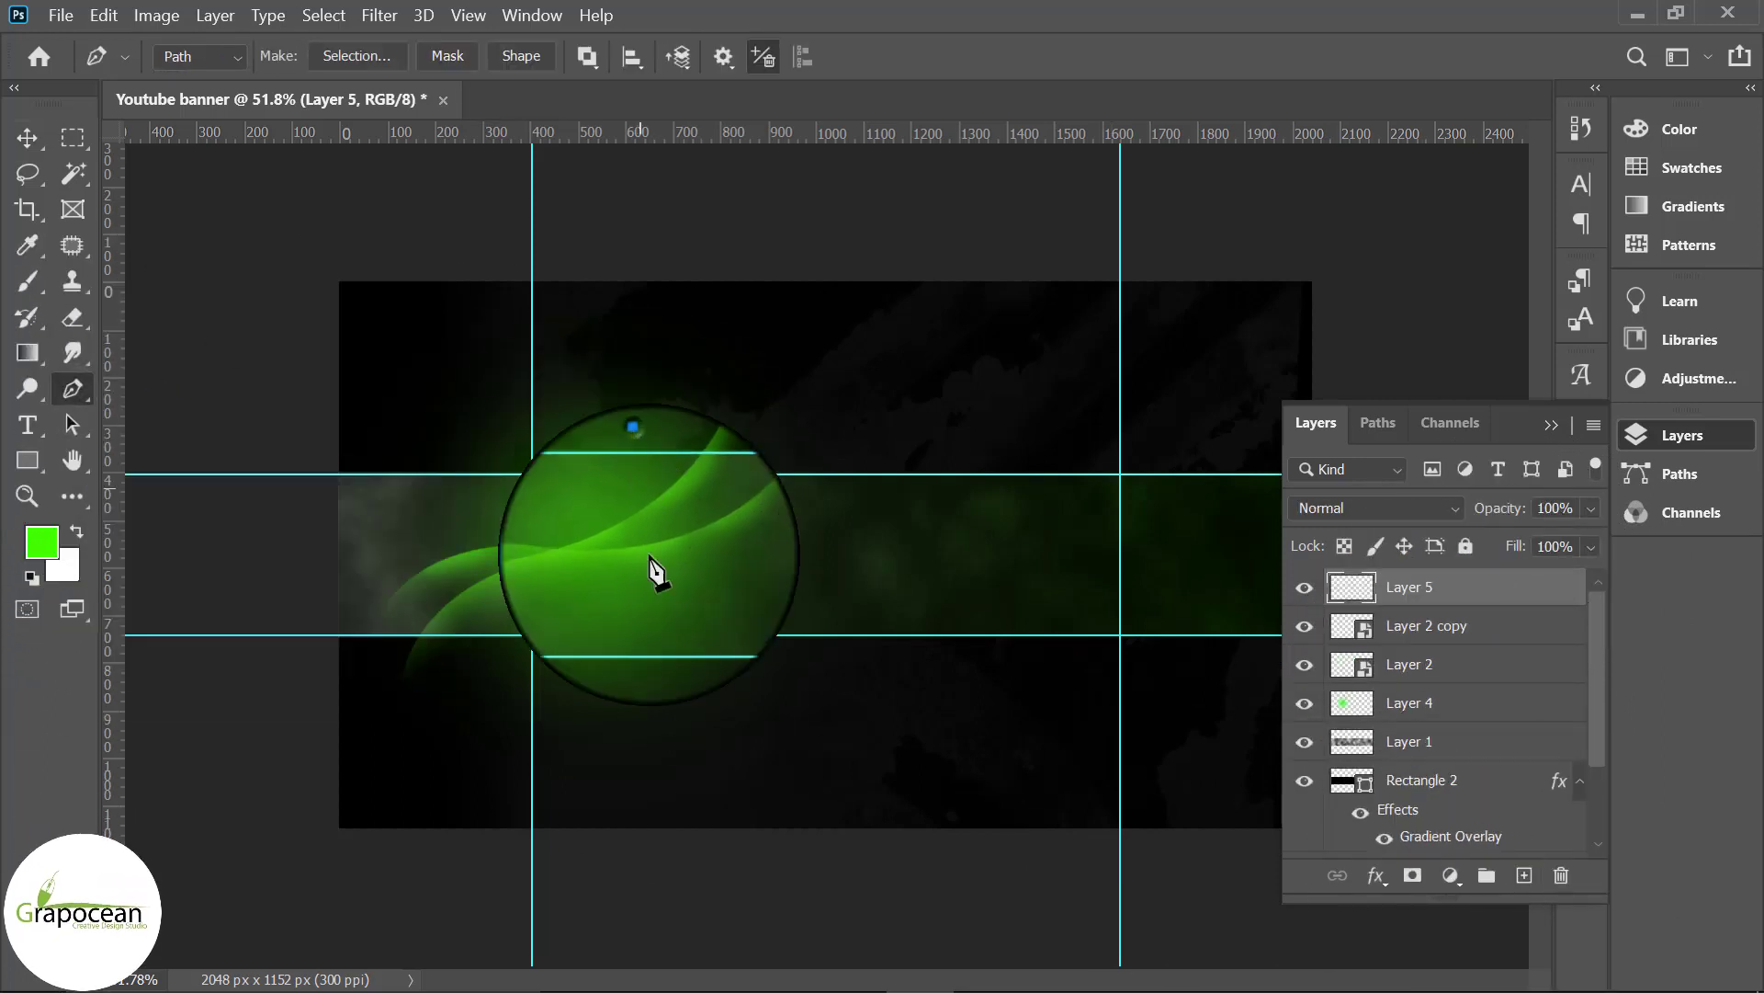
pyautogui.moveTo(634, 712)
pyautogui.mouseDown()
pyautogui.moveTo(635, 875)
pyautogui.moveTo(526, 733)
pyautogui.mouseUp()
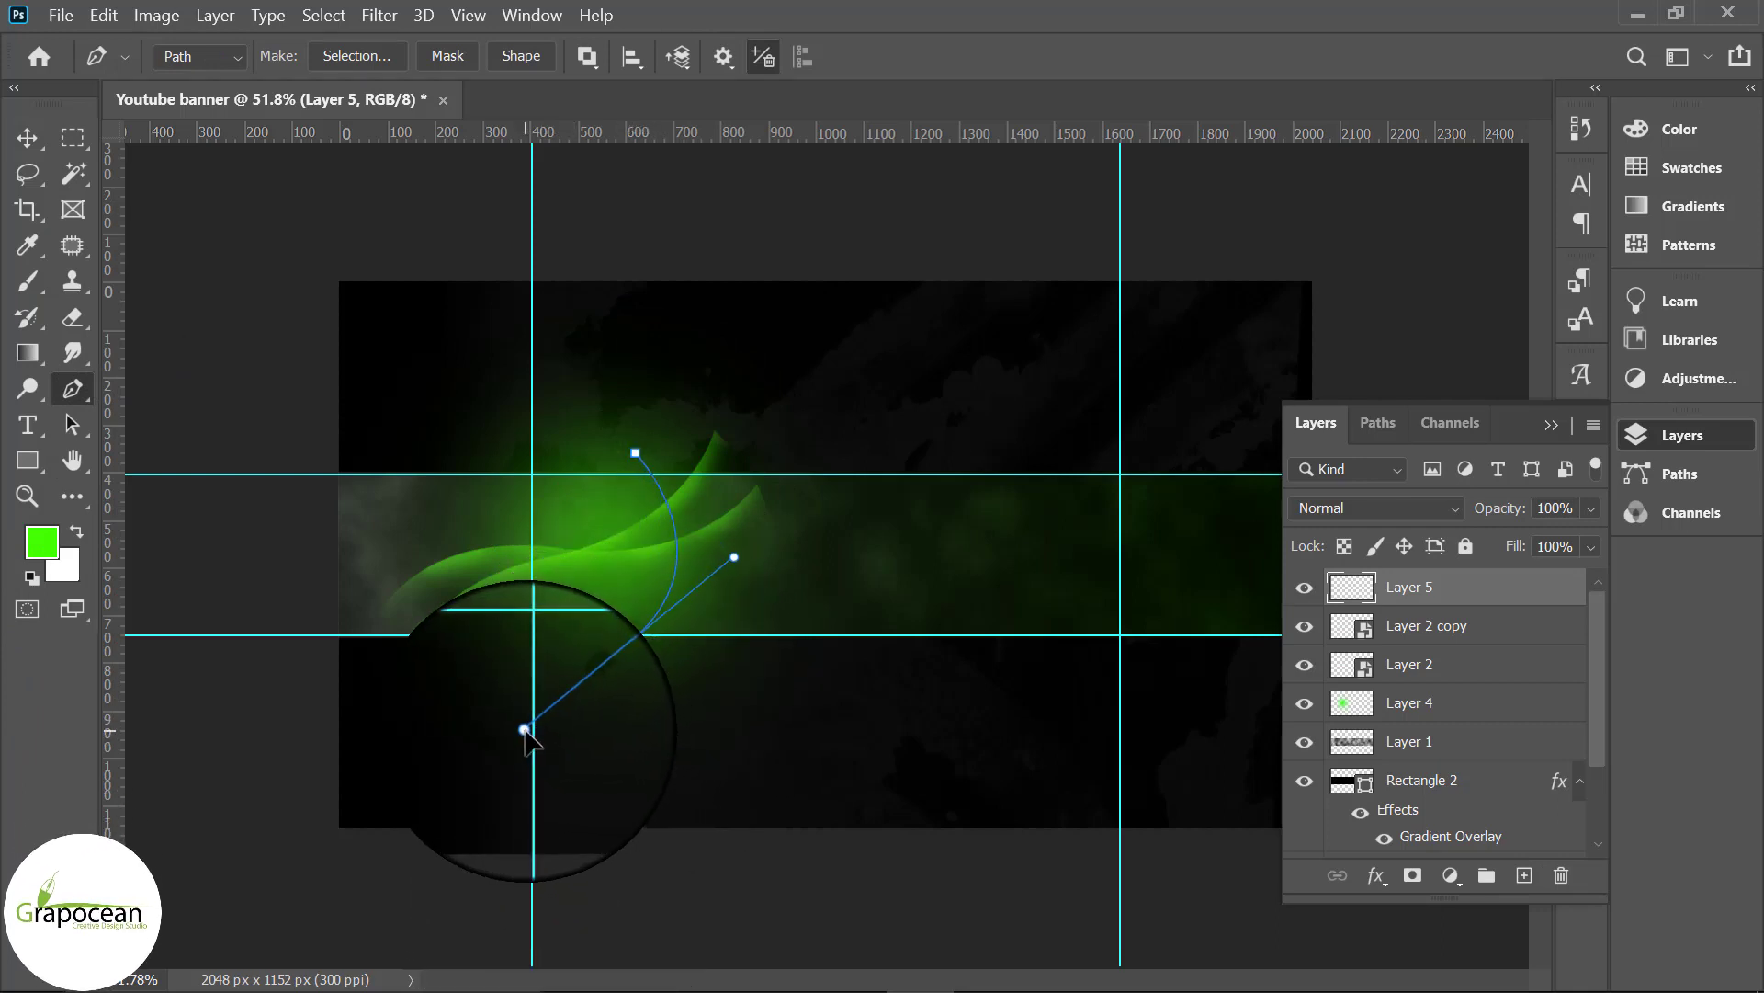
pyautogui.moveTo(385, 576); pyautogui.dragTo(425, 433)
pyautogui.moveTo(635, 453); pyautogui.dragTo(781, 602)
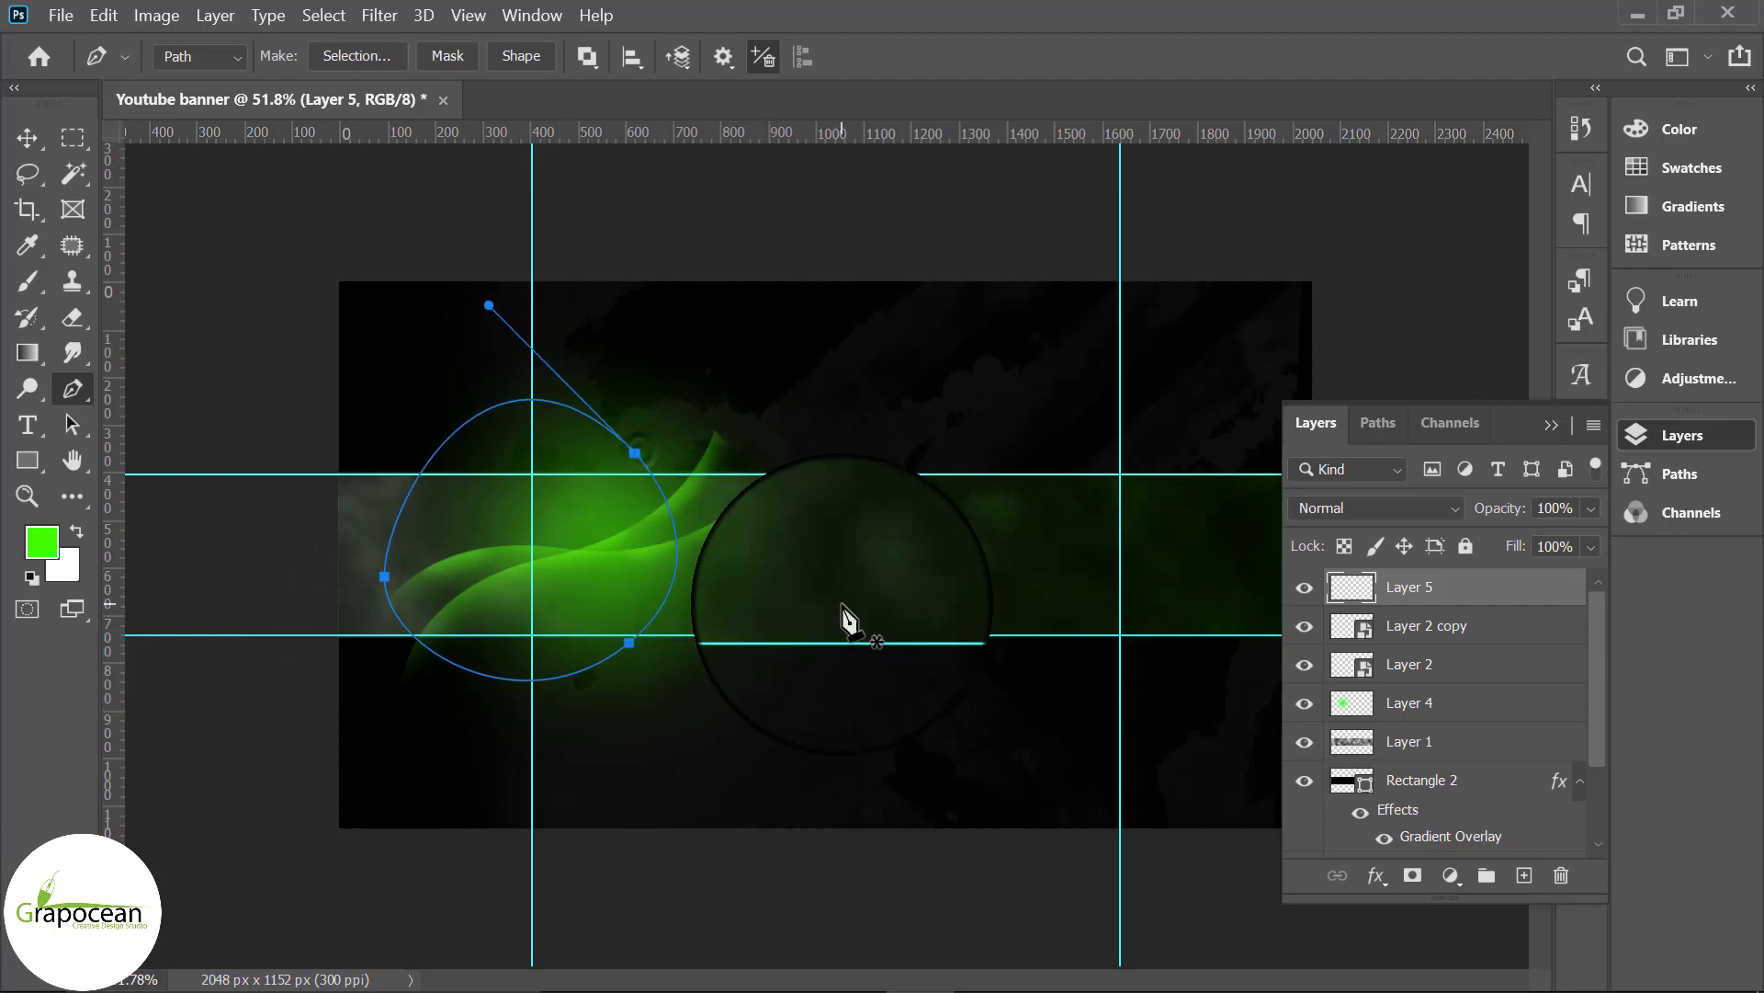
# Step: Load the path as a selection and paint green inside it, shrinking the brush to 150
pyautogui.hotkey('ctrl', 'Return')
pyautogui.moveTo(27, 282); pyautogui.dragTo(108, 272)
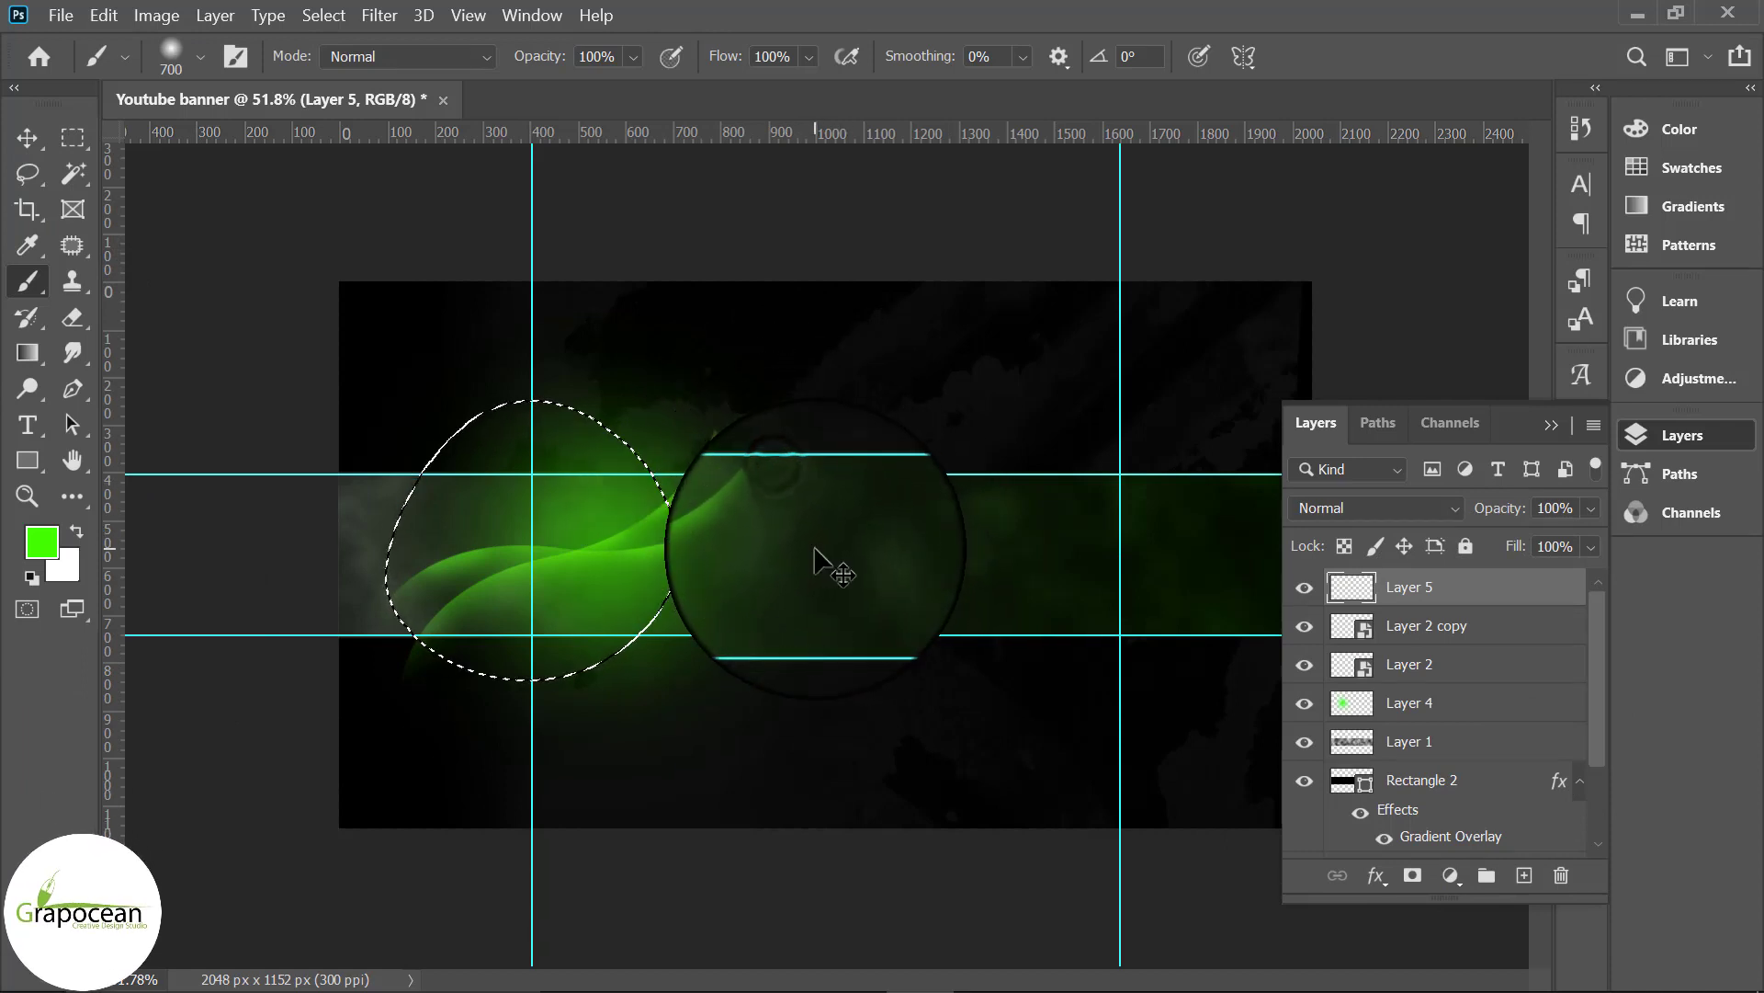
pyautogui.press('[')
pyautogui.press('[')
pyautogui.press('[')
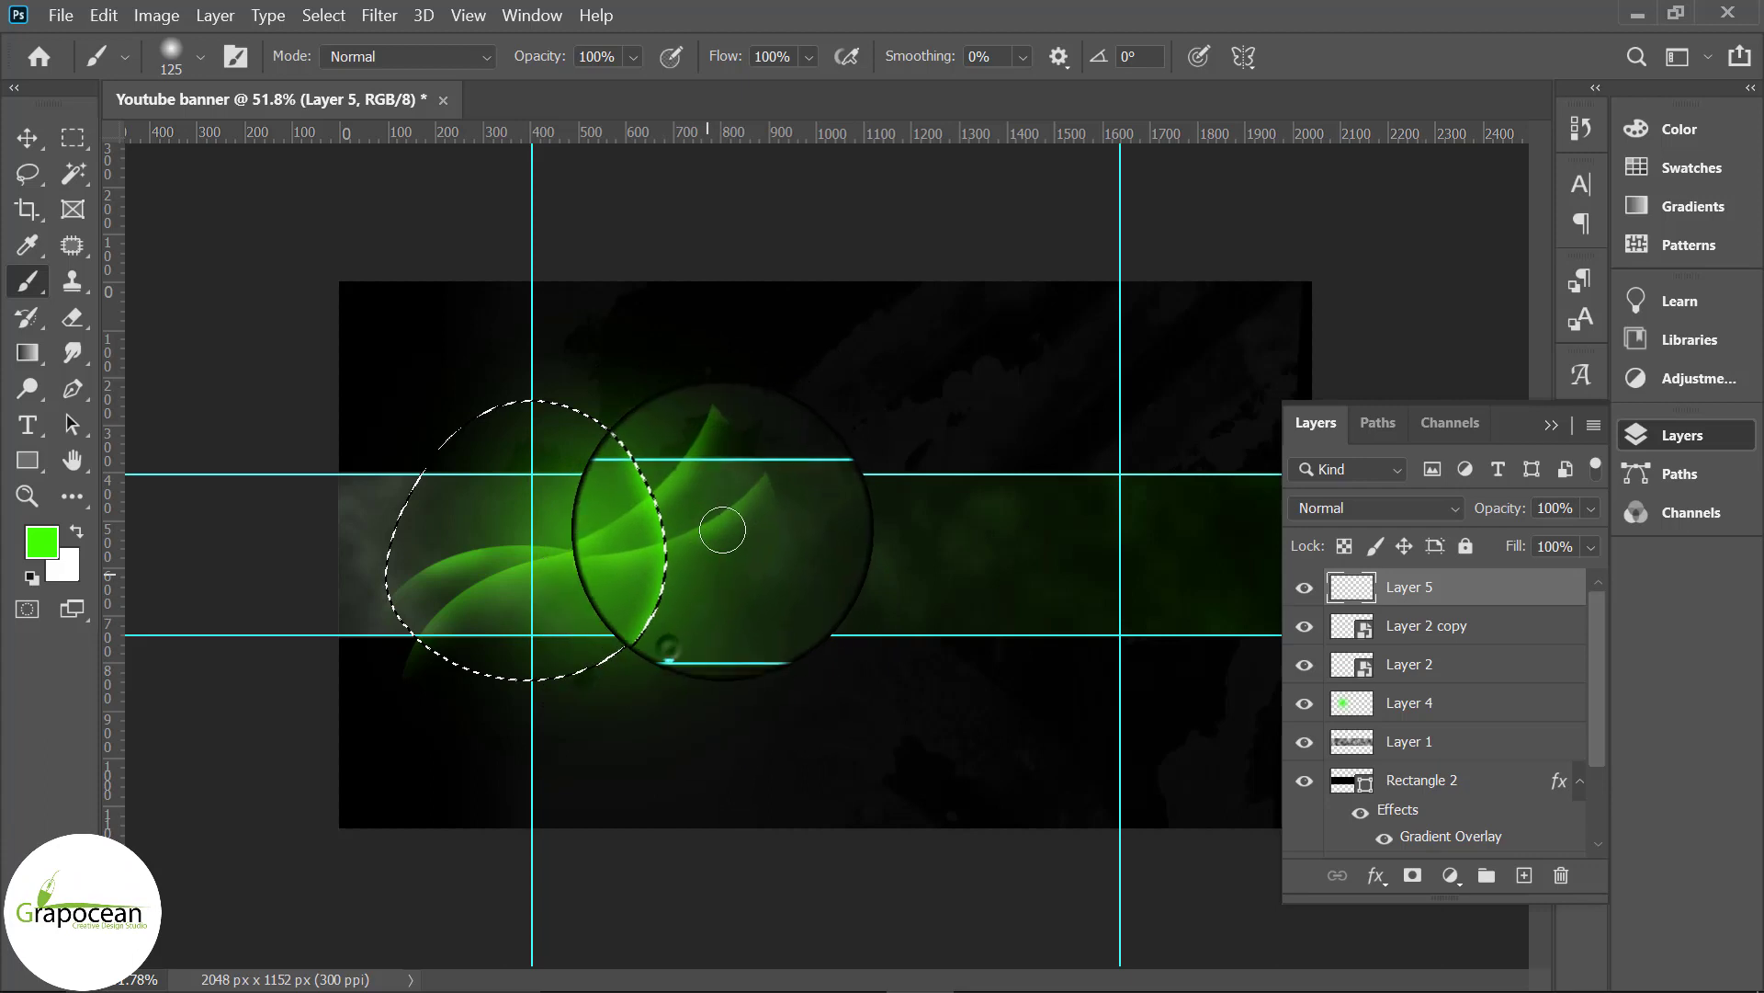
# Step: Deselect, then duplicate the glowing swoosh layer several times, offsetting each copy right and down
pyautogui.click(71, 137)
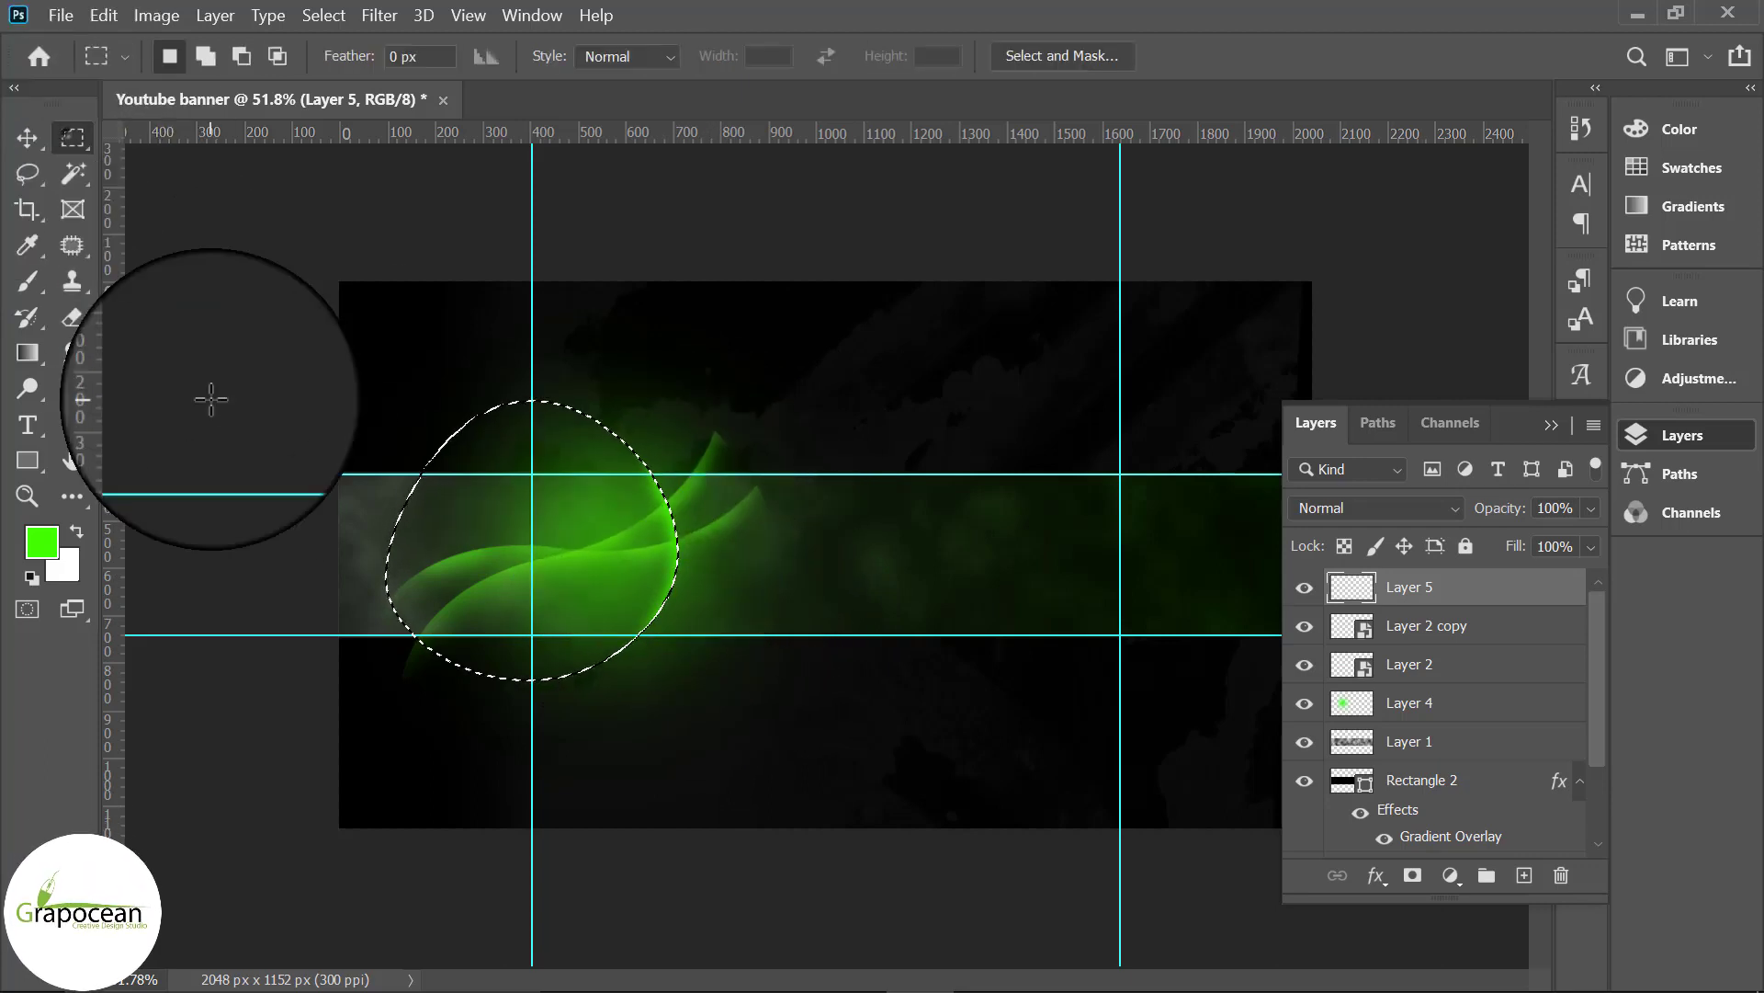
pyautogui.click(211, 398)
pyautogui.click(25, 138)
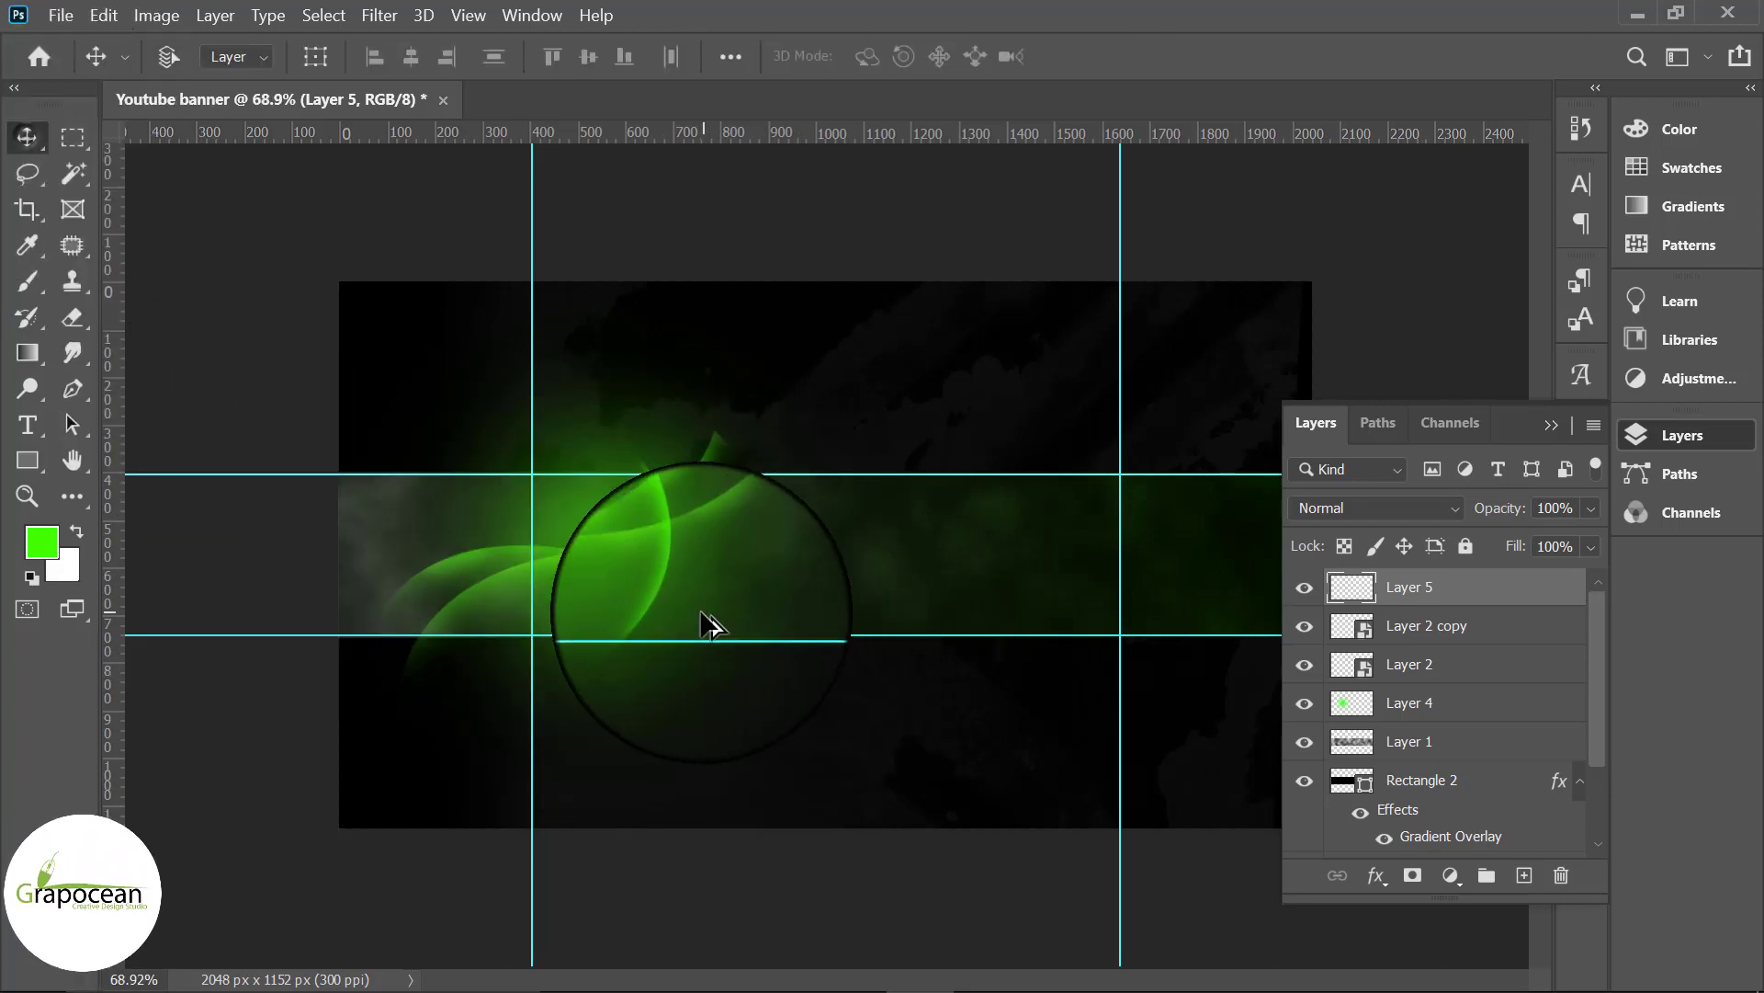
pyautogui.scroll(2, 701, 622)
pyautogui.moveTo(1408, 588)
pyautogui.mouseDown()
pyautogui.moveTo(1527, 793)
pyautogui.moveTo(1523, 897)
pyautogui.mouseUp()
pyautogui.moveTo(582, 507)
pyautogui.mouseDown()
pyautogui.moveTo(674, 538)
pyautogui.moveTo(540, 552)
pyautogui.mouseUp()
pyautogui.scroll(2, 675, 579)
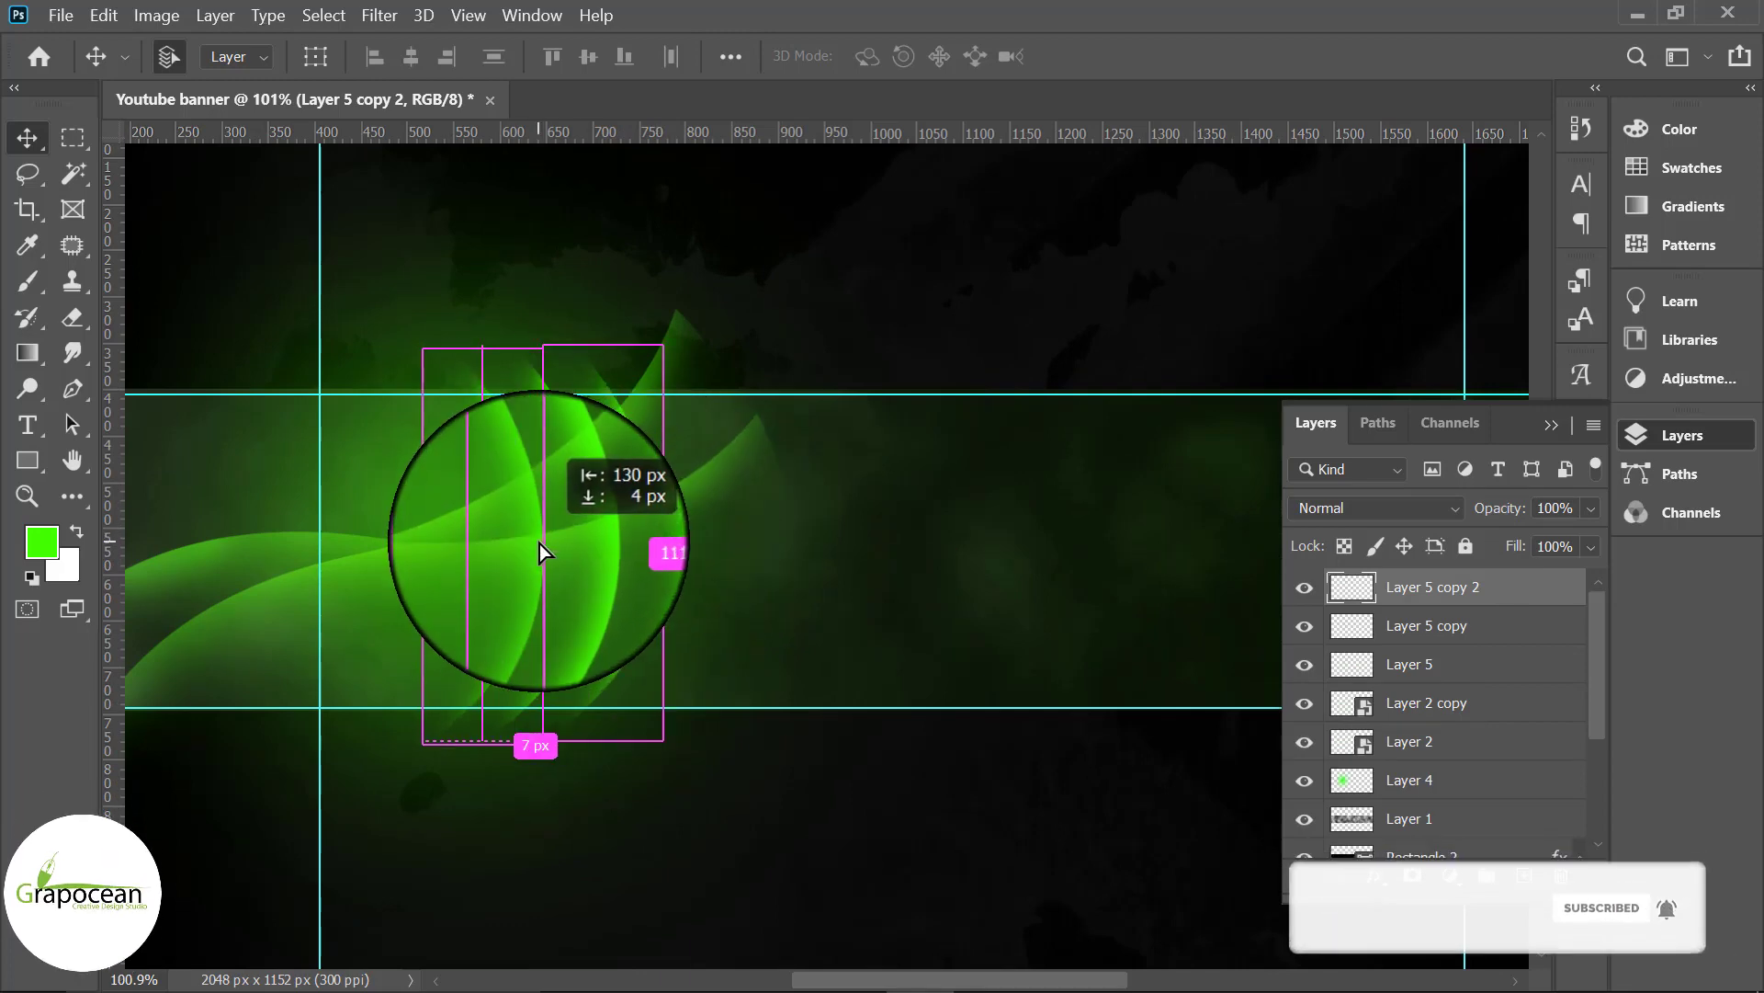
pyautogui.moveTo(539, 544); pyautogui.dragTo(533, 538)
pyautogui.moveTo(533, 538)
pyautogui.mouseDown()
pyautogui.moveTo(770, 654)
pyautogui.moveTo(937, 770)
pyautogui.mouseUp()
pyautogui.scroll(-3, 770, 654)
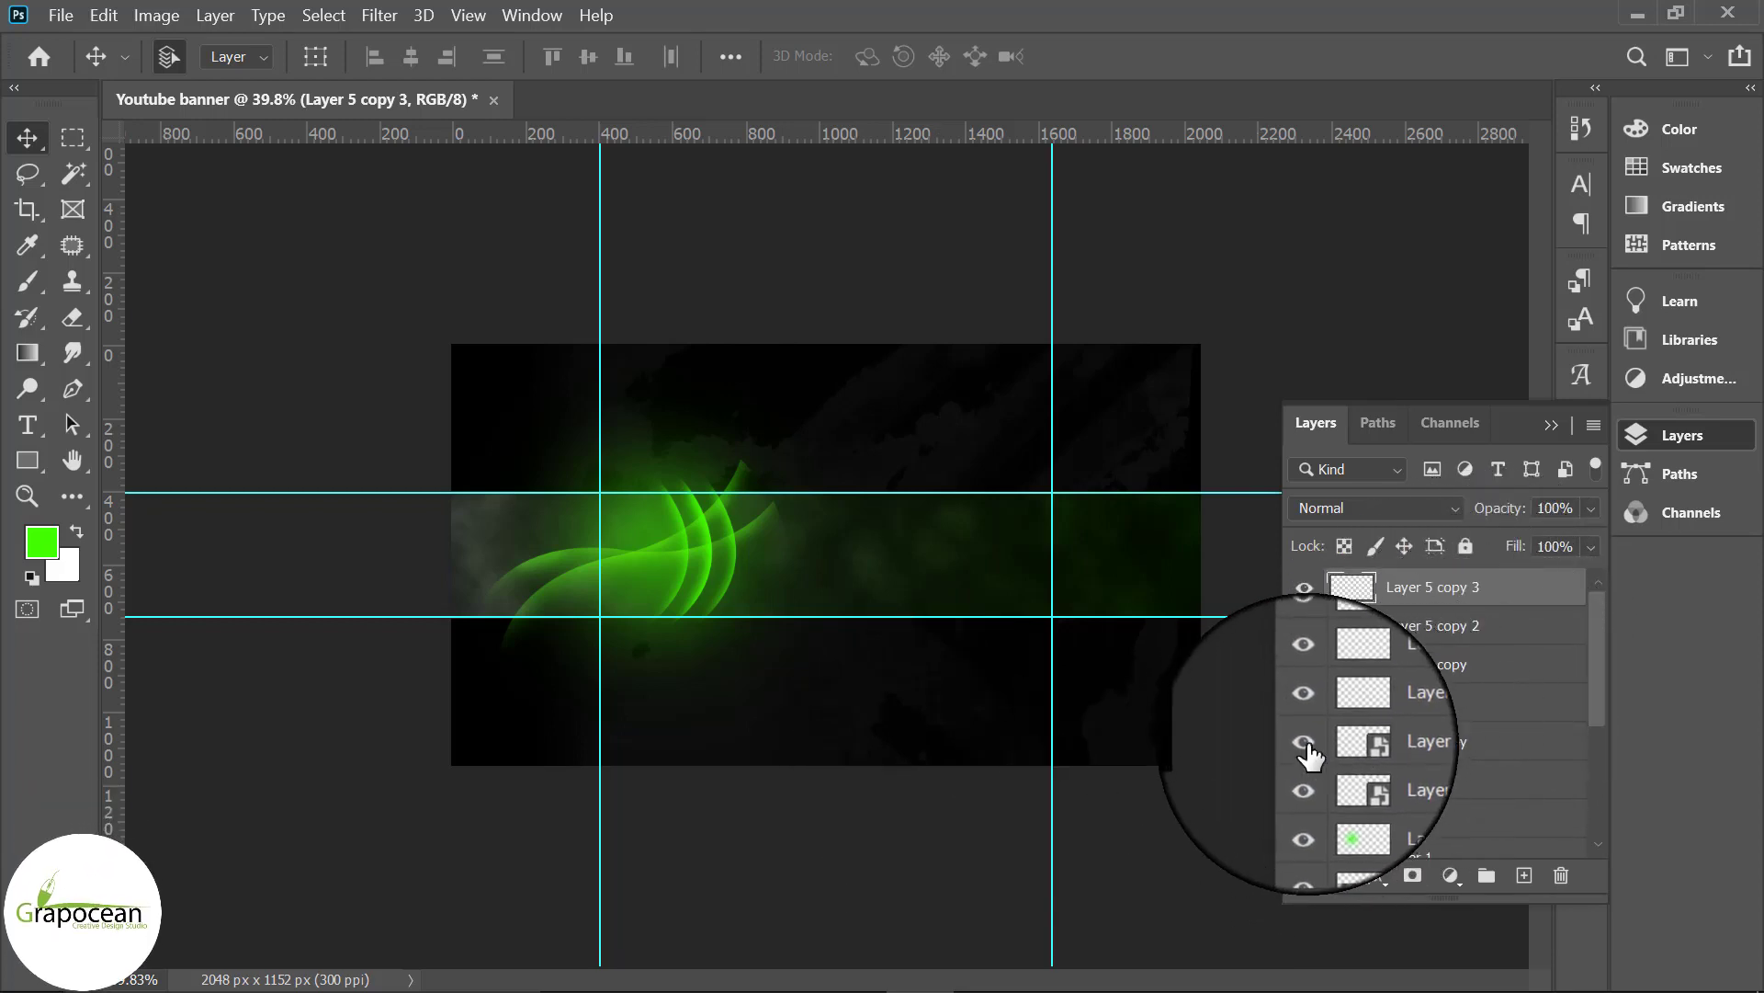
# Step: Select the swoosh copy layers down through Layer 2
pyautogui.keyDown('shift'); pyautogui.click(1467, 718); pyautogui.keyUp('shift')
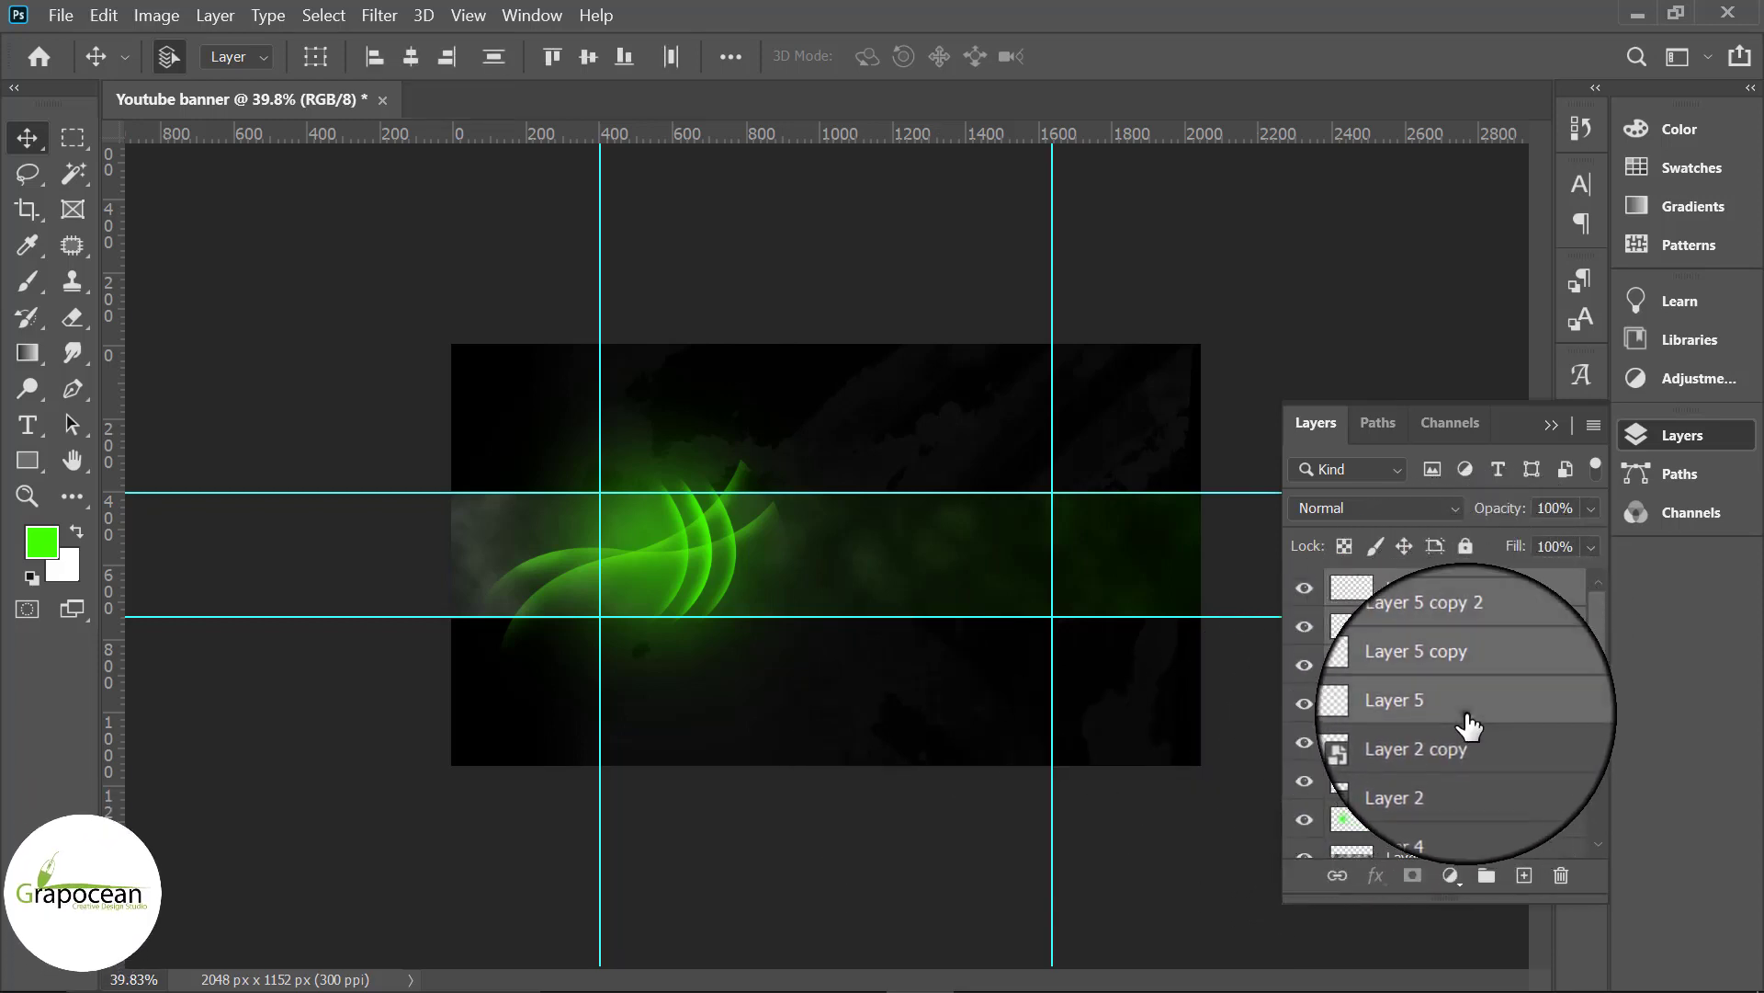
pyautogui.moveTo(1466, 722); pyautogui.dragTo(1467, 777)
pyautogui.keyDown('shift'); pyautogui.click(1463, 781); pyautogui.keyUp('shift')
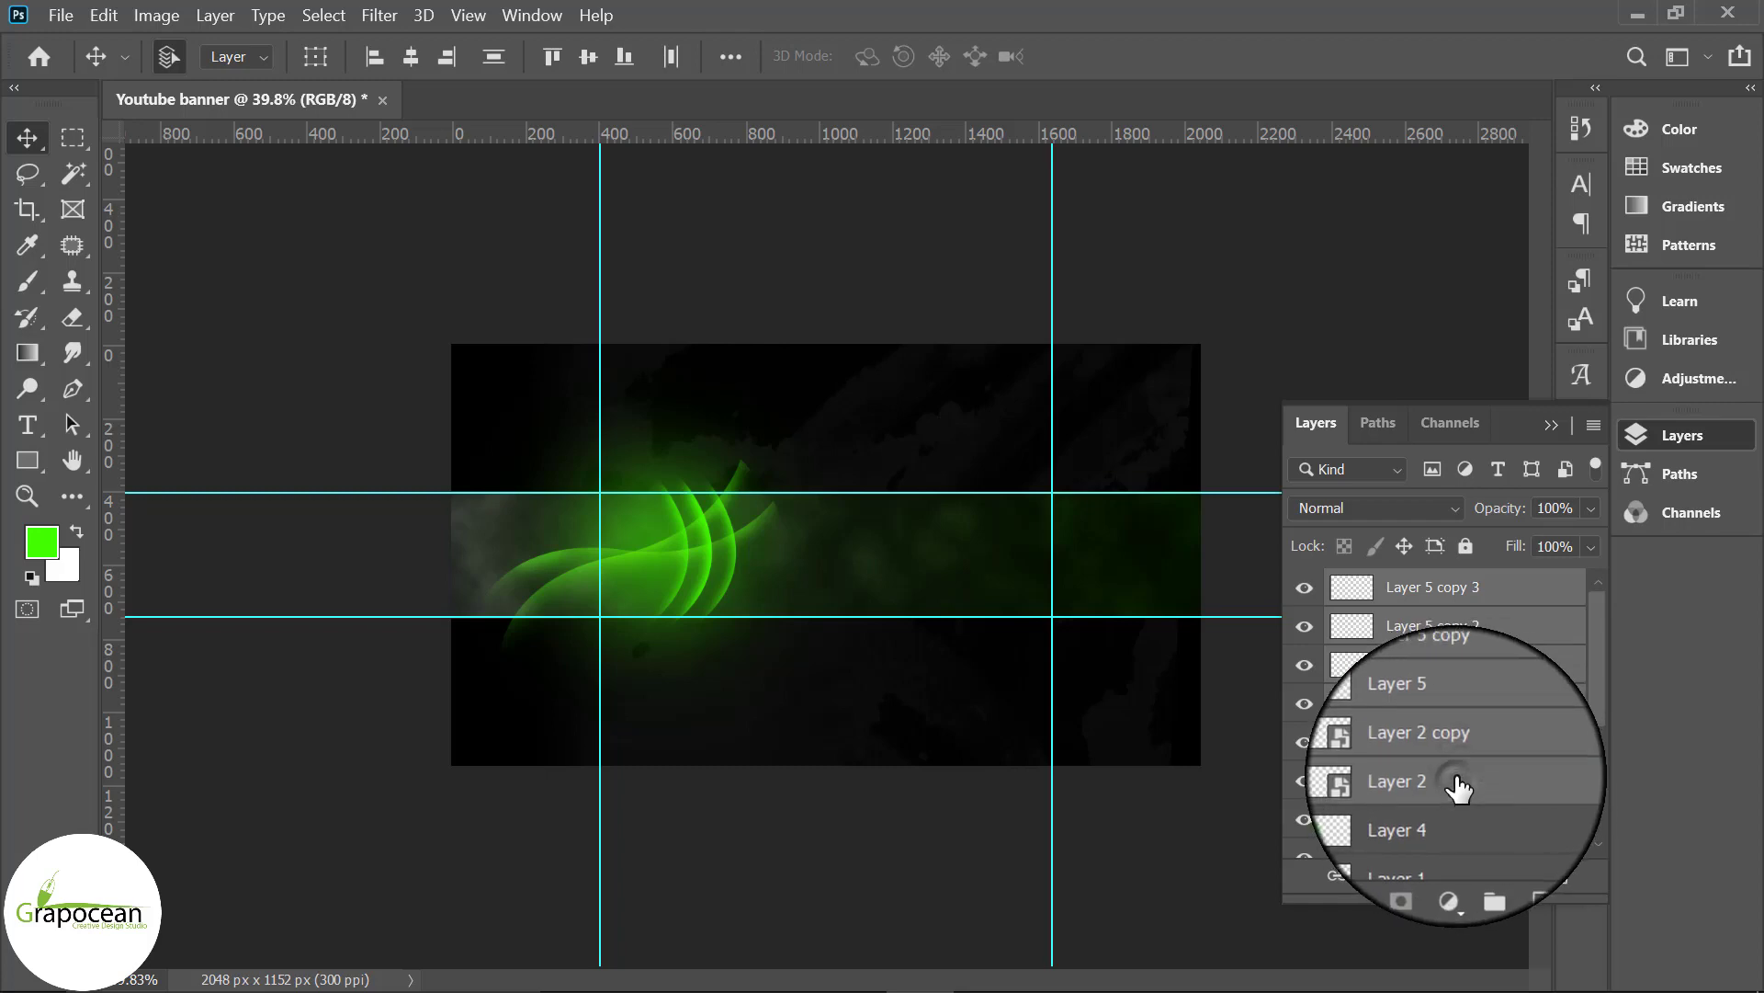
# Step: Convert the selected swoosh layers into a smart object and add Layer 4 to the selection
pyautogui.rightClick(1482, 692)
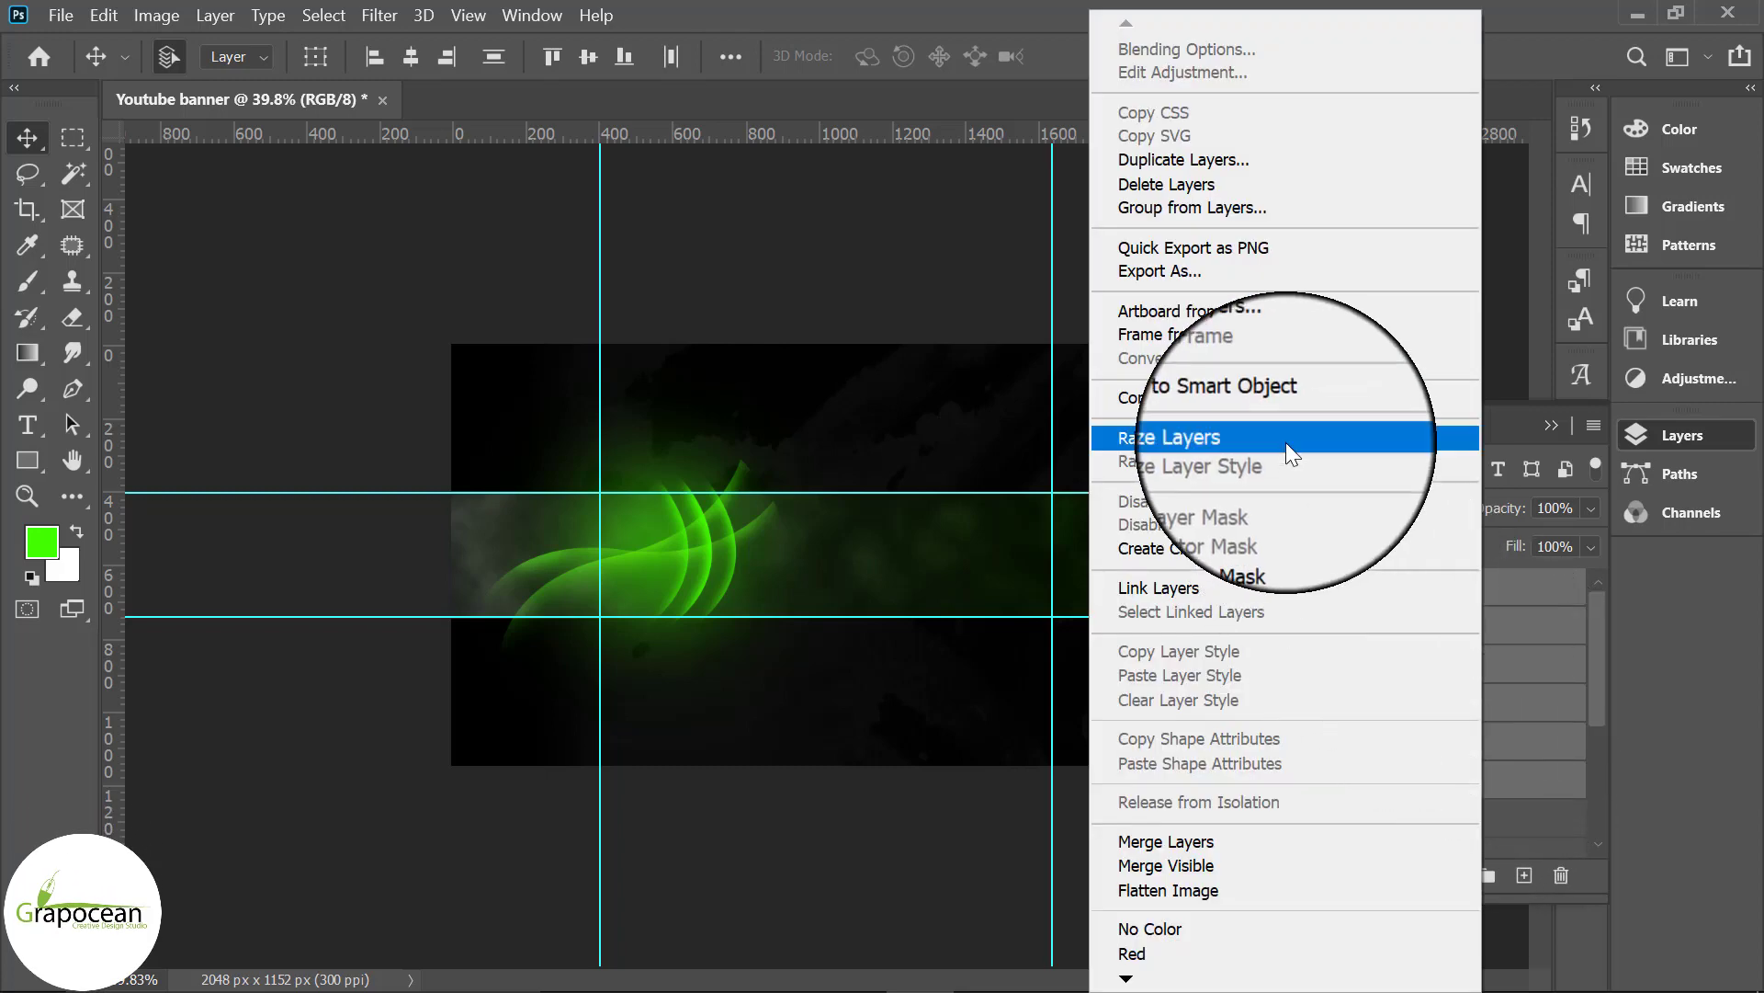
pyautogui.click(1271, 393)
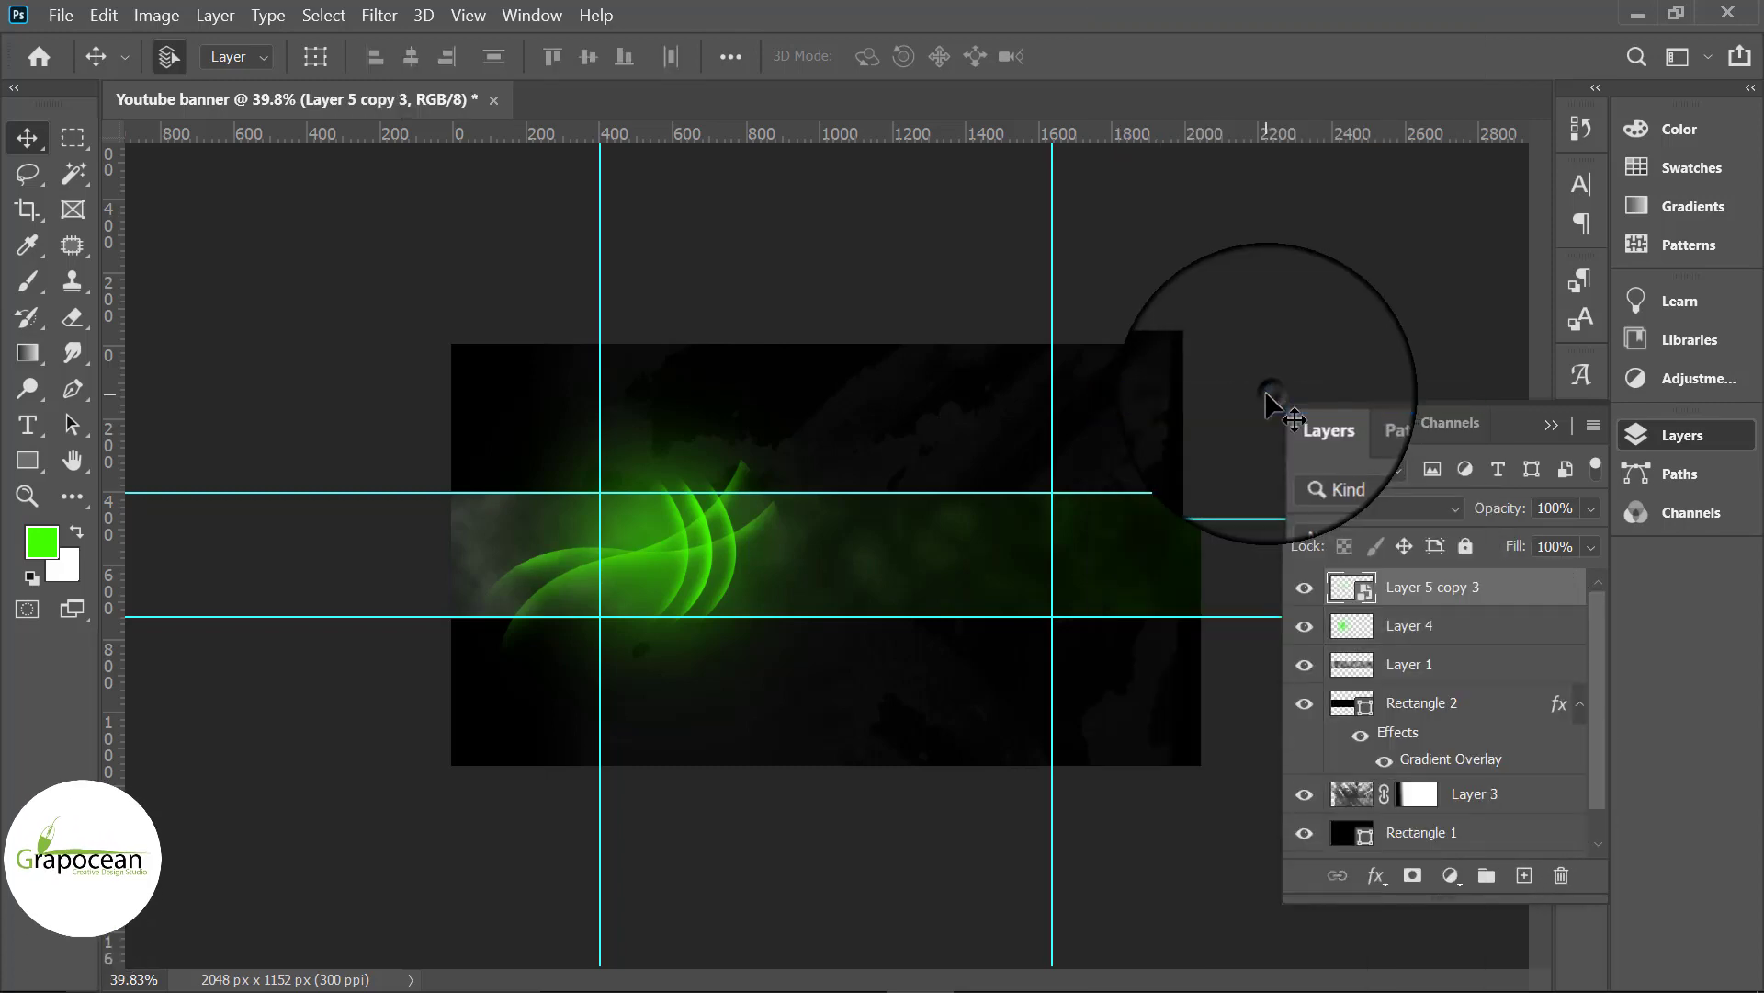
pyautogui.click(1305, 588)
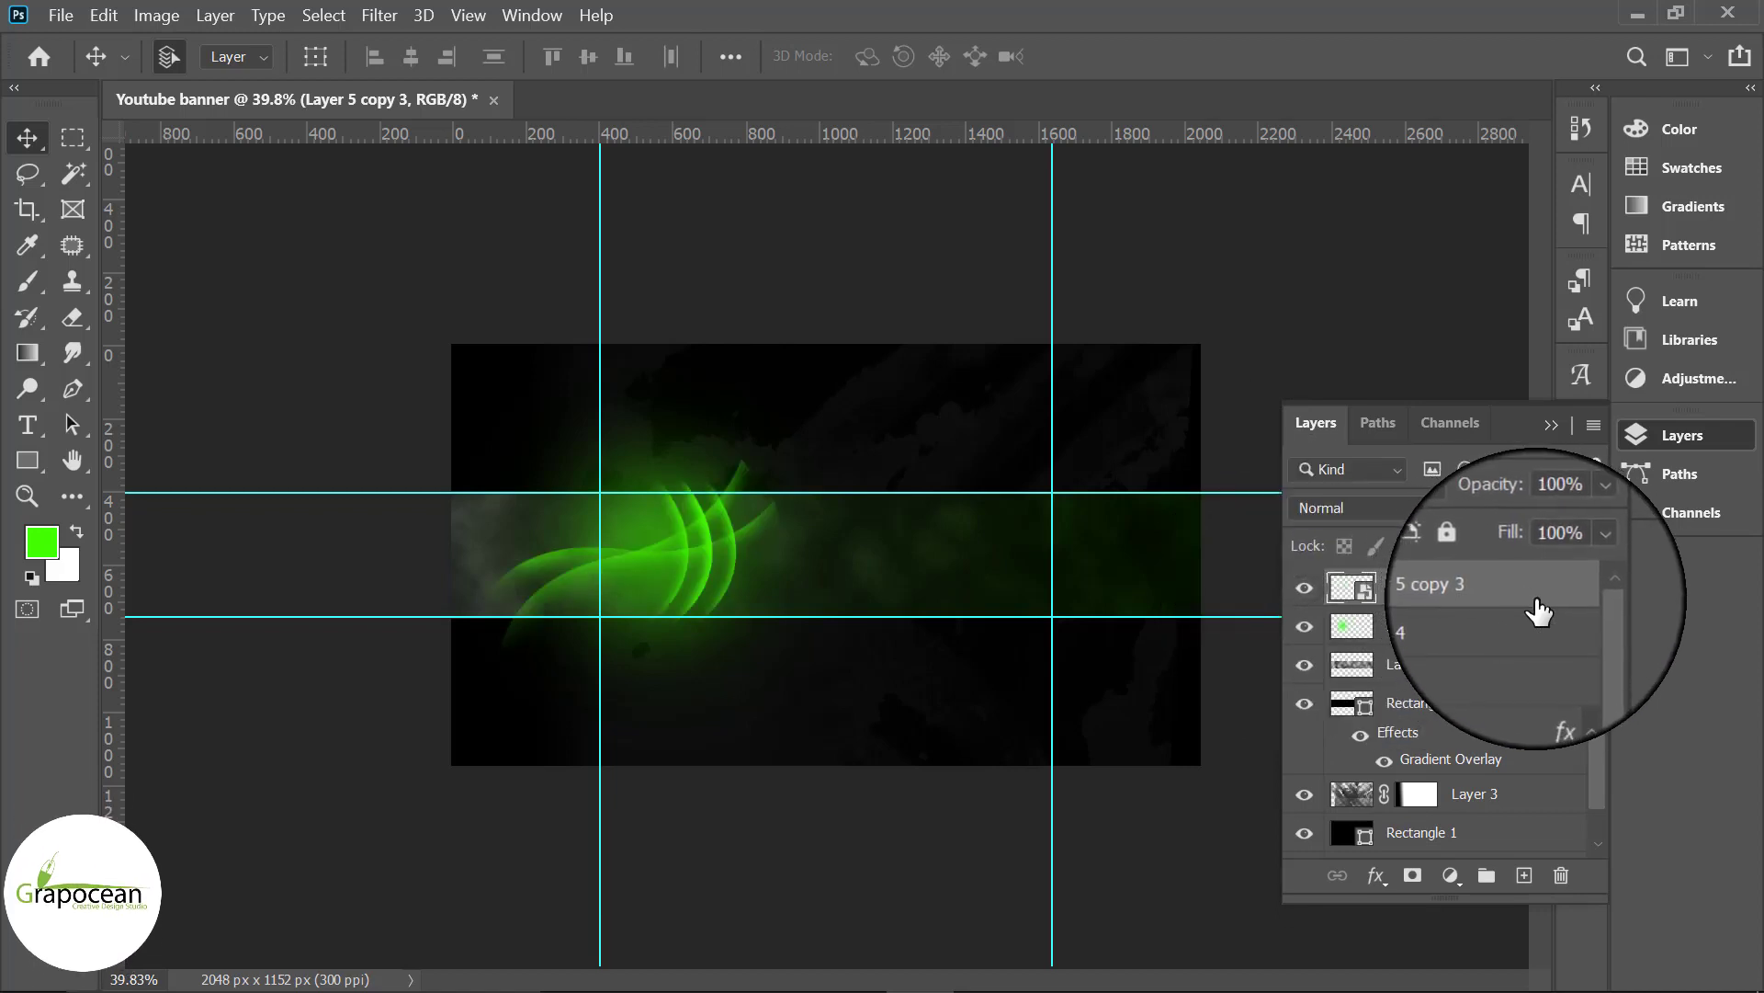
pyautogui.keyDown('ctrl'); pyautogui.click(1516, 624); pyautogui.keyUp('ctrl')
# Step: Duplicate the swoosh and glow layers, move the copy right and flip it horizontally
pyautogui.moveTo(1560, 598); pyautogui.dragTo(1524, 875)
pyautogui.scroll(-2, 831, 557)
pyautogui.hotkey('ctrl', 't')
pyautogui.moveTo(809, 563); pyautogui.dragTo(1006, 563)
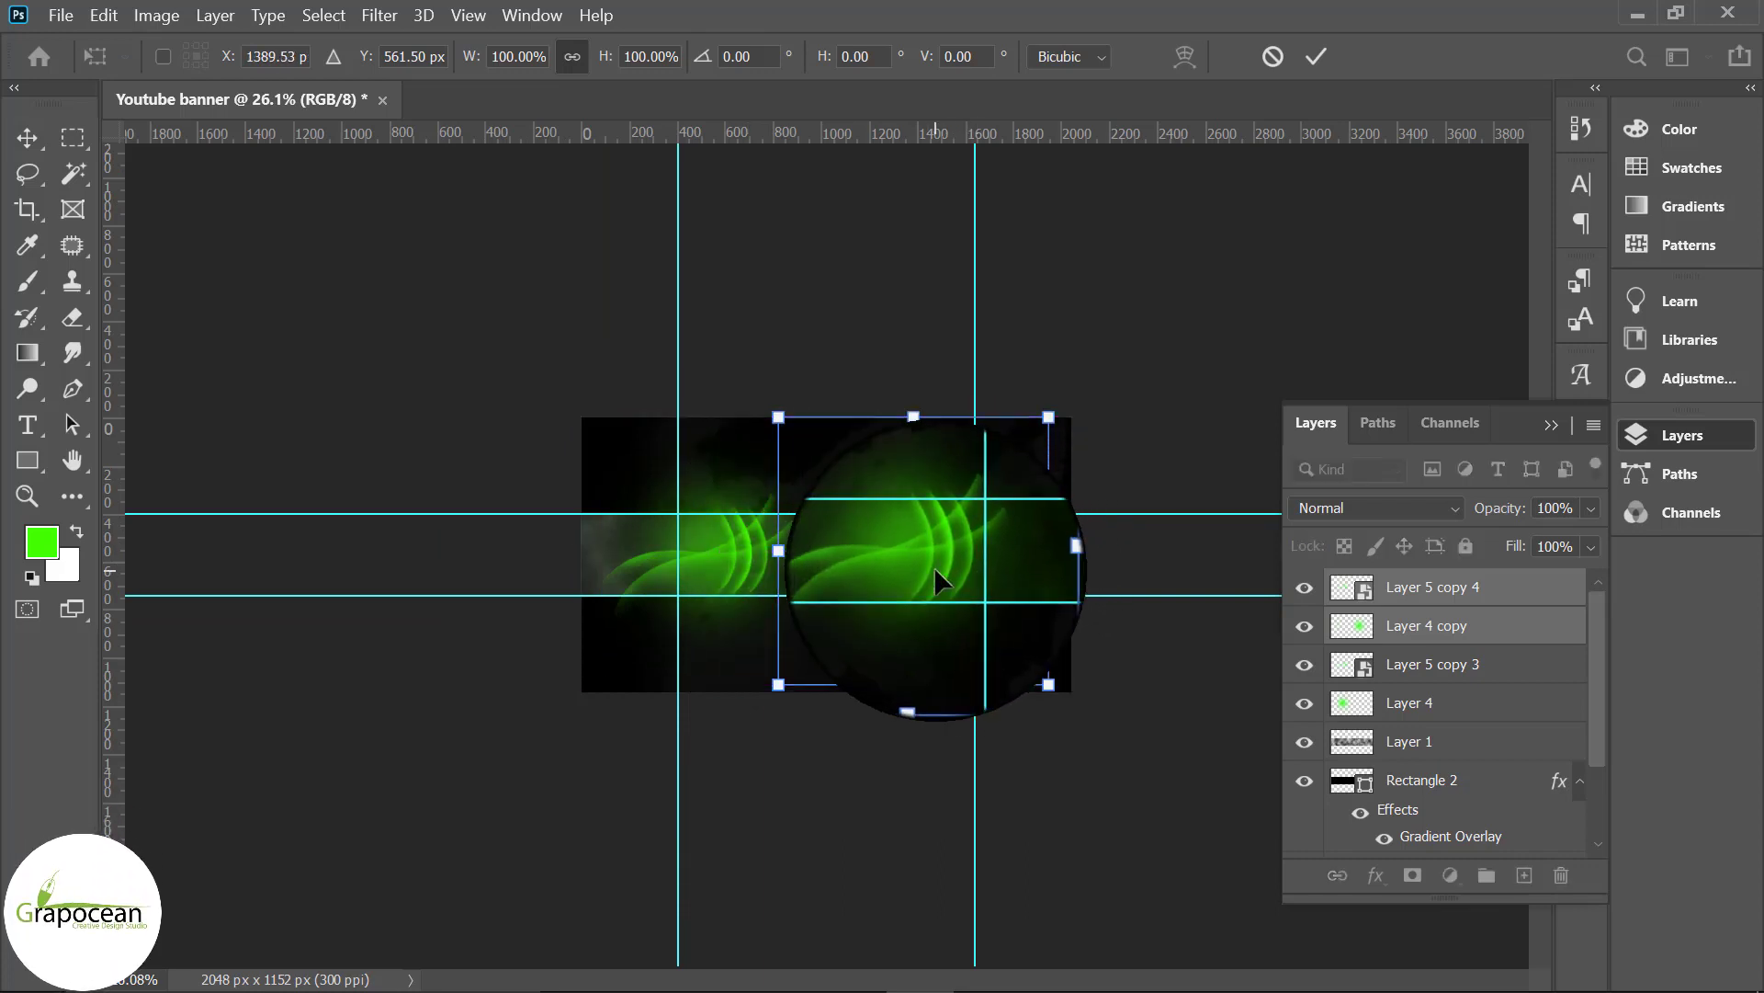
pyautogui.click(1316, 56)
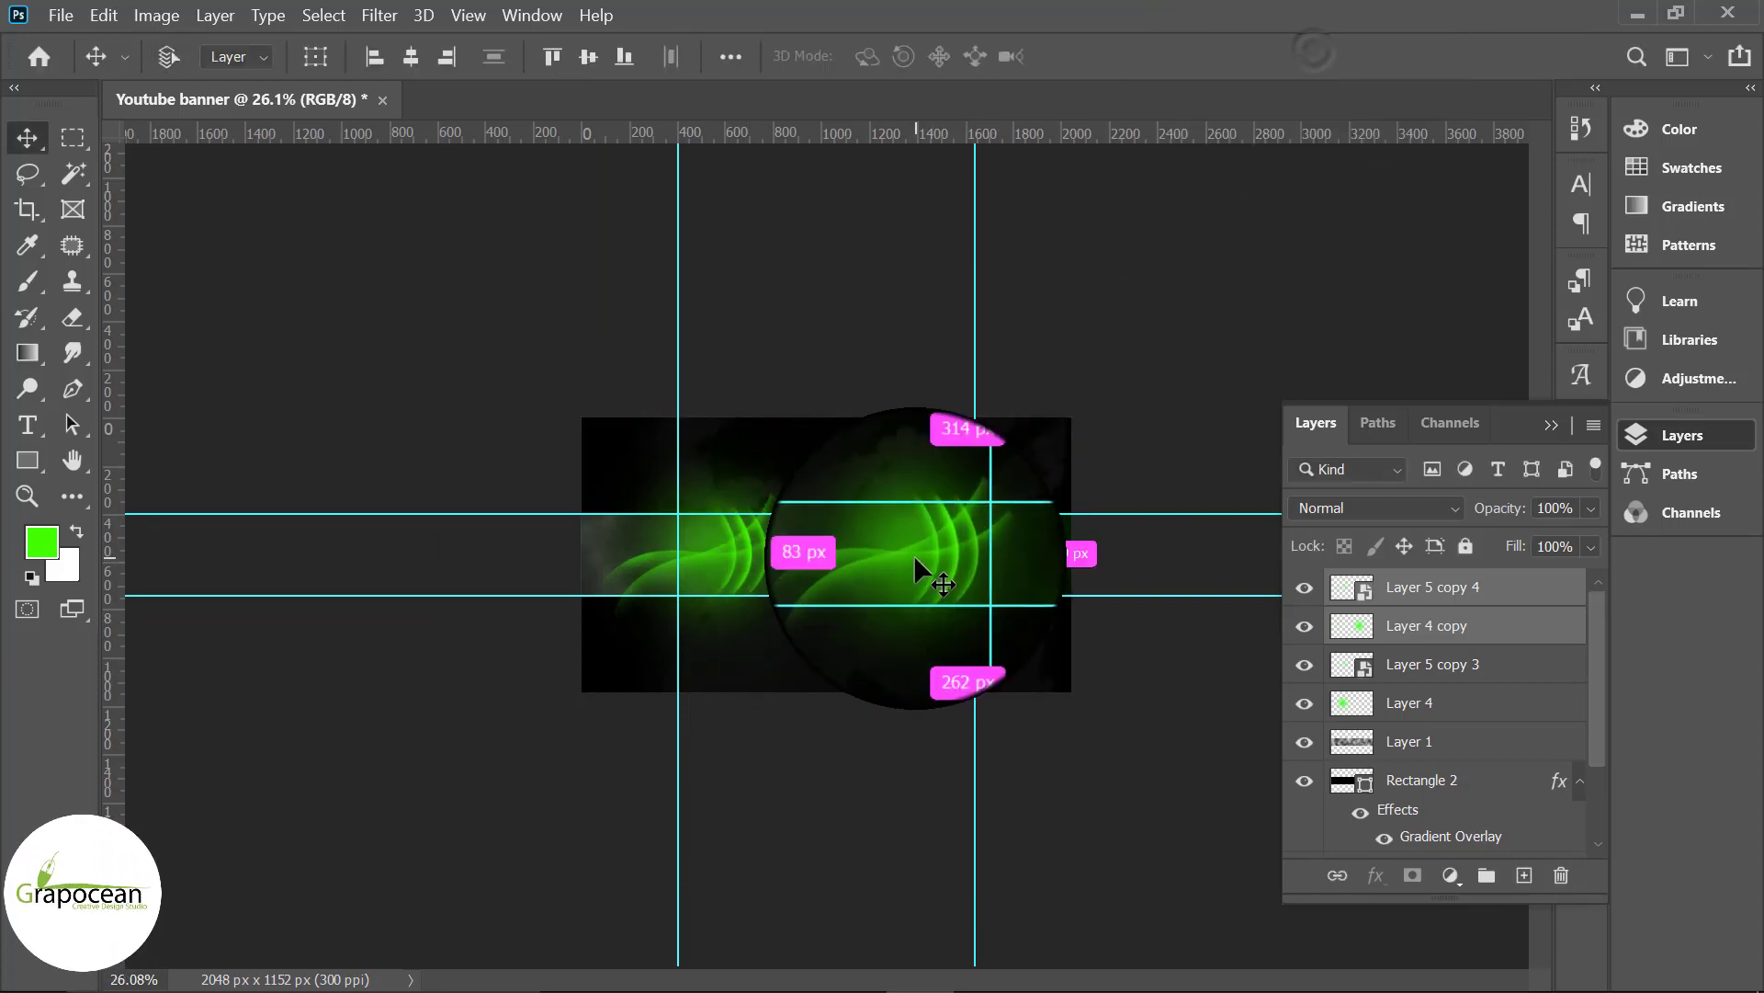
pyautogui.hotkey('ctrl', 't')
pyautogui.rightClick(933, 555)
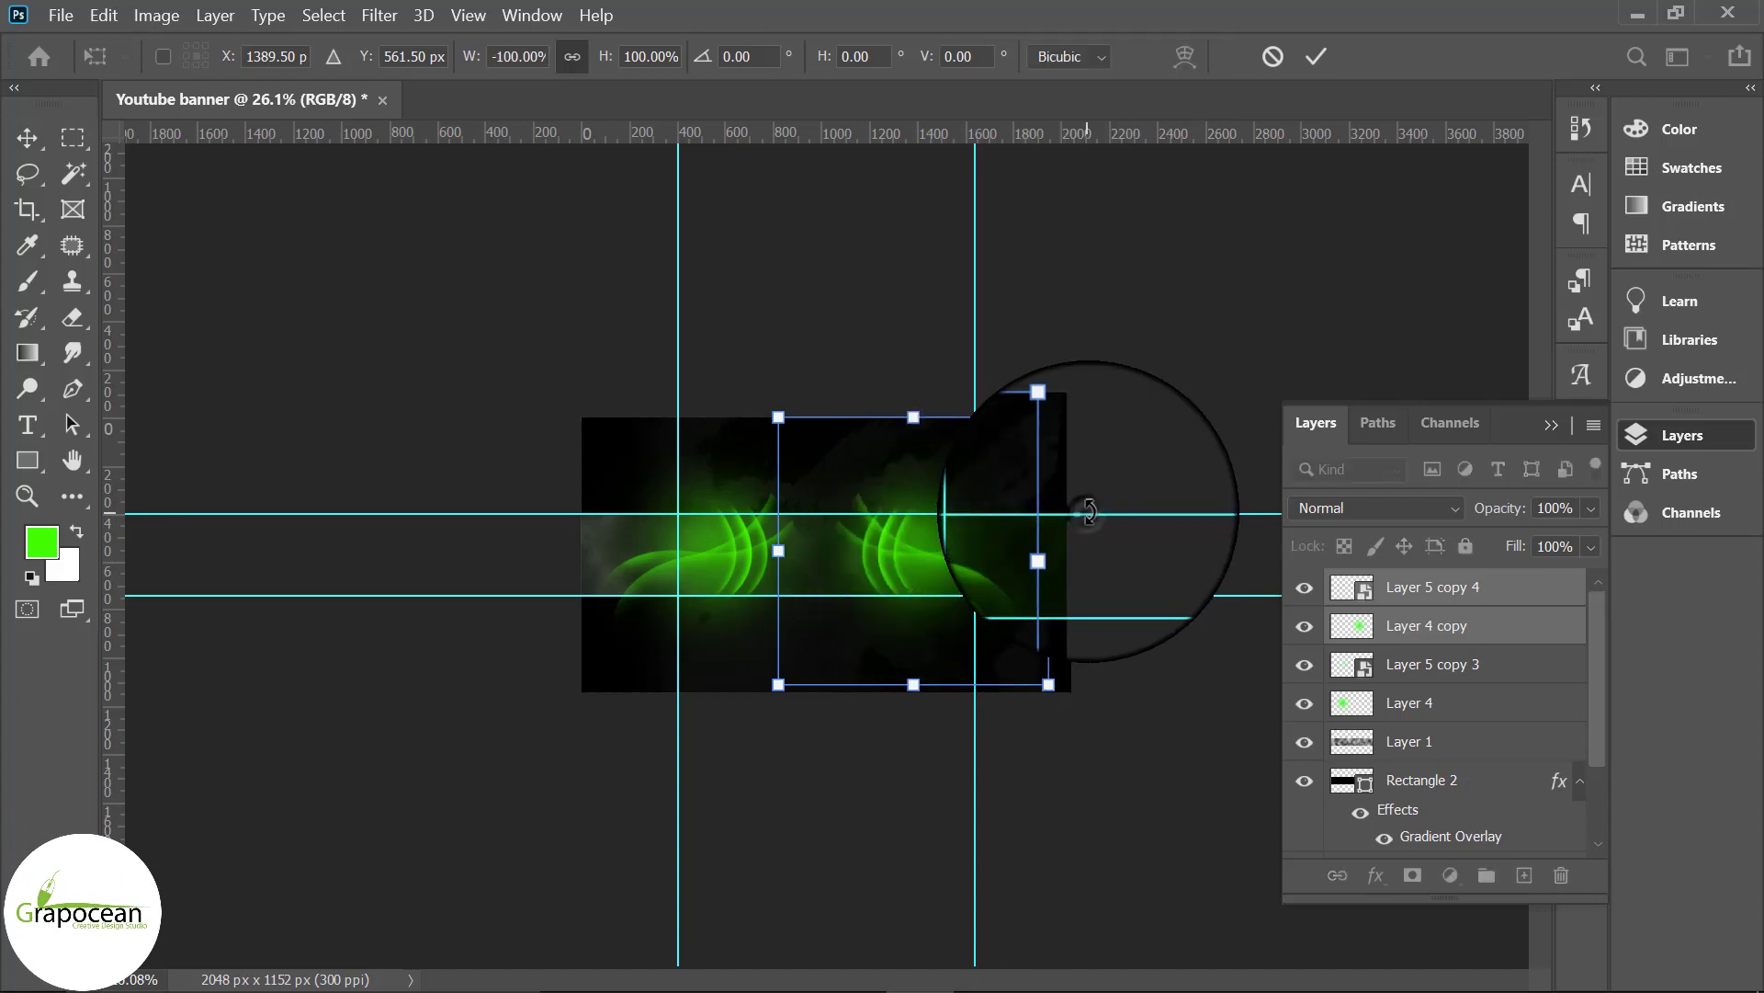
pyautogui.scroll(2, 824, 555)
pyautogui.moveTo(944, 569); pyautogui.dragTo(961, 561)
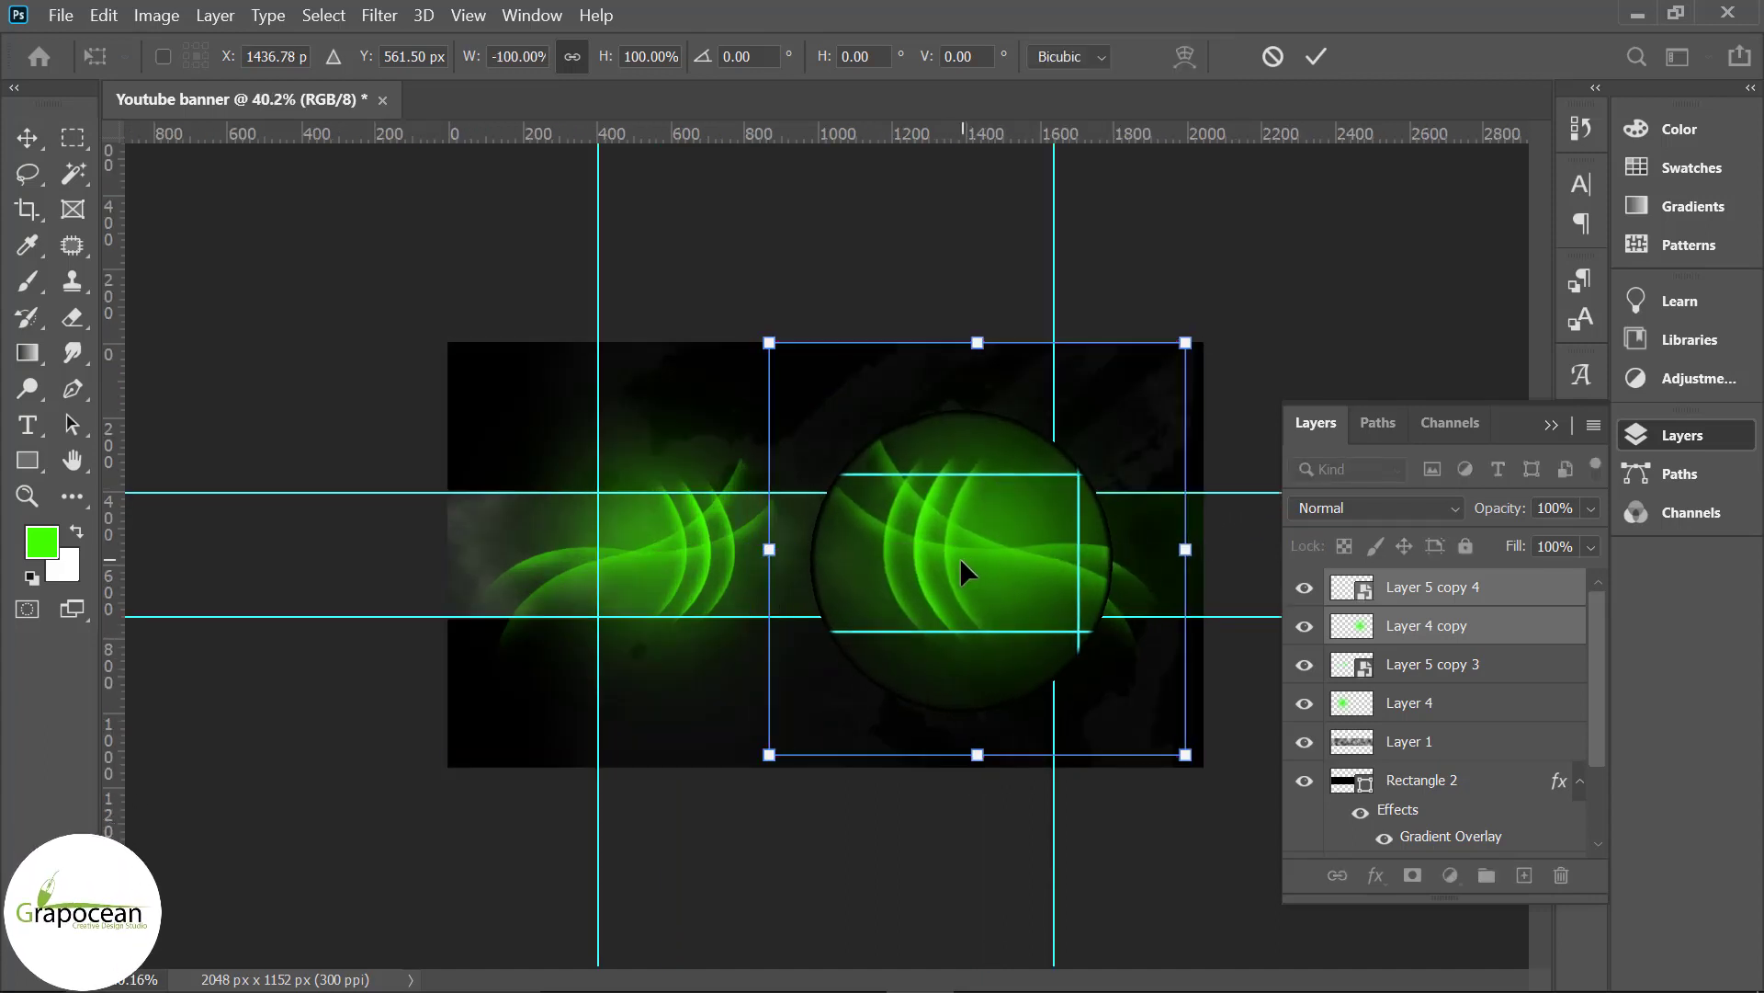
pyautogui.click(1316, 56)
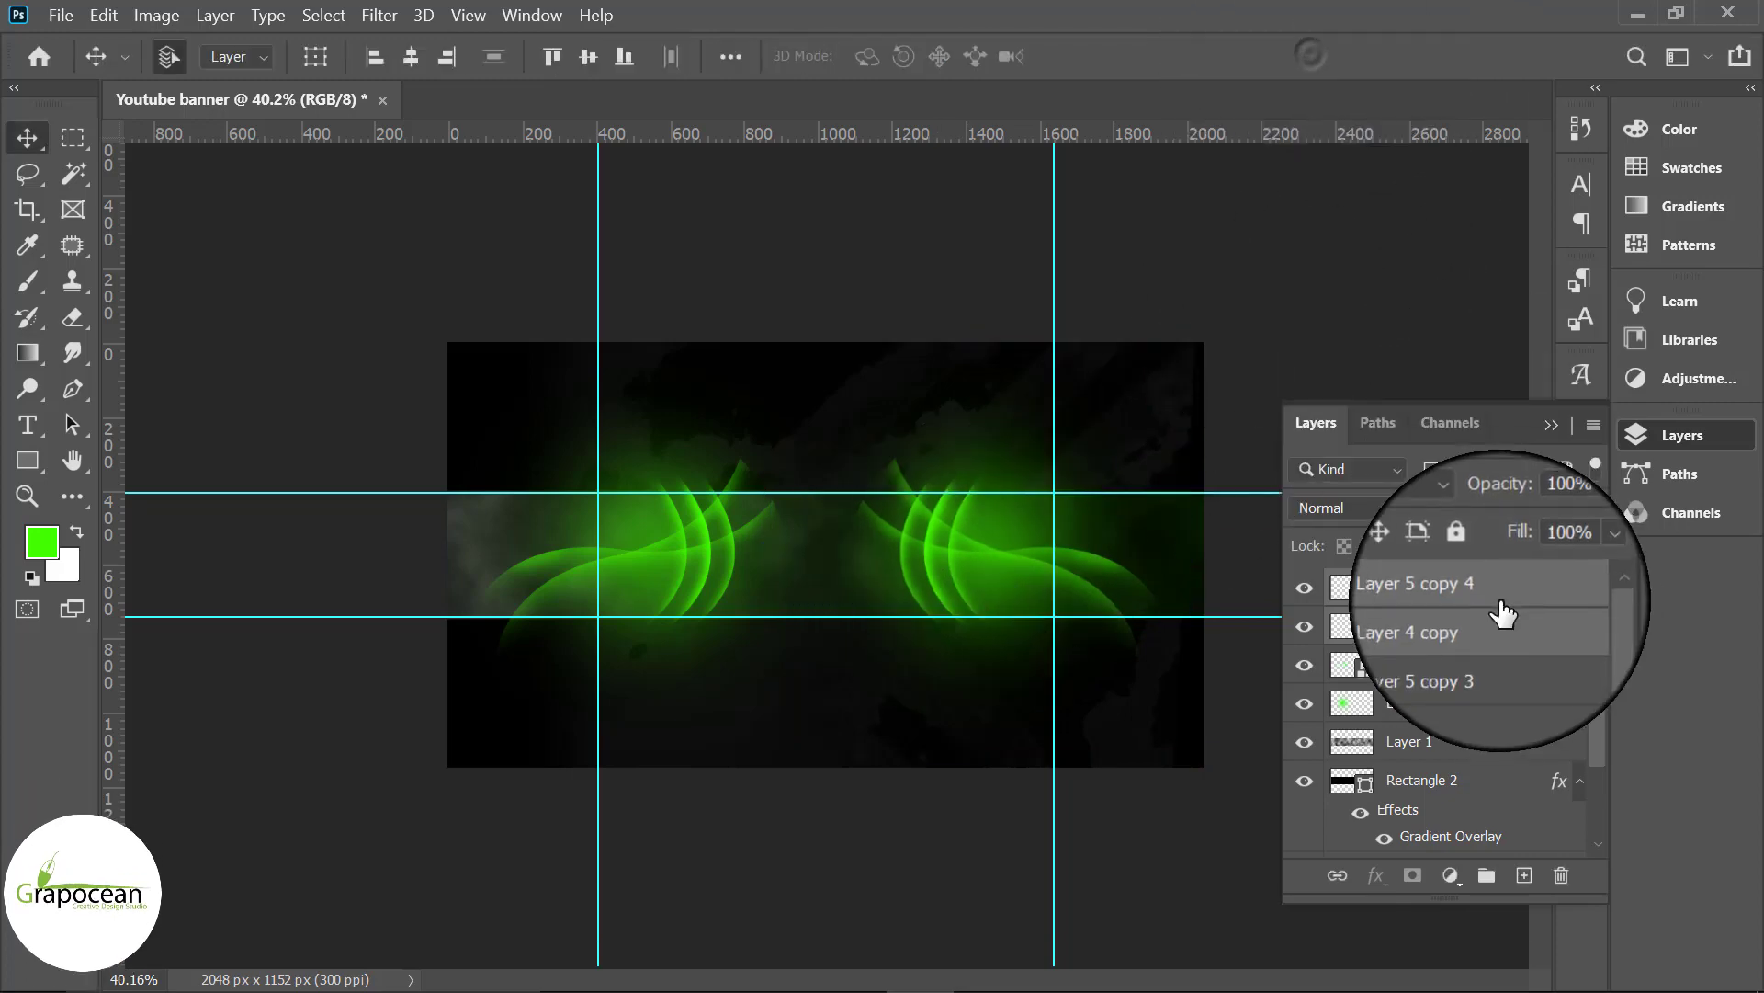
pyautogui.rightClick(1500, 608)
# Step: Convert the layers to smart objects, merging Layer 4 with Layer 5 copy 3
pyautogui.click(1259, 296)
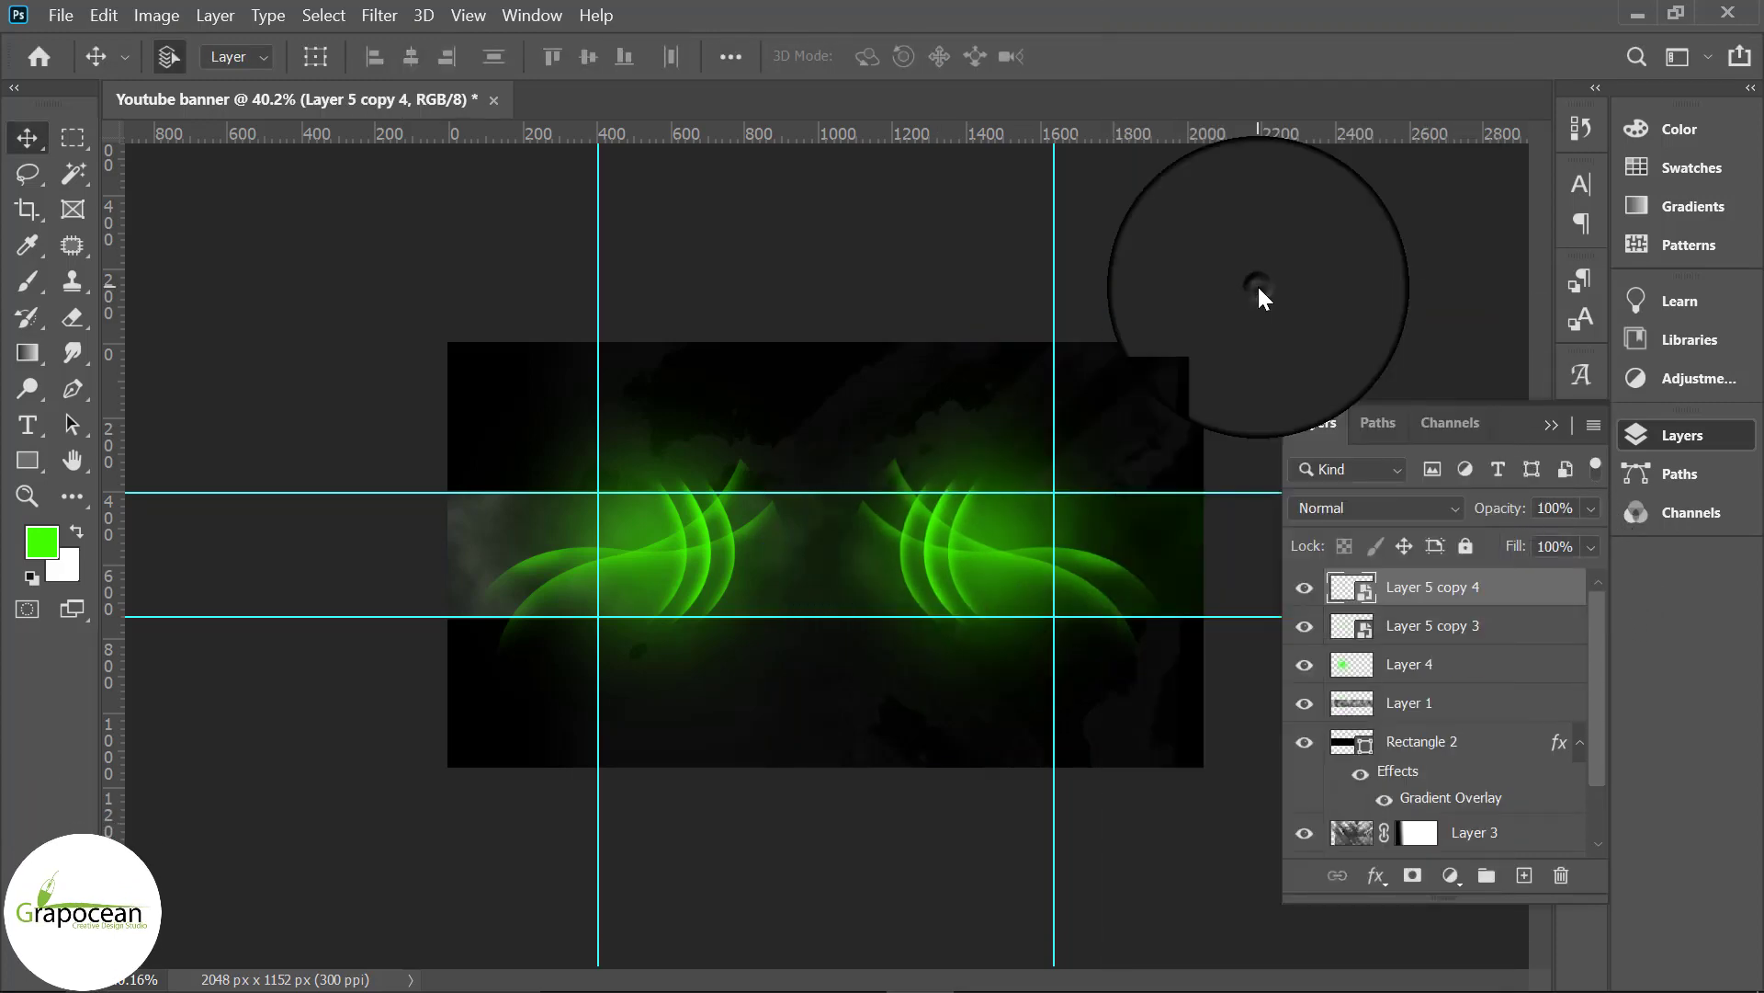
pyautogui.click(1434, 662)
pyautogui.rightClick(1455, 636)
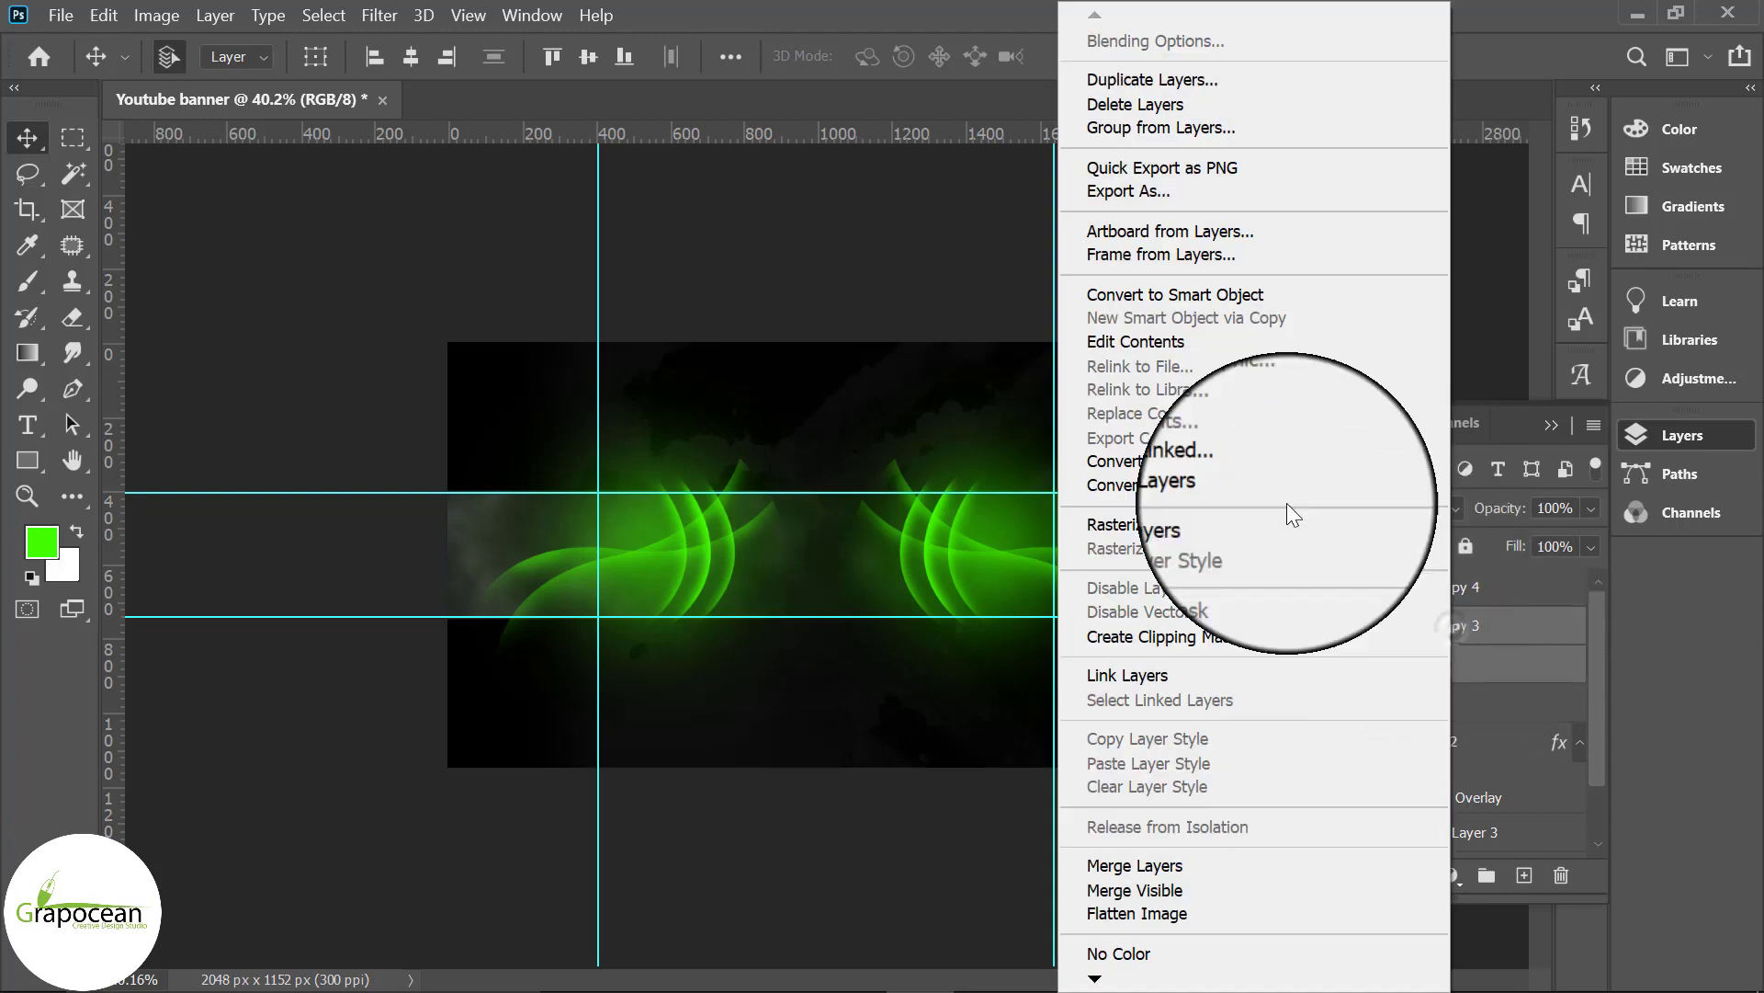
pyautogui.click(1212, 306)
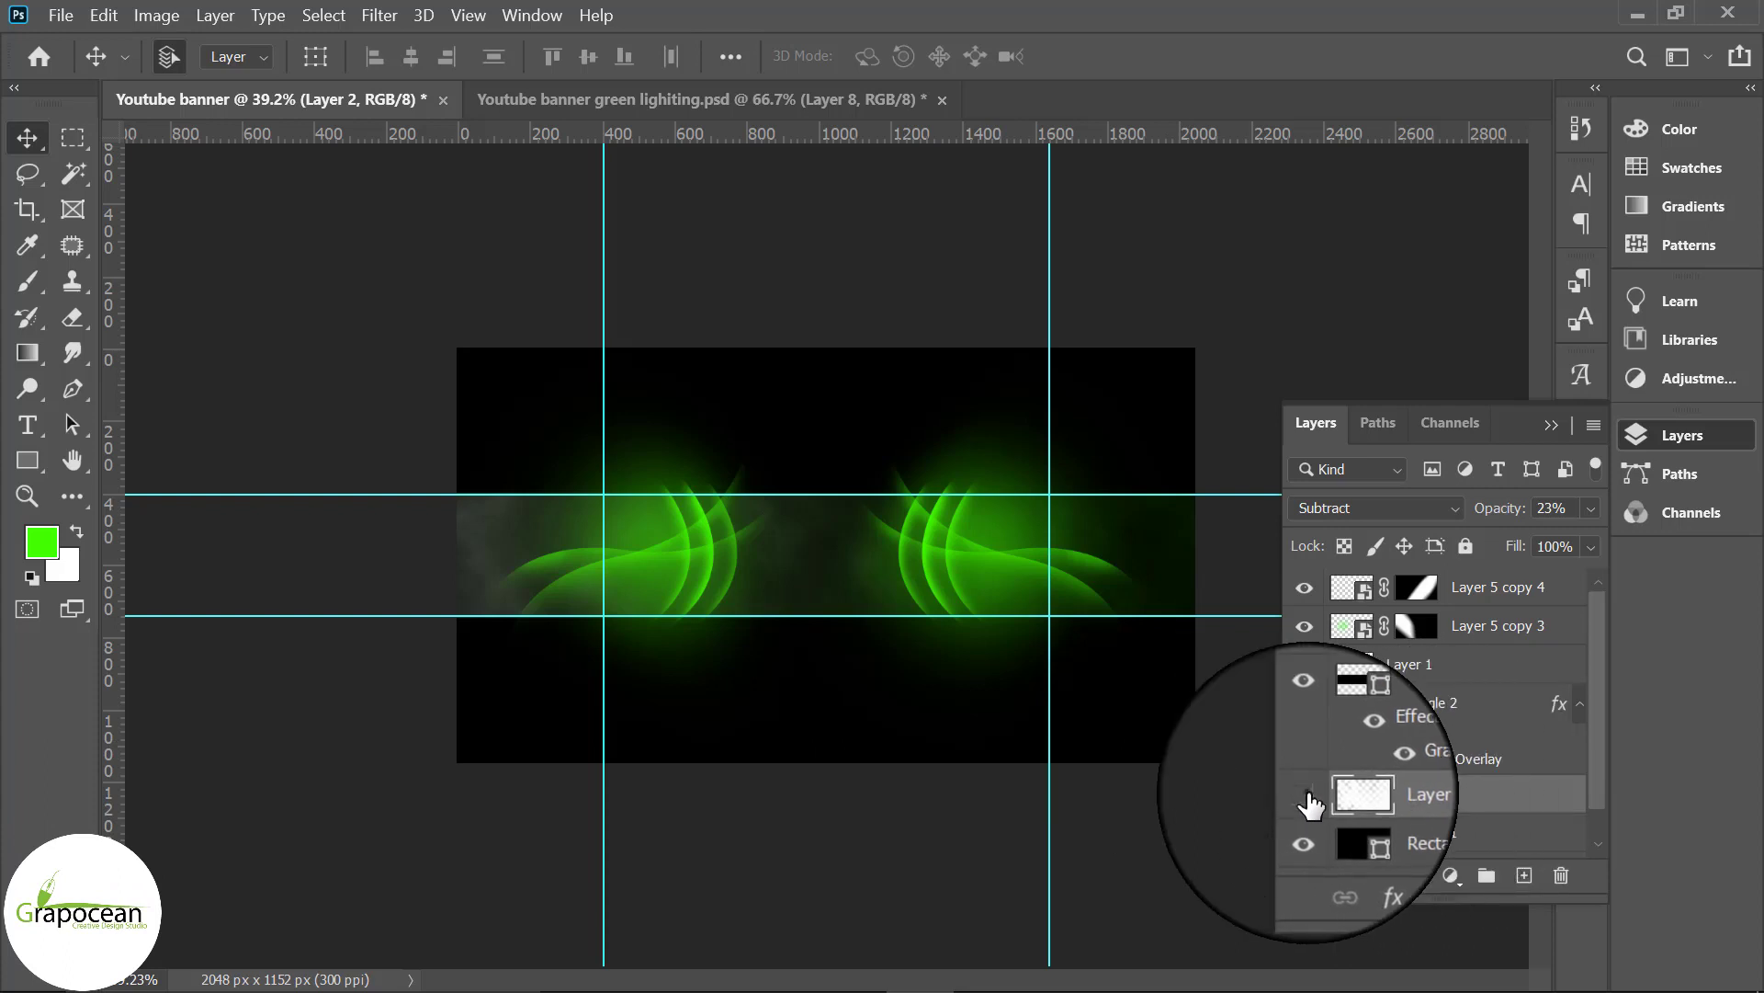
# Step: Set the texture layer to Normal blending at 11% opacity
pyautogui.click(1397, 503)
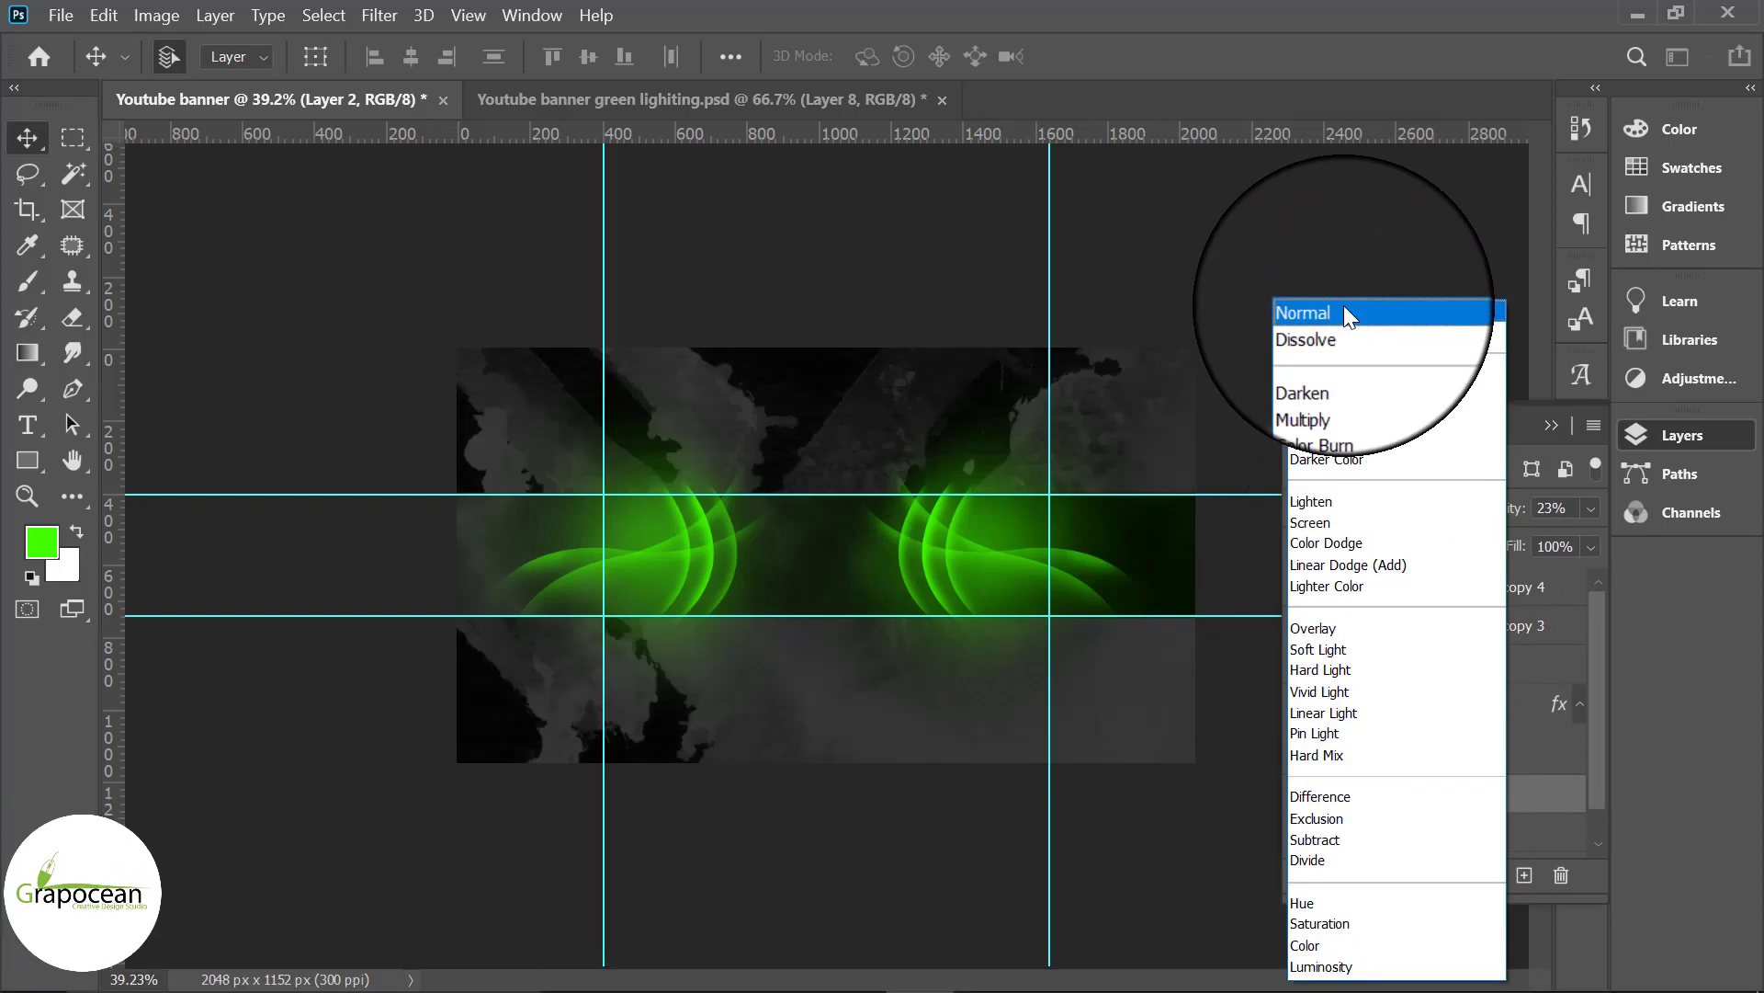
pyautogui.click(1348, 313)
pyautogui.moveTo(1591, 508)
pyautogui.mouseDown()
pyautogui.moveTo(1467, 539)
pyautogui.moveTo(1503, 540)
pyautogui.mouseUp()
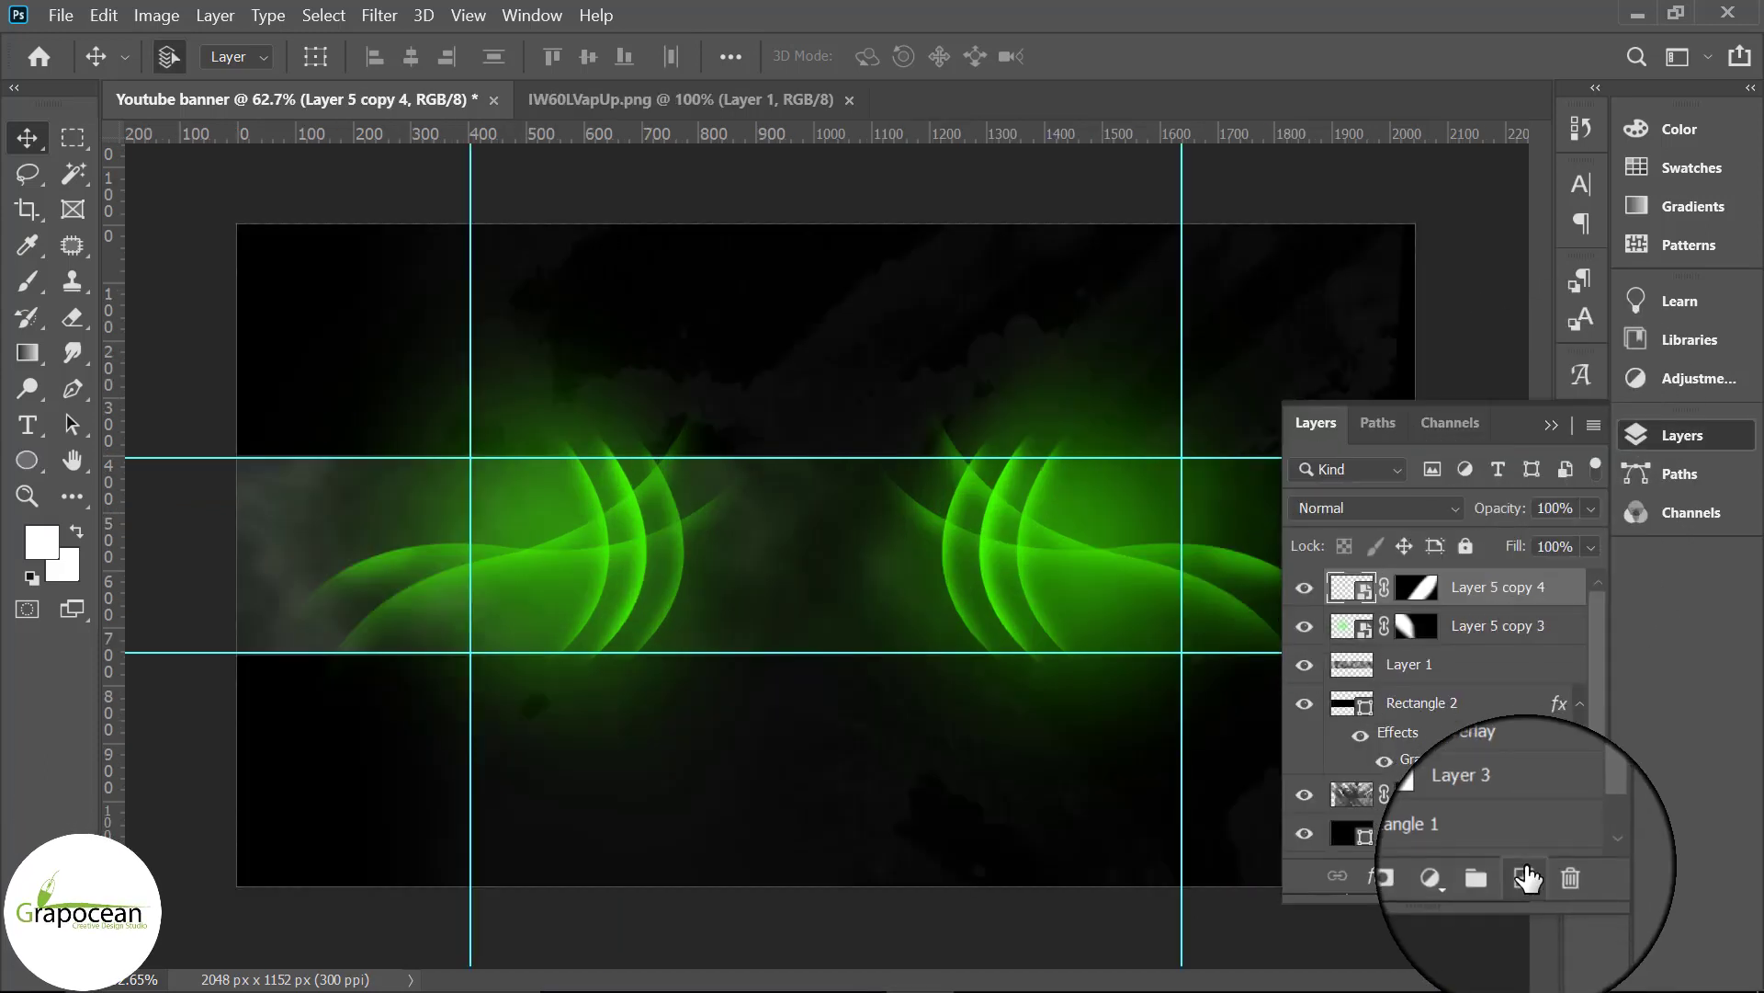
# Step: Draw an outline-only circle with a gradient stroke in the banner centre
pyautogui.click(1523, 875)
pyautogui.click(799, 100)
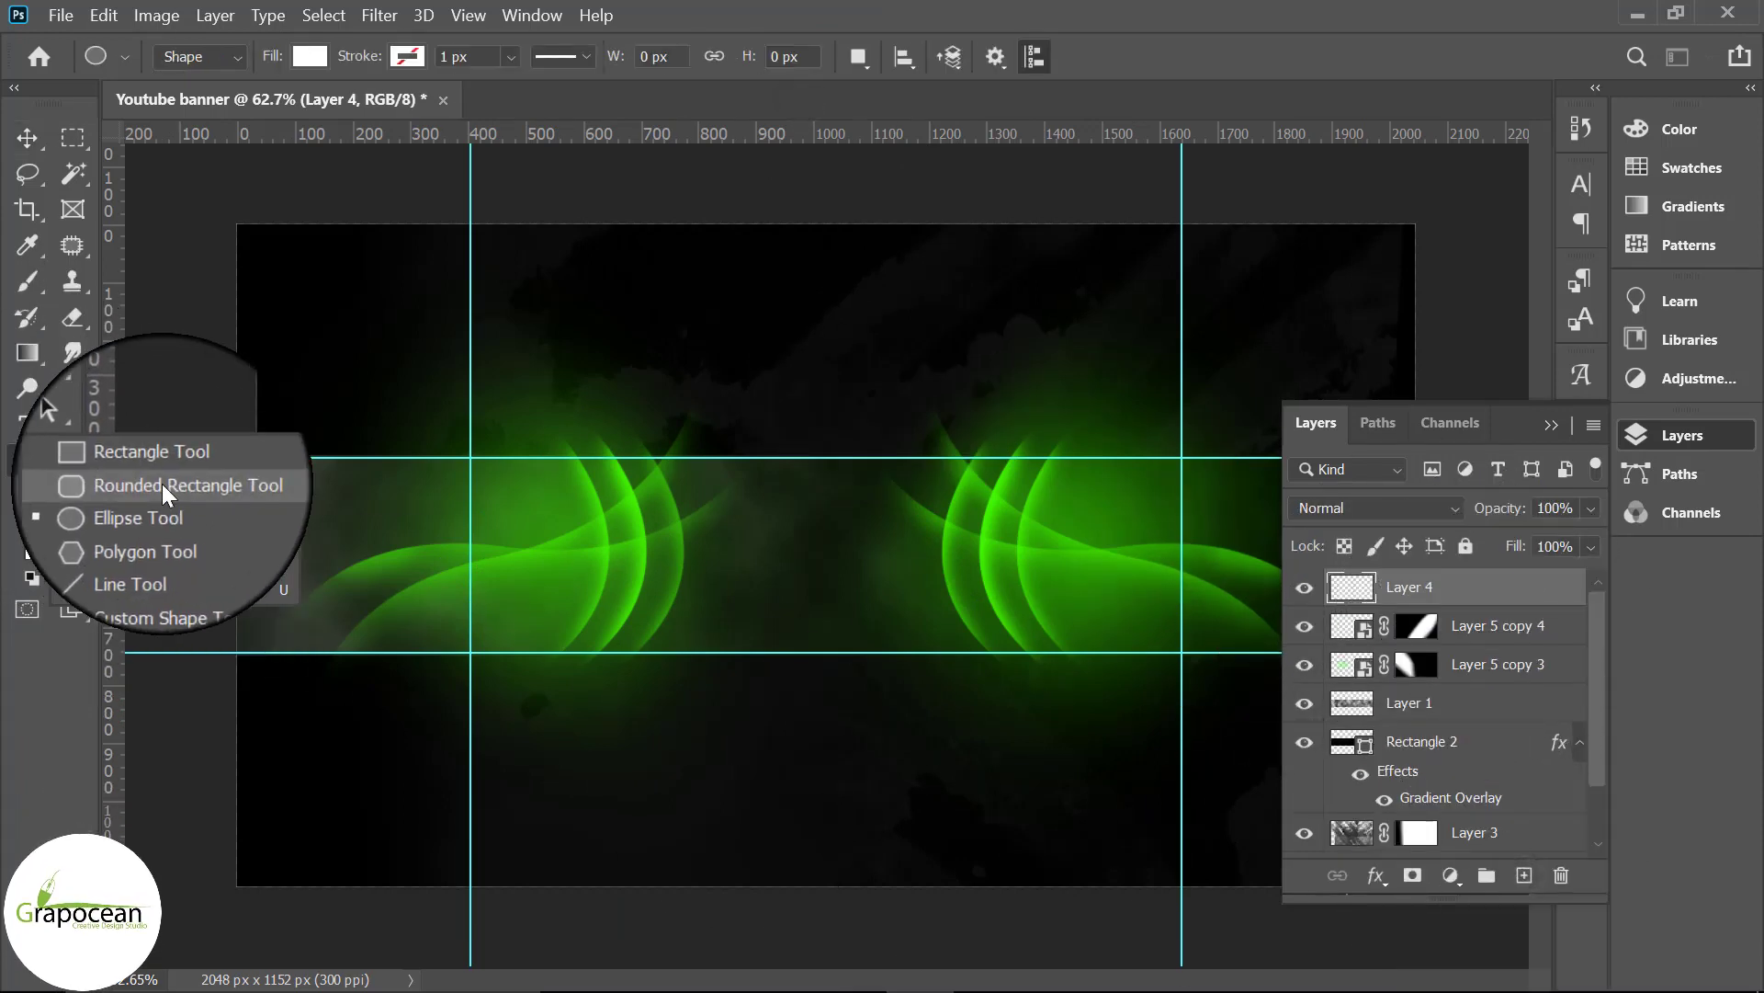
pyautogui.moveTo(31, 456); pyautogui.dragTo(191, 511)
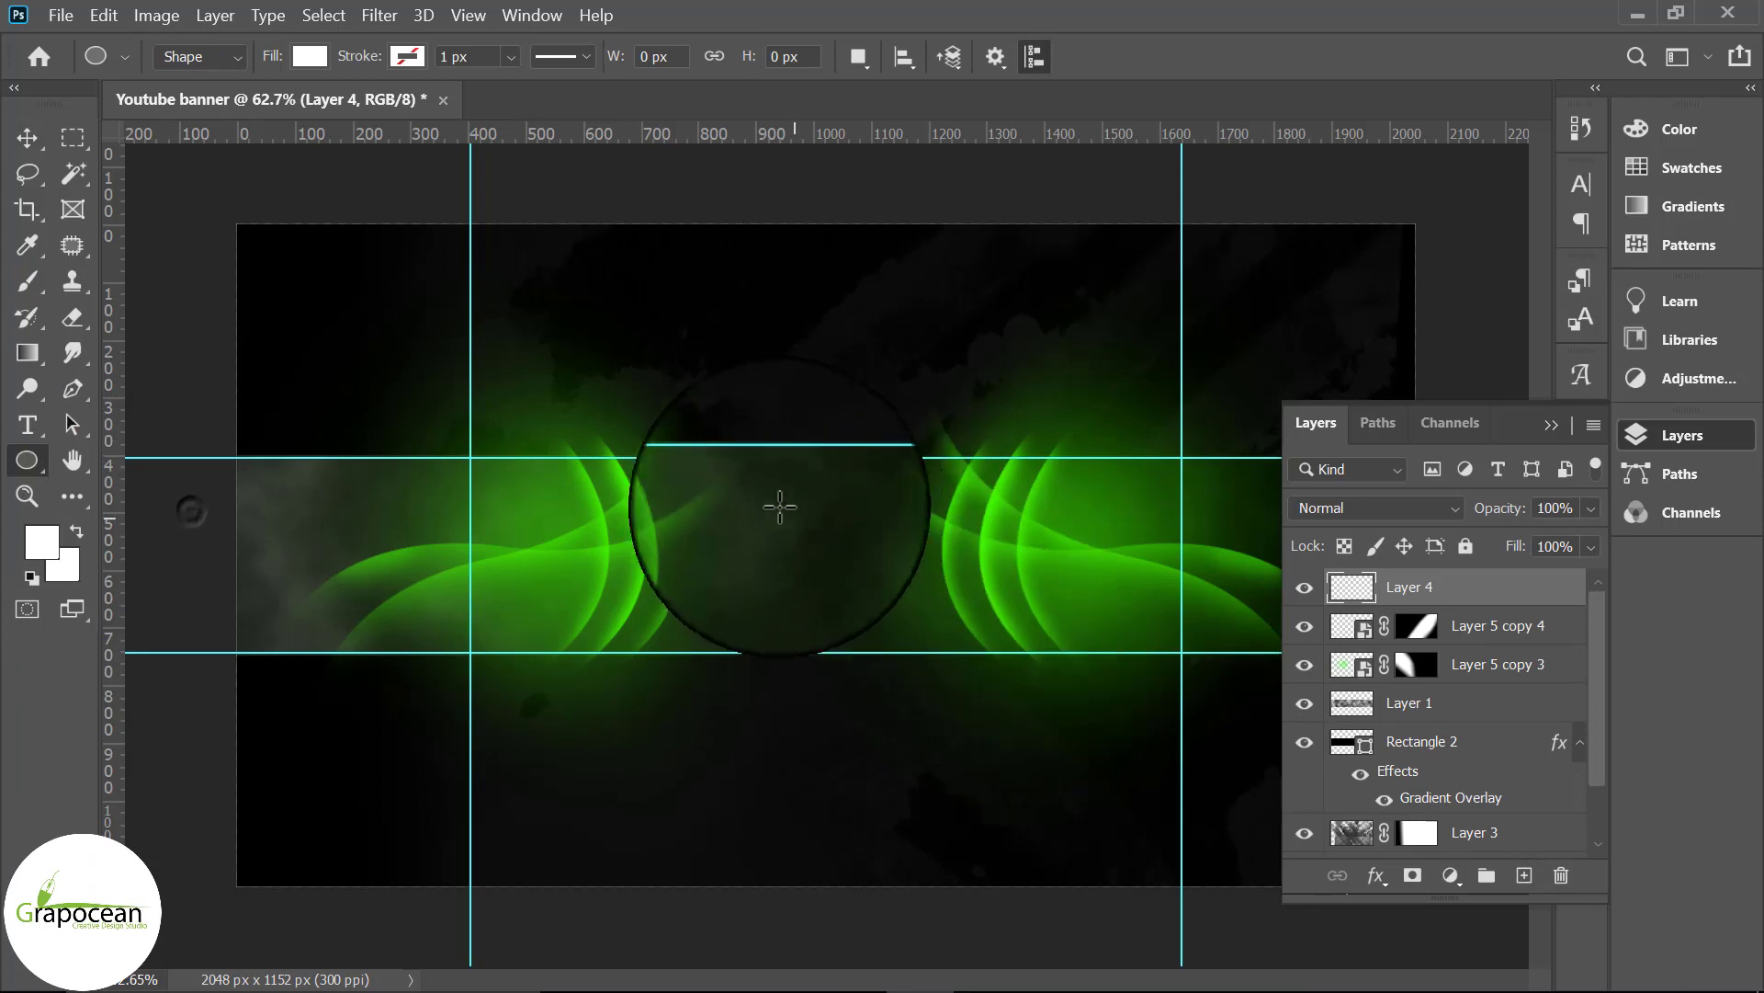
pyautogui.moveTo(781, 505)
pyautogui.mouseDown()
pyautogui.moveTo(898, 614)
pyautogui.moveTo(934, 623)
pyautogui.mouseUp()
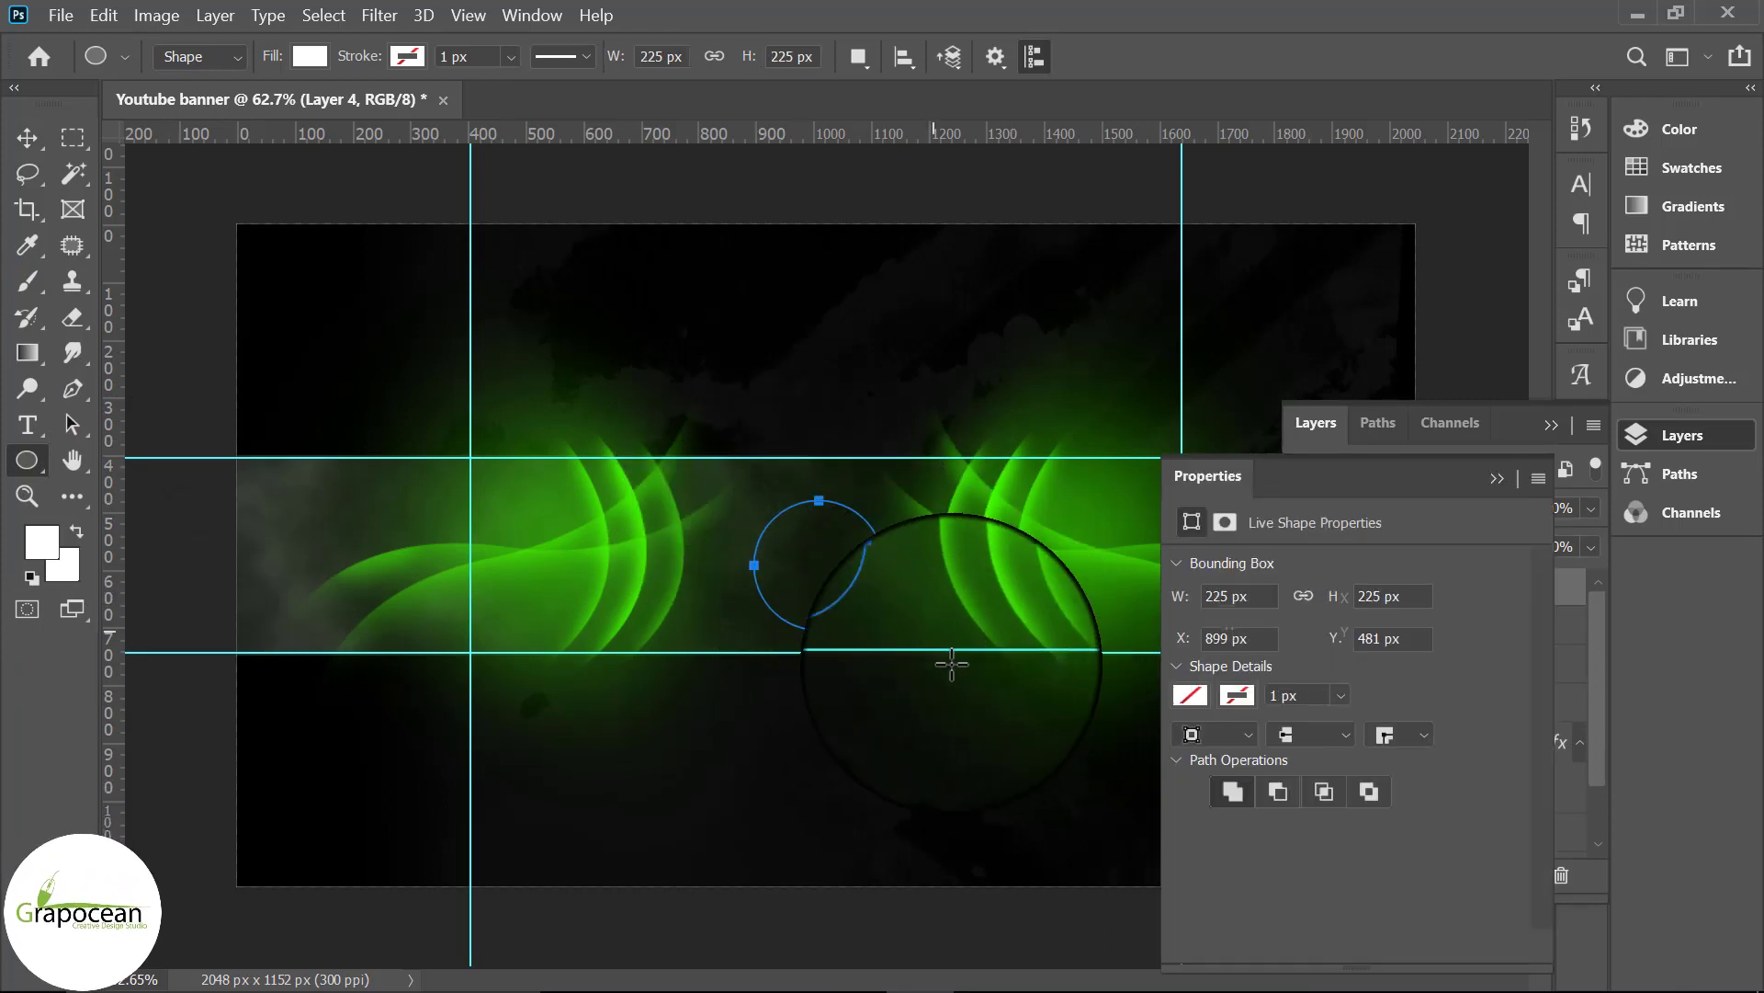
pyautogui.click(310, 56)
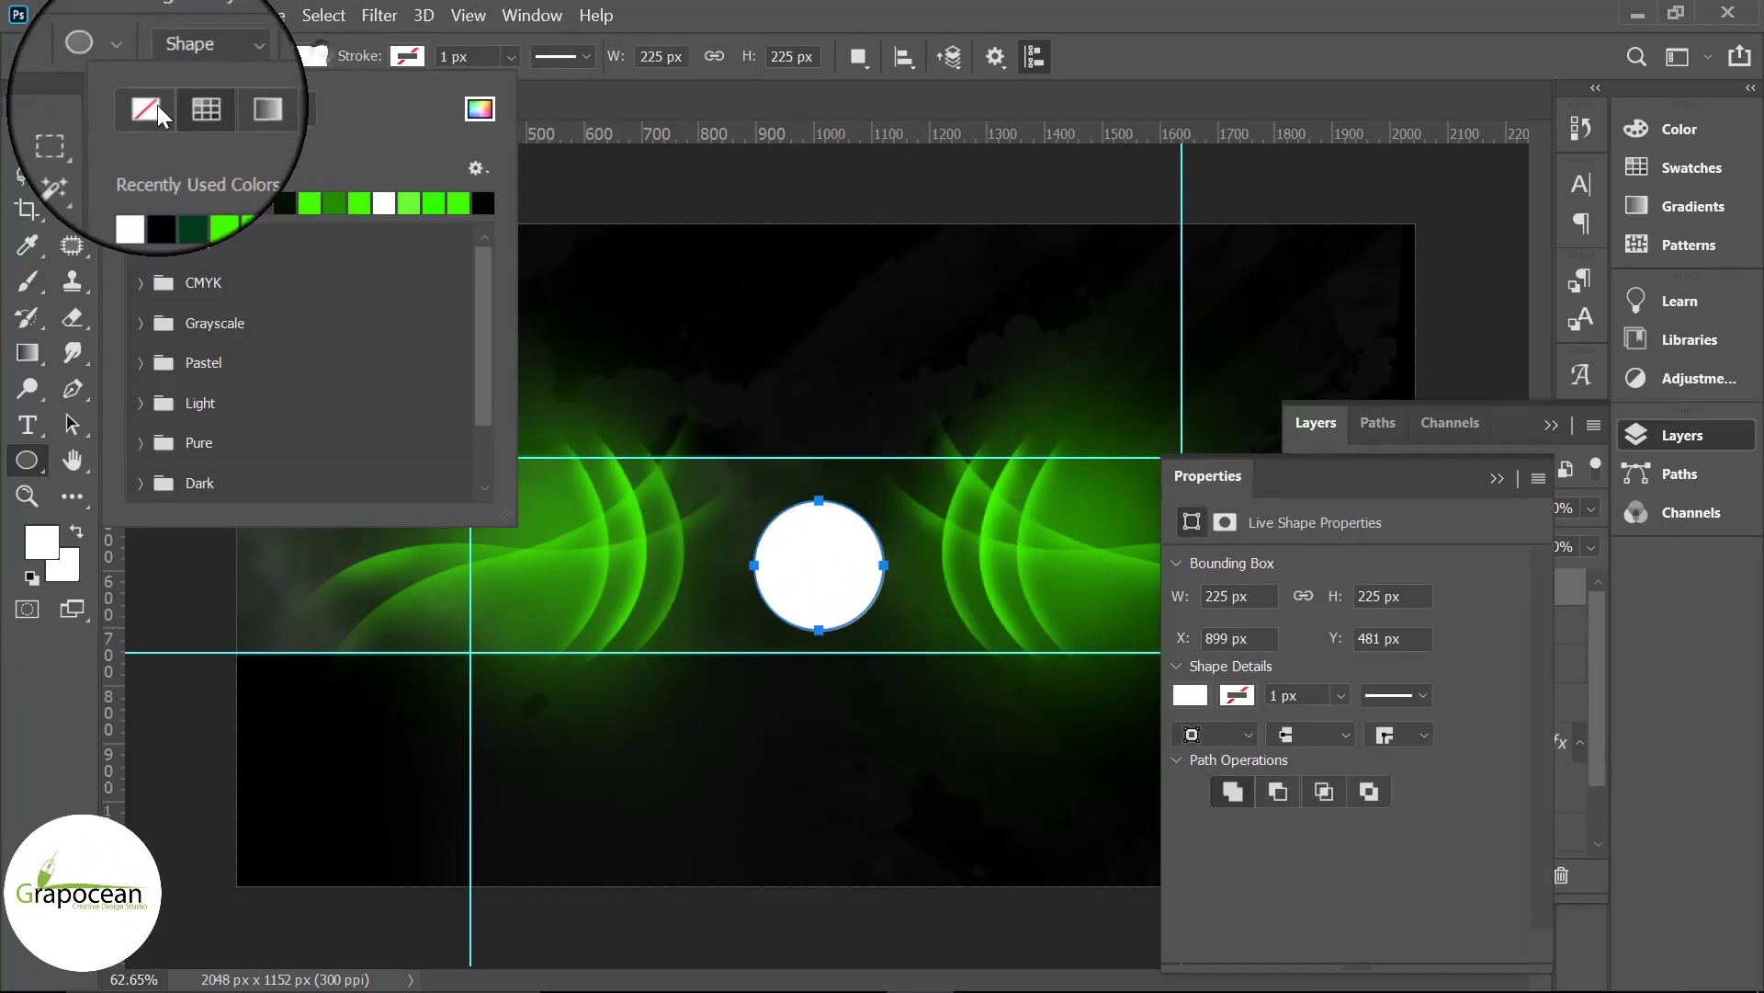
pyautogui.click(149, 107)
pyautogui.click(470, 57)
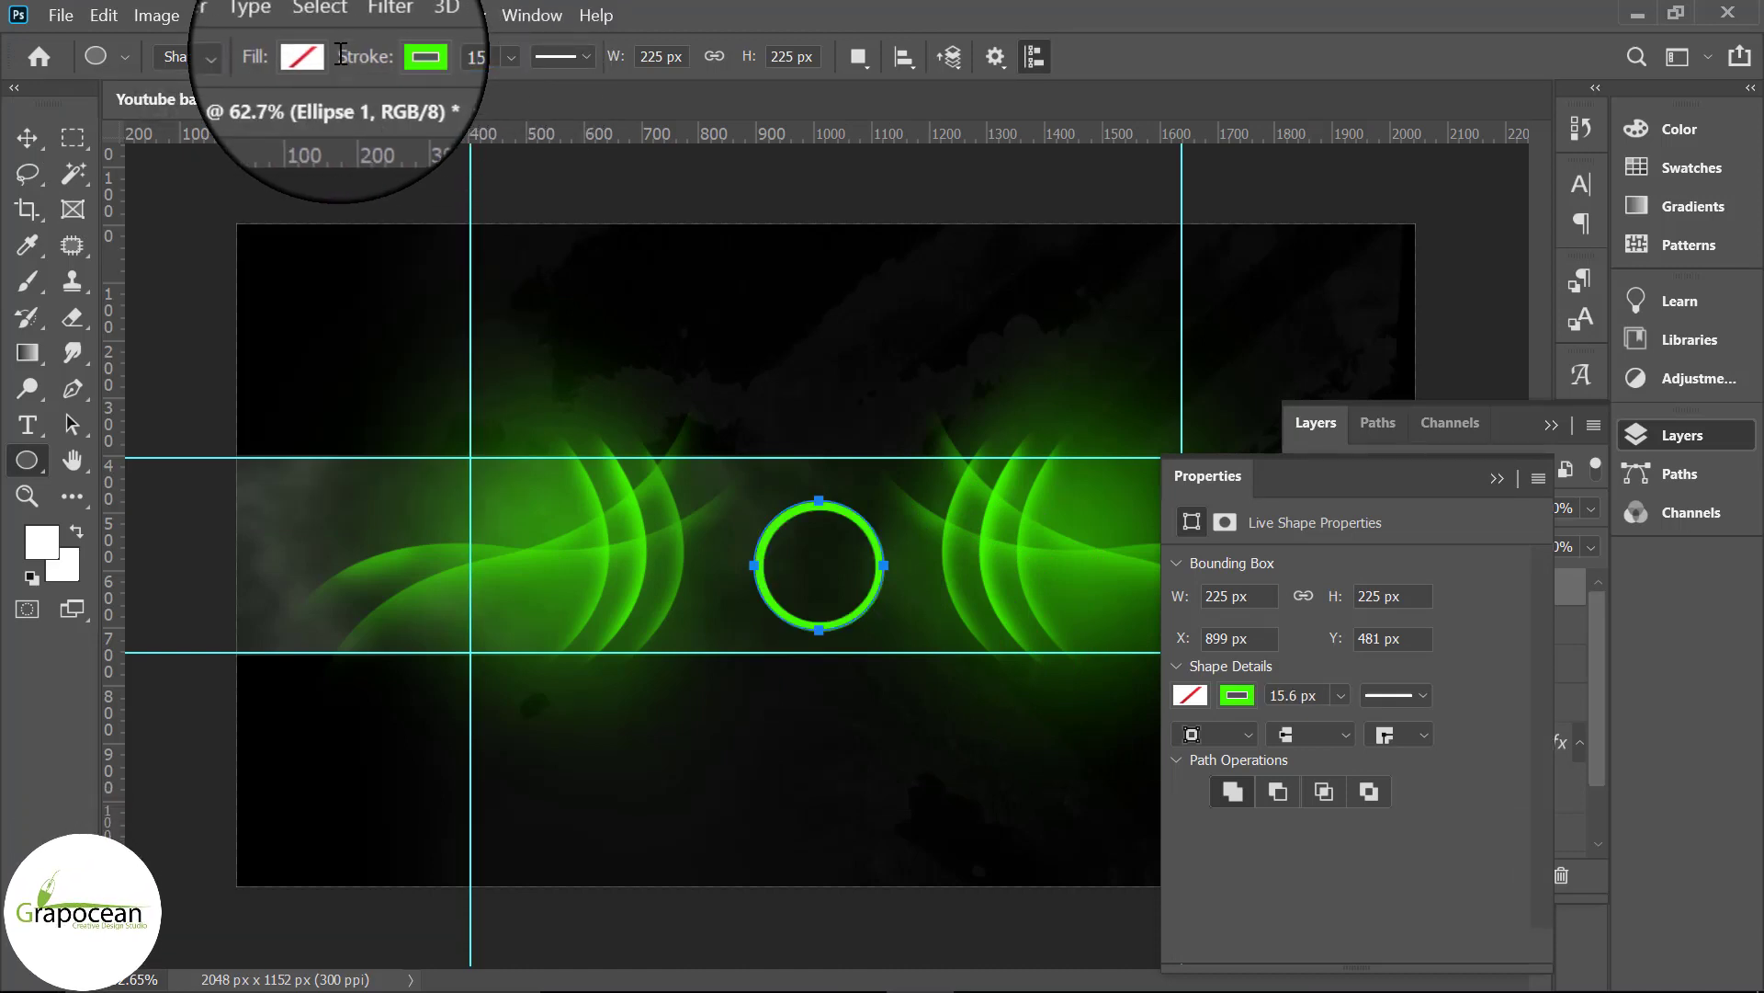
pyautogui.click(302, 56)
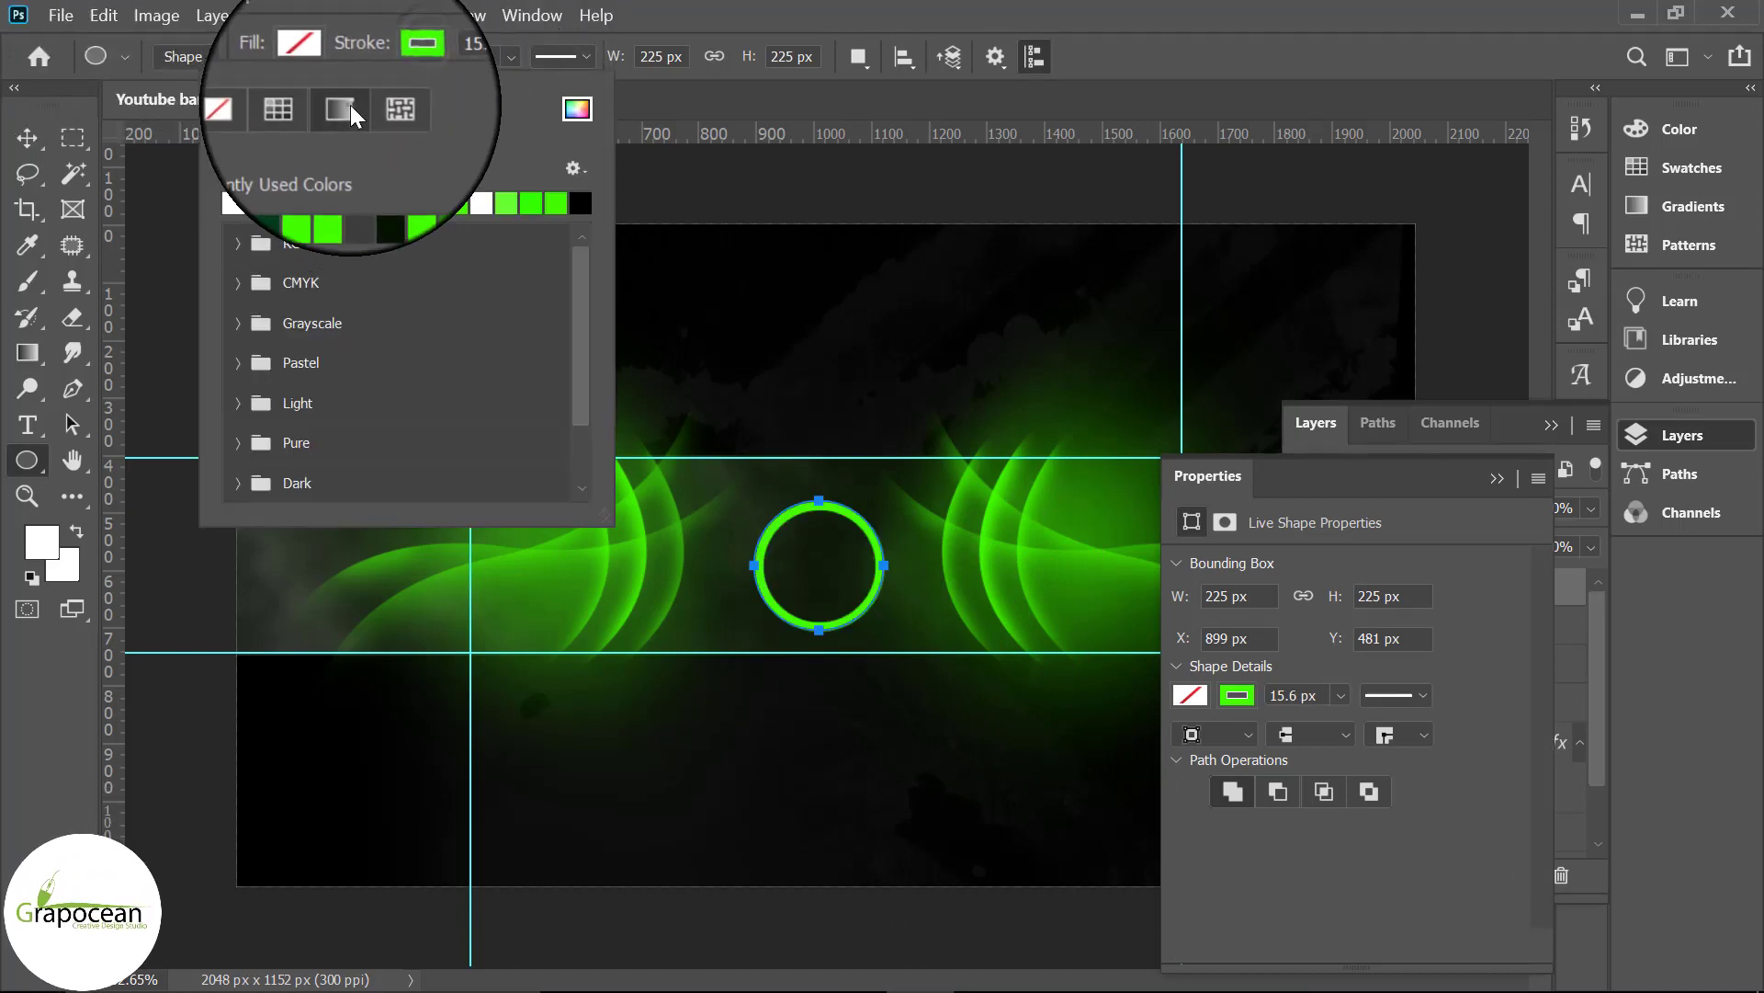
pyautogui.click(345, 108)
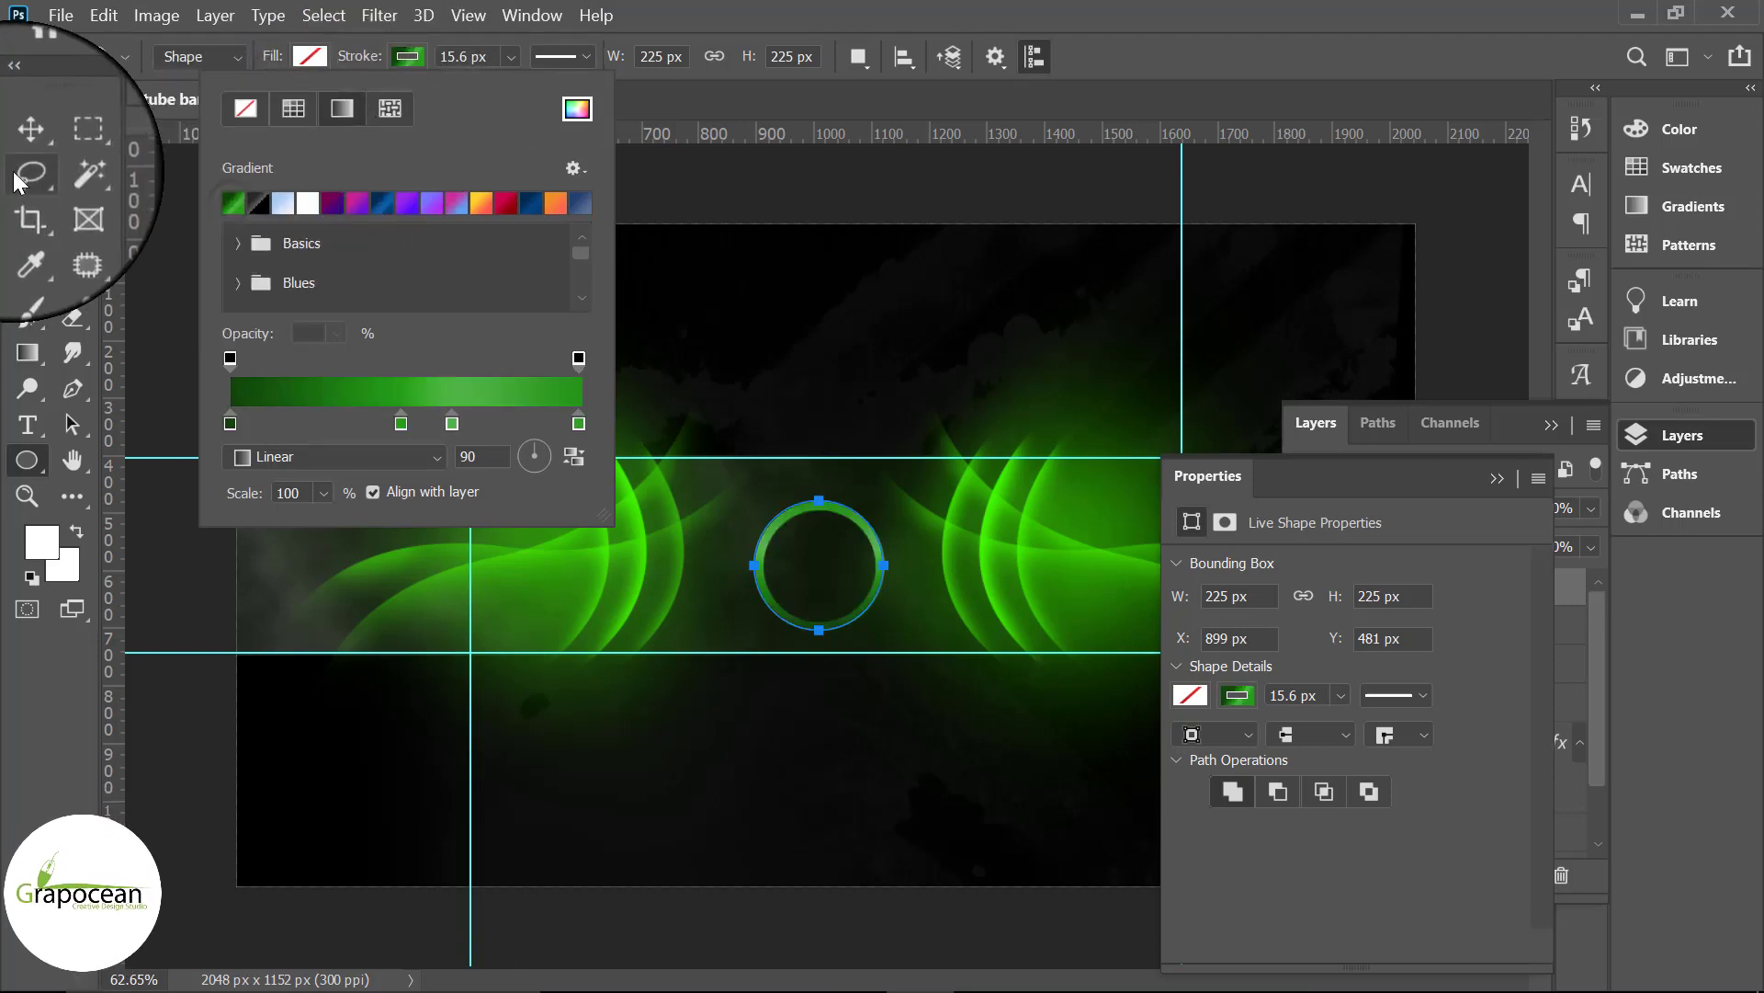
# Step: Move the ring up and enlarge it to about 128%
pyautogui.click(26, 140)
pyautogui.keyDown('alt'); pyautogui.scroll(2, 947, 619); pyautogui.keyUp('alt')
pyautogui.keyDown('alt'); pyautogui.scroll(2, 899, 599); pyautogui.keyUp('alt')
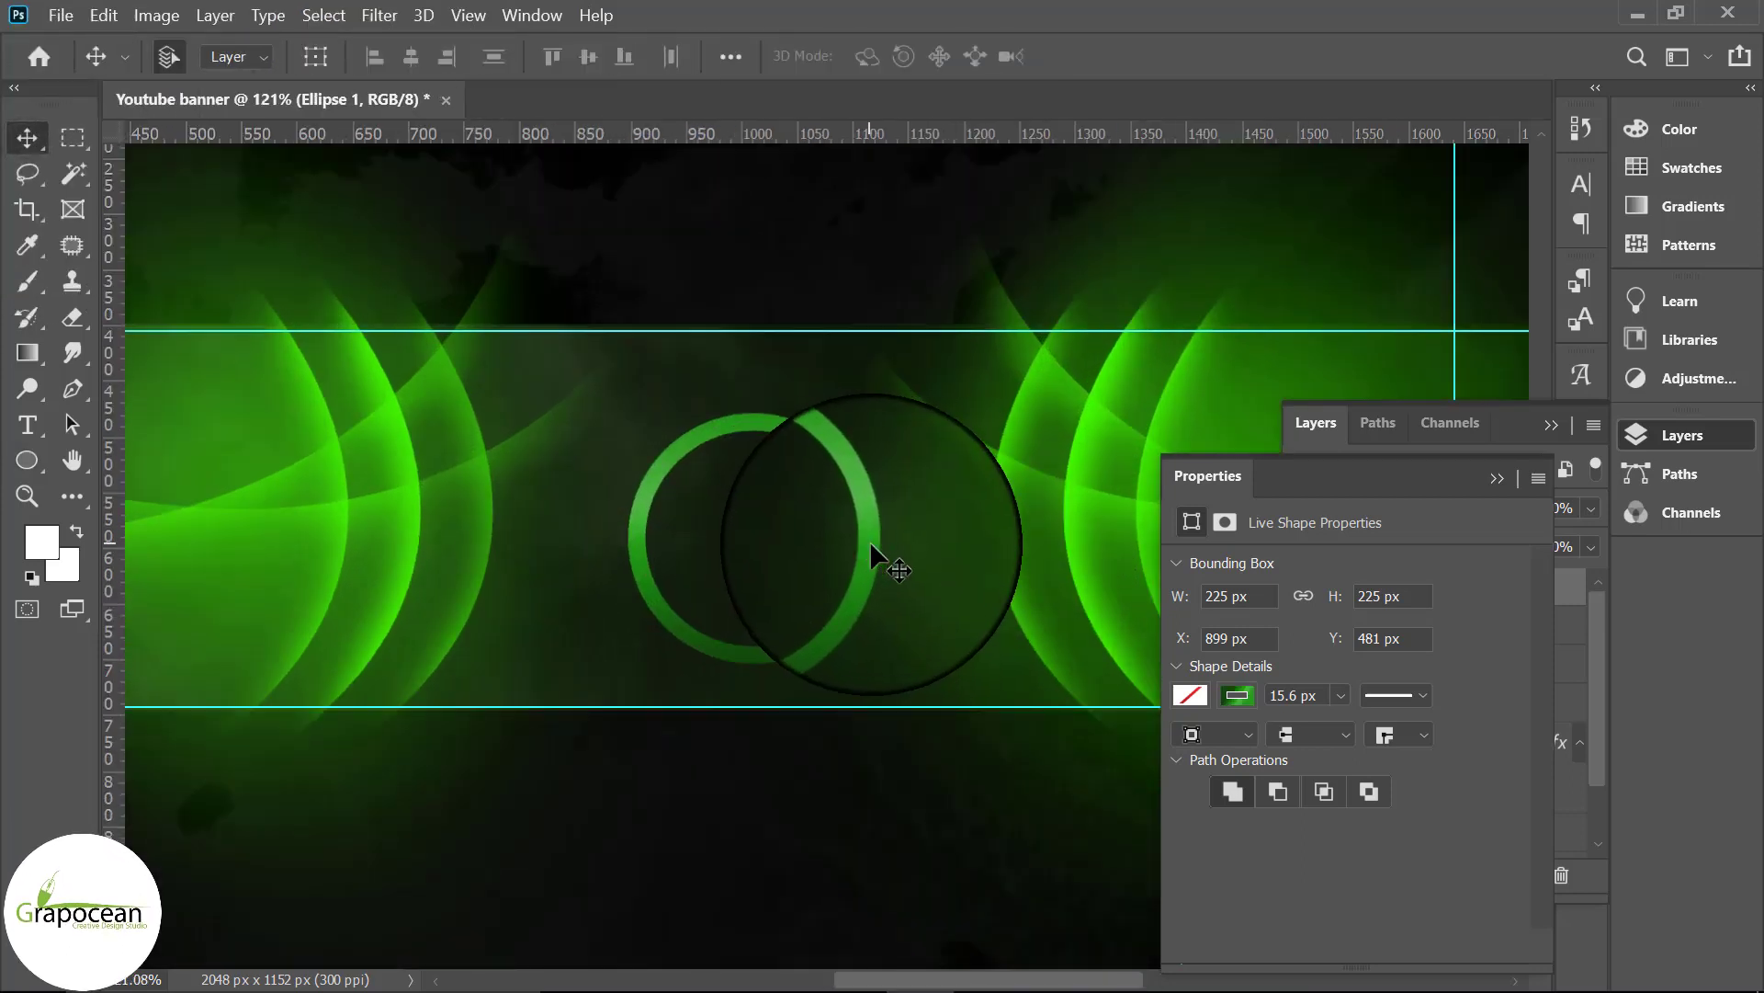
pyautogui.moveTo(870, 540); pyautogui.dragTo(869, 527)
pyautogui.hotkey('ctrl', 't')
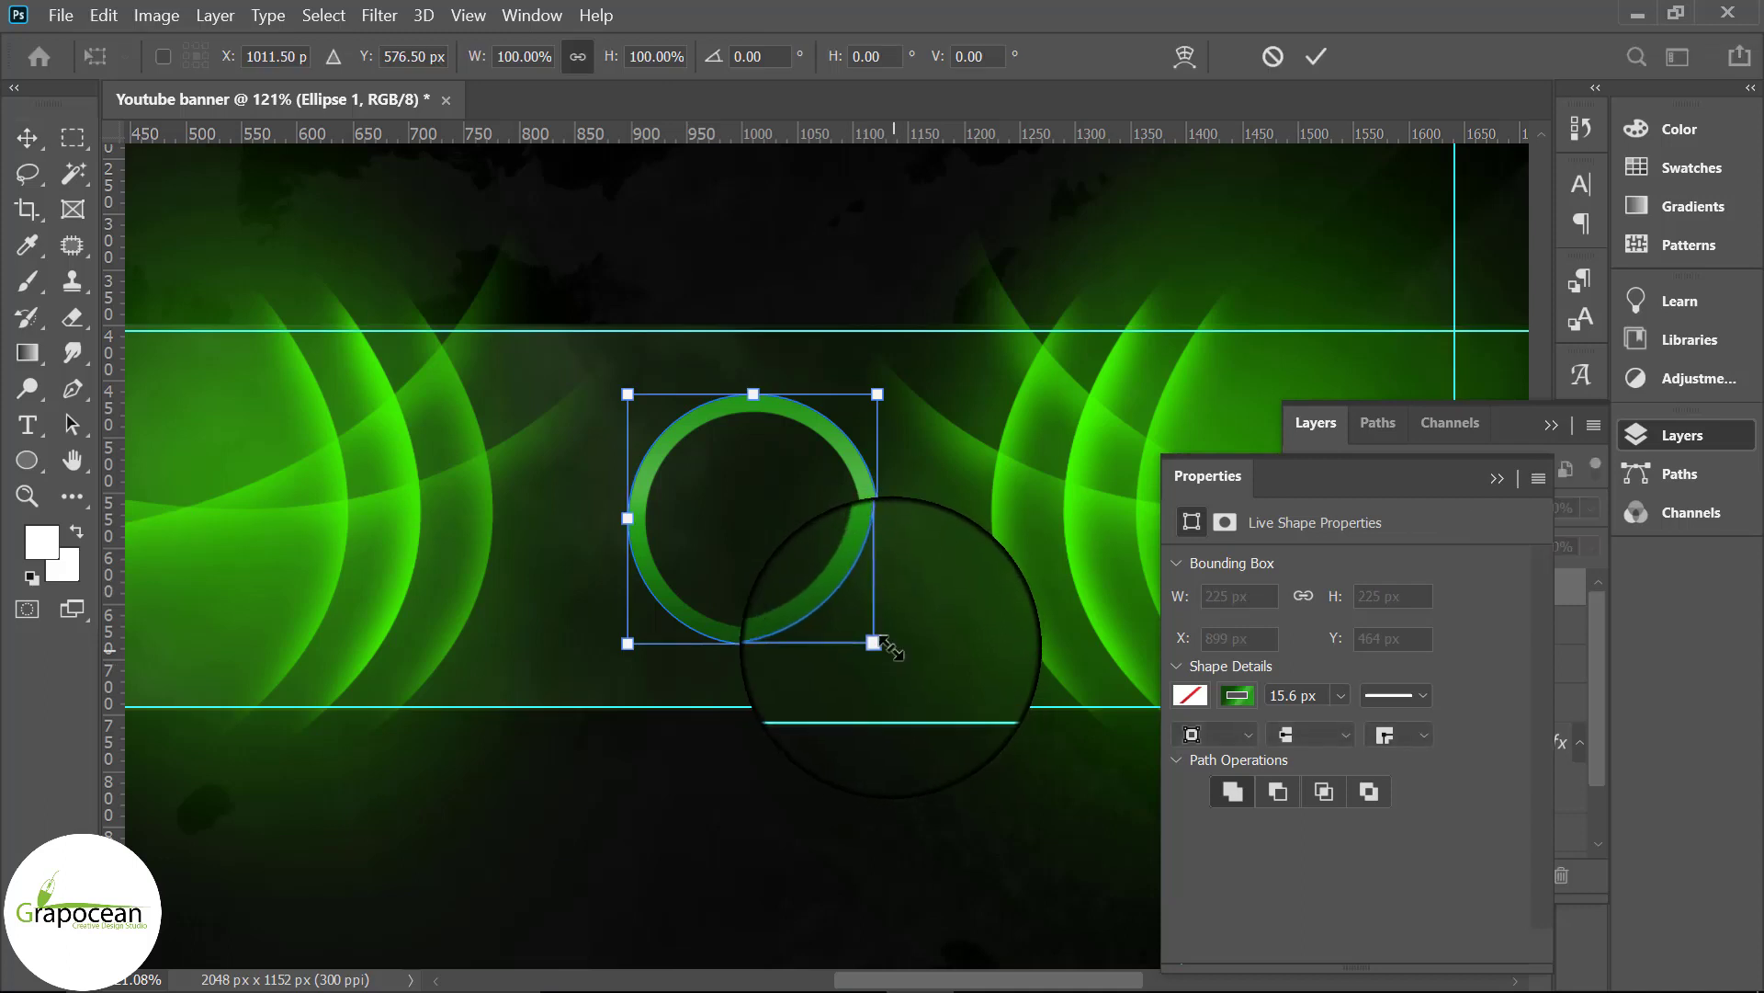
pyautogui.moveTo(888, 657); pyautogui.dragTo(911, 677)
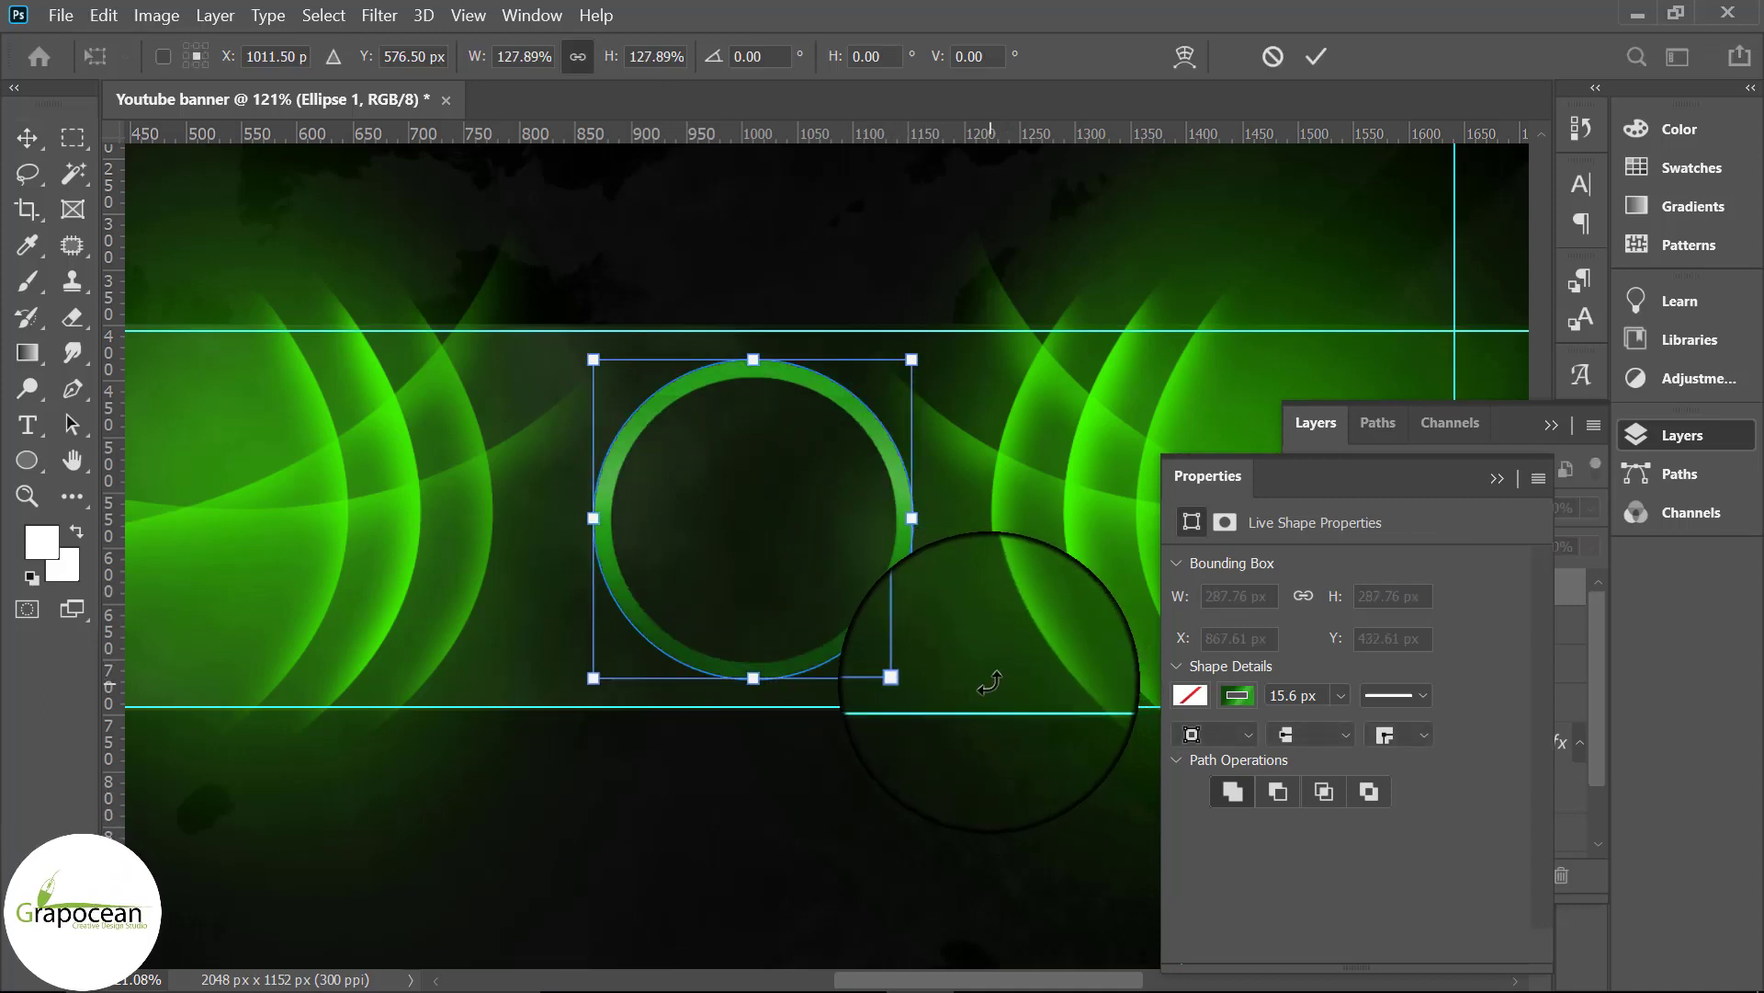
pyautogui.click(1321, 59)
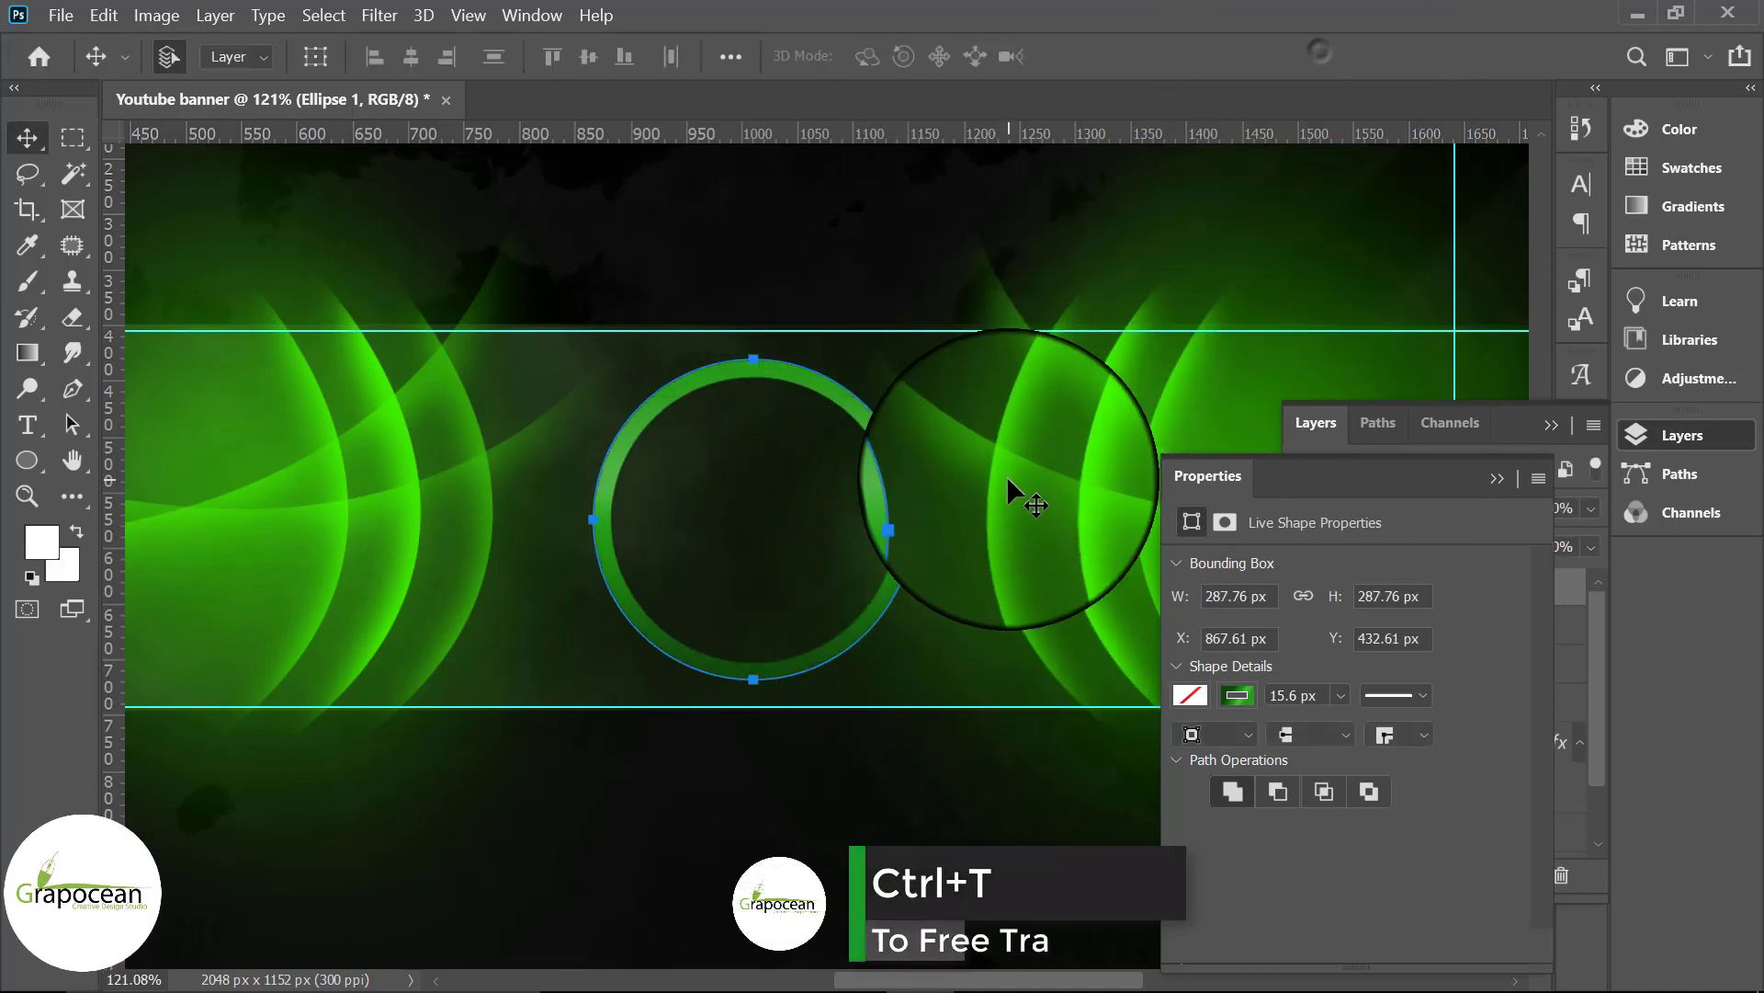
# Step: Duplicate the Ellipse 1 ring and shrink the copy to about 80% inside it
pyautogui.click(956, 553)
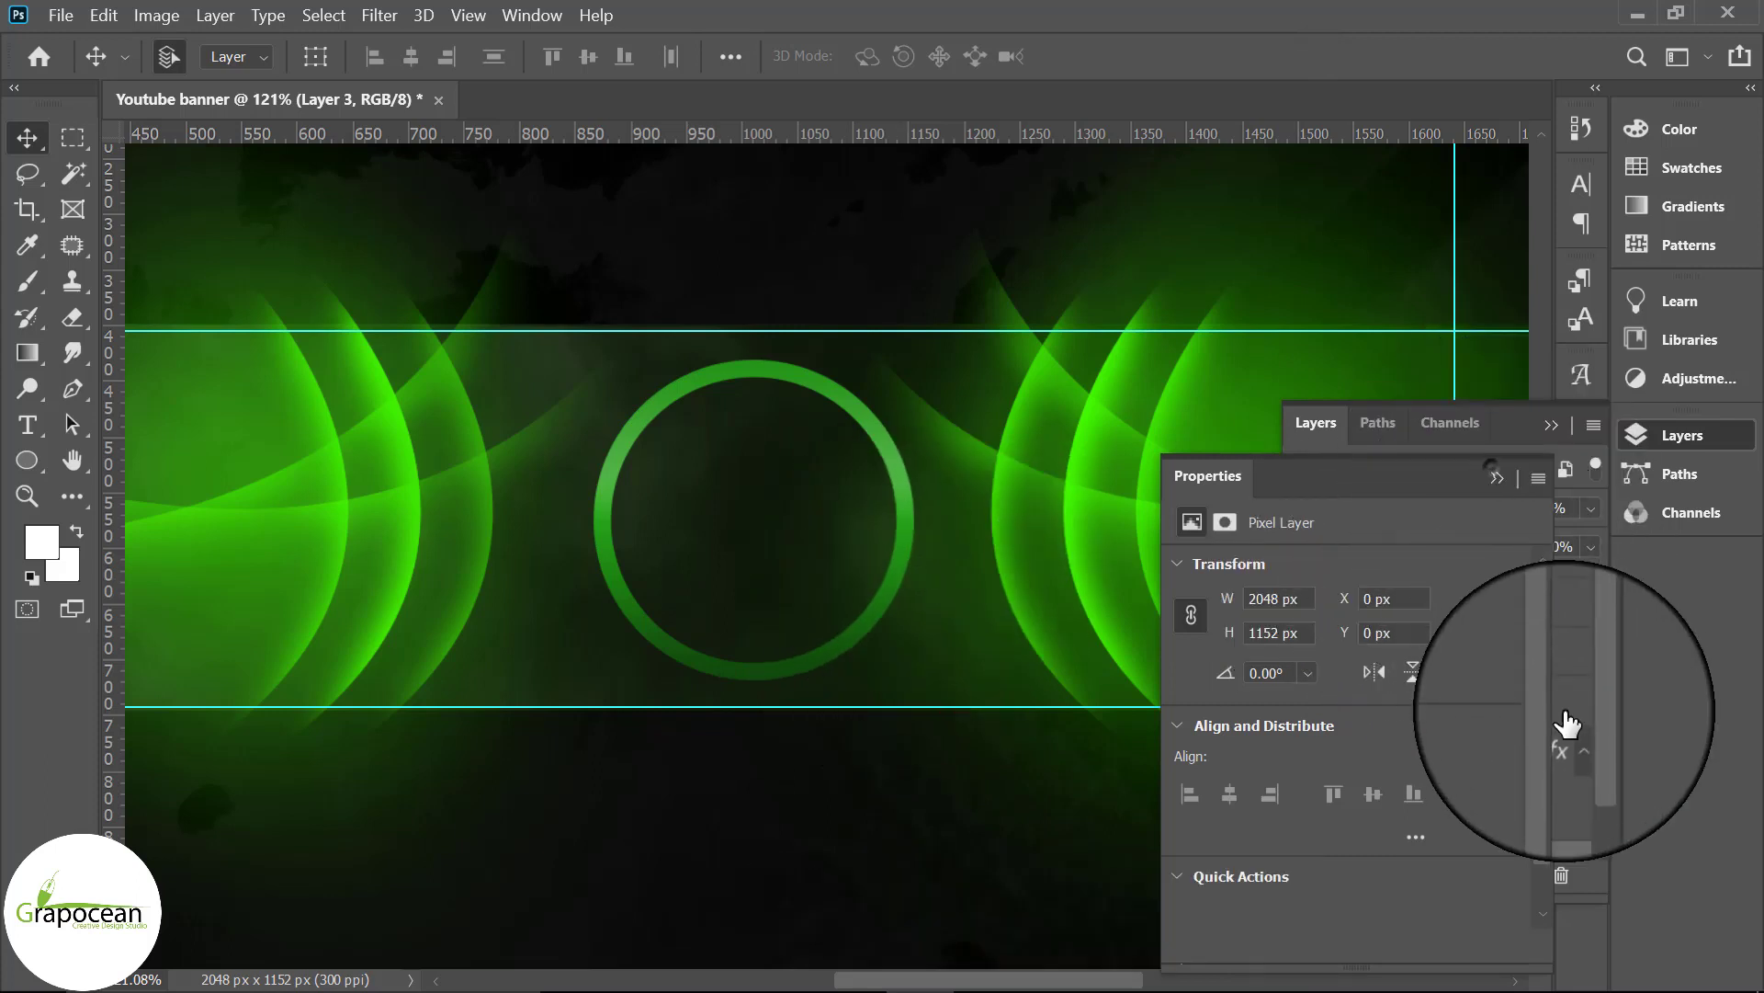
pyautogui.click(1499, 478)
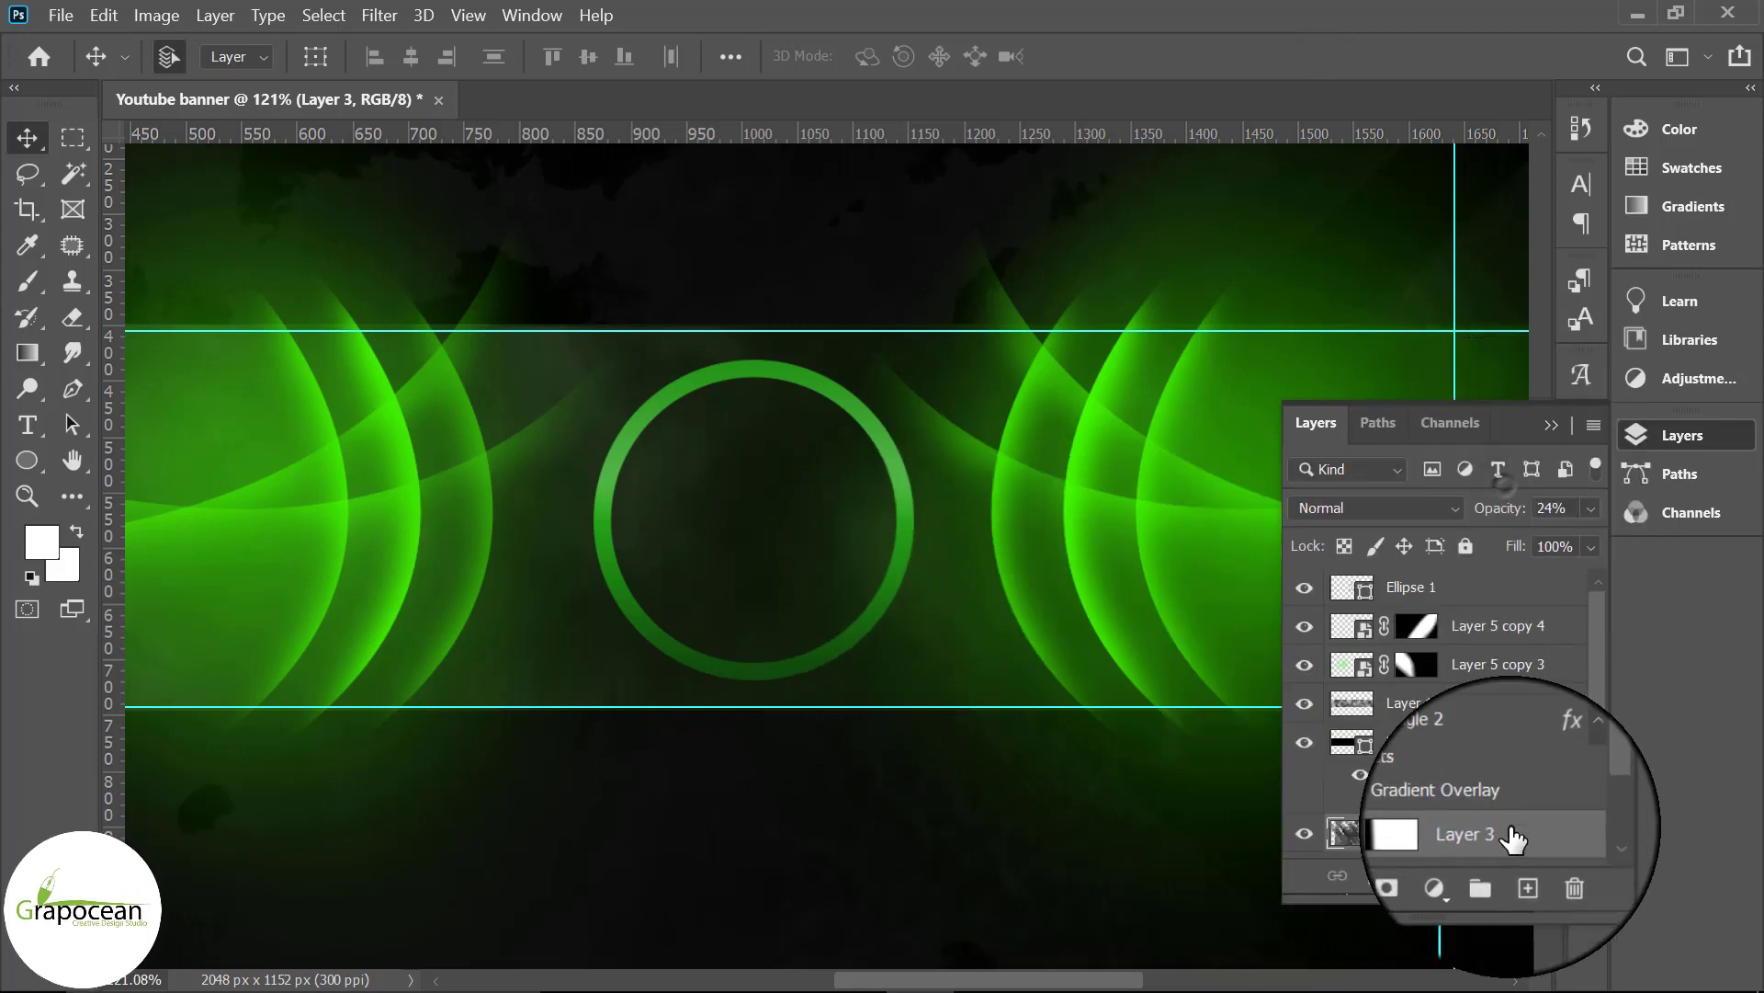
pyautogui.click(907, 494)
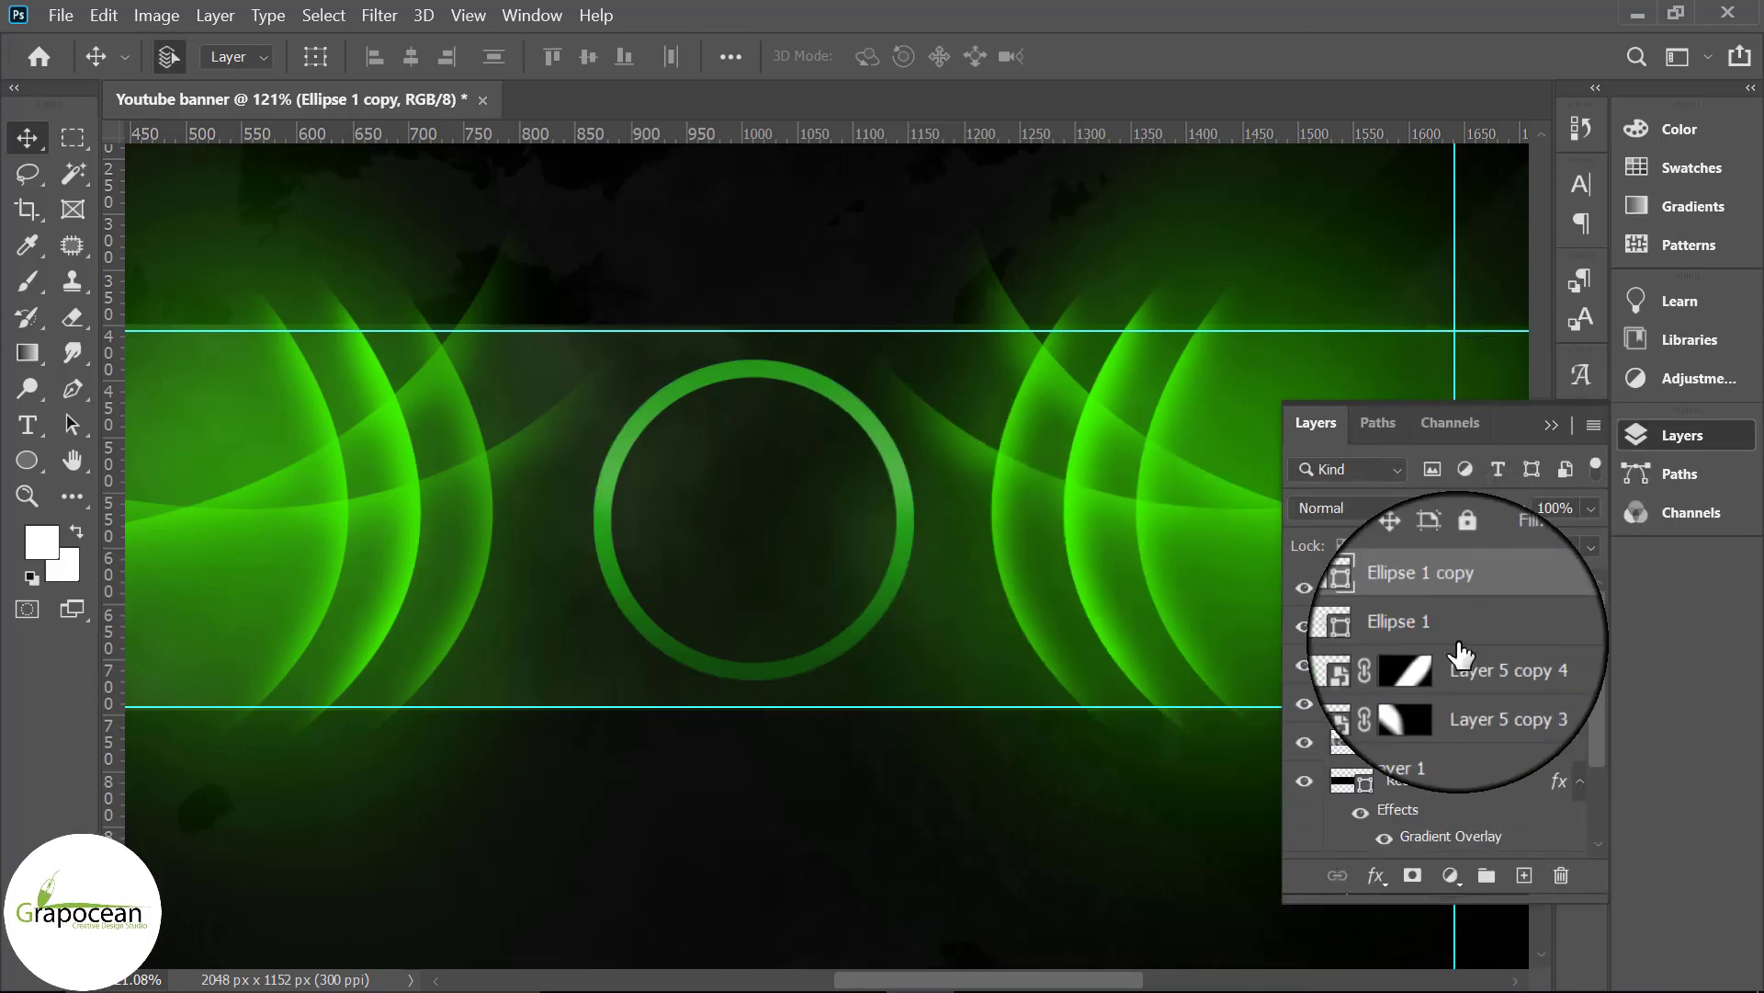
pyautogui.hotkey('ctrl', 't')
pyautogui.moveTo(913, 681)
pyautogui.mouseDown()
pyautogui.moveTo(853, 648)
pyautogui.moveTo(865, 658)
pyautogui.mouseUp()
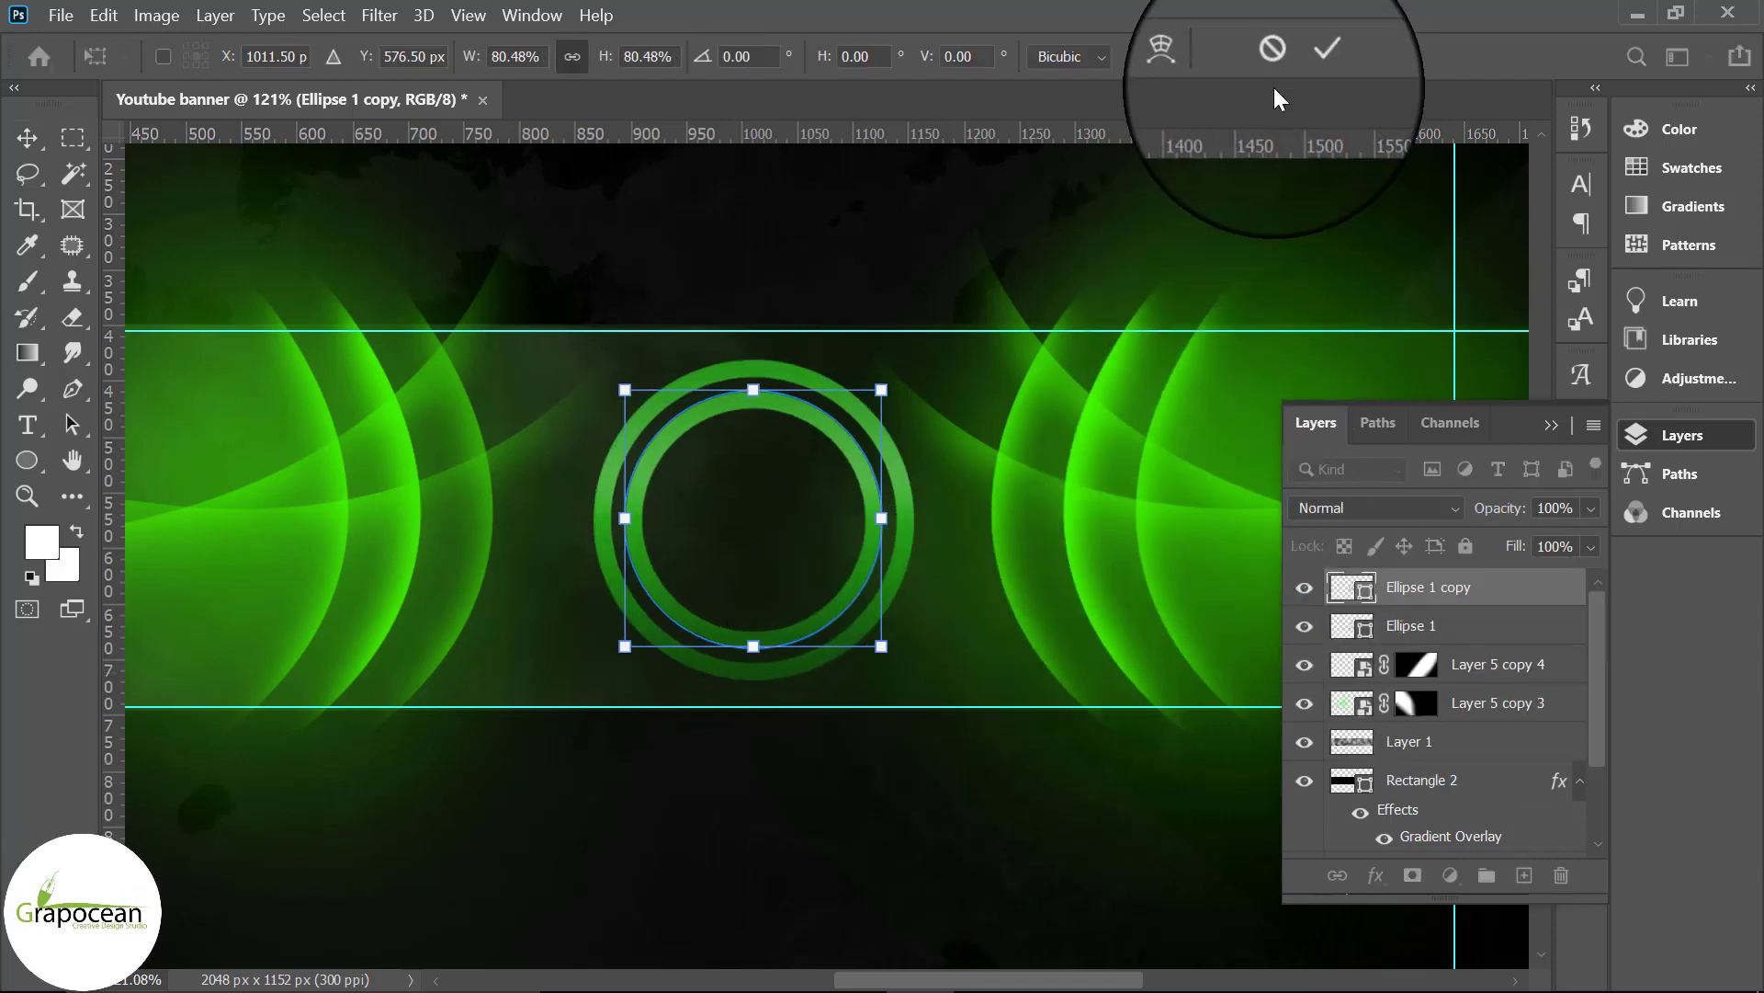
pyautogui.click(1315, 57)
pyautogui.hotkey('ctrl', '0')
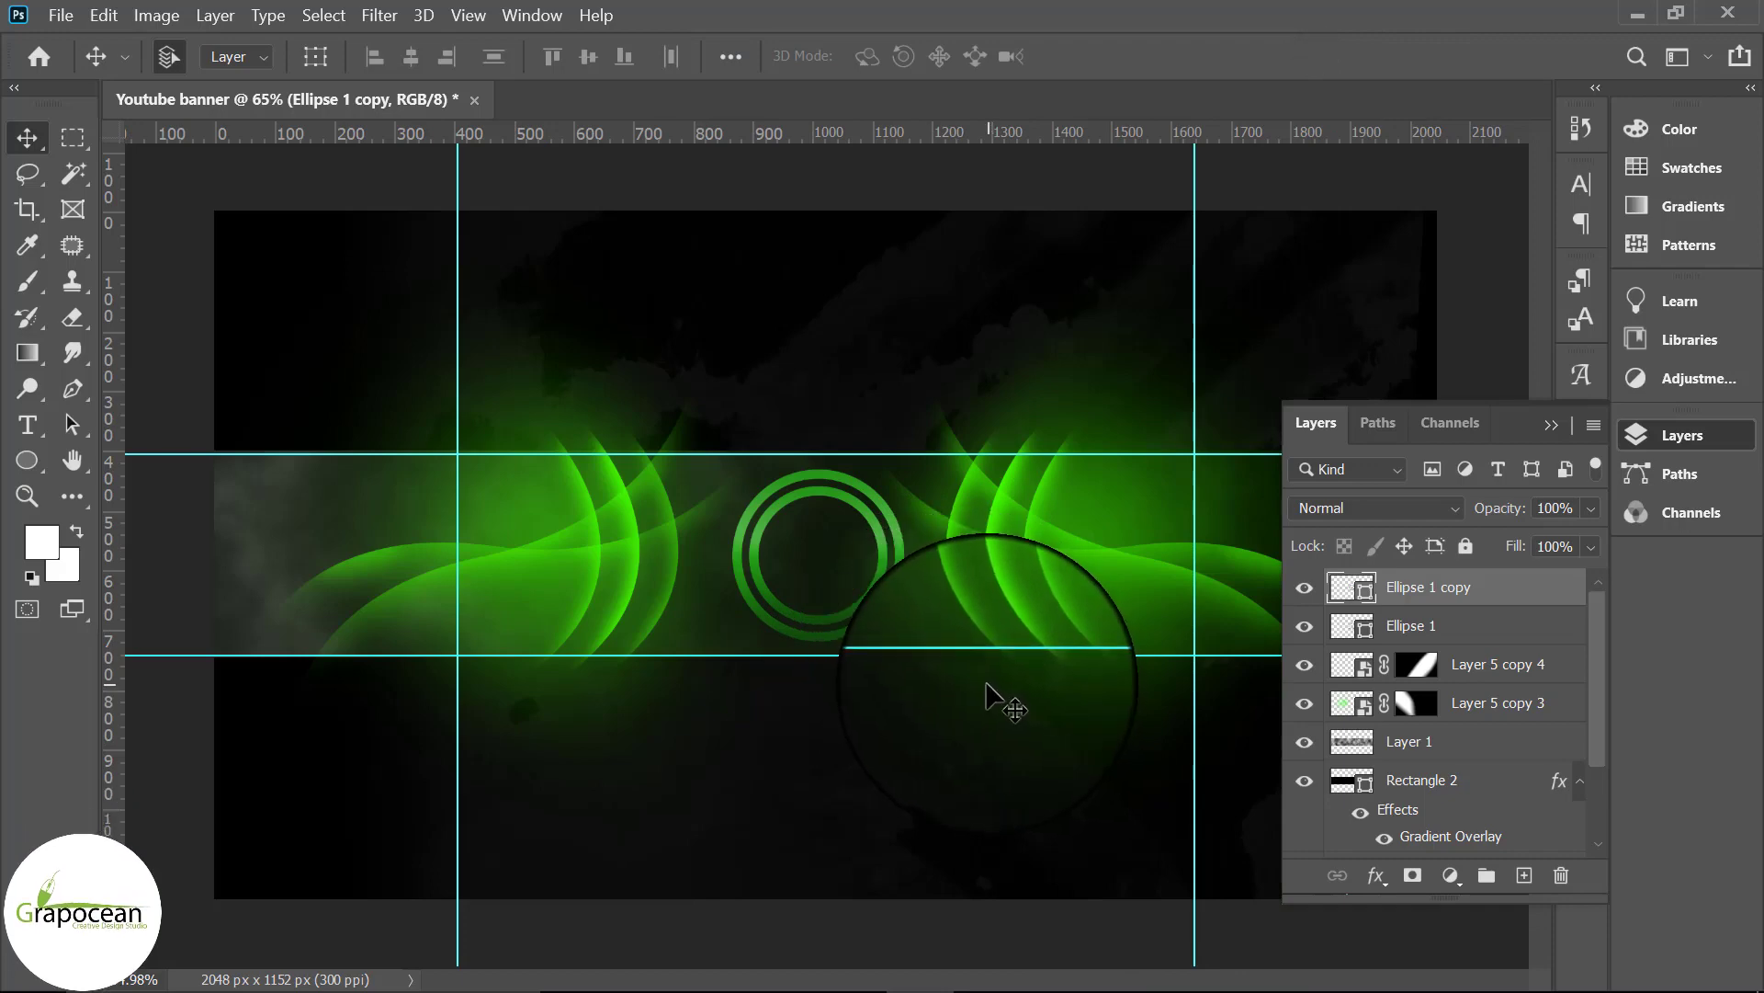
# Step: Open IW60LVapUp.png and place the portrait into the Youtube banner over the ring
pyautogui.click(73, 16)
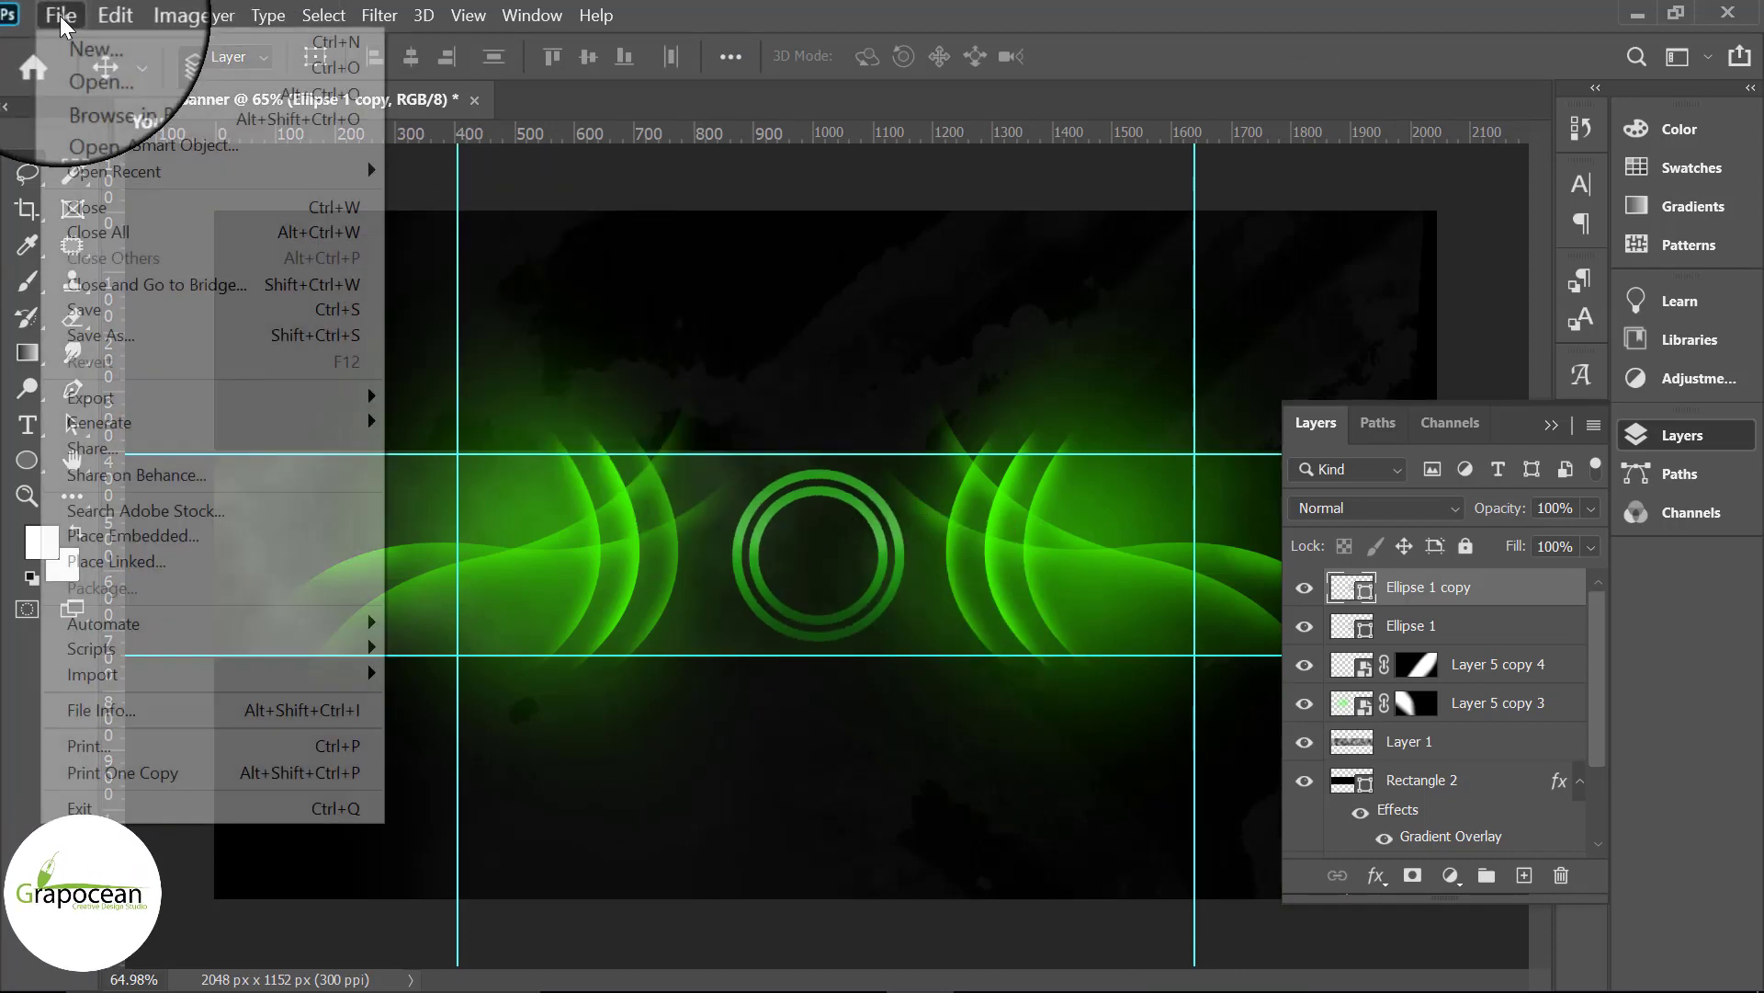
pyautogui.click(55, 57)
pyautogui.click(475, 202)
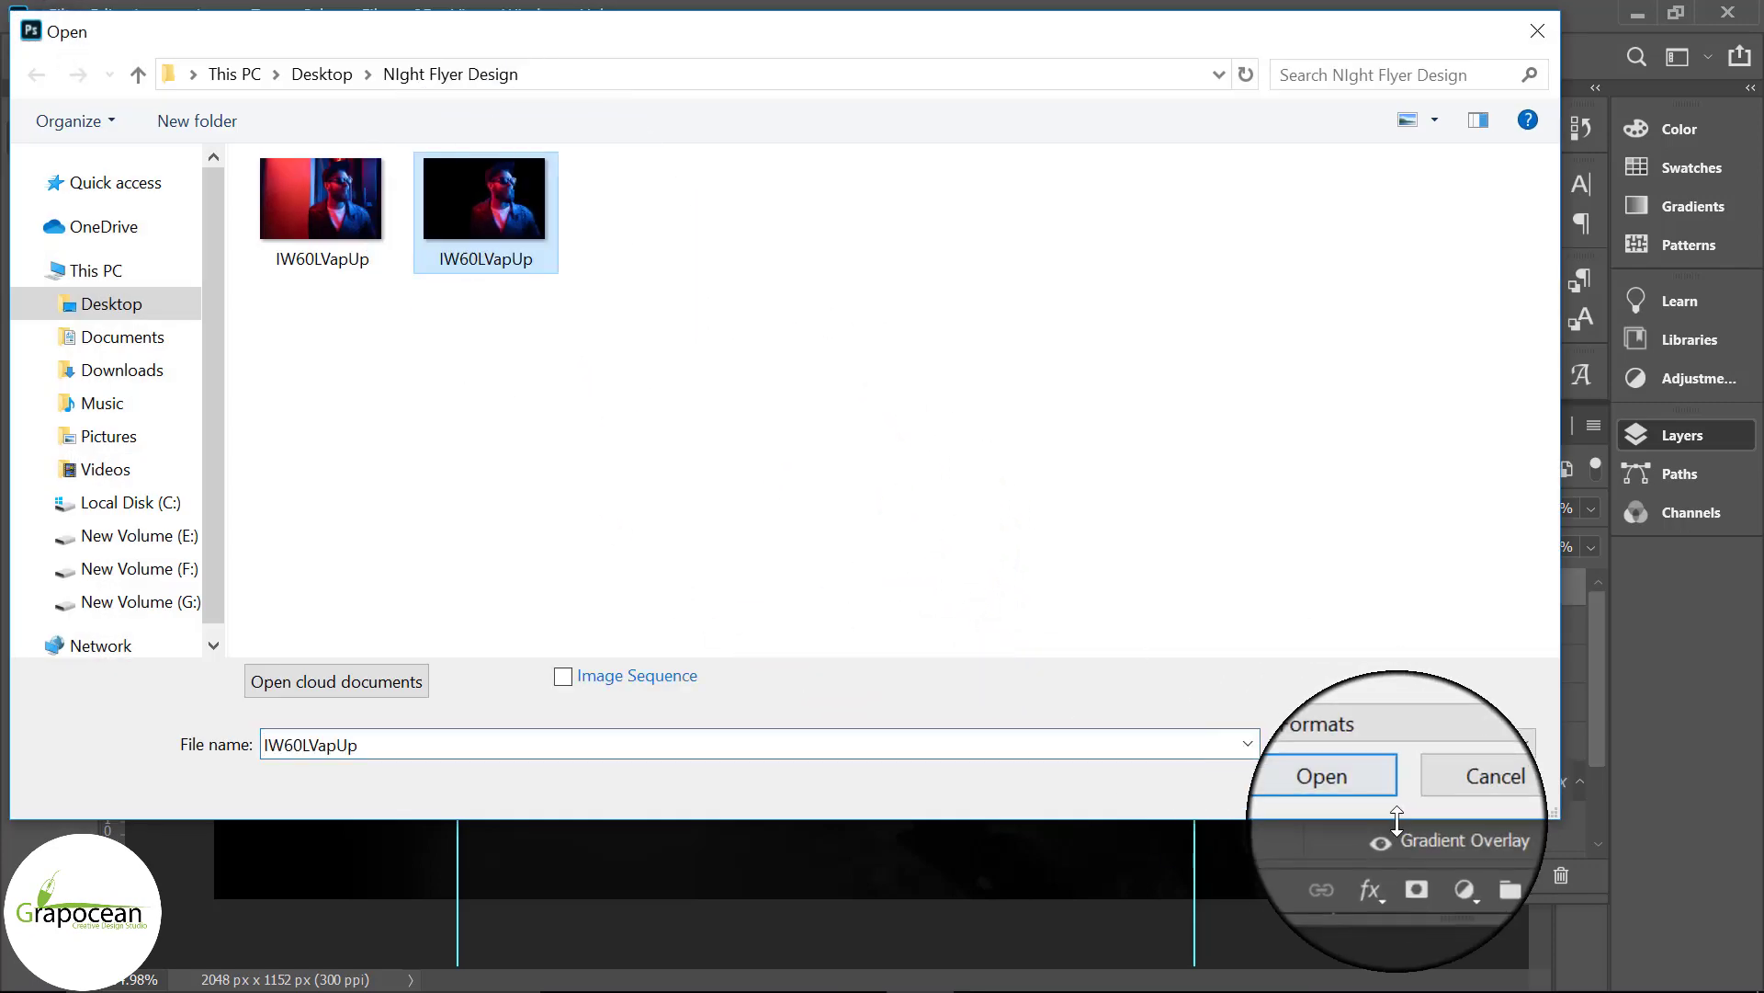
pyautogui.click(1337, 784)
pyautogui.moveTo(970, 420); pyautogui.dragTo(812, 565)
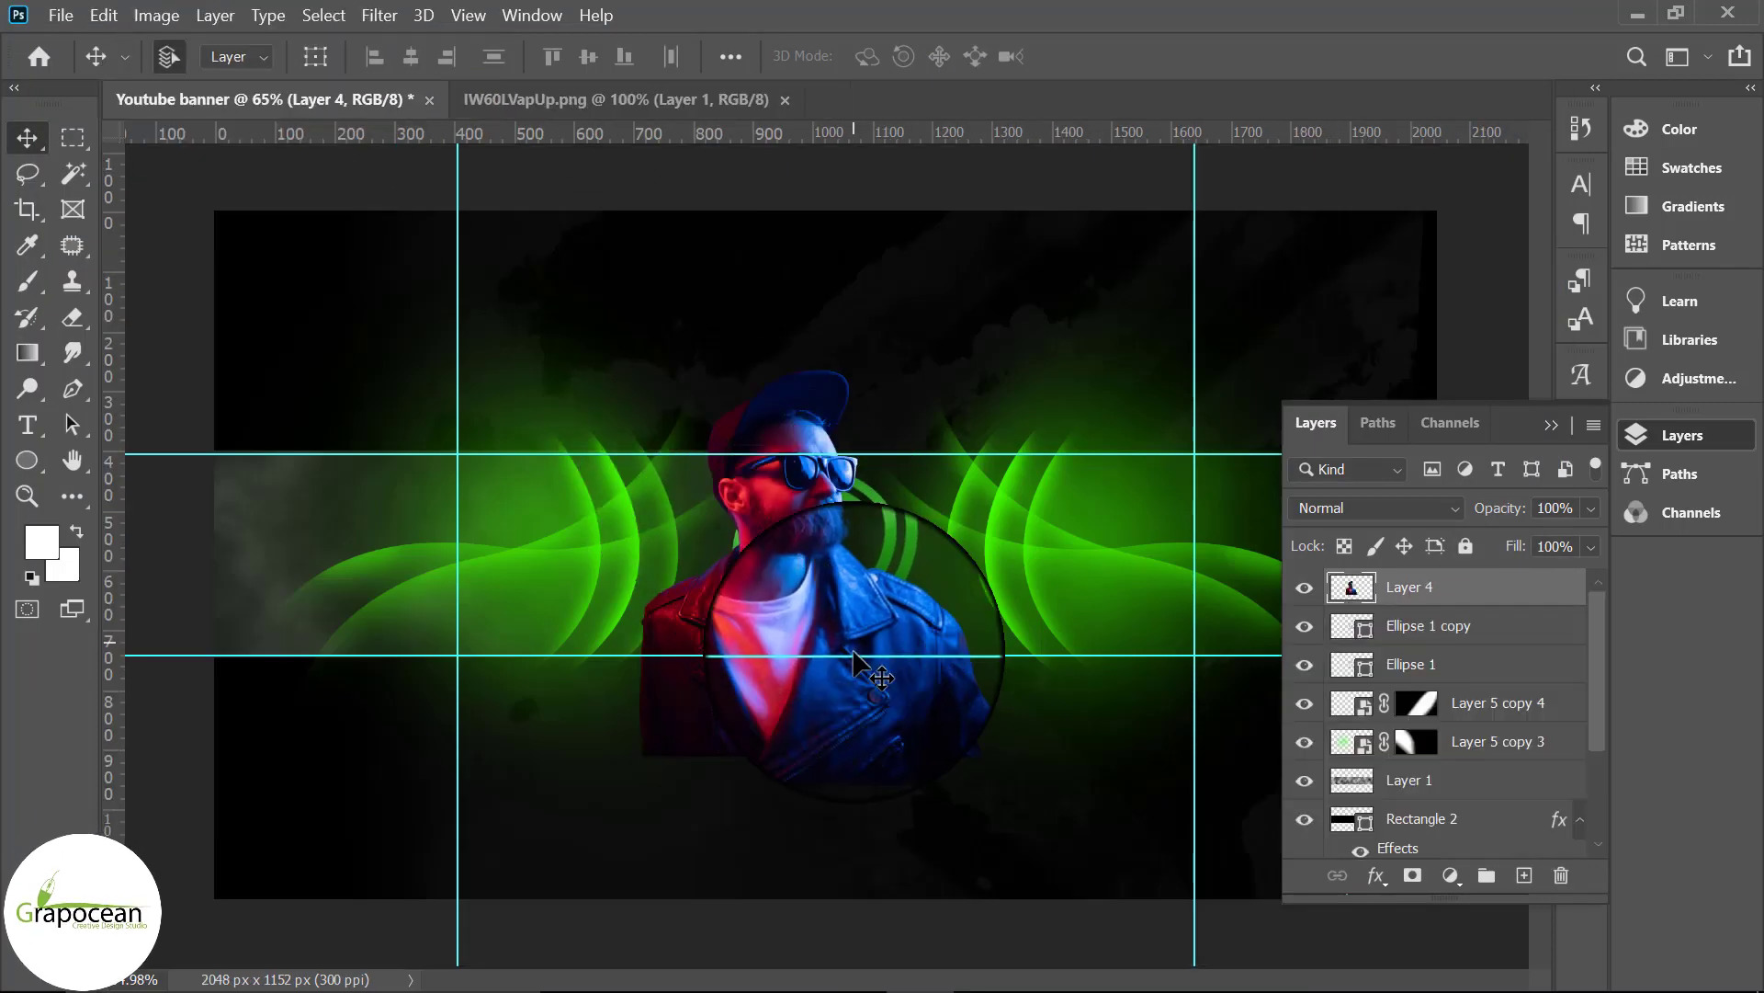
pyautogui.scroll(2, 812, 565)
pyautogui.moveTo(812, 500); pyautogui.dragTo(924, 648)
# Step: Scale the portrait down to about 46.54% so it fits inside the double ring
pyautogui.hotkey('ctrl', 't')
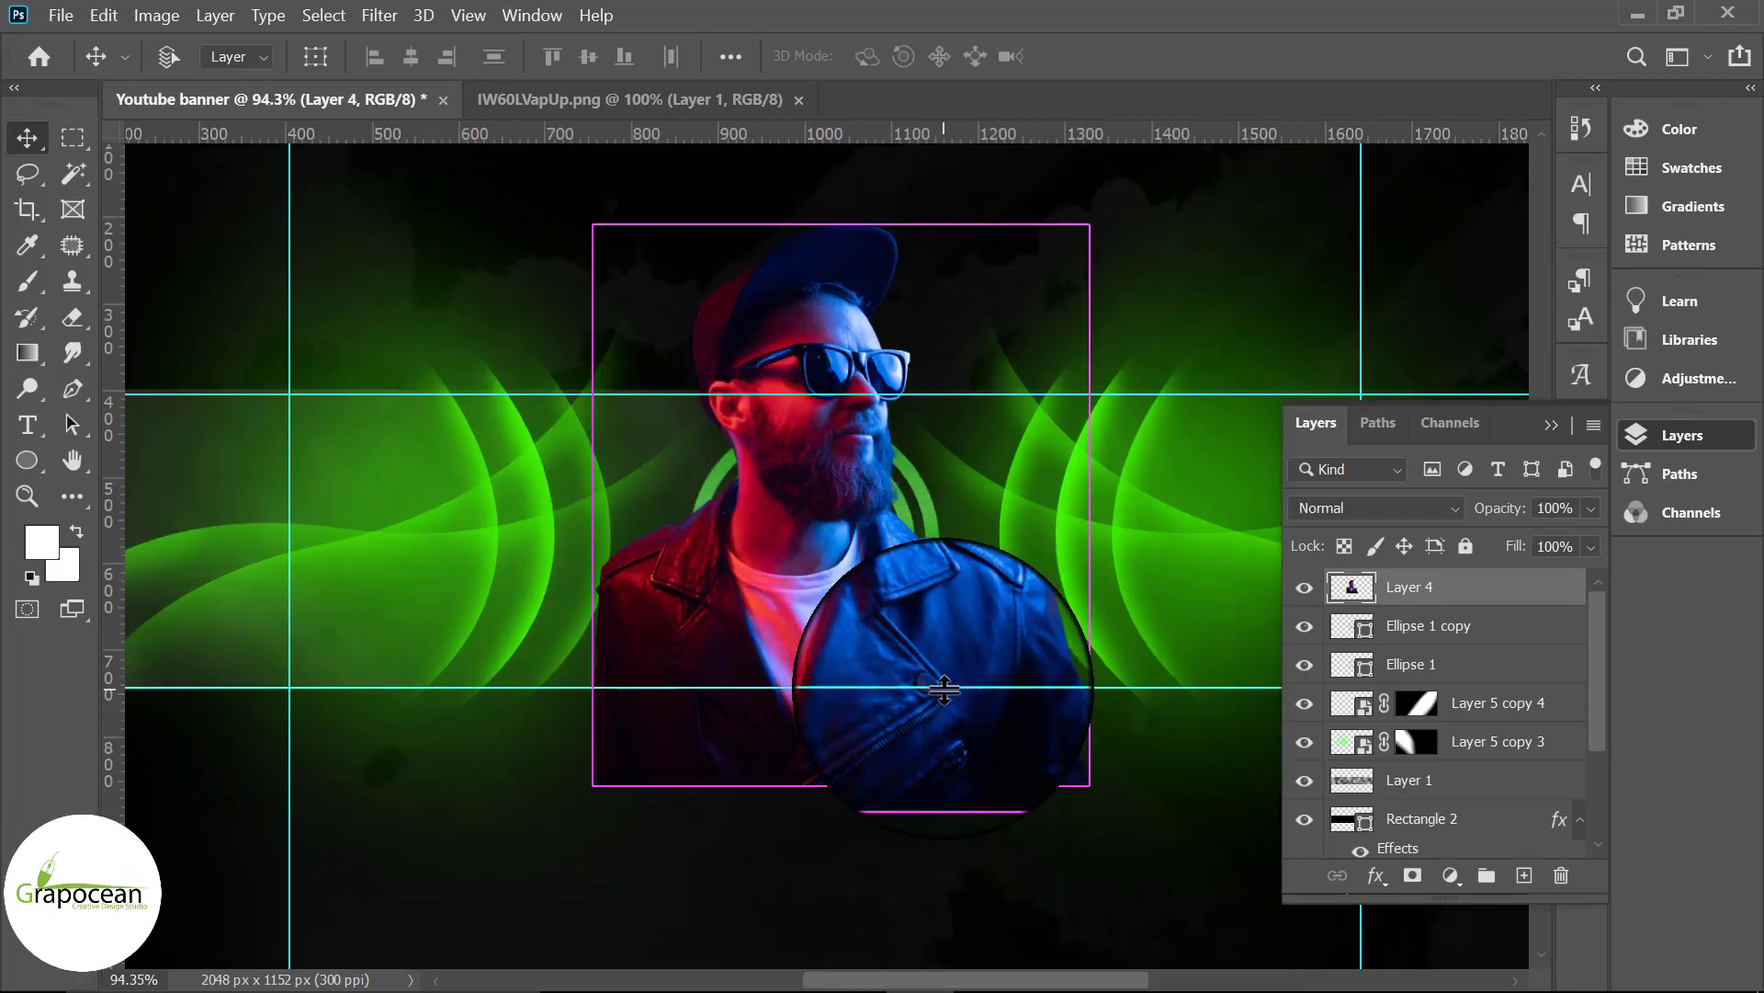
pyautogui.moveTo(1087, 228); pyautogui.dragTo(951, 455)
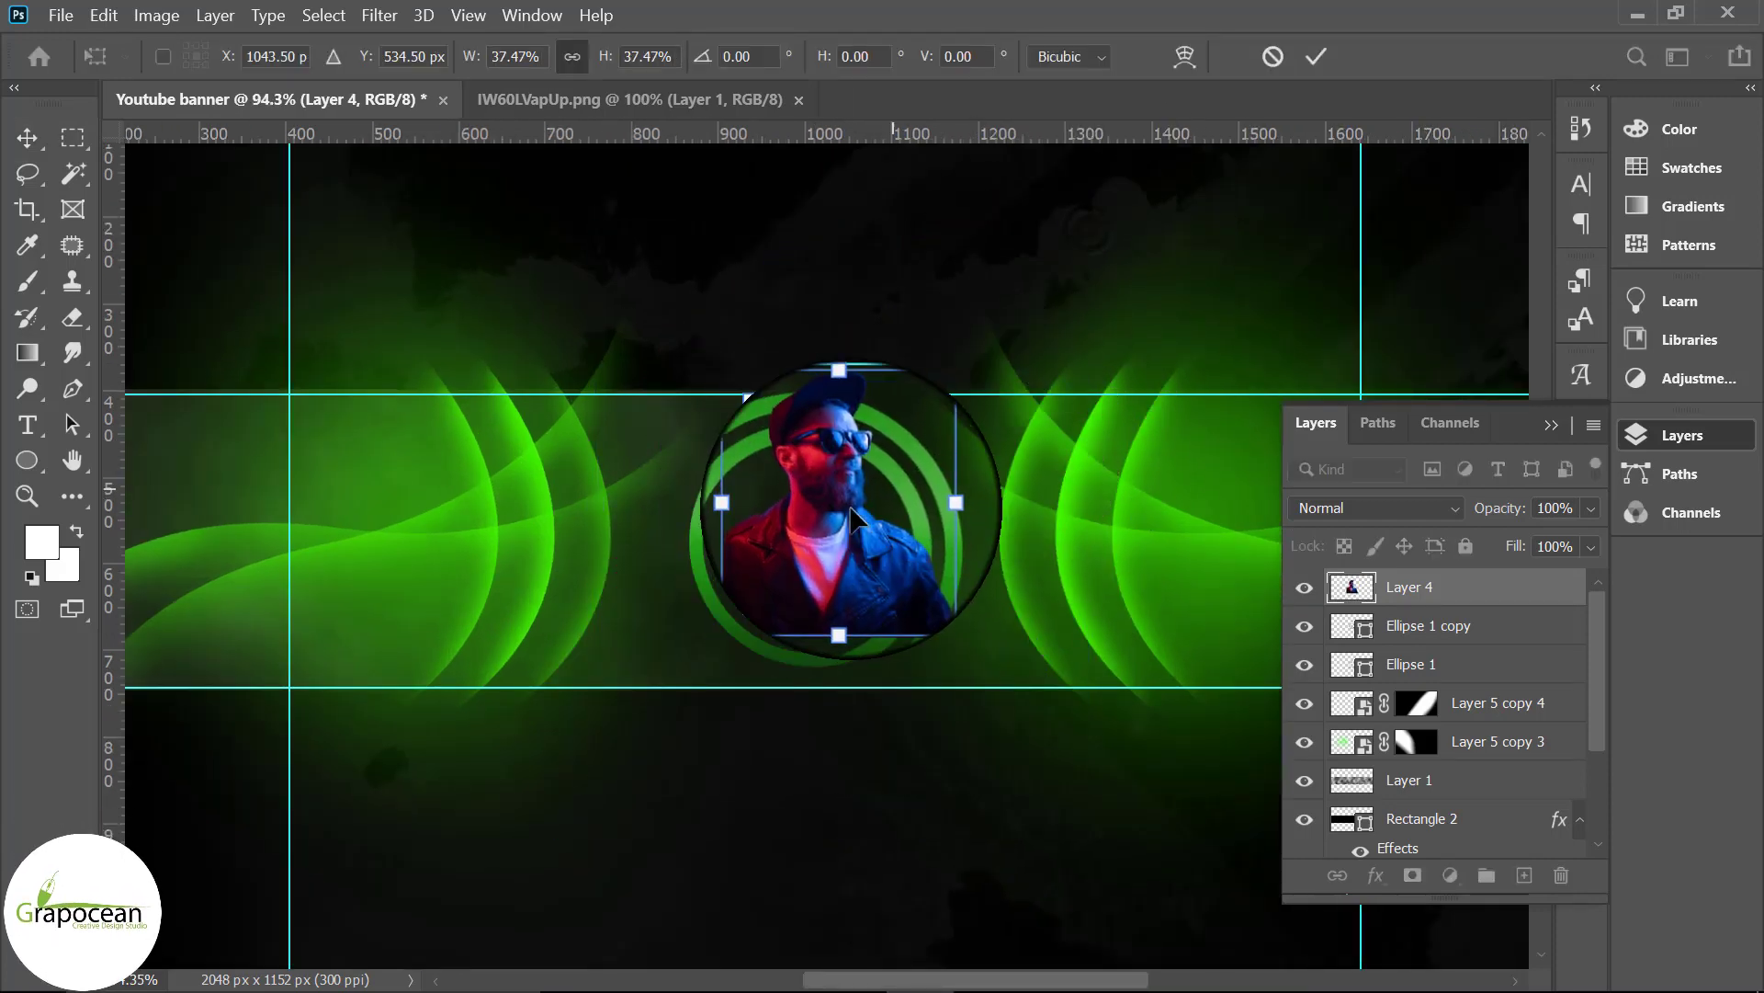
pyautogui.moveTo(800, 565); pyautogui.dragTo(863, 542)
pyautogui.moveTo(931, 417); pyautogui.dragTo(940, 391)
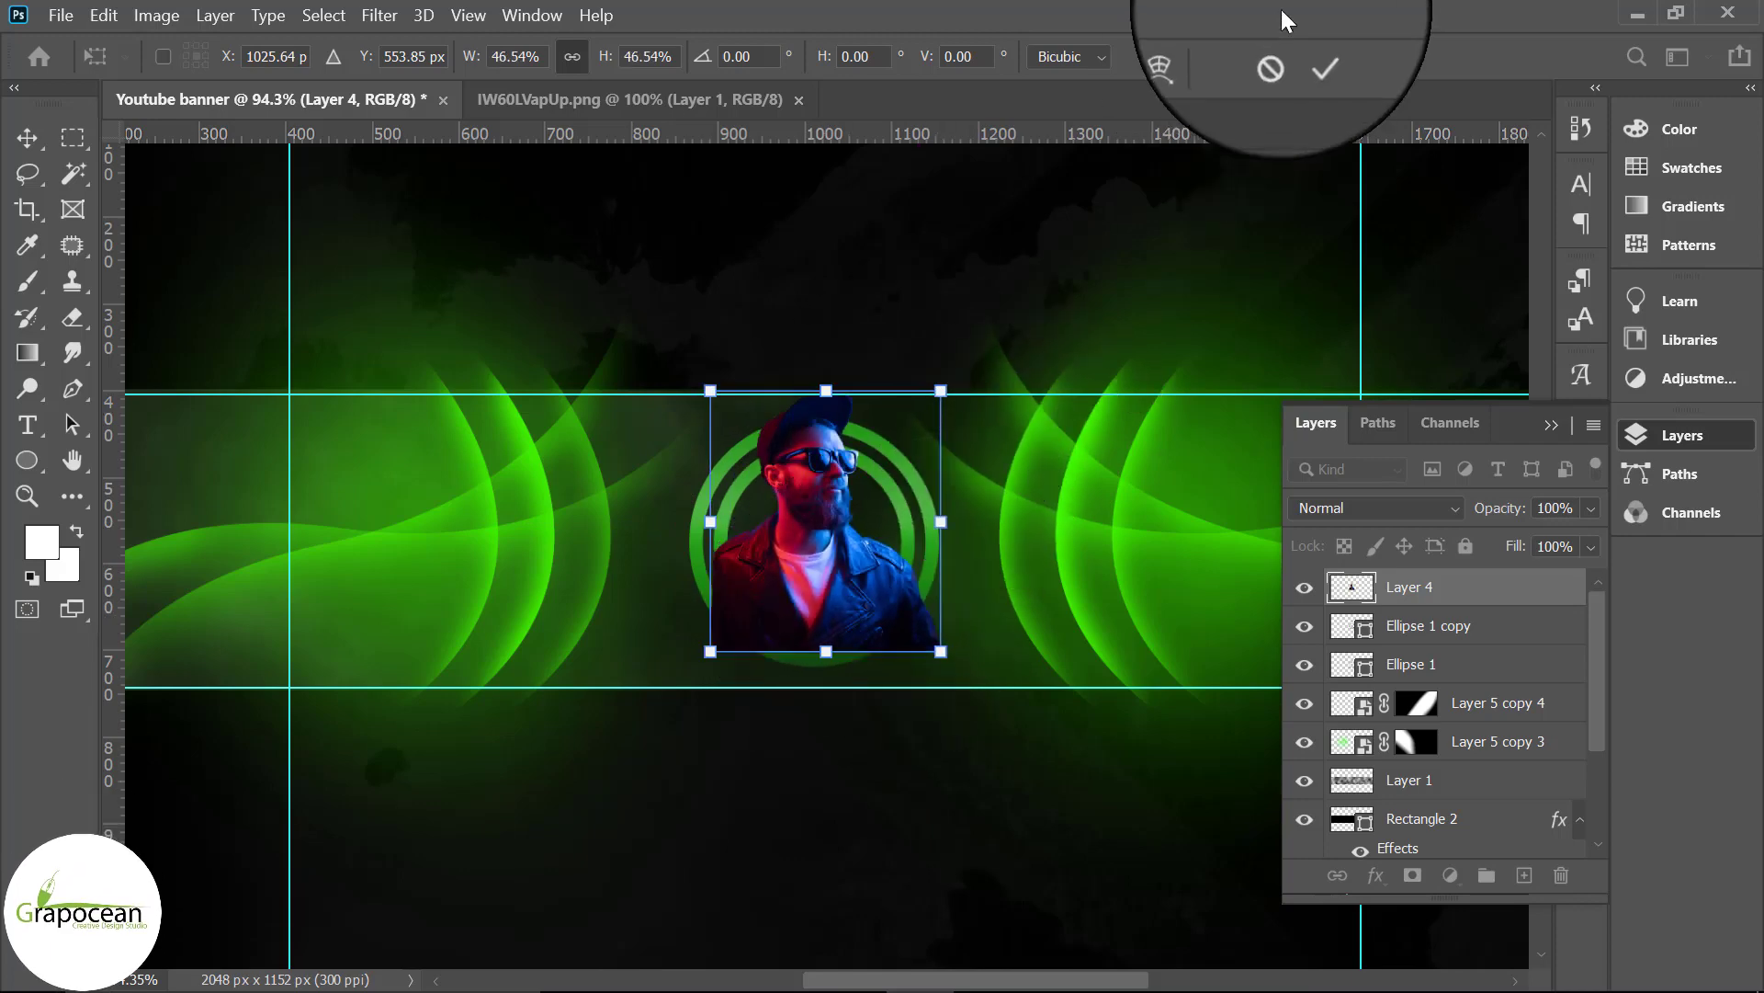
pyautogui.click(1309, 70)
pyautogui.click(1452, 875)
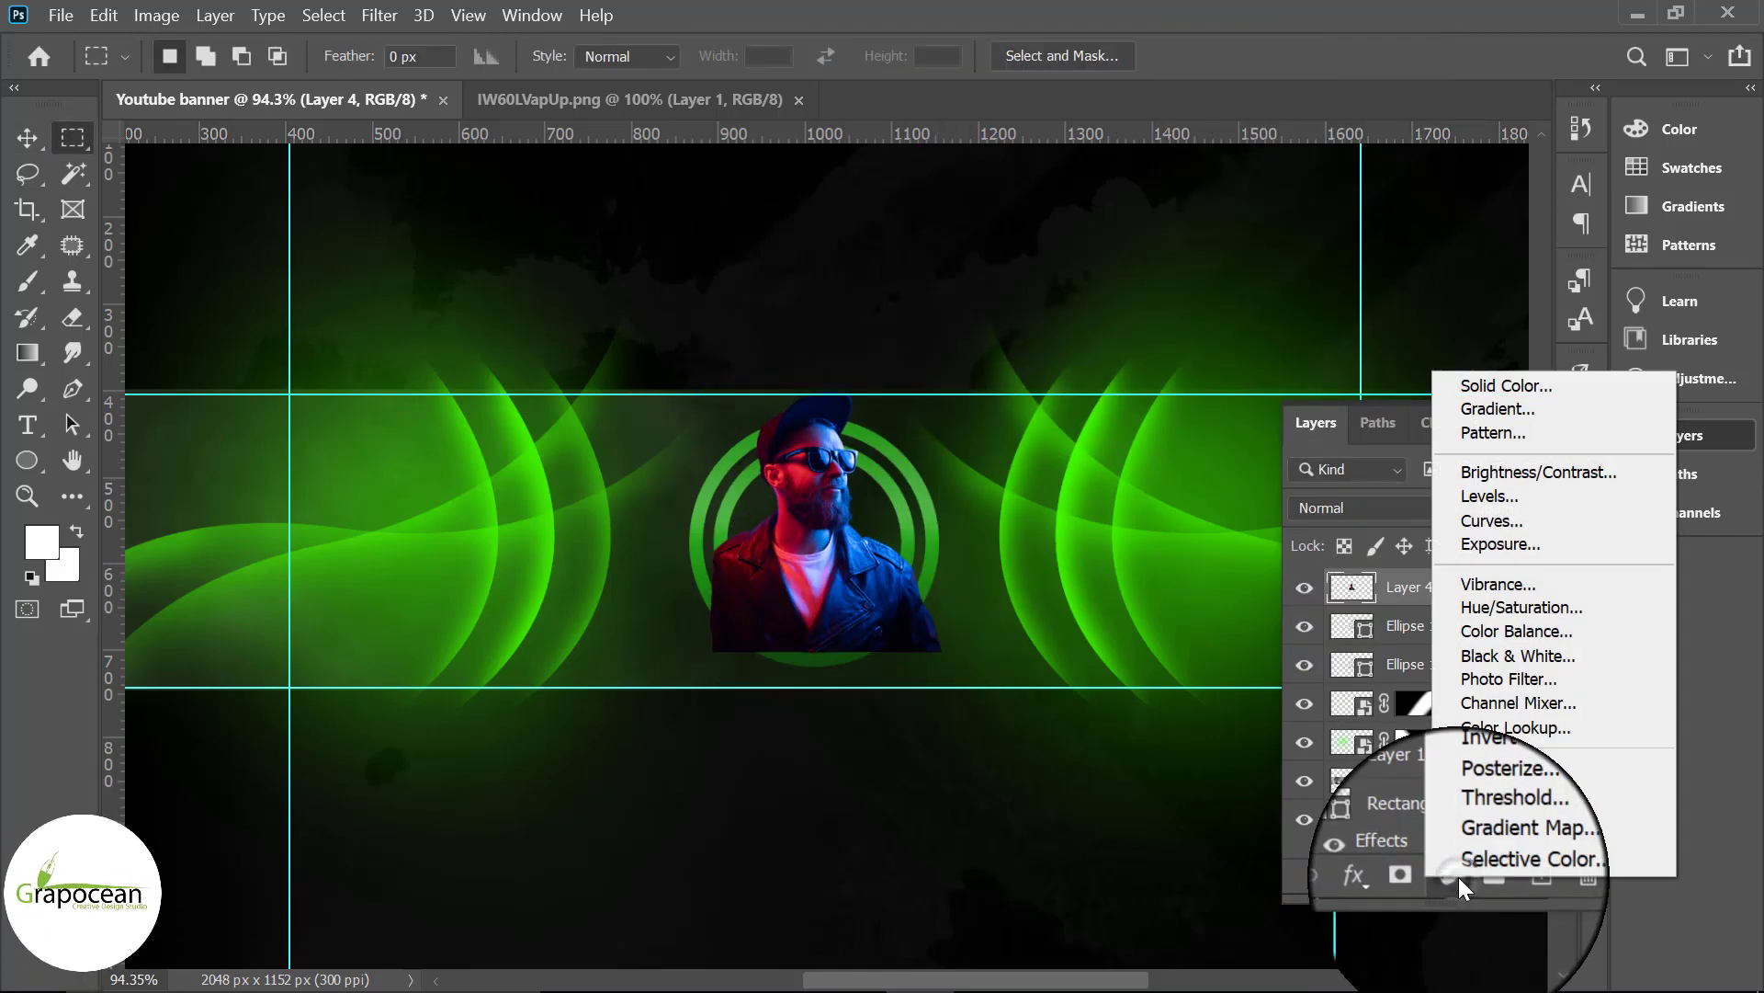
# Step: Clip a yellow-green Gradient Map in Hue mode to the portrait and mask it to the inner circle
pyautogui.click(1540, 833)
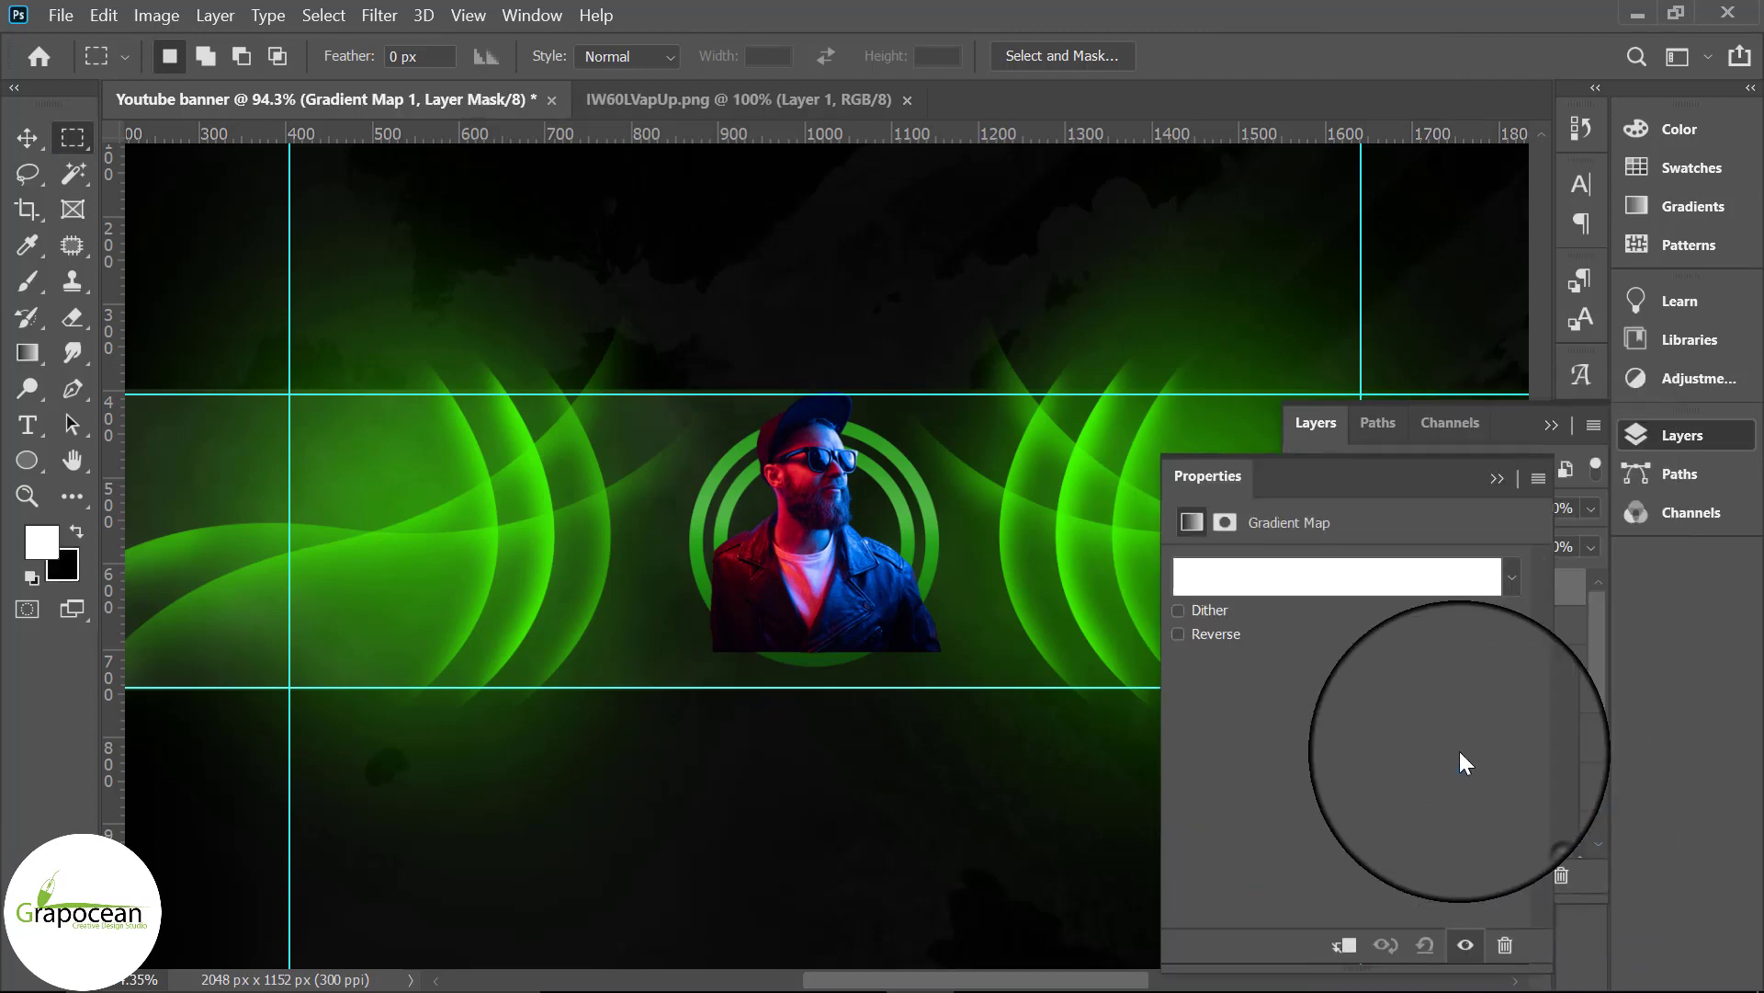
pyautogui.click(1514, 579)
pyautogui.click(1408, 653)
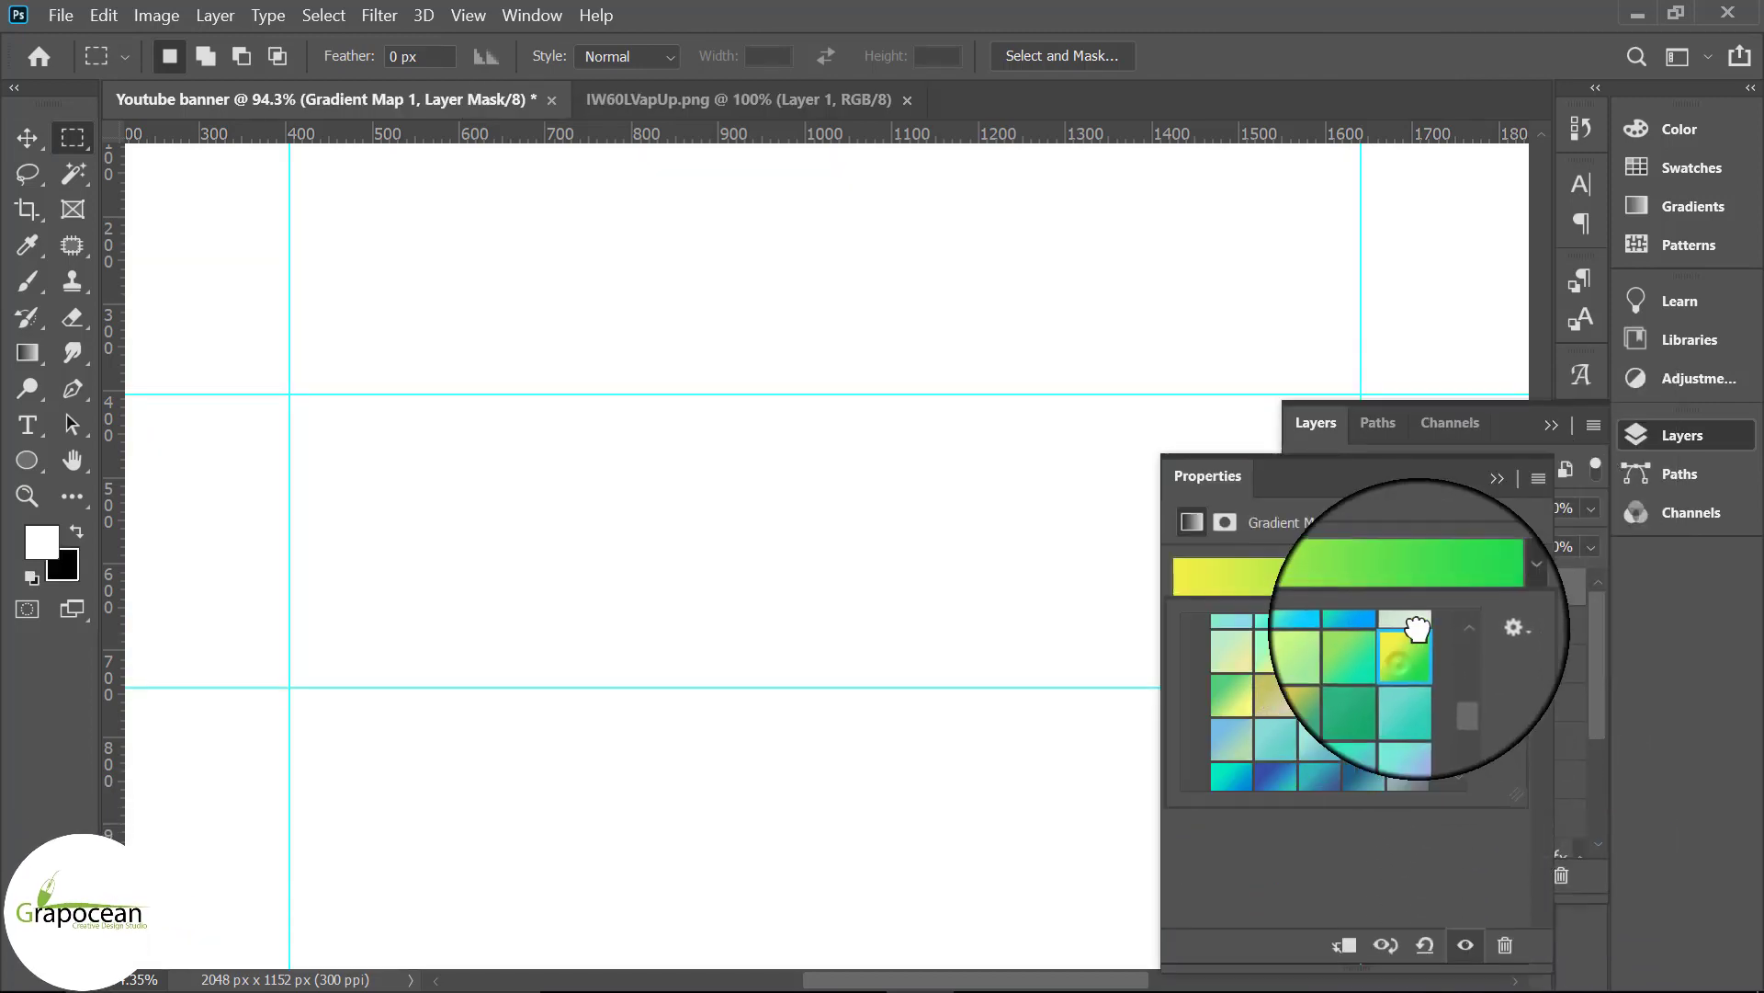
pyautogui.click(1493, 475)
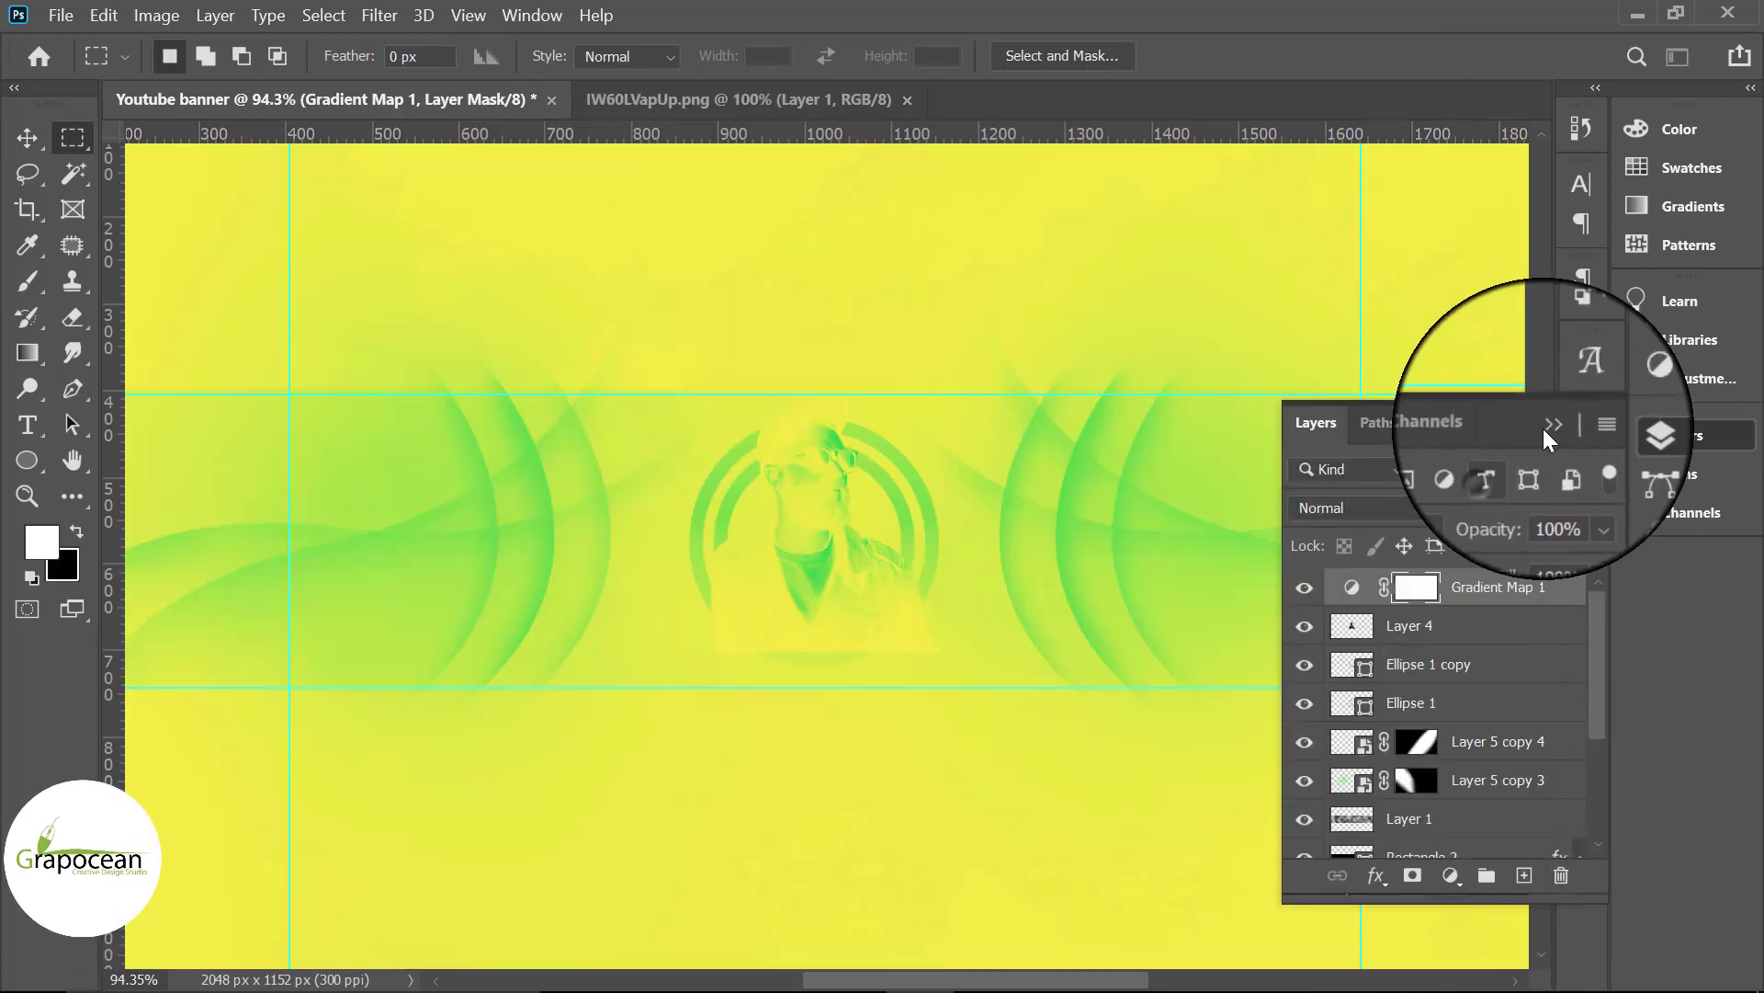
pyautogui.rightClick(1507, 587)
pyautogui.click(1315, 549)
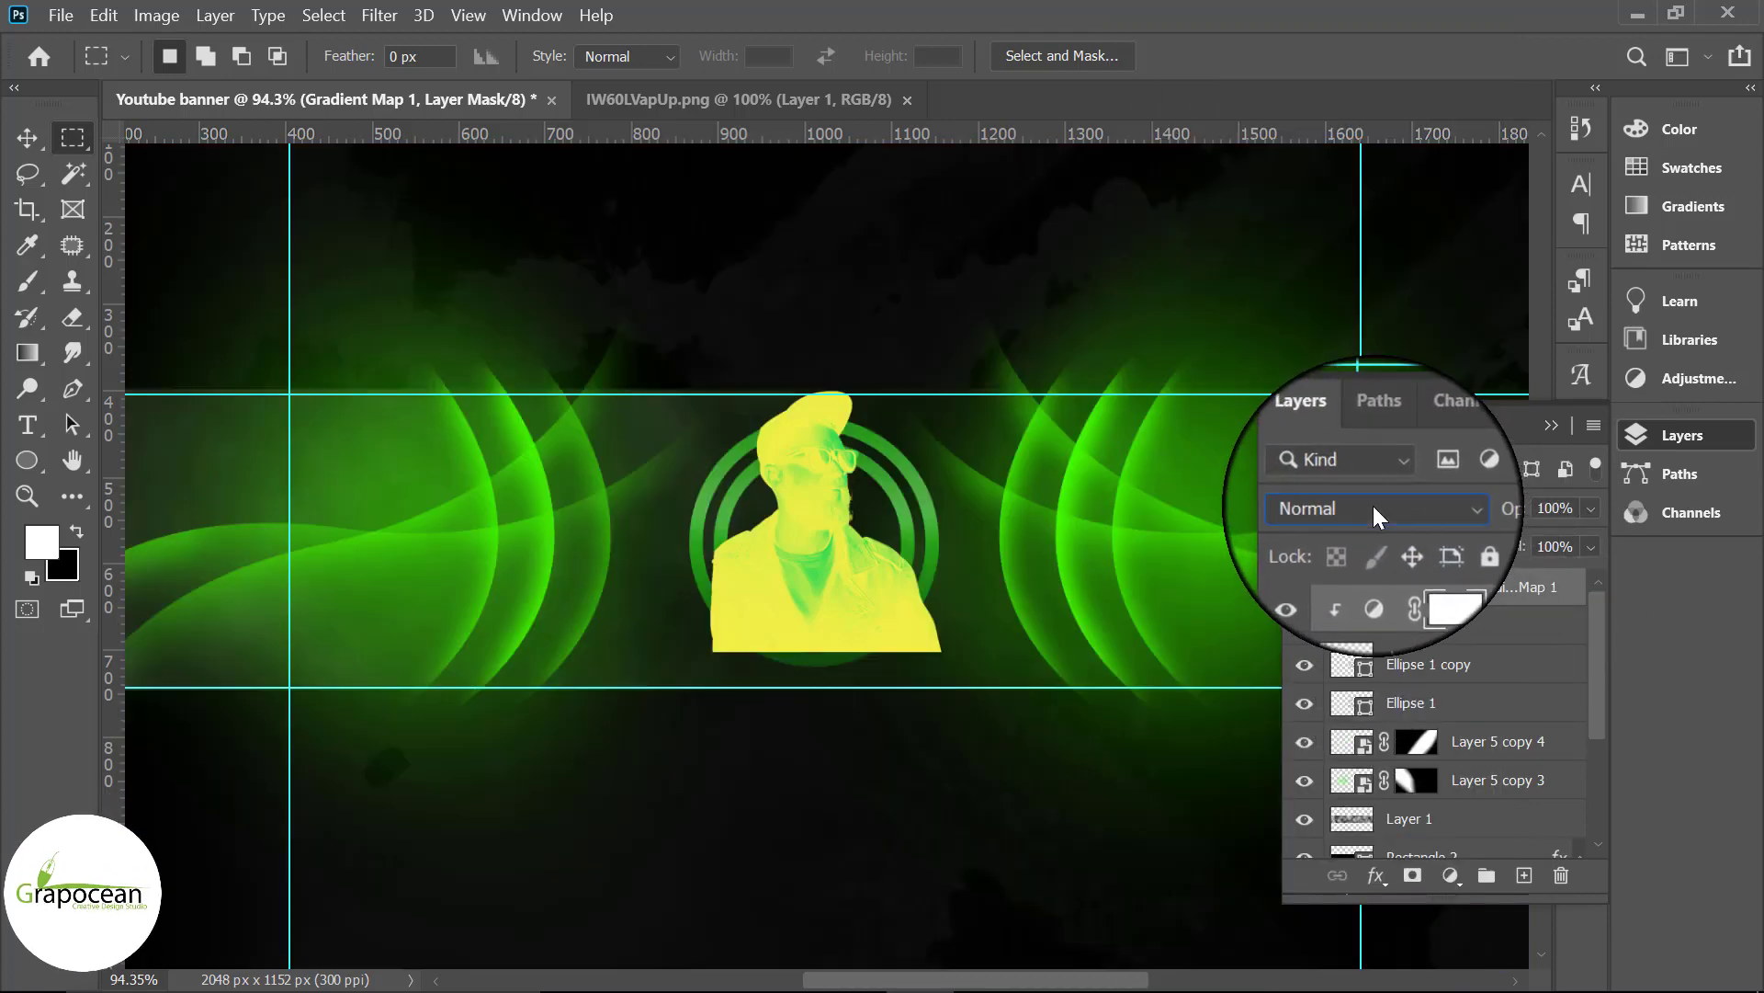
pyautogui.click(1373, 506)
pyautogui.click(1378, 905)
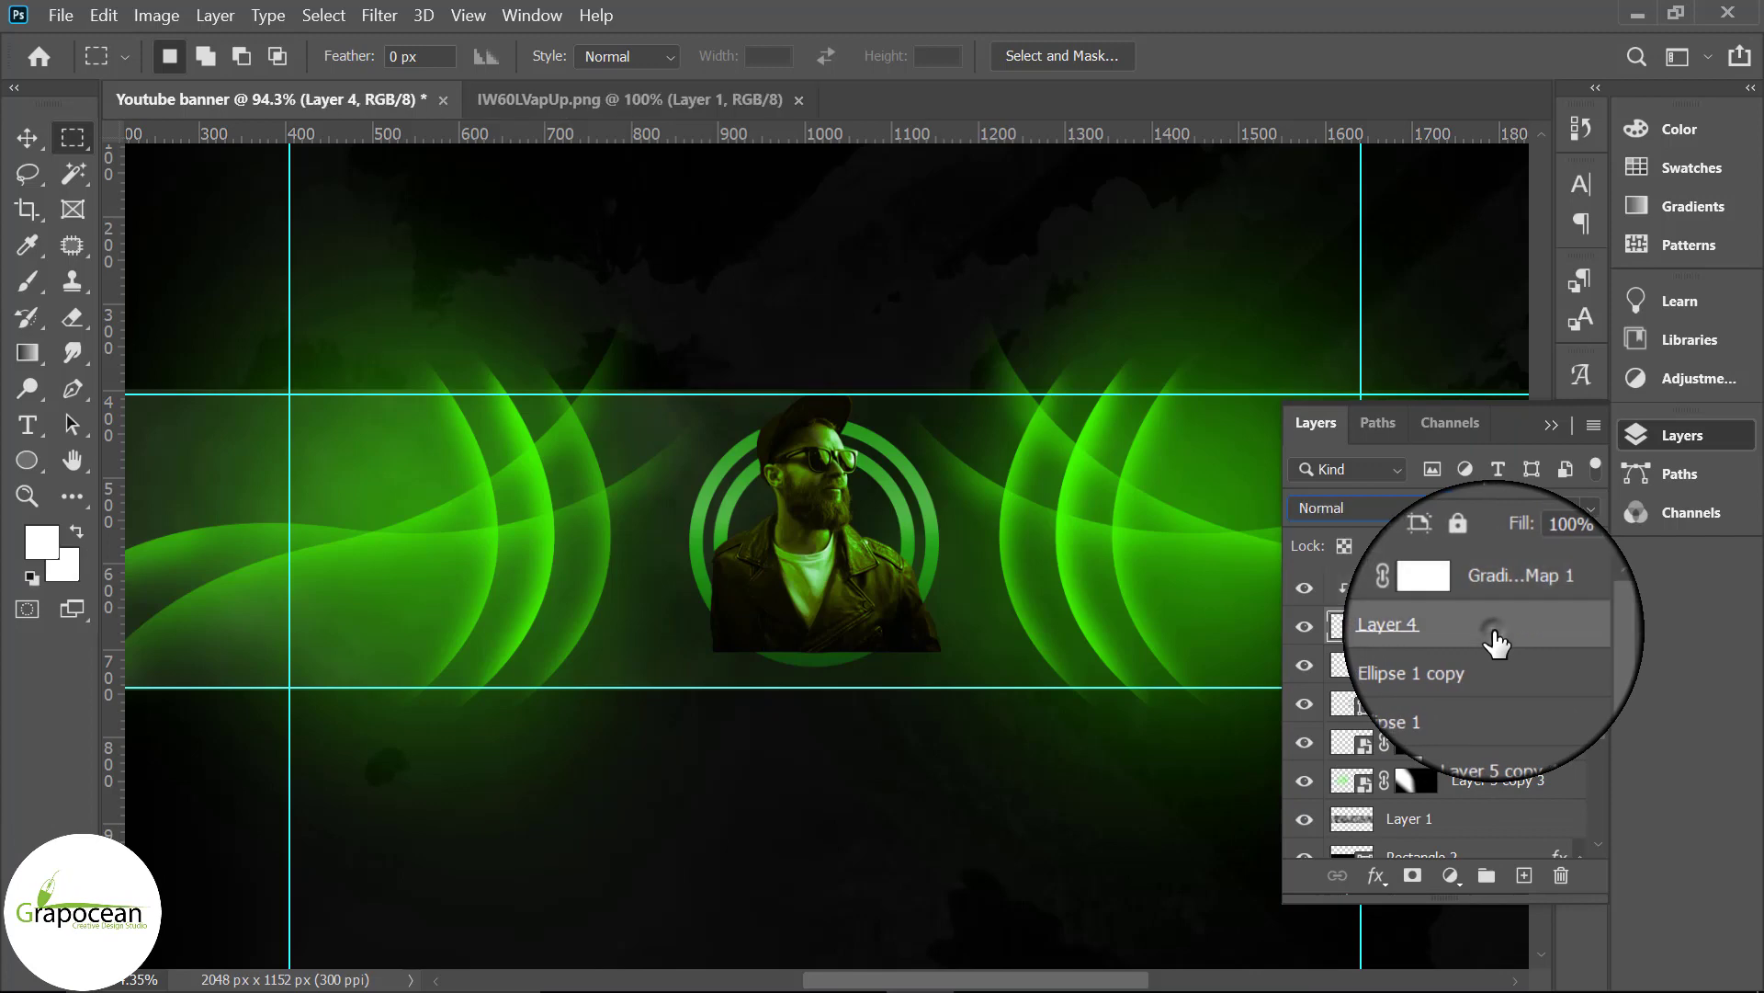
pyautogui.moveTo(1493, 643)
pyautogui.mouseDown()
pyautogui.moveTo(1347, 680)
pyautogui.moveTo(1447, 684)
pyautogui.mouseUp()
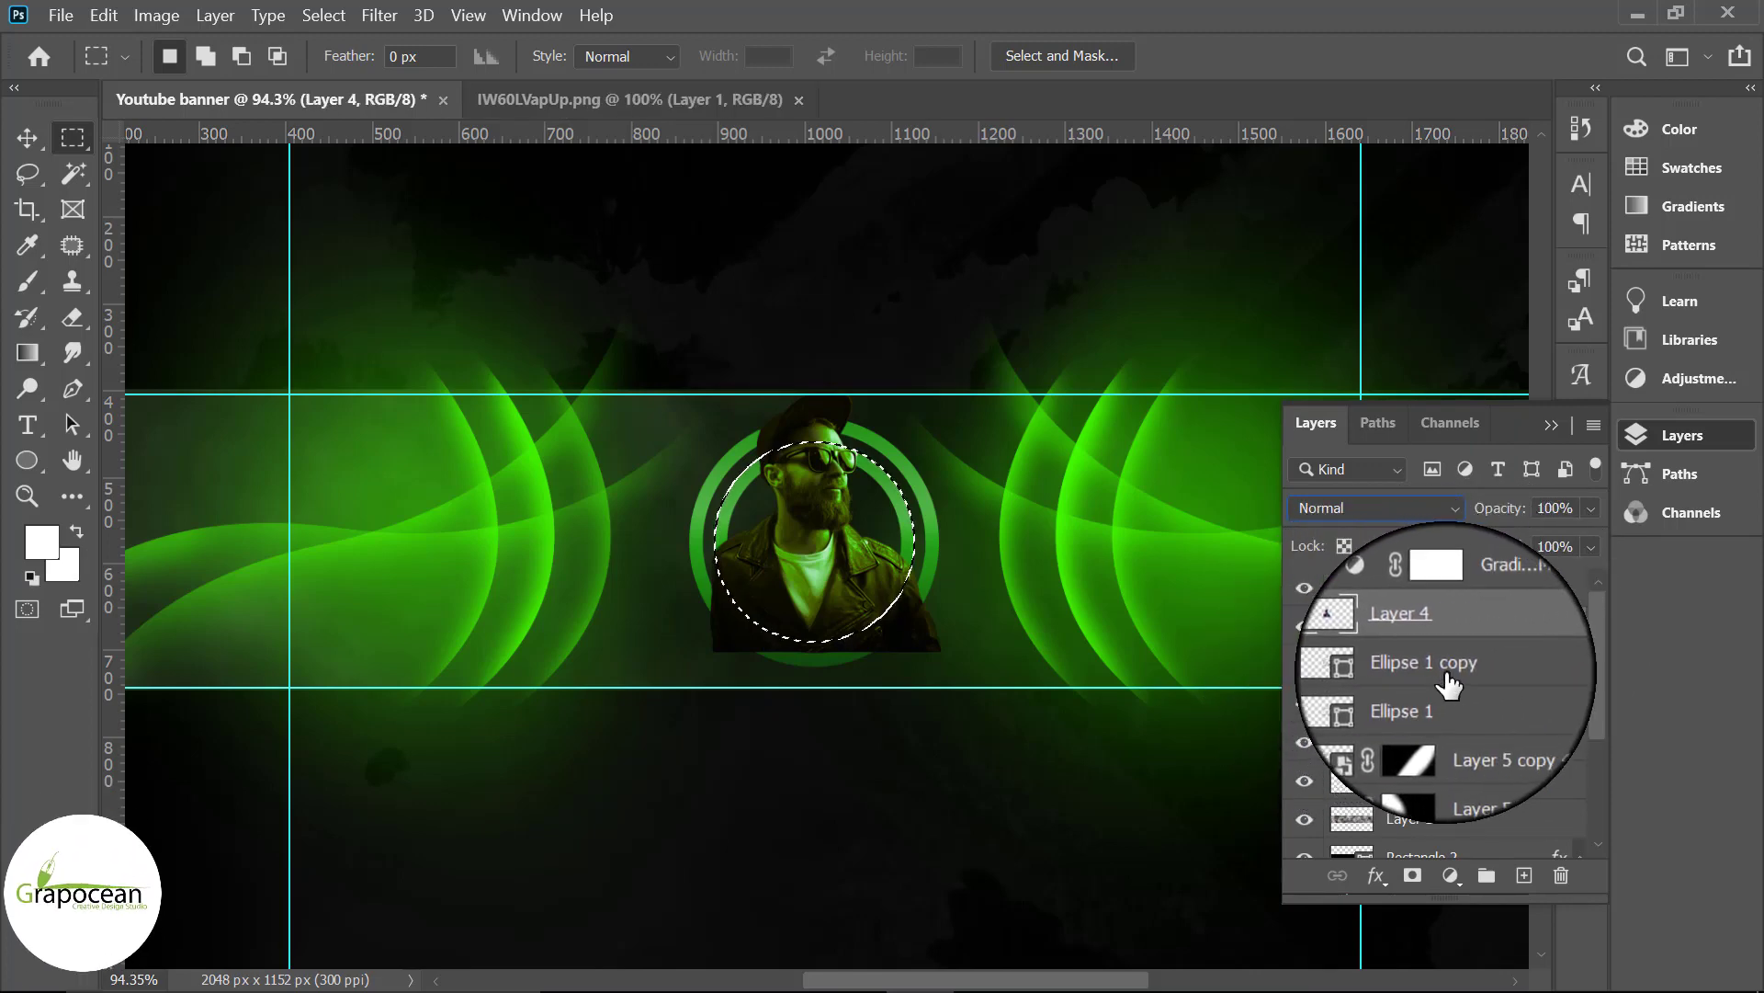
pyautogui.click(1414, 878)
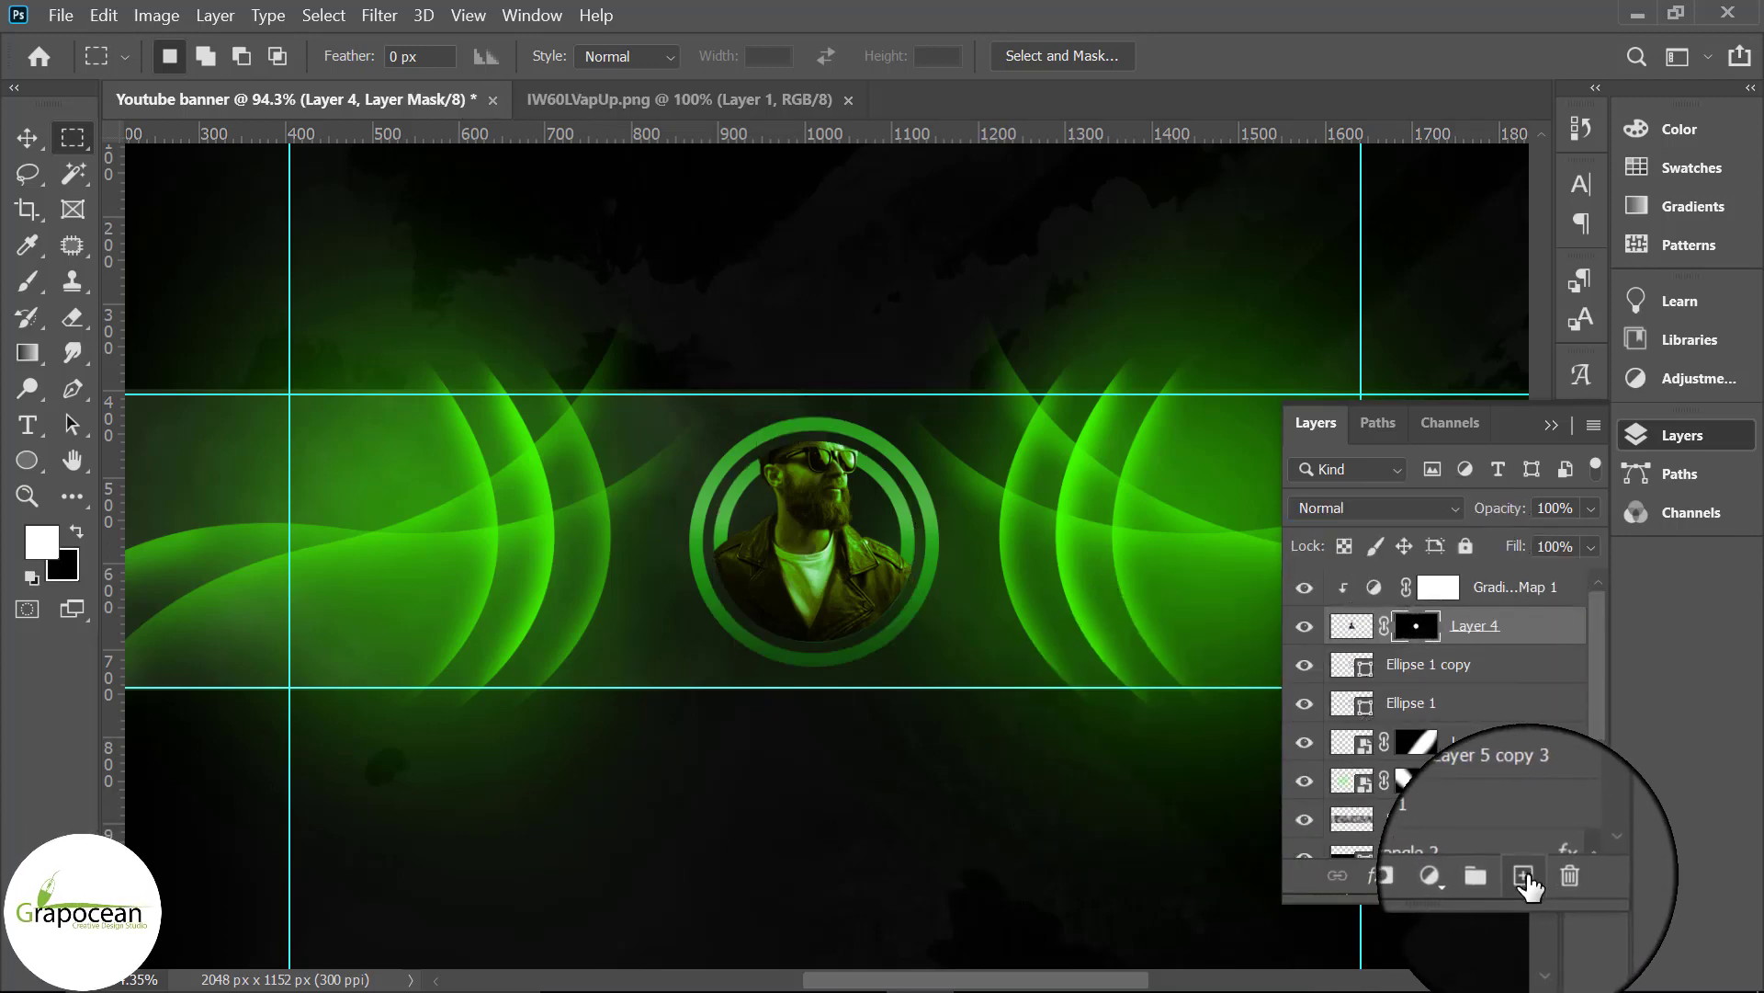
# Step: Paint on Layer 4's mask so the cap top rises above the ring
pyautogui.rightClick(27, 281)
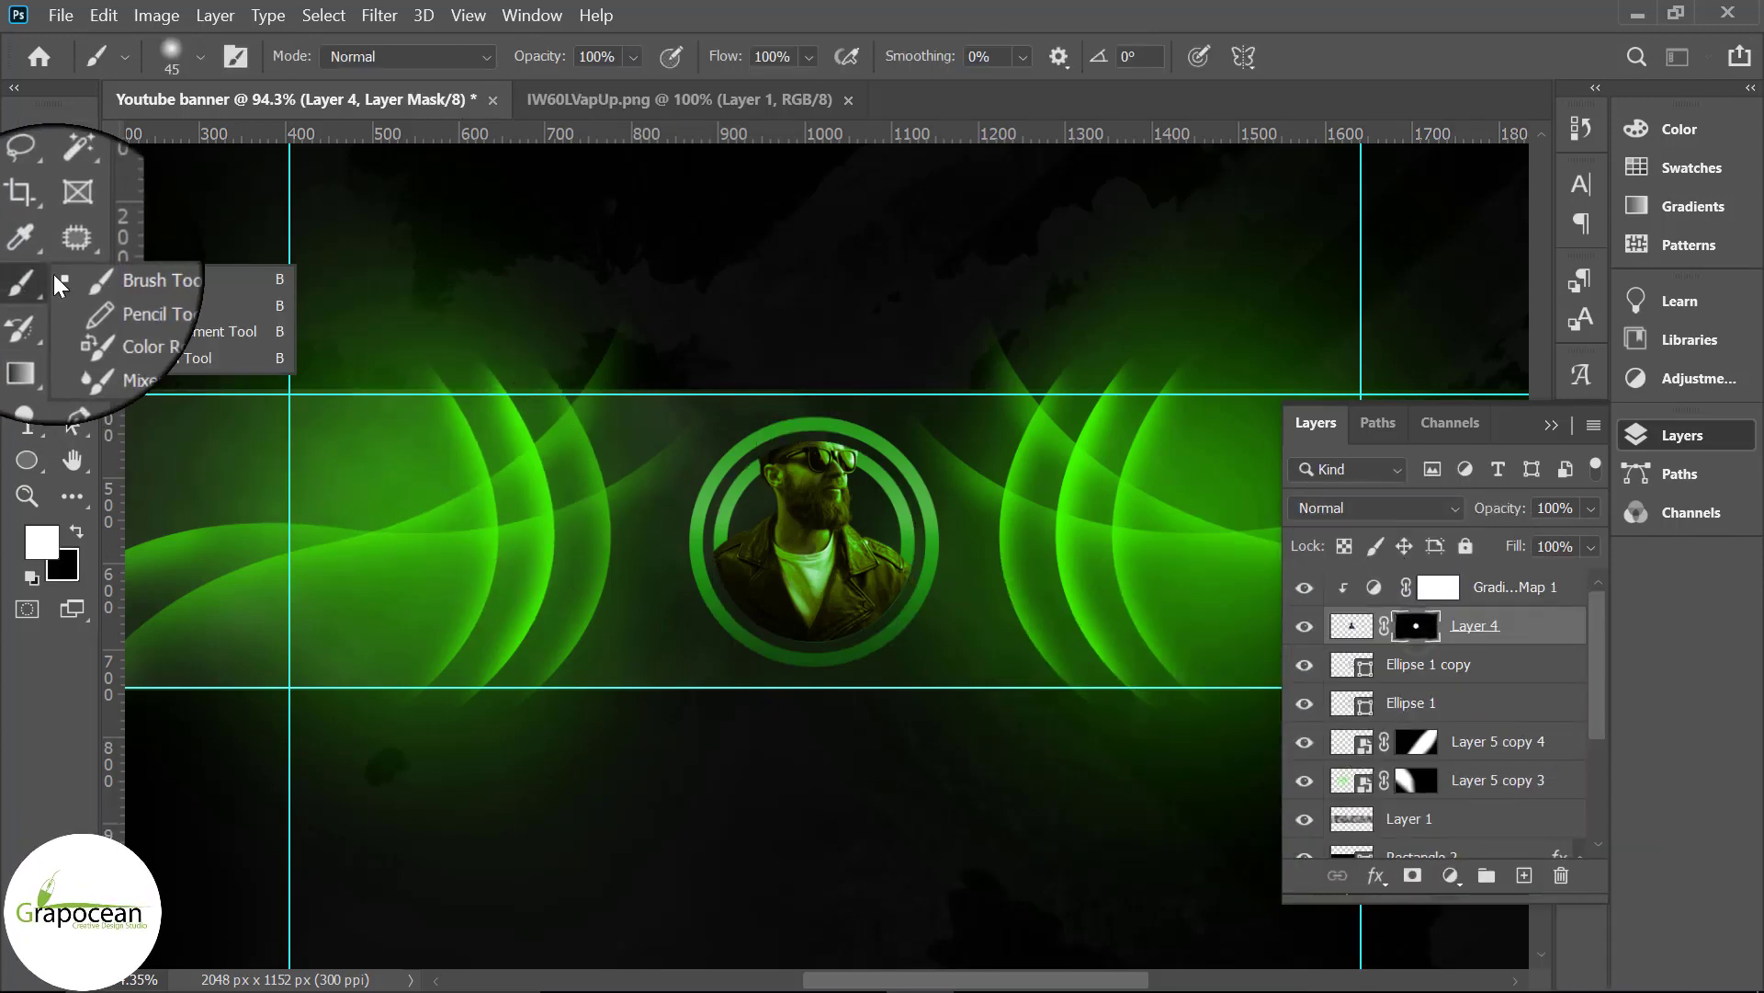
pyautogui.click(138, 273)
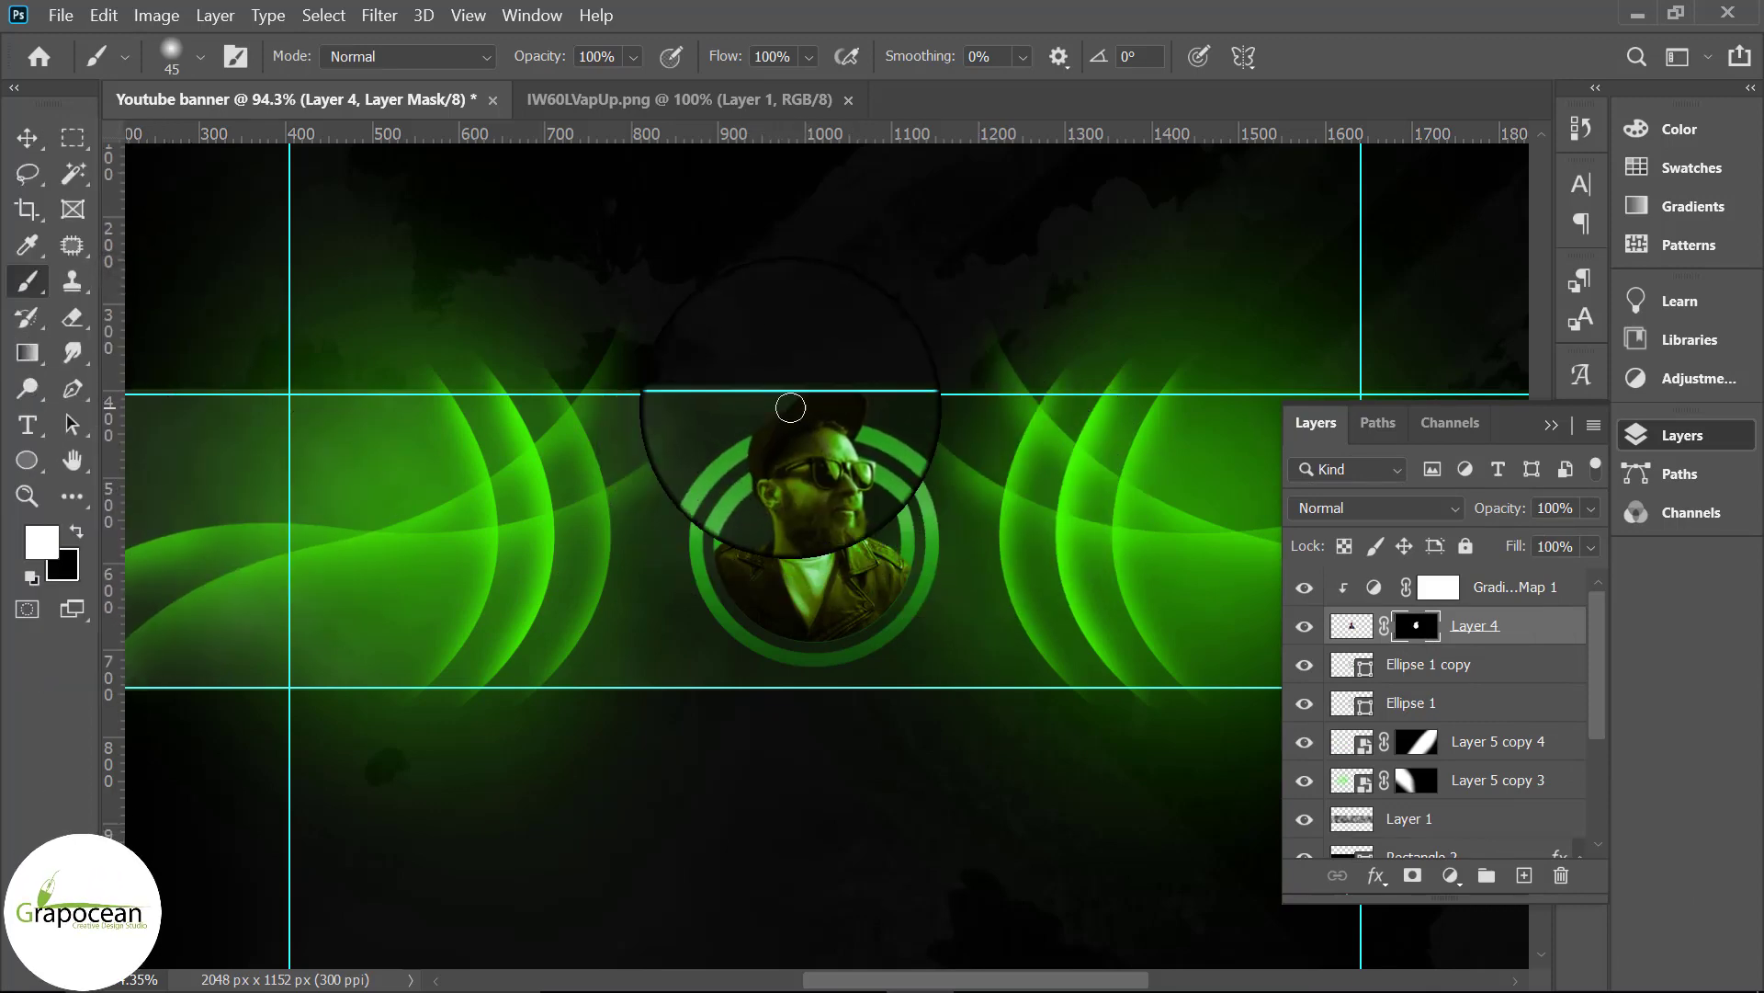
pyautogui.keyDown('alt'); pyautogui.scroll(1, 992, 716); pyautogui.keyUp('alt')
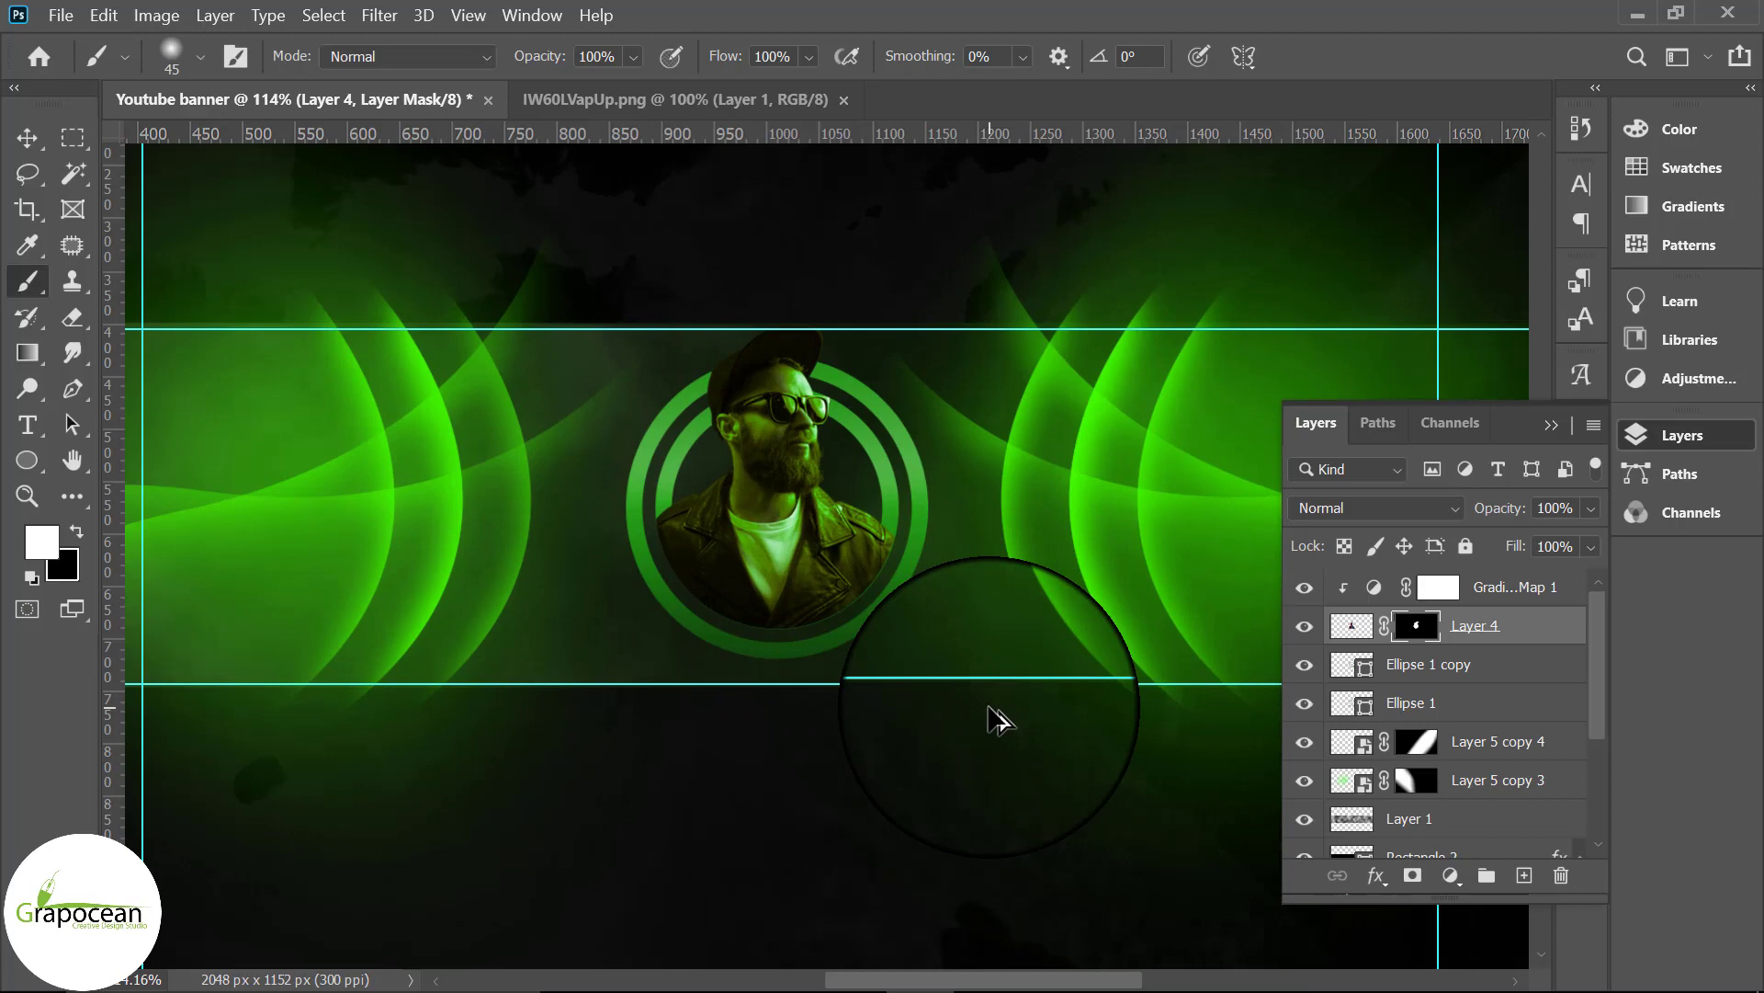
pyautogui.keyDown('alt'); pyautogui.scroll(-1, 989, 706); pyautogui.keyUp('alt')
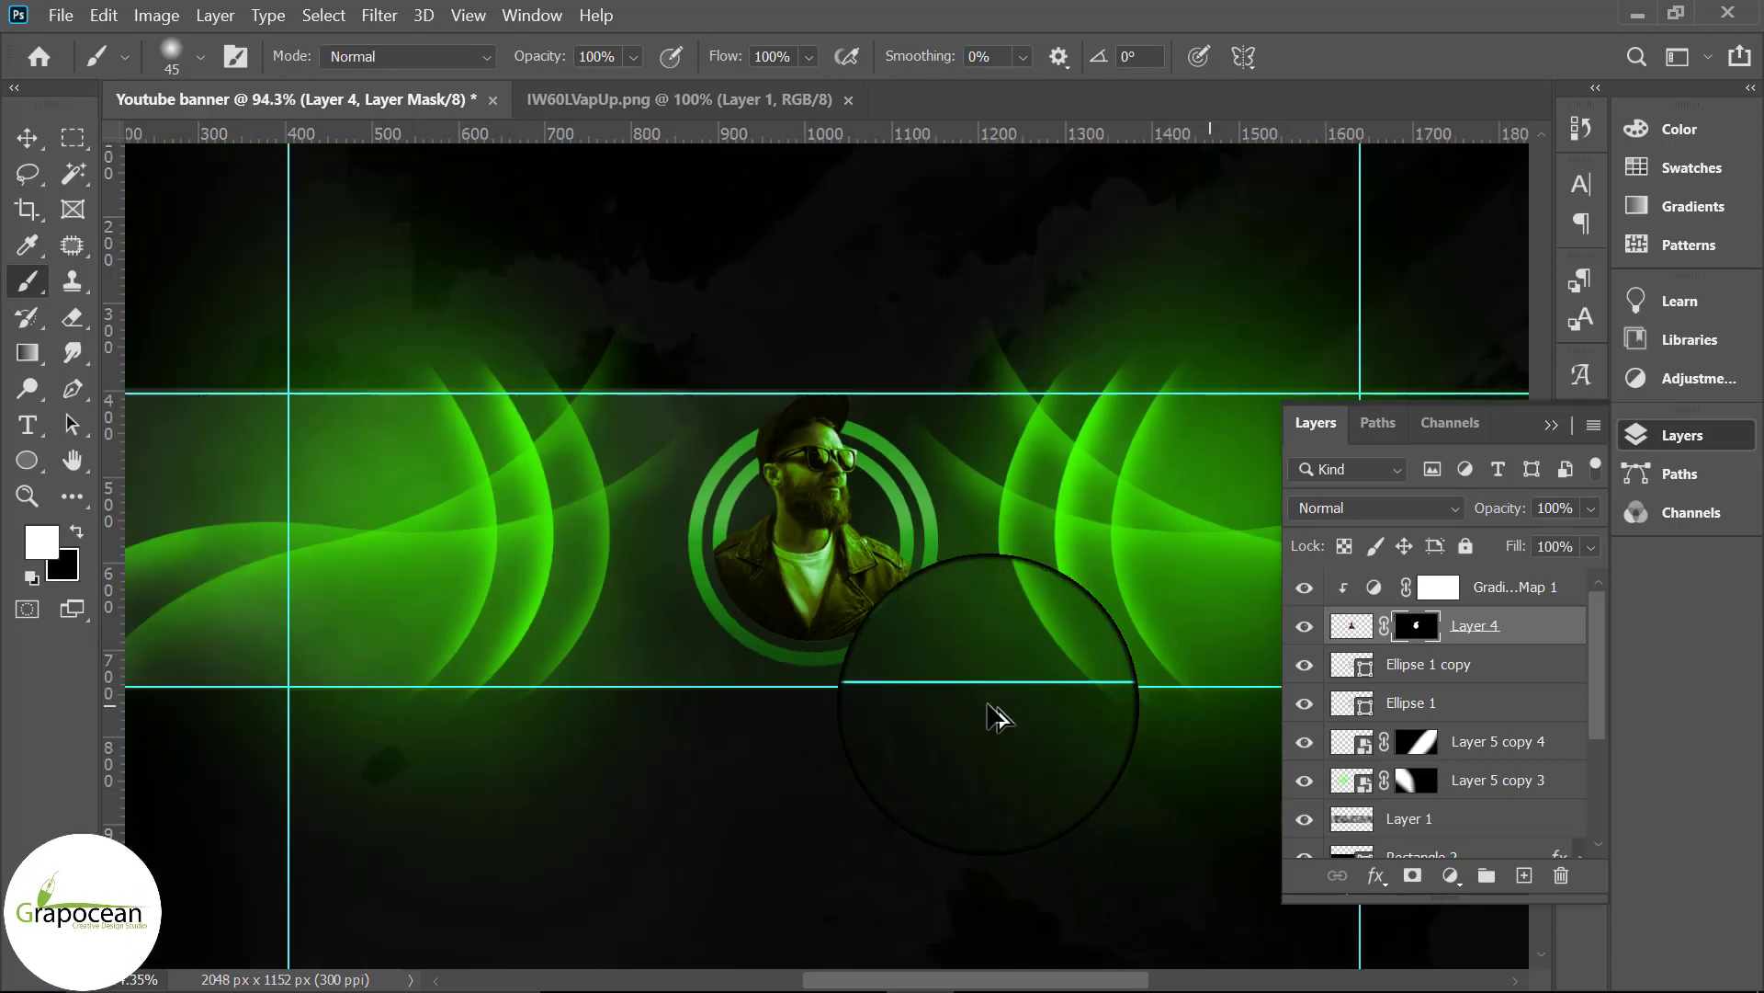
pyautogui.click(28, 138)
# Step: Duplicate the portrait, apply Layer 4's mask, and move it below Ellipse 1 copy
pyautogui.hotkey('ctrl', 'j')
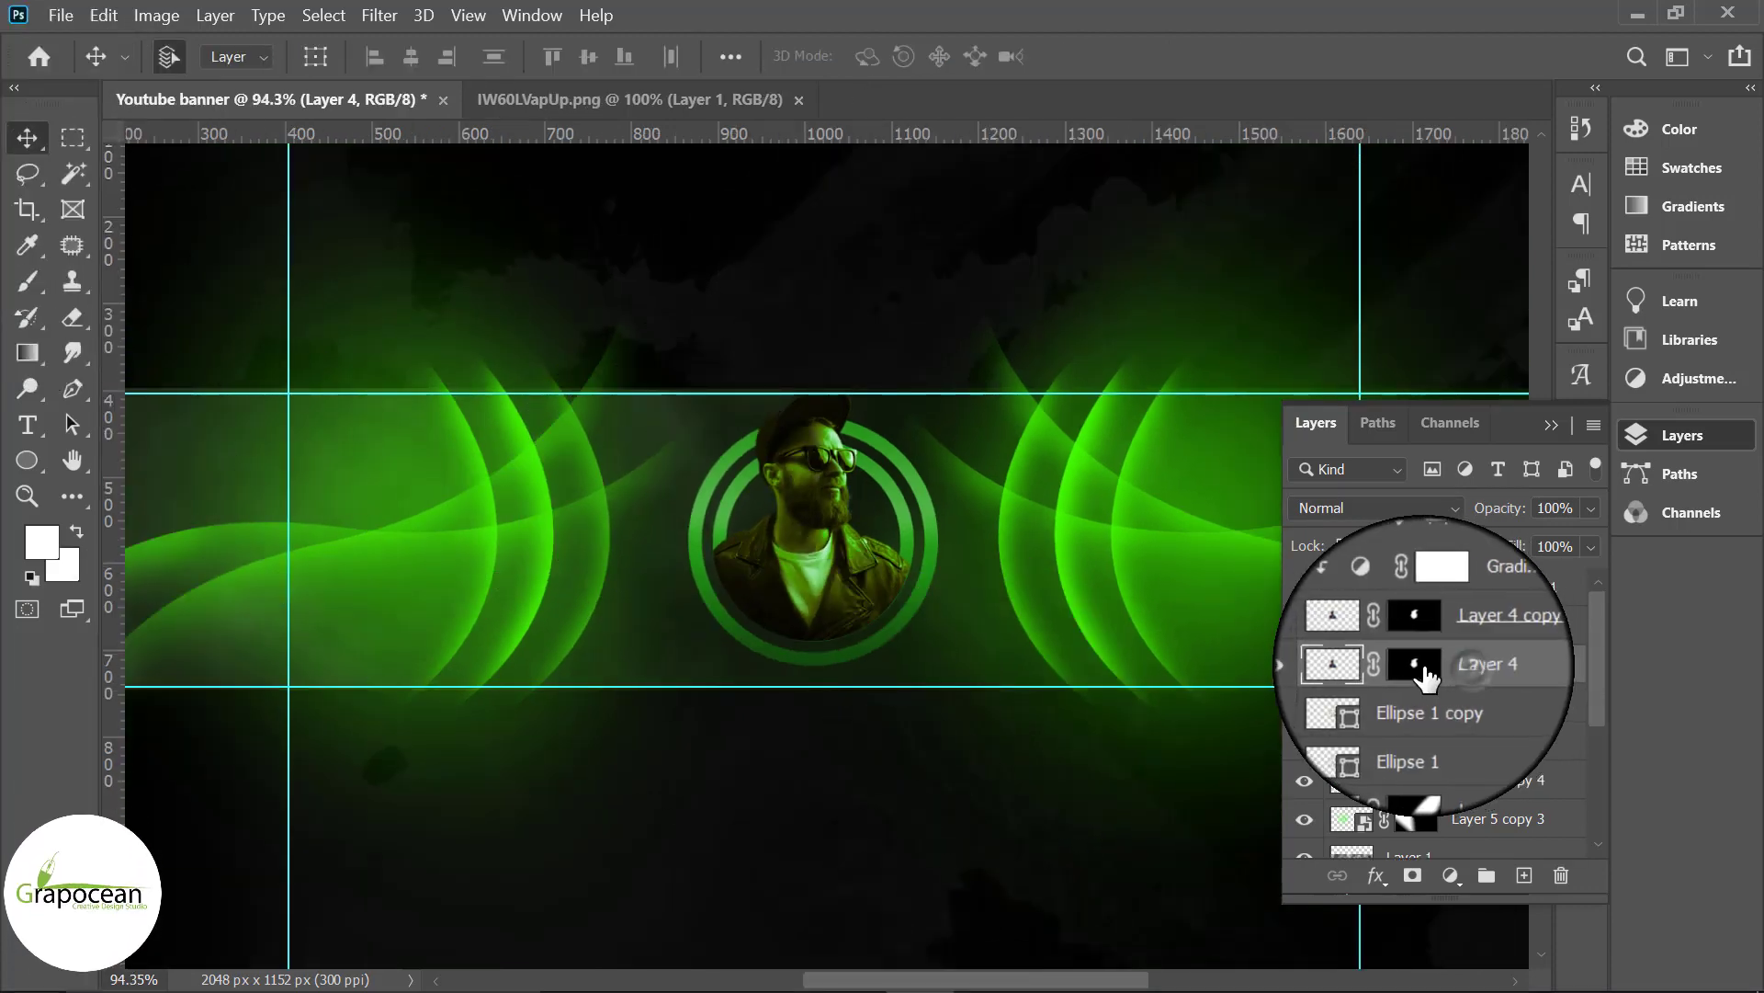
pyautogui.rightClick(1416, 663)
pyautogui.click(1500, 745)
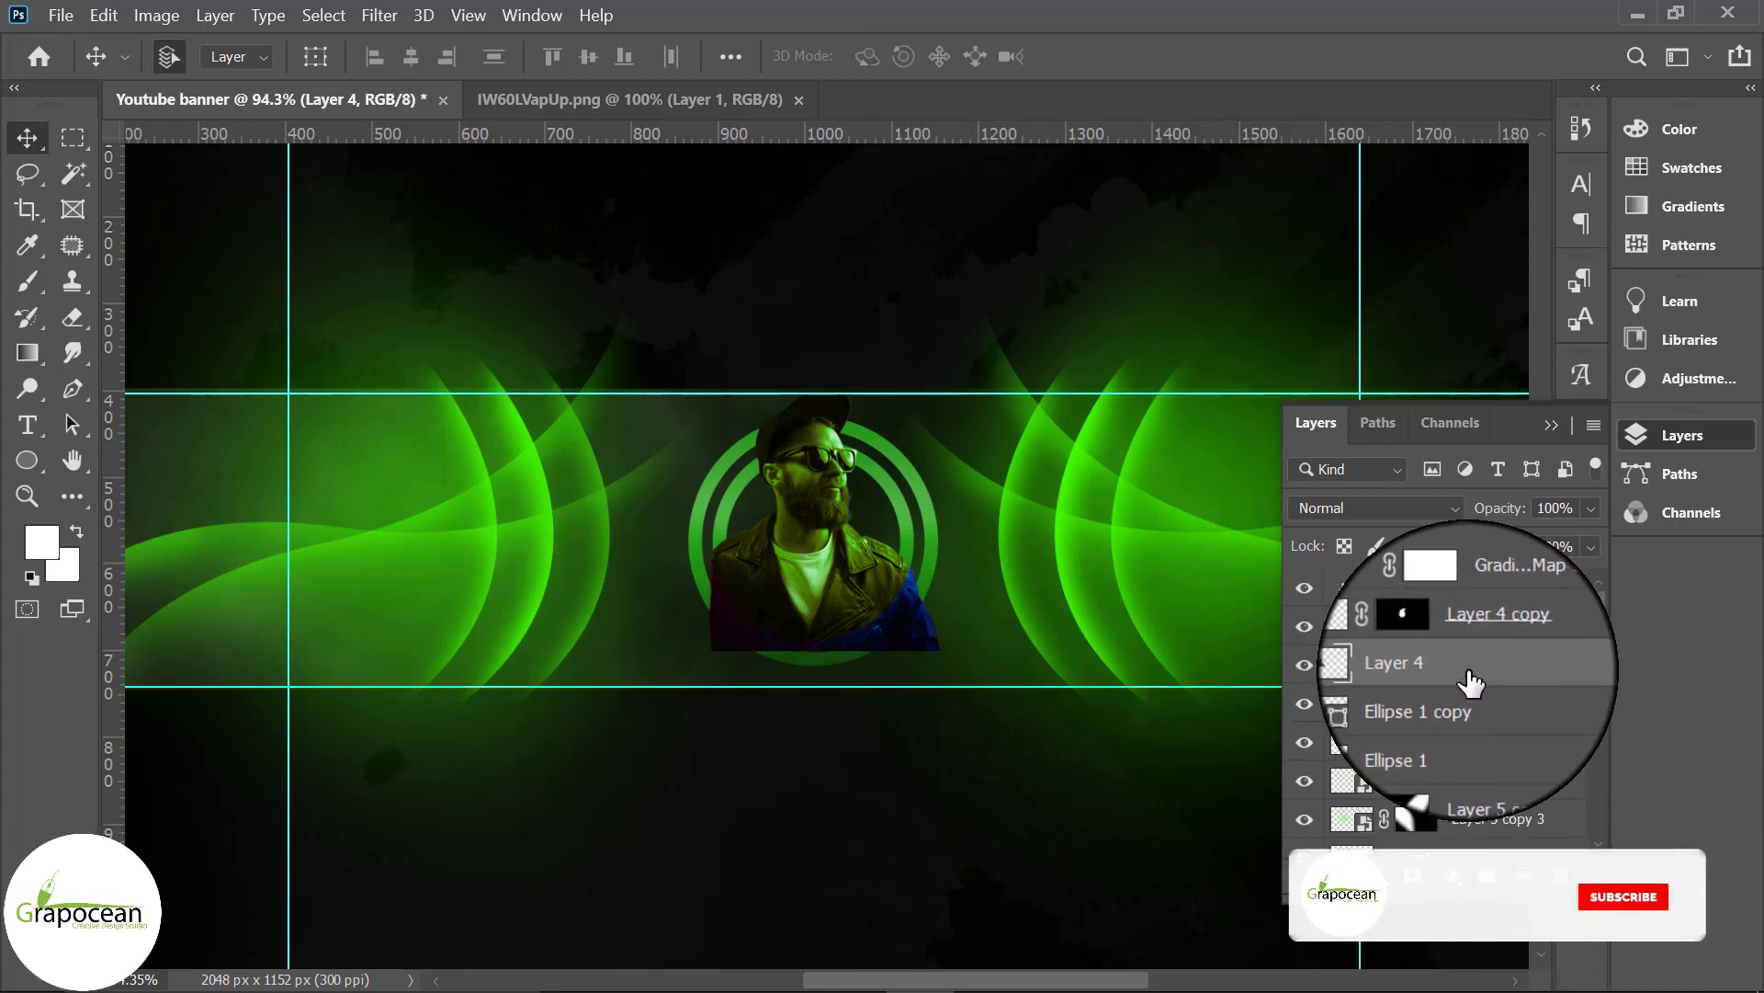
pyautogui.moveTo(1443, 667); pyautogui.dragTo(1433, 735)
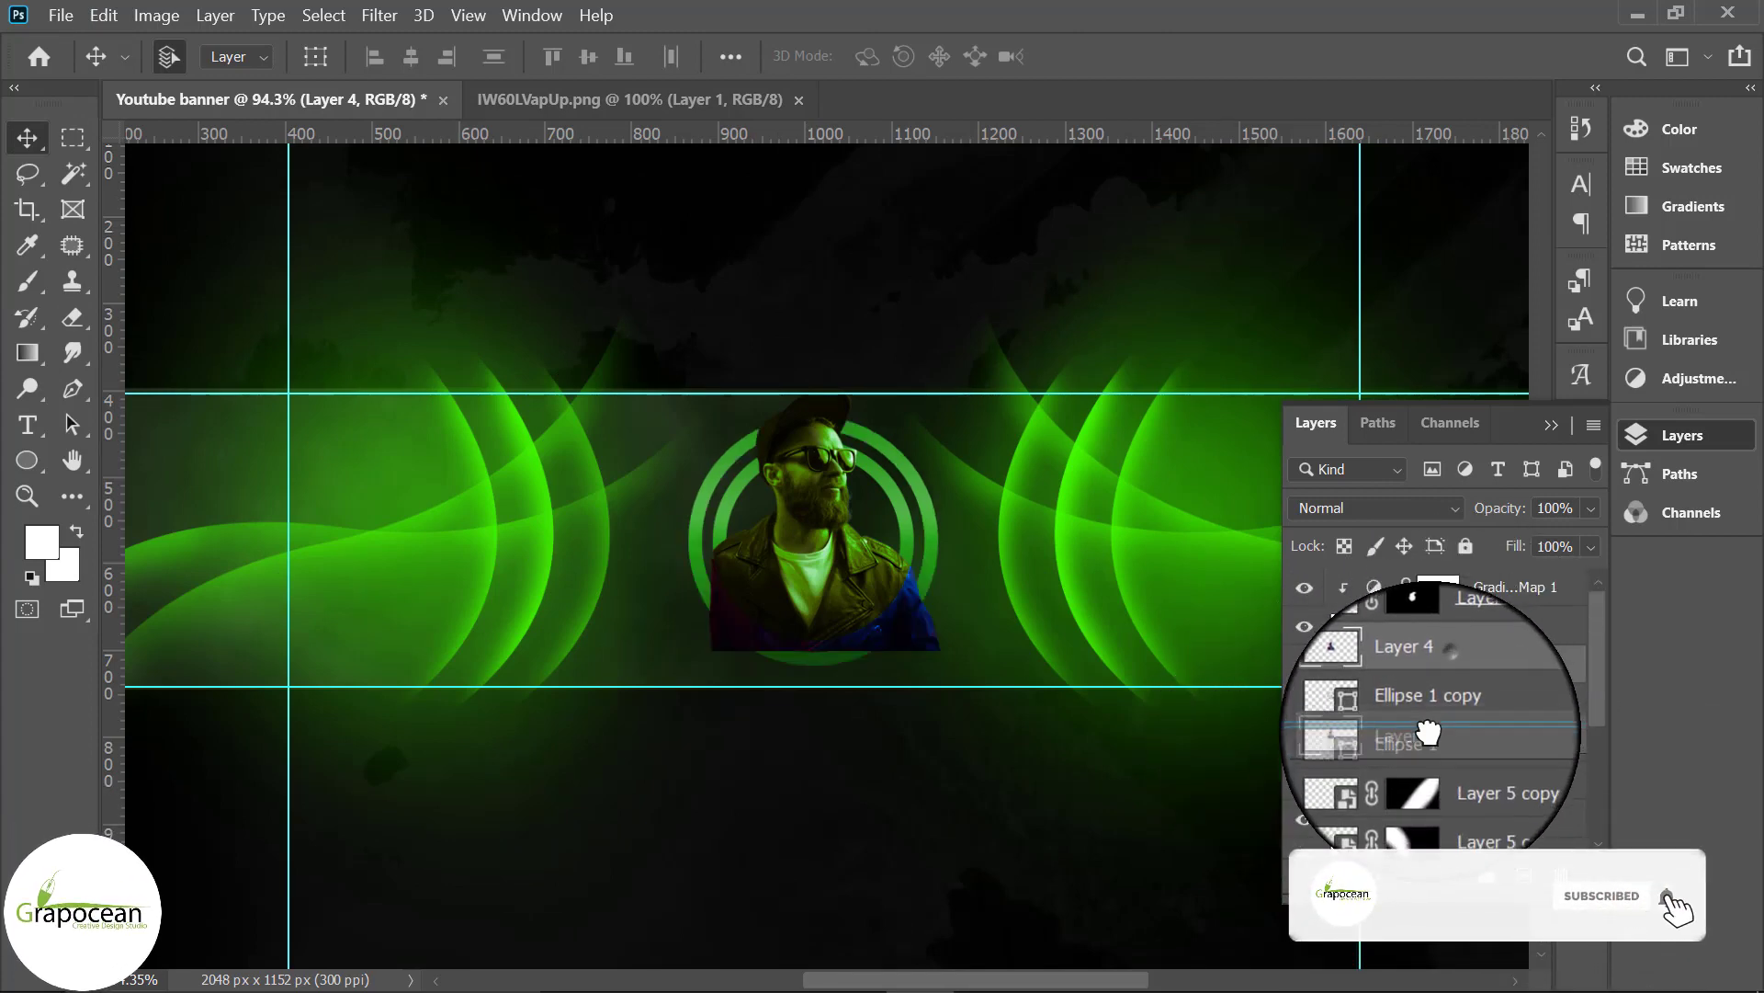
# Step: Clip the portrait to the circle, enlarge it to about 115% and recentre it in the ring
pyautogui.rightClick(1457, 706)
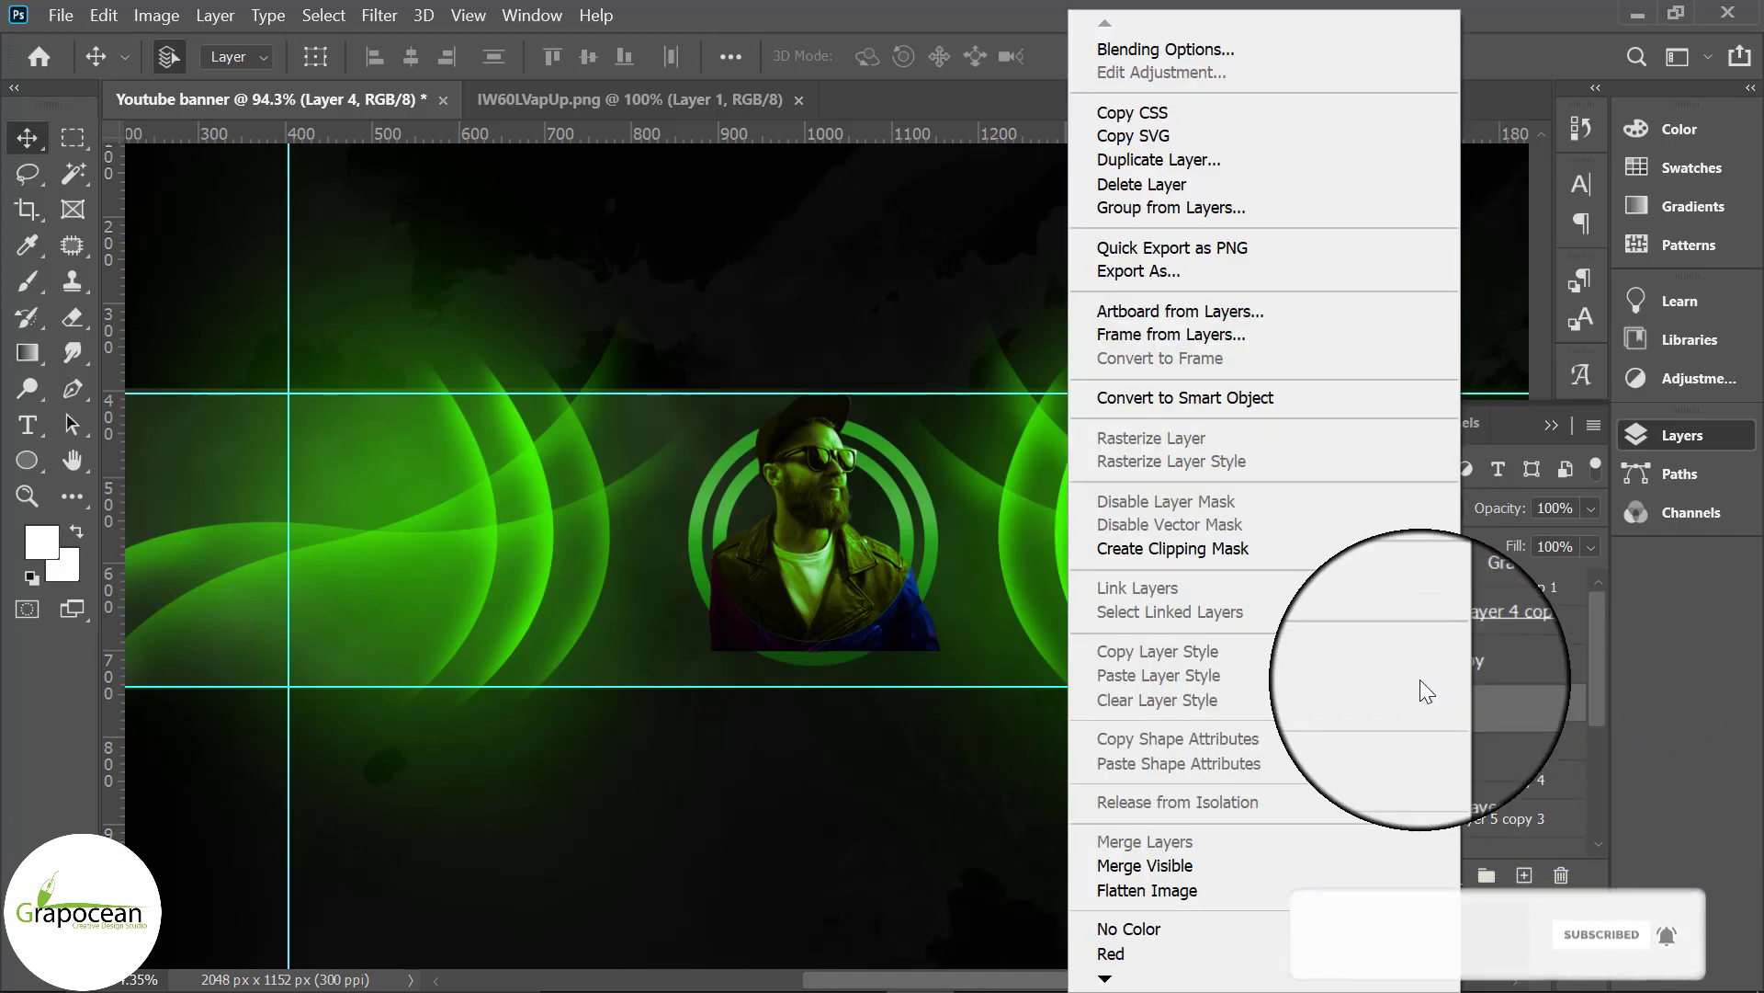
pyautogui.click(1172, 544)
pyautogui.hotkey('ctrl', 't')
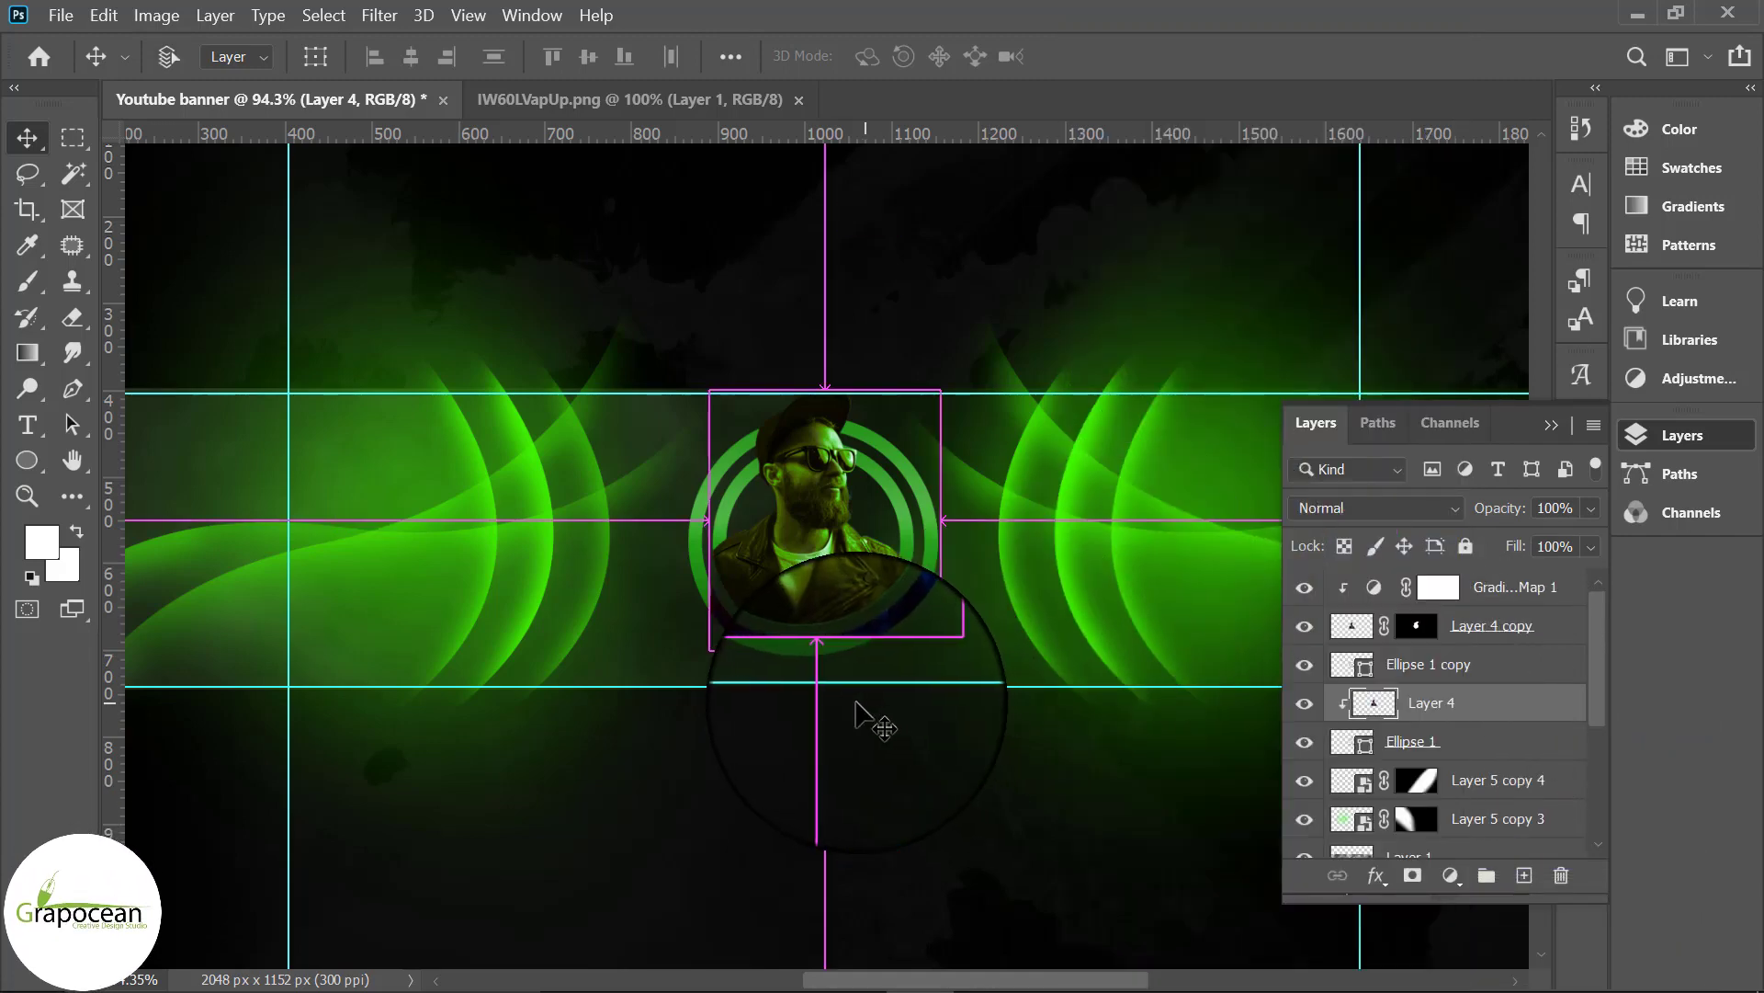
pyautogui.moveTo(934, 652)
pyautogui.mouseDown()
pyautogui.moveTo(972, 684)
pyautogui.moveTo(958, 676)
pyautogui.mouseUp()
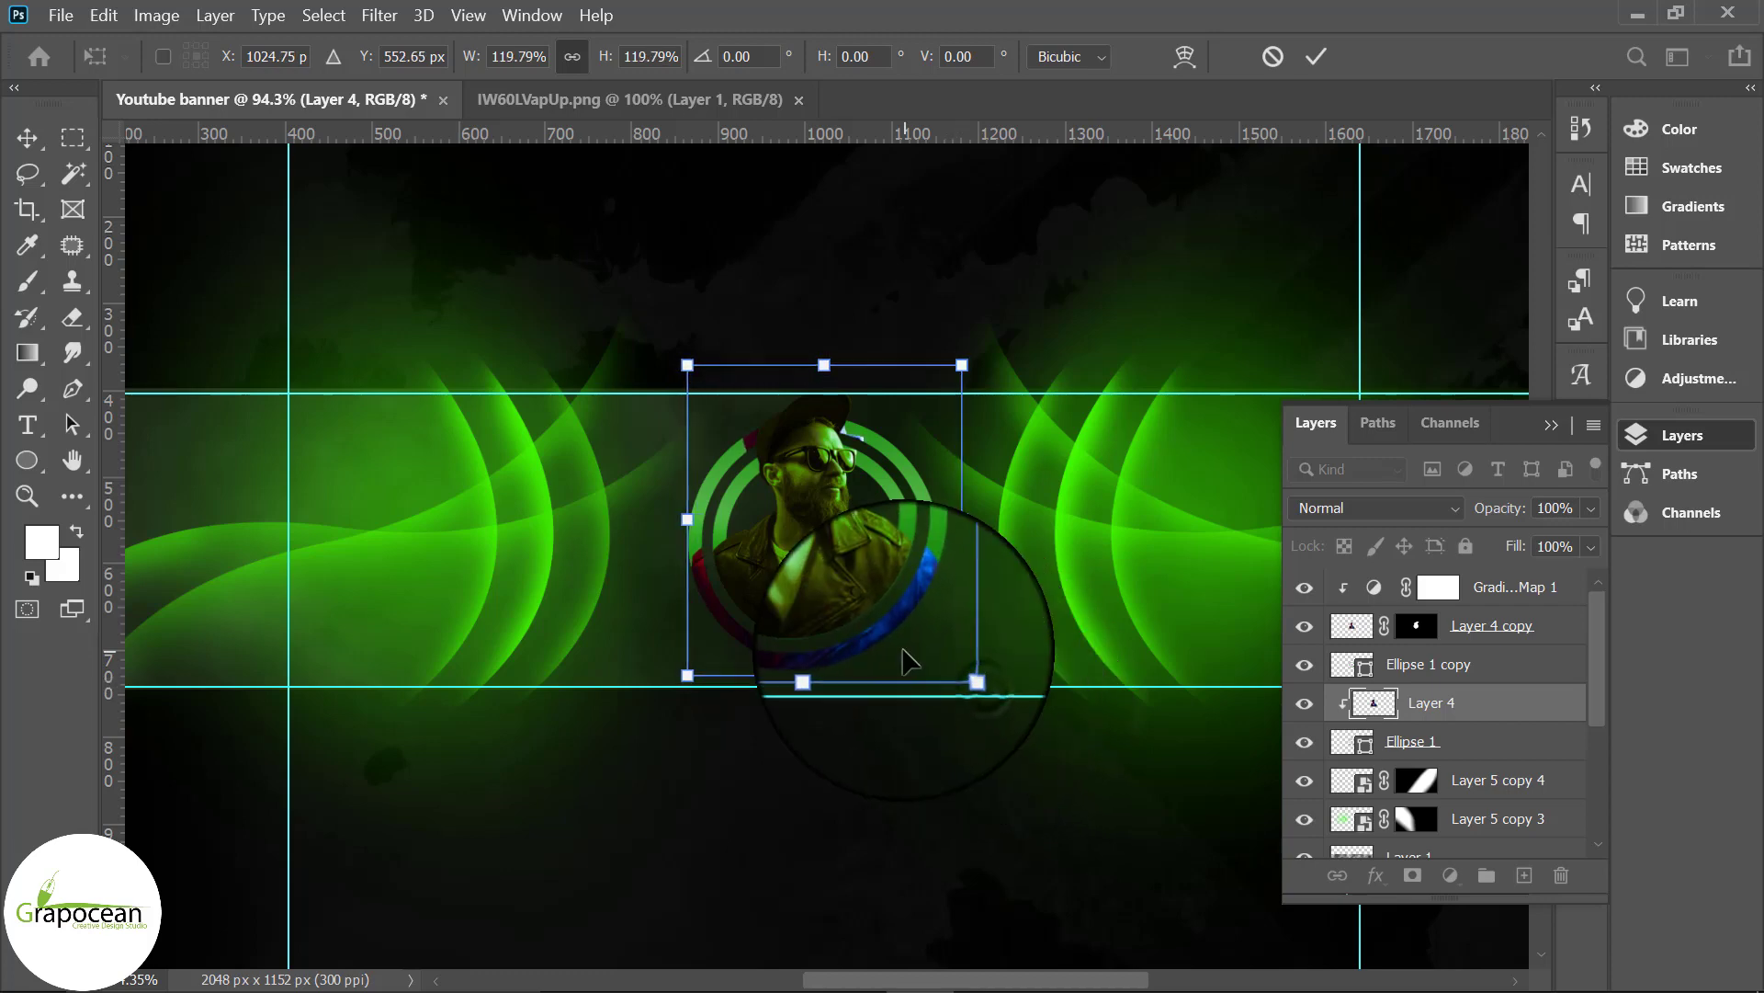
pyautogui.moveTo(905, 660)
pyautogui.mouseDown()
pyautogui.moveTo(884, 662)
pyautogui.moveTo(878, 634)
pyautogui.mouseUp()
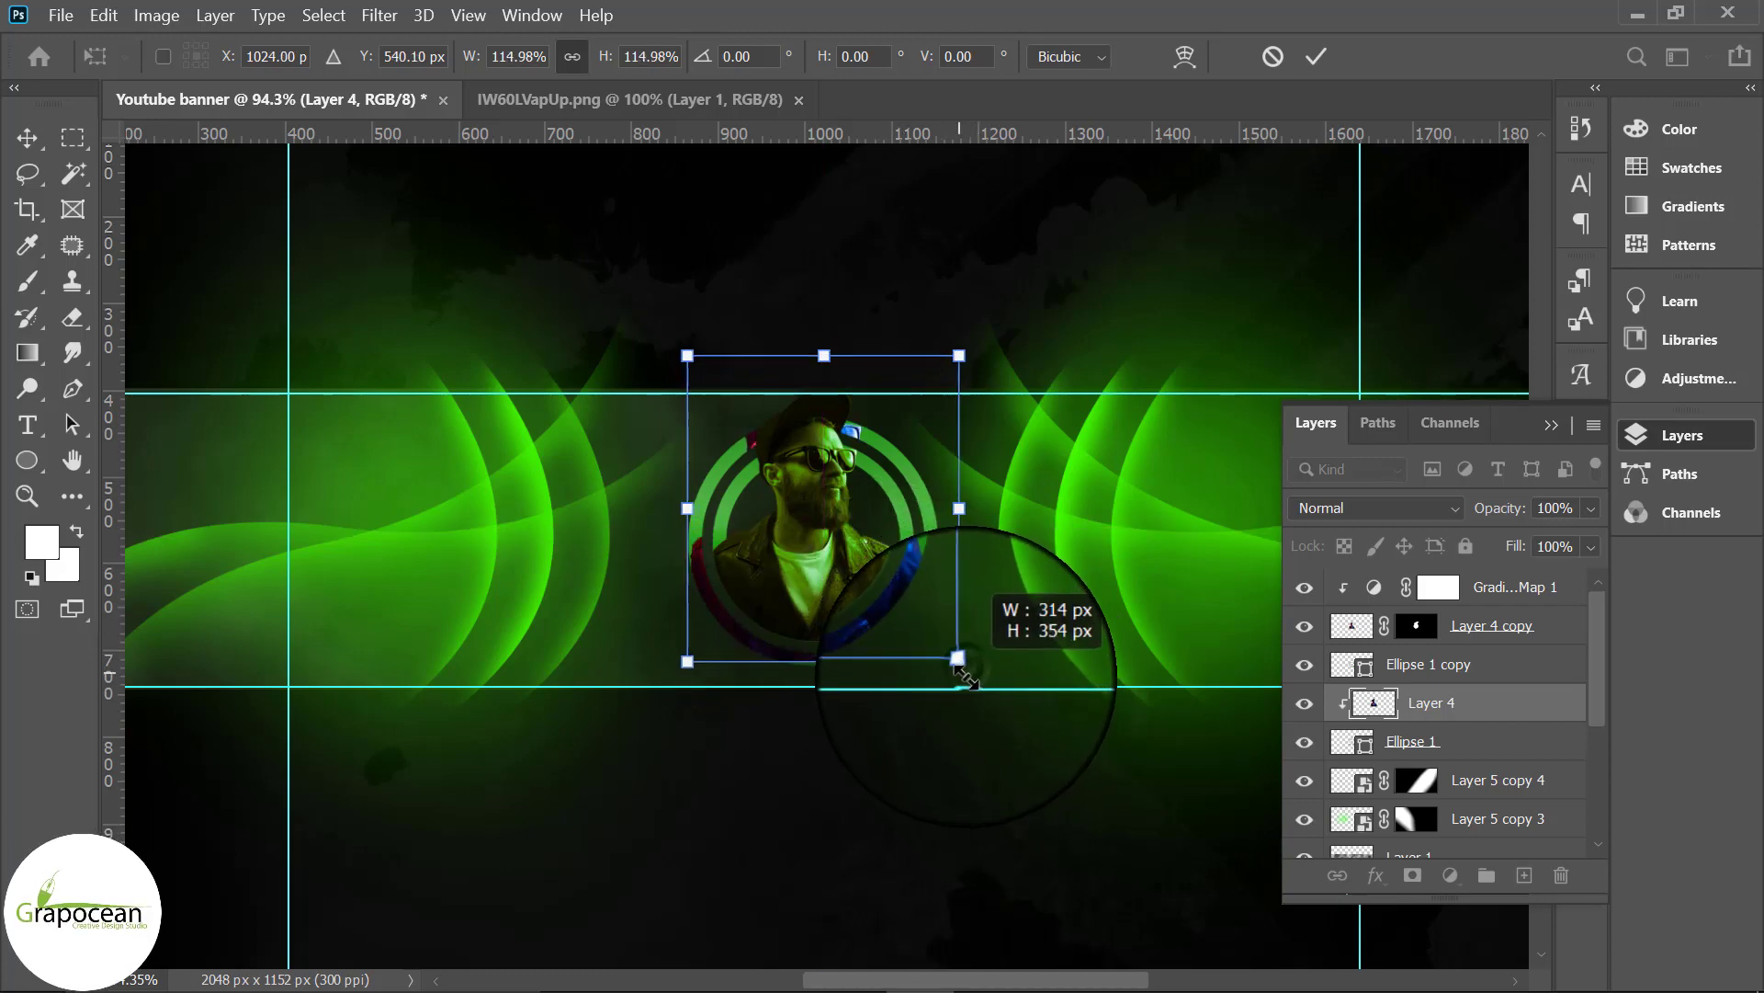
pyautogui.press('Return')
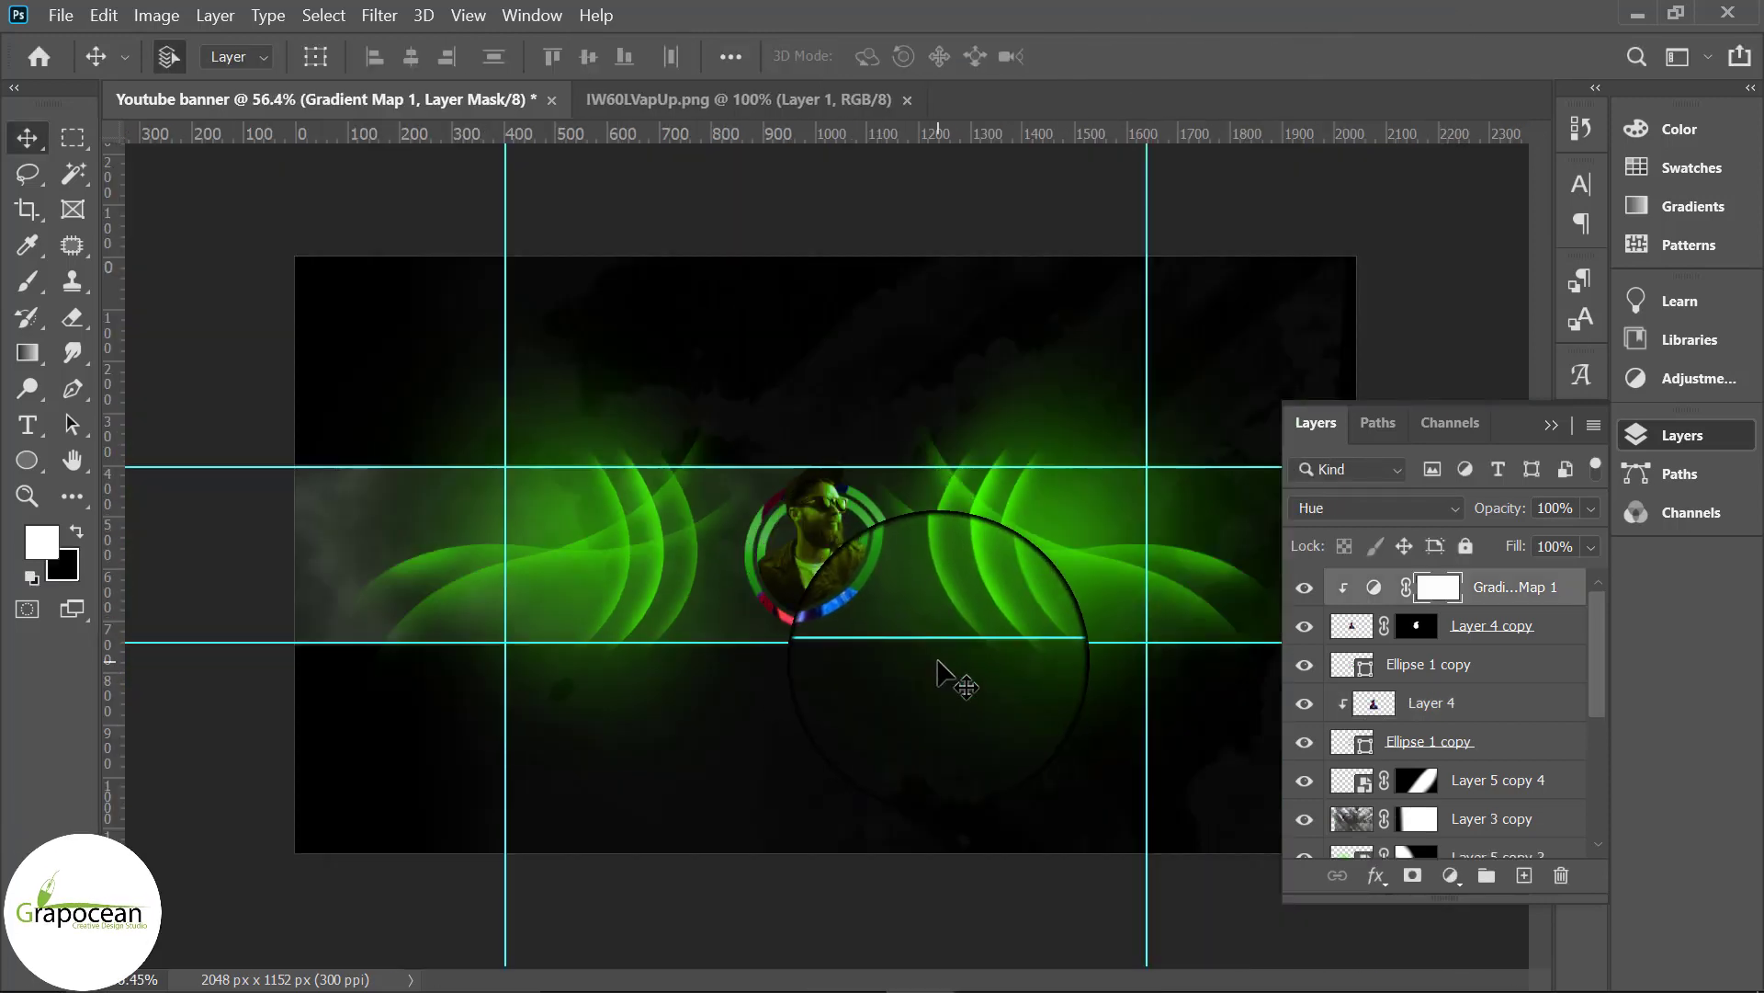
pyautogui.click(1305, 779)
# Step: Set up a very large soft brush on a new layer, undoing a test white spot
pyautogui.rightClick(26, 280)
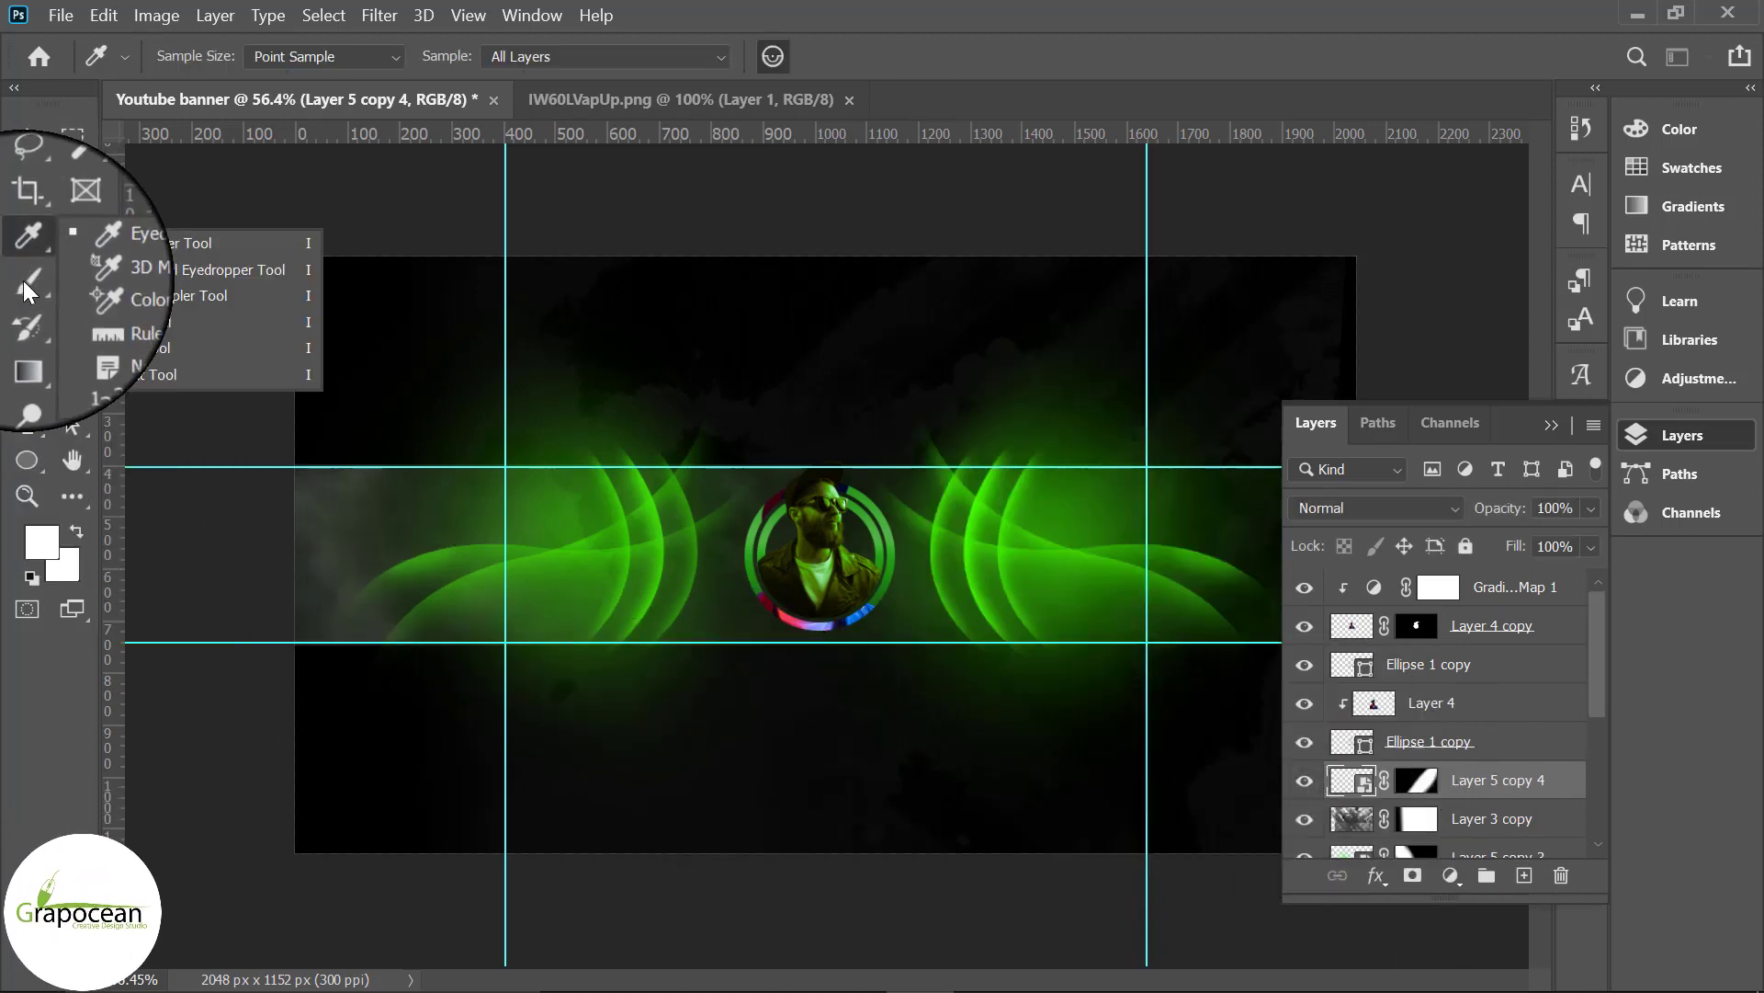
pyautogui.click(117, 275)
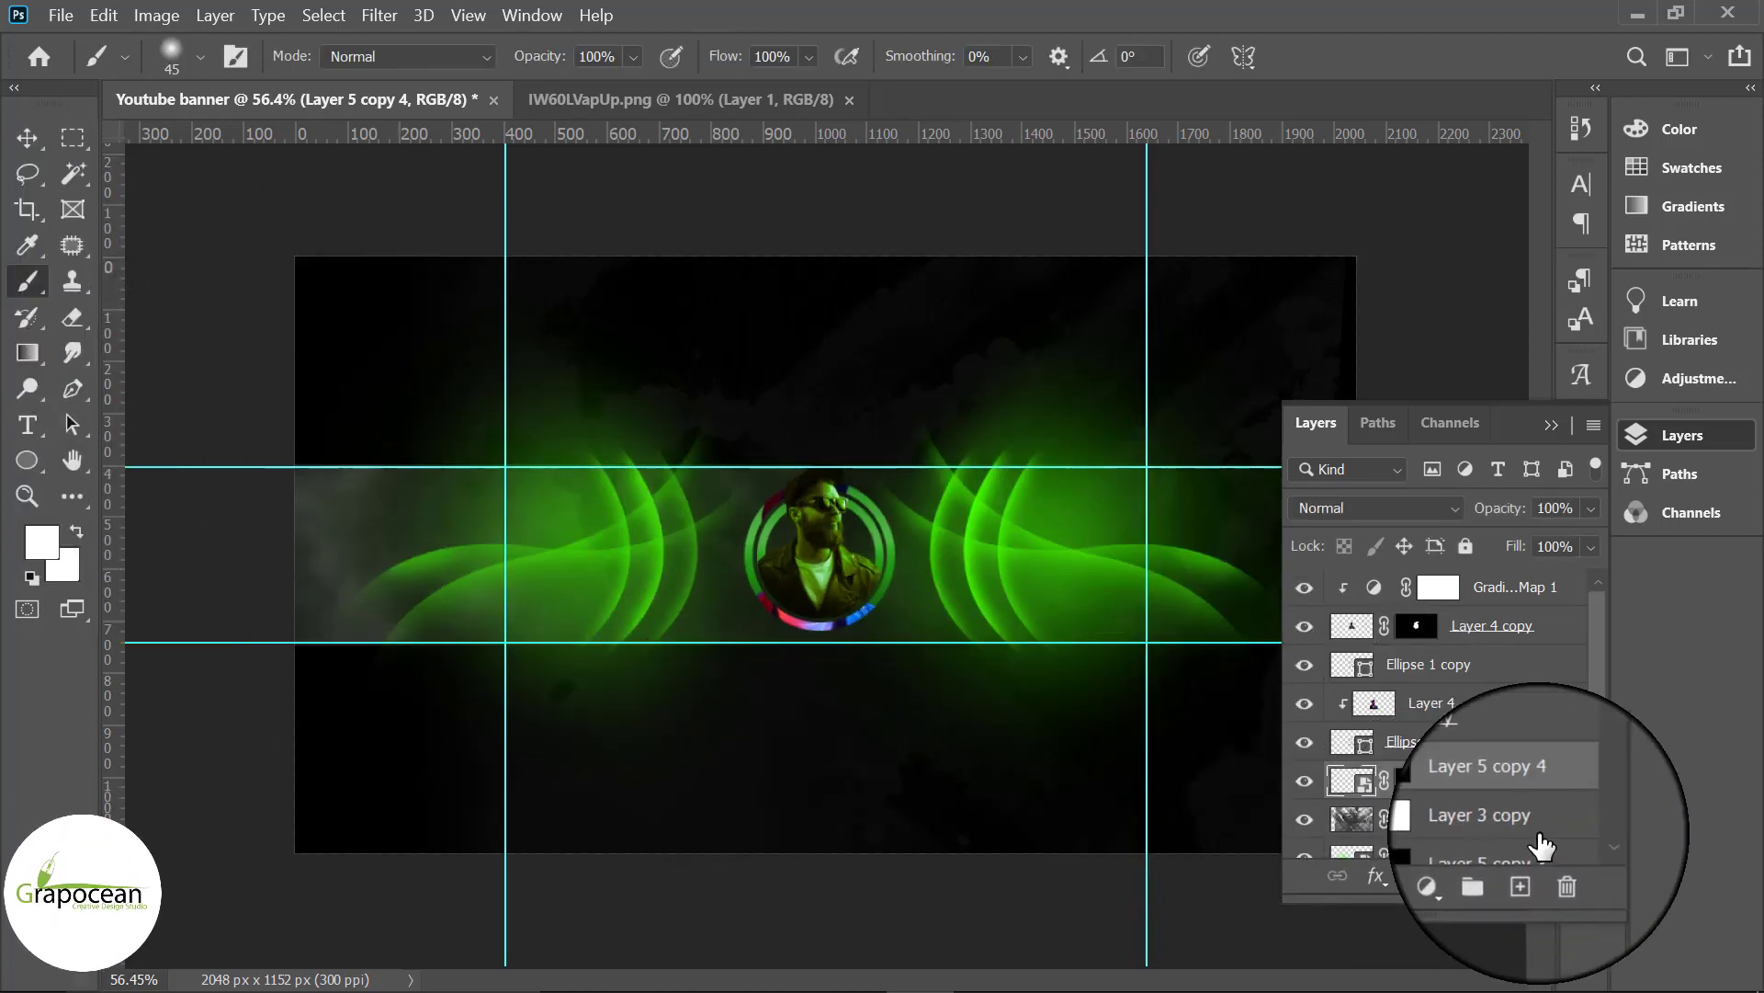
pyautogui.click(1523, 875)
pyautogui.press(']')
pyautogui.press(']')
pyautogui.press(']')
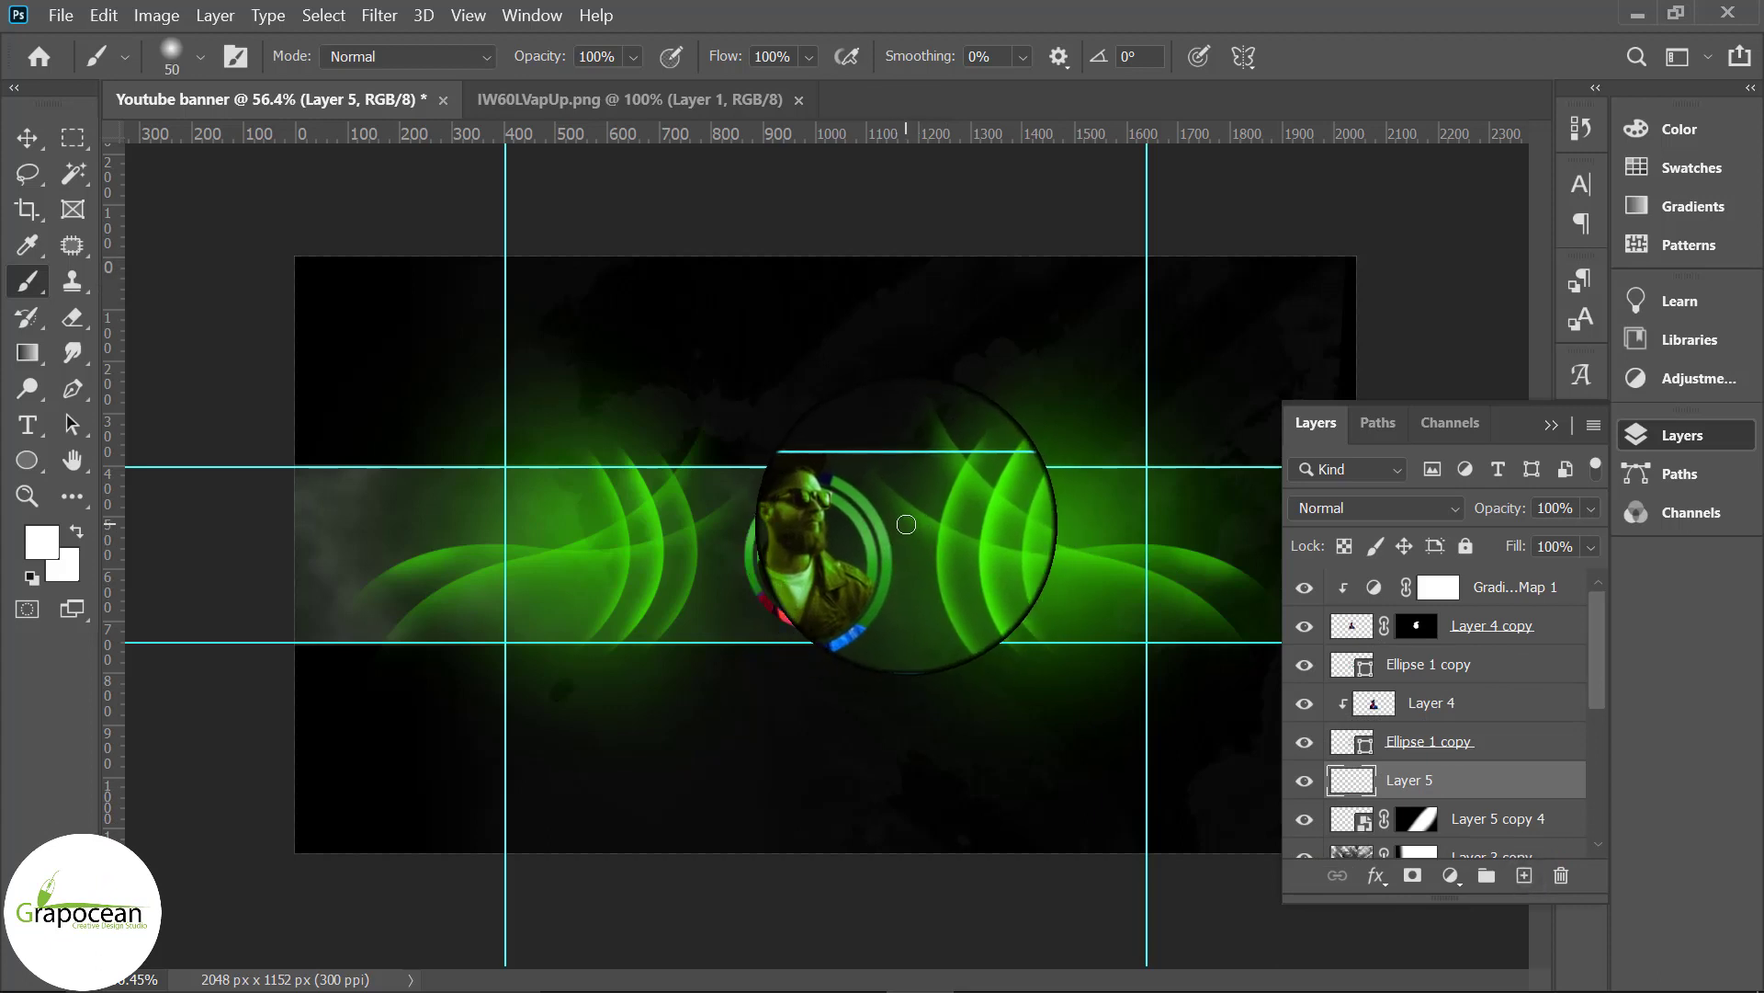
pyautogui.click(861, 534)
pyautogui.hotkey('ctrl', 'z')
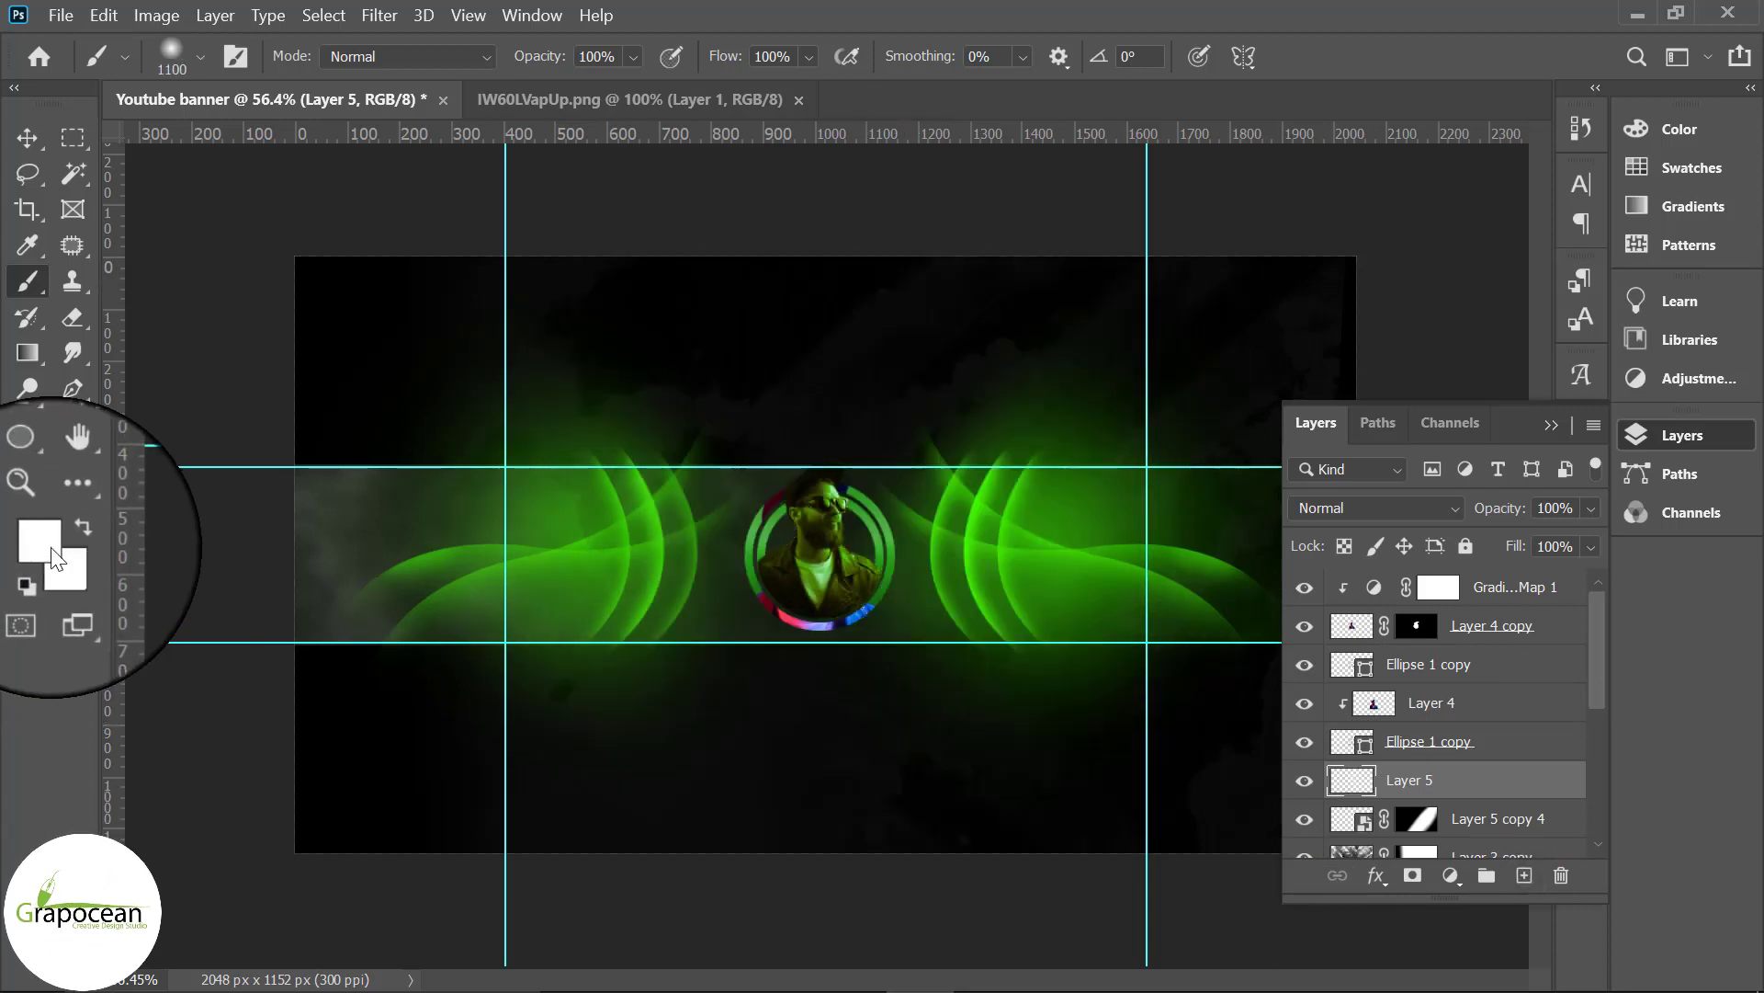
# Step: Make bright green the active colour via the ellipse fill, and add another new layer
pyautogui.click(26, 459)
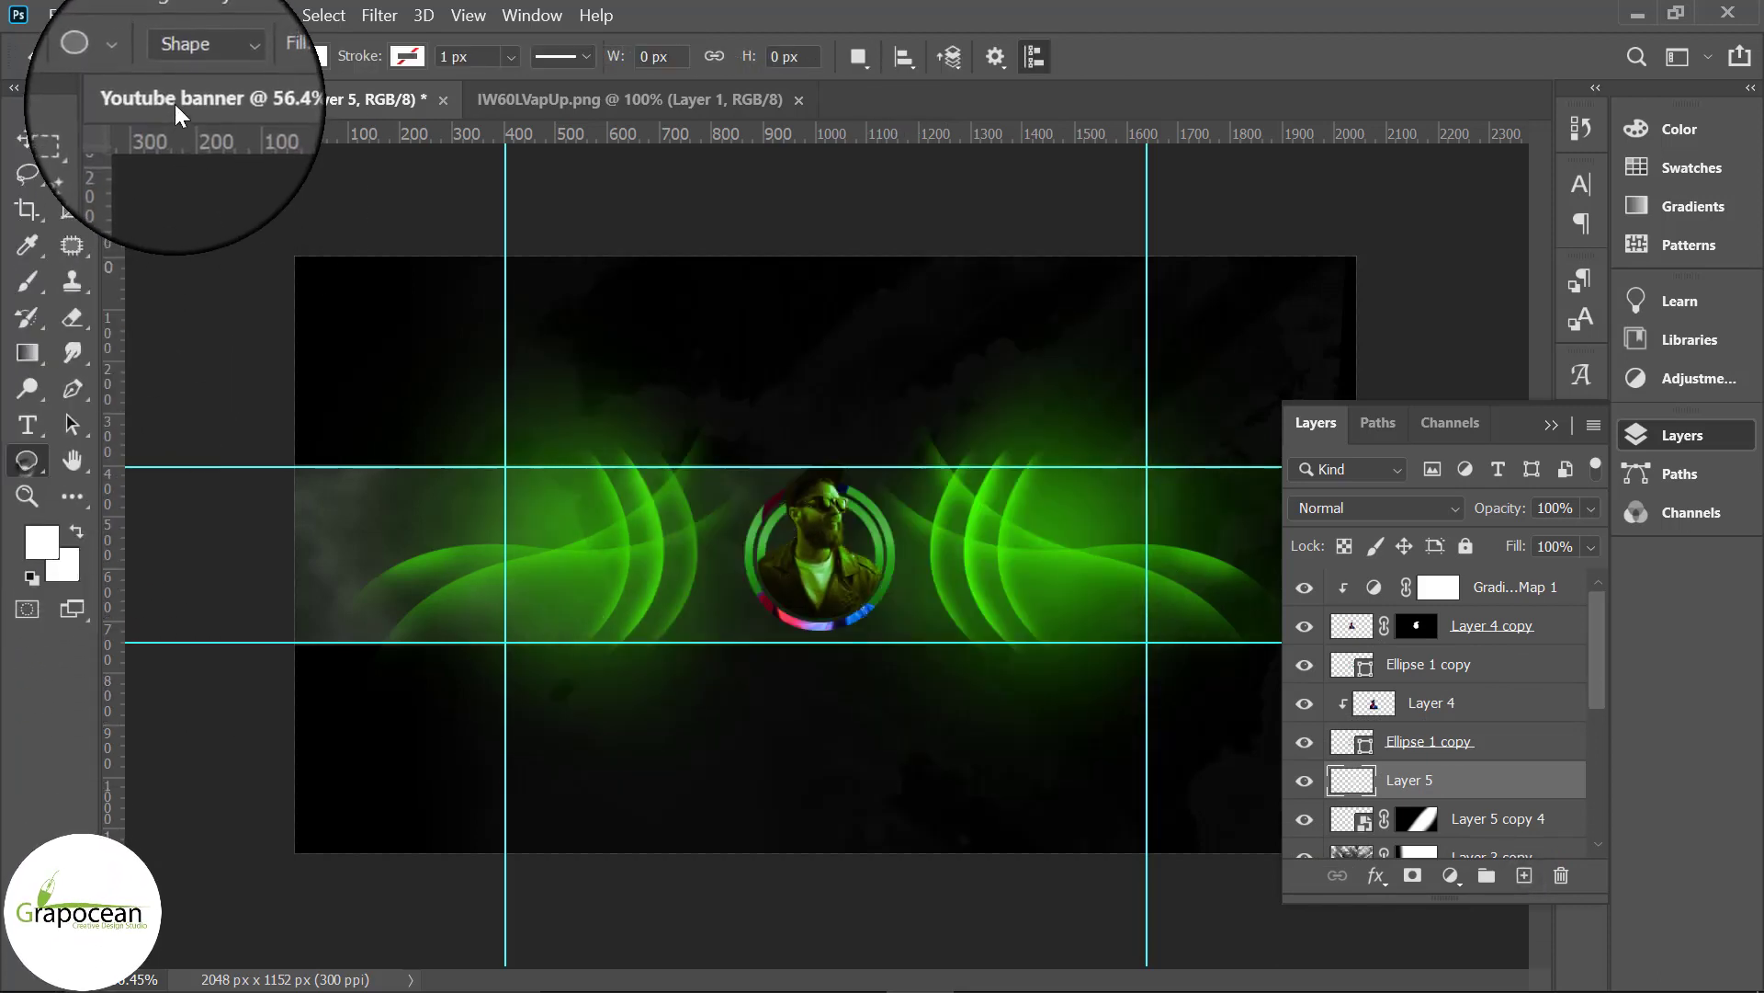
pyautogui.click(312, 56)
pyautogui.click(235, 202)
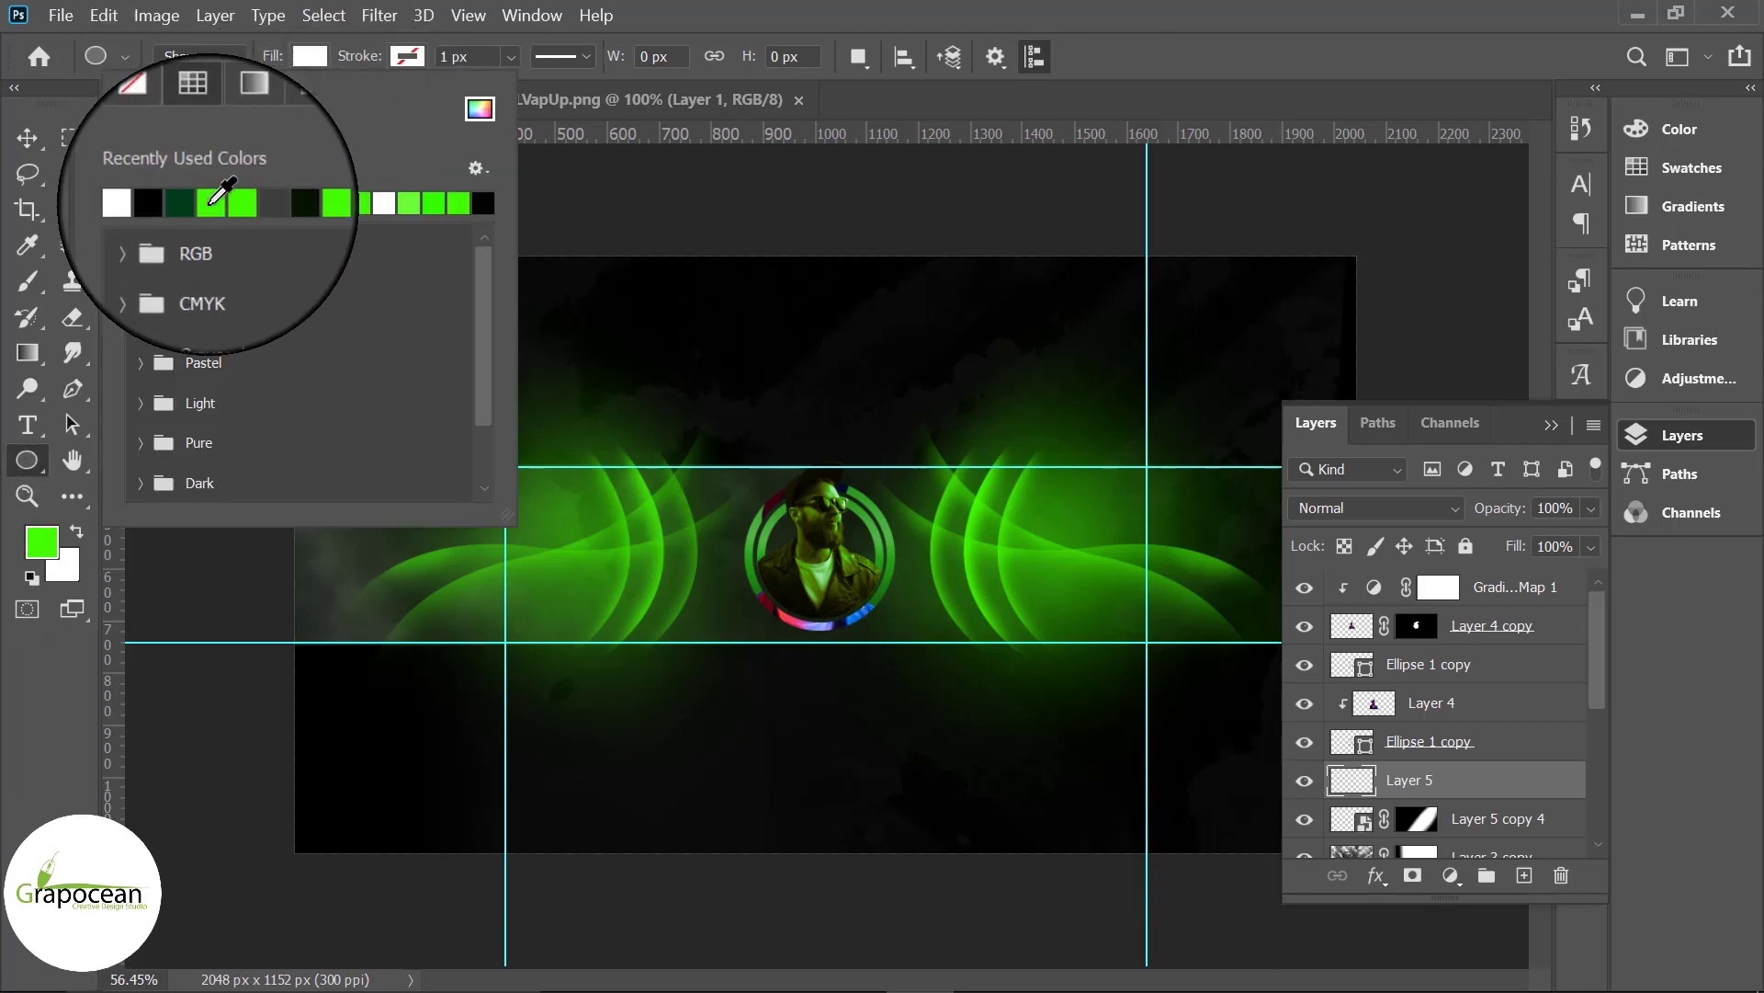
pyautogui.click(841, 570)
pyautogui.click(953, 391)
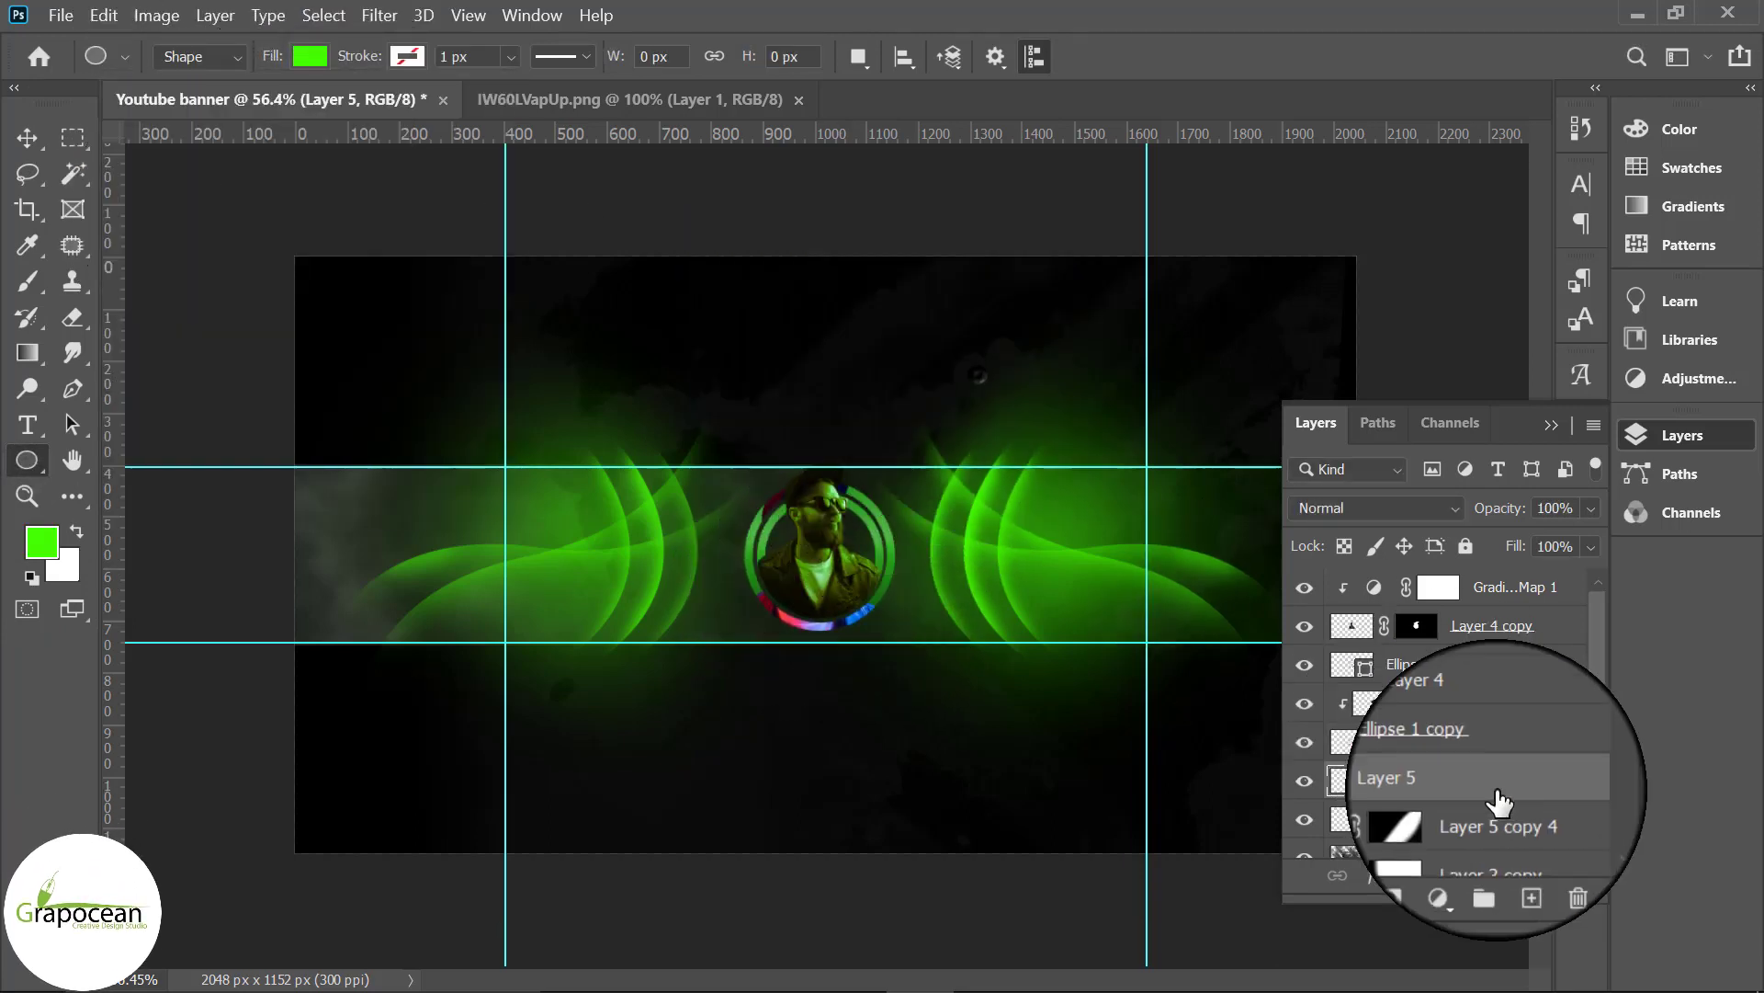
pyautogui.click(1524, 875)
pyautogui.click(832, 556)
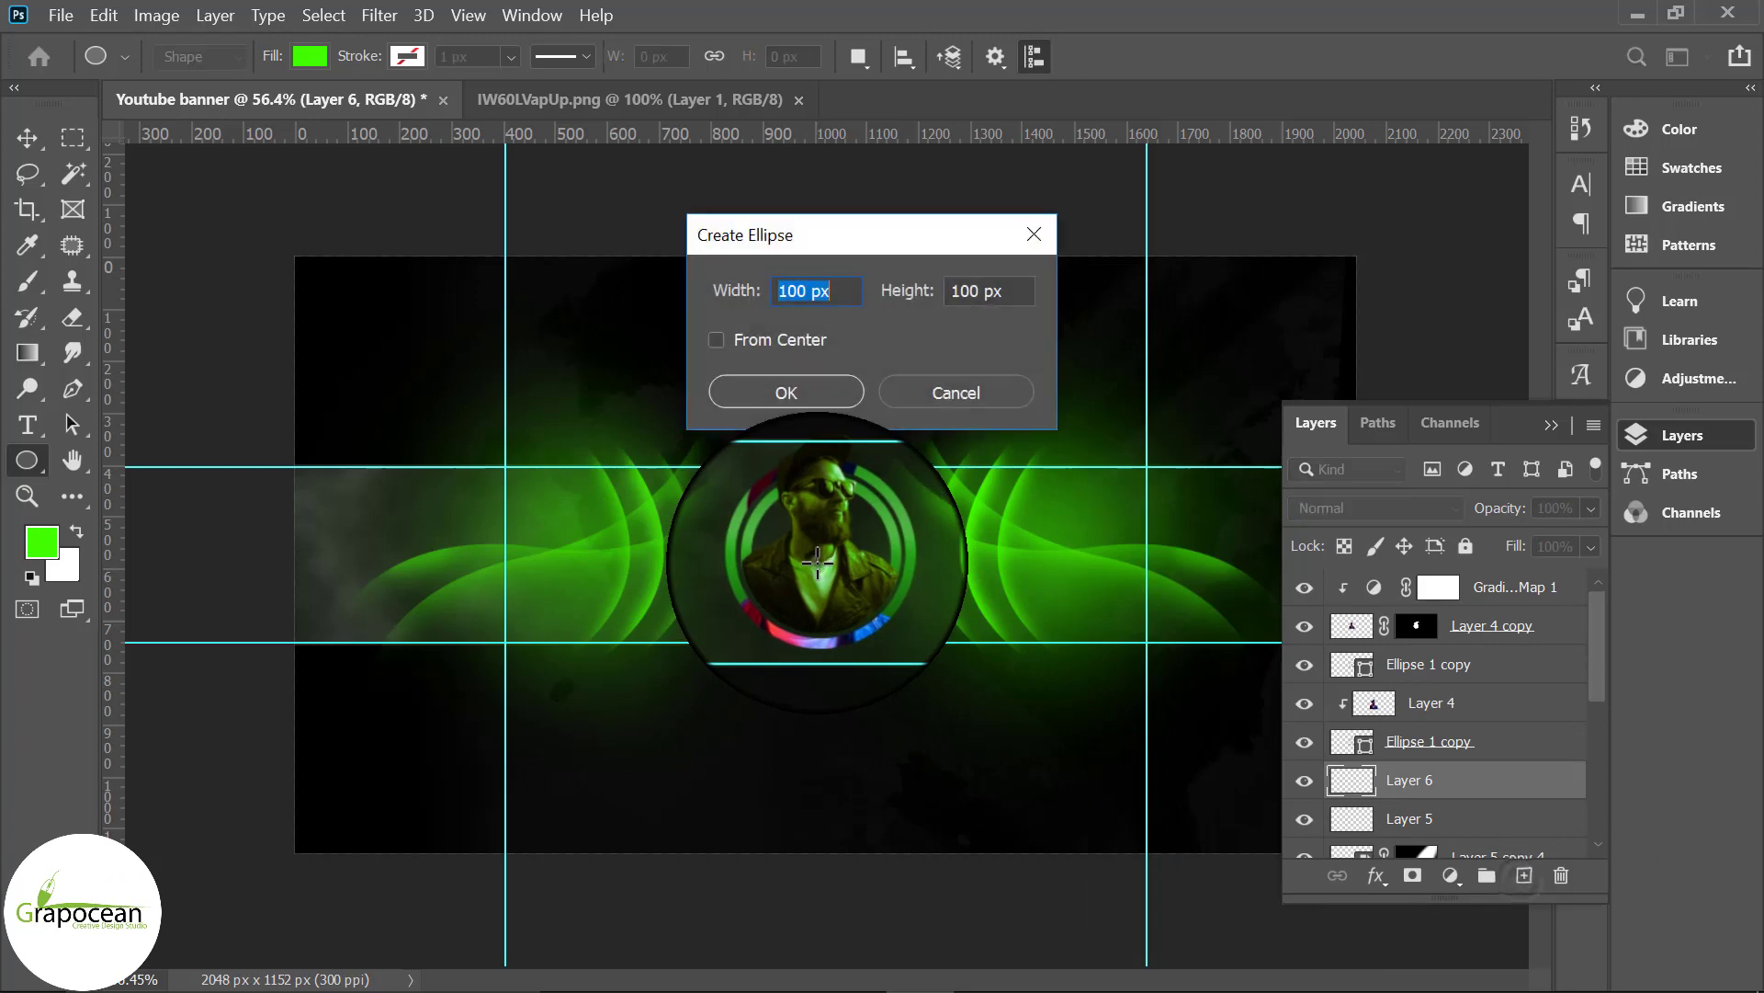
pyautogui.click(967, 388)
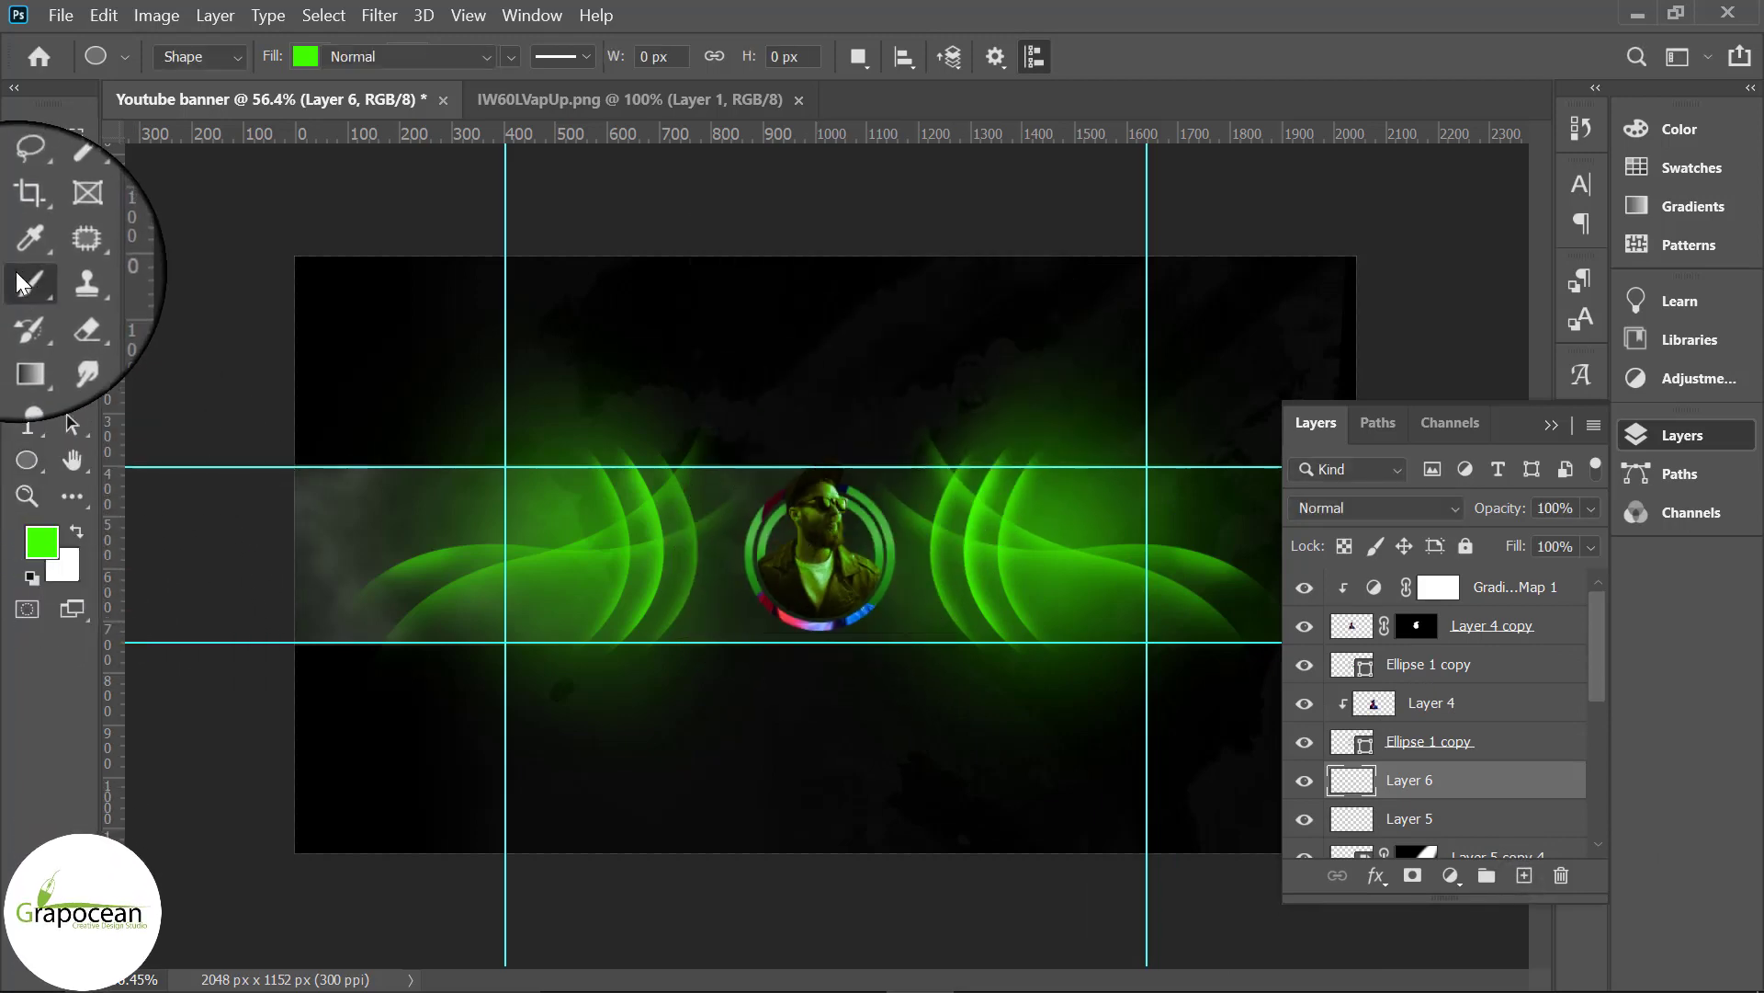
# Step: Paint a large soft green glow at the banner centre and lower its opacity to 18%
pyautogui.press('b')
pyautogui.click(810, 551)
pyautogui.hotkey('ctrl', 'z')
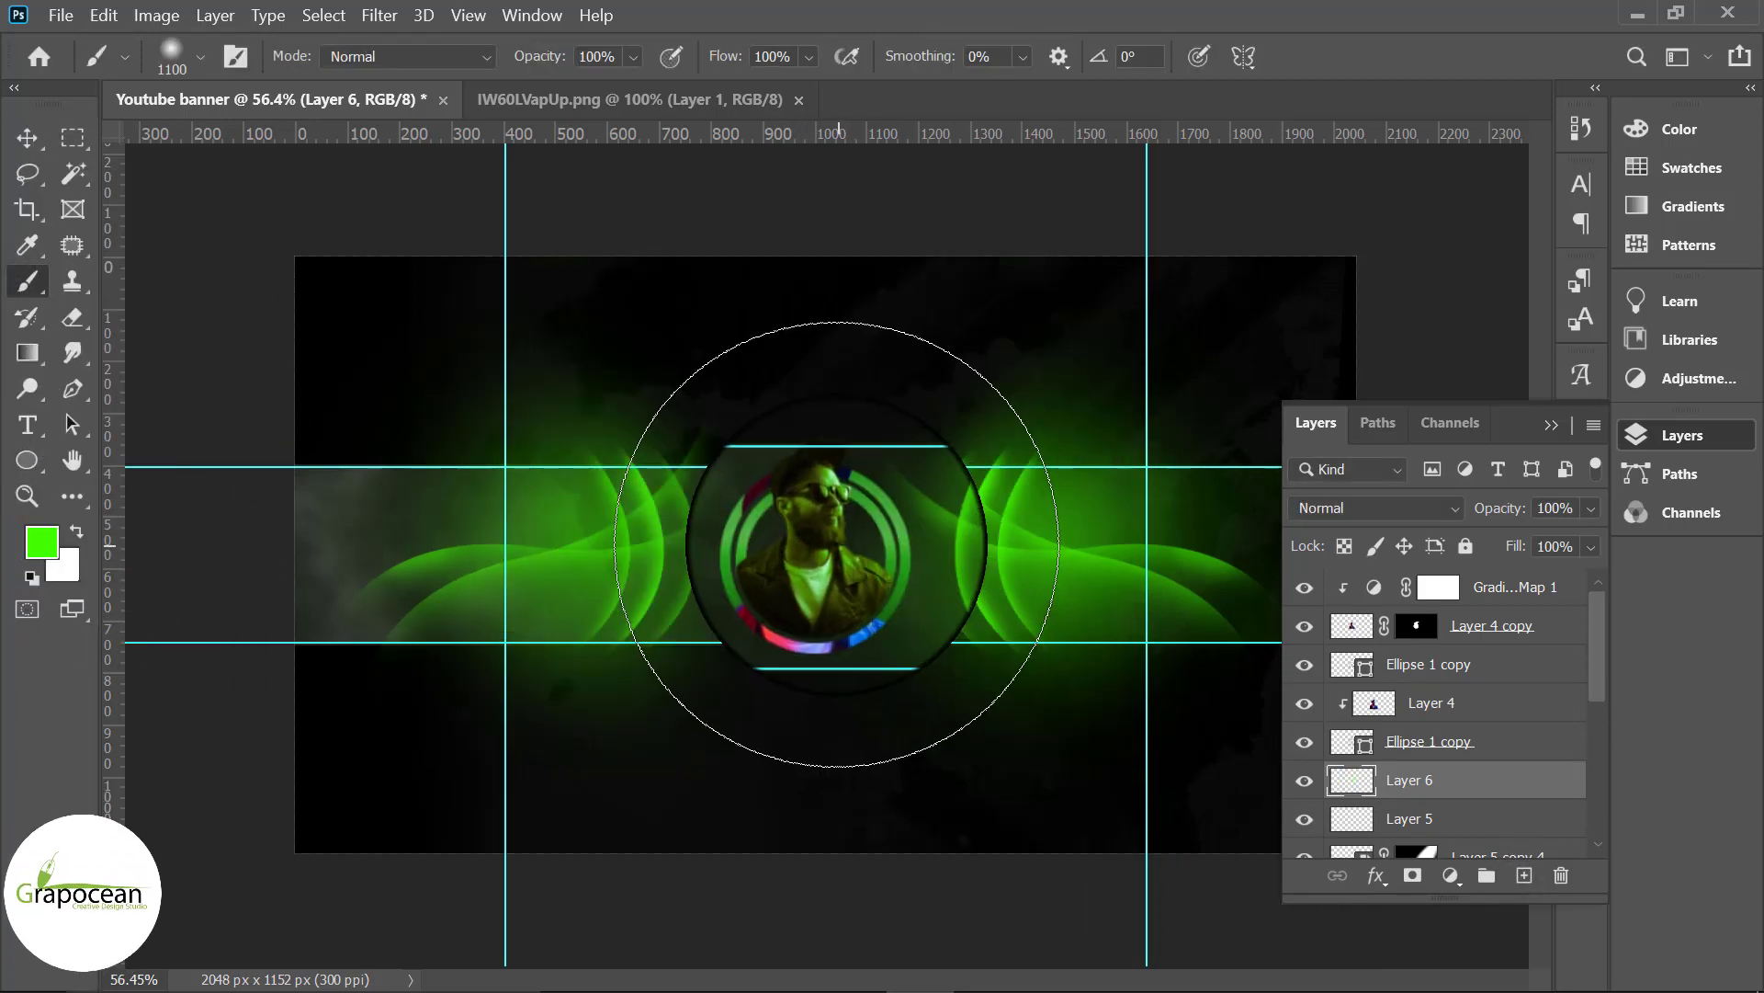
pyautogui.hotkey('ctrl', 'shift', 'z')
pyautogui.hotkey('ctrl', 'z')
pyautogui.click(819, 543)
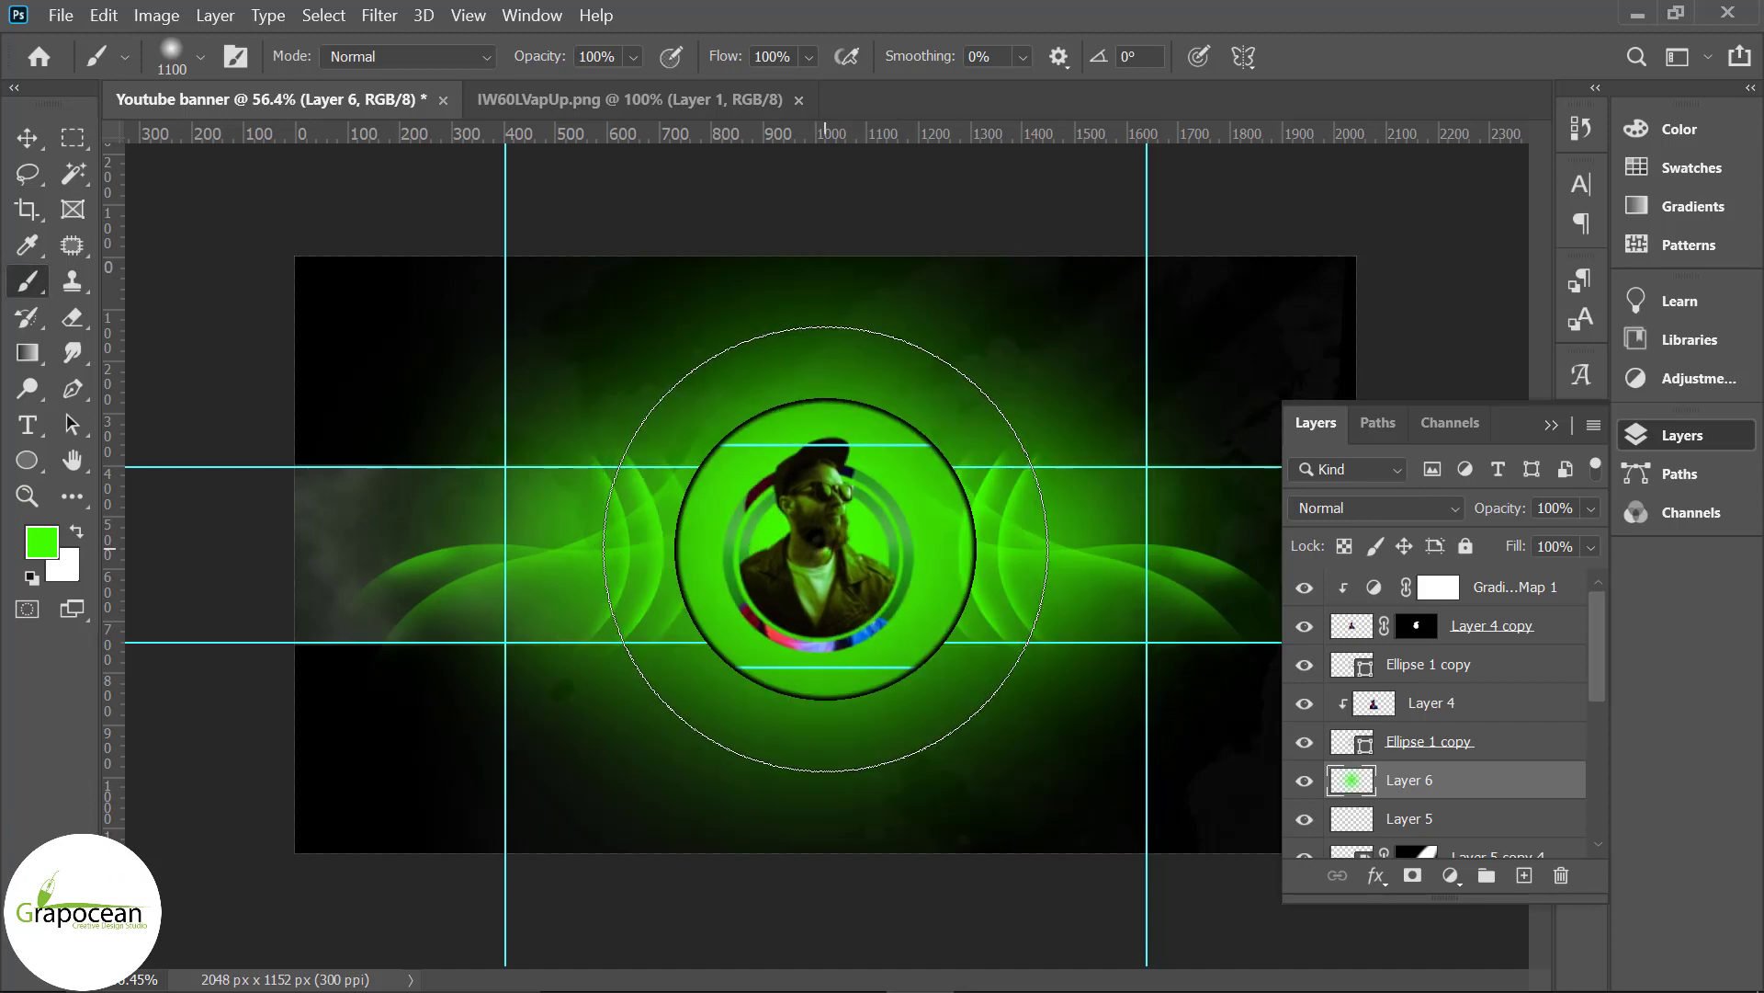
pyautogui.click(1591, 508)
pyautogui.moveTo(1591, 530); pyautogui.dragTo(1507, 530)
pyautogui.moveTo(1476, 538); pyautogui.dragTo(1485, 542)
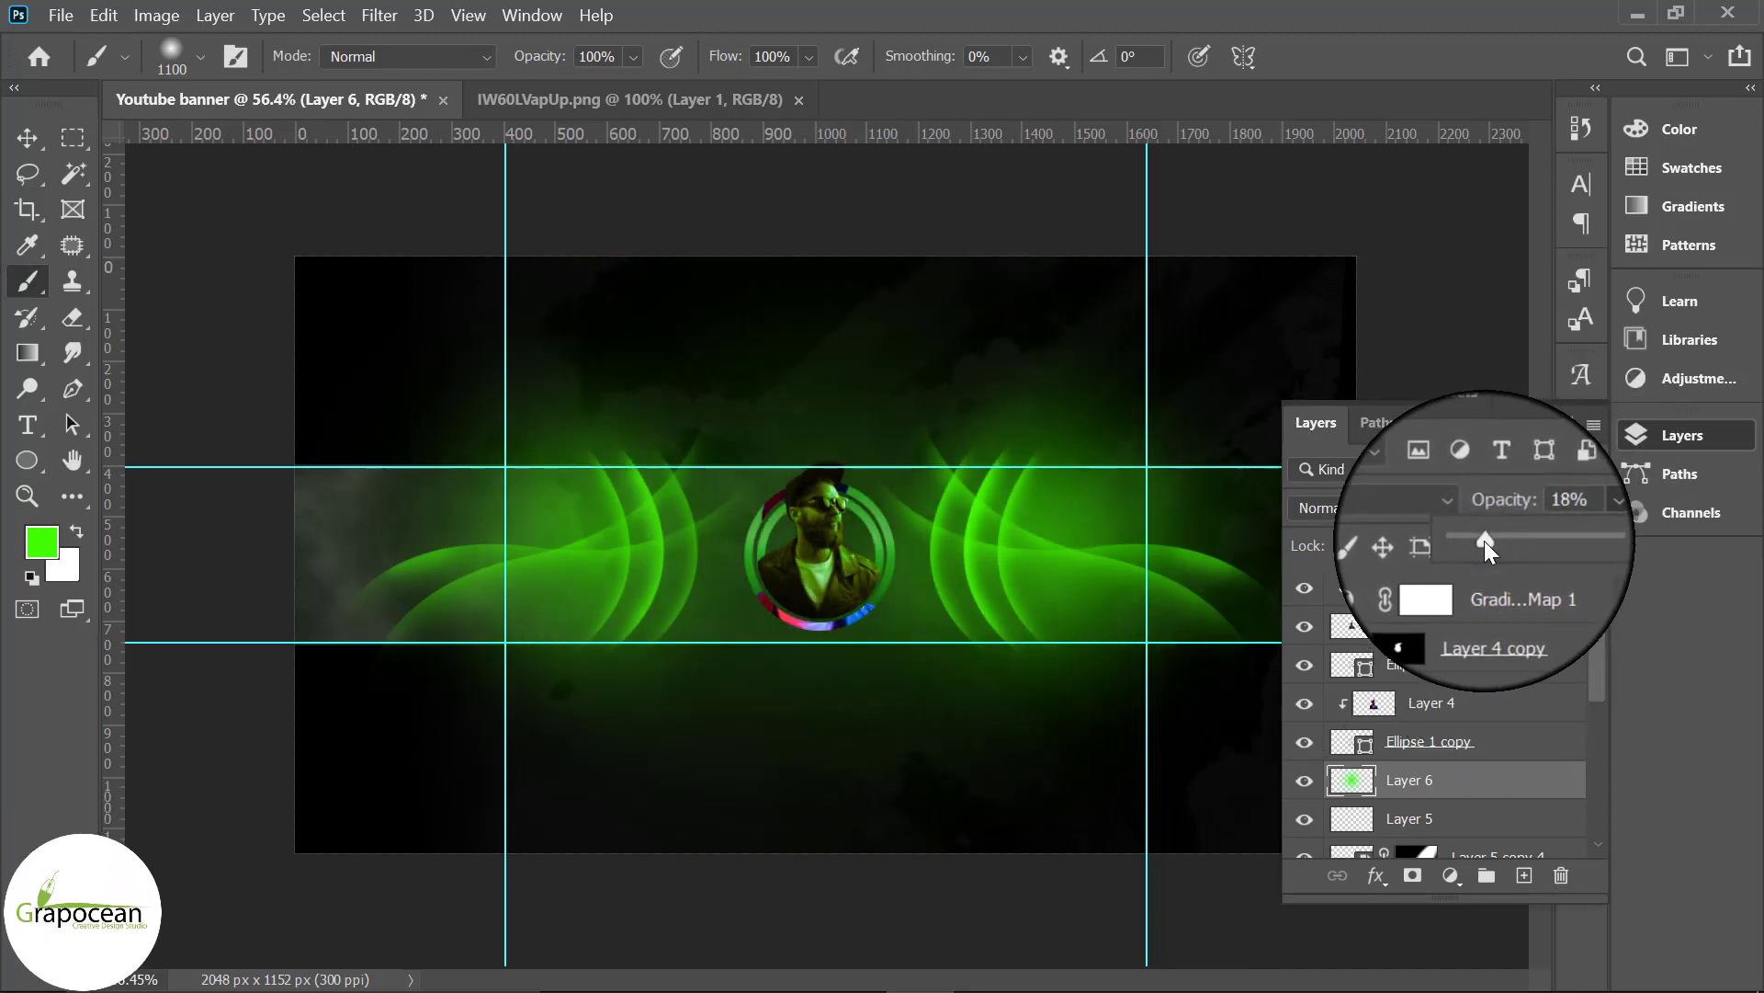
pyautogui.click(1664, 435)
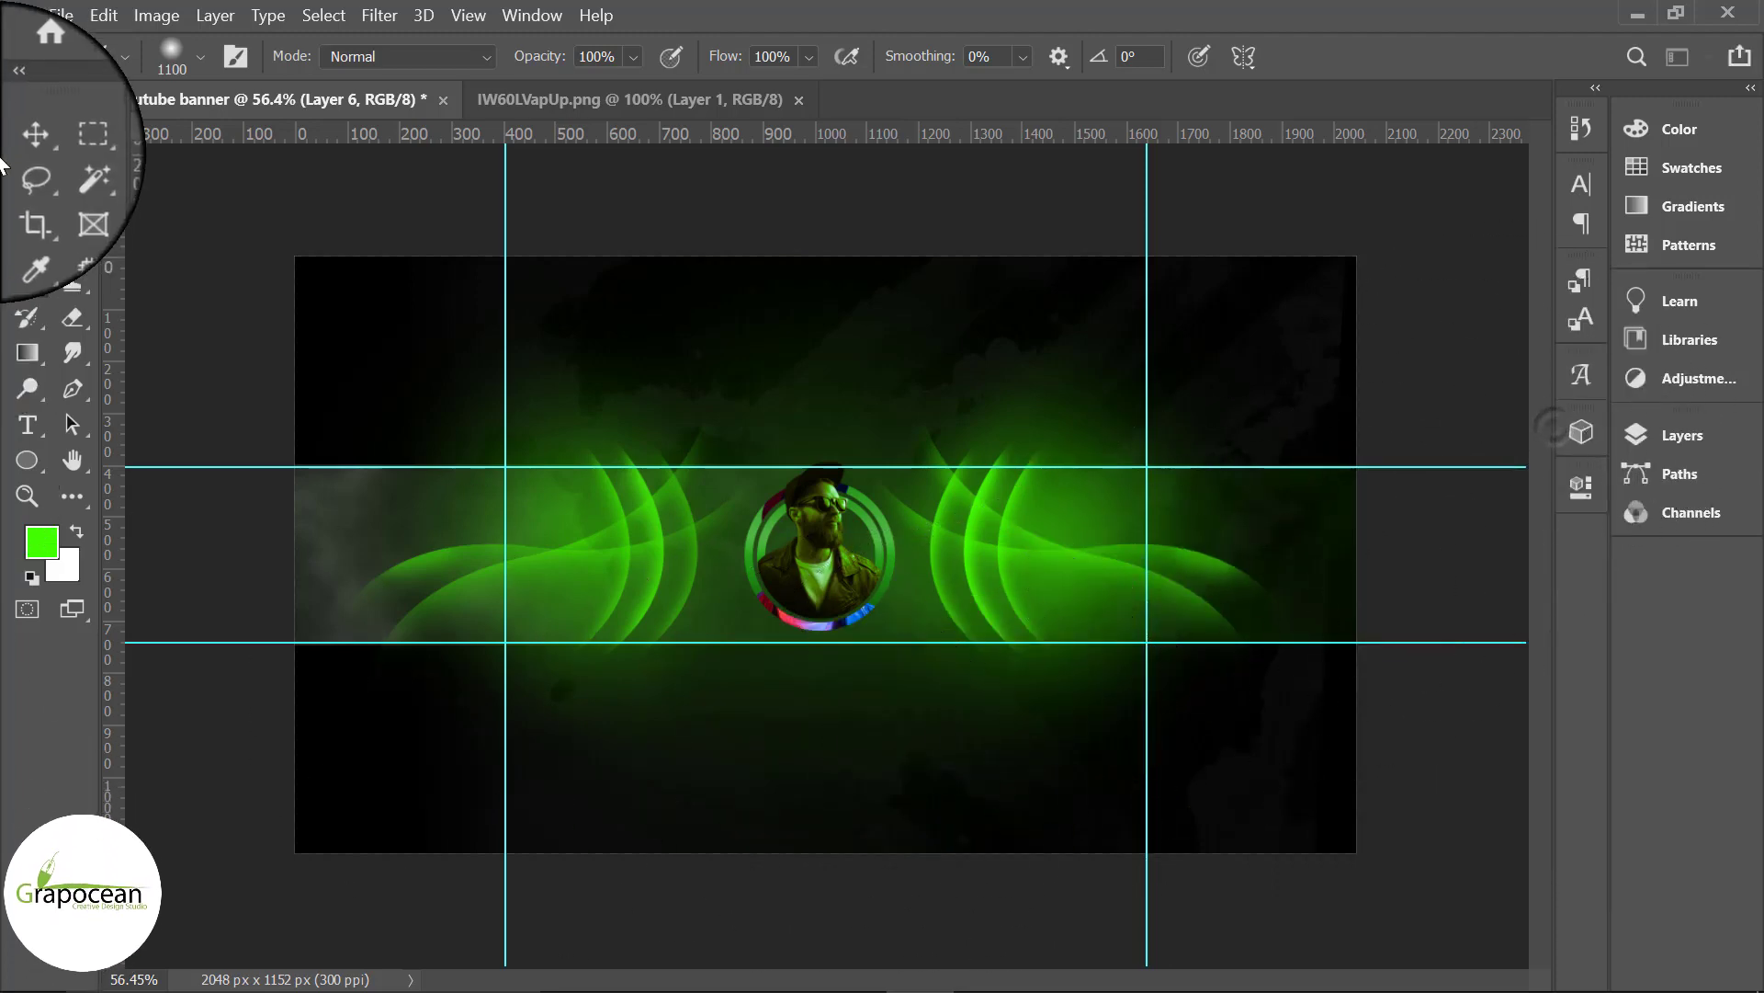
# Step: Zoom in on the portrait and choose the regular brush with the 125 px preset
pyautogui.click(28, 136)
pyautogui.hotkey('ctrl', '+')
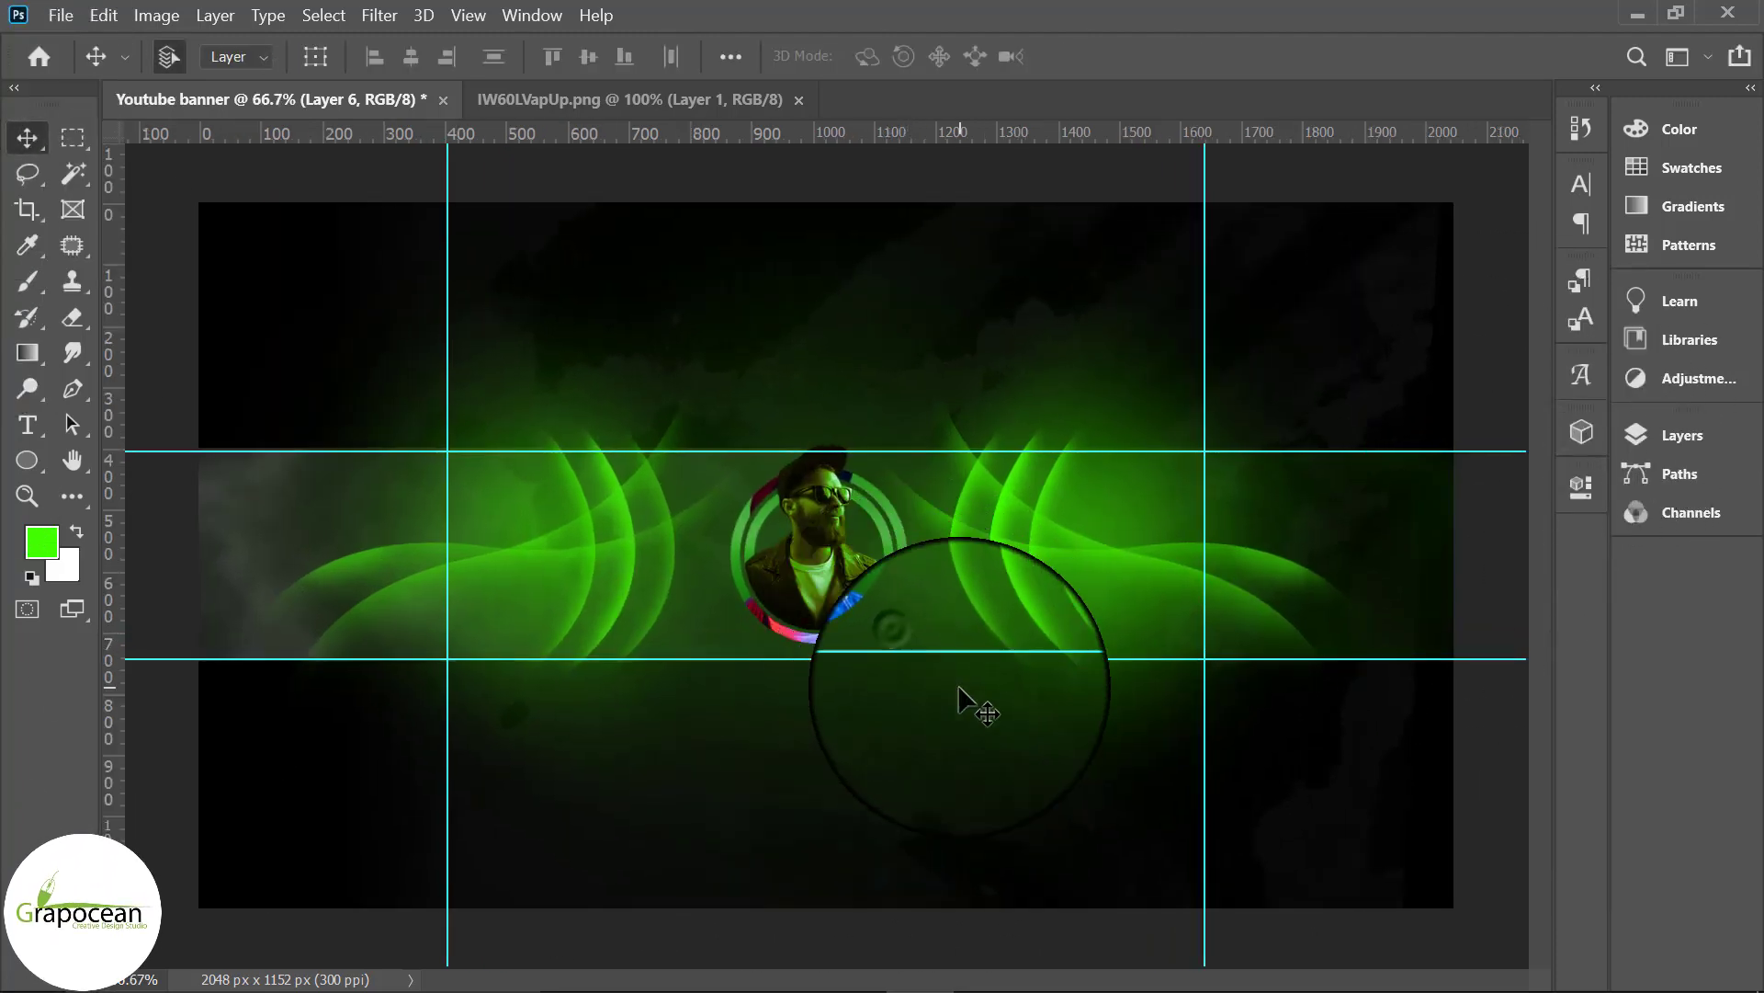
pyautogui.hotkey('ctrl', '+')
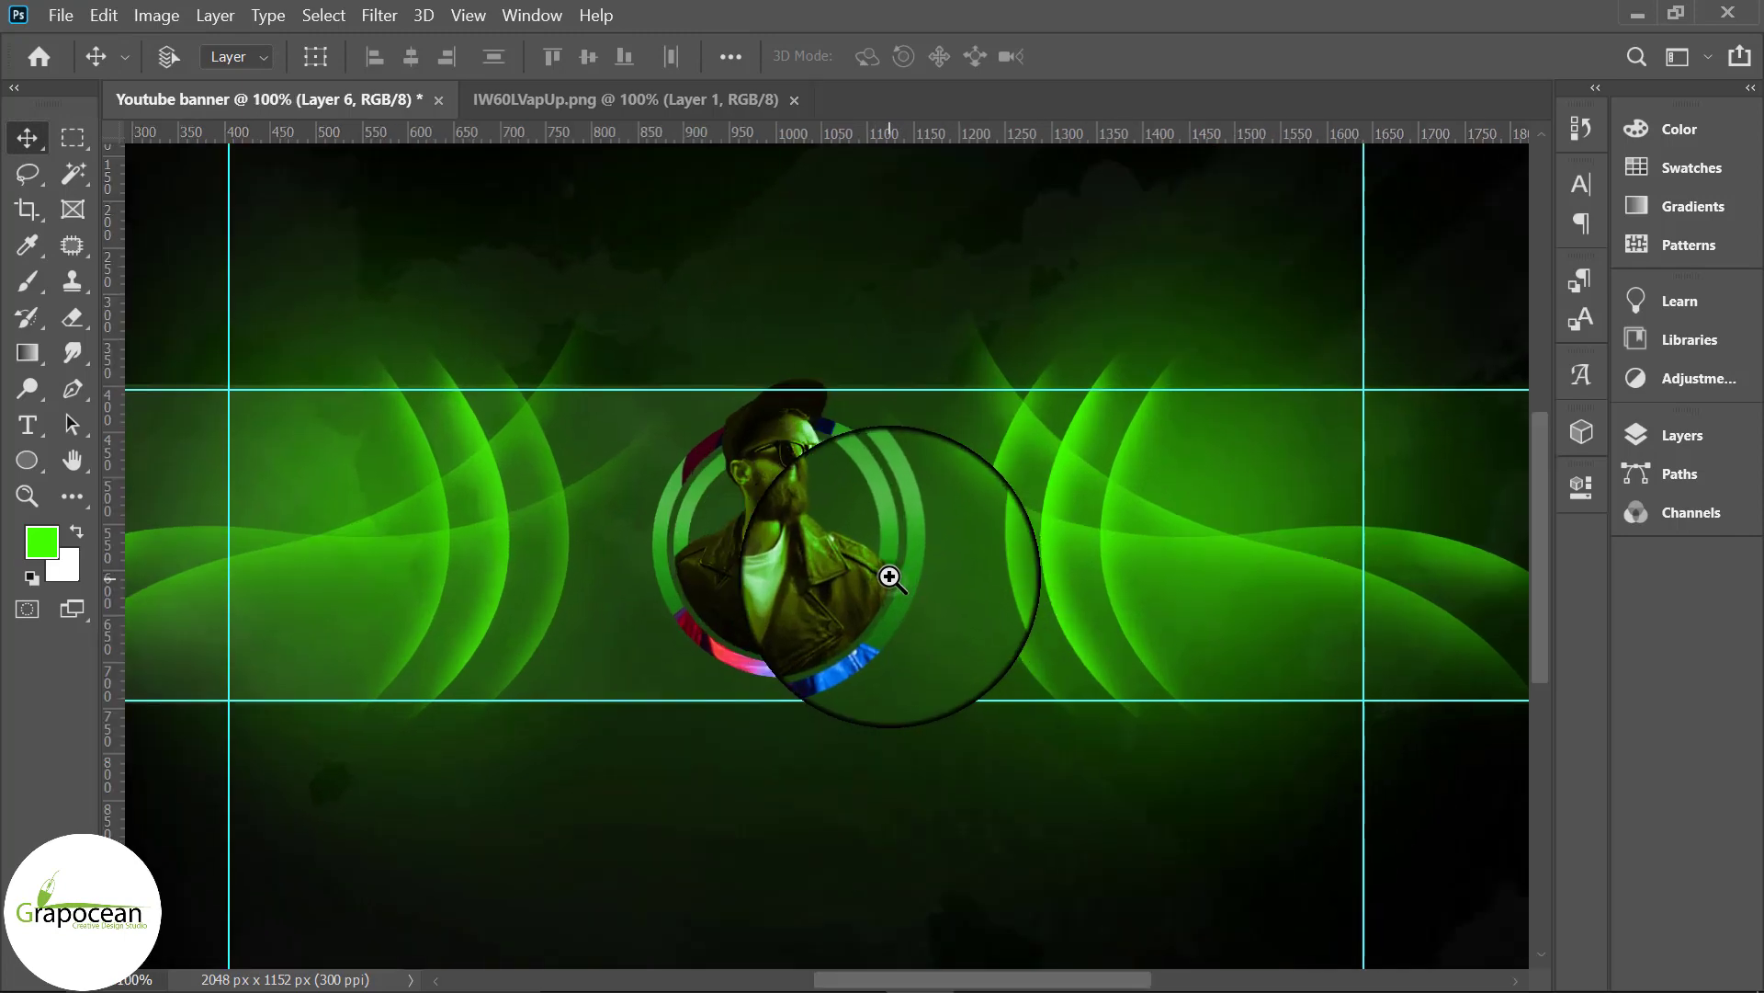
pyautogui.hotkey('ctrl', '+')
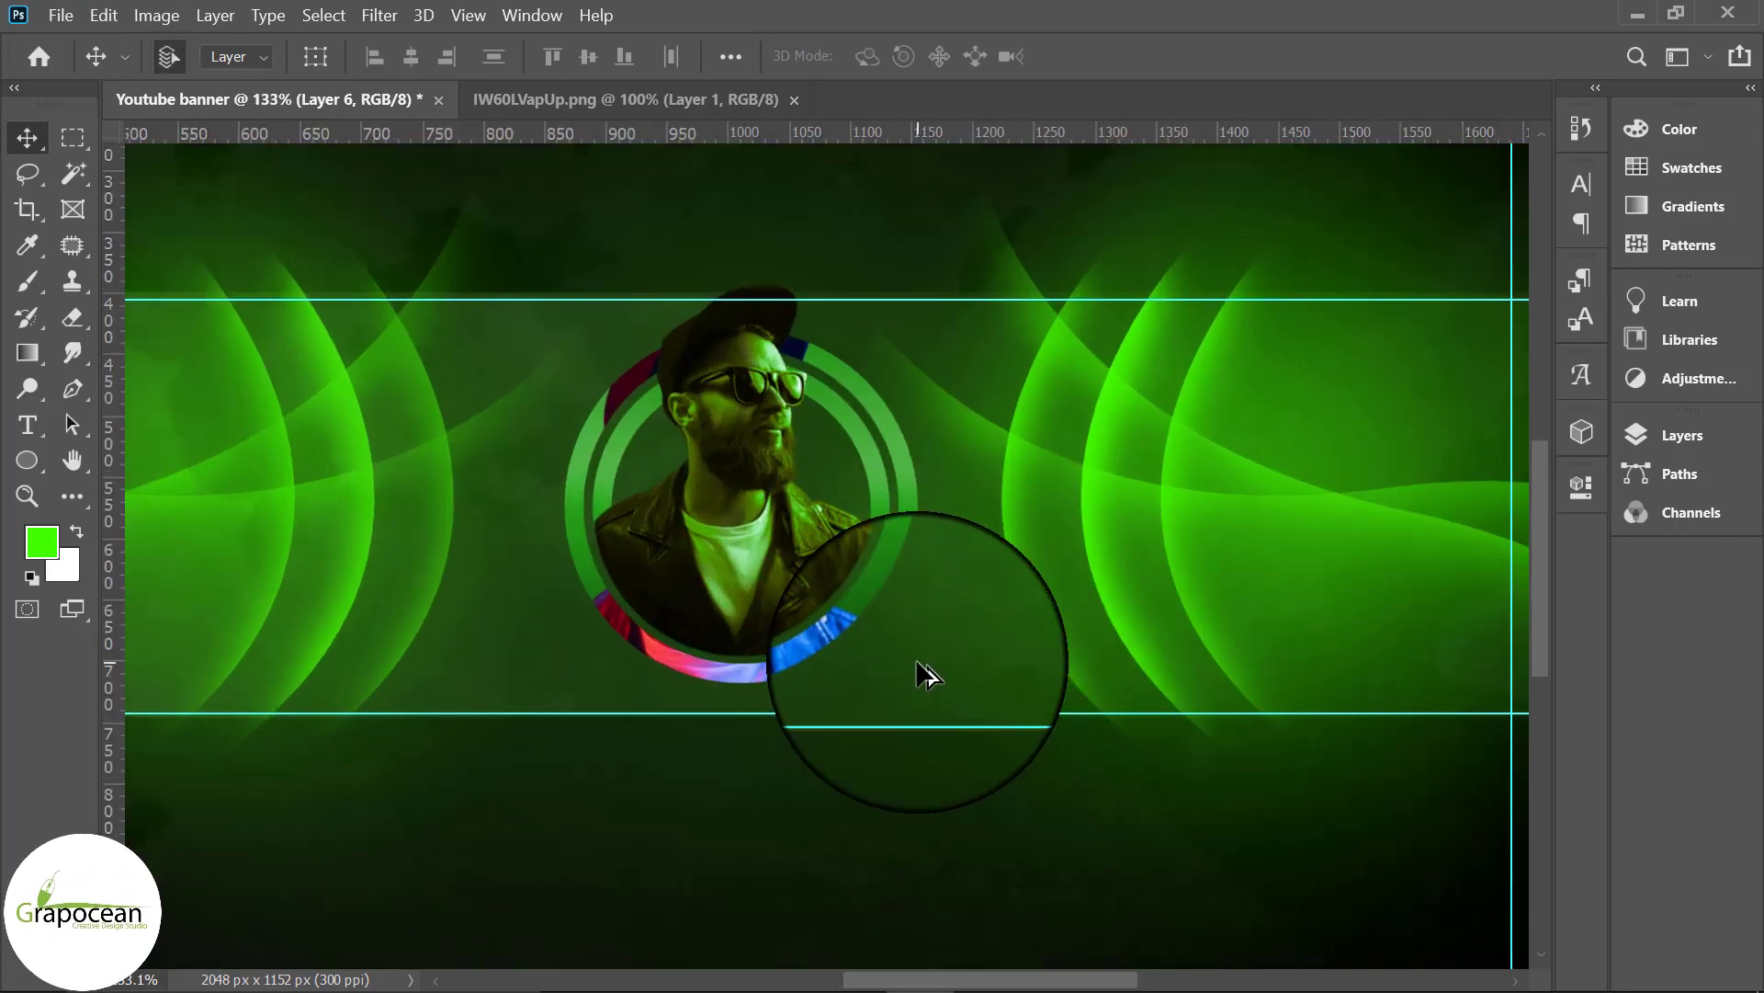
pyautogui.click(30, 279)
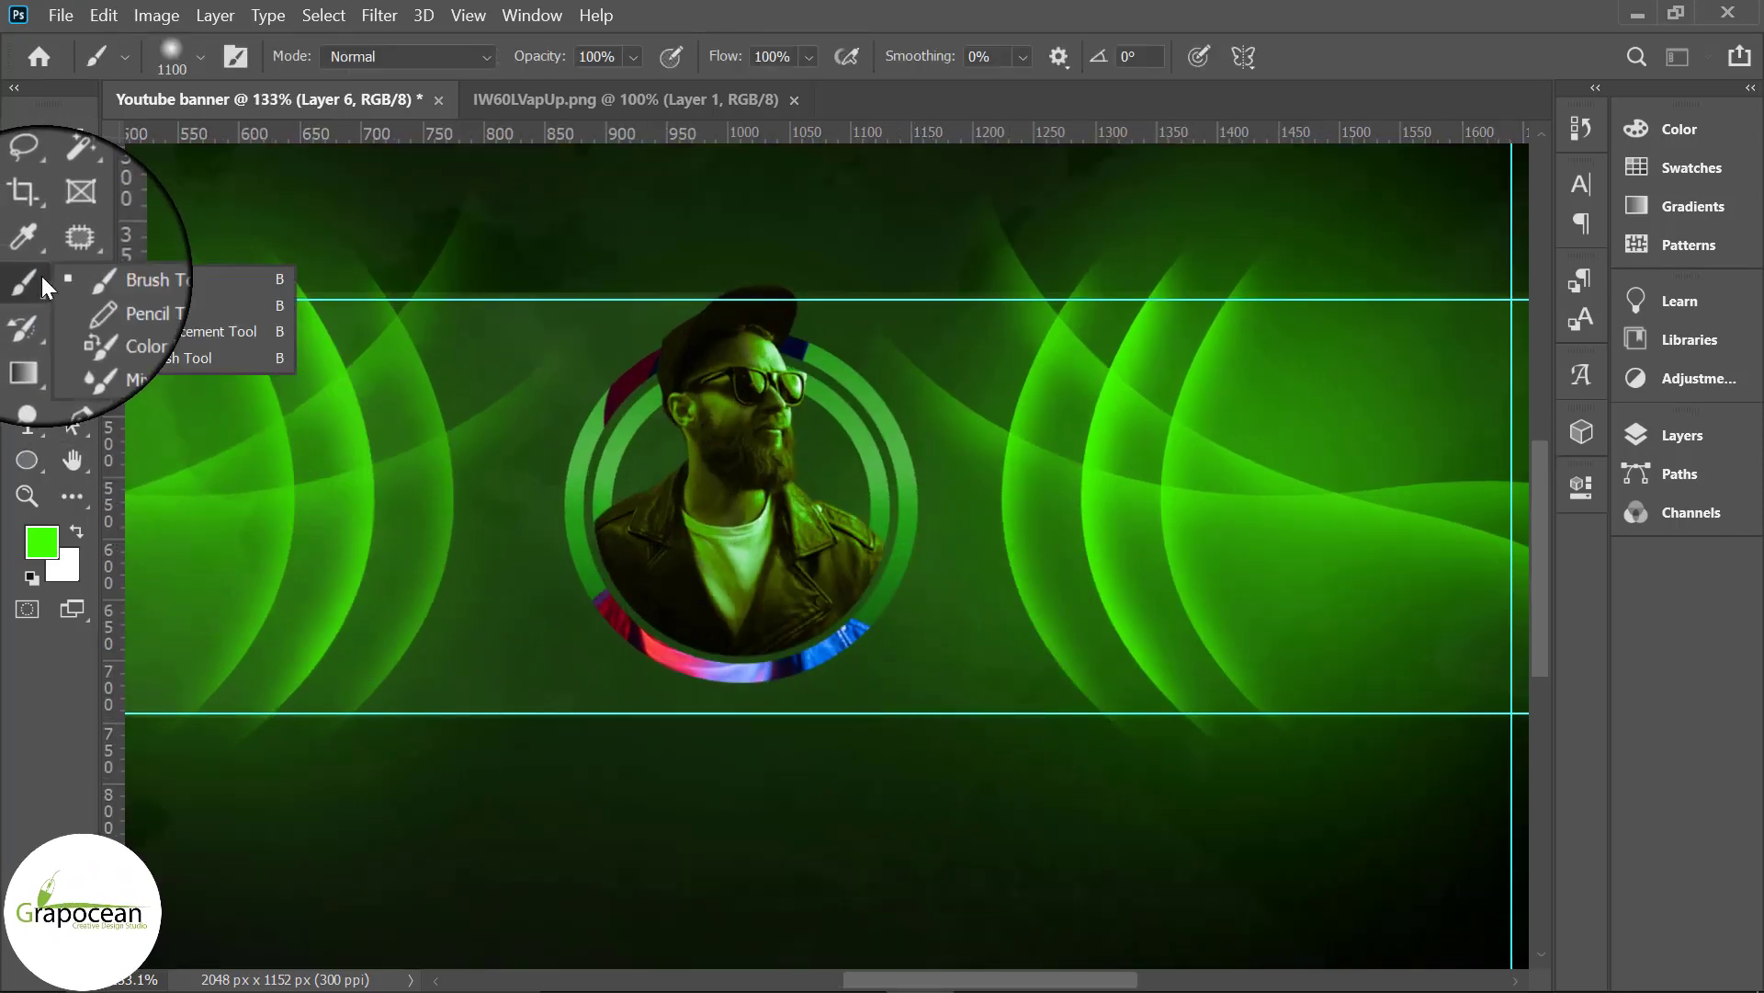
pyautogui.click(140, 279)
pyautogui.click(200, 57)
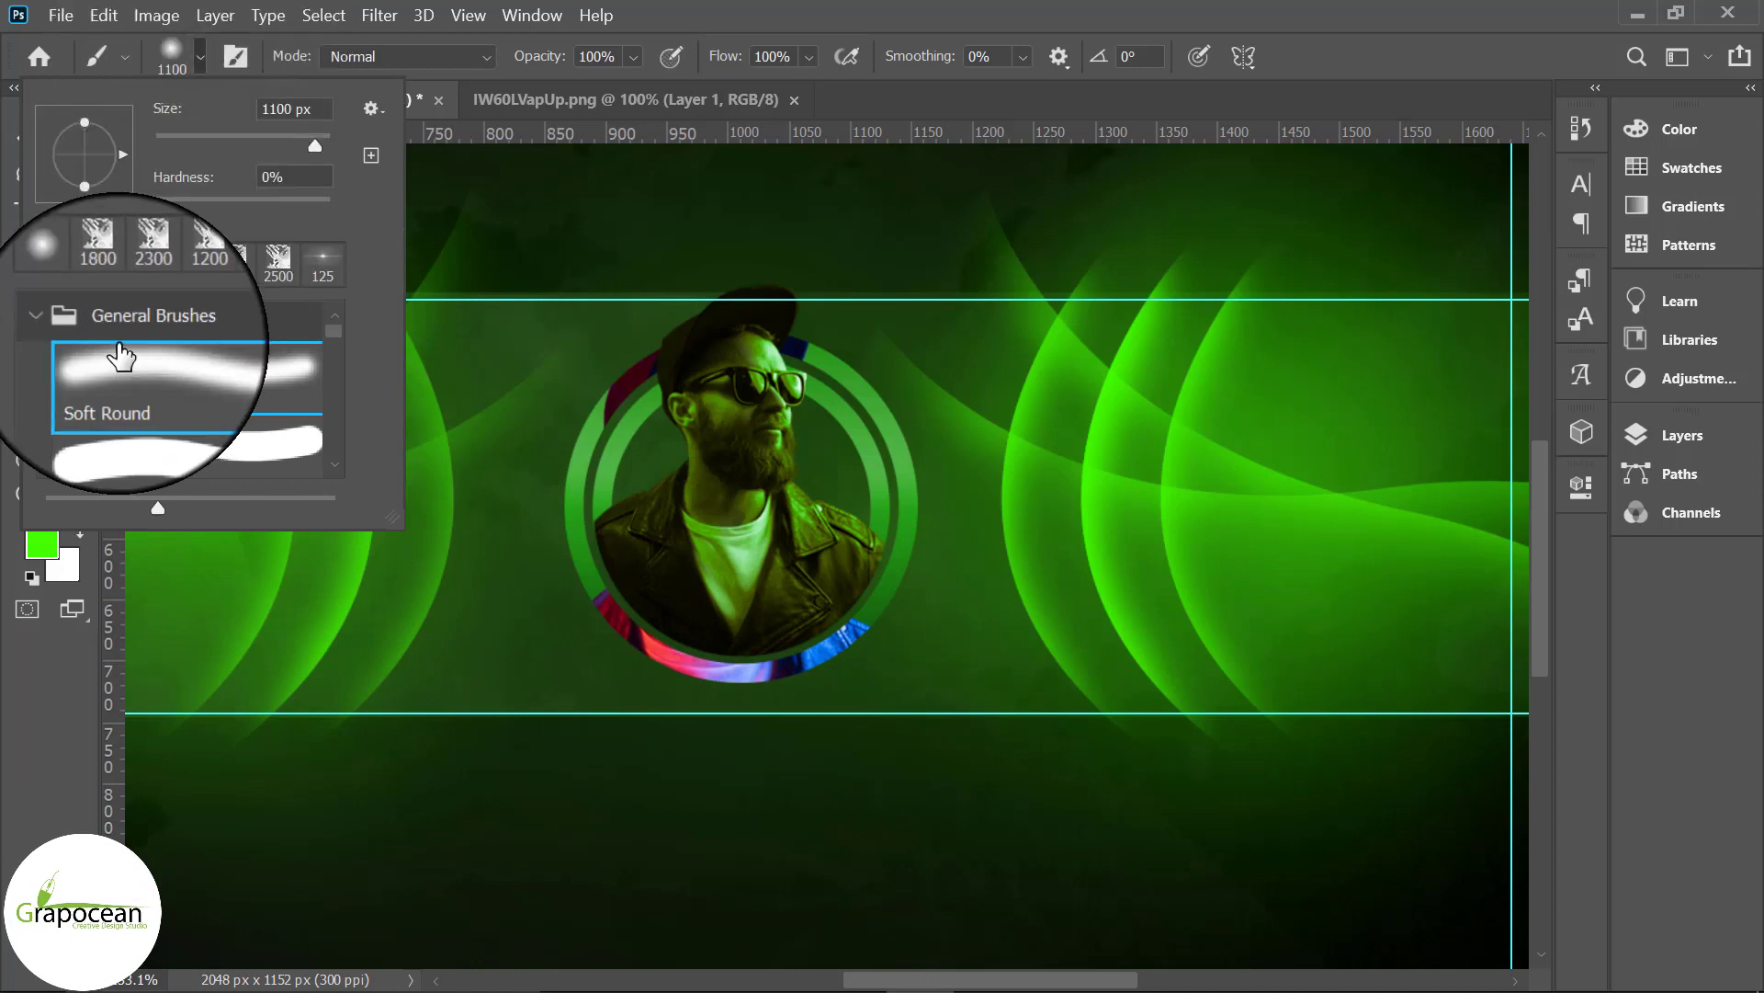
pyautogui.click(323, 257)
pyautogui.press('Return')
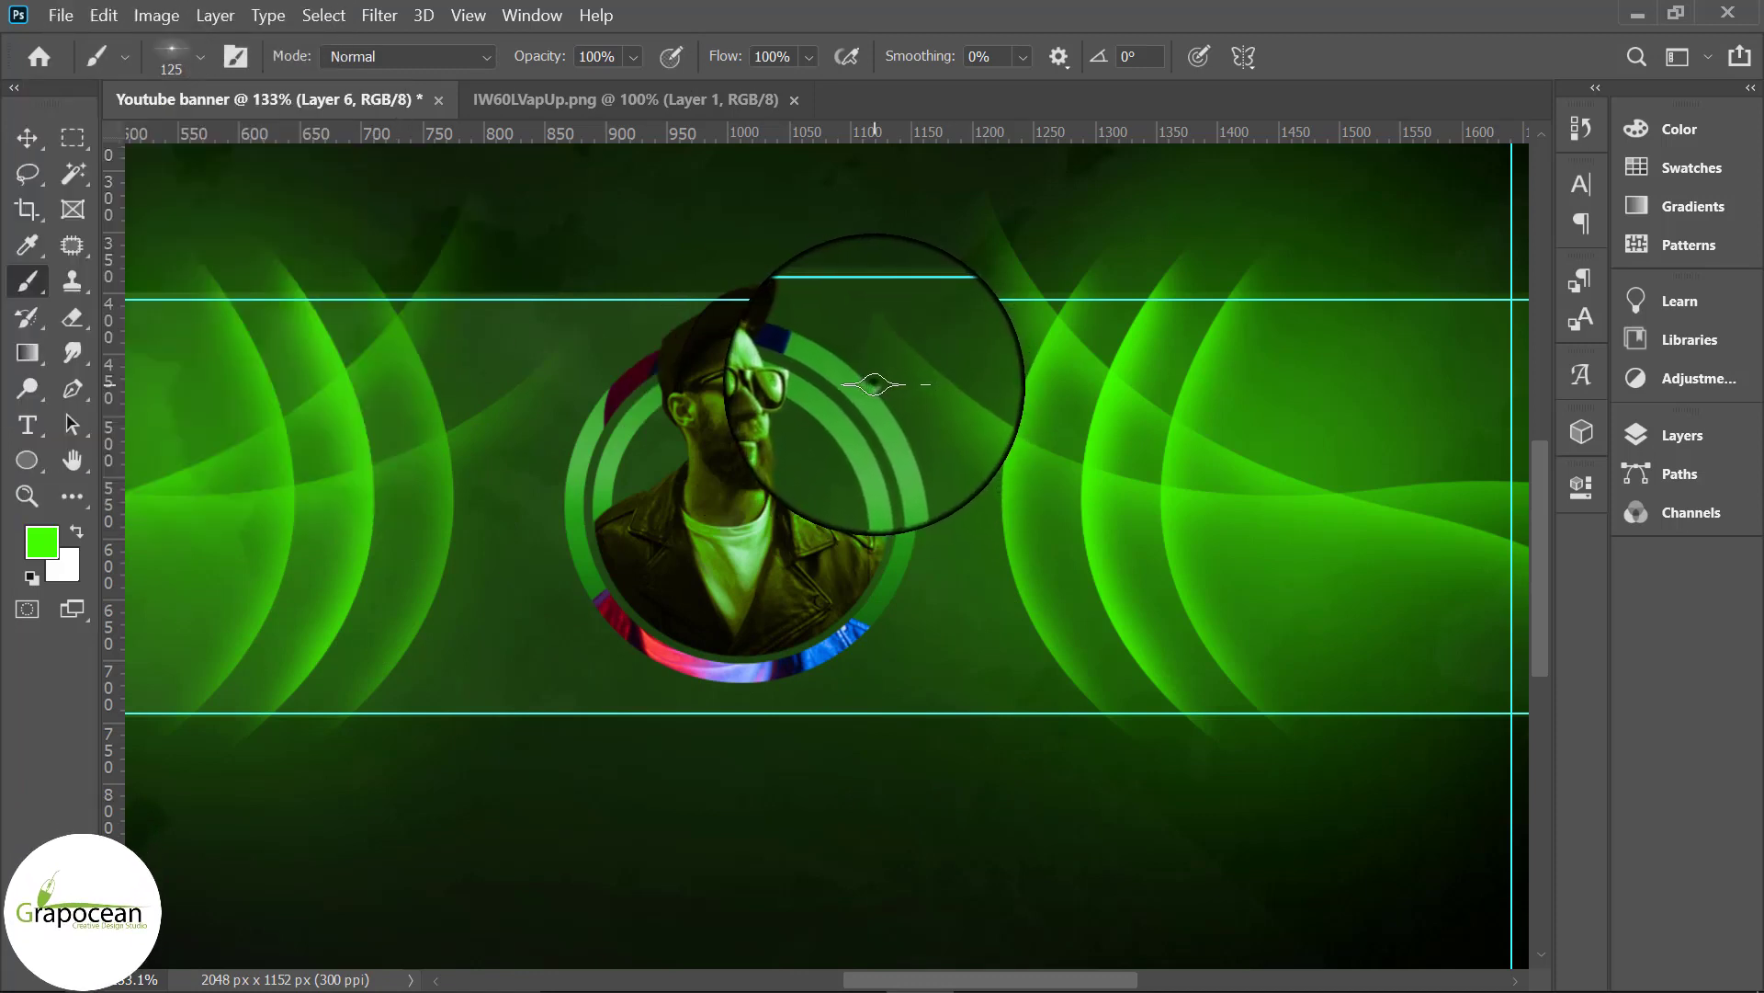
# Step: Paint green around the ring on a new layer above Gradient Map 1, blended as Dissolve
pyautogui.click(1700, 432)
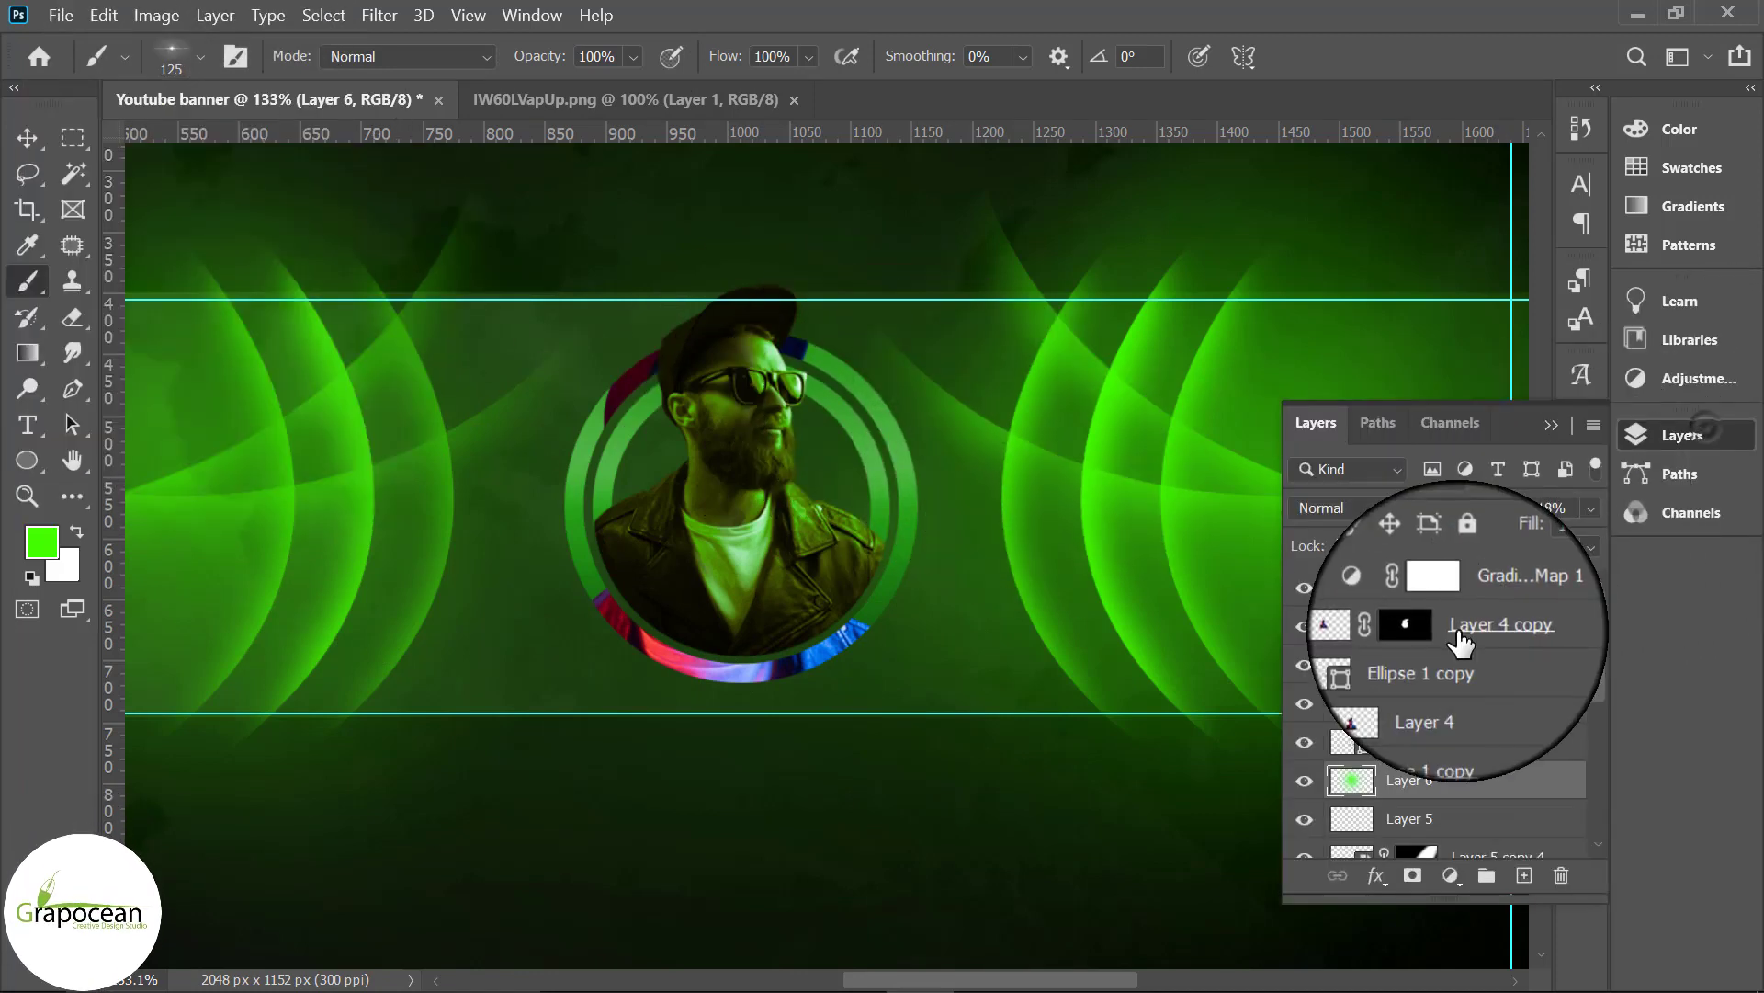
pyautogui.click(1471, 586)
pyautogui.click(1524, 875)
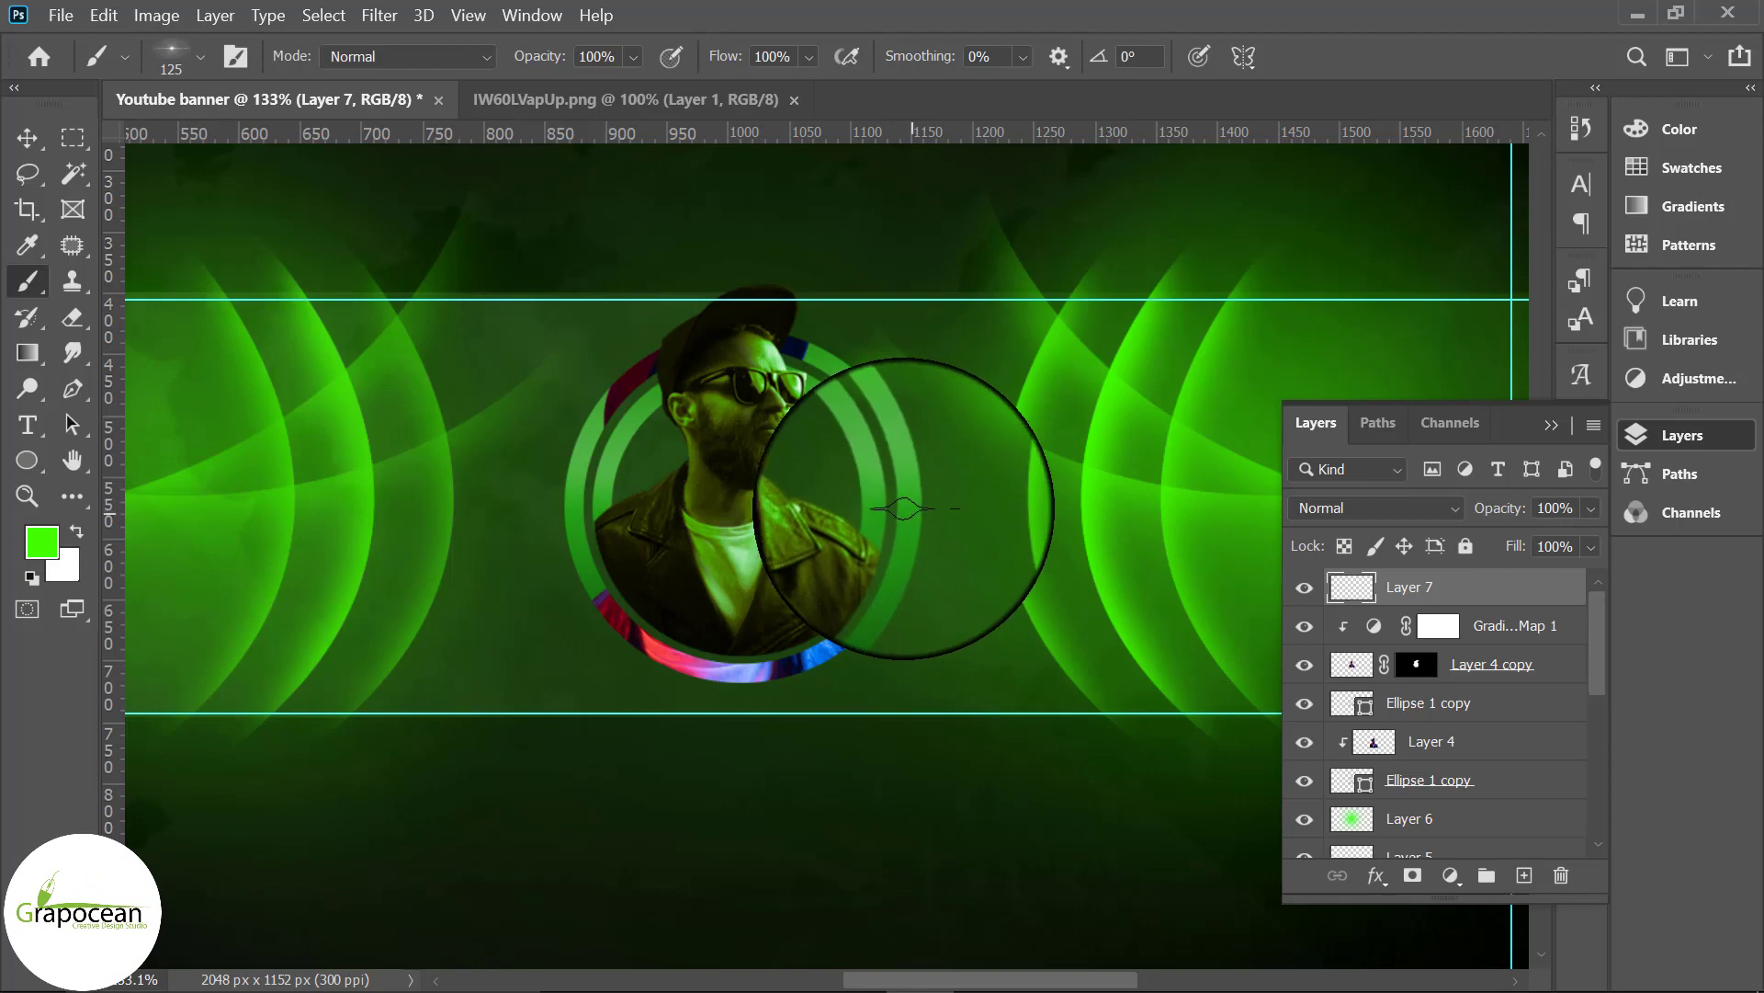
pyautogui.click(901, 506)
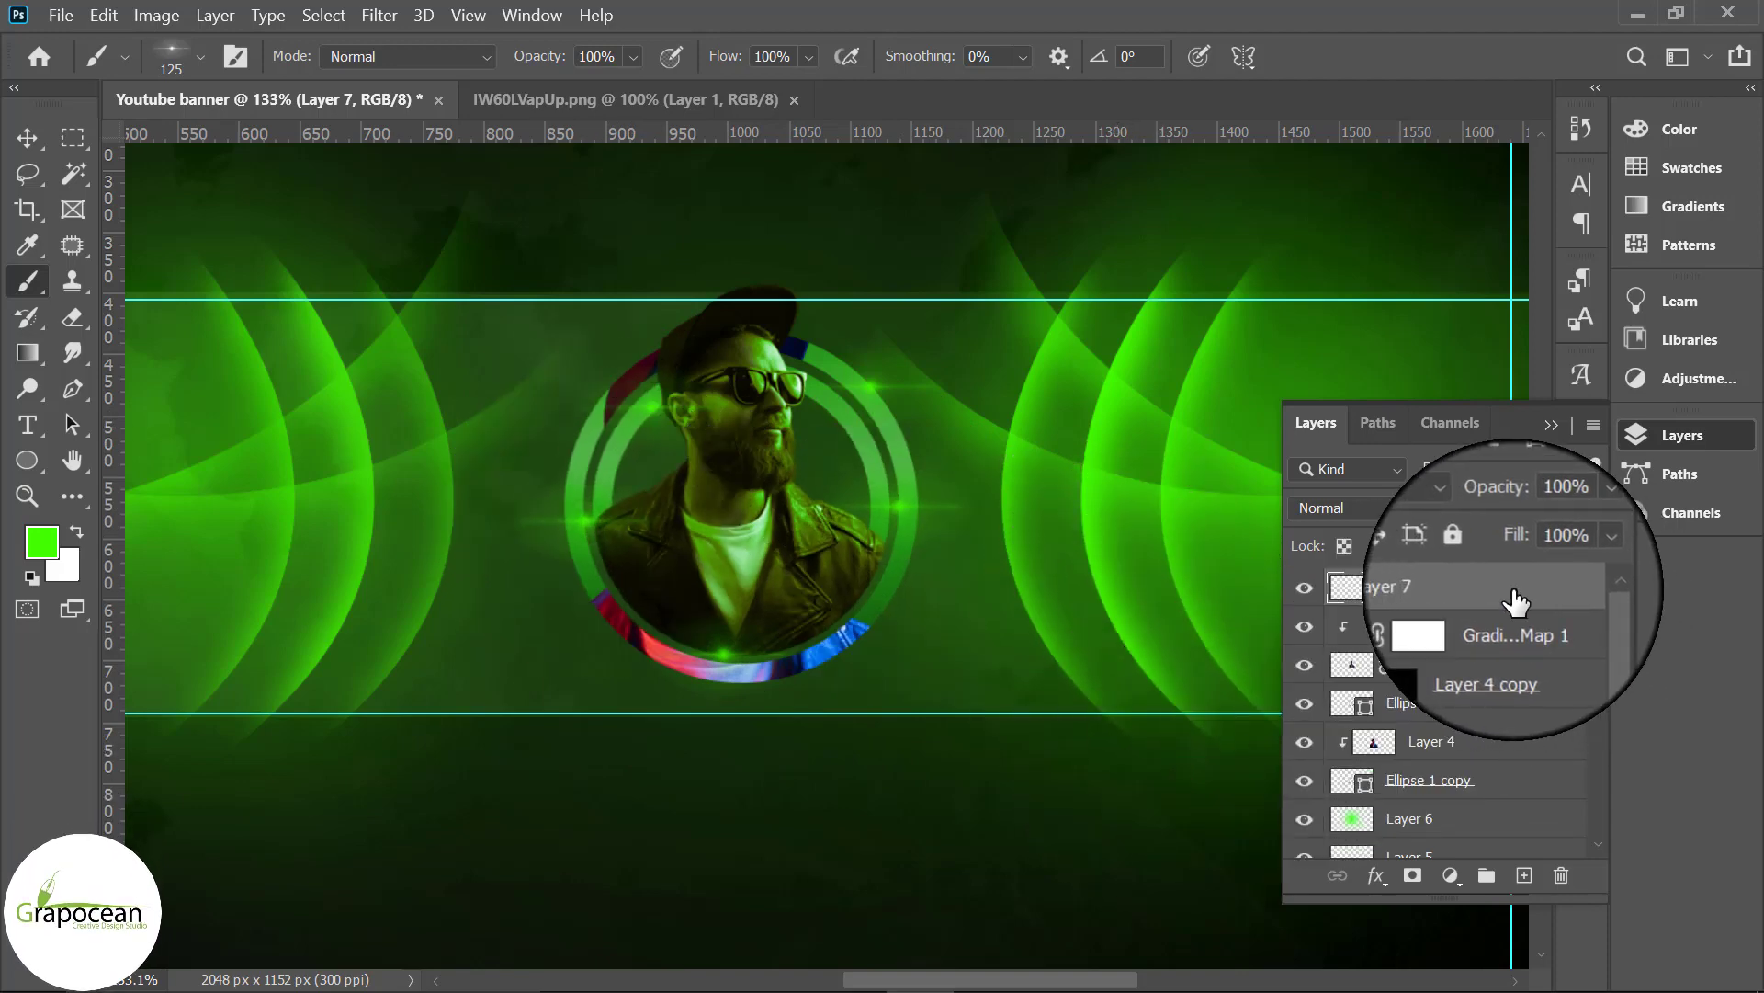
pyautogui.click(1386, 504)
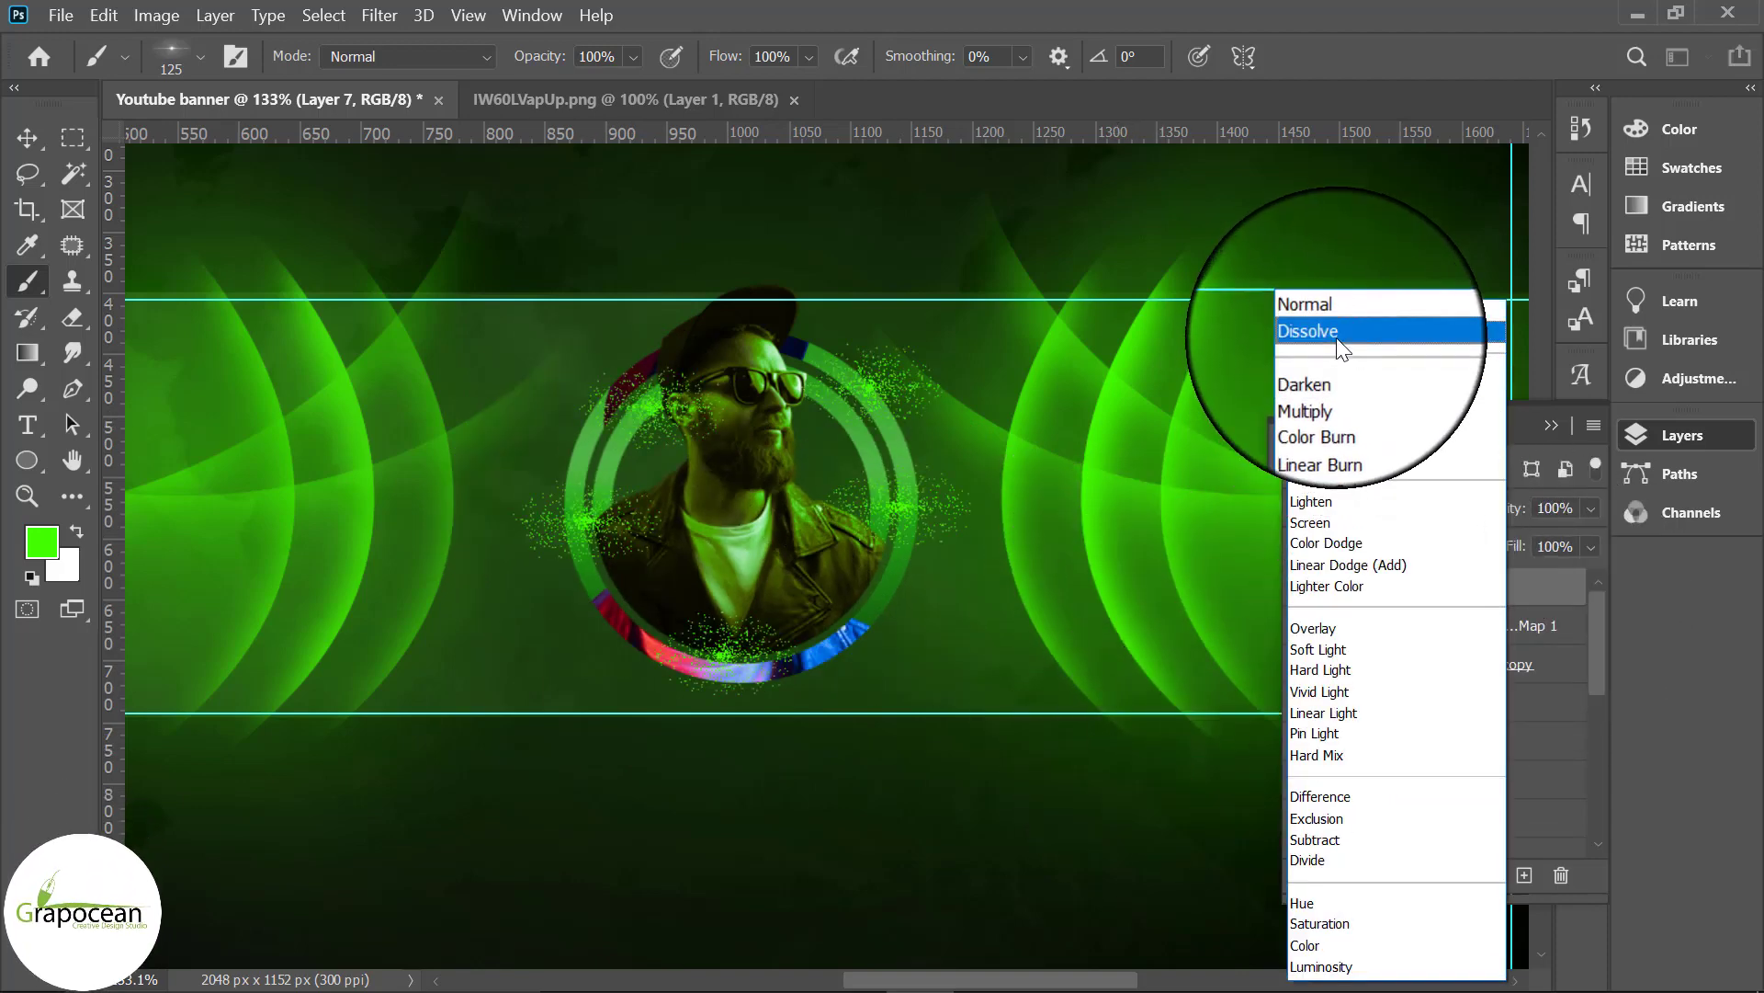
pyautogui.click(1336, 338)
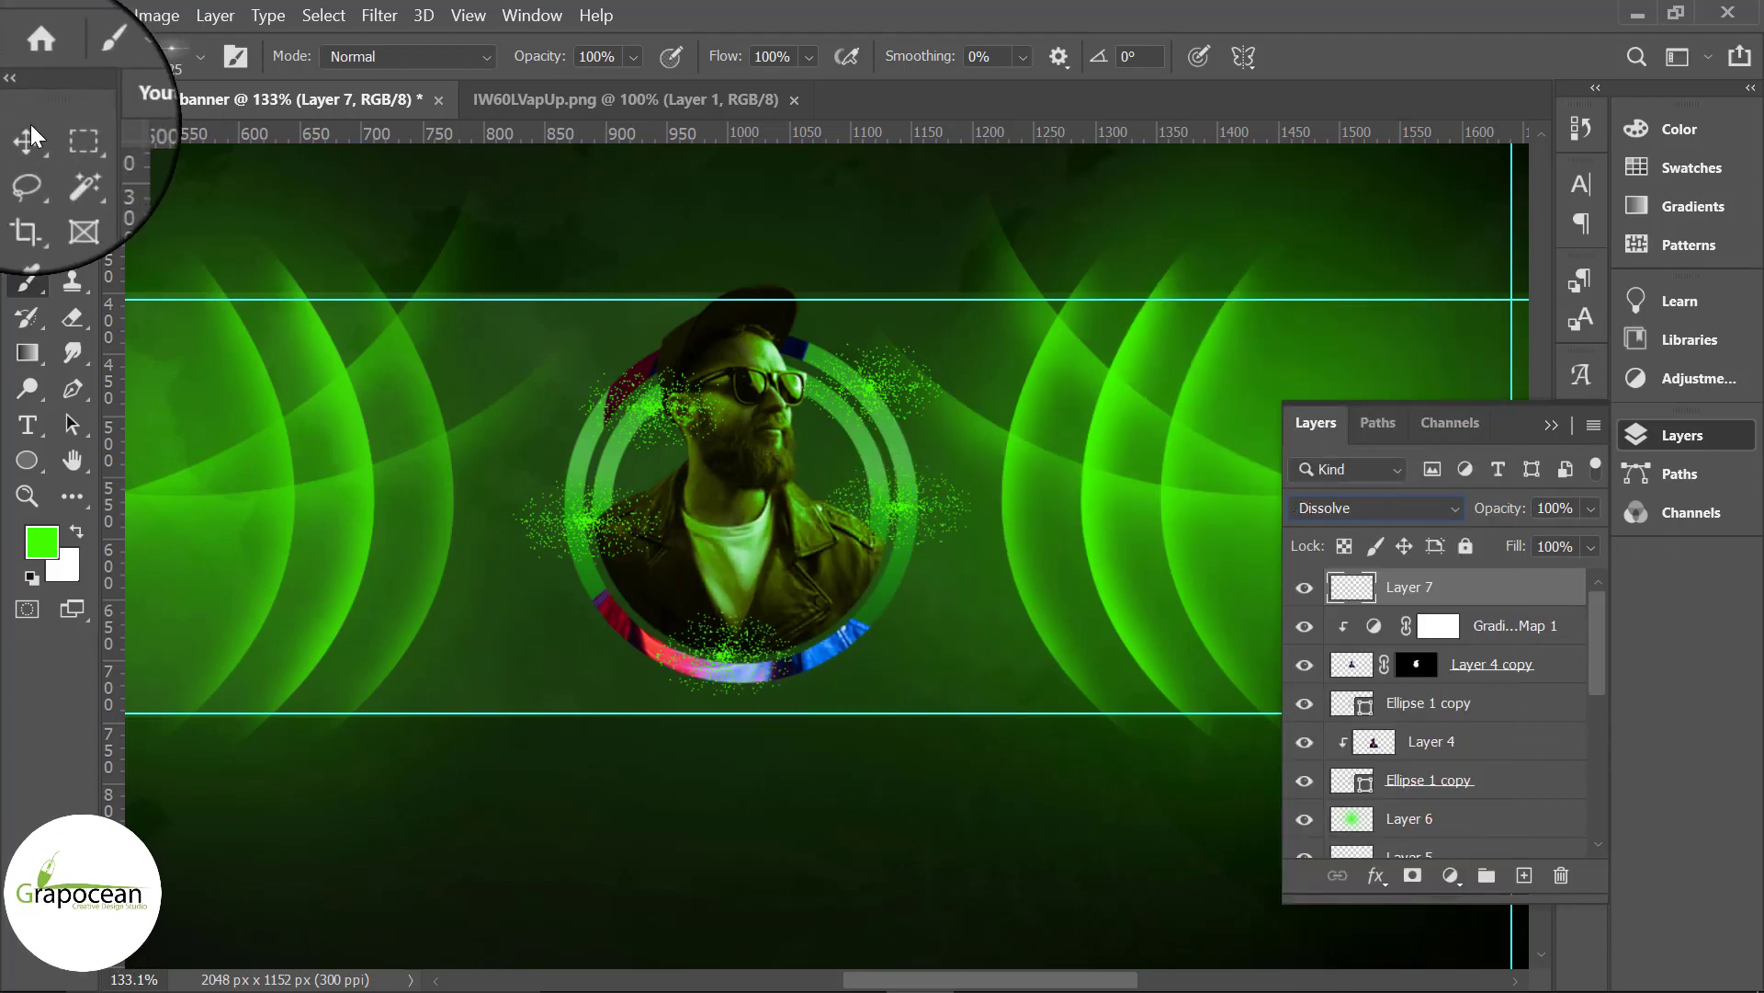
# Step: Replace the placeholder text with 'BEST VLOG AND GRAPHIC SOLUTIONS' and place it left of the portrait
pyautogui.hotkey('ctrl', '0')
pyautogui.press('t')
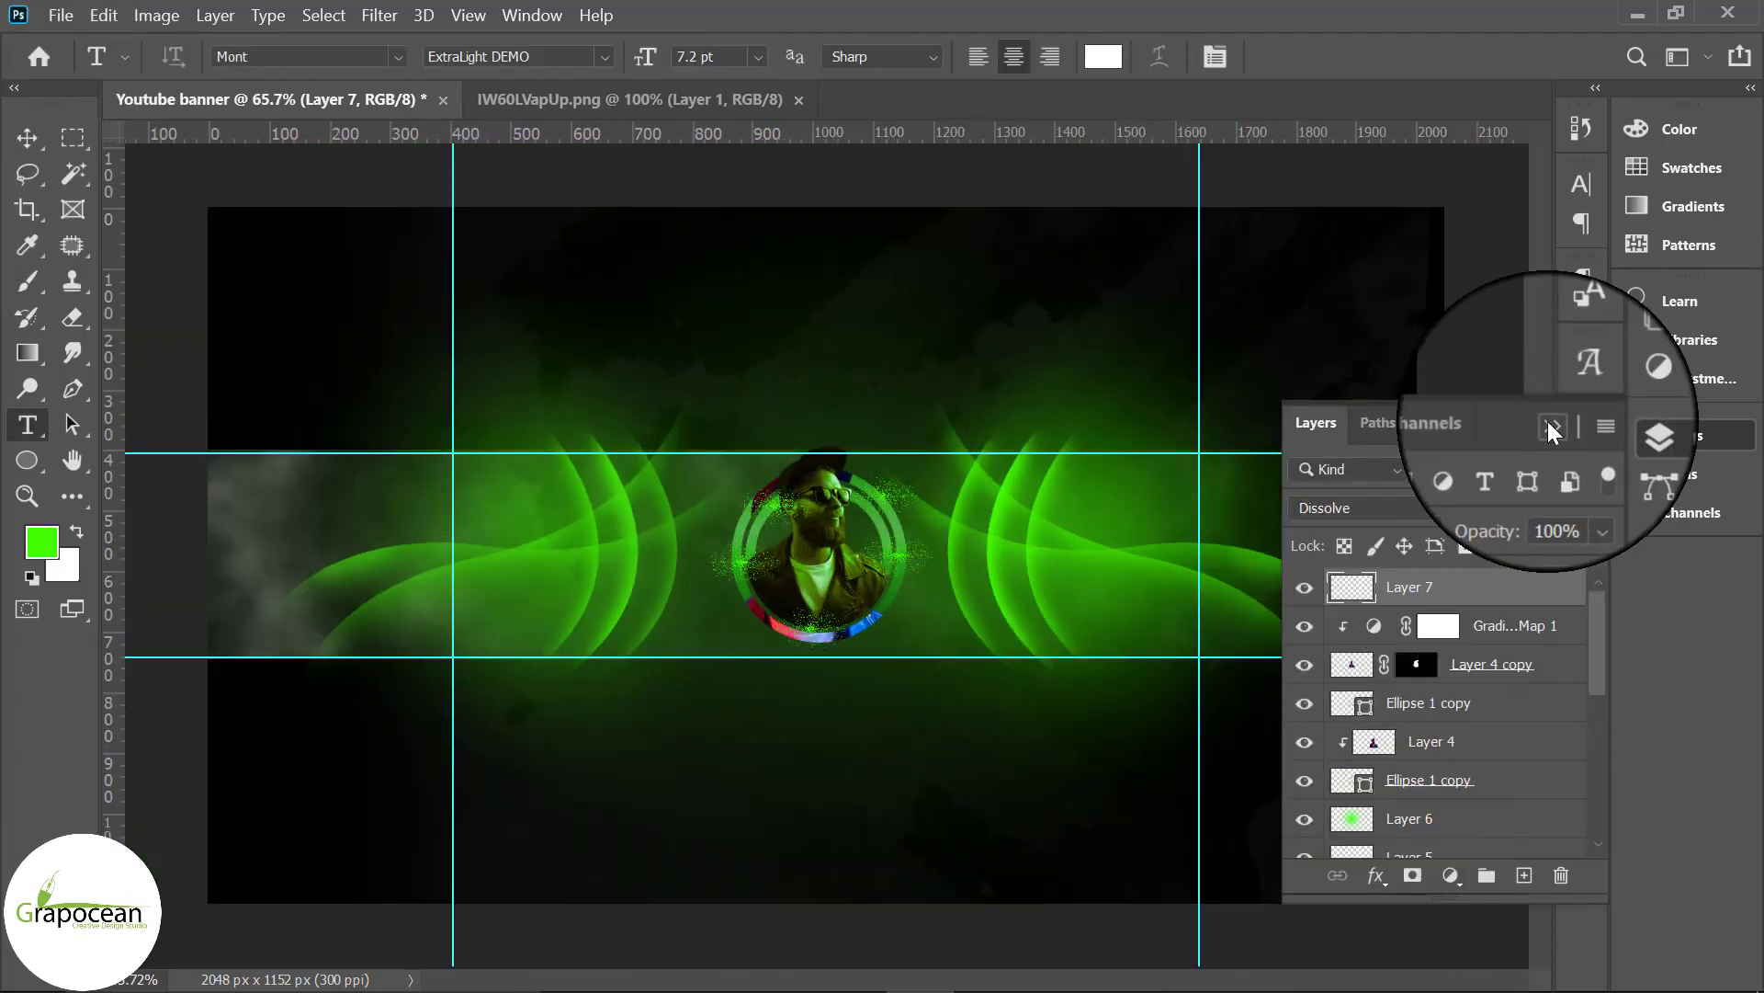
pyautogui.click(1551, 425)
pyautogui.click(1680, 432)
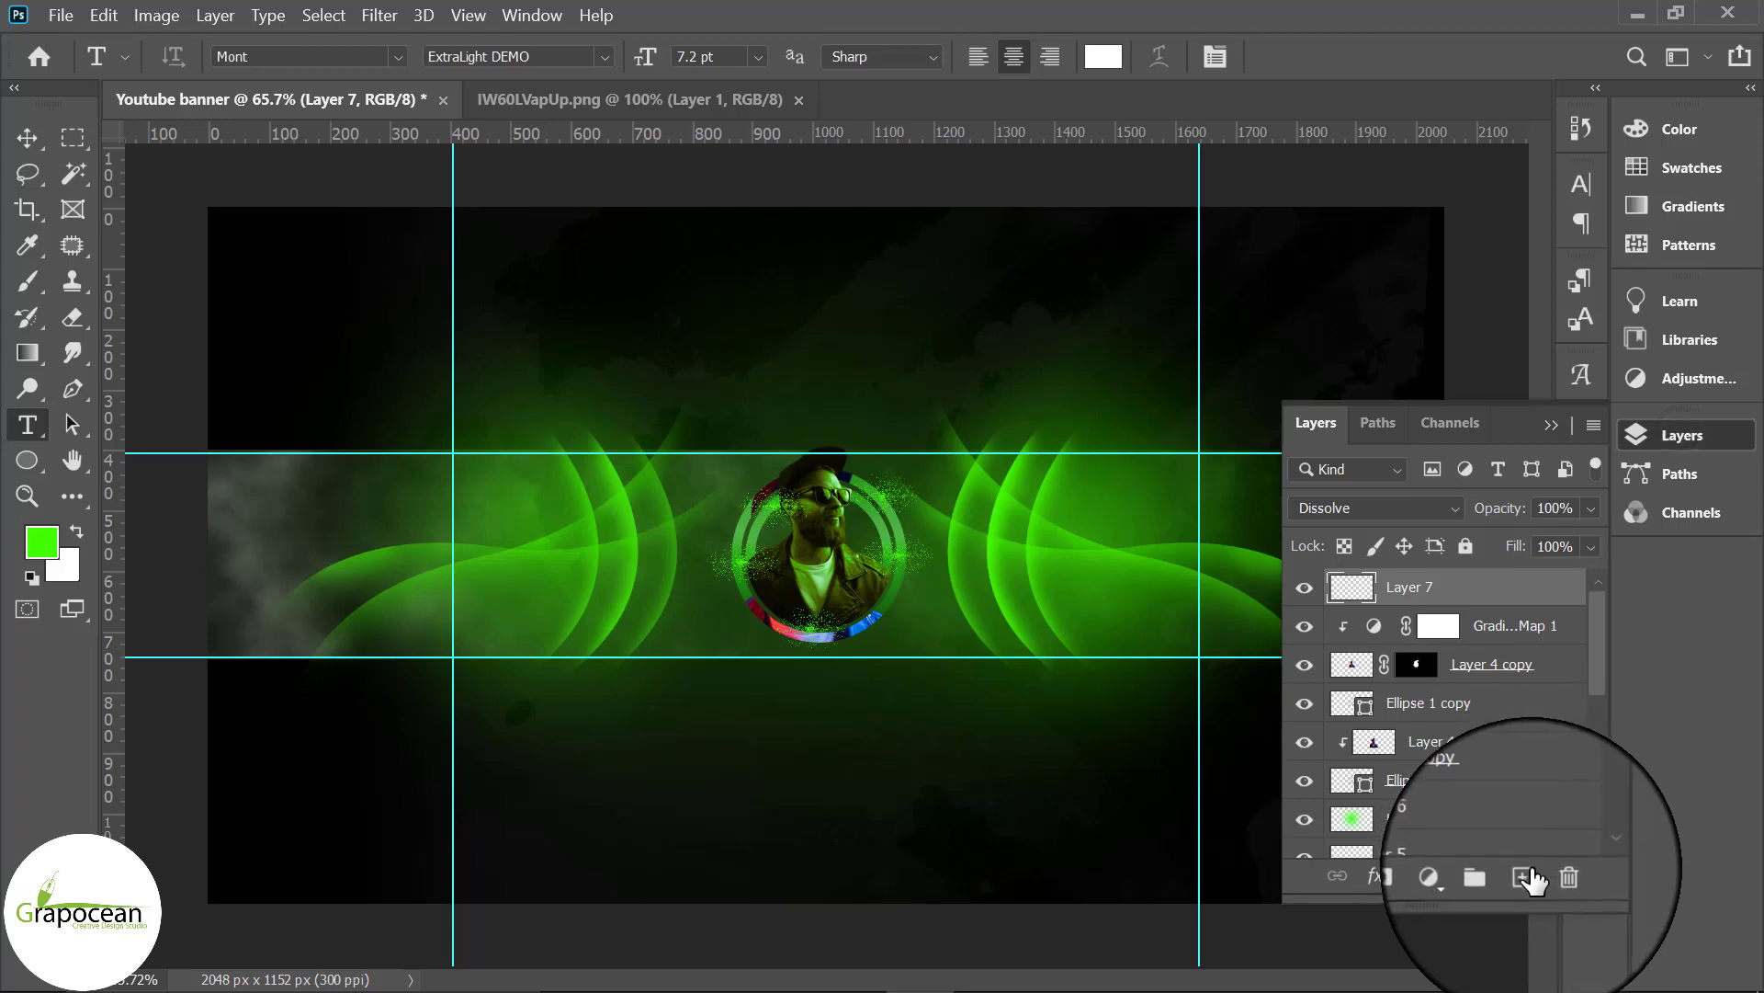
pyautogui.click(579, 533)
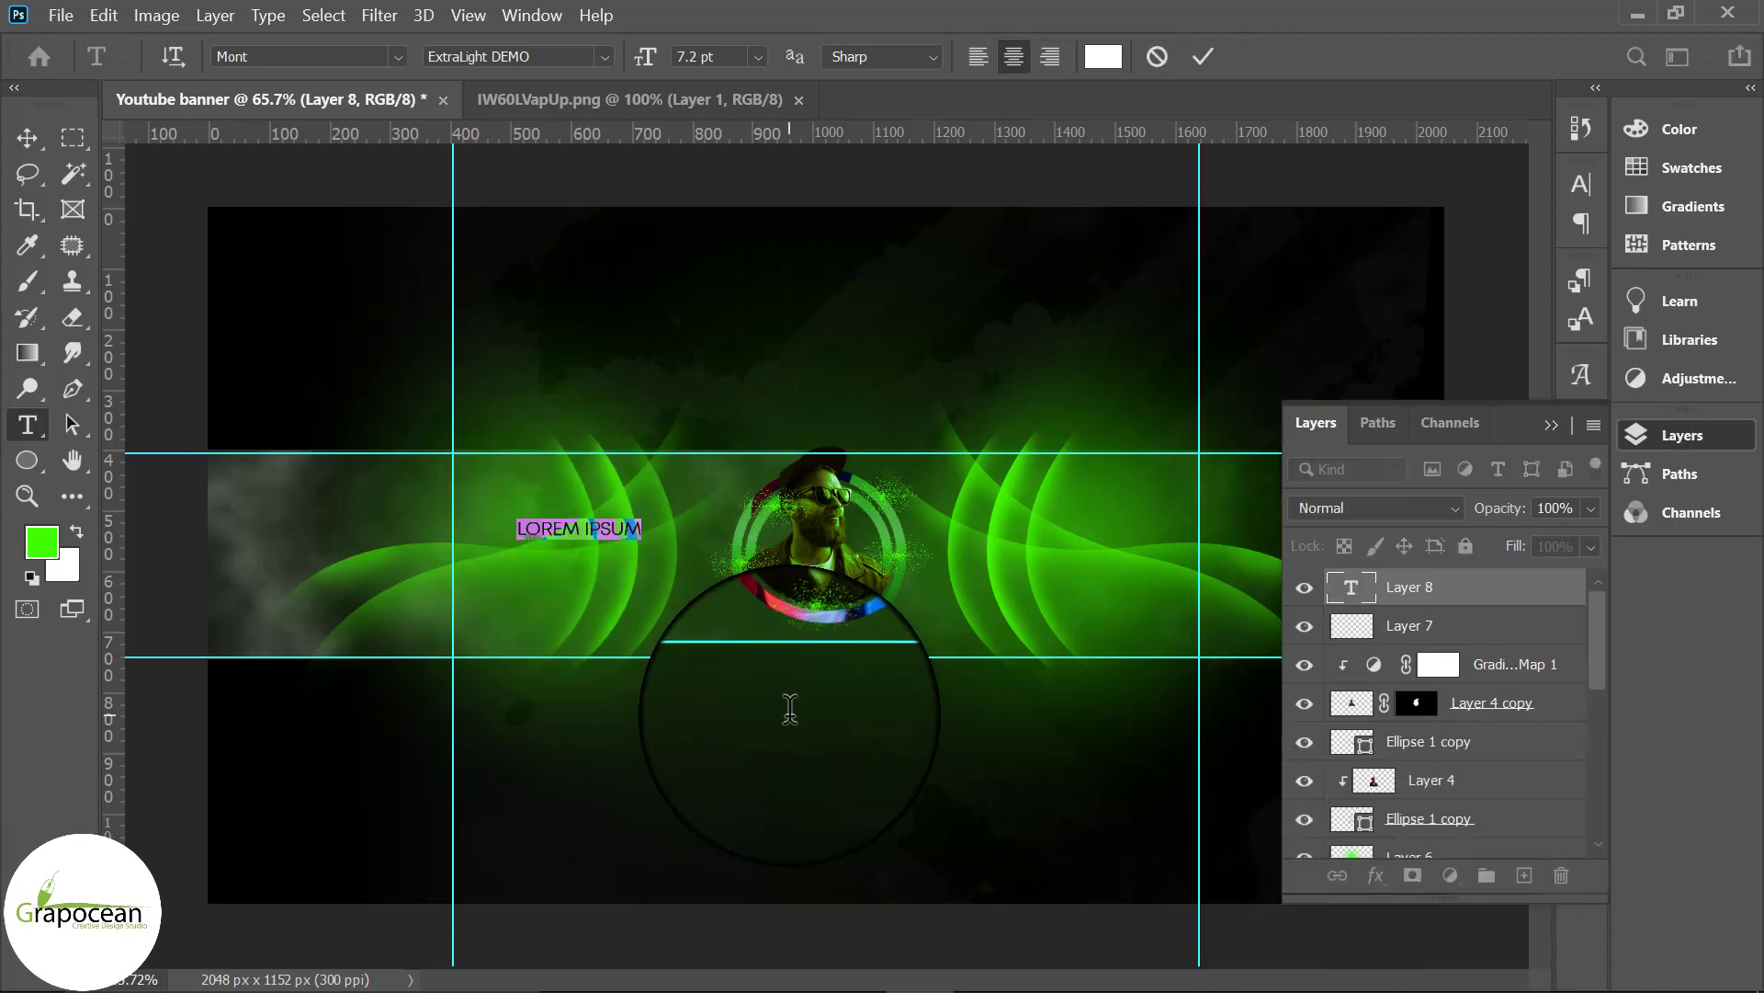
pyautogui.scroll(3, 587, 572)
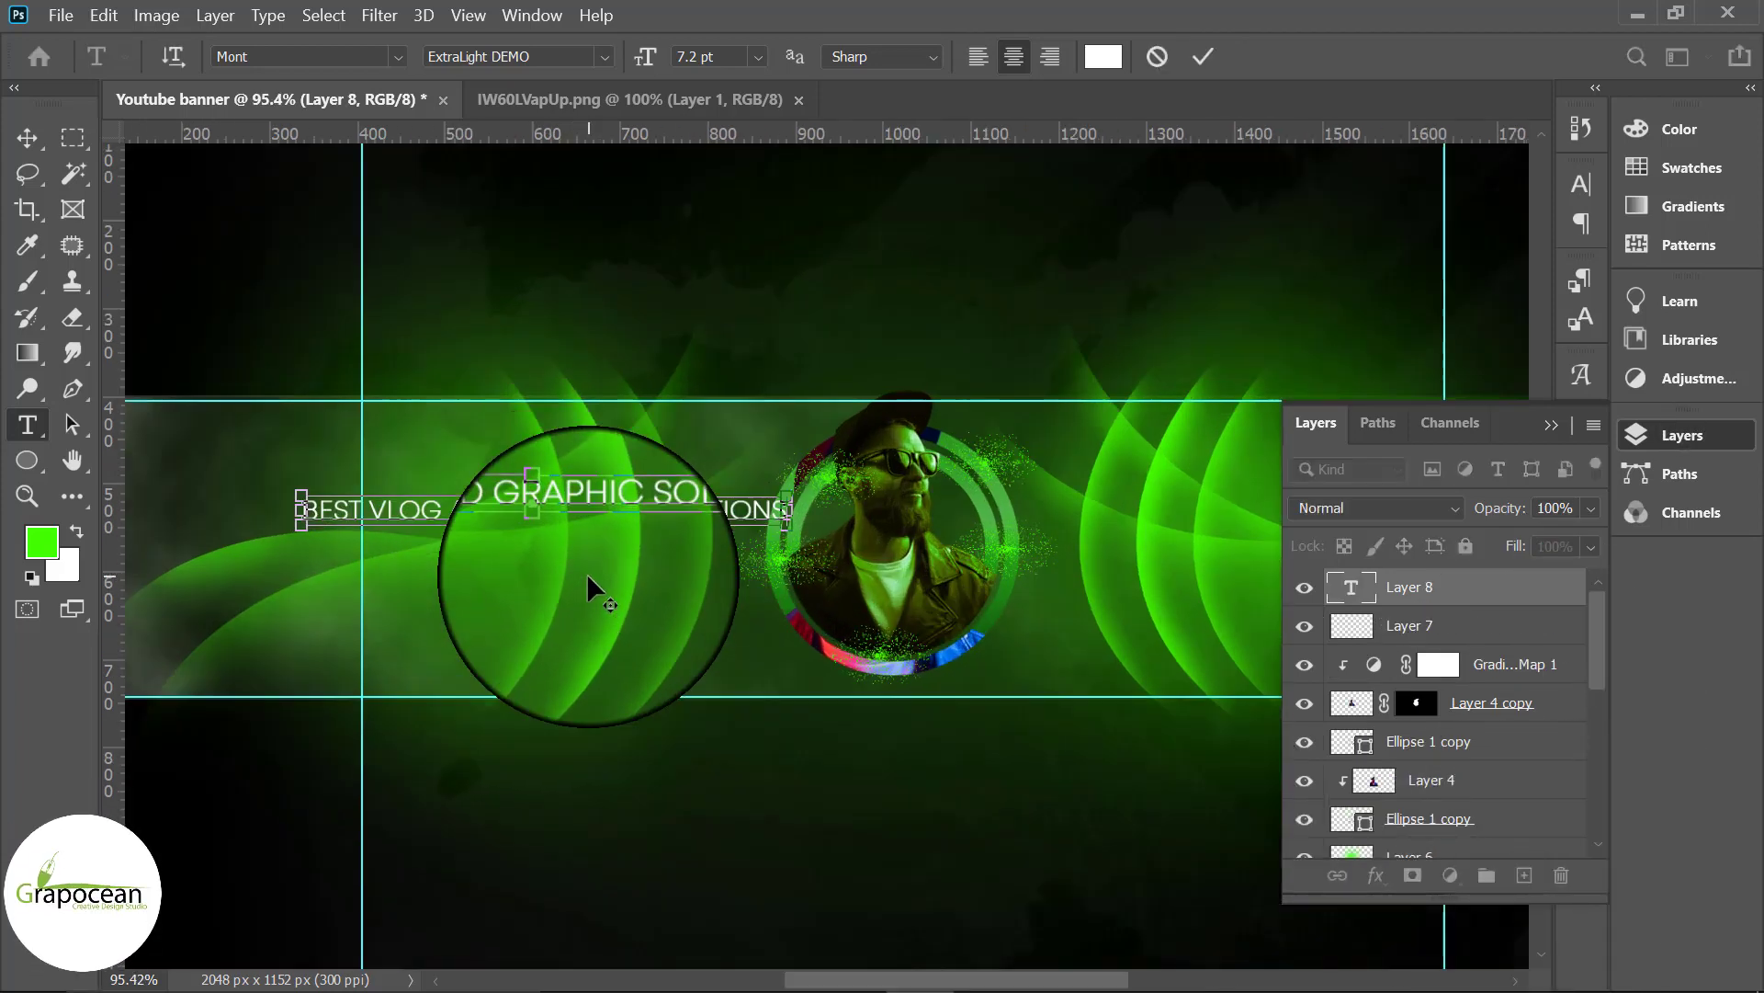
pyautogui.hotkey('ctrl', 'a')
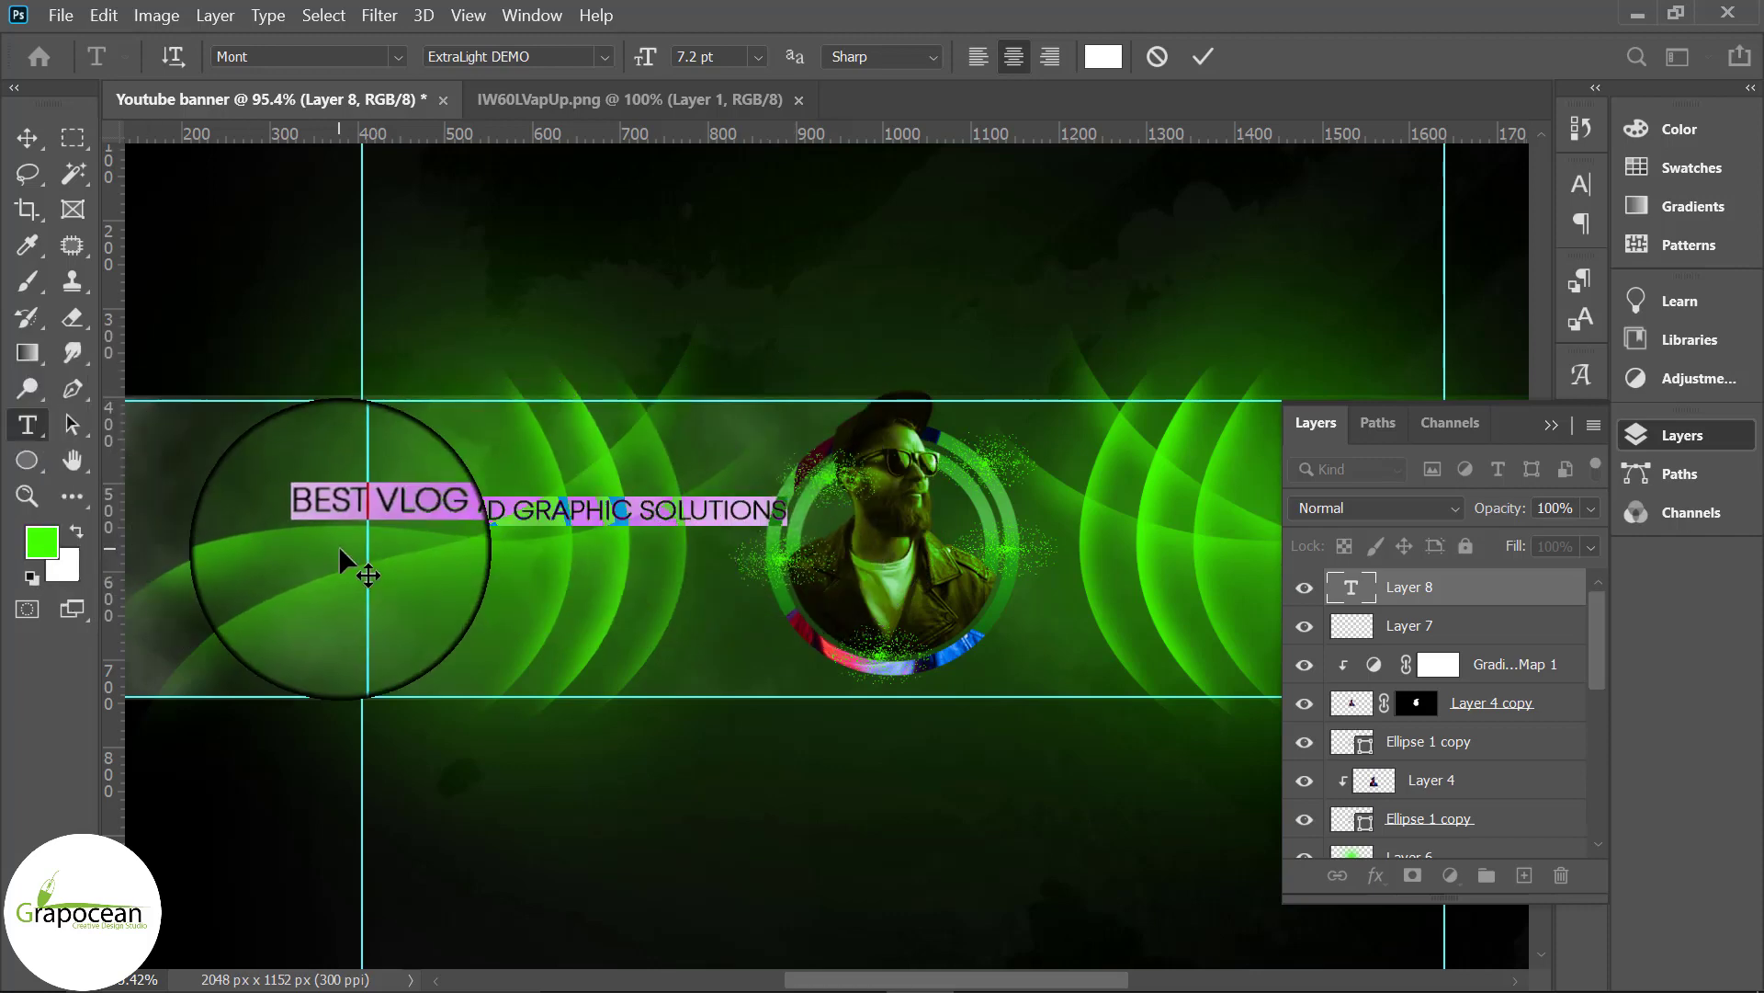
pyautogui.scroll(-3, 542, 632)
pyautogui.scroll(-1, 542, 632)
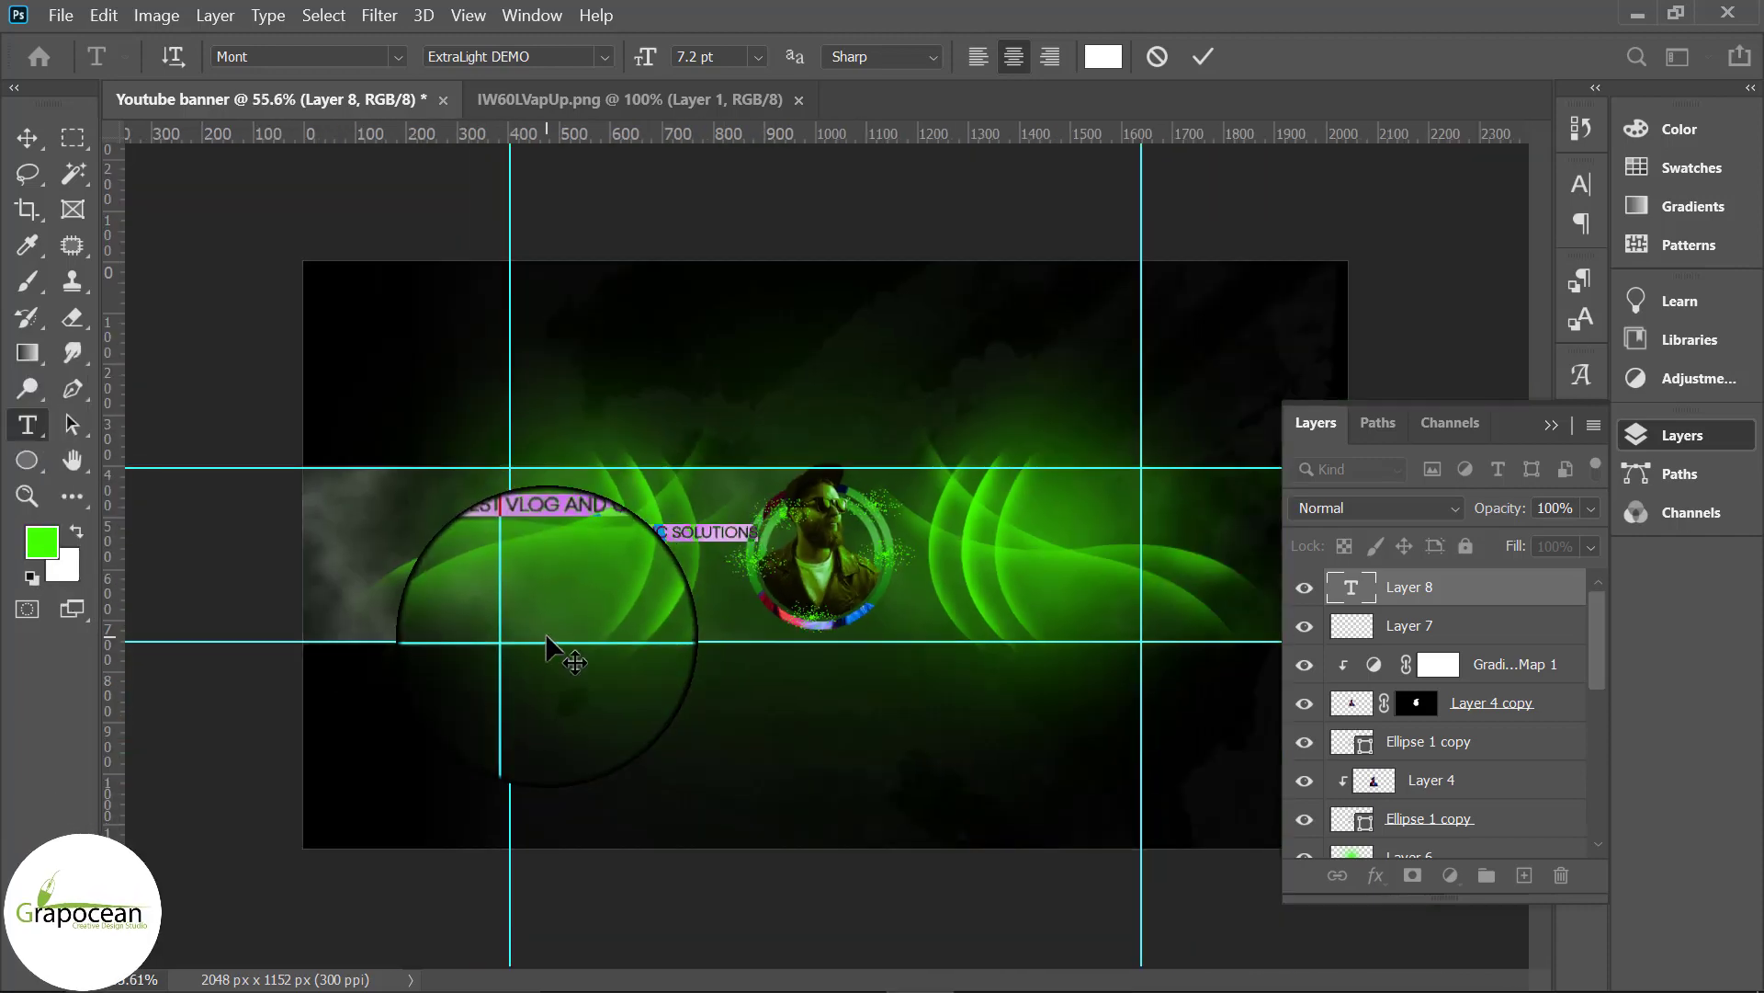
pyautogui.click(28, 142)
pyautogui.moveTo(654, 525)
pyautogui.mouseDown()
pyautogui.moveTo(680, 616)
pyautogui.moveTo(649, 548)
pyautogui.mouseUp()
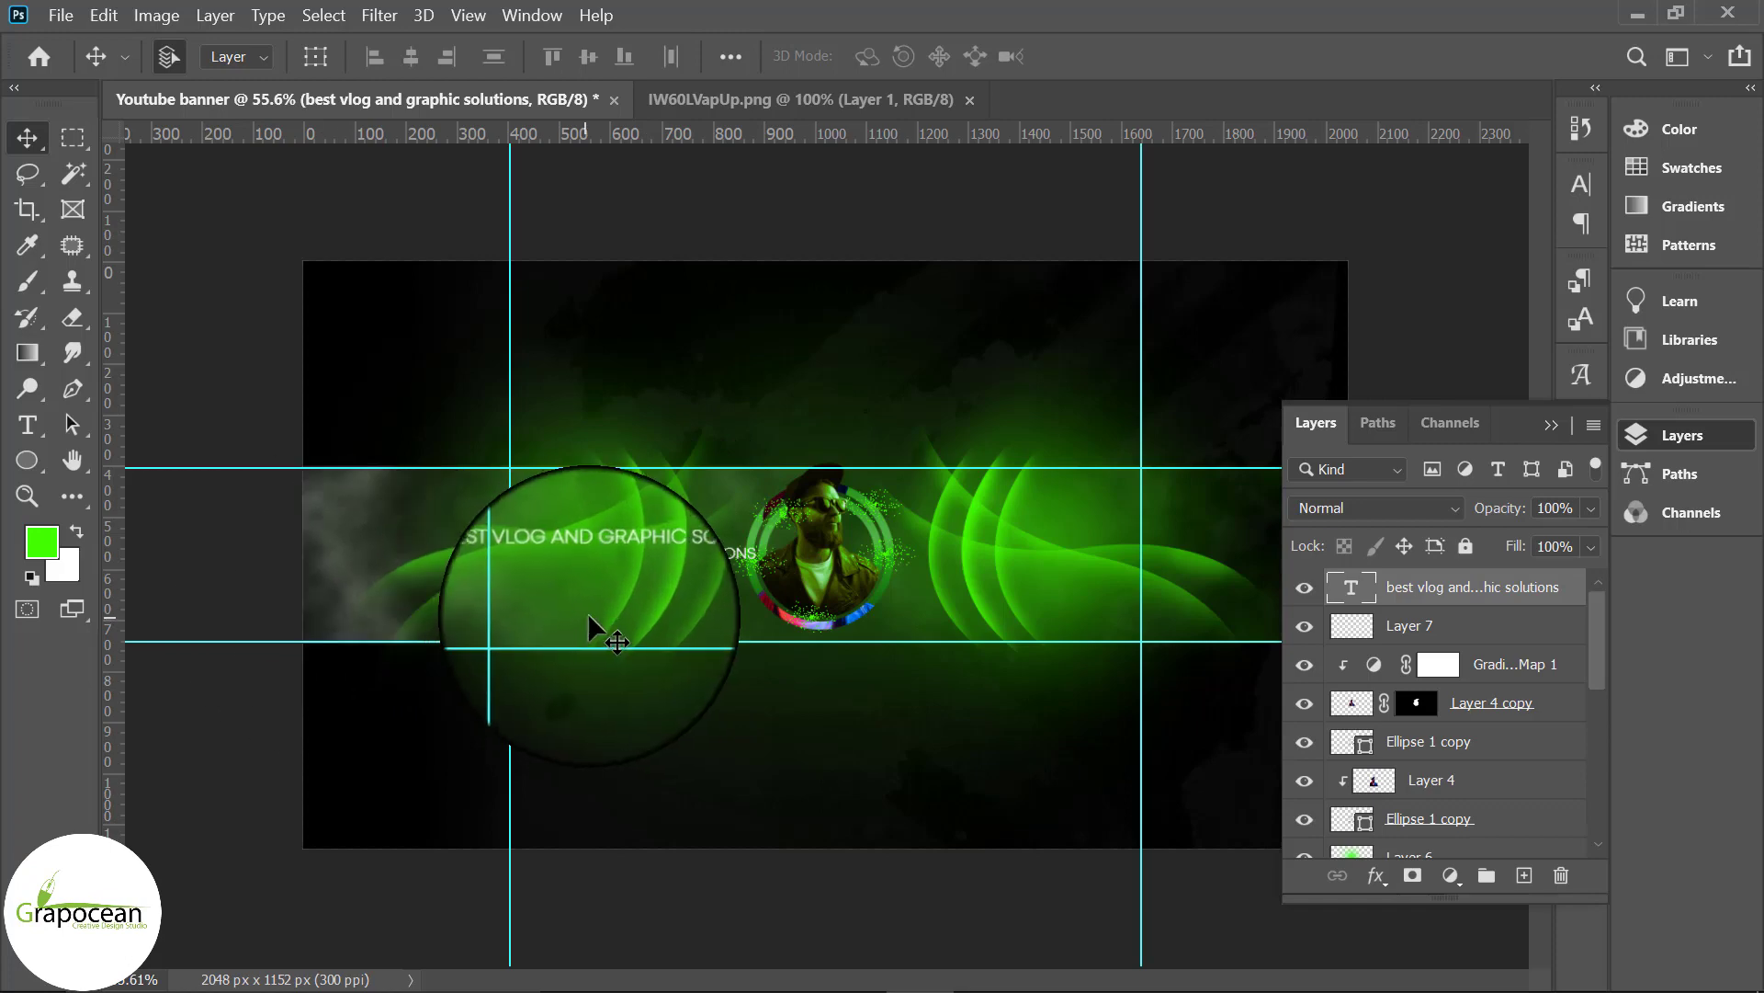
# Step: Duplicate the tagline text layer and move the copy above the original
pyautogui.scroll(3, 654, 579)
pyautogui.scroll(3, 493, 575)
pyautogui.moveTo(650, 552); pyautogui.dragTo(631, 377)
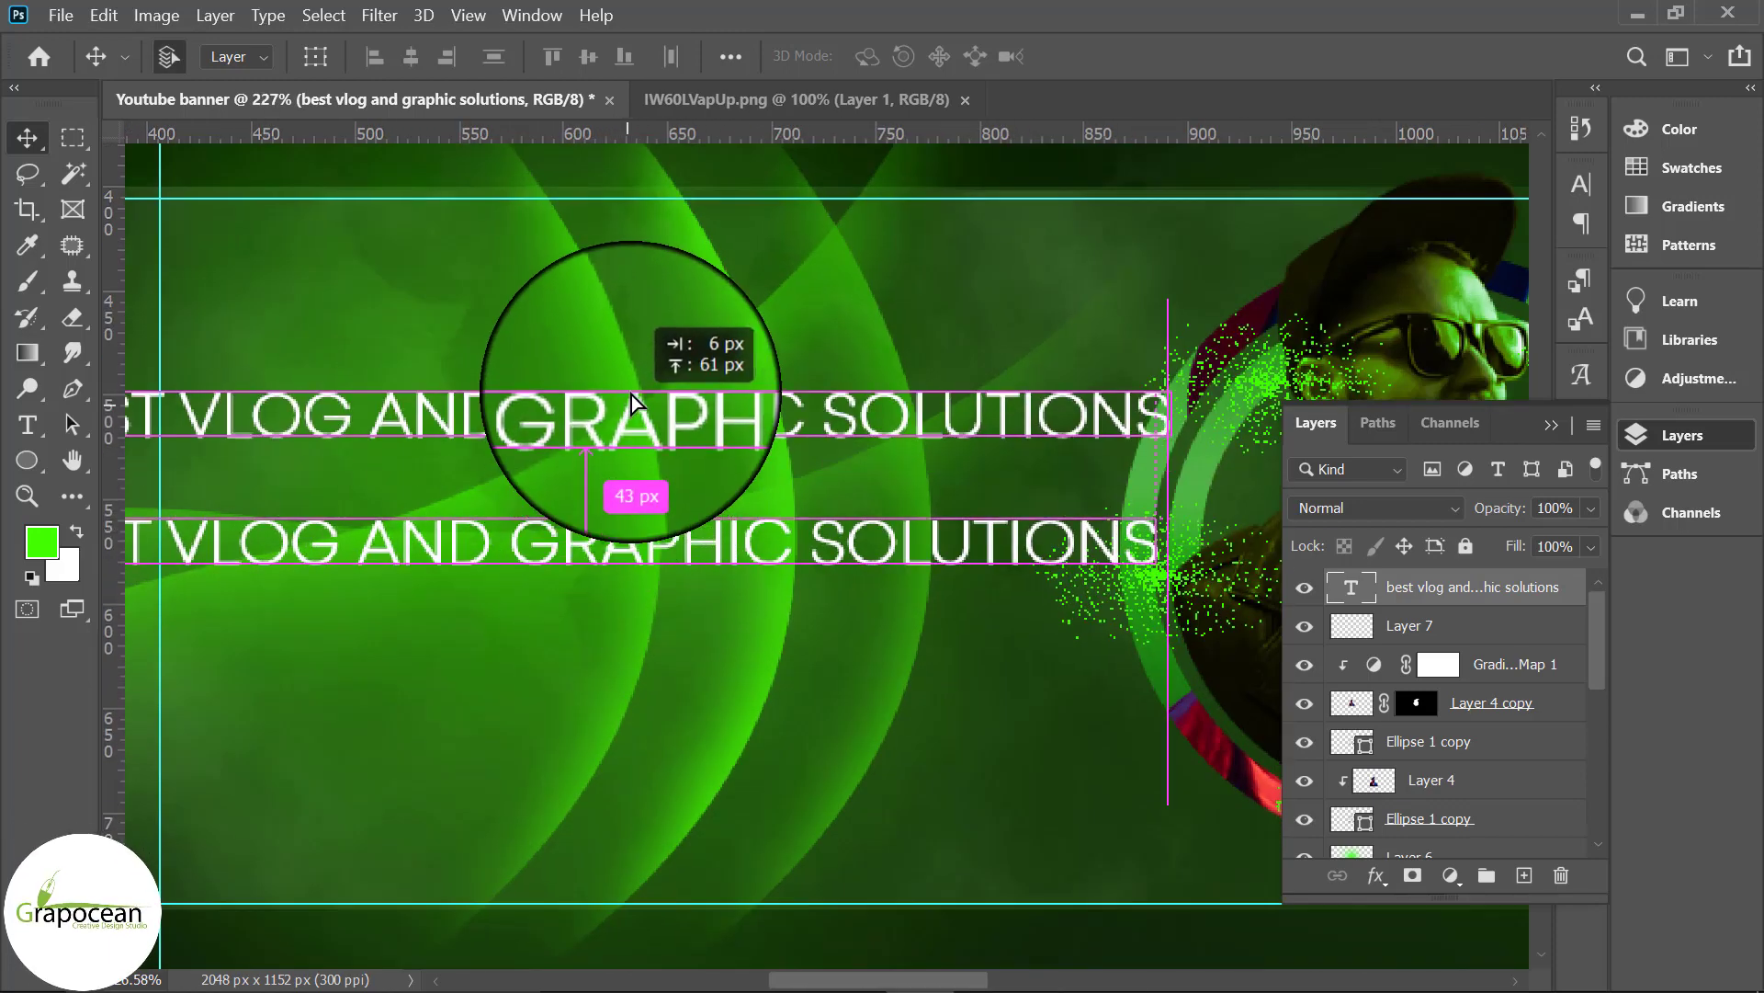
pyautogui.click(32, 428)
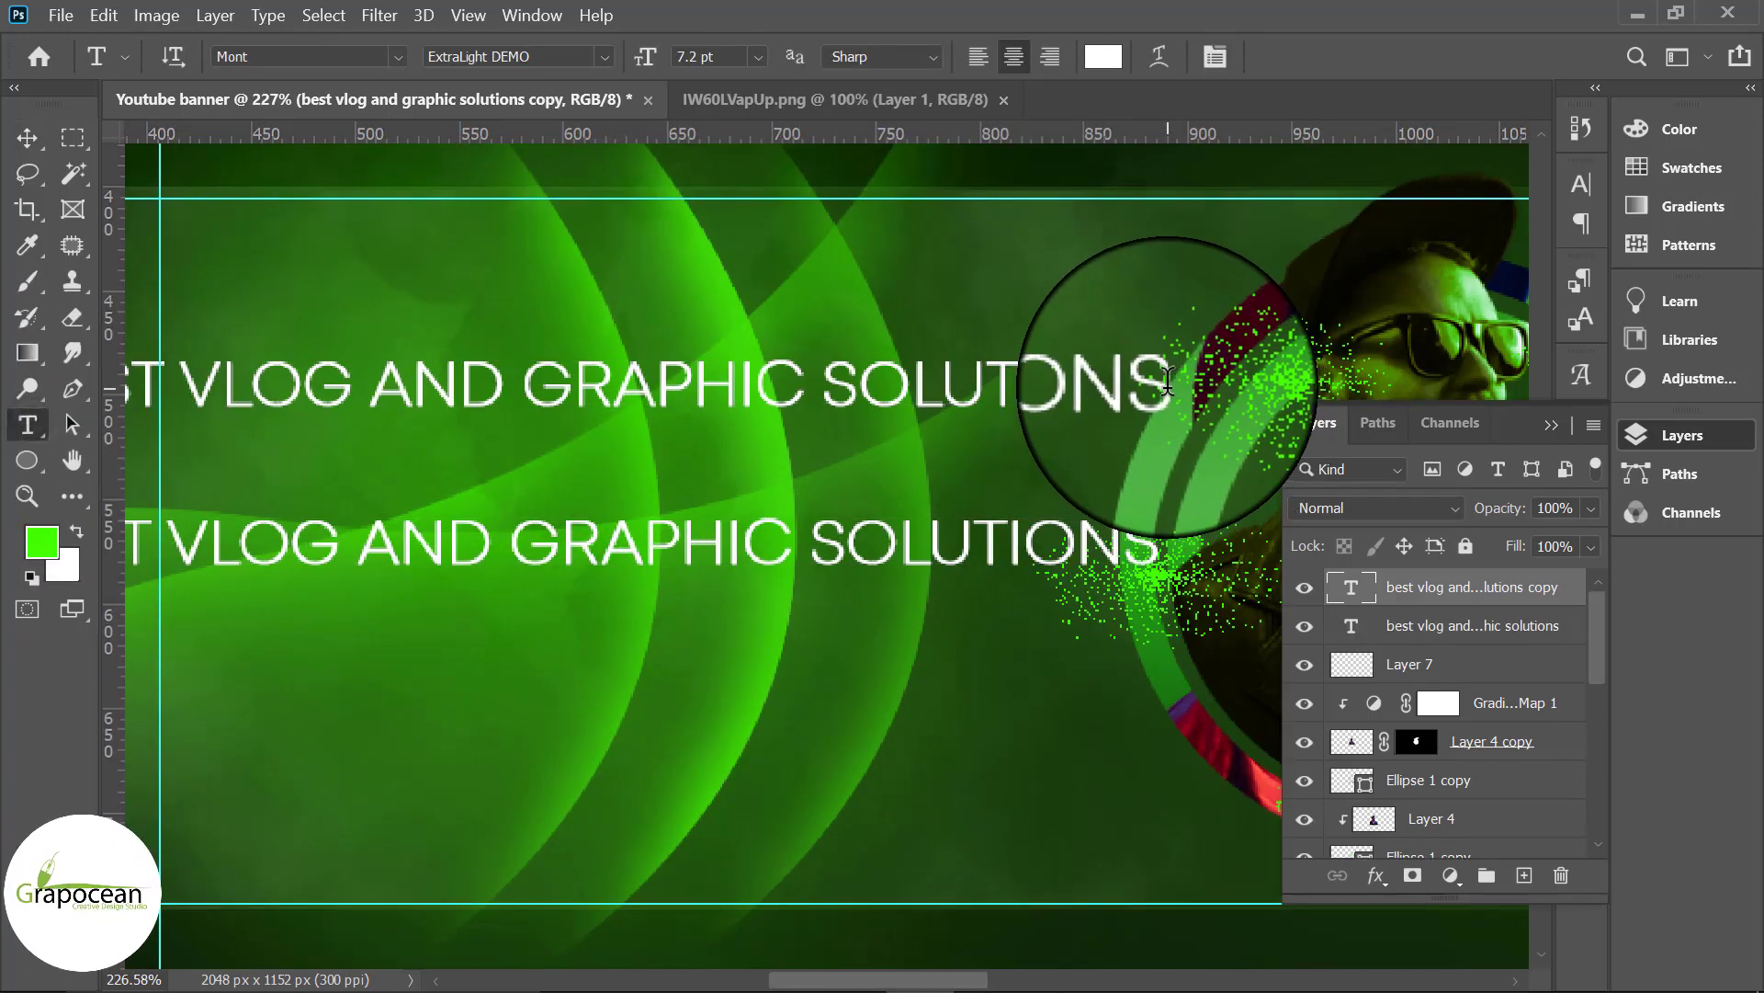
pyautogui.moveTo(1172, 384); pyautogui.dragTo(92, 386)
pyautogui.press('BackSpace')
pyautogui.scroll(-2, 782, 579)
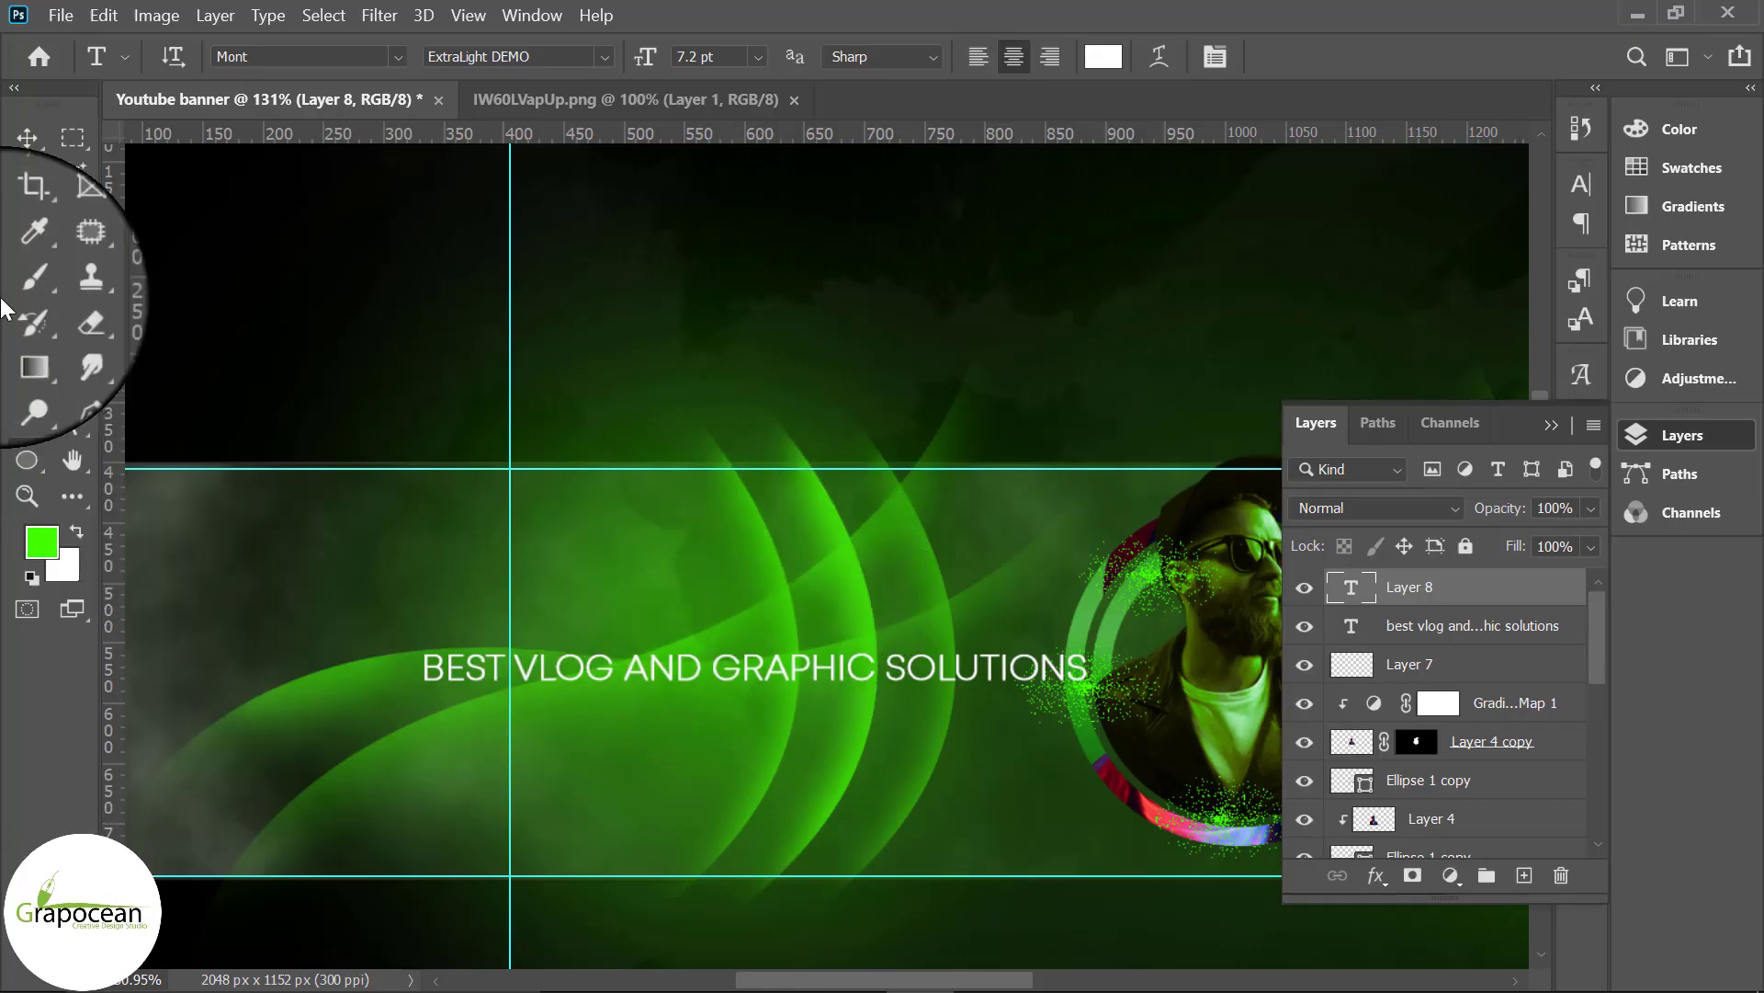
pyautogui.click(1482, 597)
pyautogui.moveTo(577, 619); pyautogui.dragTo(584, 528)
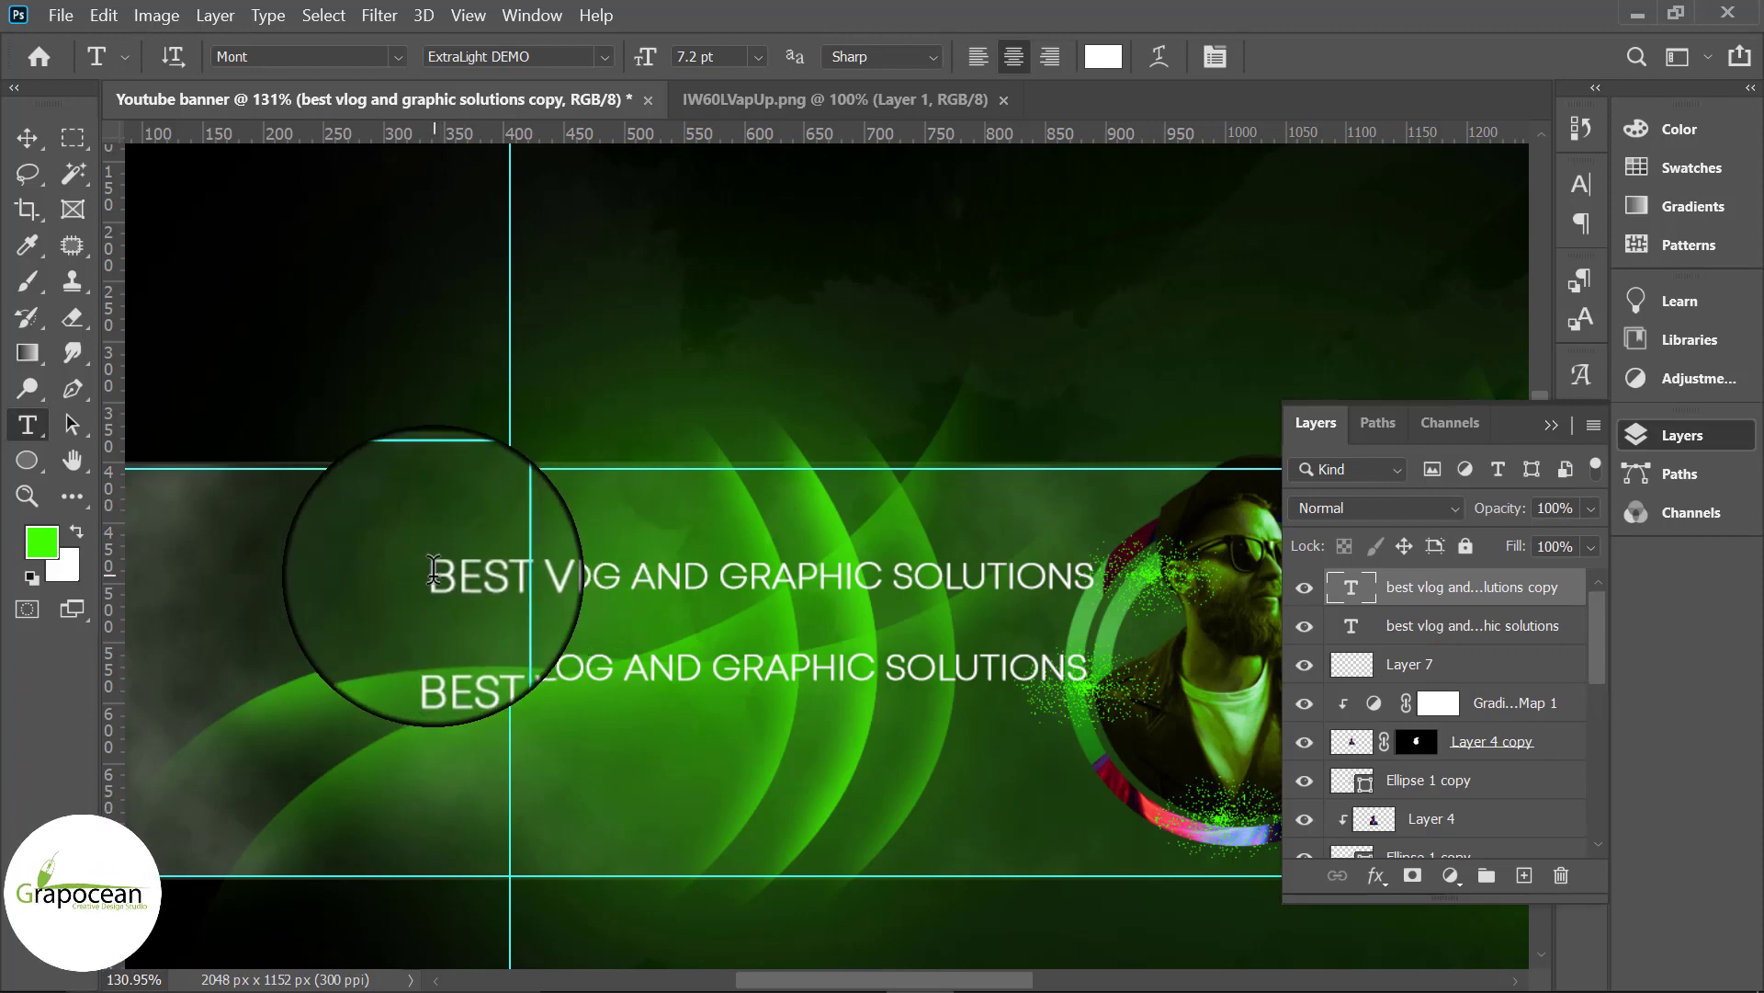
# Step: Edit the copy to read WEB VLOG, with WEB in bold Geometos
pyautogui.doubleClick(1347, 584)
pyautogui.write('WEB VLOG')
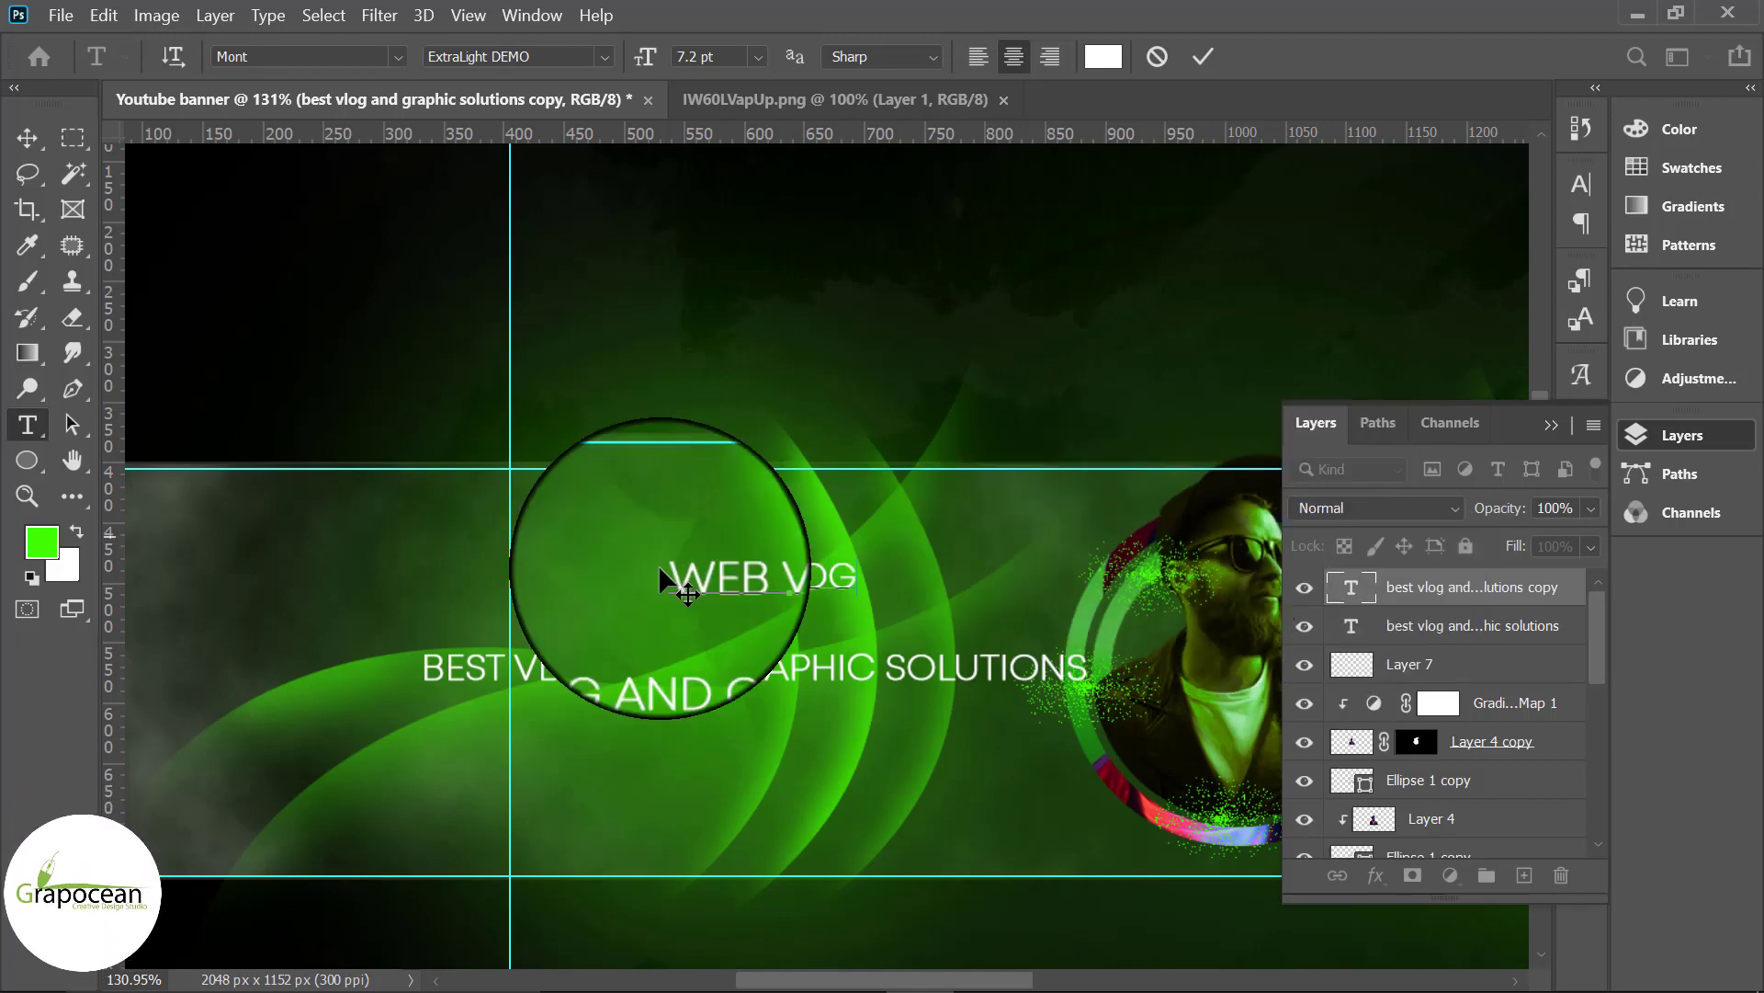
pyautogui.doubleClick(705, 576)
pyautogui.click(398, 56)
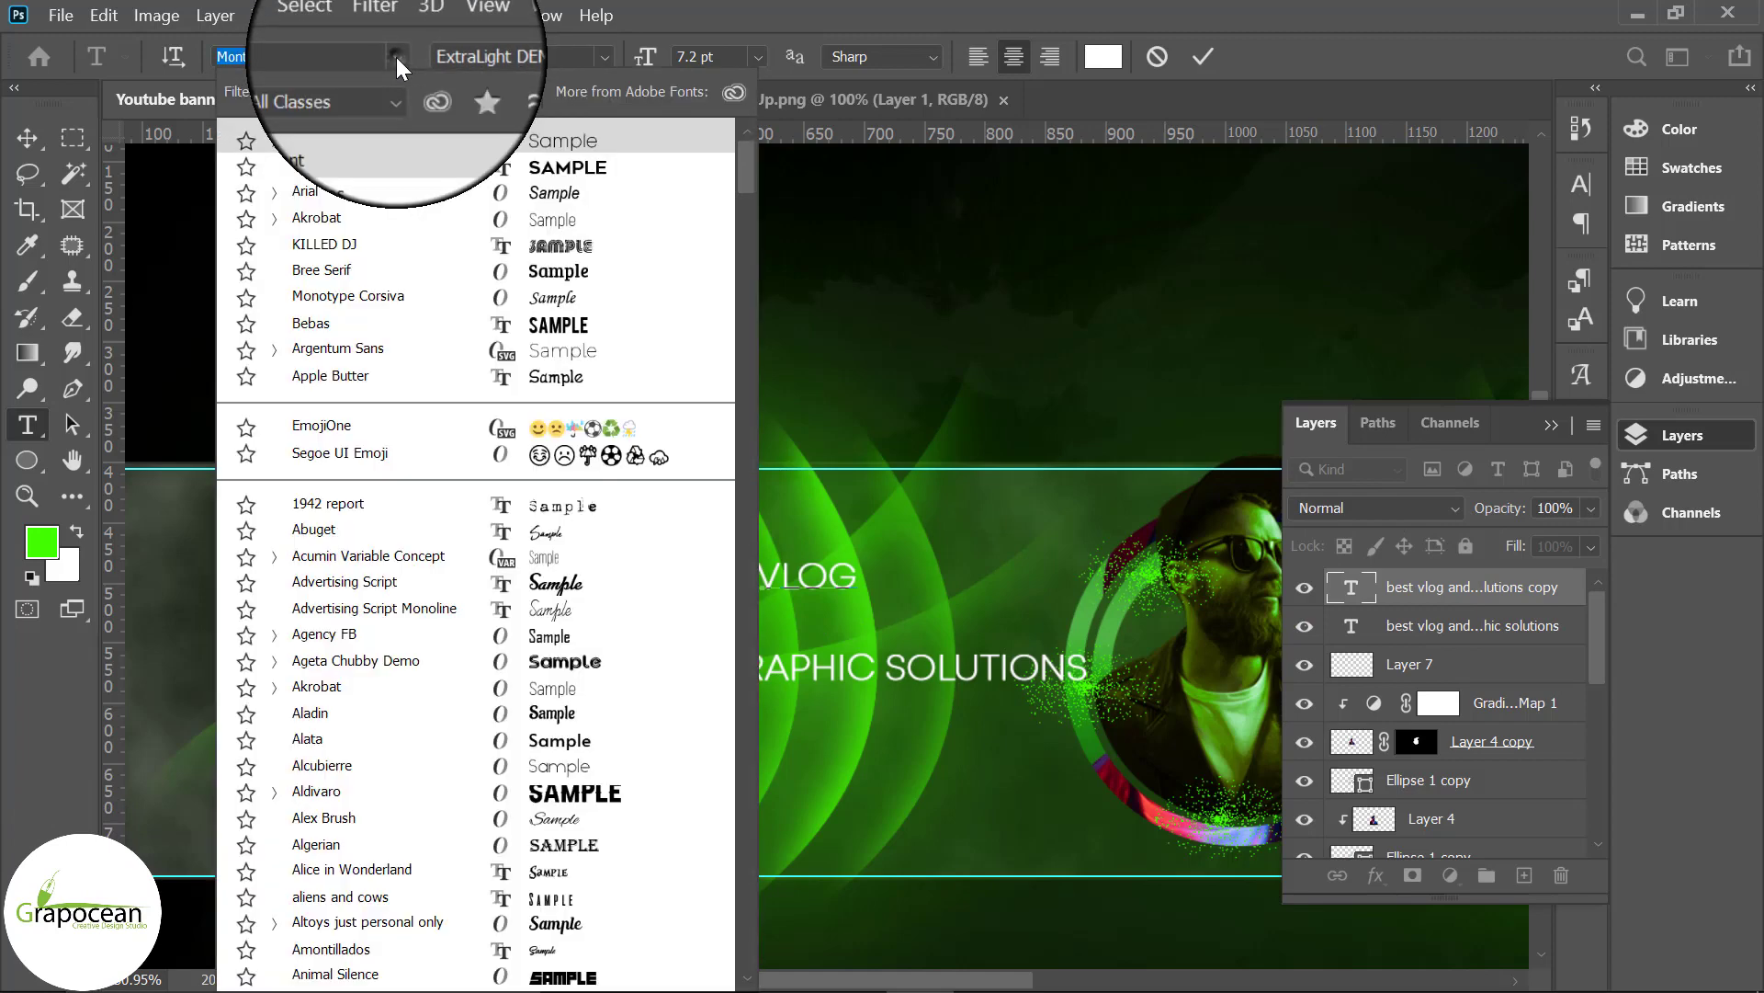
pyautogui.click(463, 161)
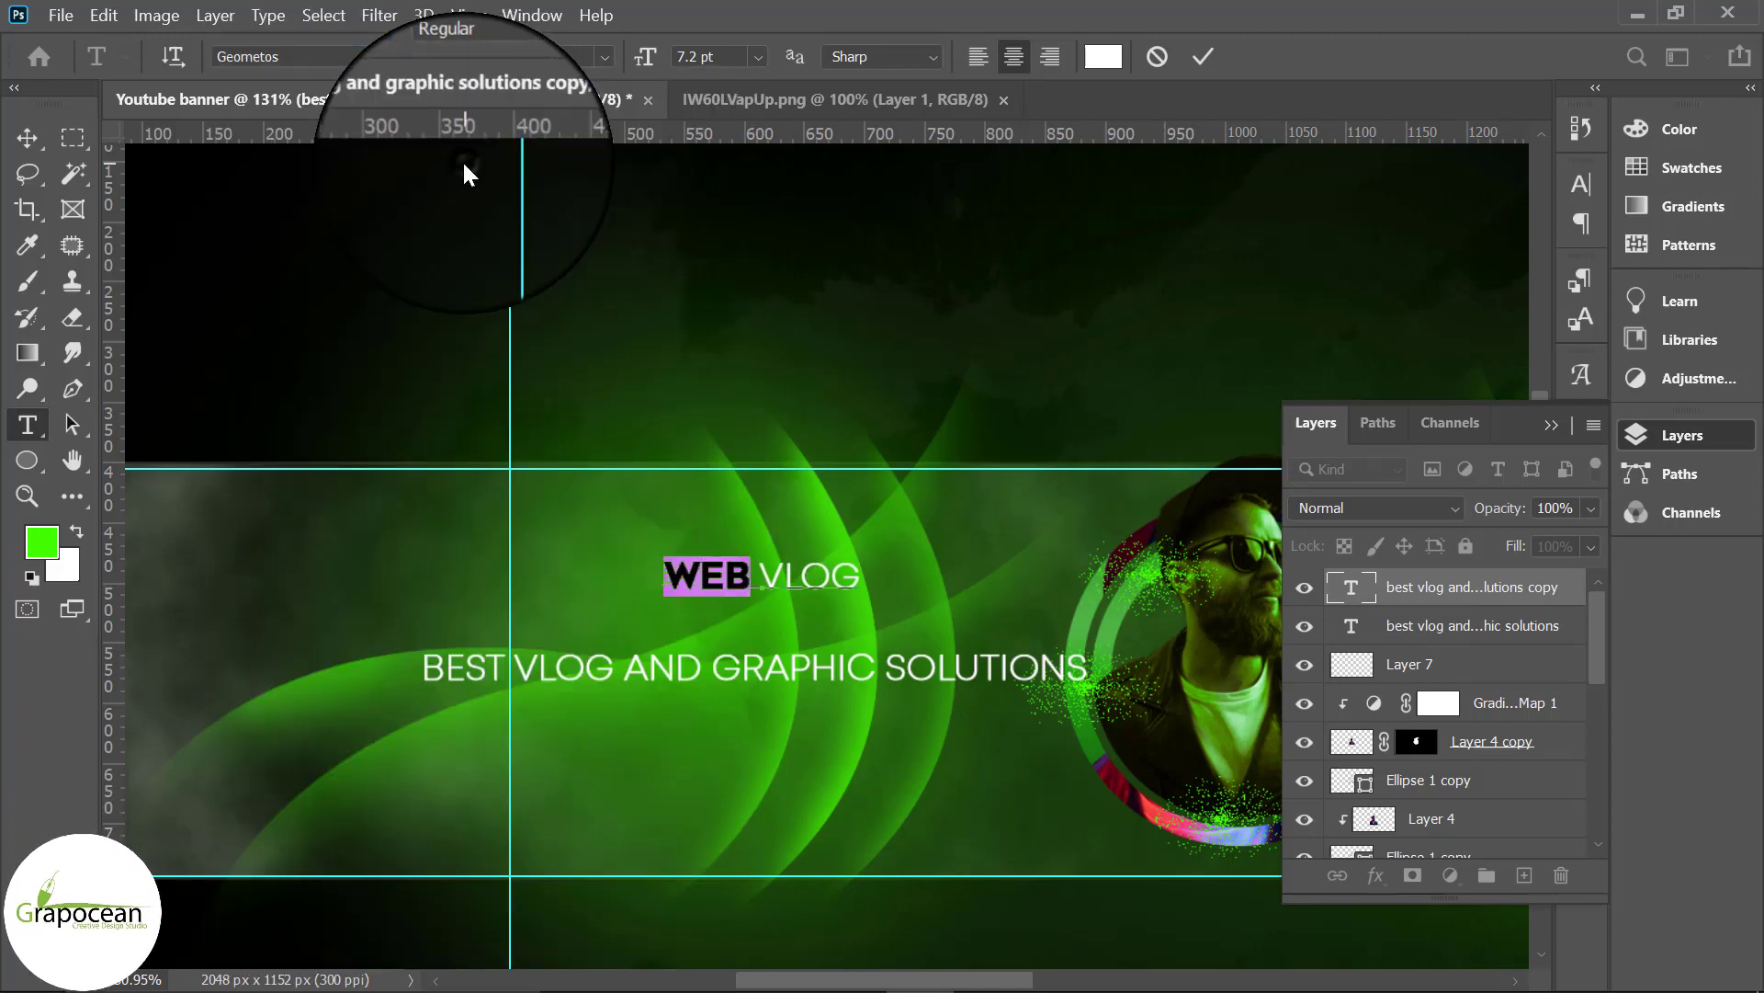
pyautogui.click(706, 56)
pyautogui.hotkey('ctrl', 'Return')
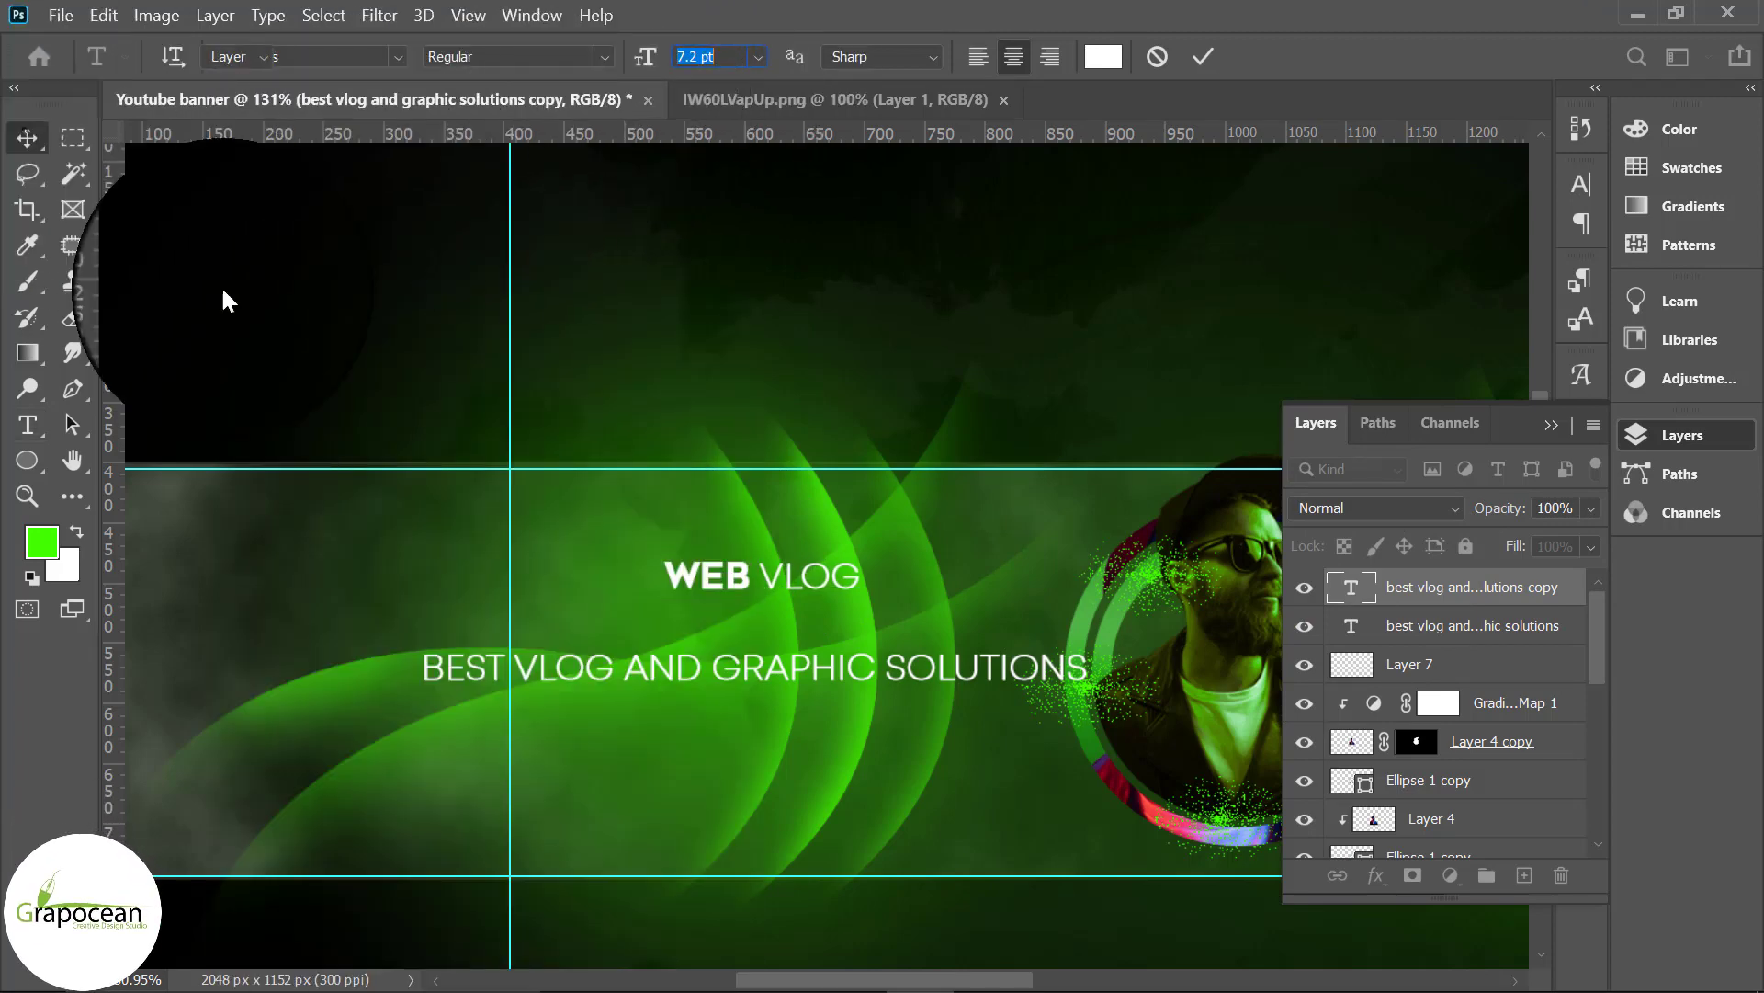
pyautogui.press('v')
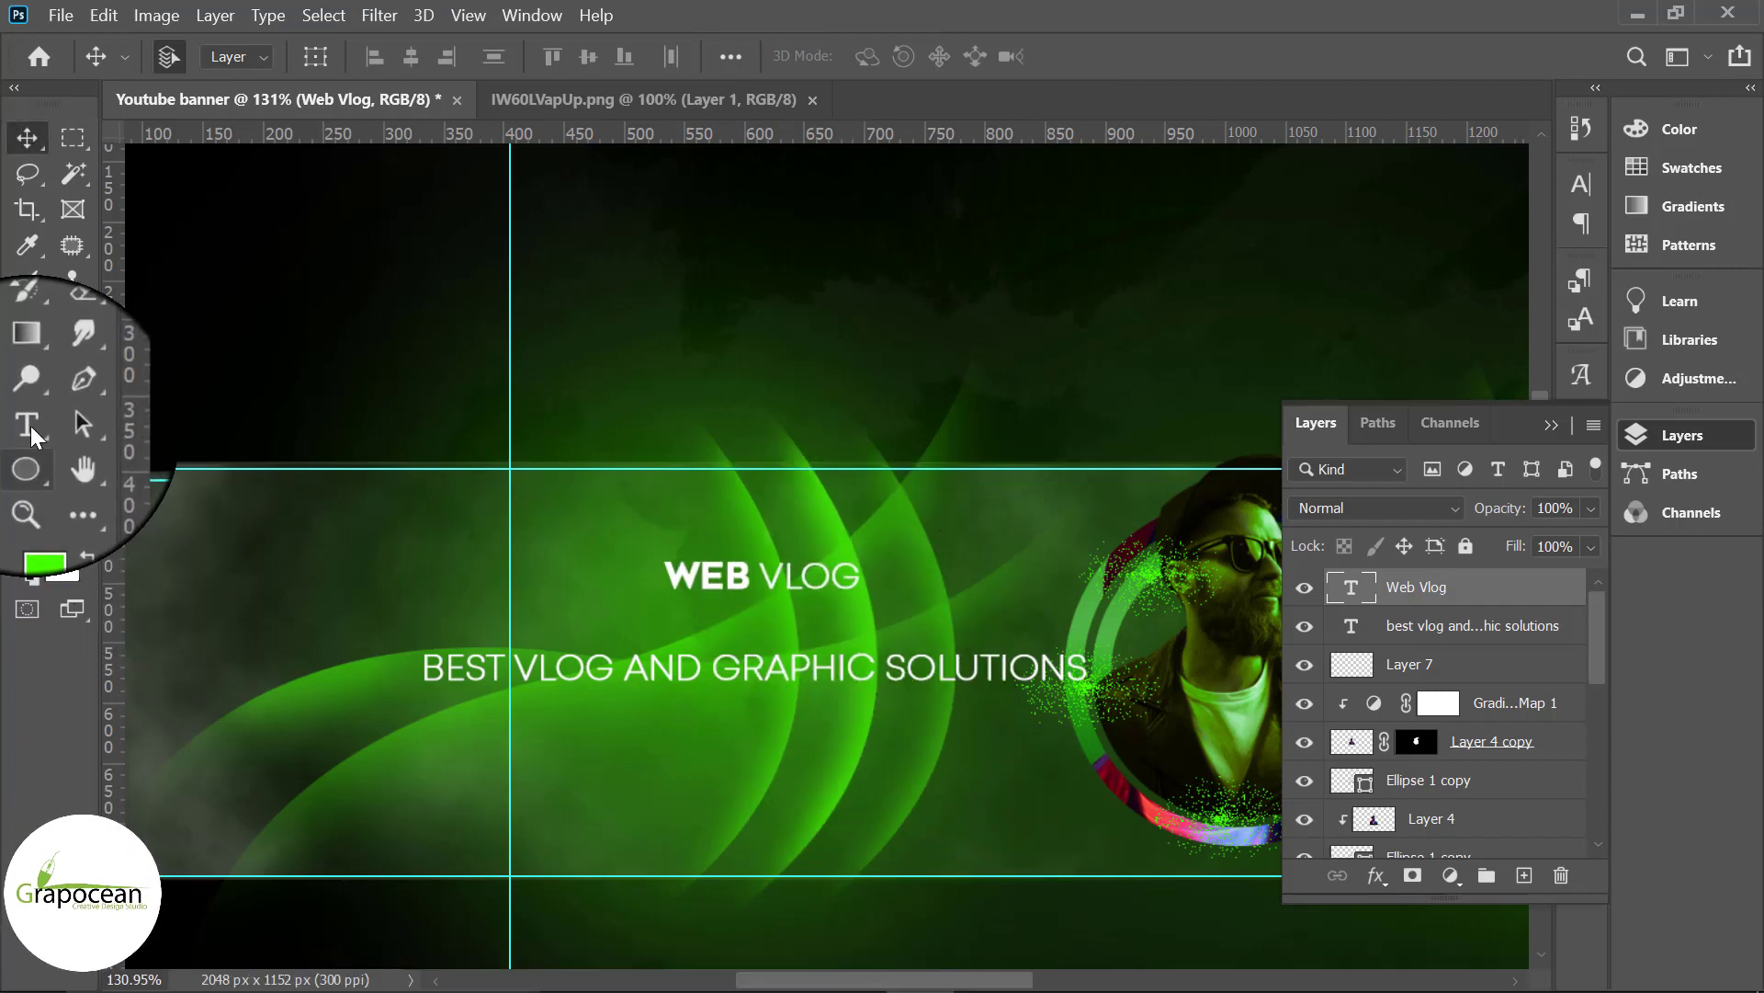
# Step: Resize the WEB VLOG title to 7.21*1.618, giving 11.67 pt
pyautogui.click(28, 425)
pyautogui.moveTo(664, 576); pyautogui.dragTo(1015, 571)
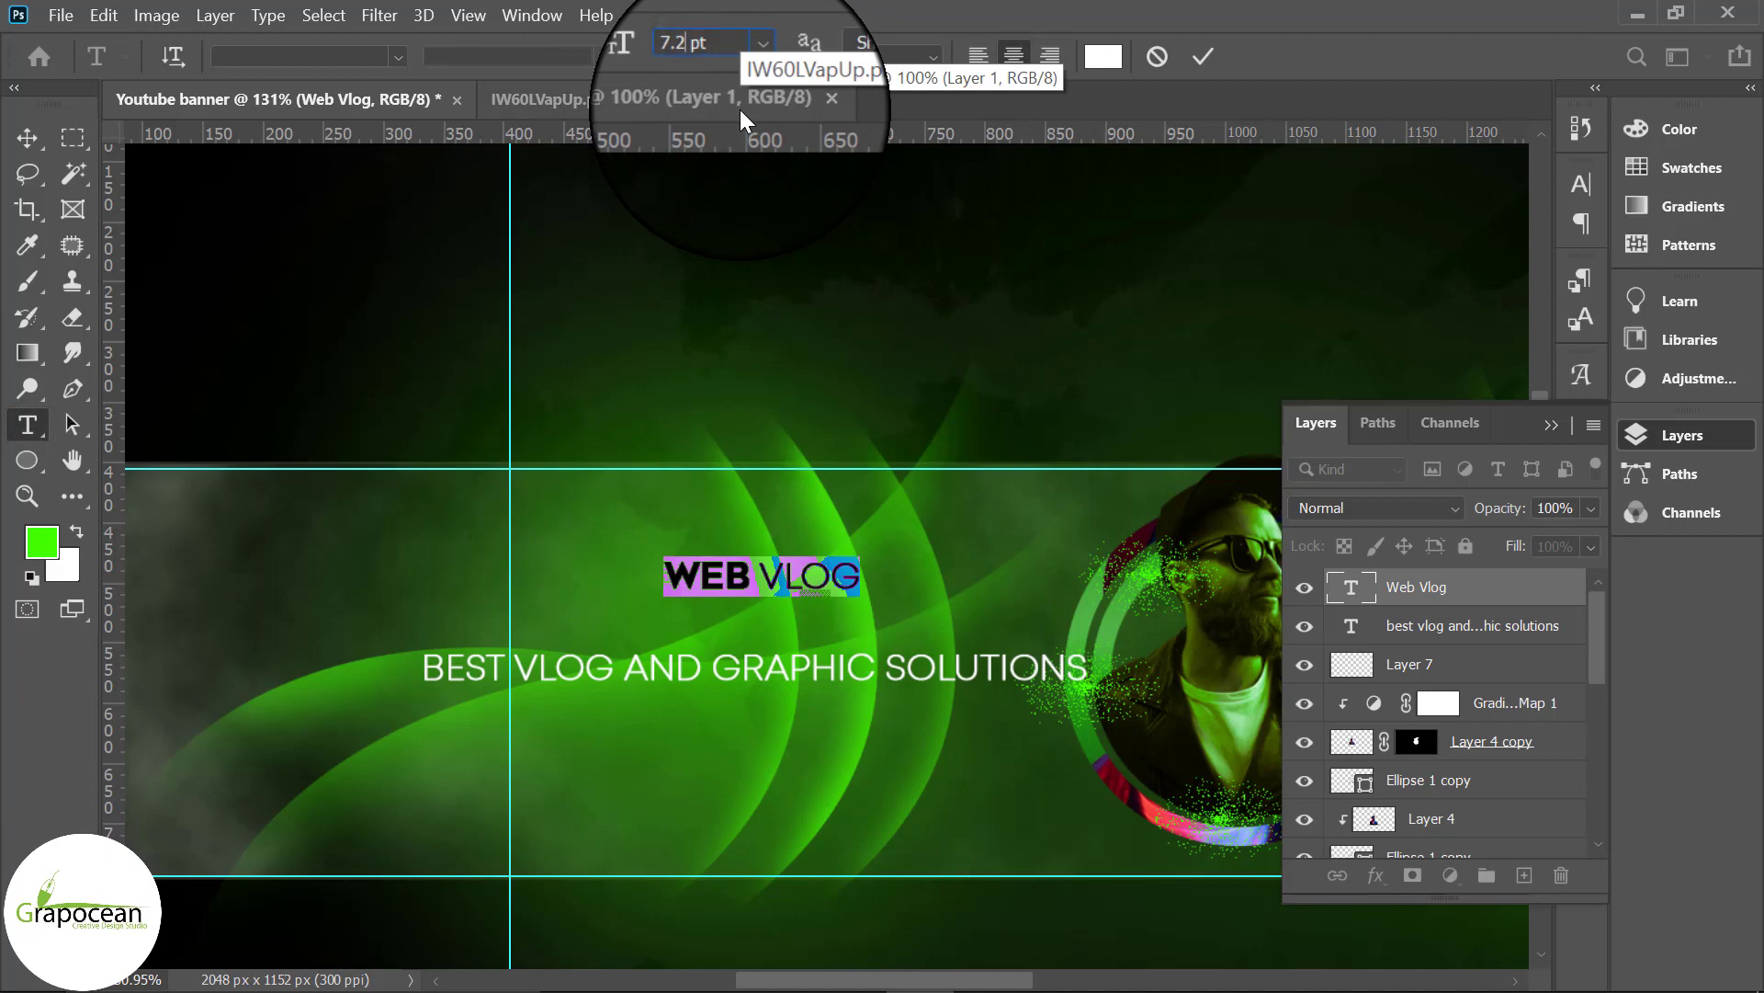
pyautogui.write('1.')
pyautogui.press('BackSpace')
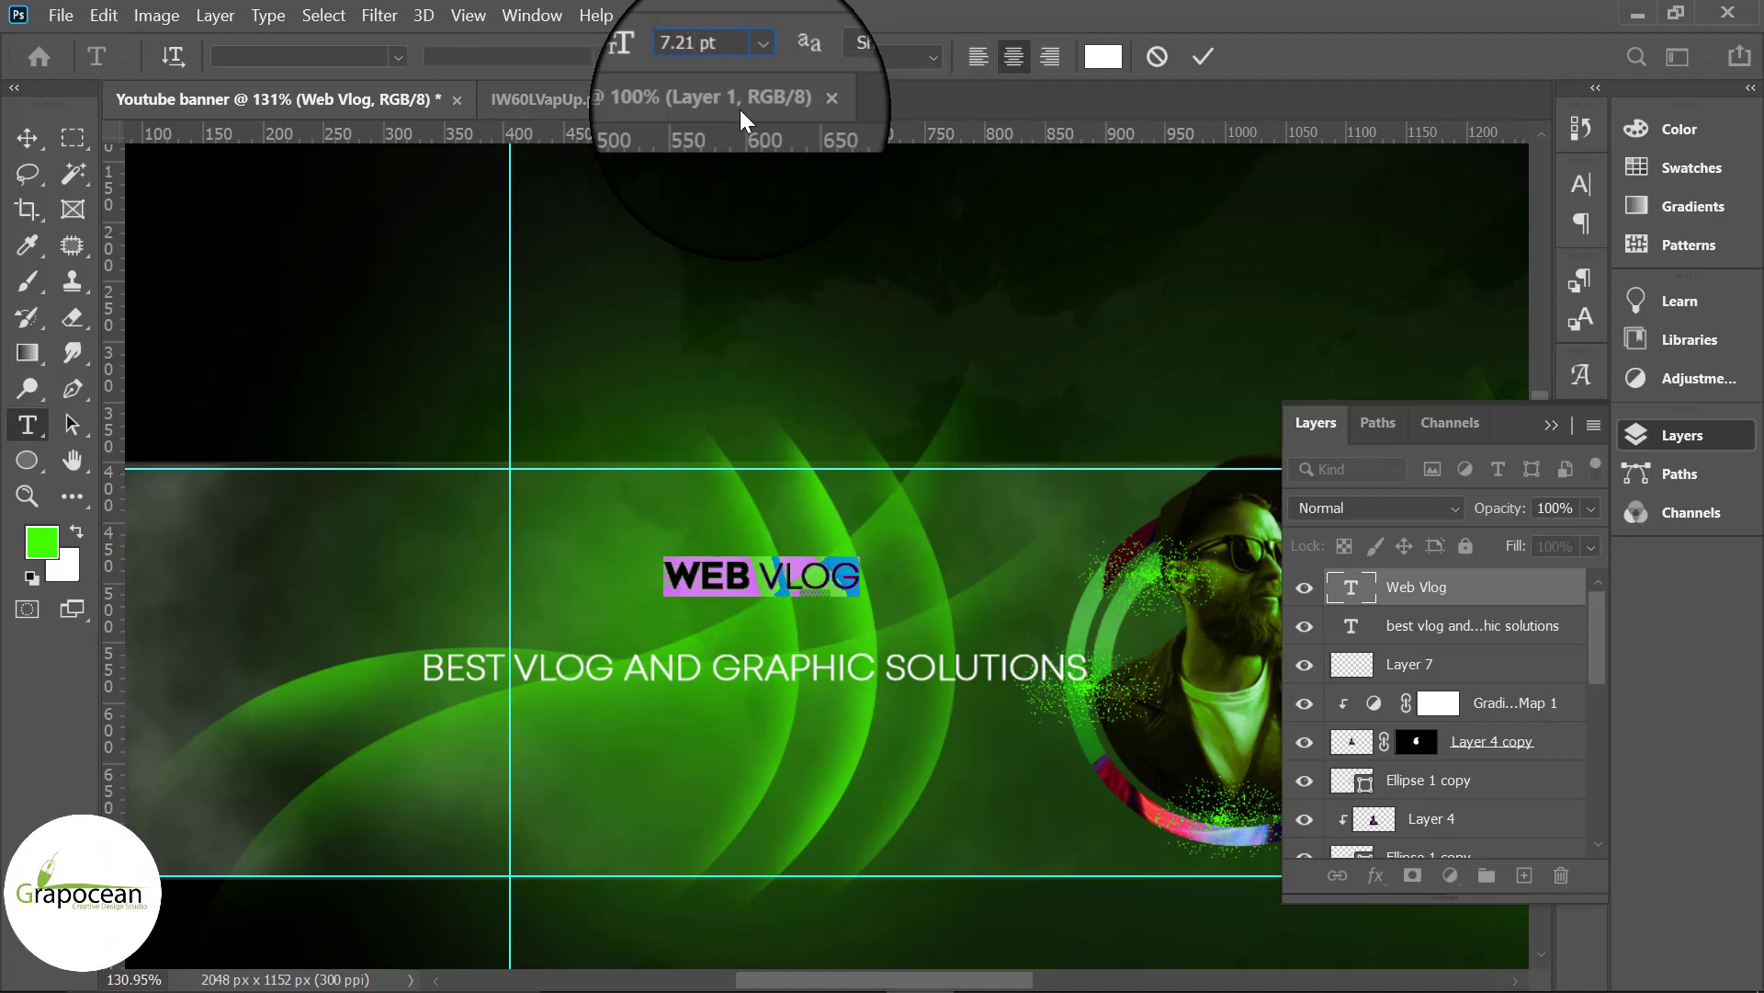
pyautogui.write('*1.6')
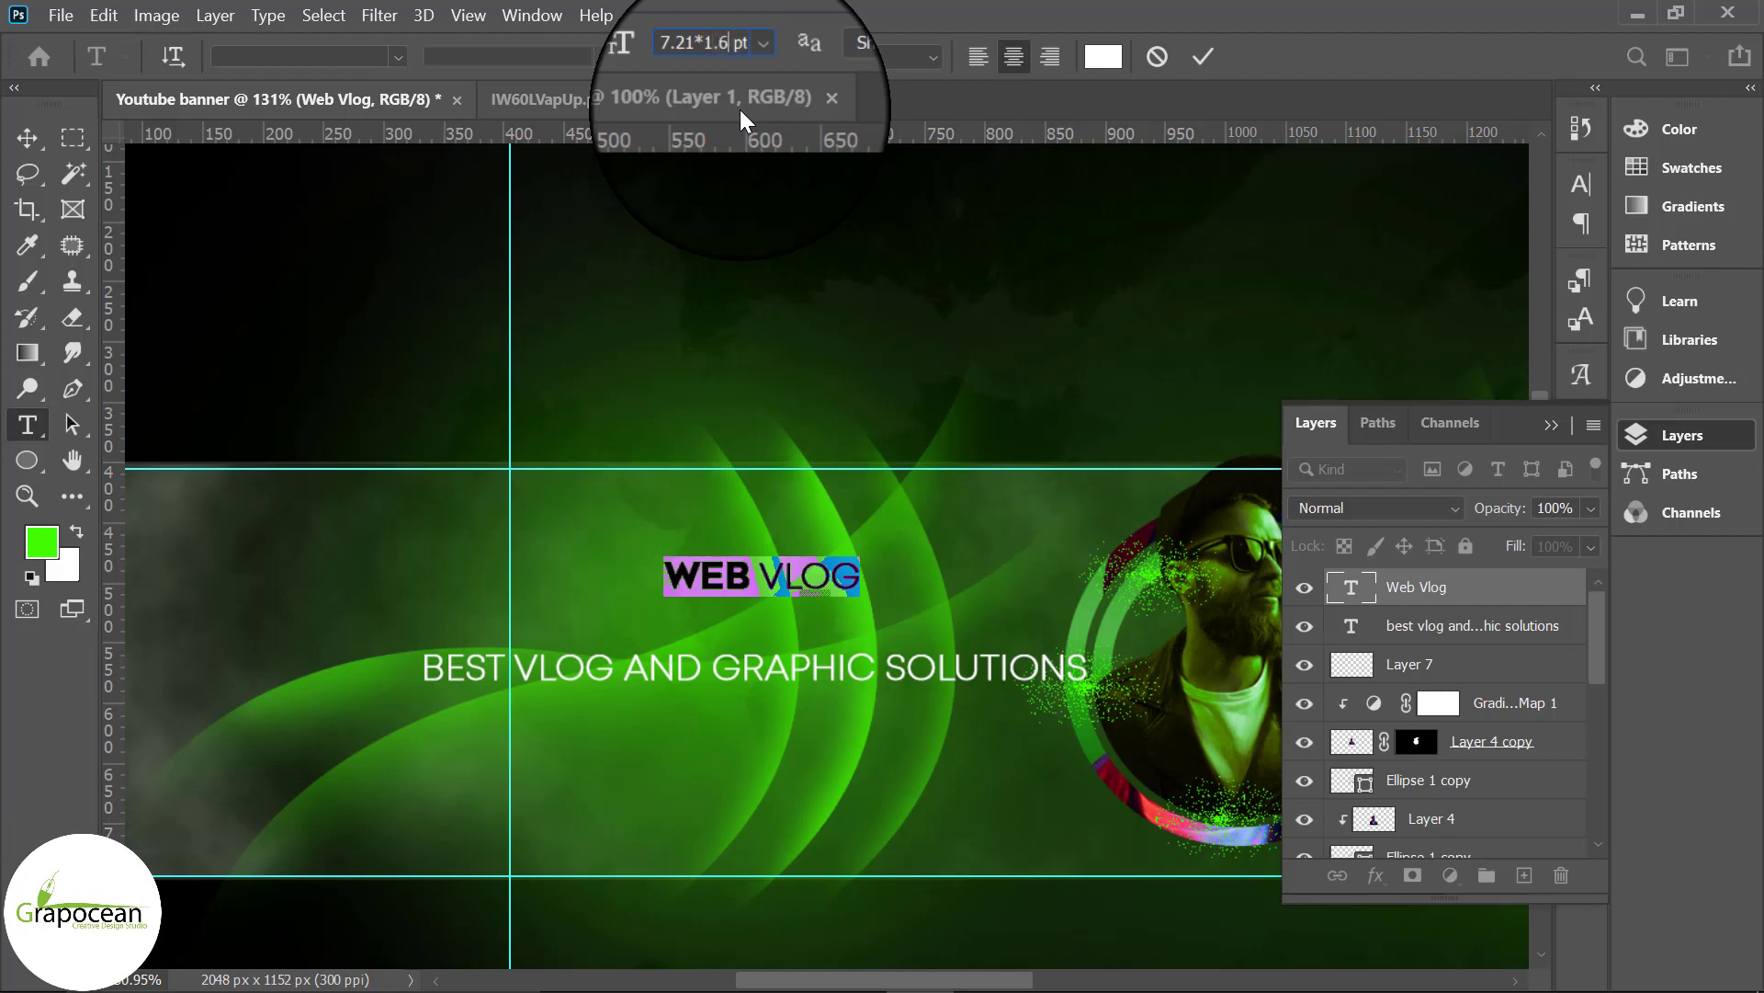
pyautogui.write('18')
pyautogui.press('Return')
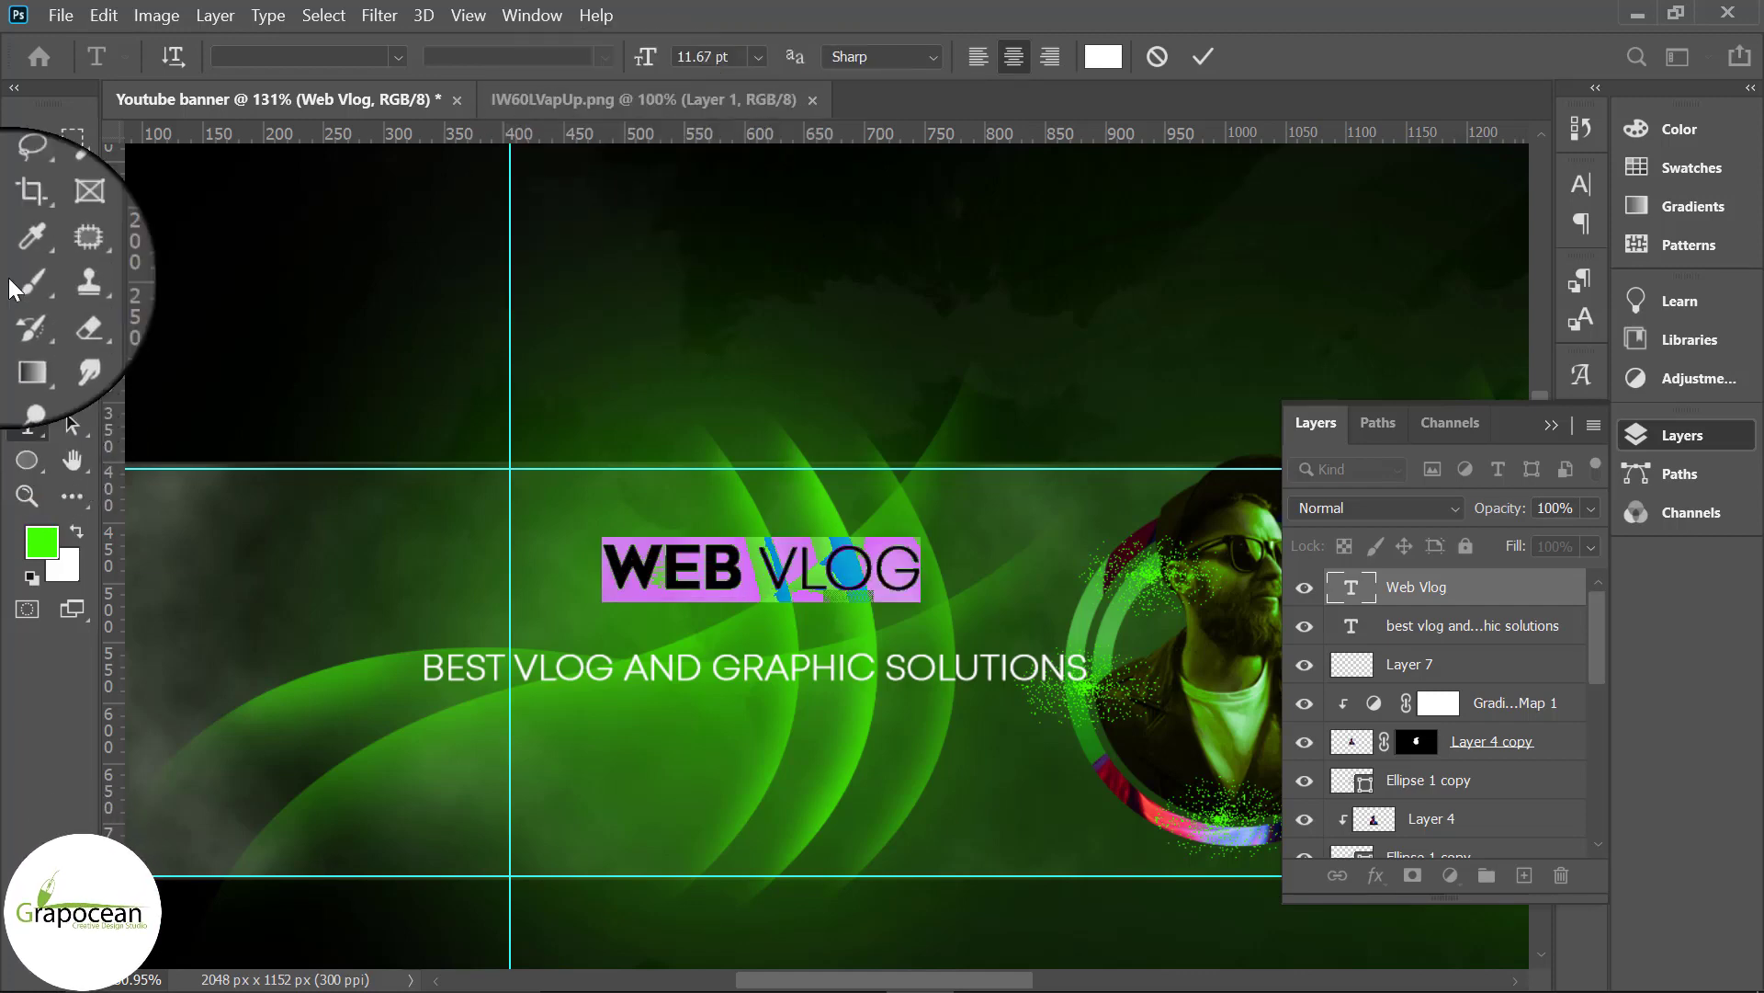
pyautogui.click(26, 137)
# Step: Move the tagline up under WEB VLOG and enlarge the title to 13.25 pt
pyautogui.moveTo(829, 676); pyautogui.dragTo(841, 627)
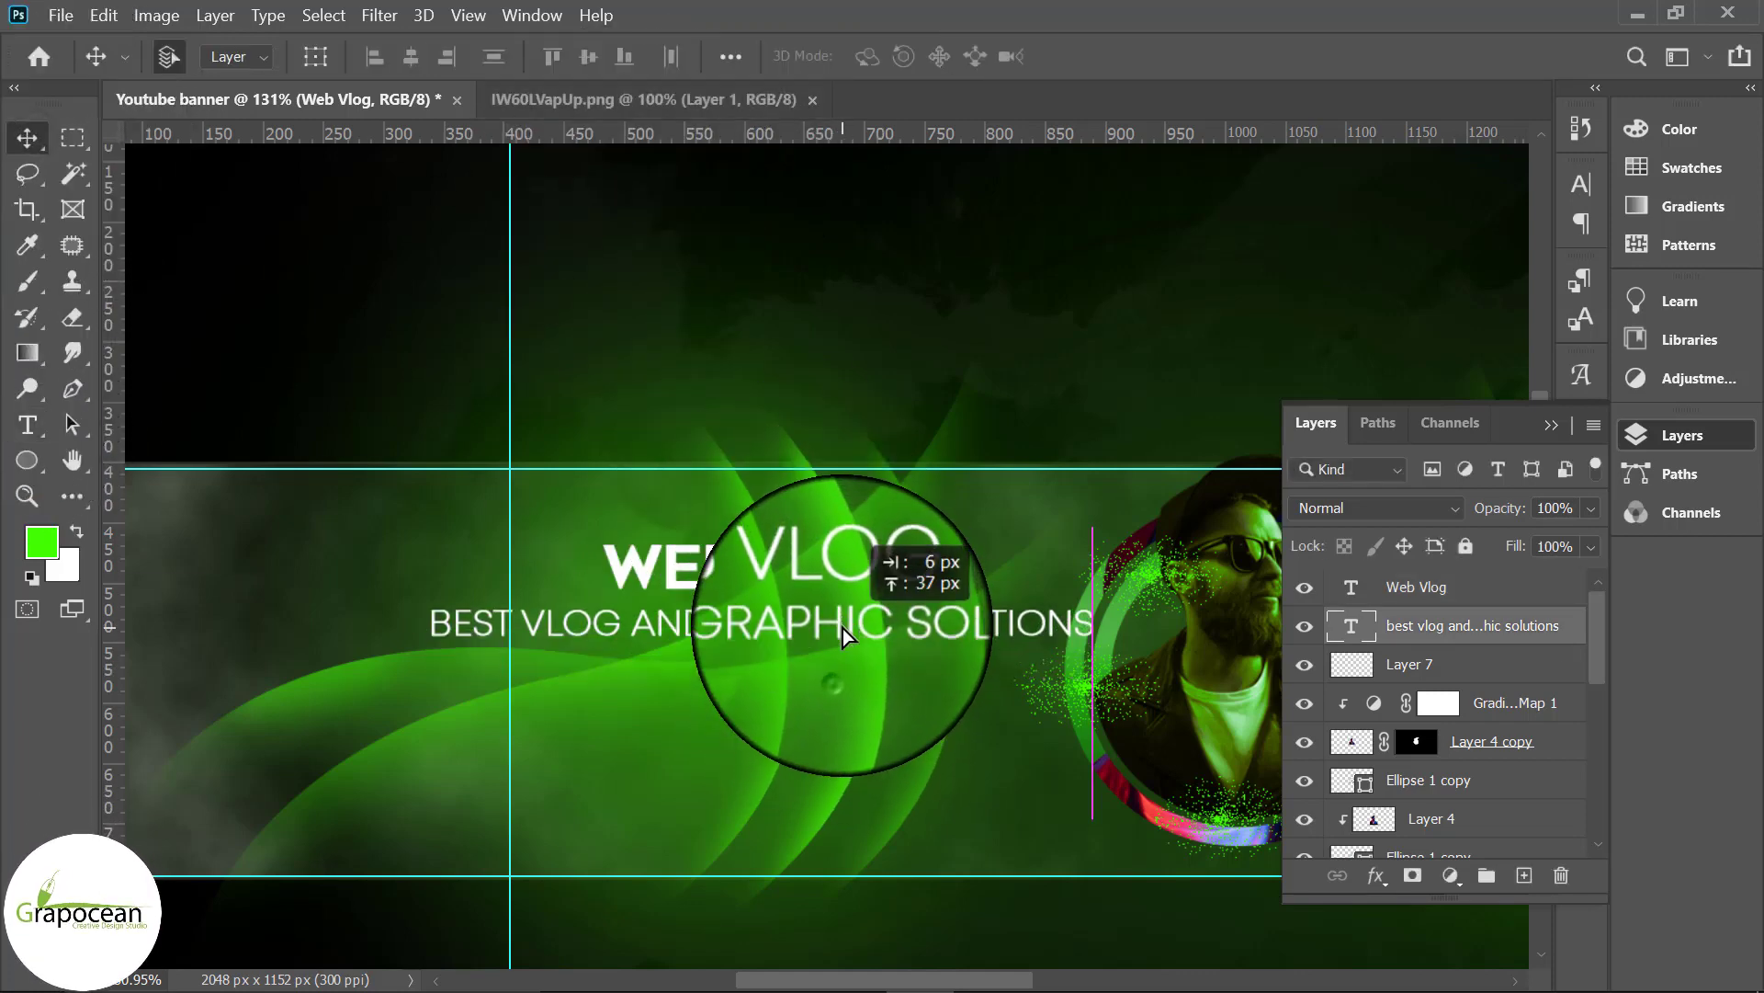
pyautogui.click(1416, 586)
pyautogui.press('t')
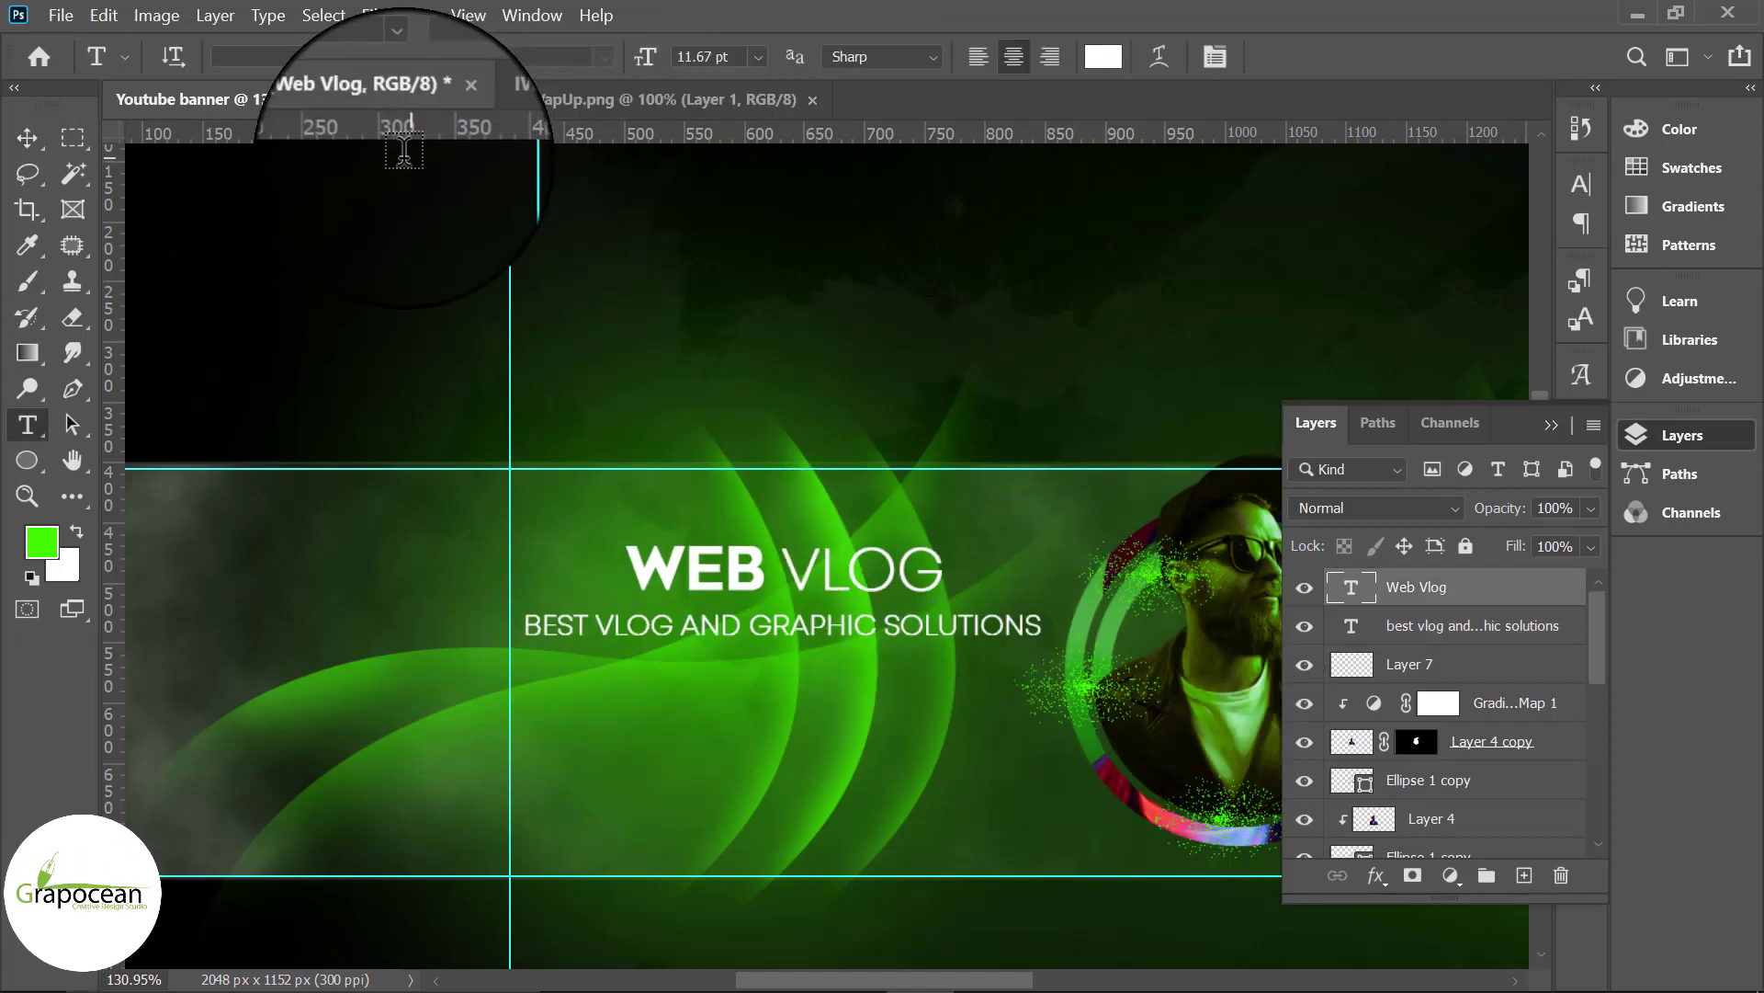
pyautogui.tripleClick(636, 549)
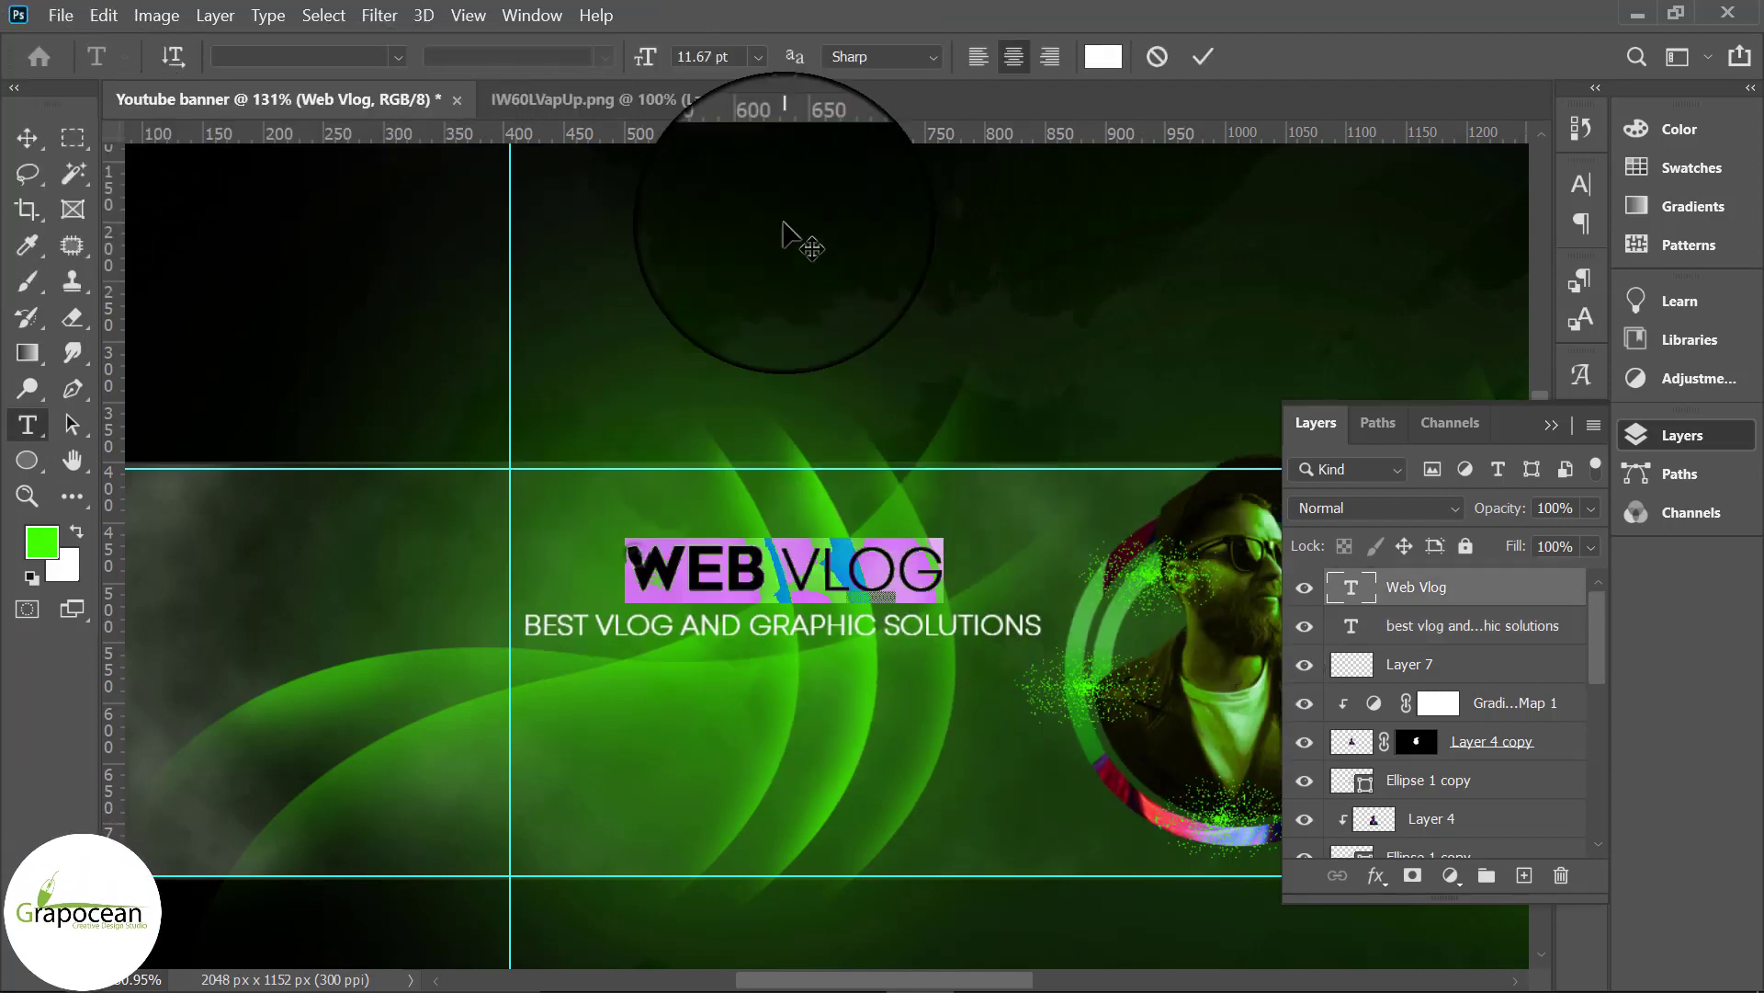
pyautogui.click(710, 56)
pyautogui.write('11')
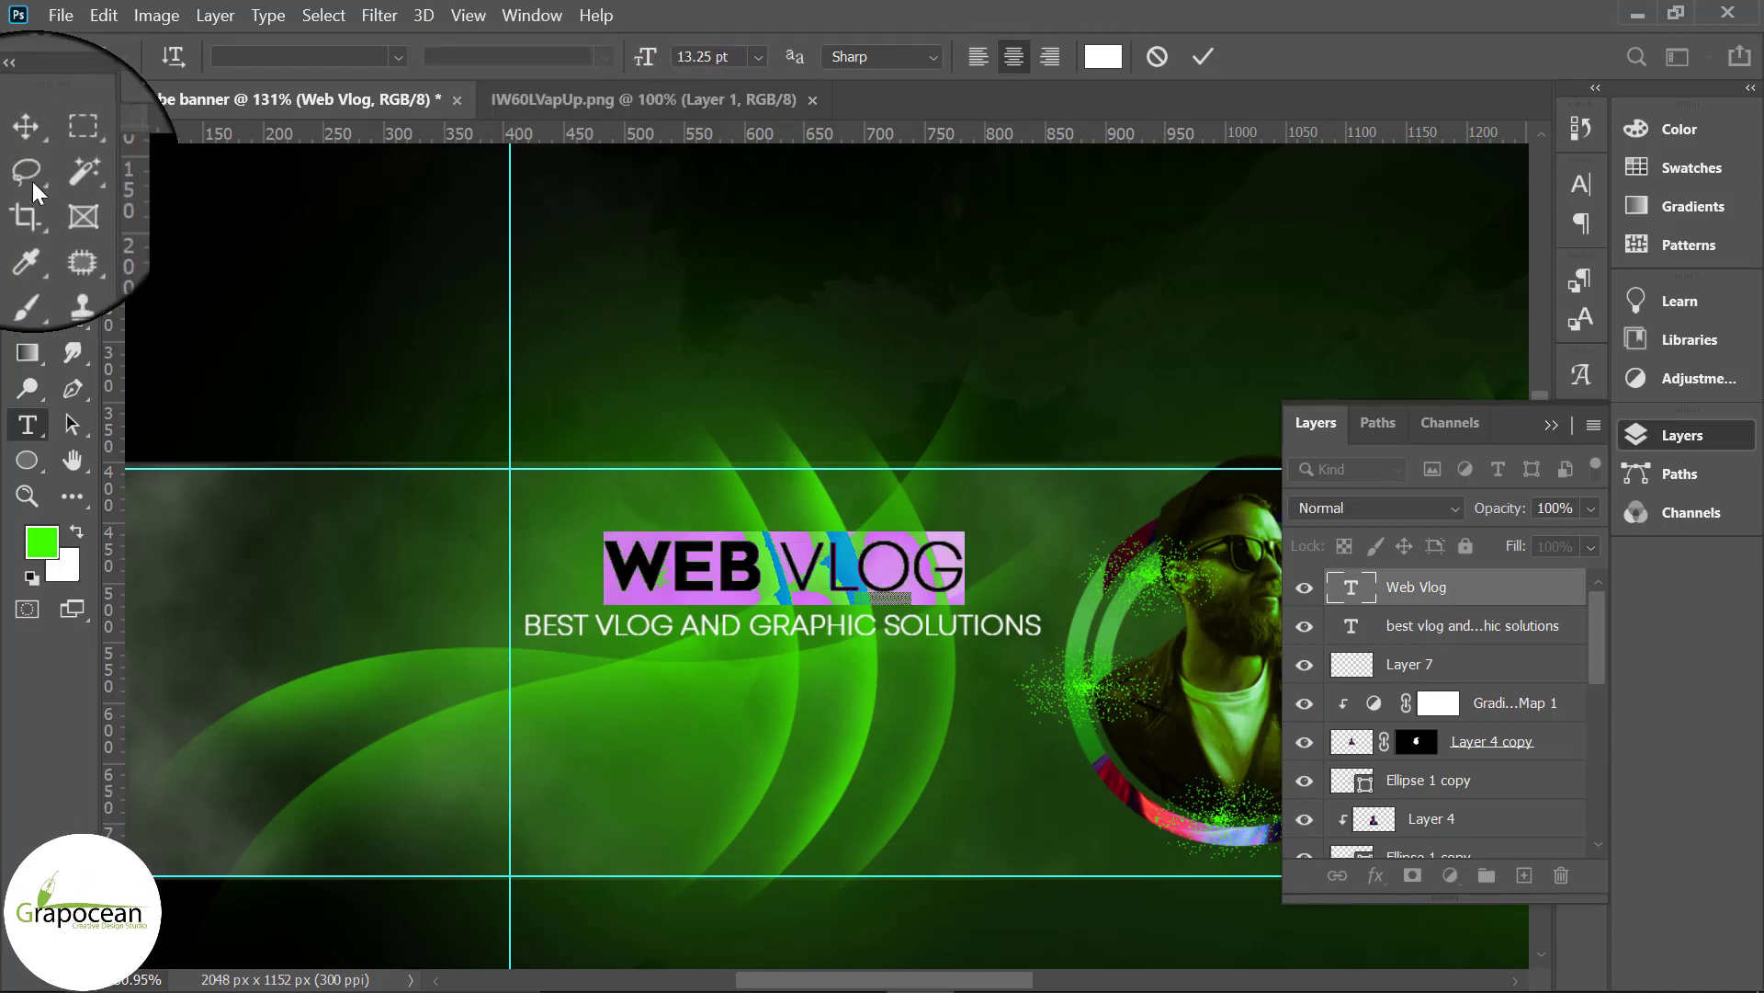
pyautogui.click(27, 137)
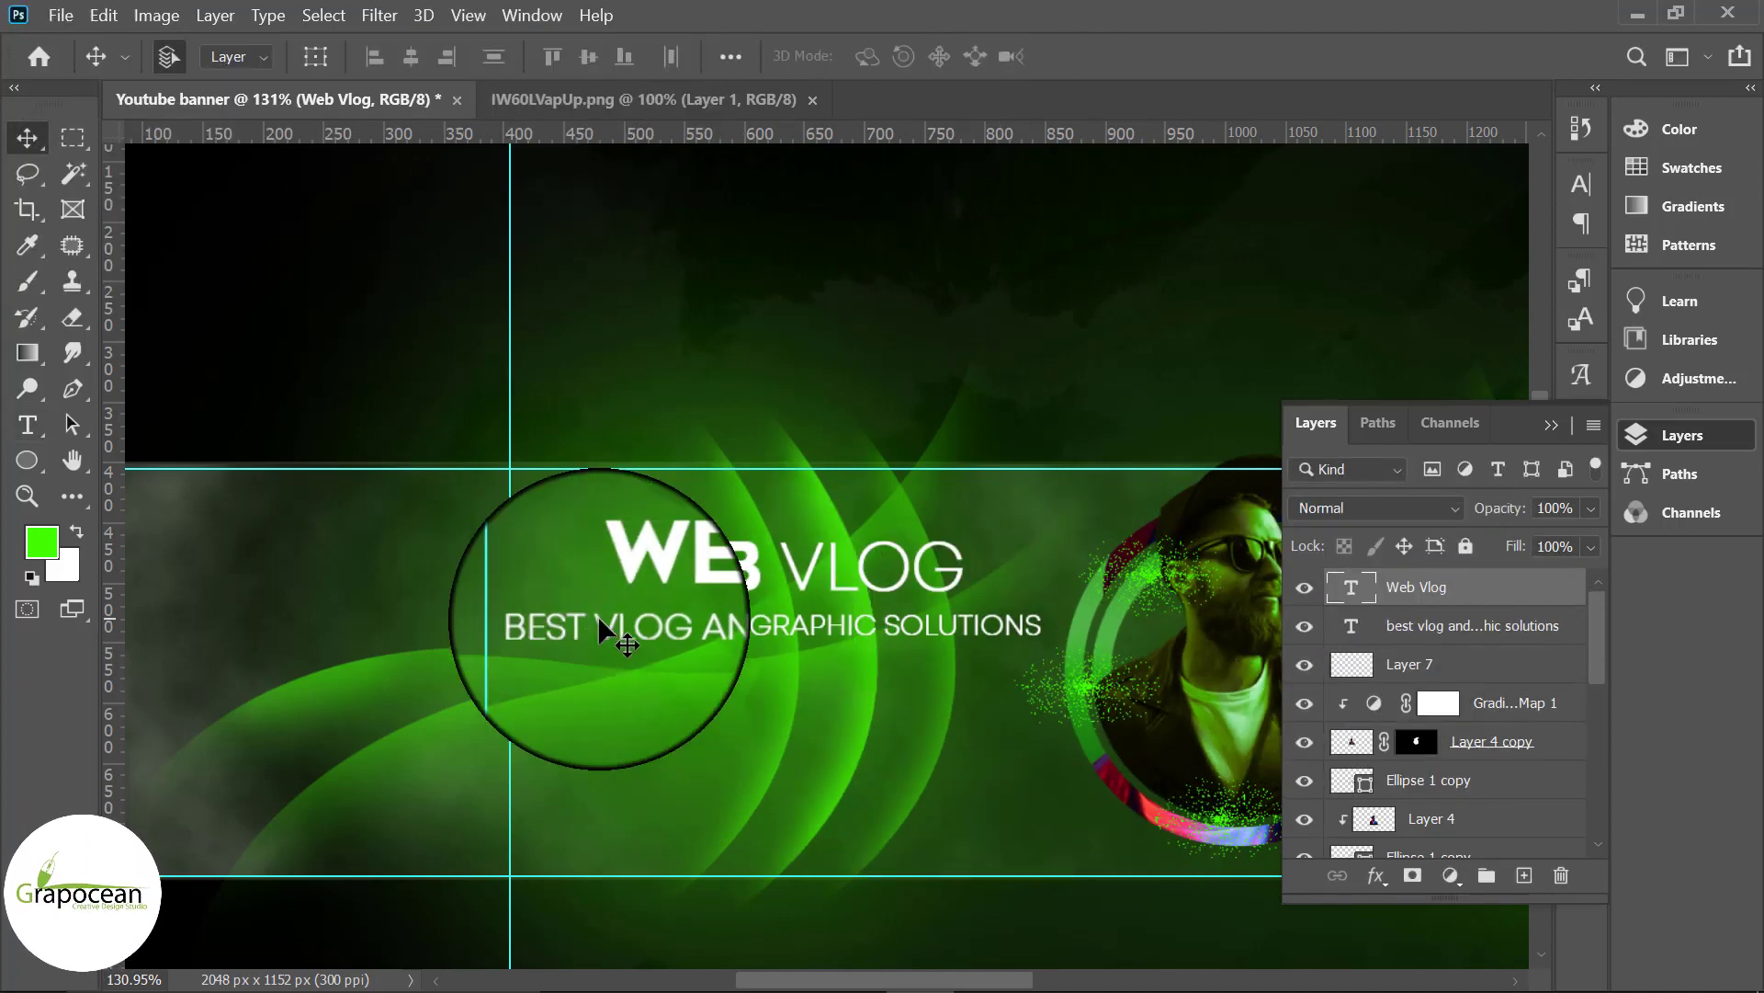
# Step: Colour the word WEB bright green #42ff00, then reselect the tagline layer
pyautogui.click(27, 425)
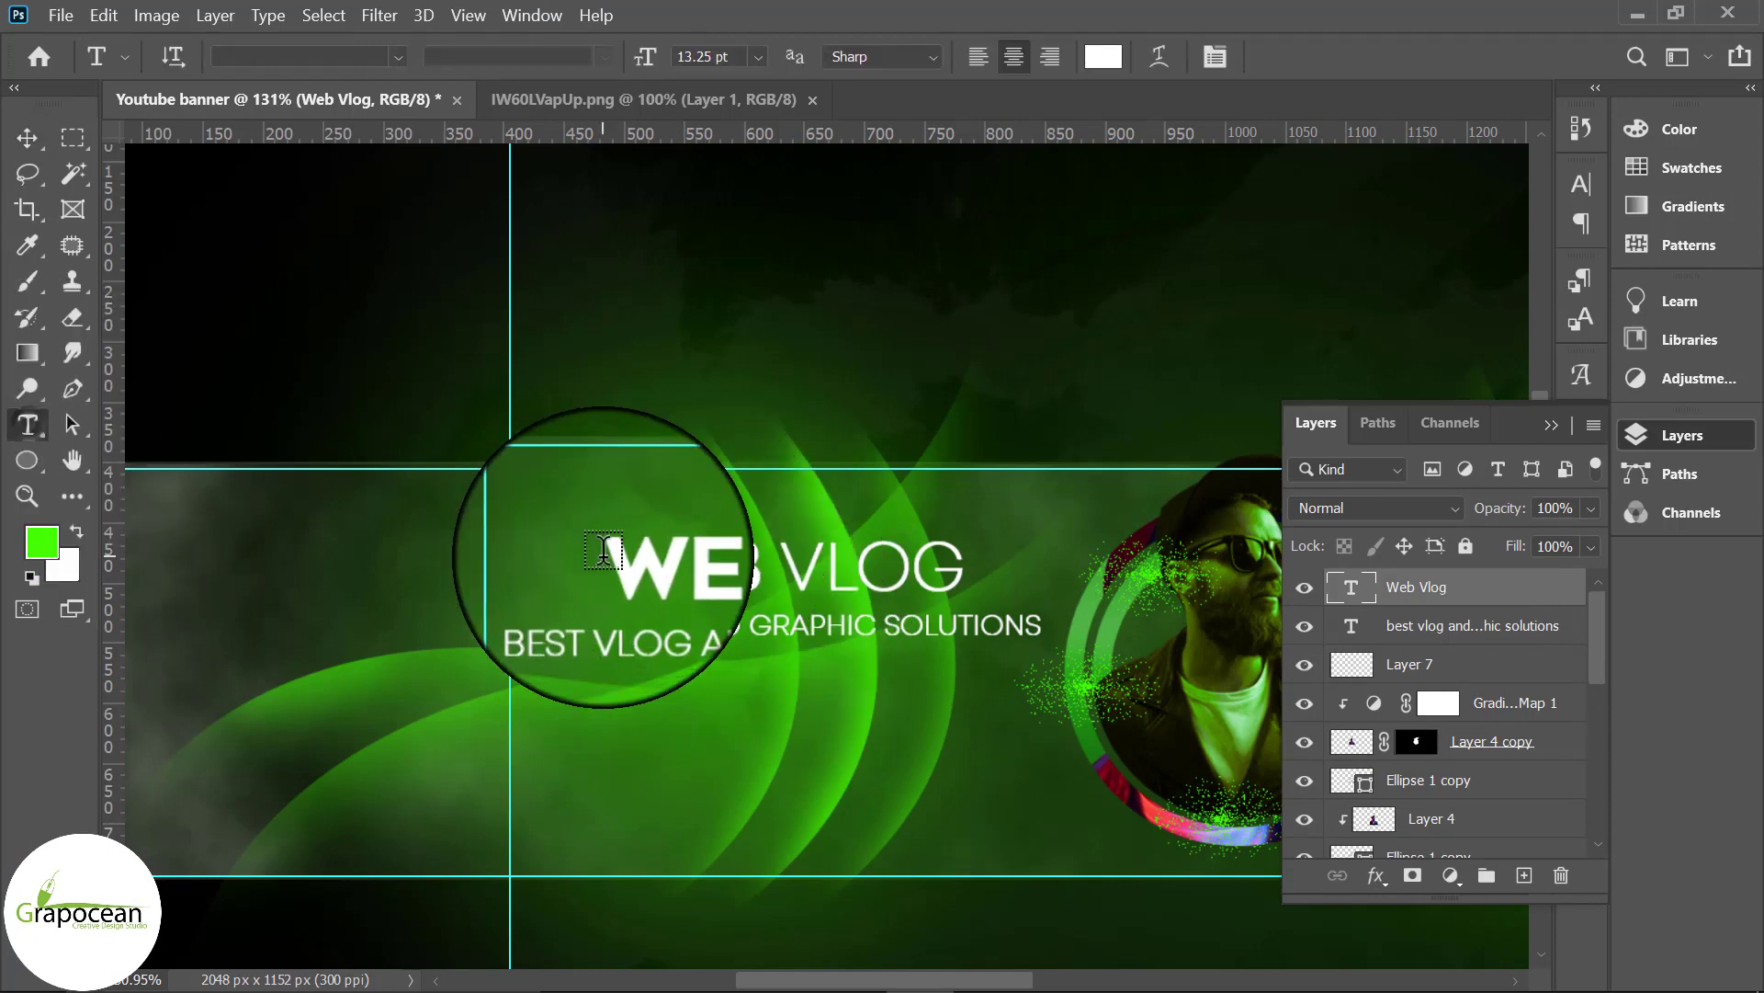
pyautogui.tripleClick(689, 566)
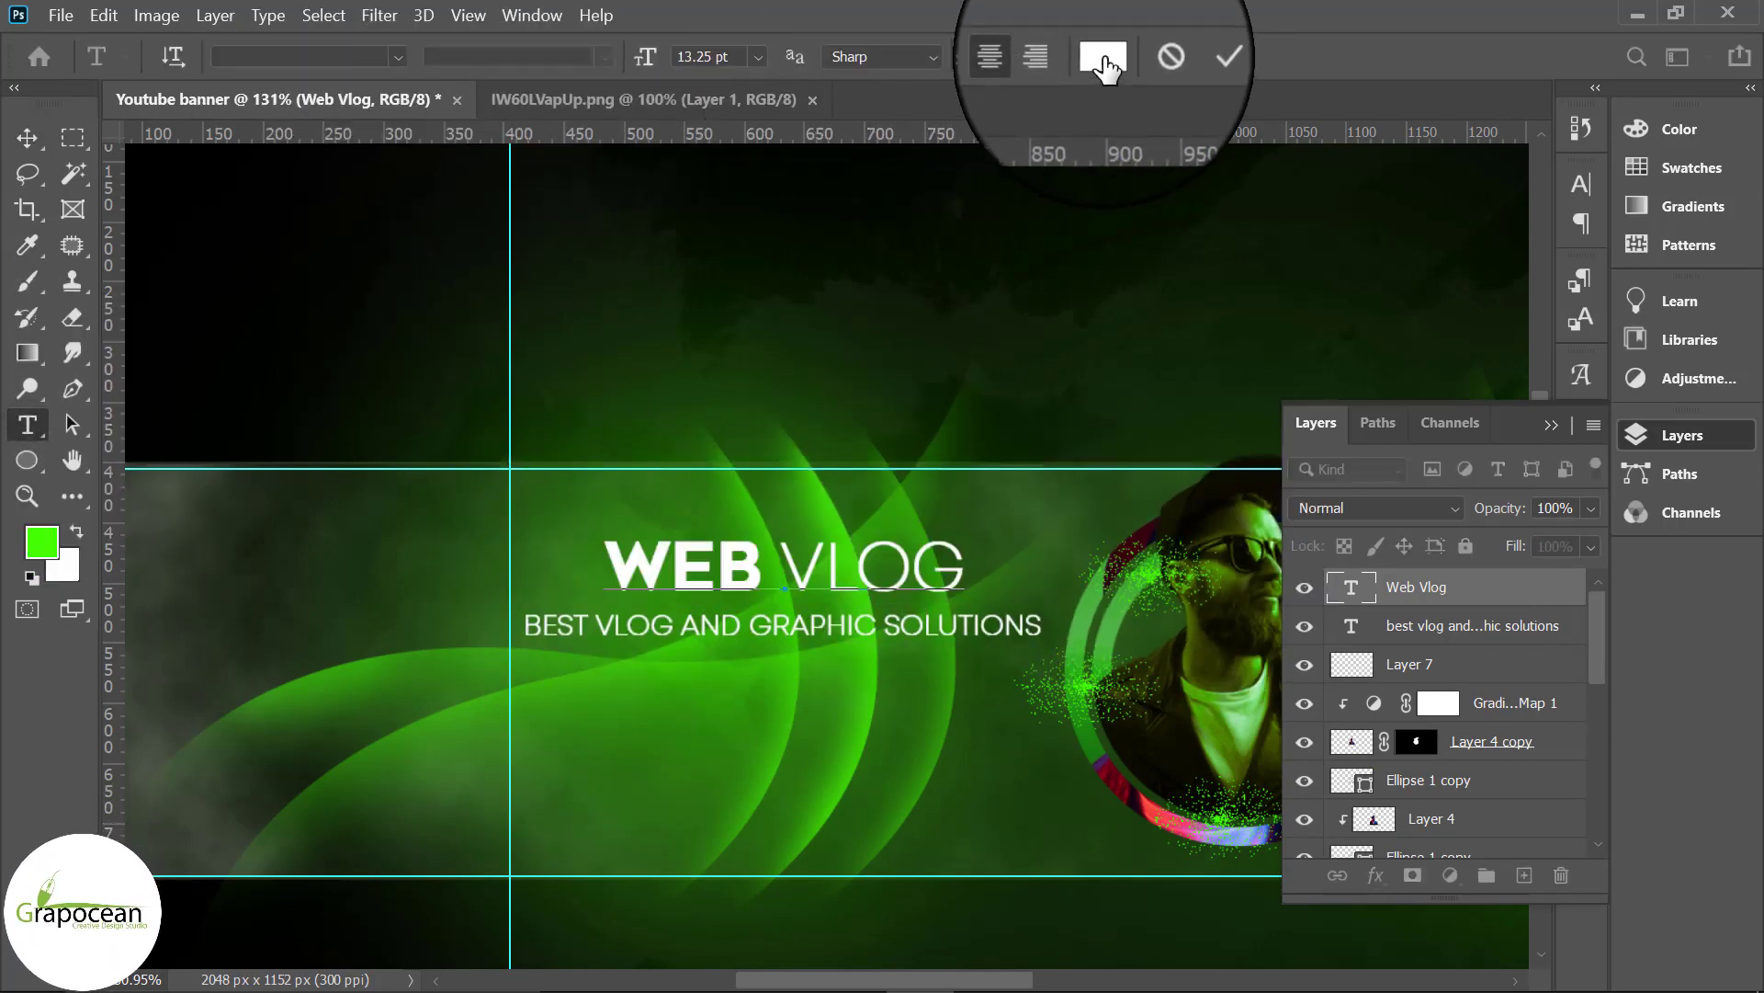
pyautogui.click(1103, 56)
pyautogui.click(41, 541)
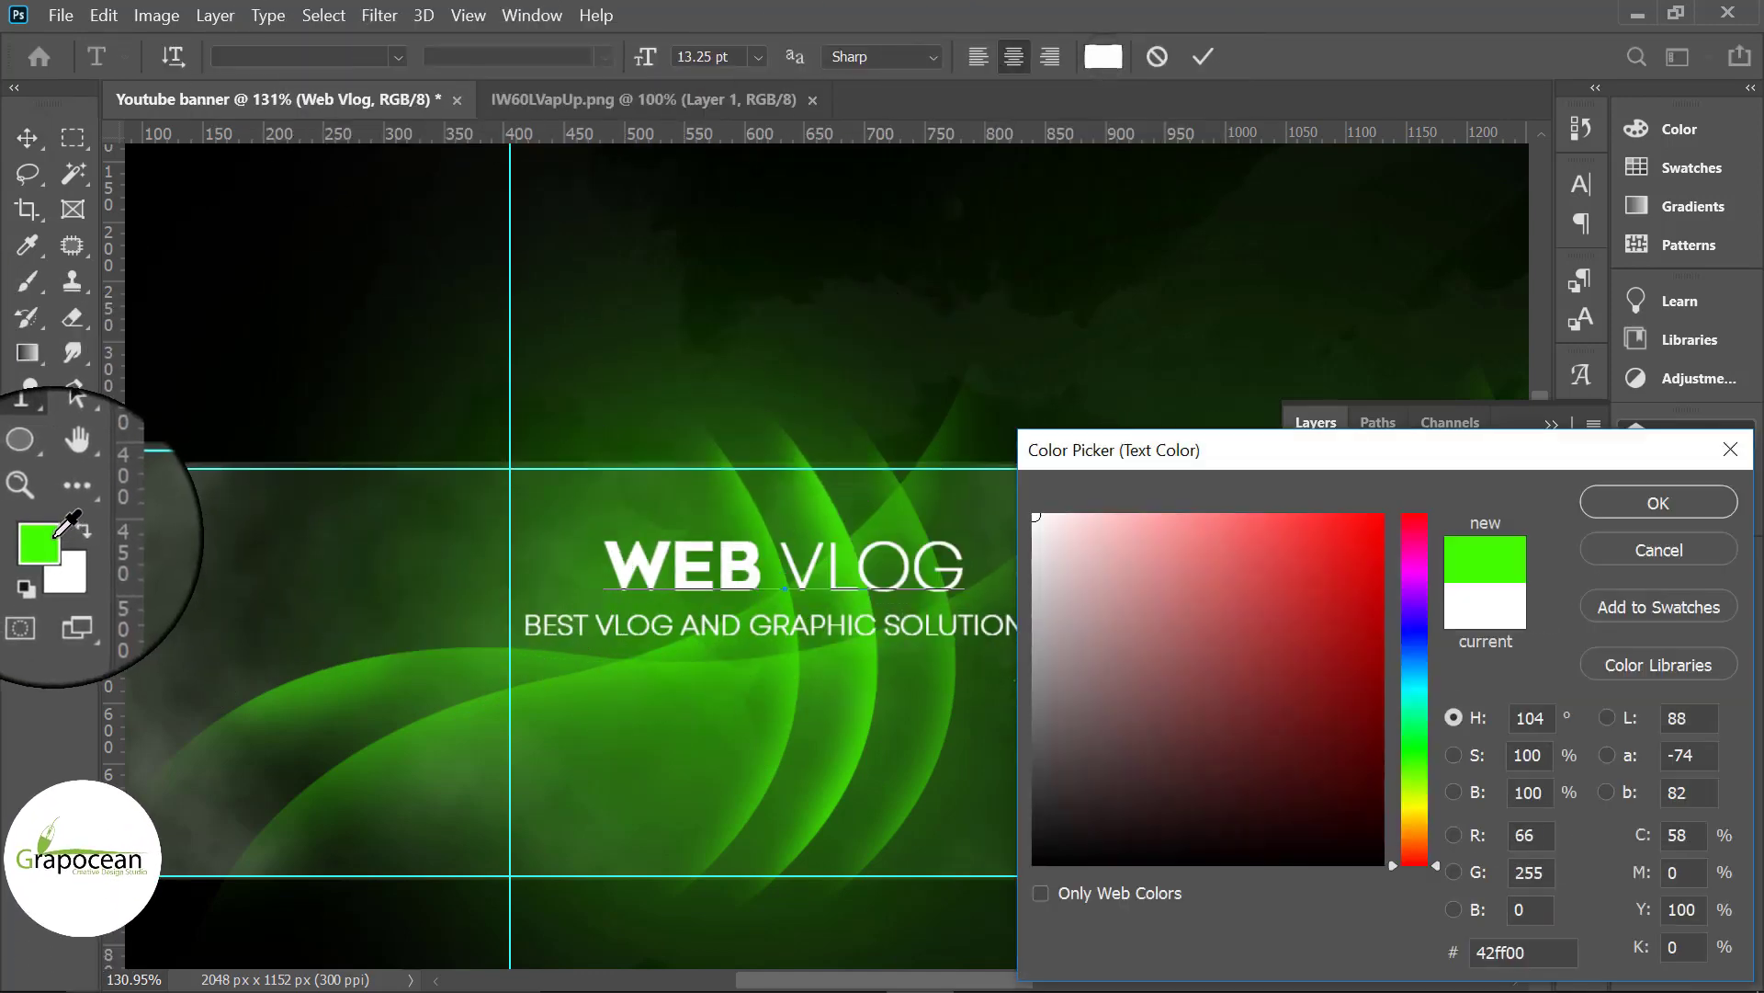
pyautogui.click(1658, 503)
pyautogui.click(27, 137)
pyautogui.click(1470, 625)
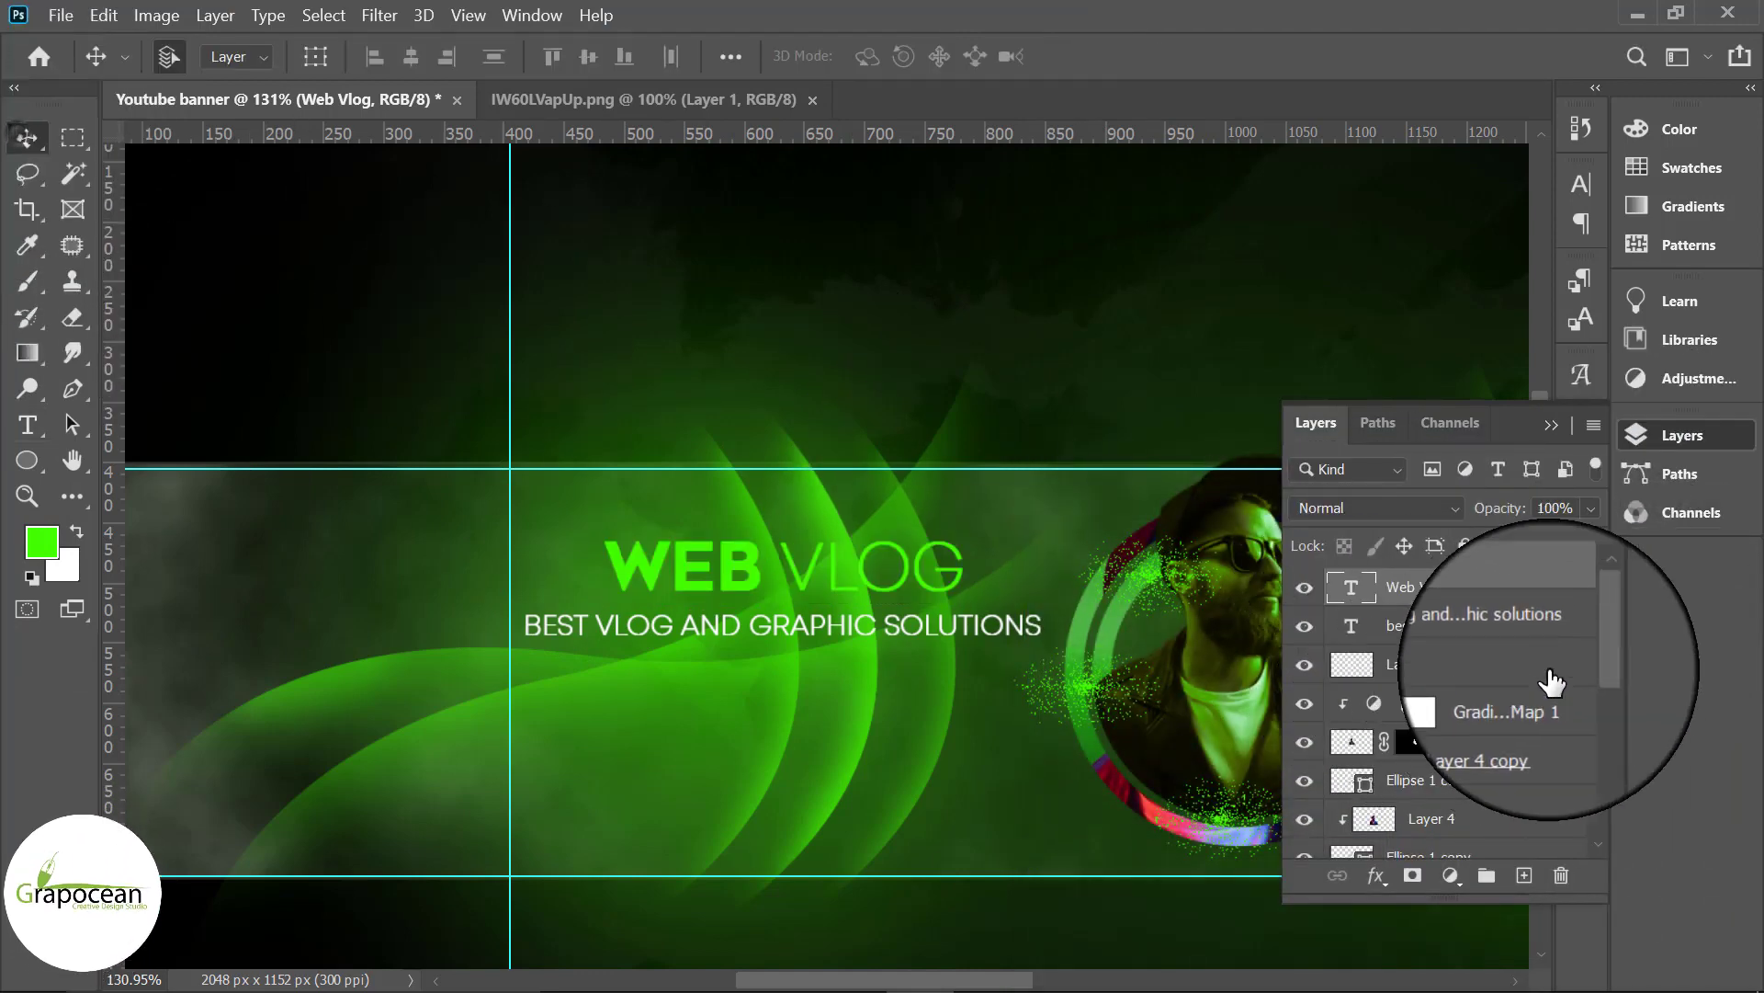
pyautogui.hotkey('ctrl', '0')
pyautogui.rightClick(29, 455)
# Step: Draw a box over WEB VLOG with a dark green fill and bright green outline
pyautogui.click(174, 457)
pyautogui.scroll(3, 443, 477)
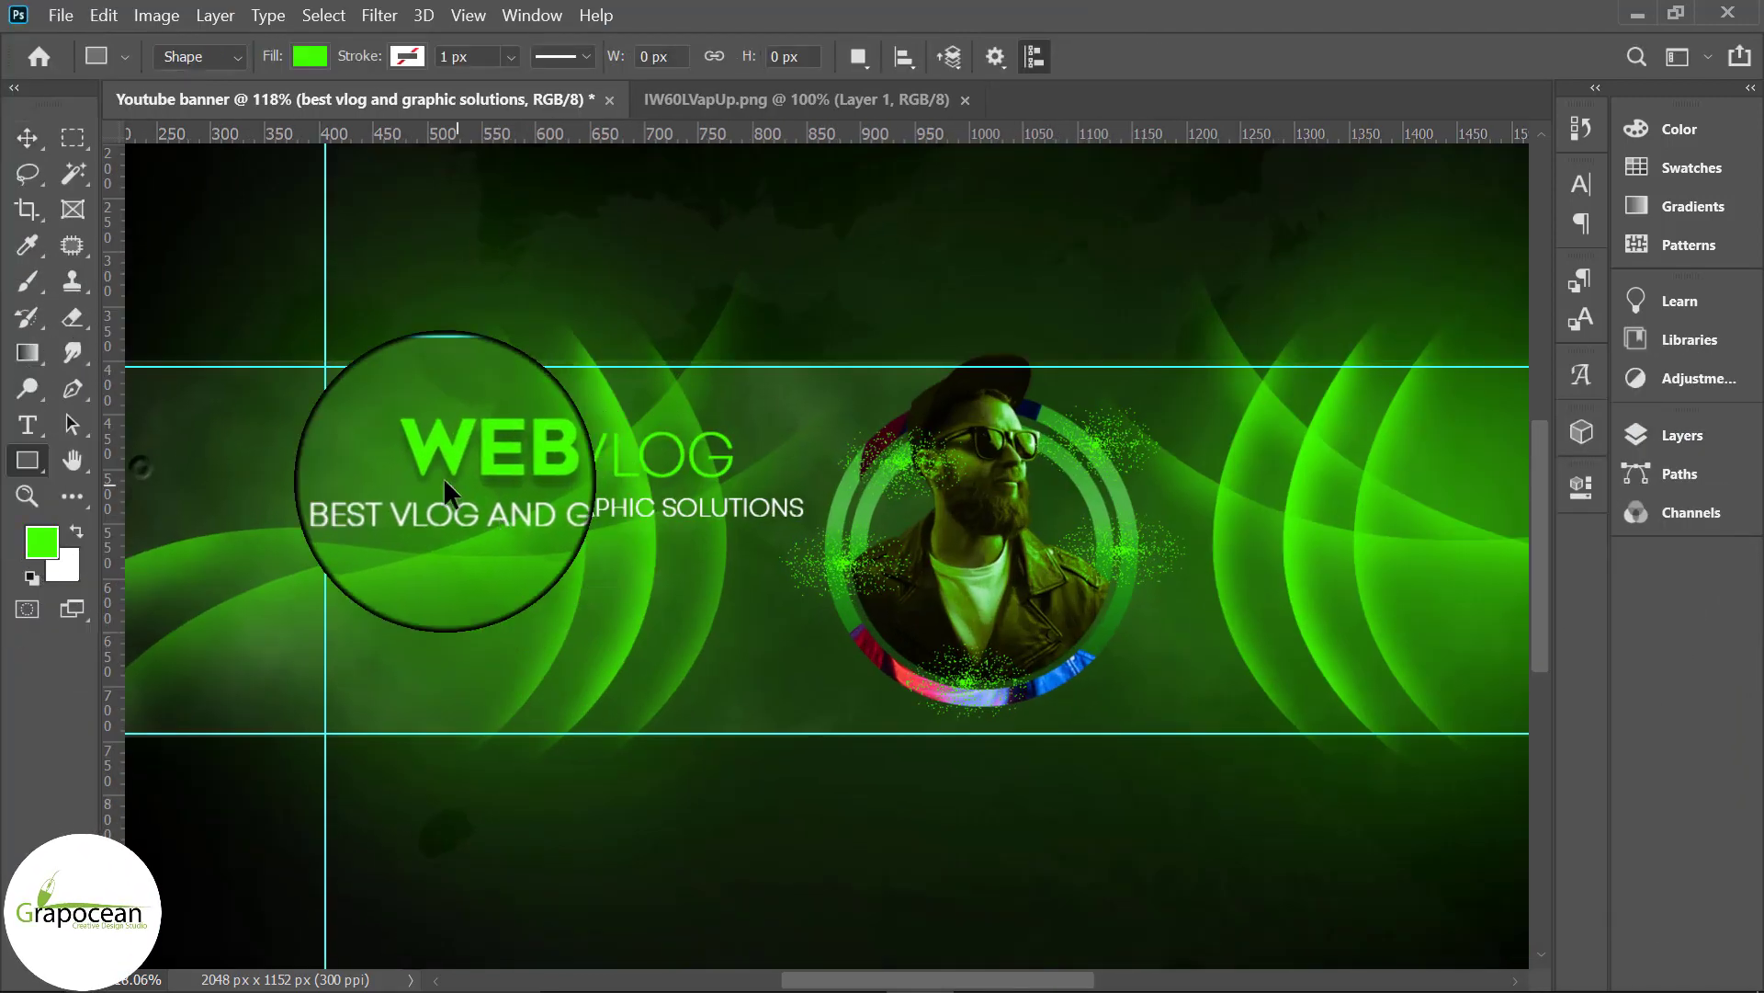
pyautogui.moveTo(386, 422)
pyautogui.mouseDown()
pyautogui.moveTo(685, 494)
pyautogui.moveTo(749, 489)
pyautogui.mouseUp()
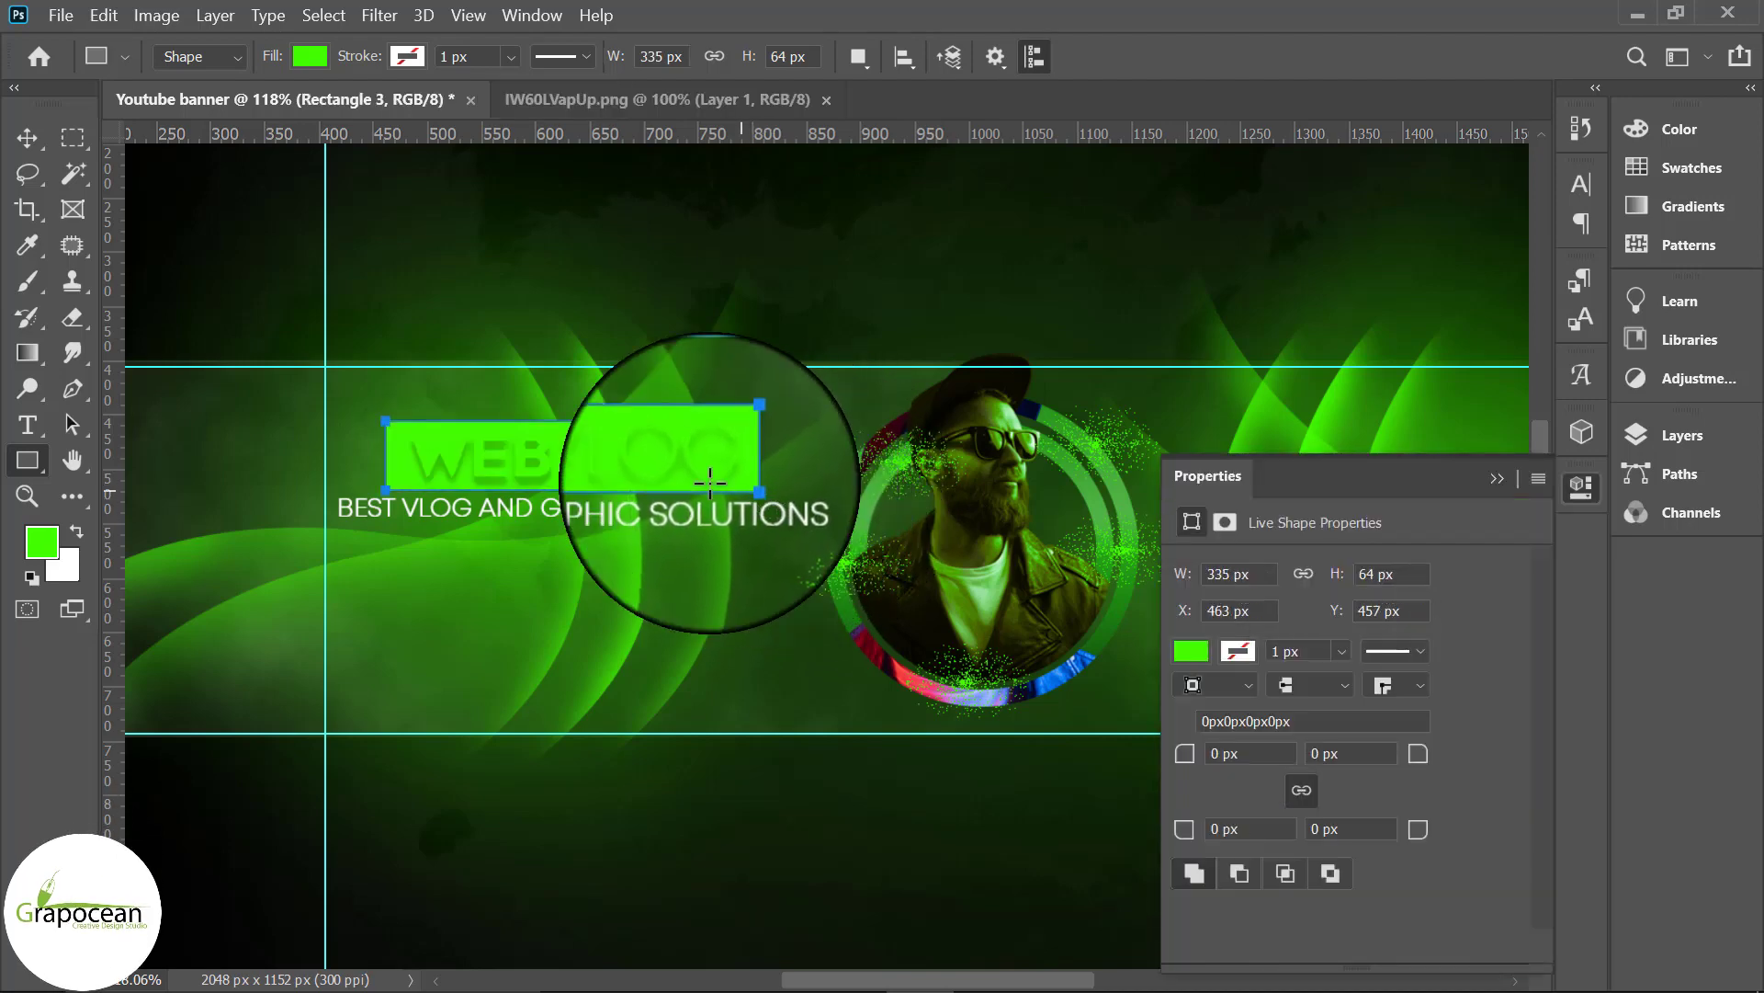
pyautogui.click(304, 63)
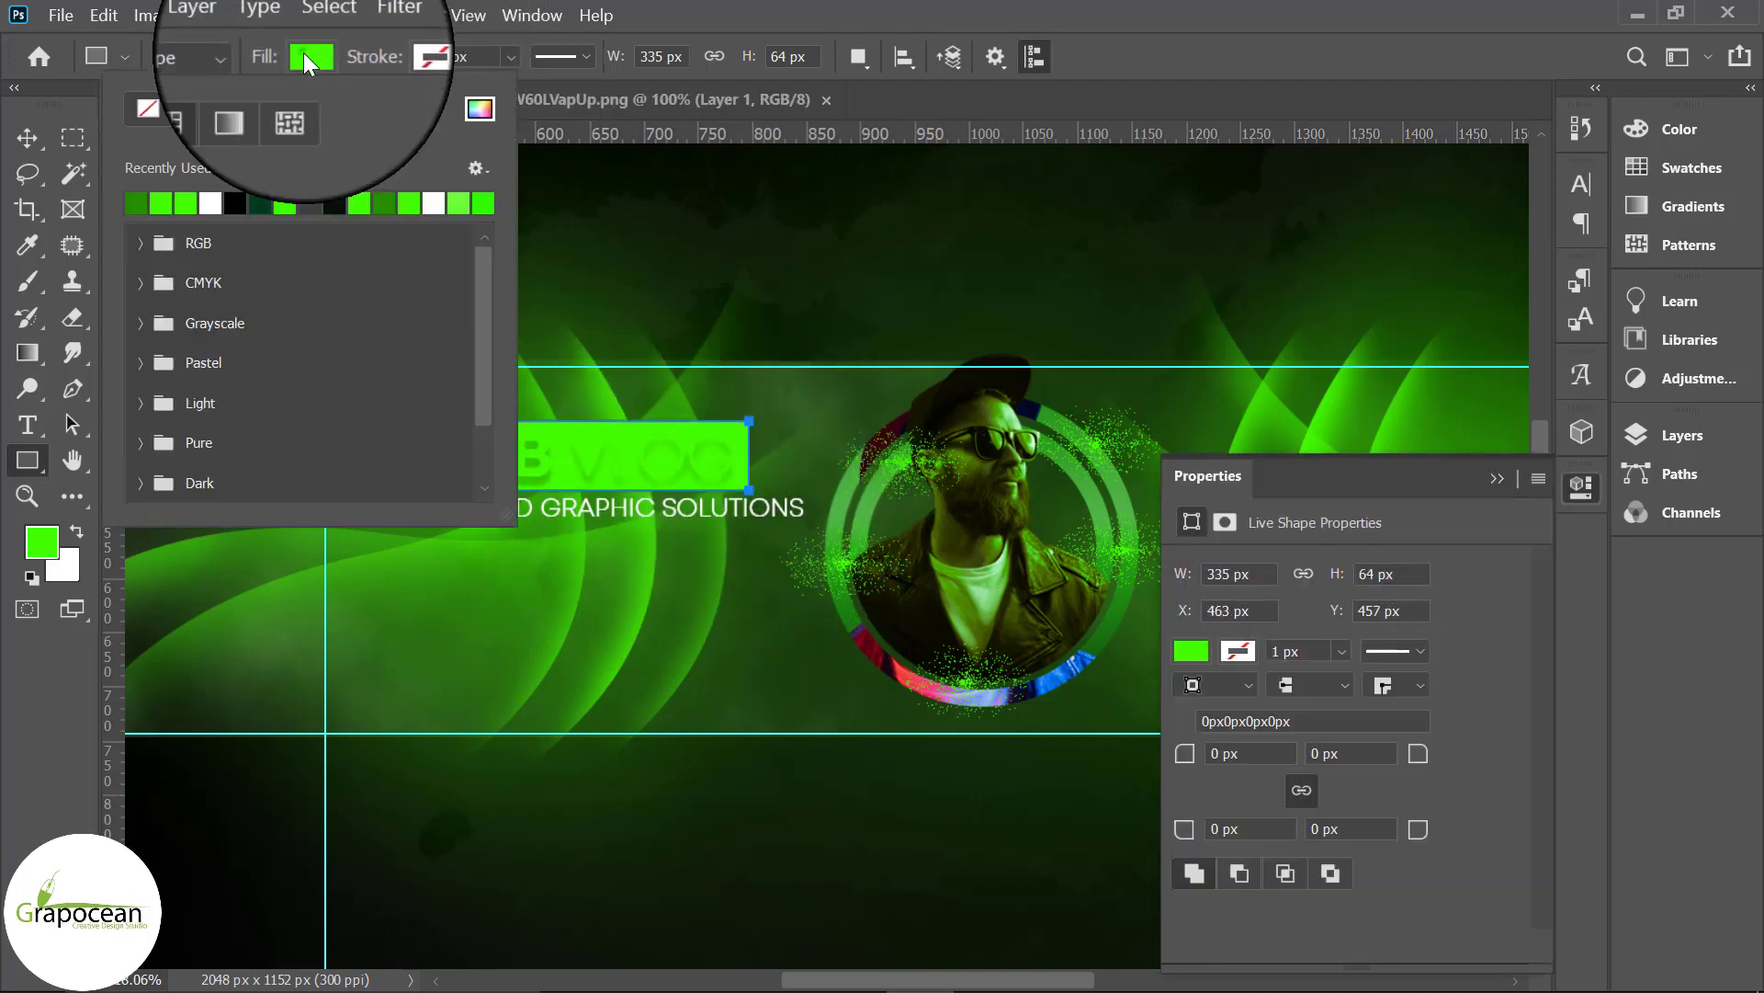
pyautogui.click(140, 201)
pyautogui.click(407, 56)
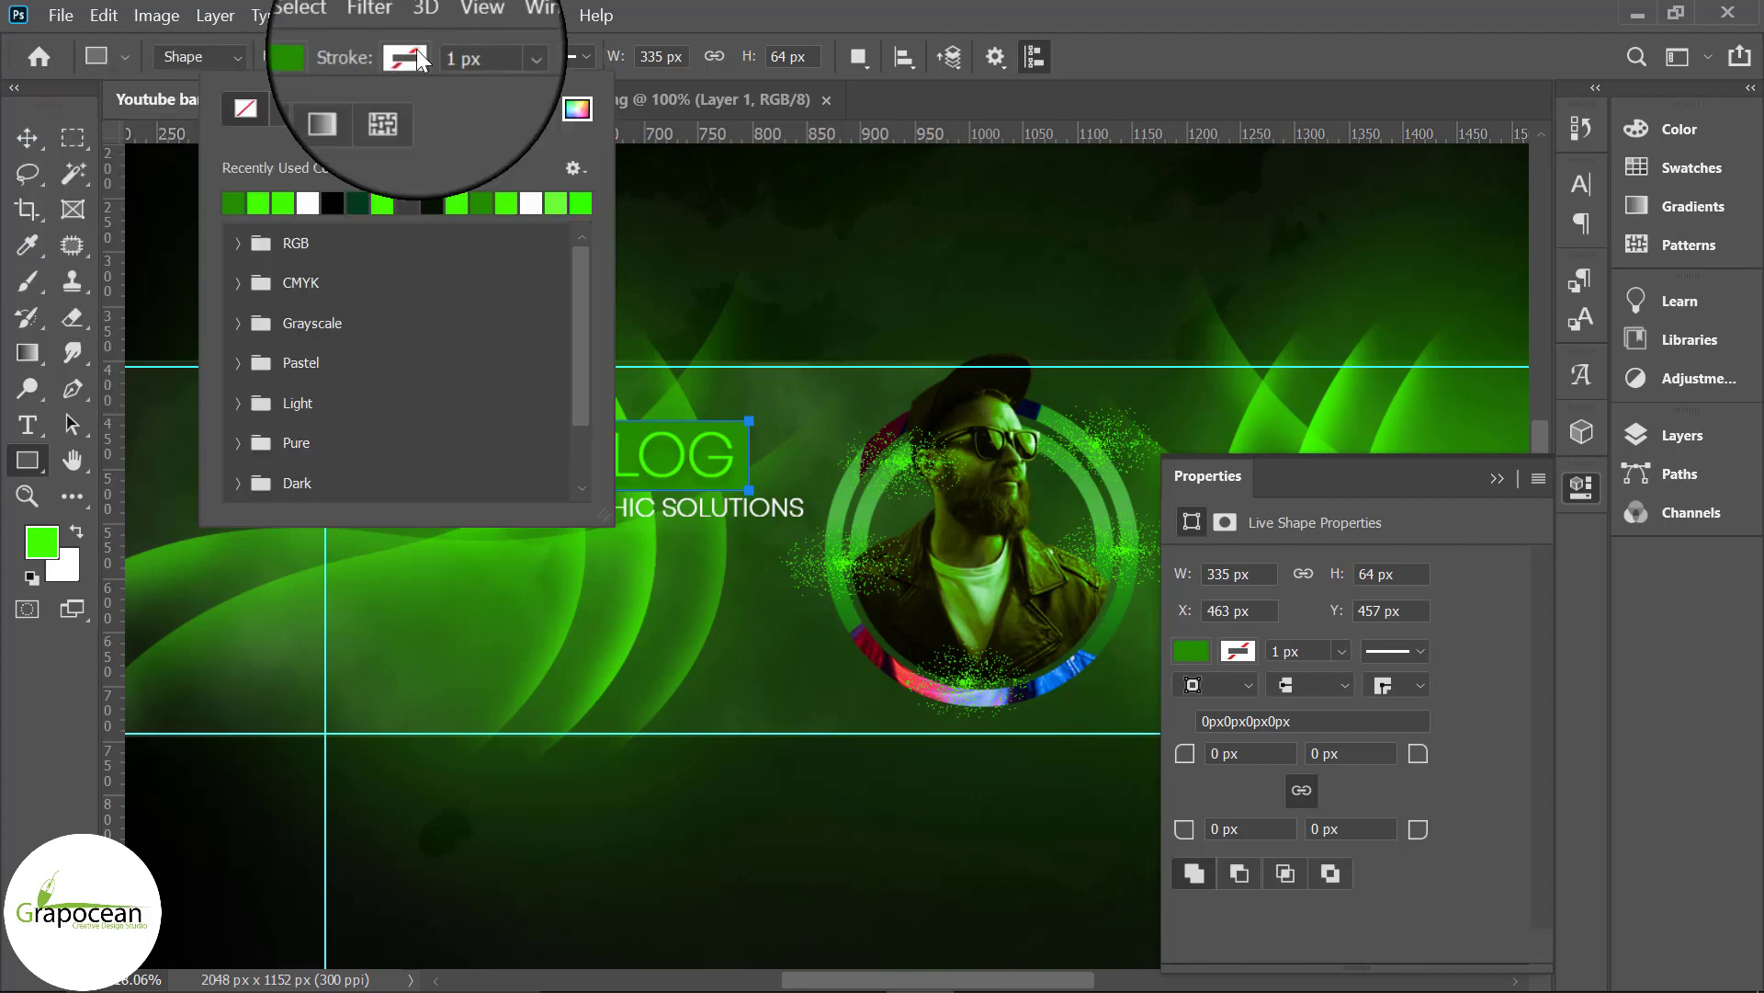
pyautogui.click(265, 204)
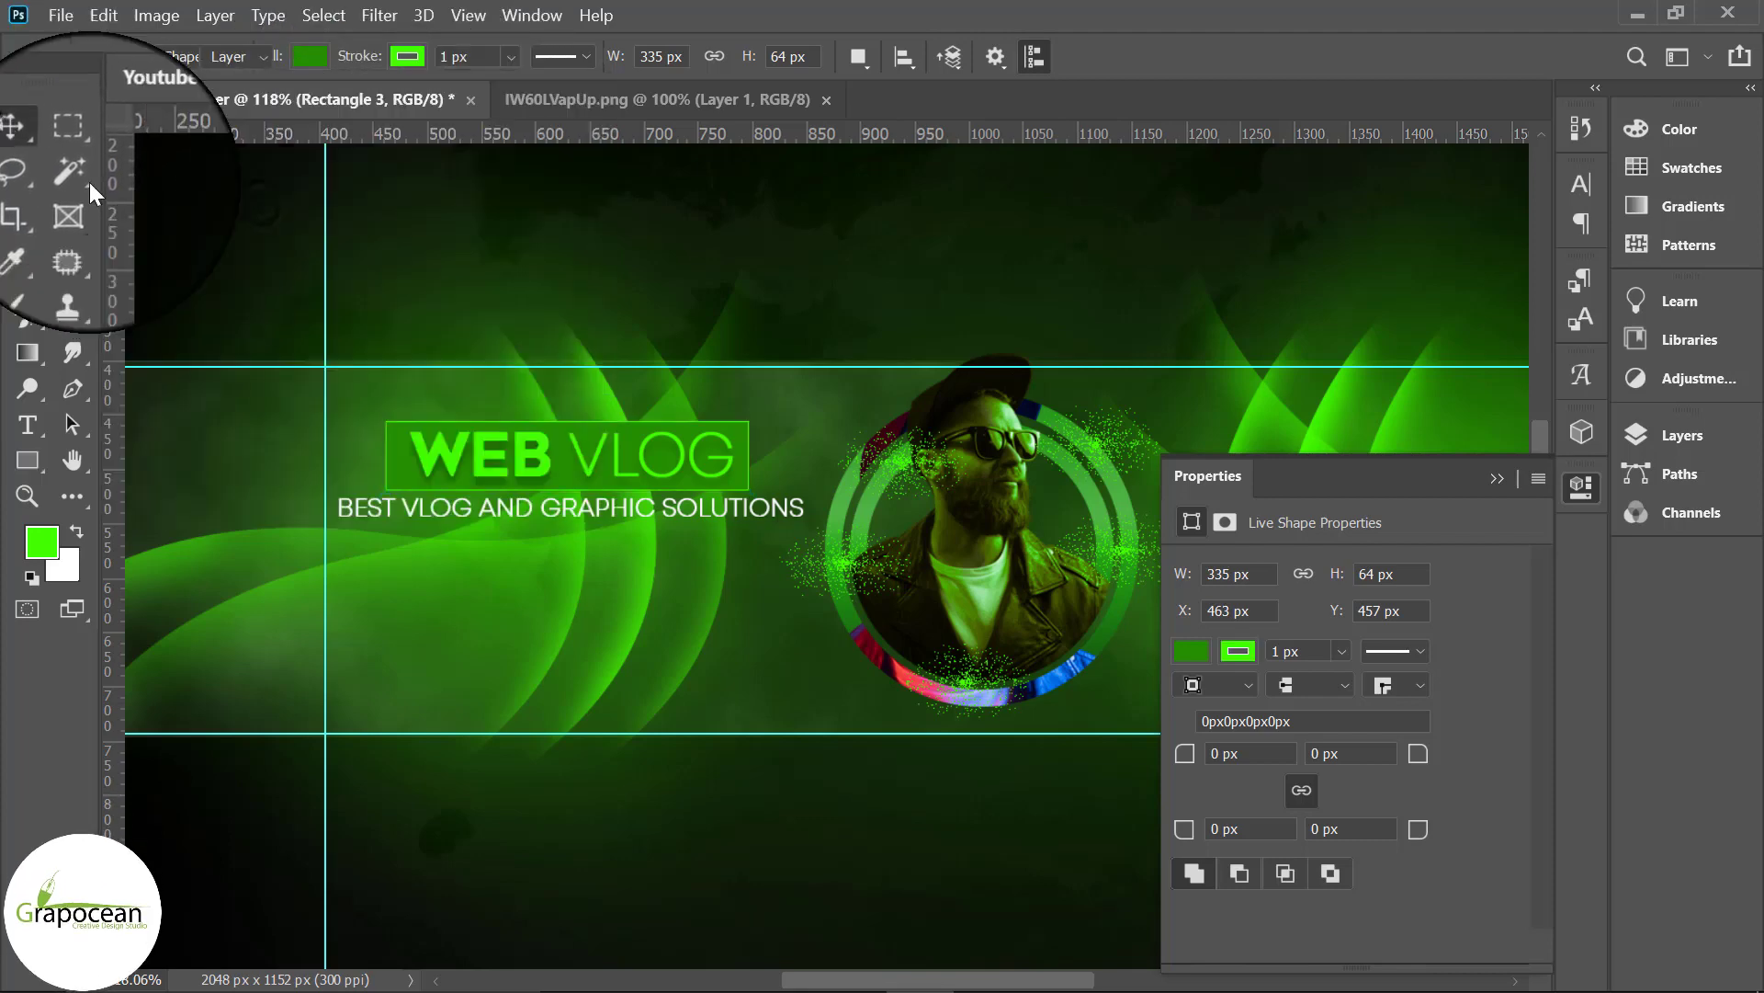
# Step: Add a new empty layer above the WEB VLOG box
pyautogui.click(27, 137)
pyautogui.scroll(2, 685, 614)
pyautogui.scroll(-3, 685, 614)
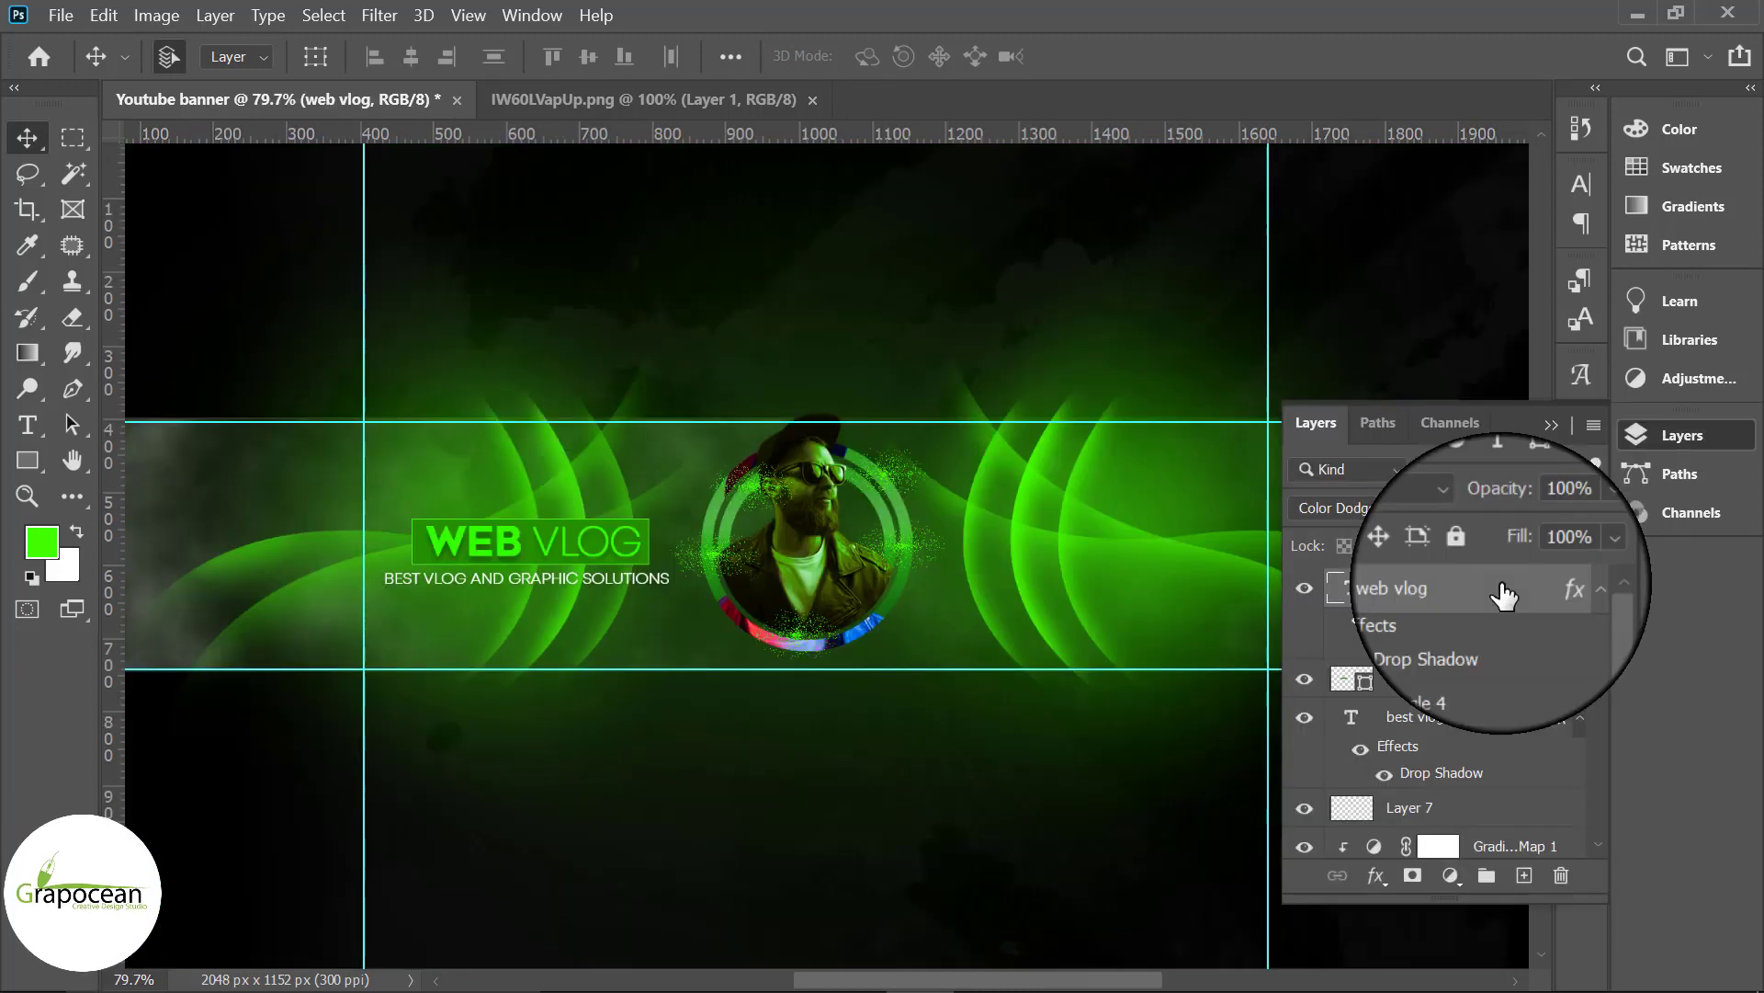
pyautogui.click(1524, 875)
# Step: Draw a green bar right of the portrait sized 201 × 45 px
pyautogui.click(28, 460)
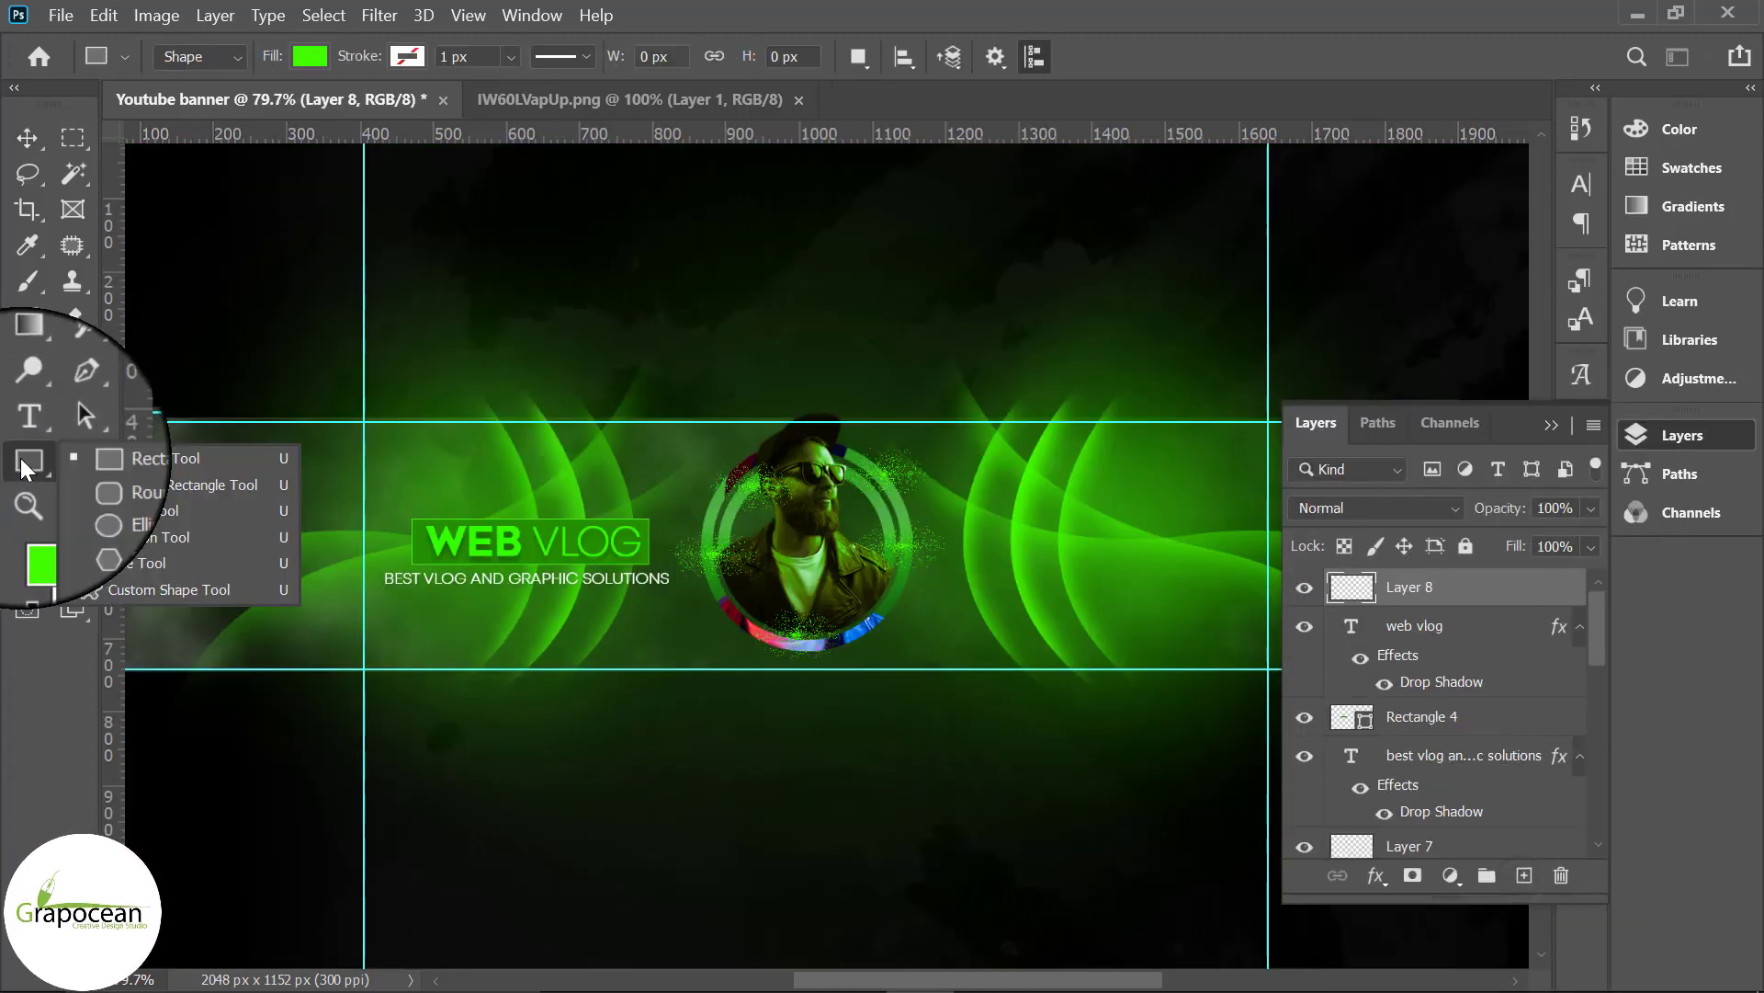
pyautogui.click(170, 458)
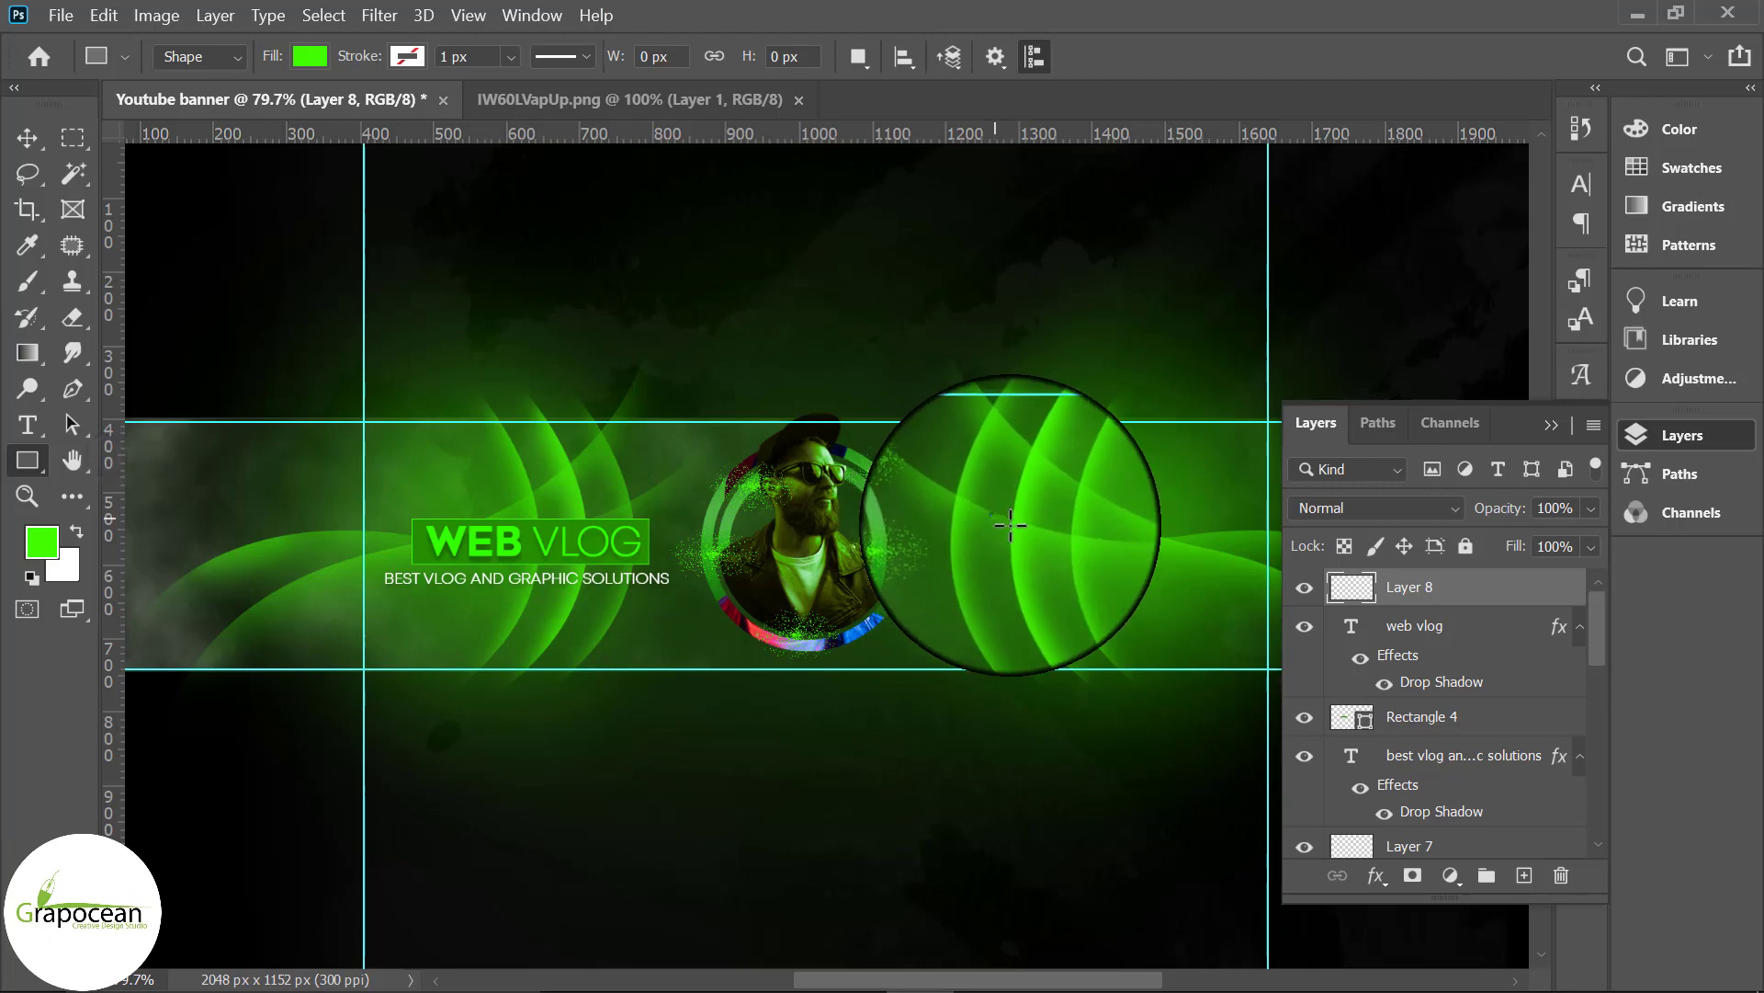
pyautogui.moveTo(996, 517); pyautogui.dragTo(1165, 555)
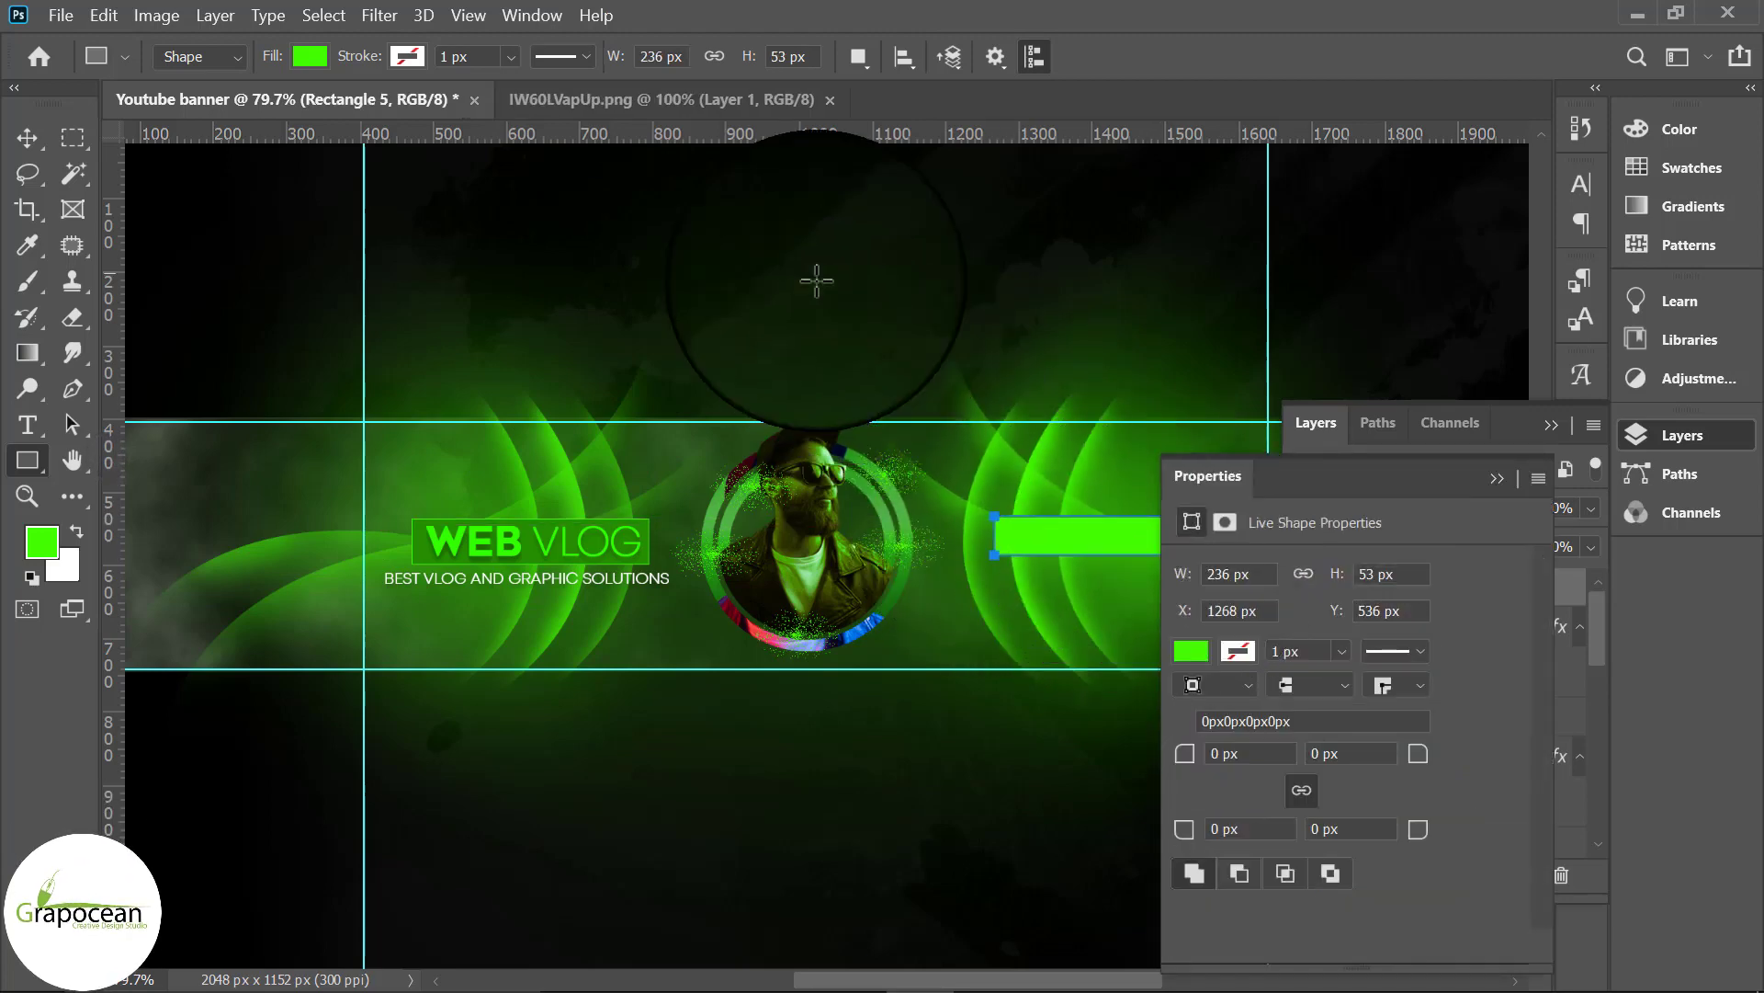
pyautogui.doubleClick(654, 57)
pyautogui.write('201')
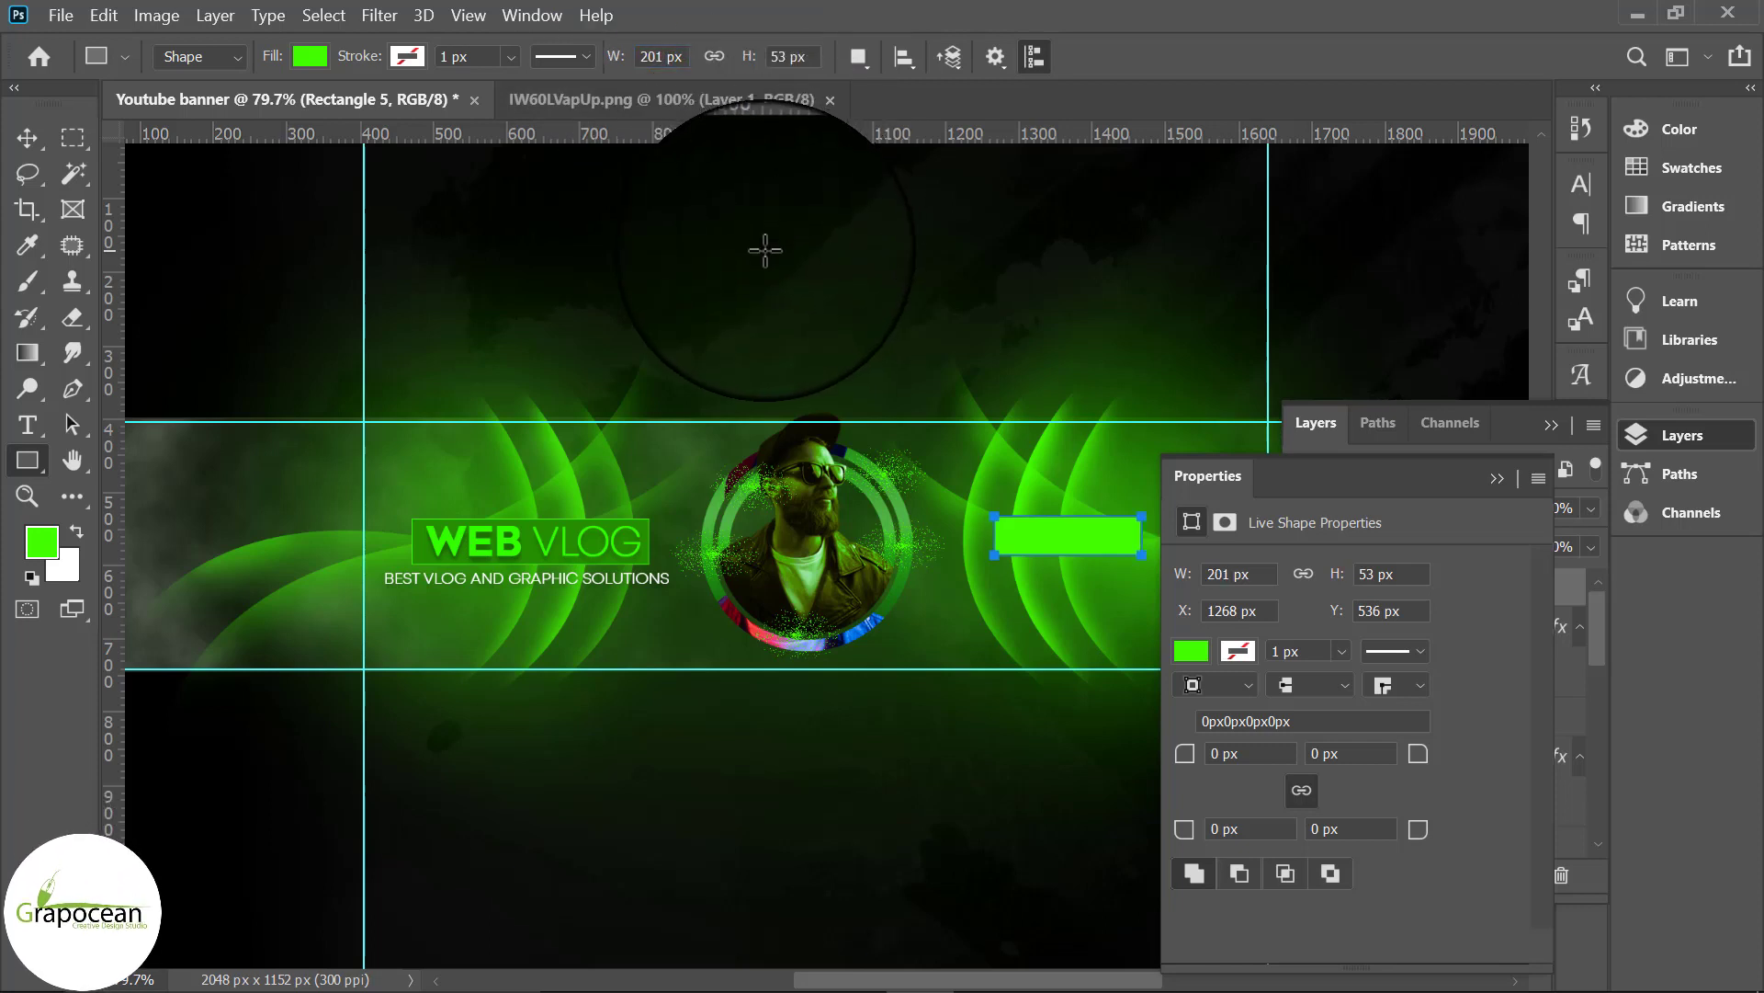
pyautogui.doubleClick(735, 61)
pyautogui.write('45')
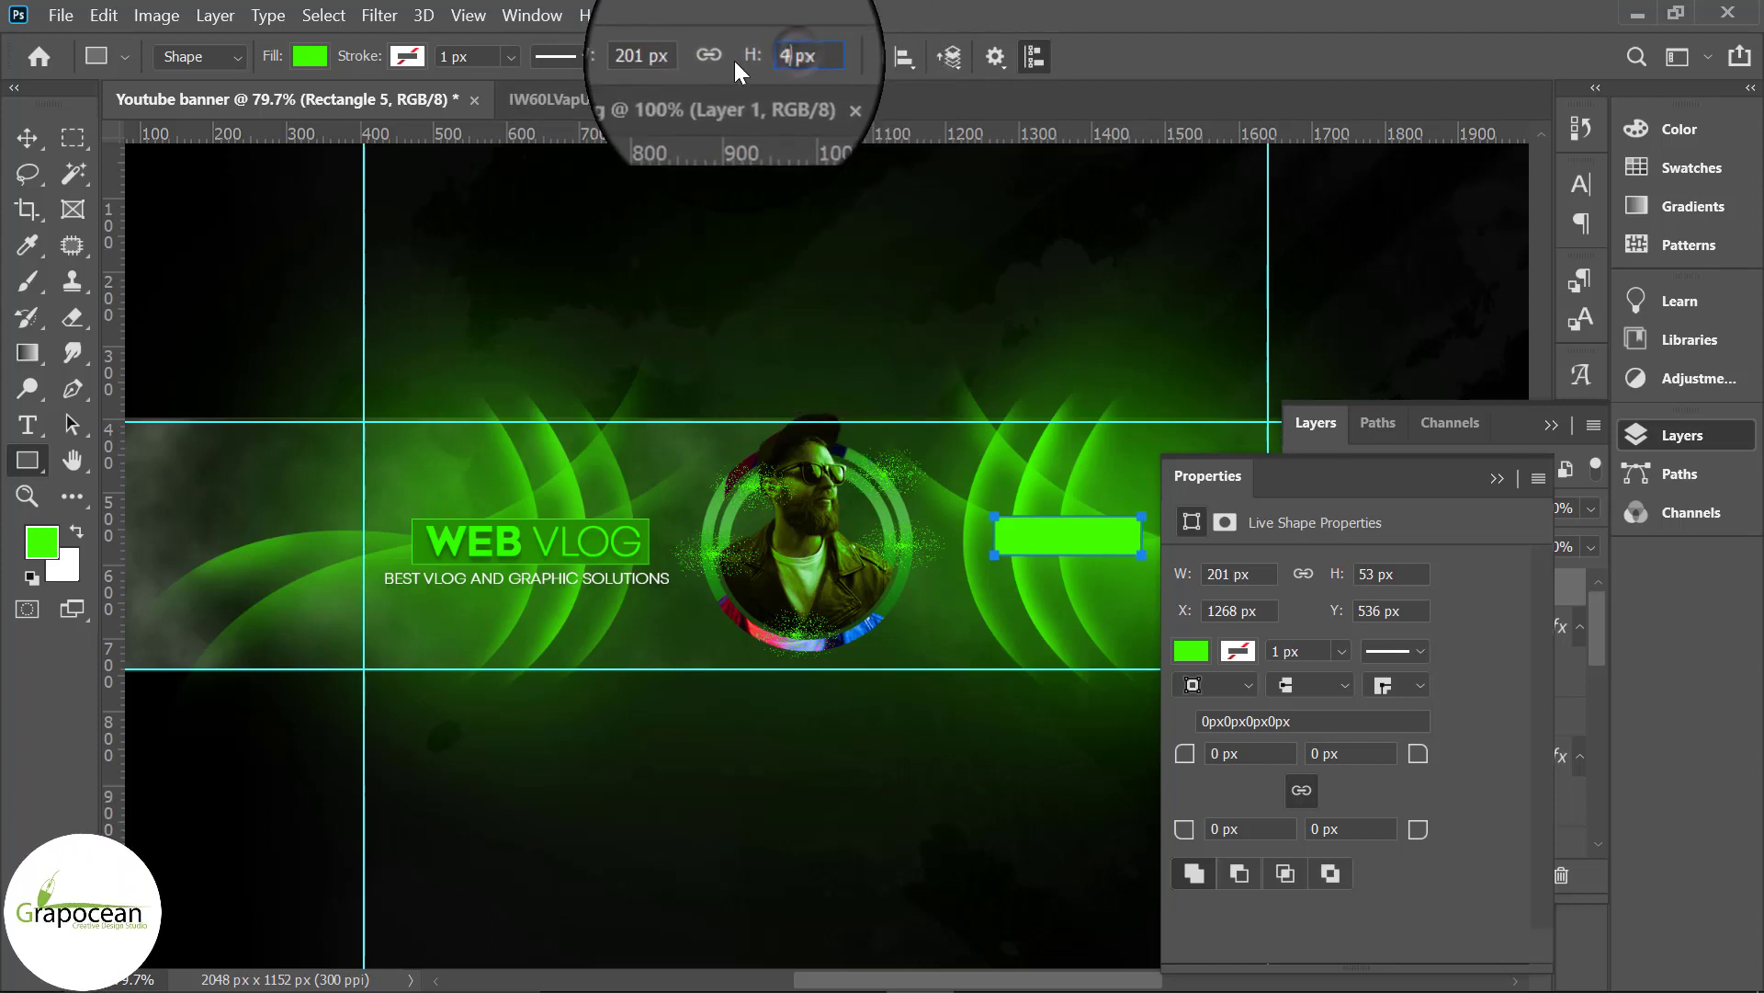
pyautogui.press('Return')
# Step: Nudge the green bar slightly right and down and round its corners
pyautogui.click(1497, 478)
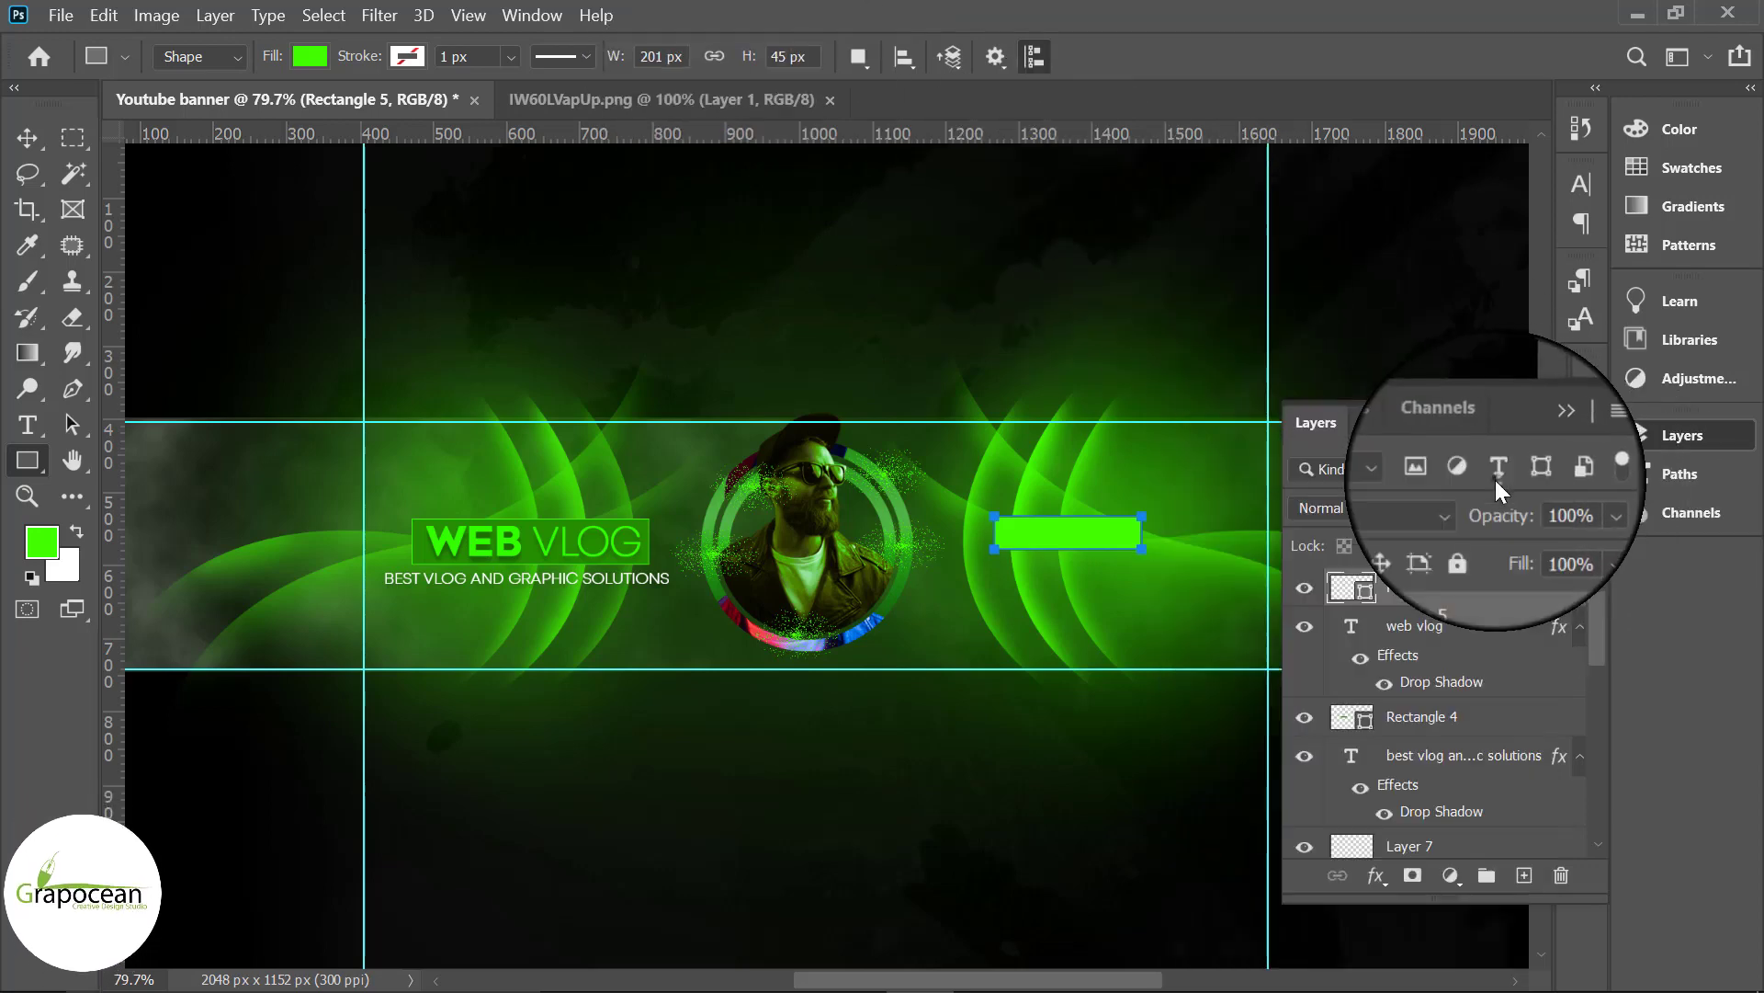
pyautogui.press('v')
pyautogui.scroll(3, 1112, 540)
pyautogui.moveTo(1112, 541); pyautogui.dragTo(1121, 550)
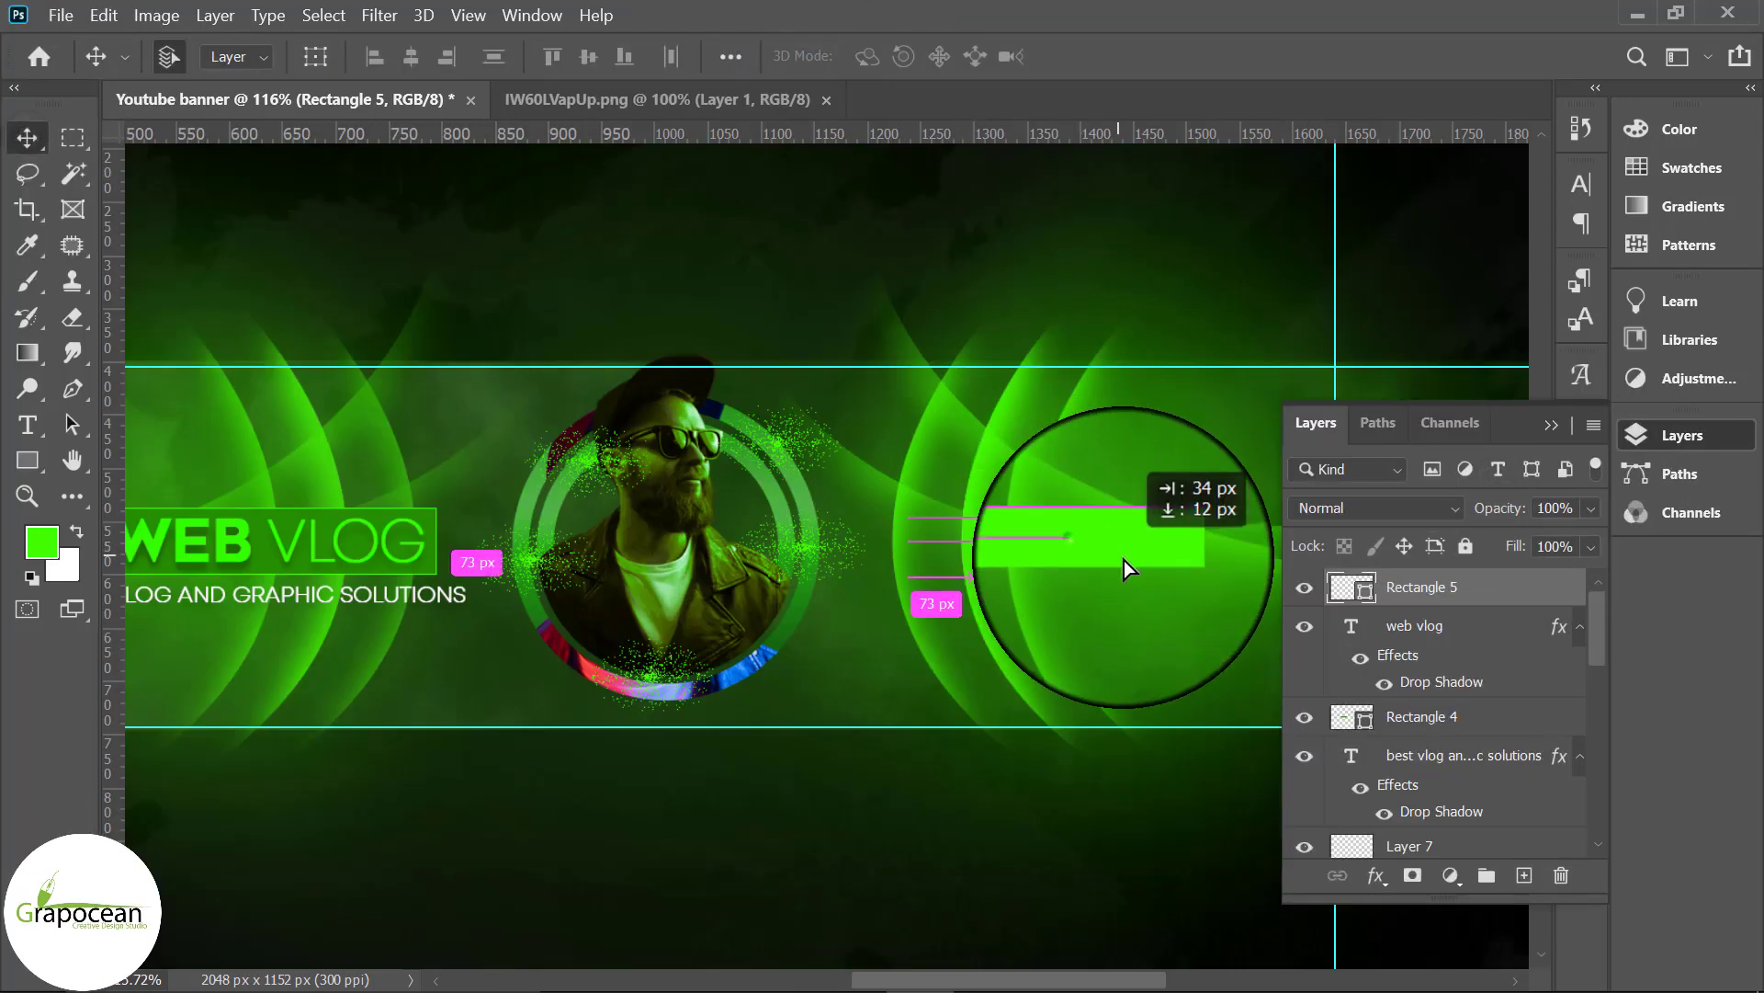
pyautogui.click(28, 460)
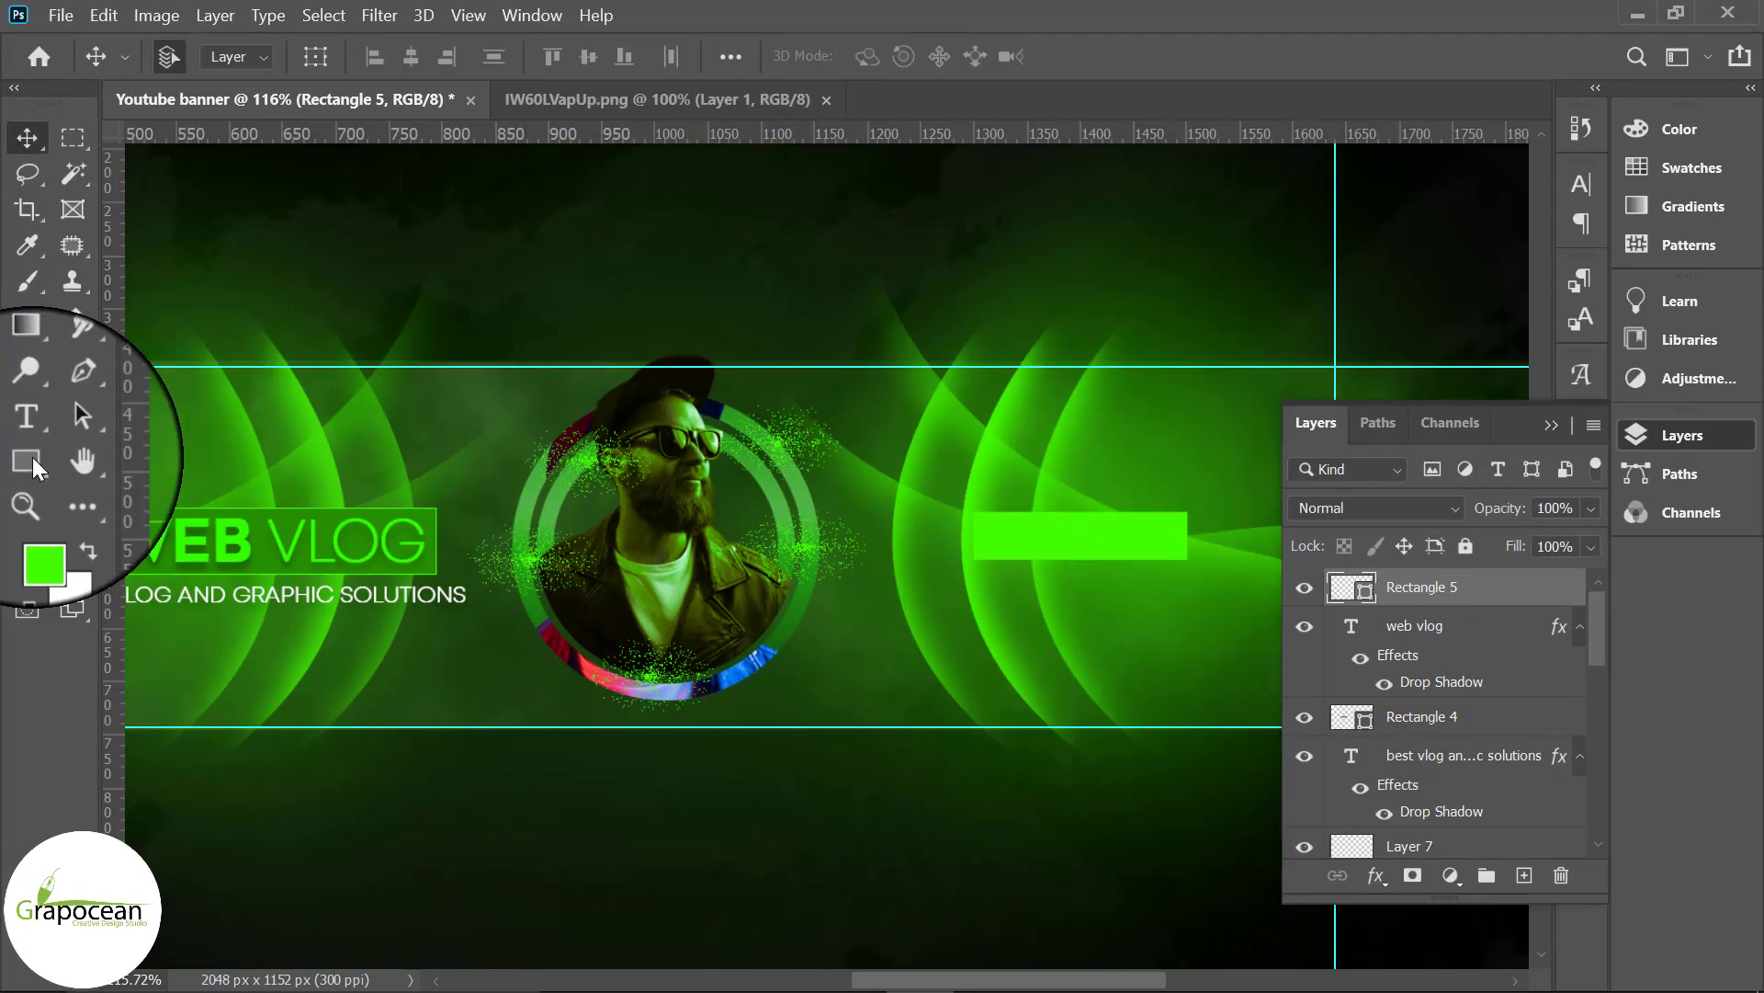
pyautogui.click(1551, 424)
pyautogui.click(1582, 485)
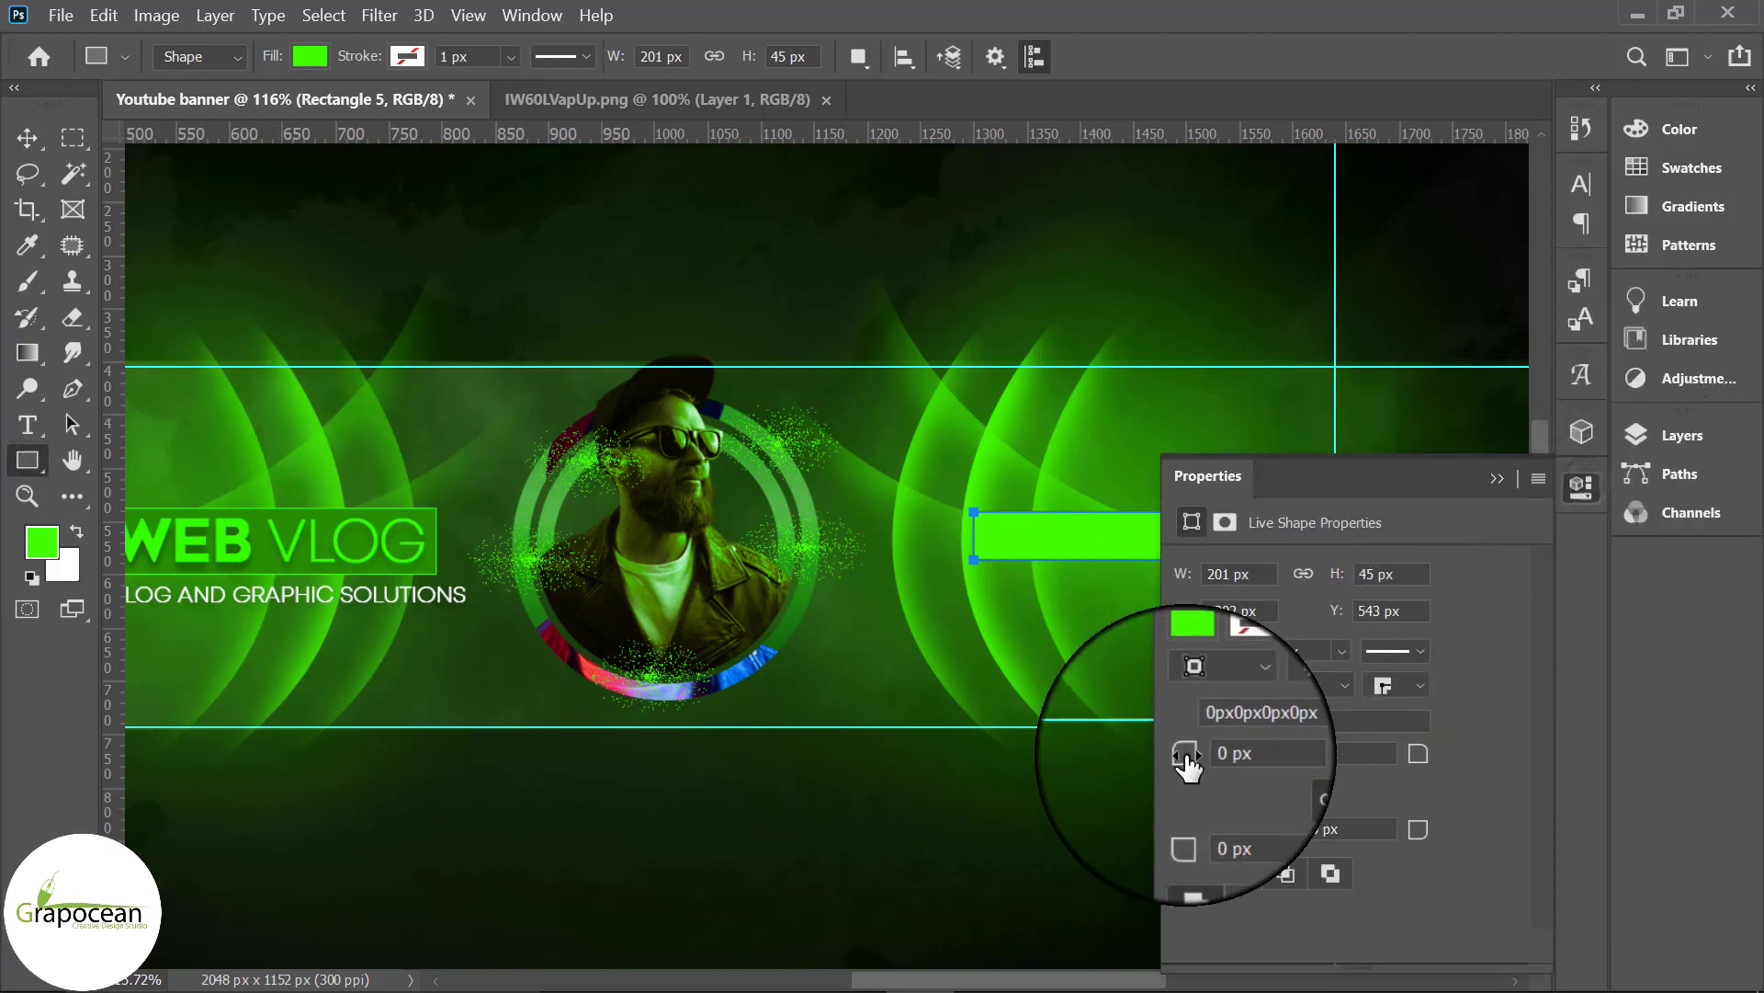
pyautogui.click(1497, 478)
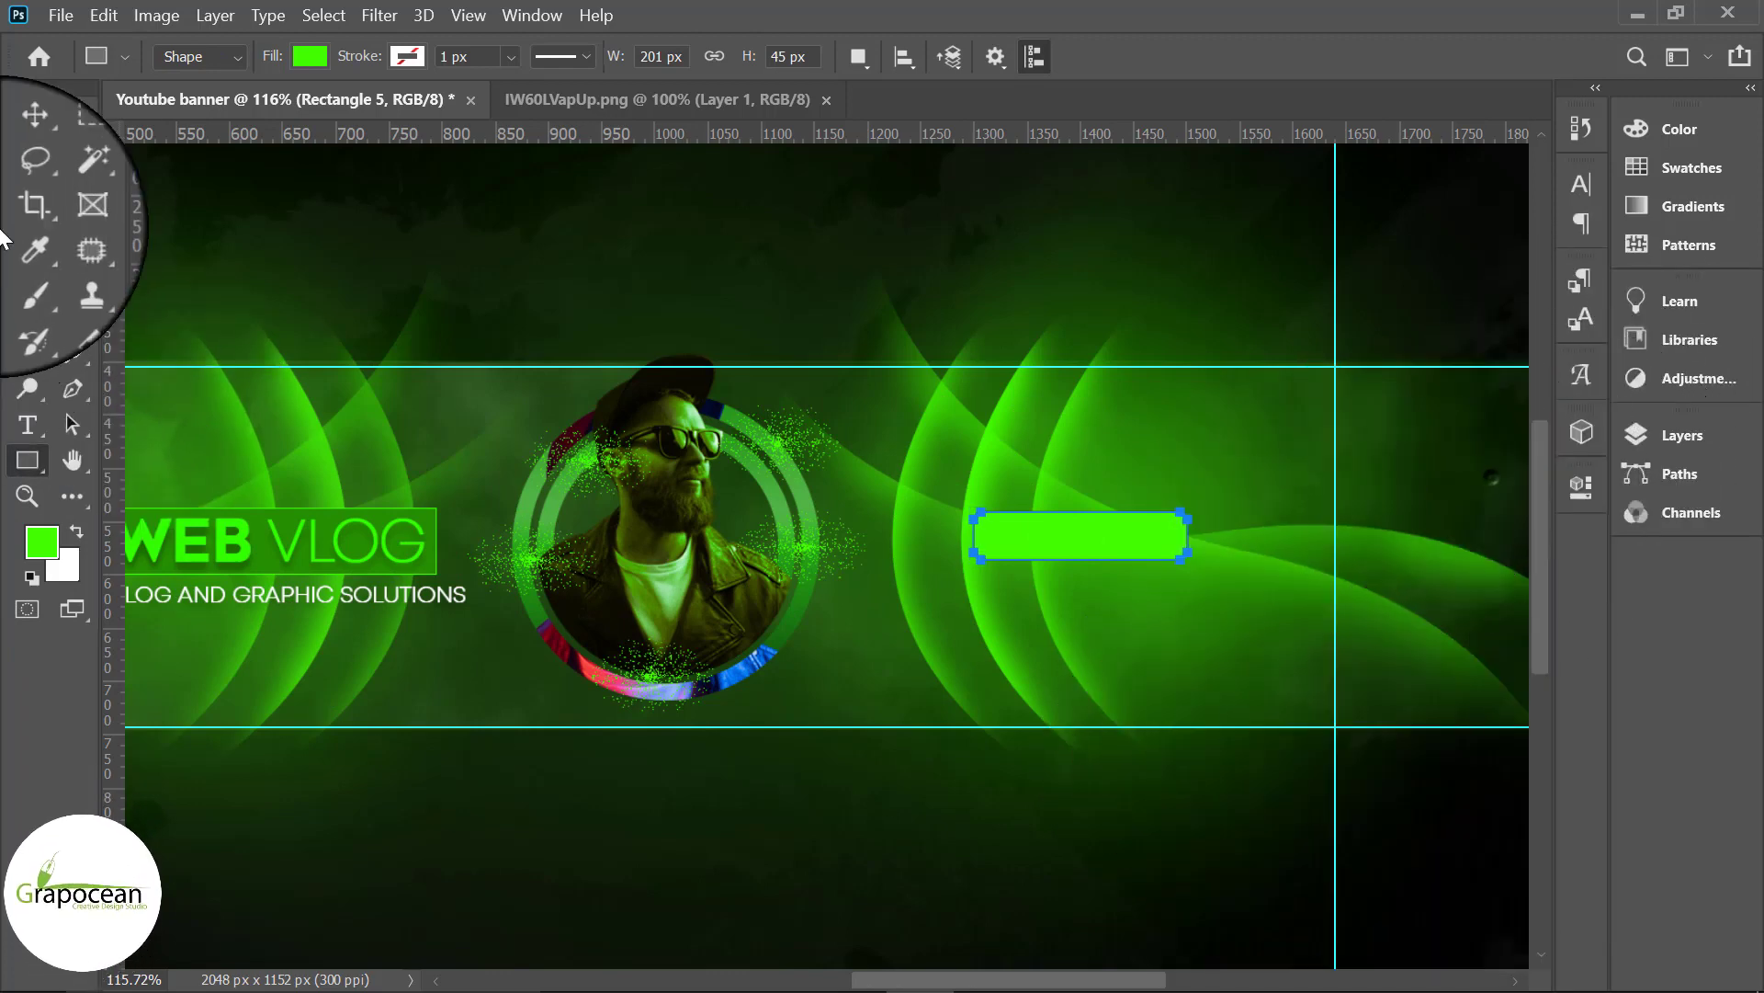
# Step: Type SUBSCRIBE NOW below the green bar in white Geometos Regular at 3.85 pt
pyautogui.click(28, 424)
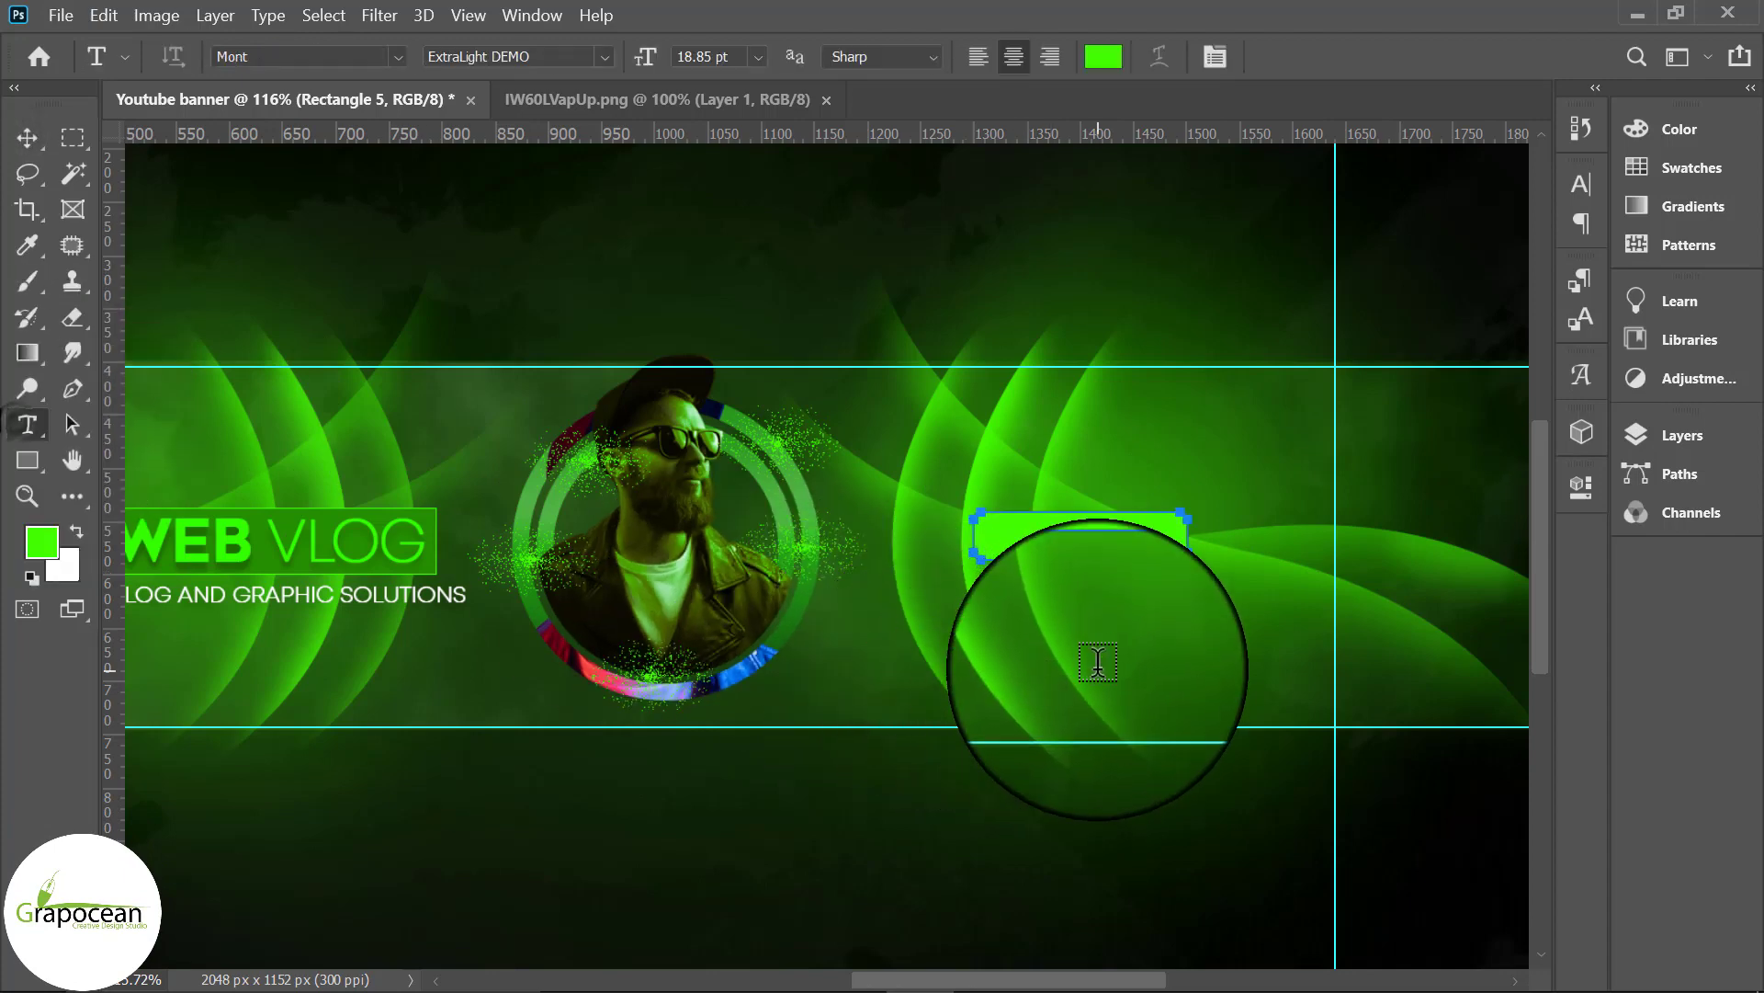
pyautogui.click(1210, 707)
pyautogui.write('SUB')
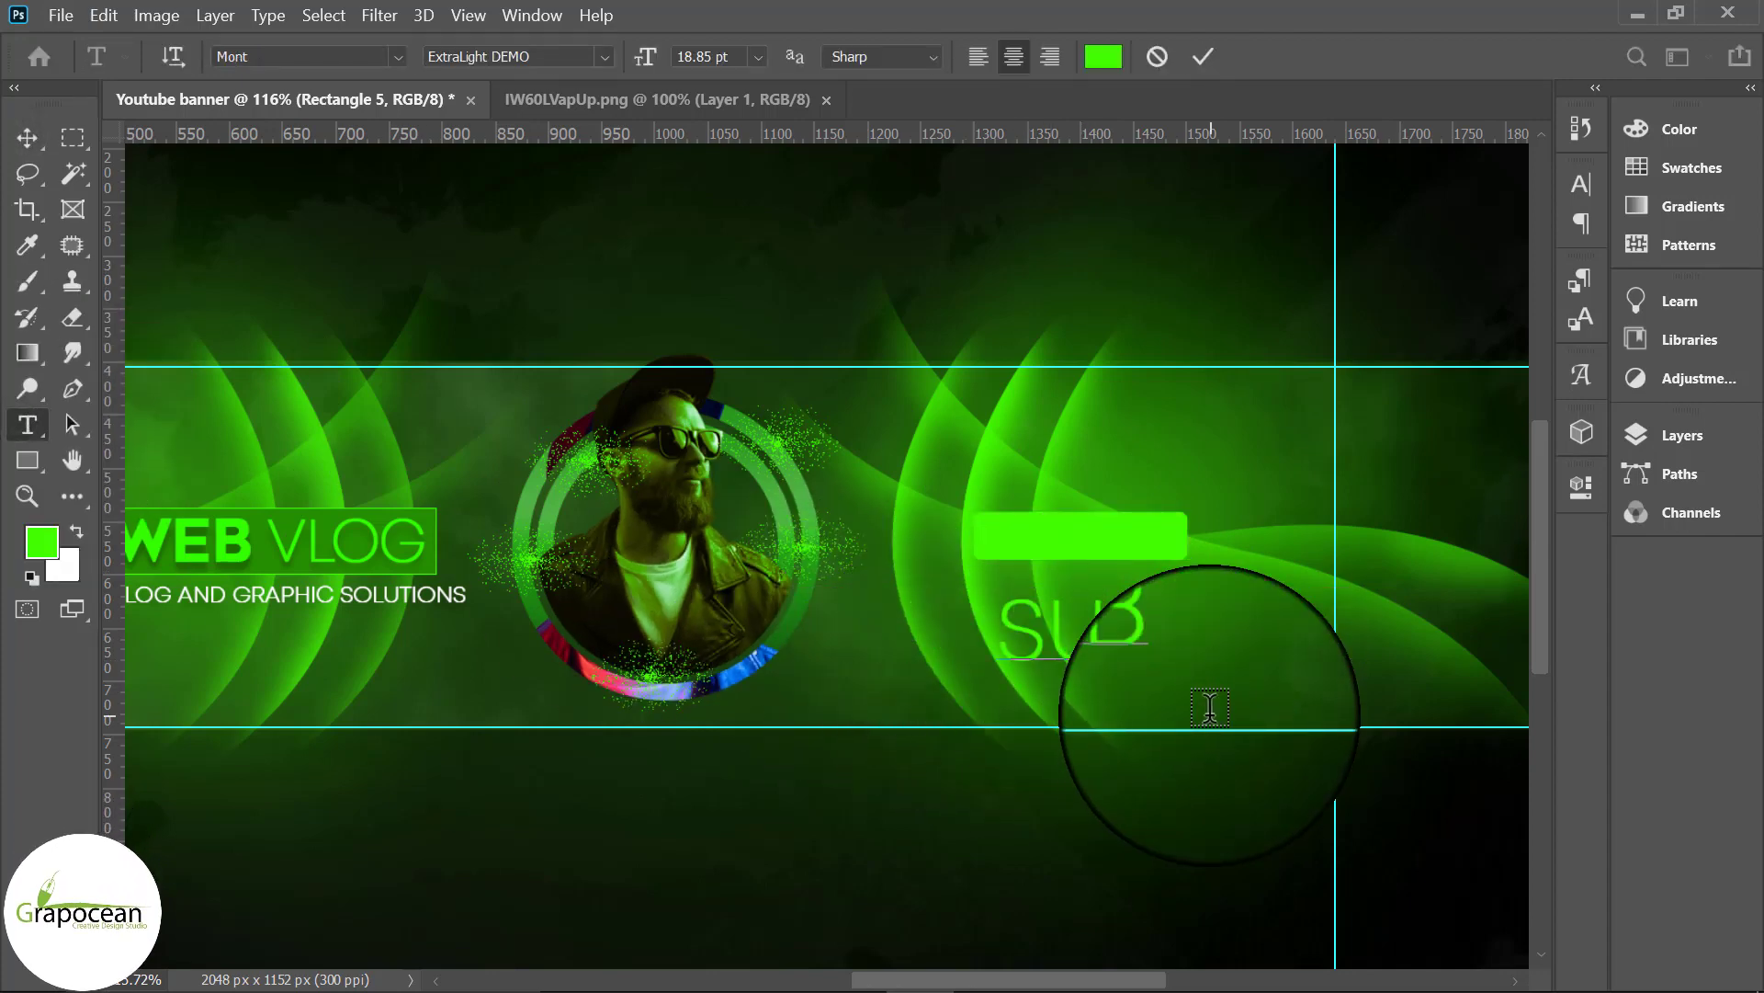
pyautogui.write('SCRIBE NOW')
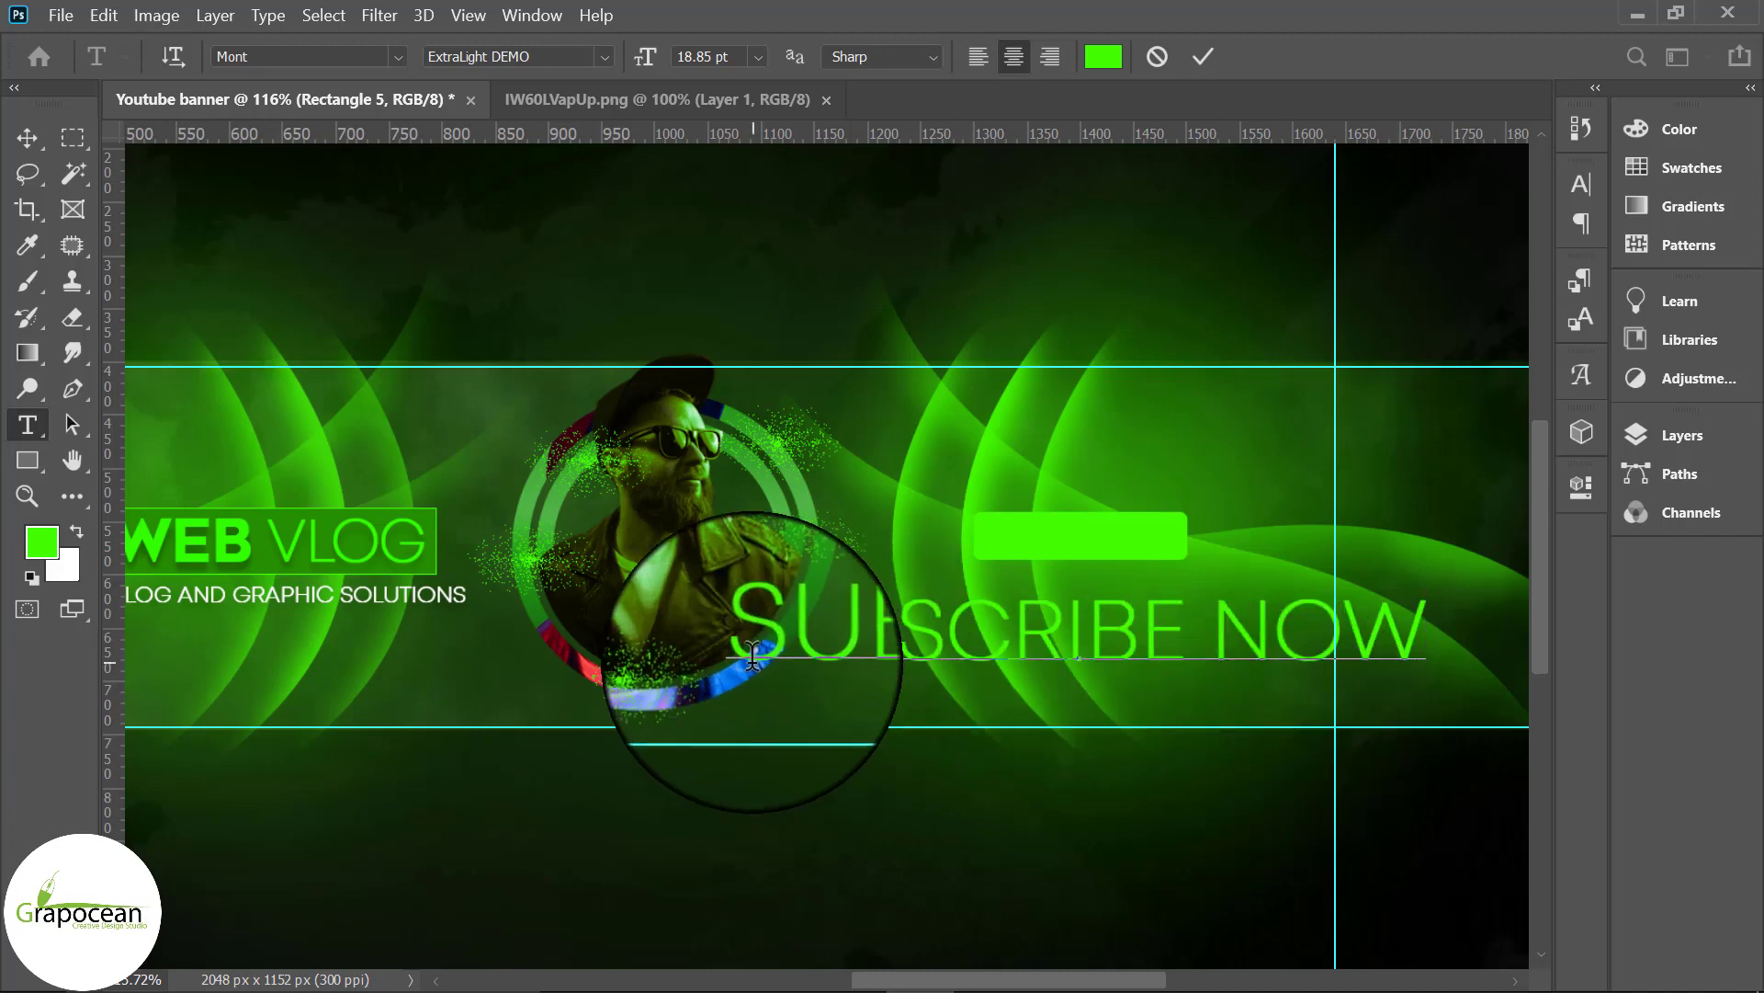
pyautogui.hotkey('ctrl', 'a')
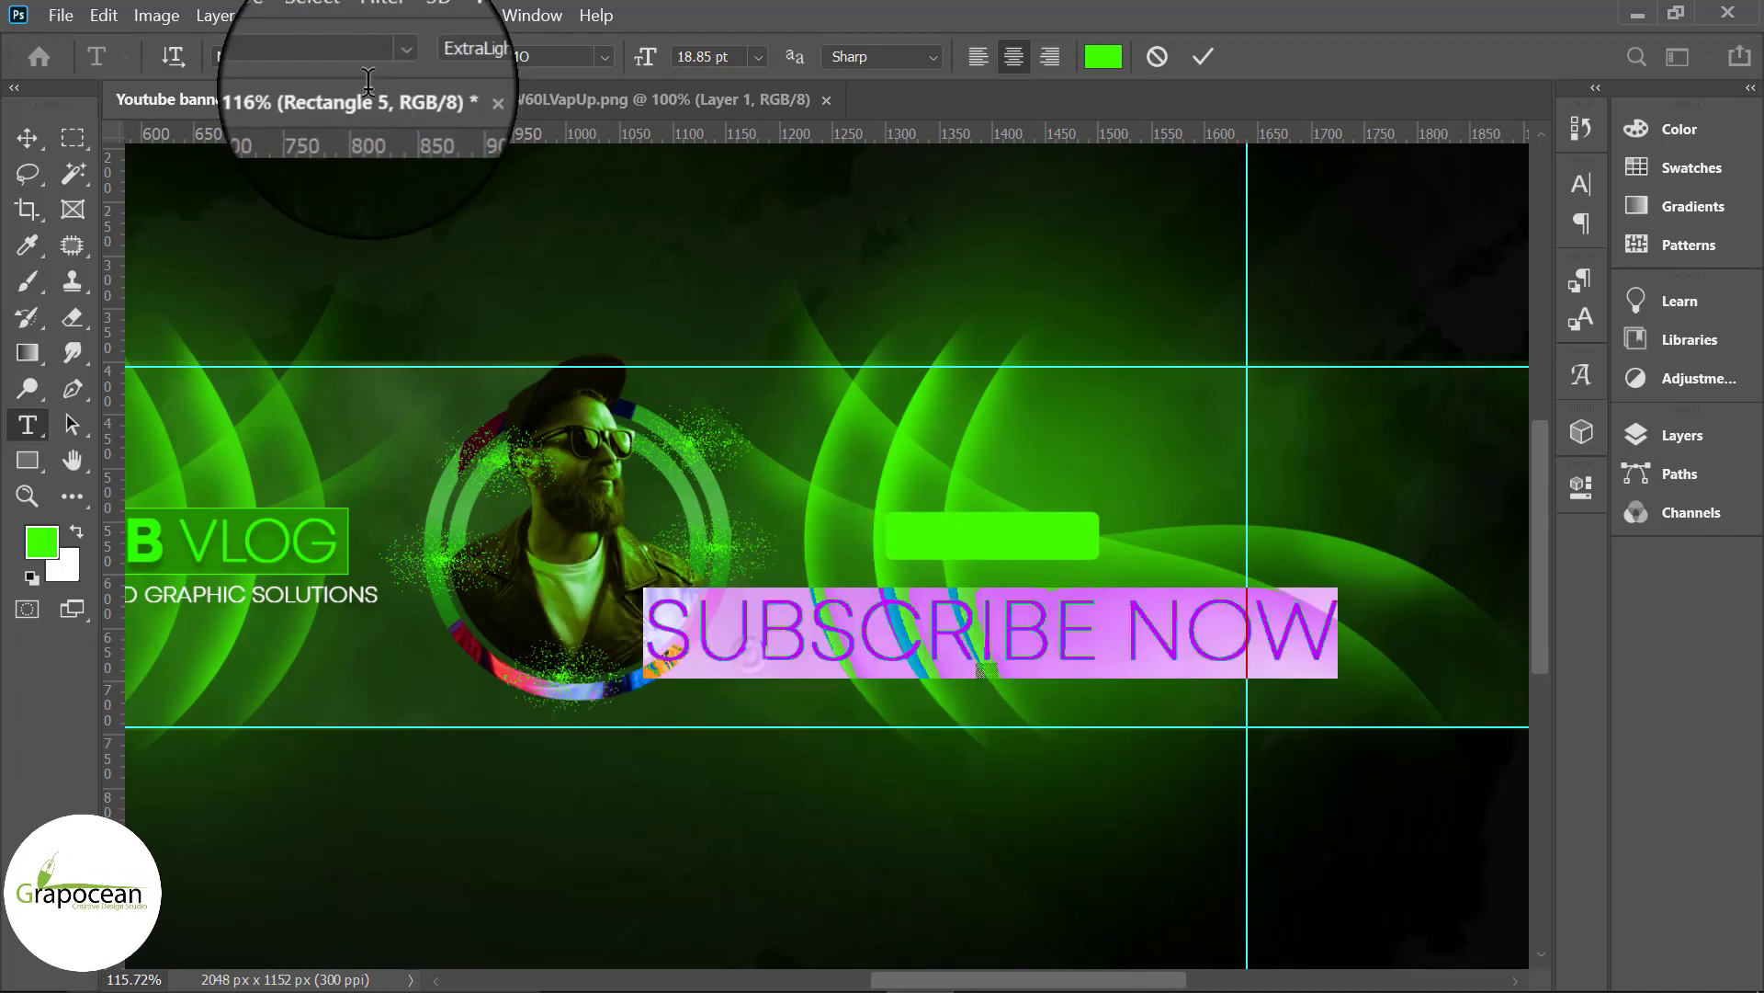
pyautogui.click(399, 53)
pyautogui.click(483, 143)
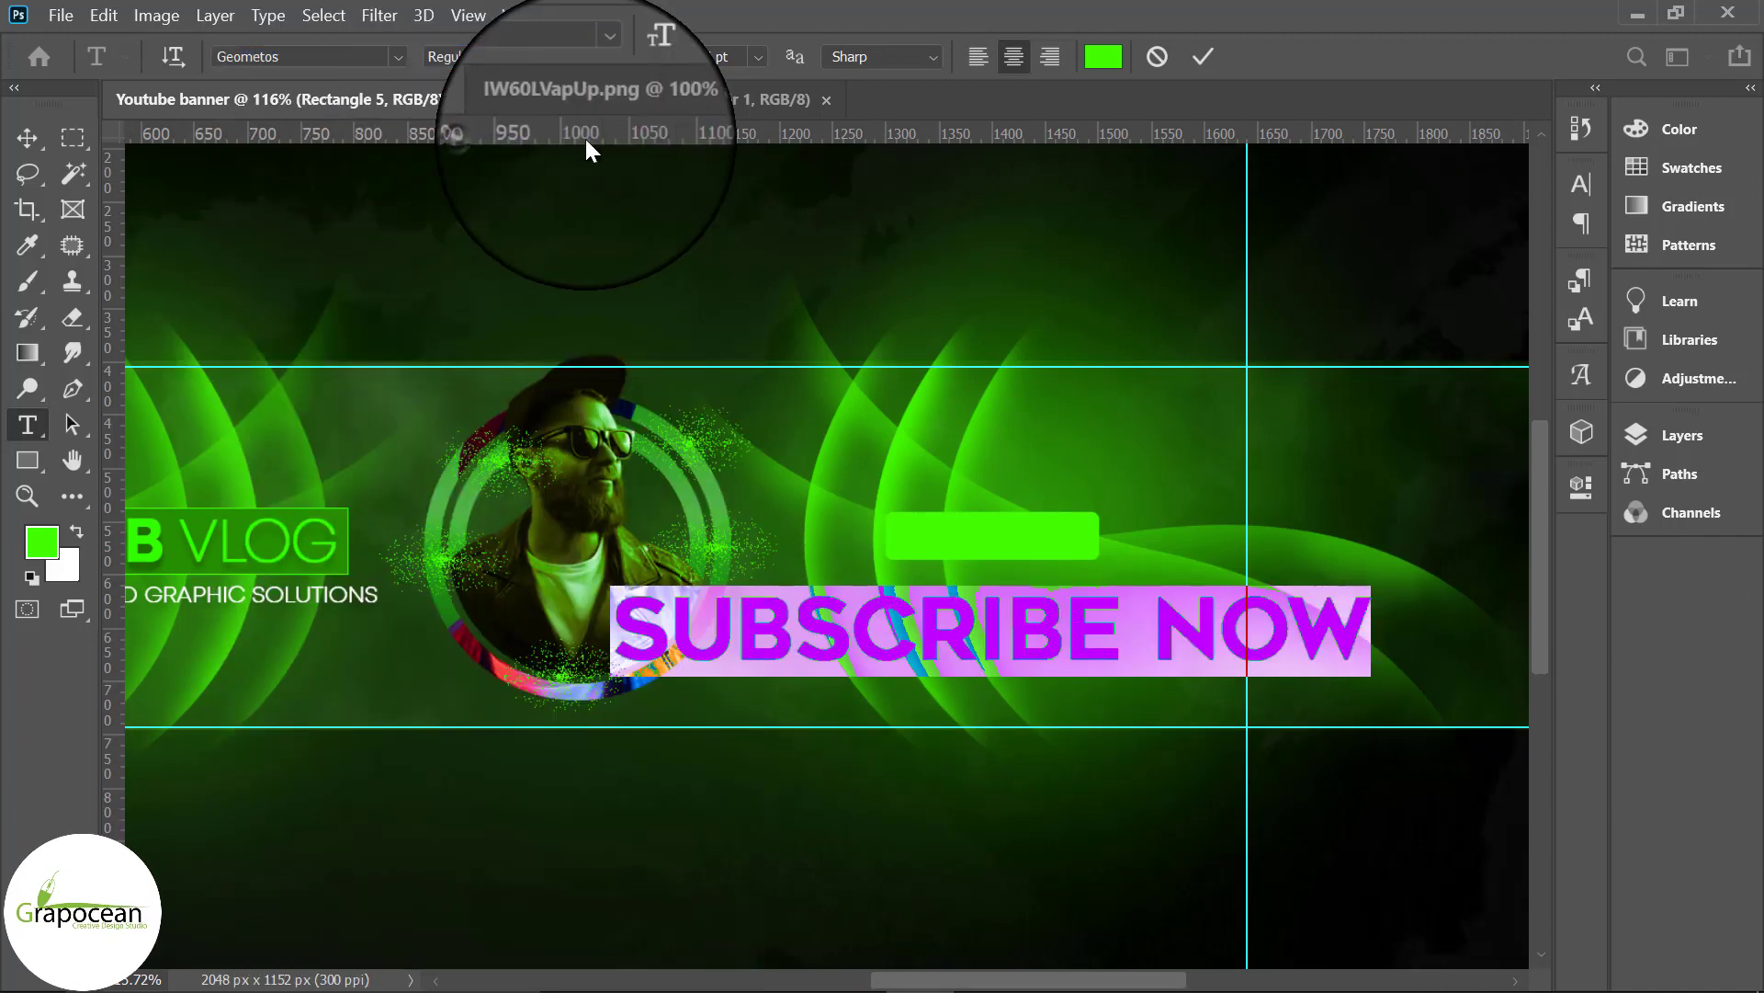
pyautogui.moveTo(654, 61); pyautogui.dragTo(632, 59)
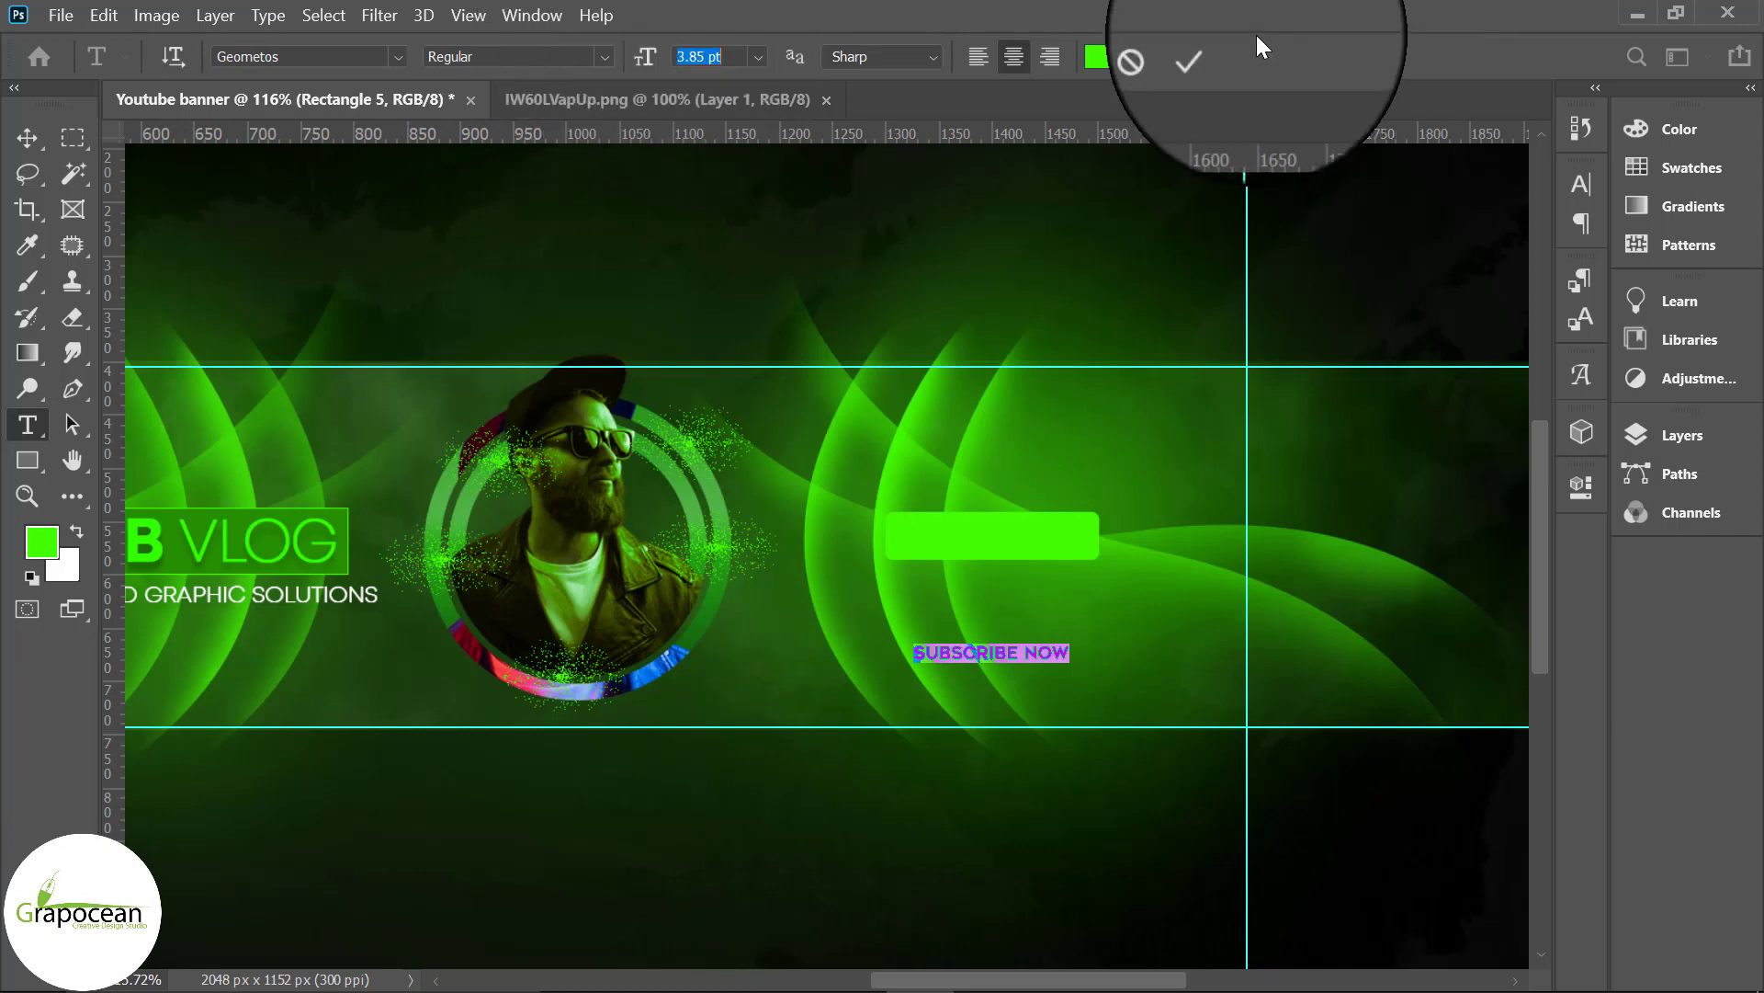
pyautogui.click(1104, 56)
pyautogui.click(1084, 638)
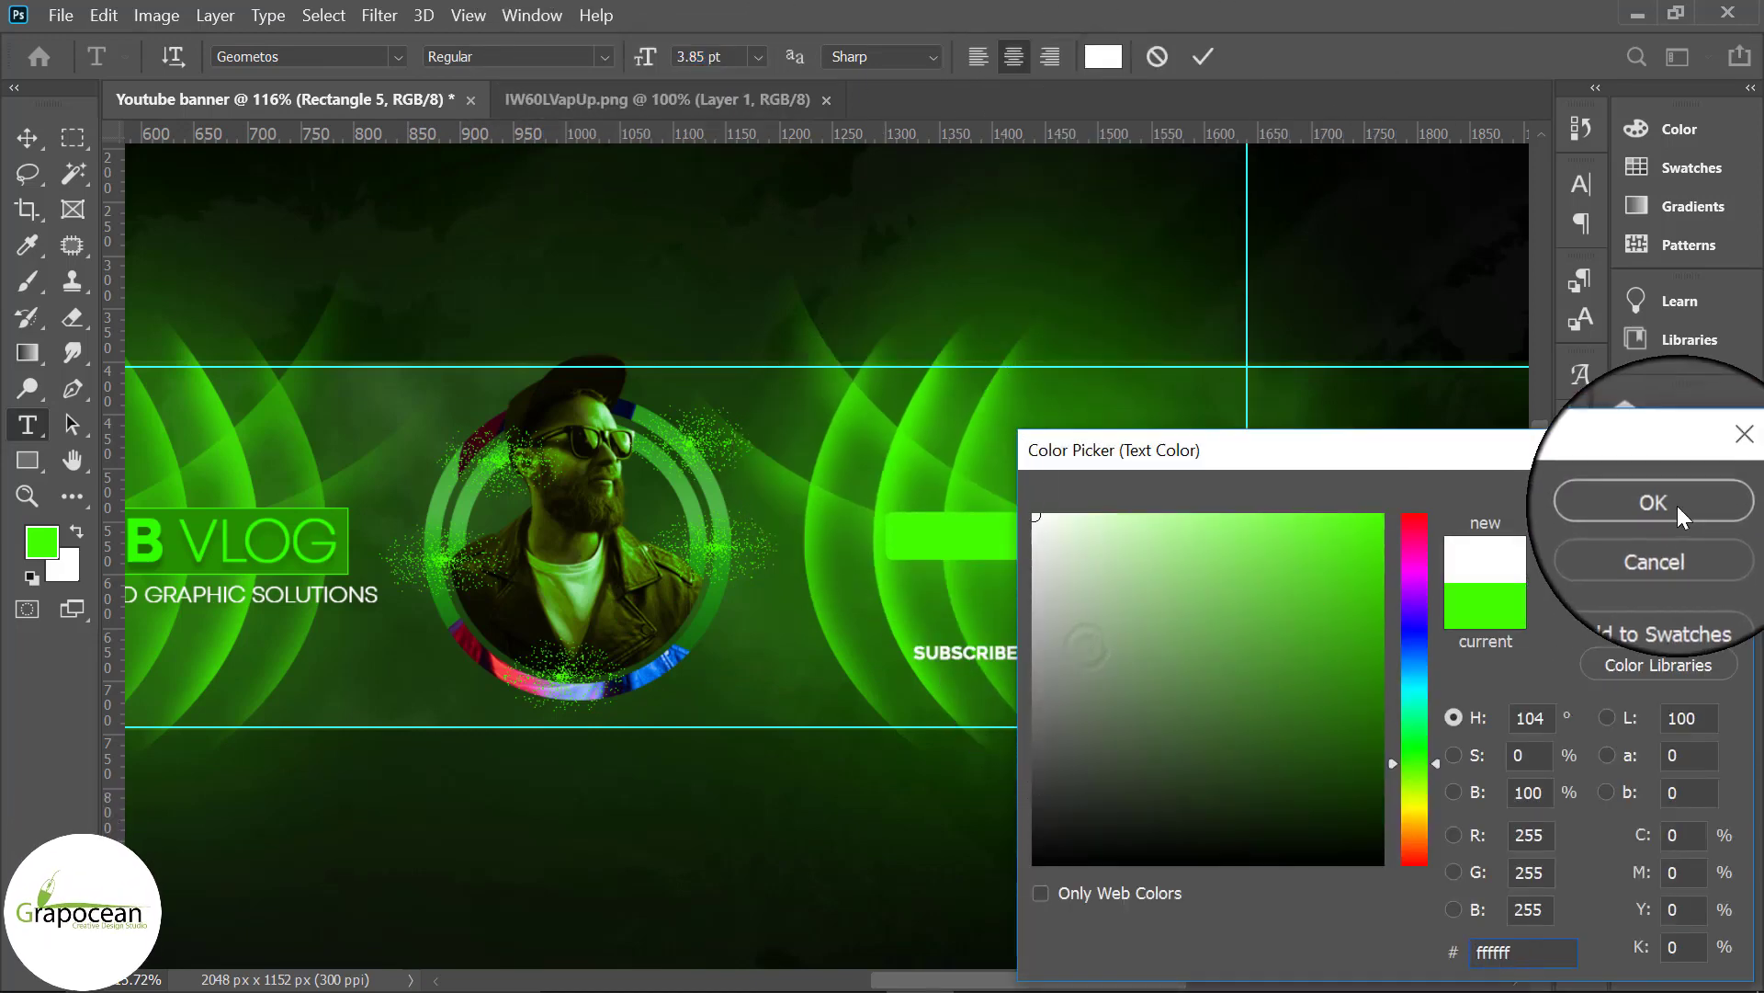
pyautogui.click(1651, 504)
pyautogui.click(27, 137)
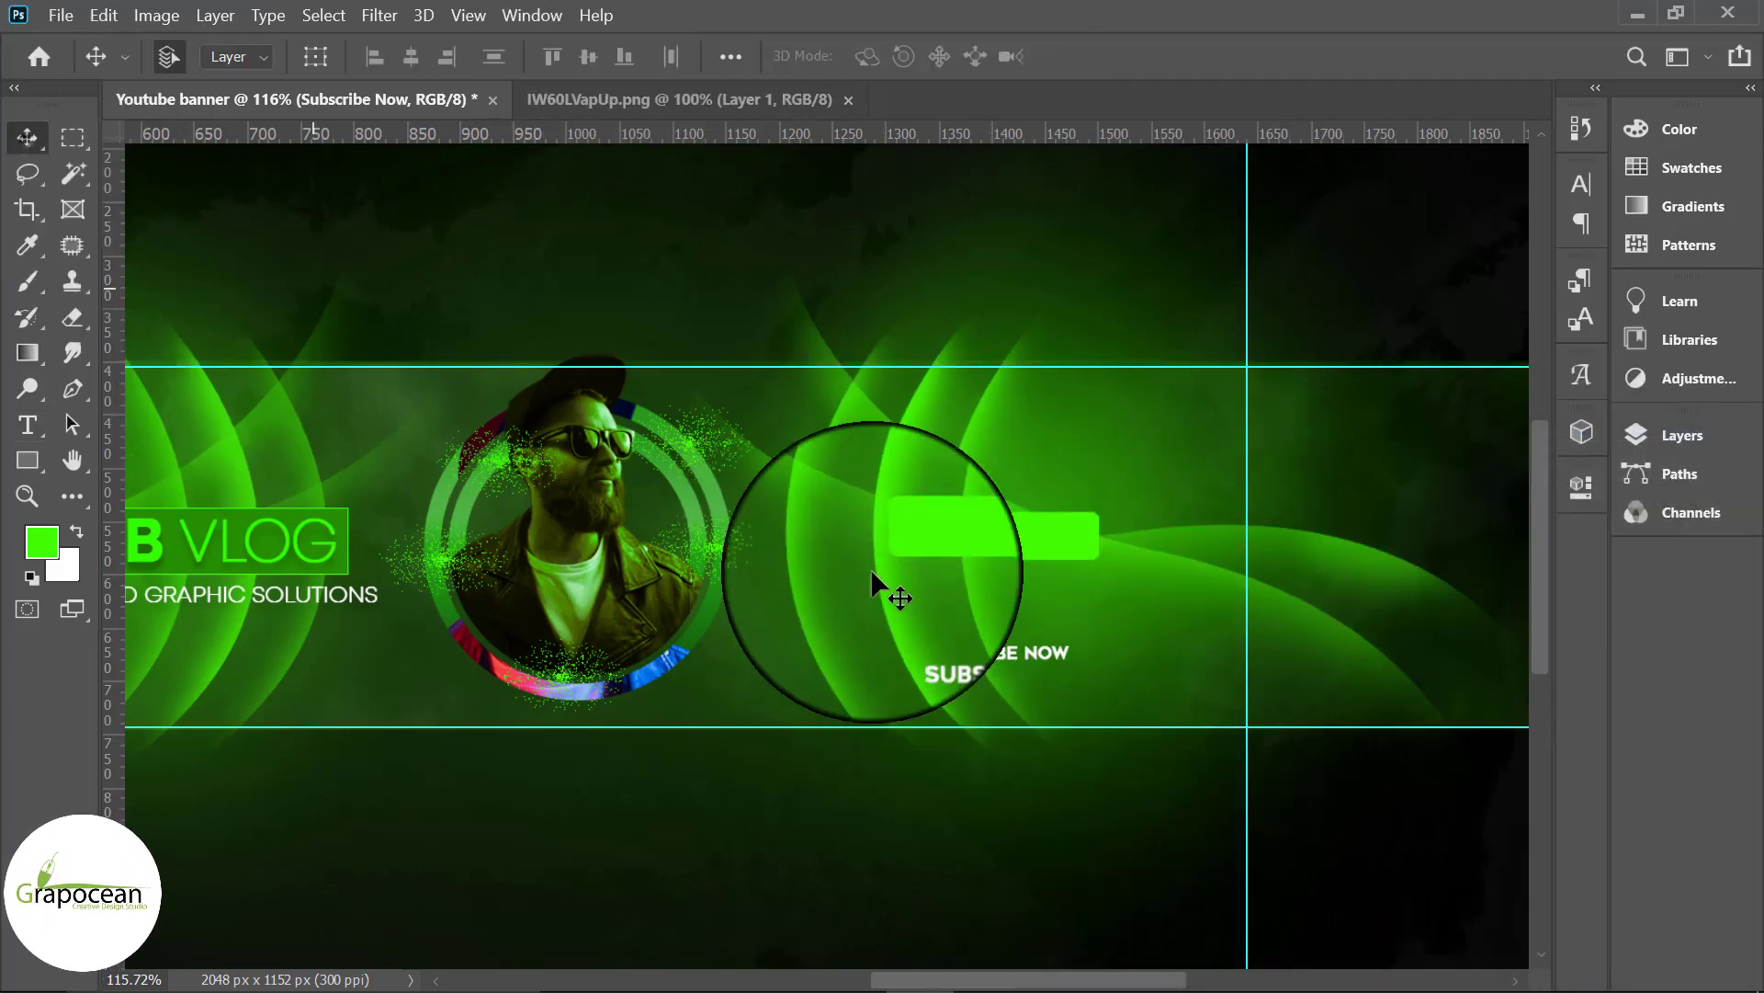
# Step: Move SUBSCRIBE NOW onto the green button, enlarge it, and fetch the Twitter icon from Illustrator
pyautogui.moveTo(978, 647); pyautogui.dragTo(977, 538)
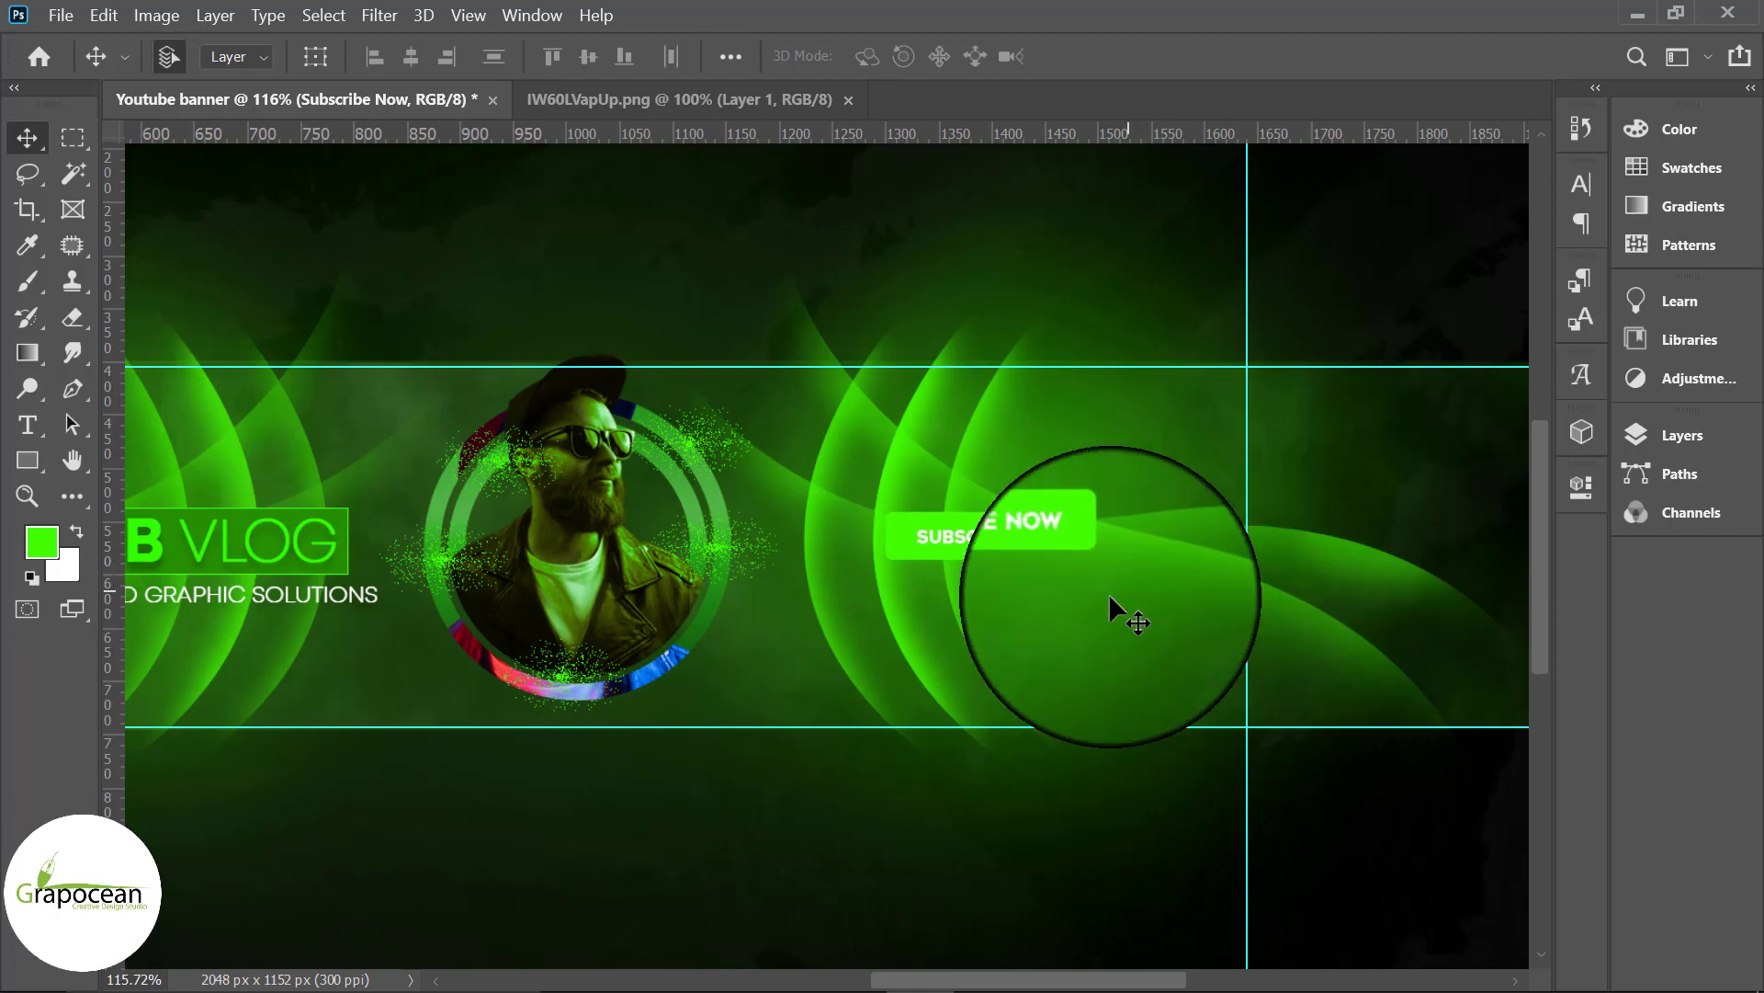
pyautogui.hotkey('ctrl', '0')
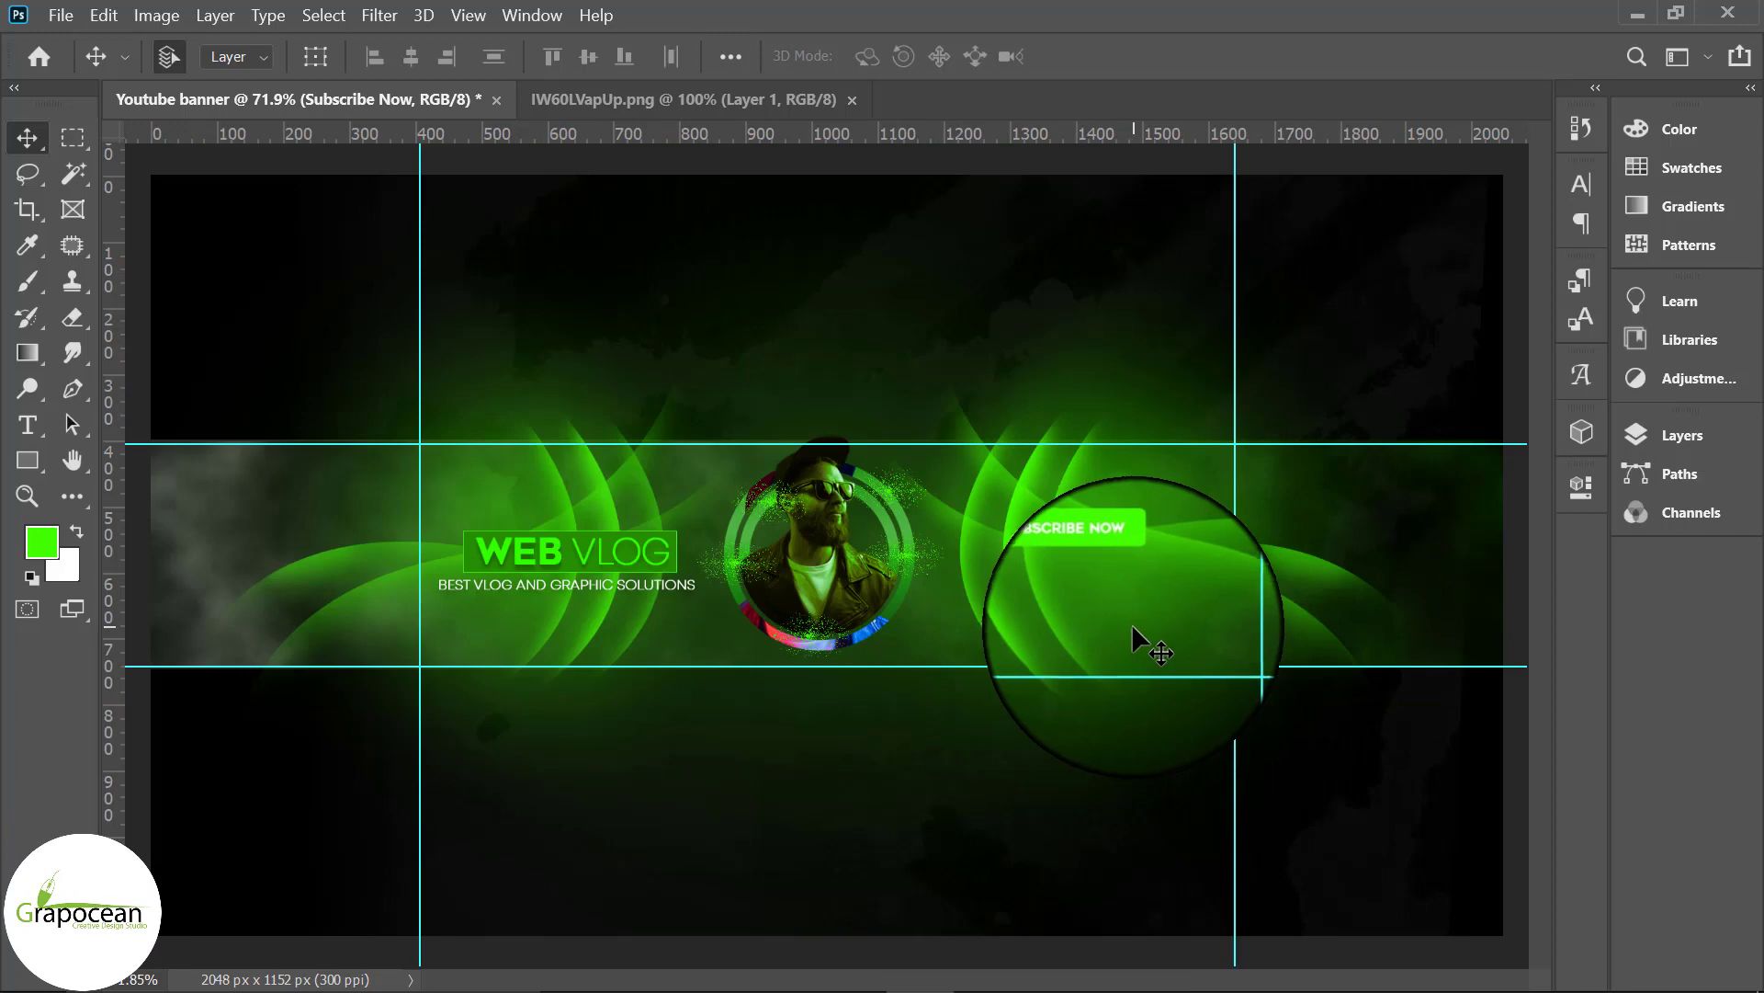
pyautogui.scroll(5, 1101, 505)
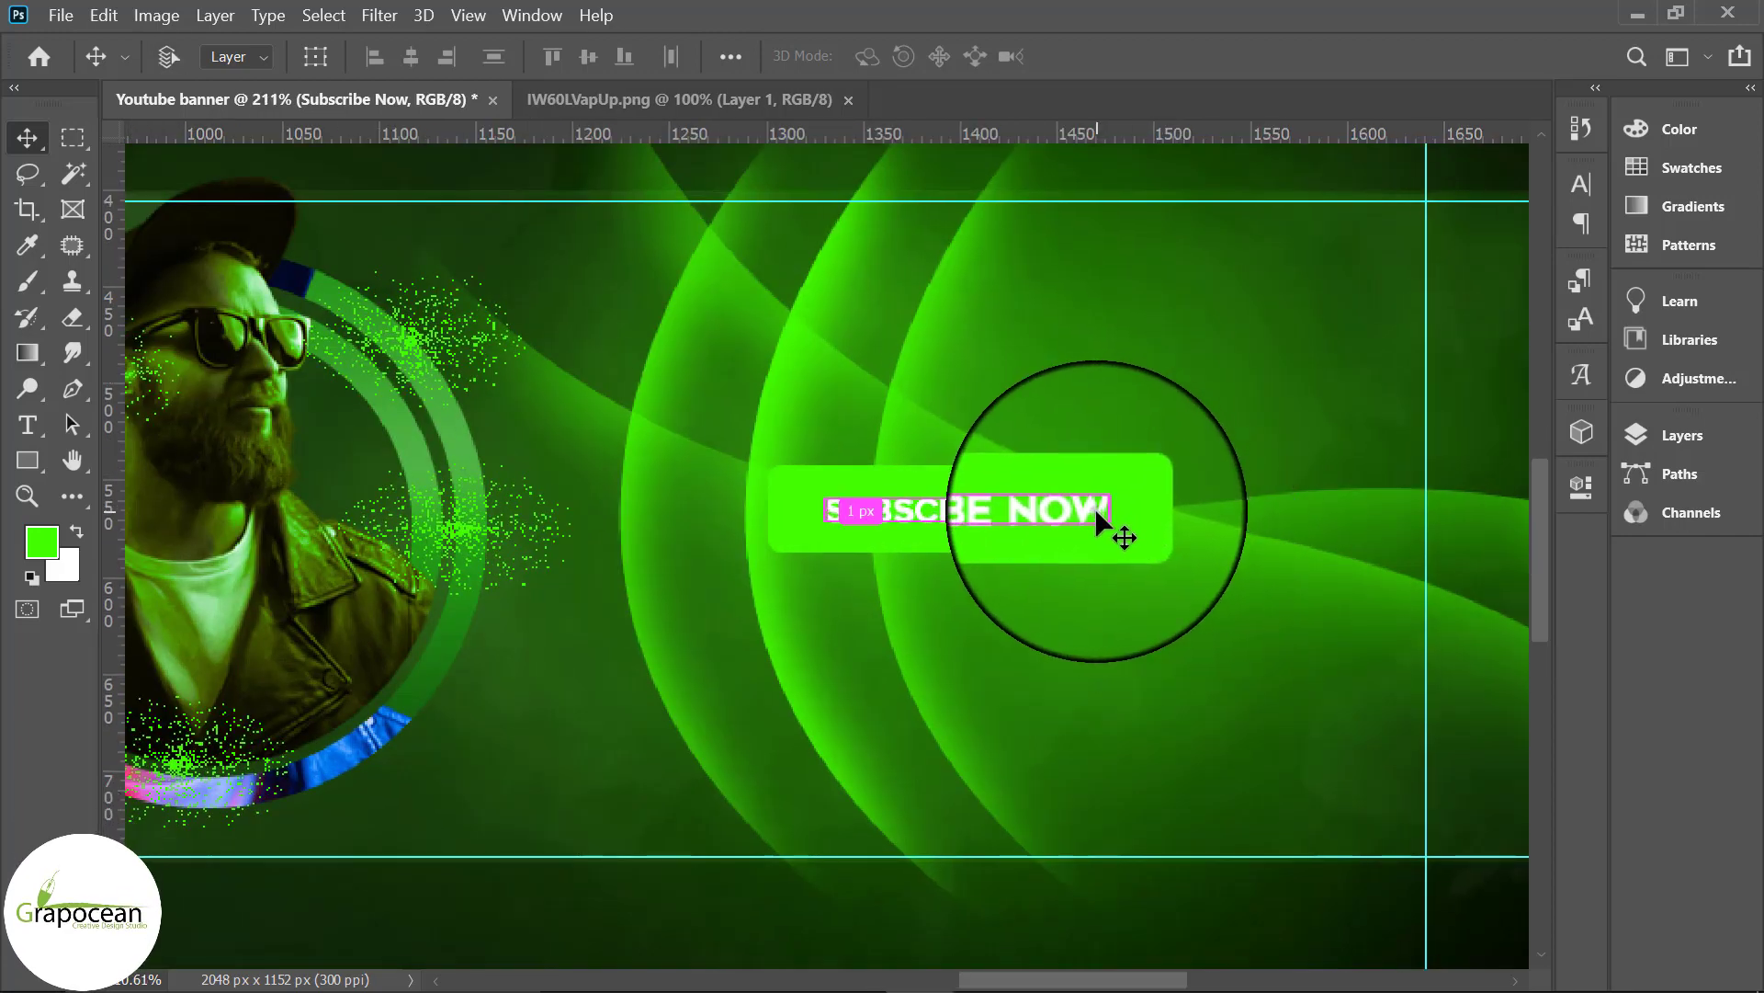
pyautogui.hotkey('ctrl', 't')
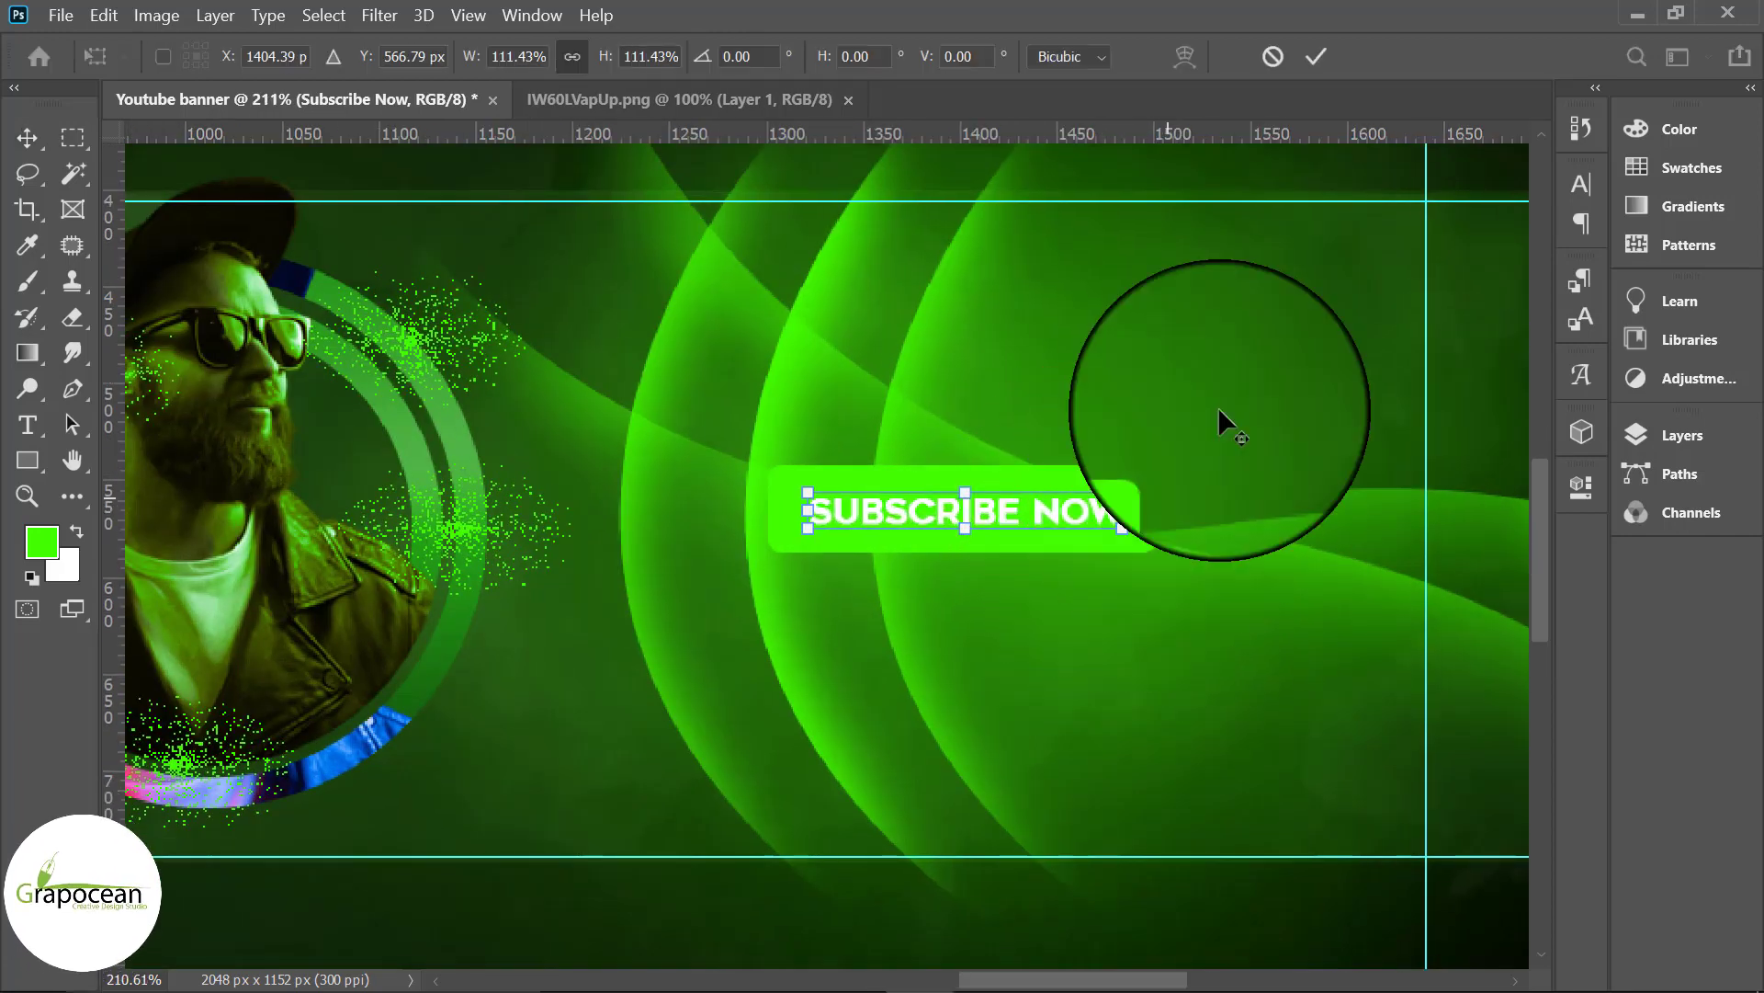
pyautogui.click(1316, 56)
pyautogui.scroll(-3, 1232, 731)
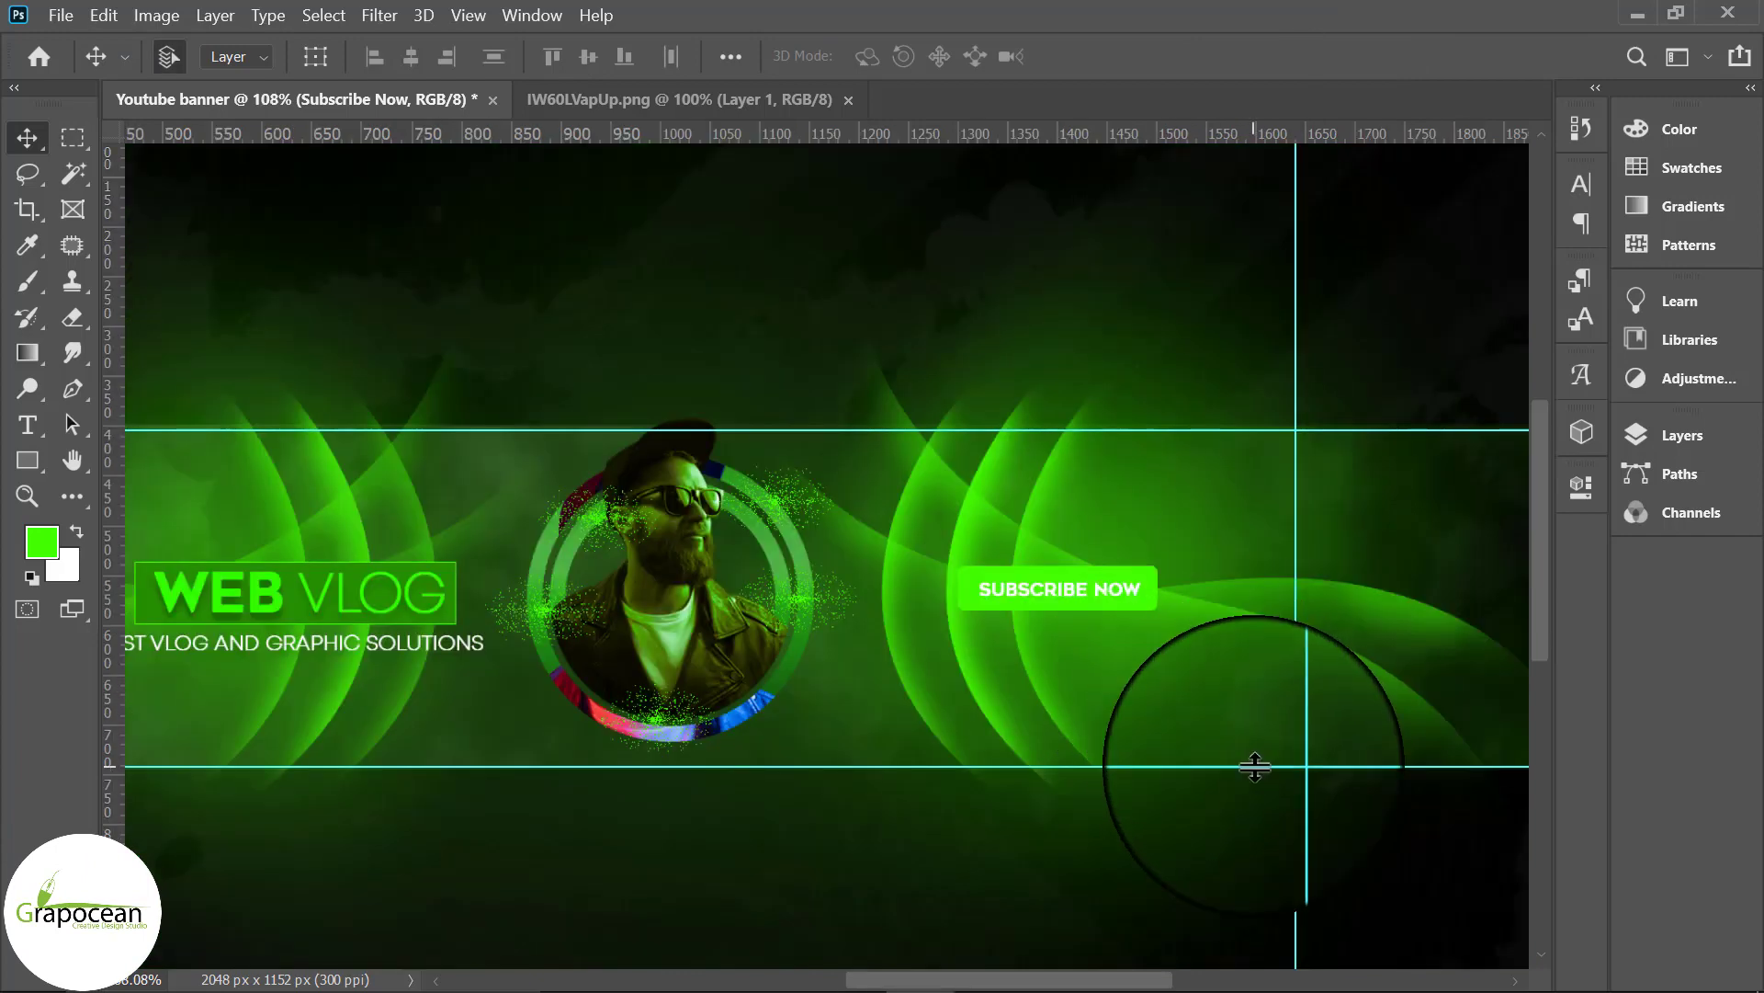
pyautogui.scroll(-1, 1242, 768)
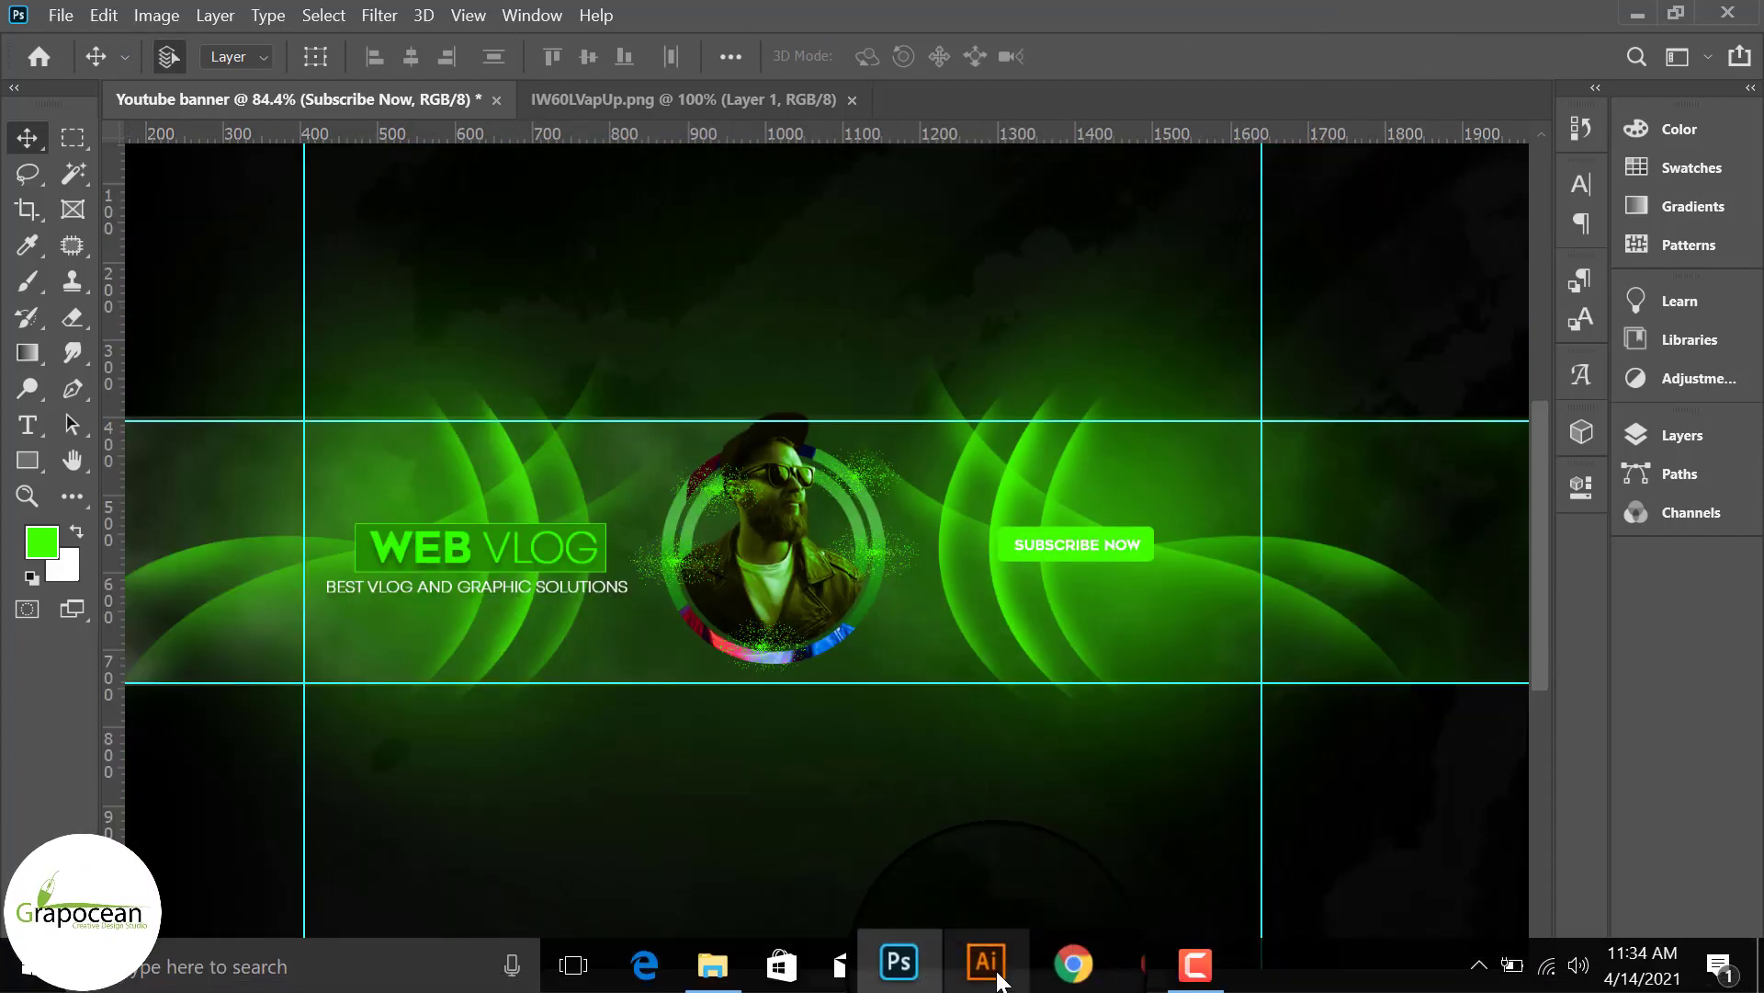
pyautogui.click(998, 974)
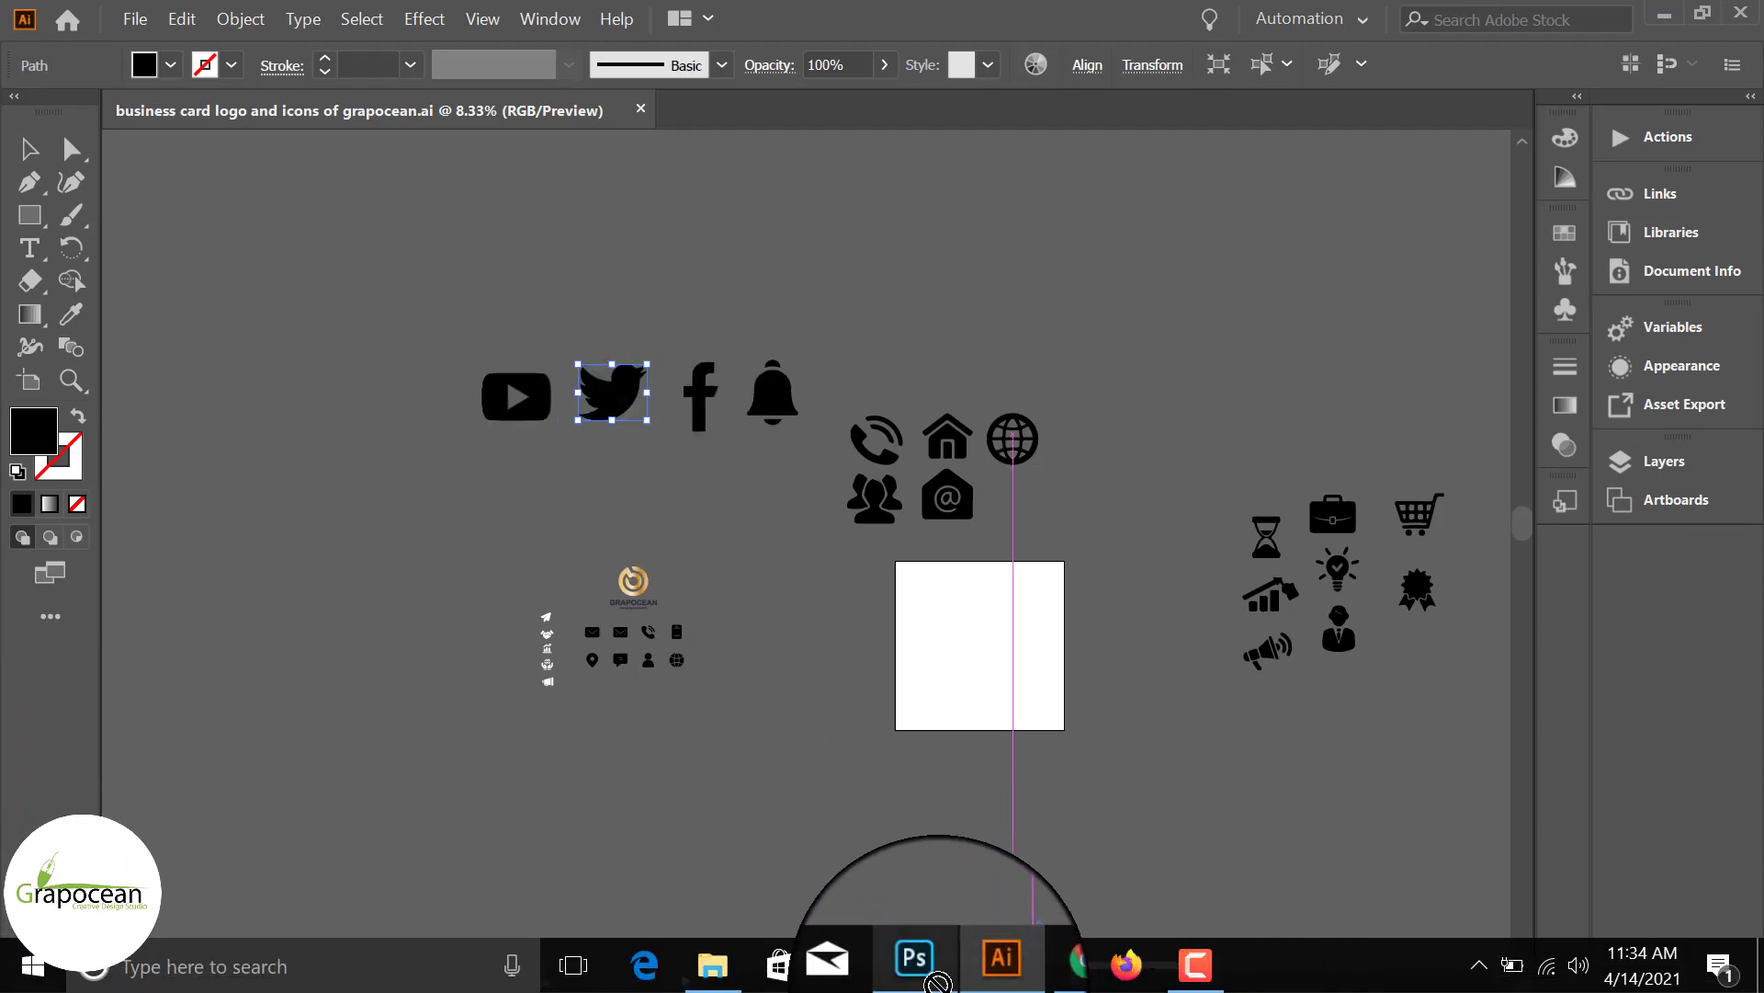
pyautogui.click(903, 960)
# Step: Place the Twitter bird into the banner and scale it down to a small icon
pyautogui.moveTo(984, 633); pyautogui.dragTo(985, 632)
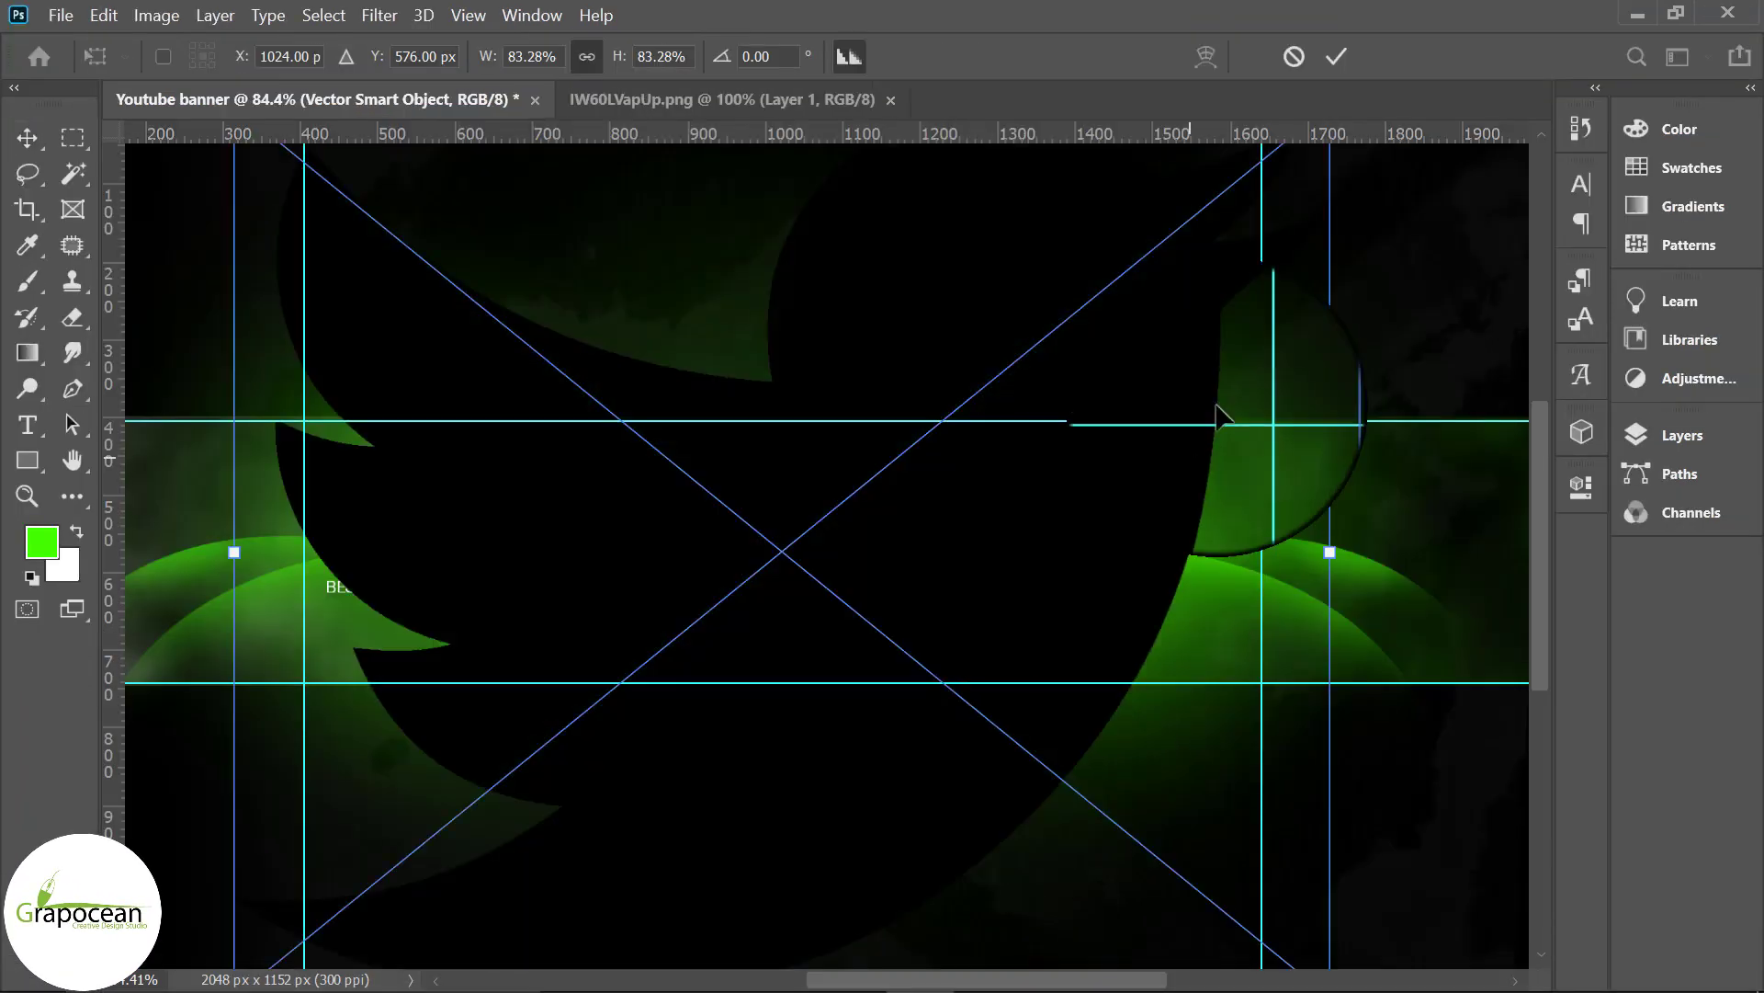
pyautogui.scroll(-3, 1198, 370)
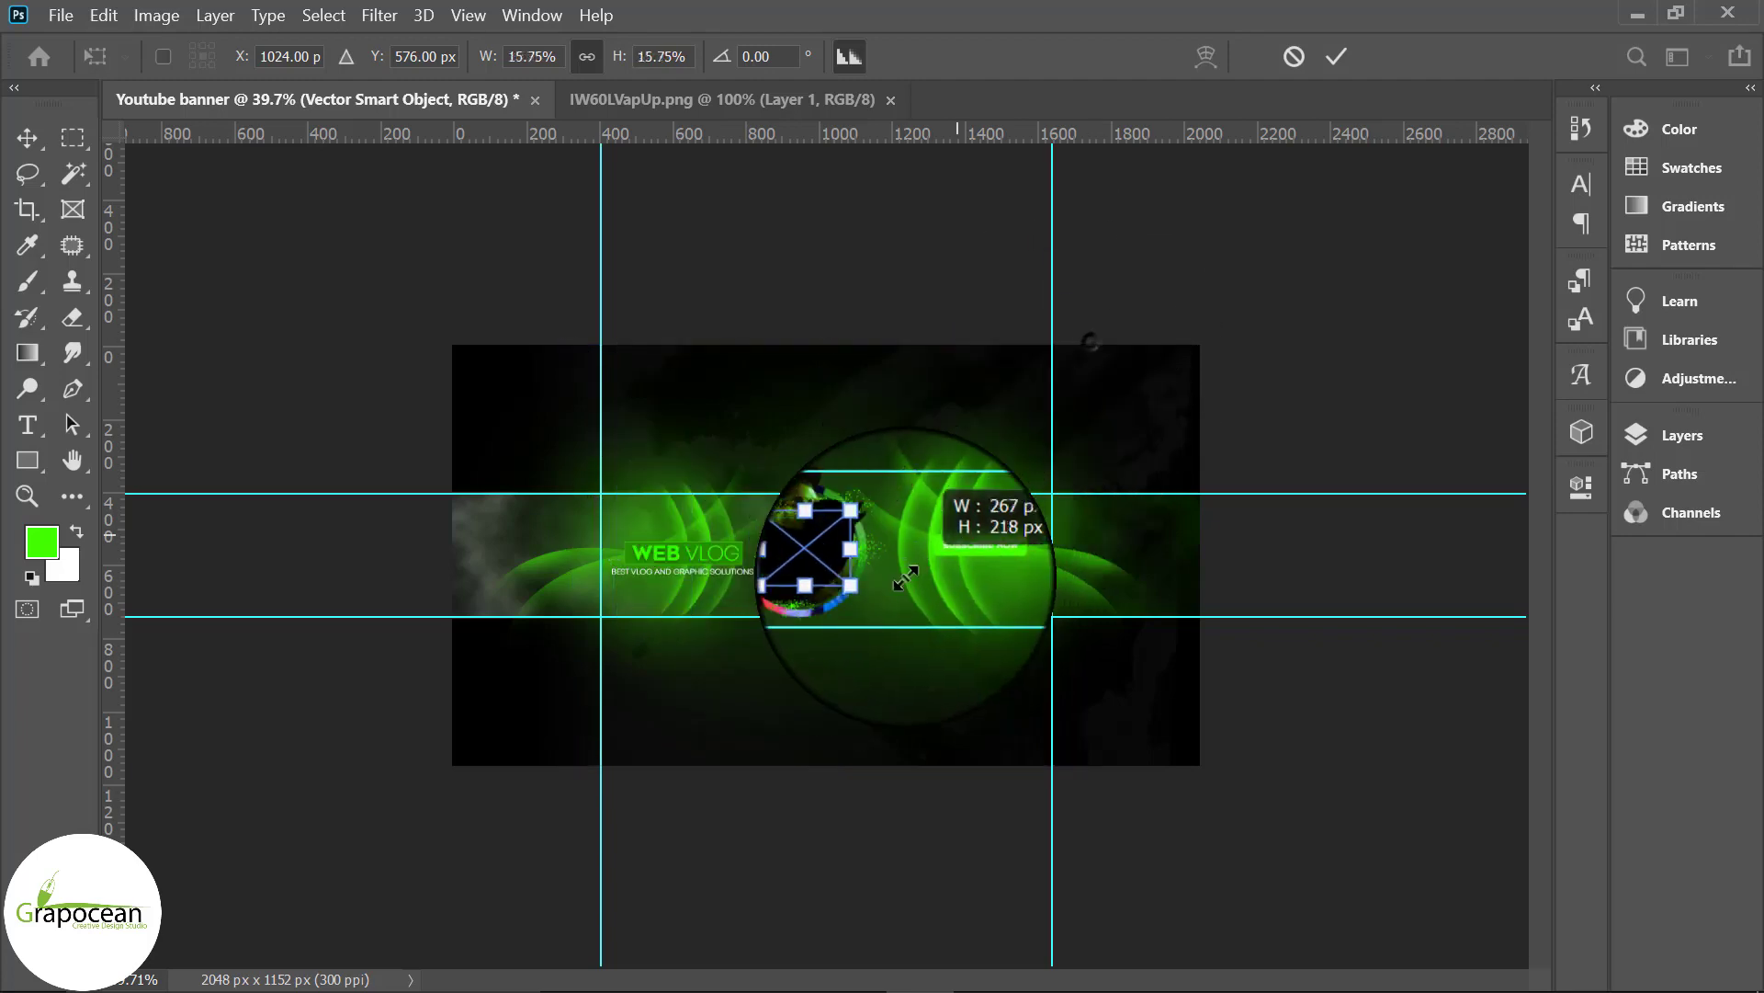
pyautogui.moveTo(1094, 338)
pyautogui.mouseDown()
pyautogui.moveTo(868, 583)
pyautogui.moveTo(1002, 630)
pyautogui.moveTo(1059, 606)
pyautogui.mouseUp()
pyautogui.scroll(5, 868, 583)
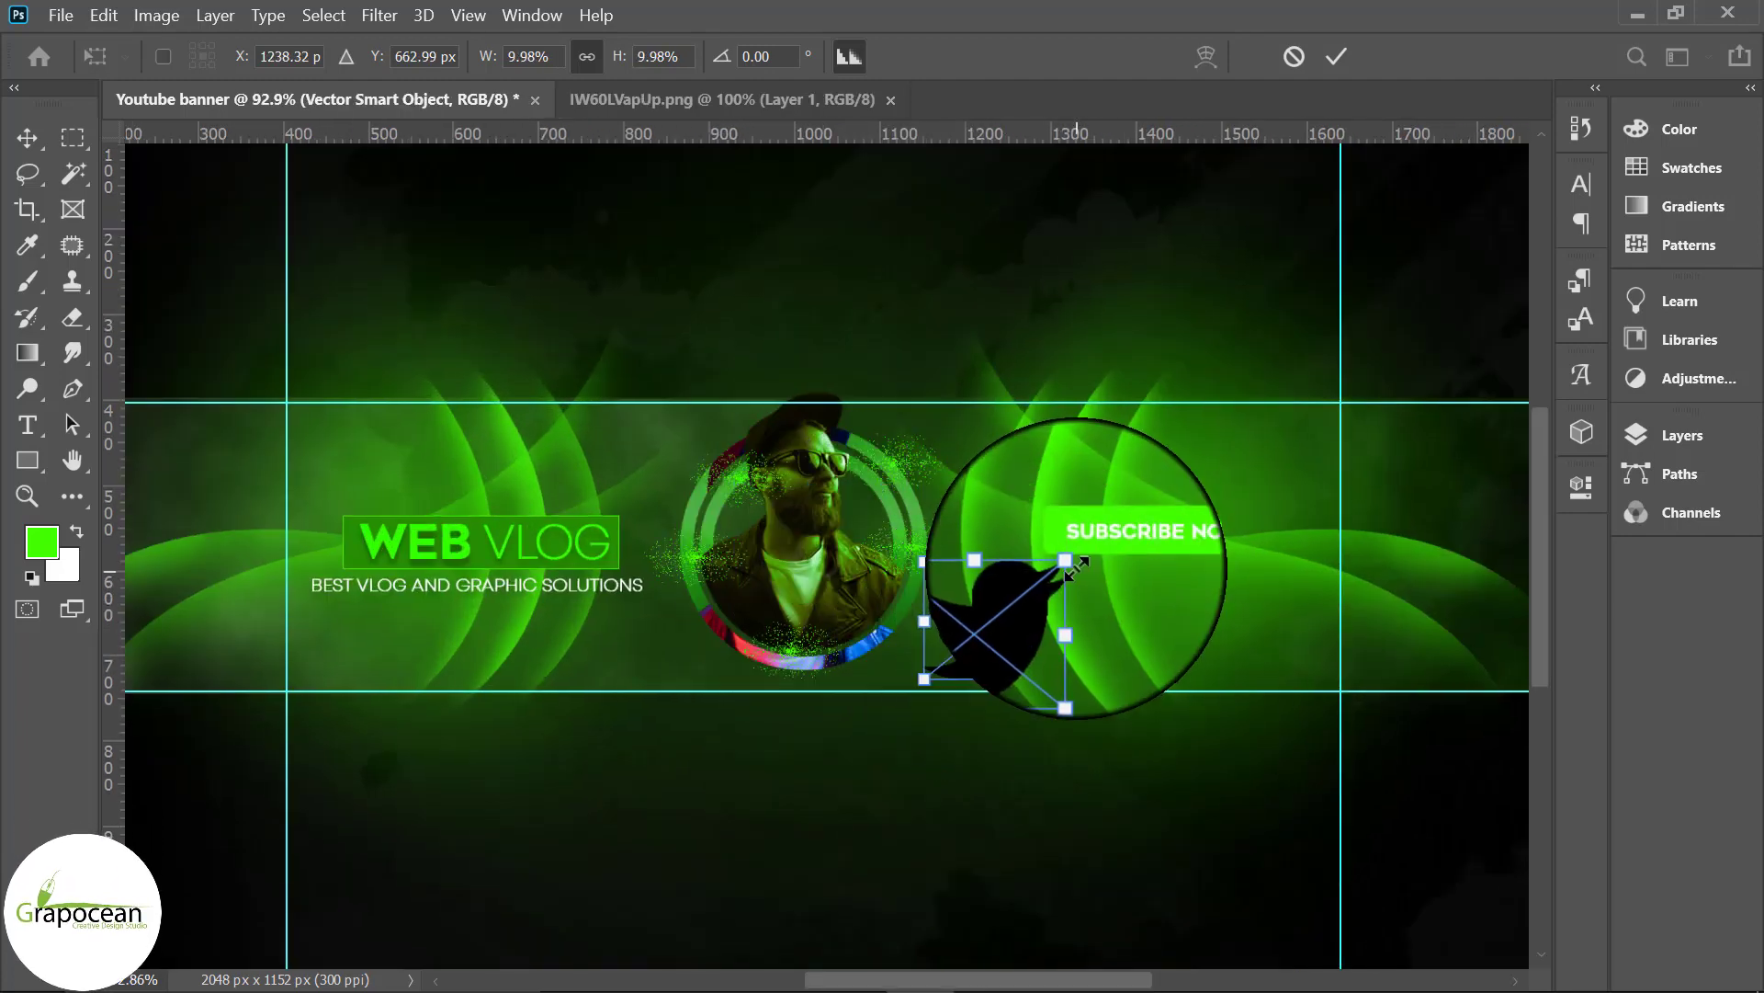
pyautogui.moveTo(1118, 517); pyautogui.dragTo(1035, 598)
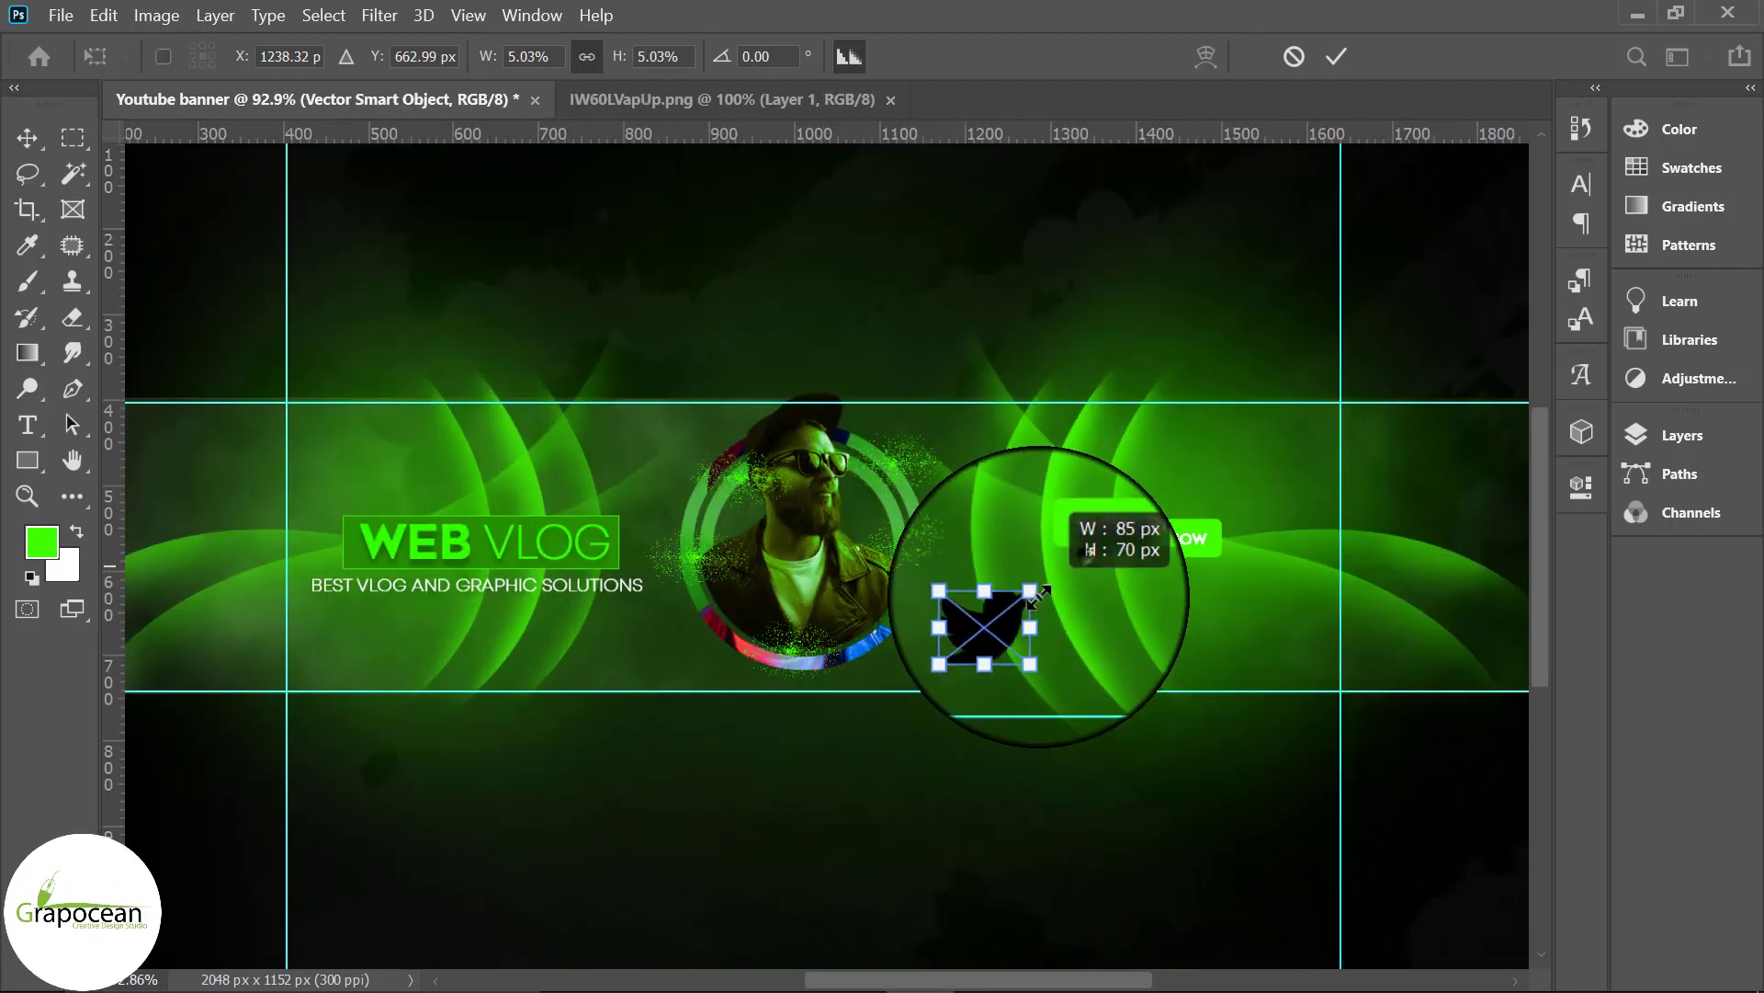
pyautogui.click(1337, 56)
# Step: Give the Twitter bird layer a green Color Overlay via Blending Options
pyautogui.click(1708, 436)
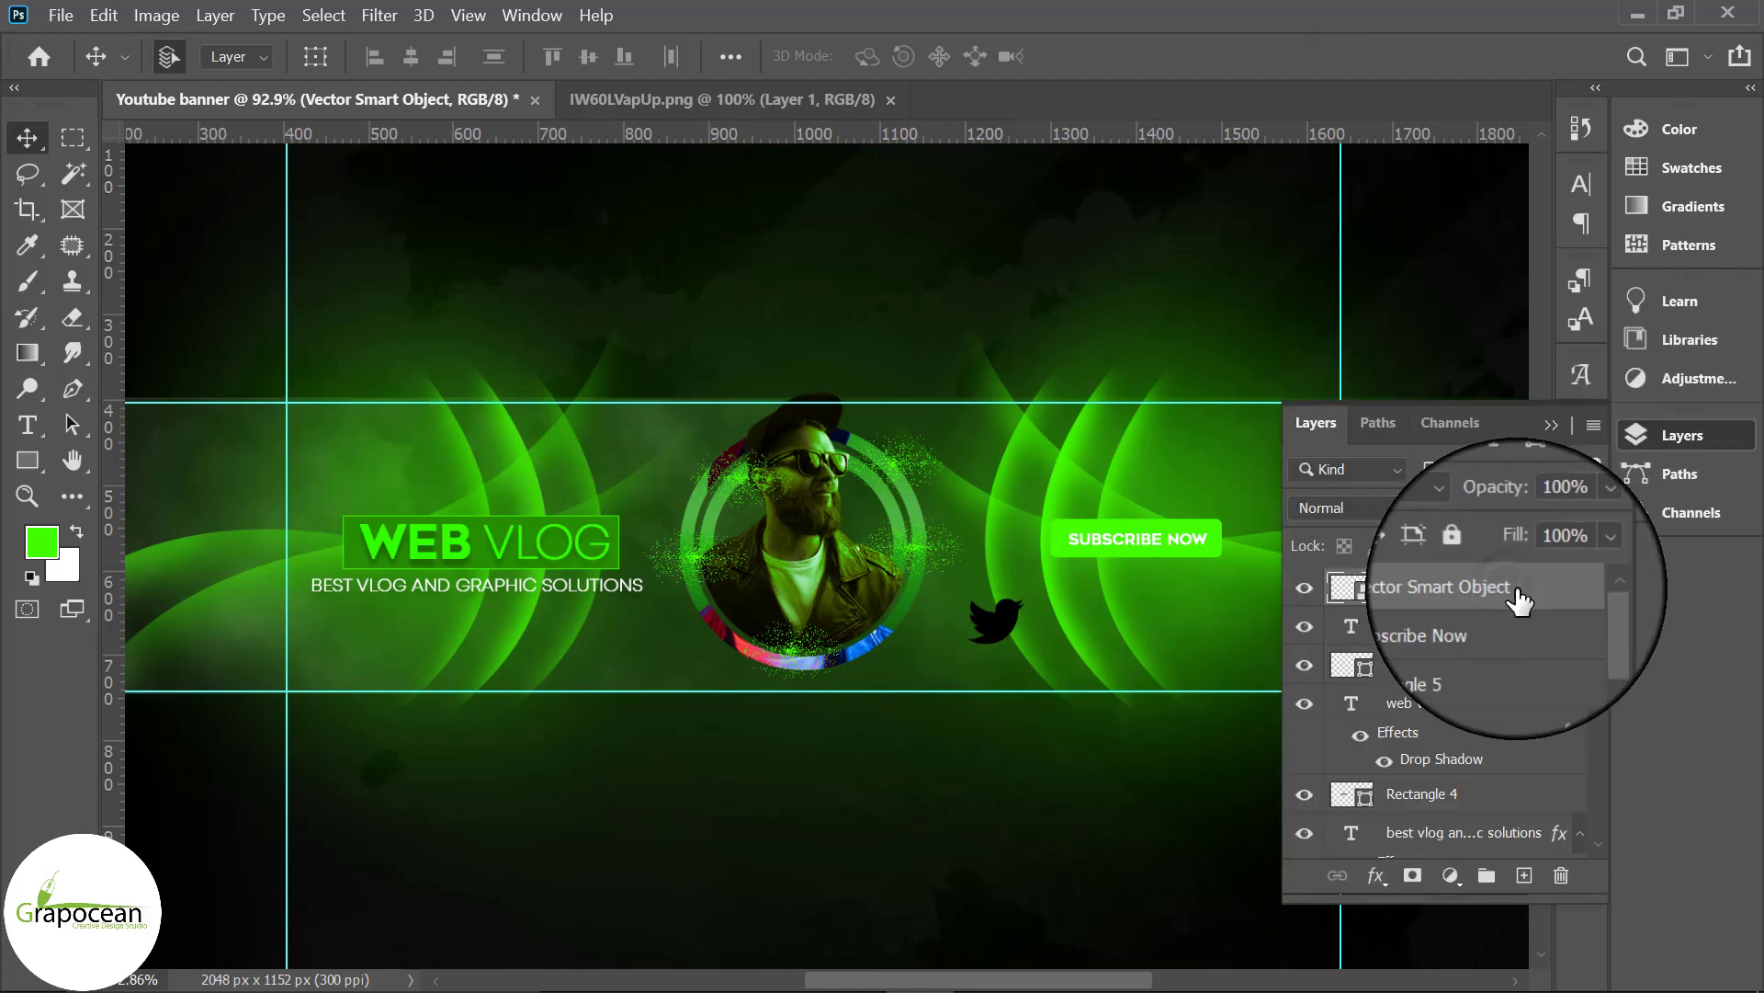
pyautogui.rightClick(1520, 599)
pyautogui.click(1237, 37)
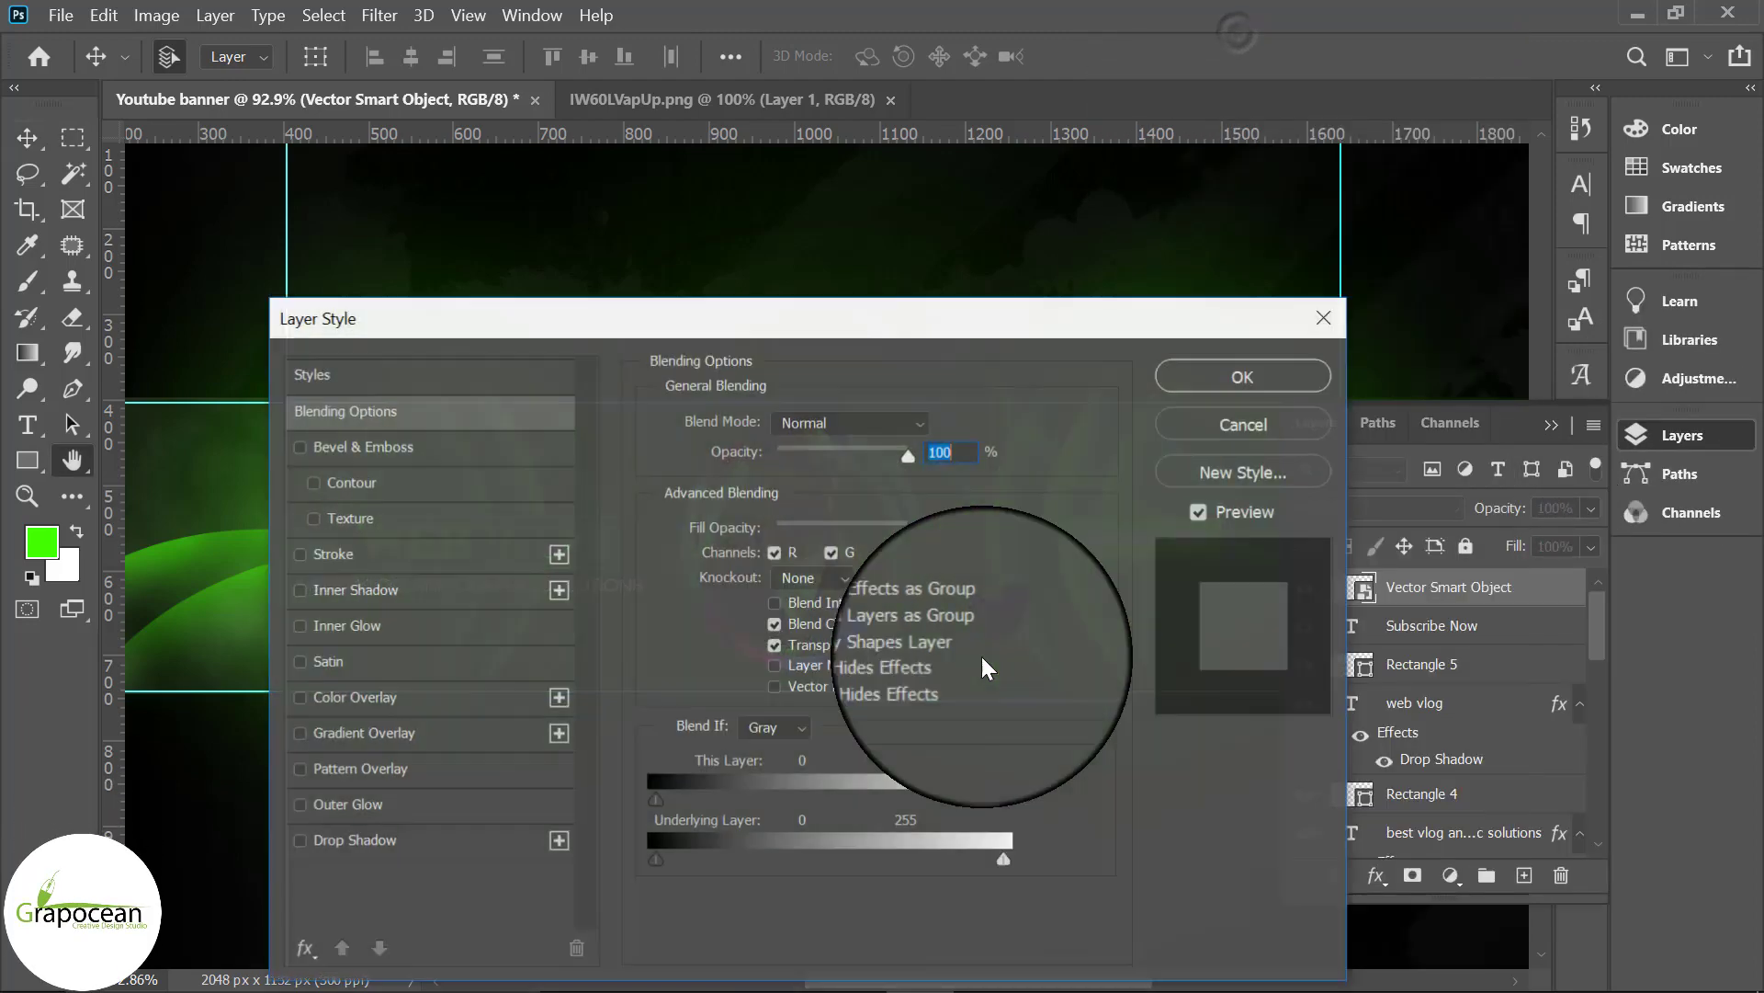
pyautogui.click(368, 698)
pyautogui.moveTo(928, 333); pyautogui.dragTo(610, 798)
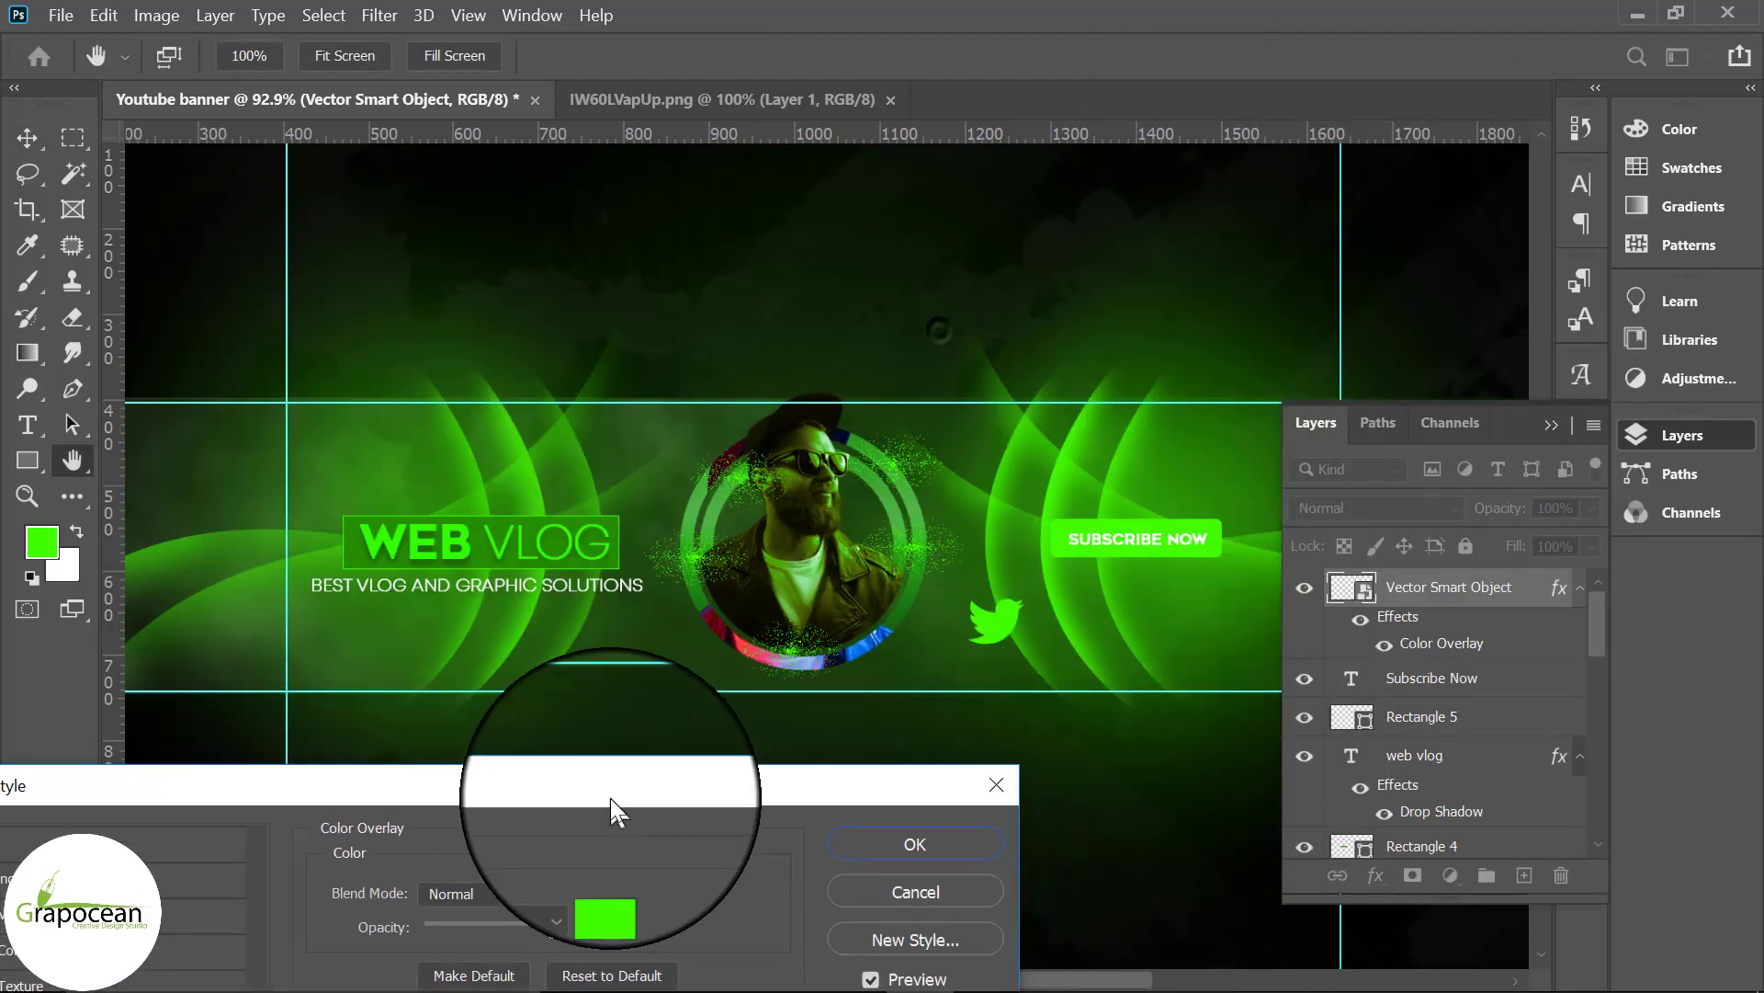
pyautogui.click(960, 841)
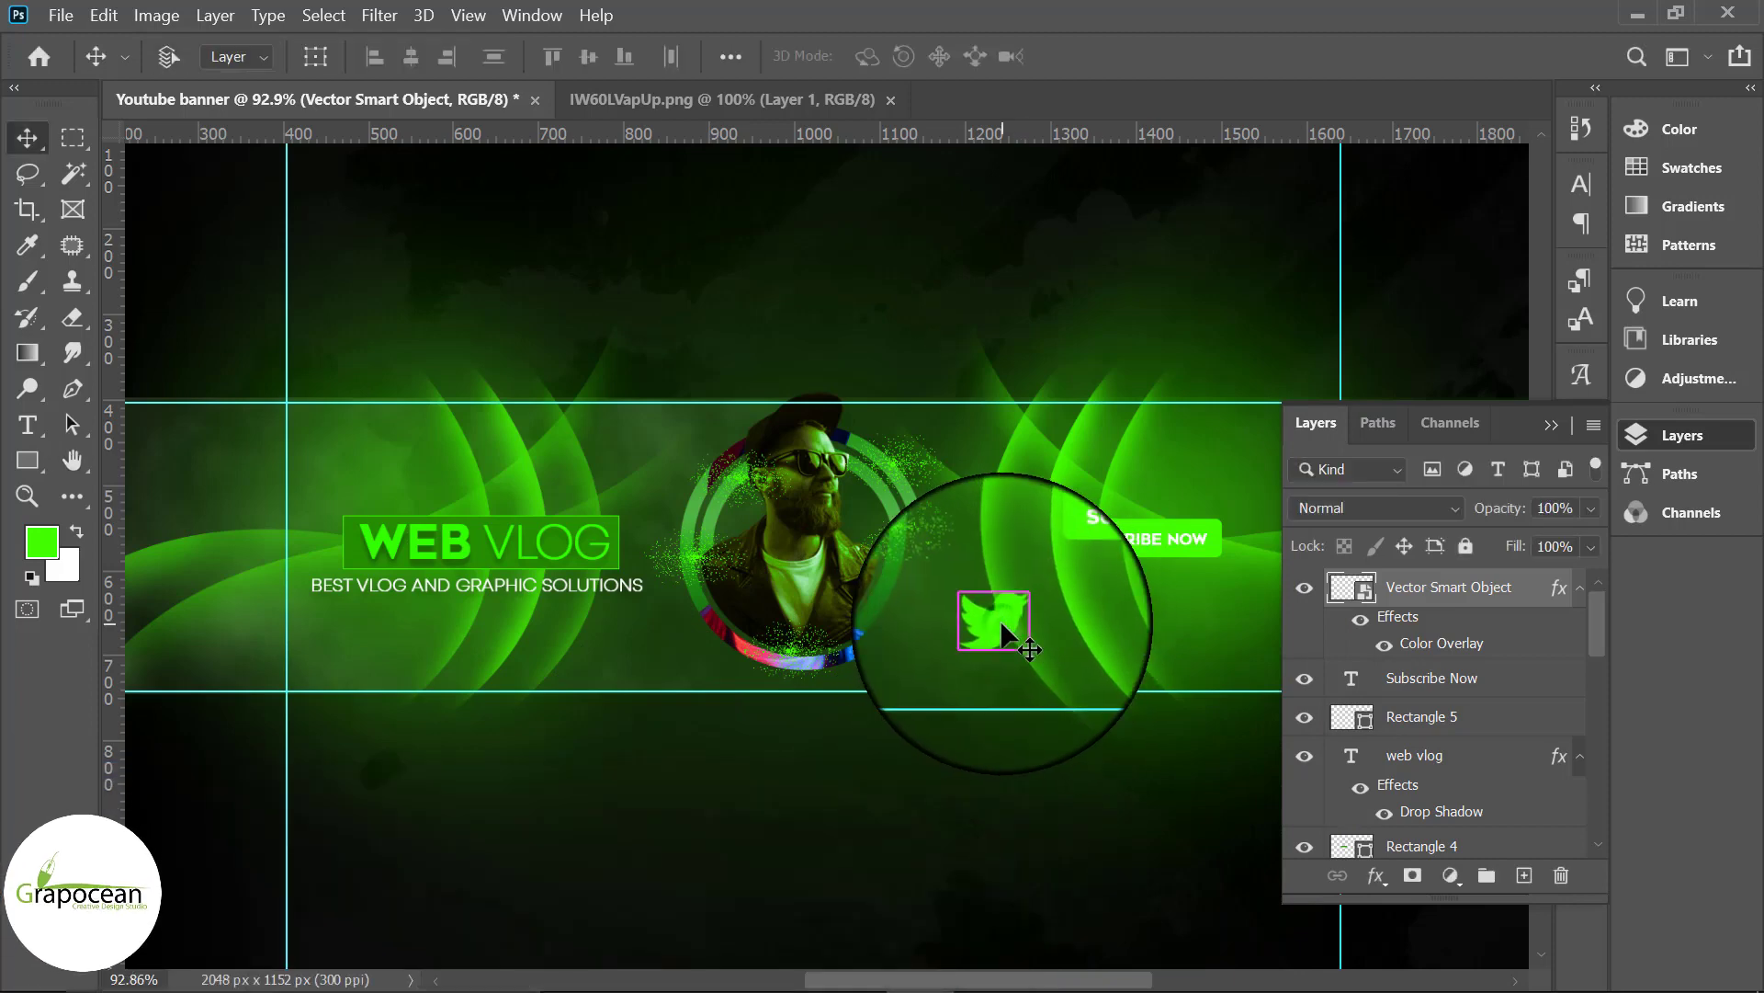
pyautogui.hotkey('ctrl', 't')
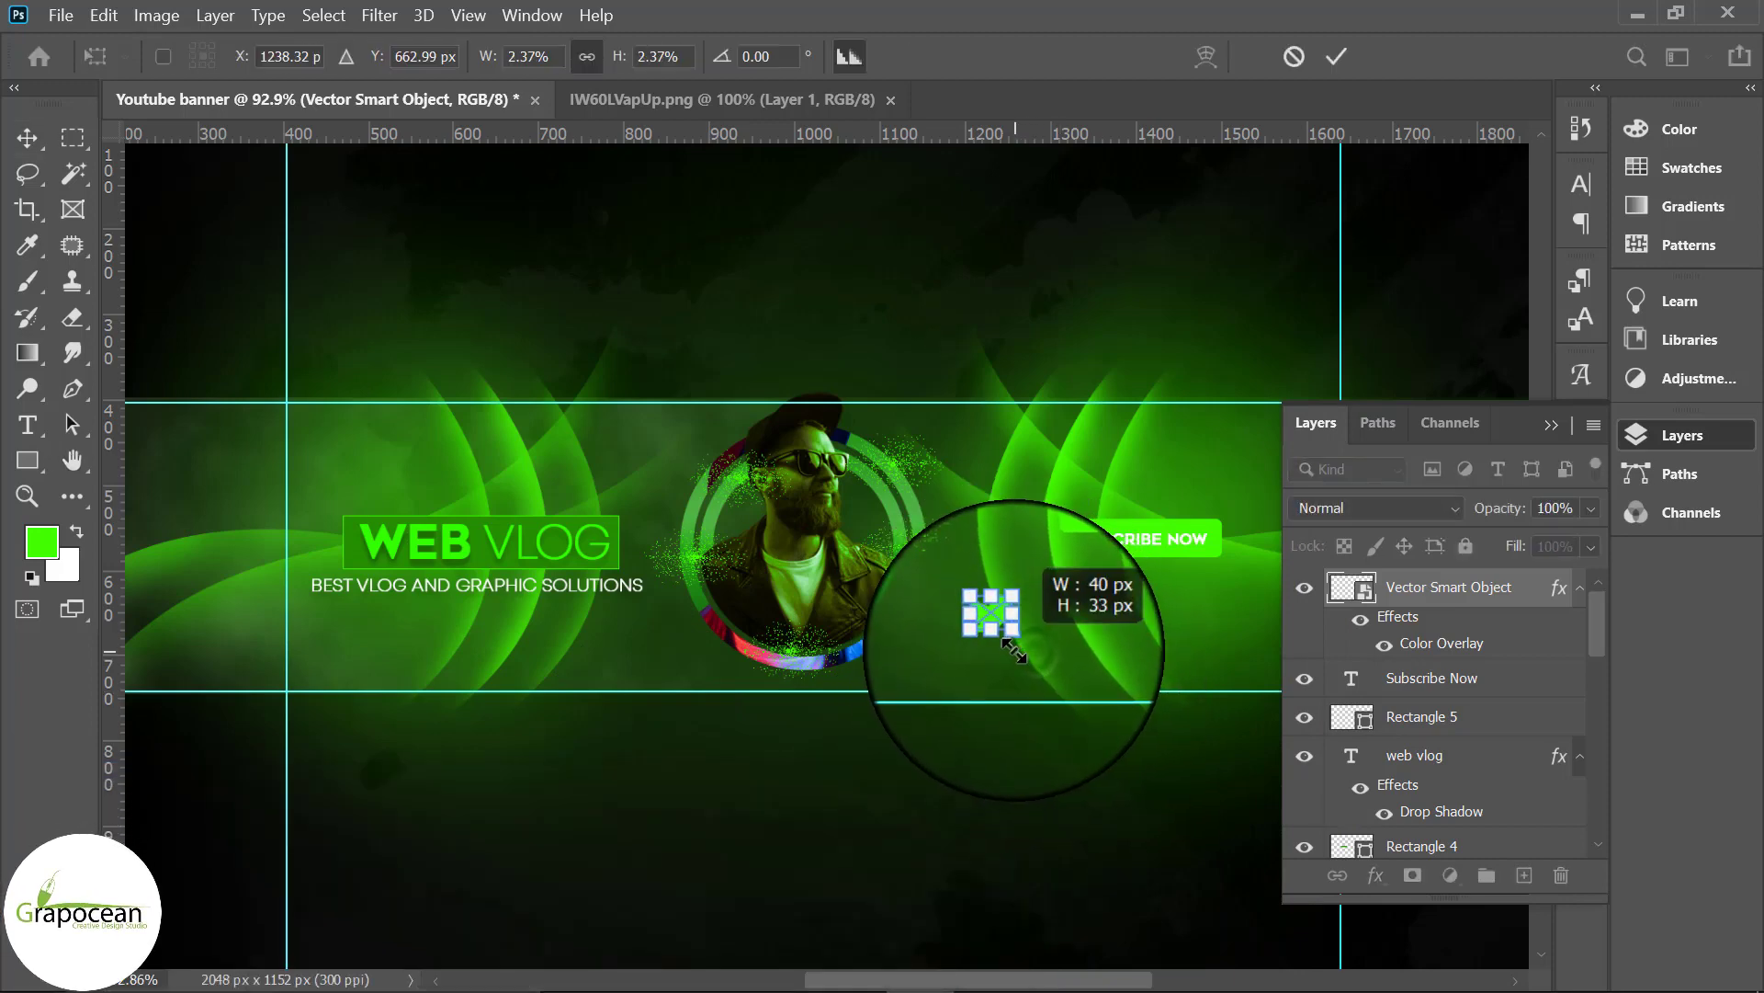
# Step: Add the TWITTER handle text beside the bird and align it with the icon
pyautogui.click(1336, 56)
pyautogui.press('t')
pyautogui.scroll(2, 1056, 643)
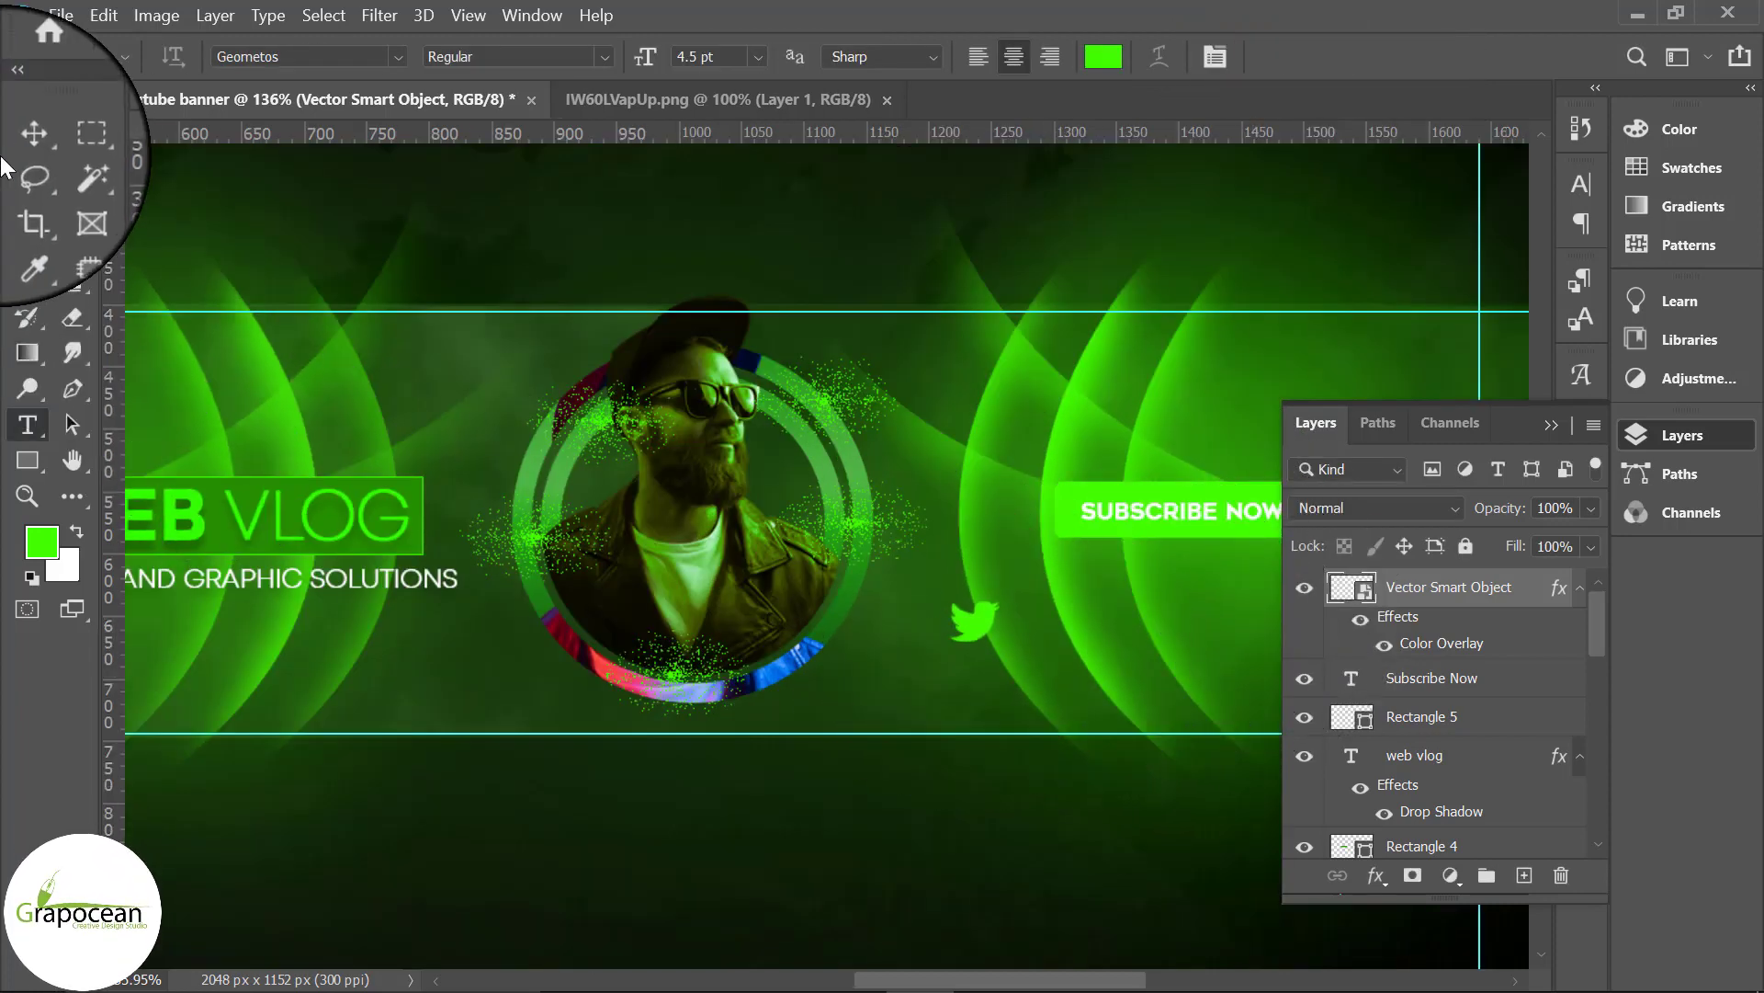
pyautogui.click(1030, 632)
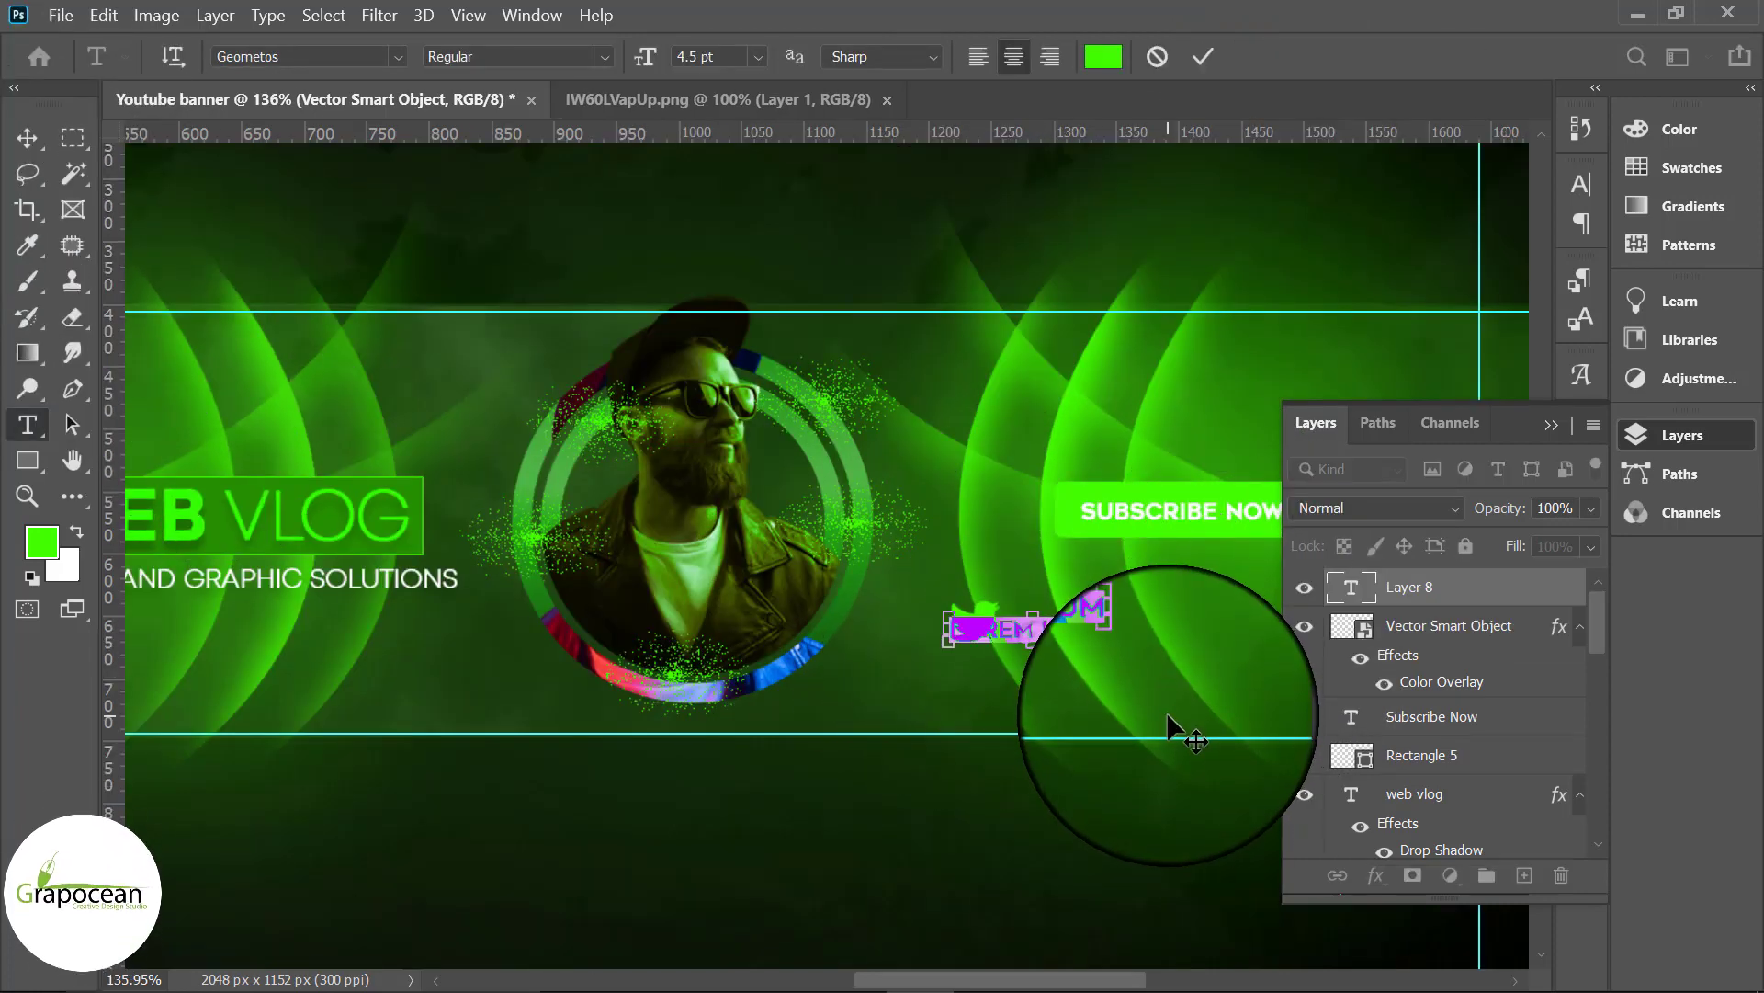
pyautogui.write('twitter/grapocean')
pyautogui.click(26, 137)
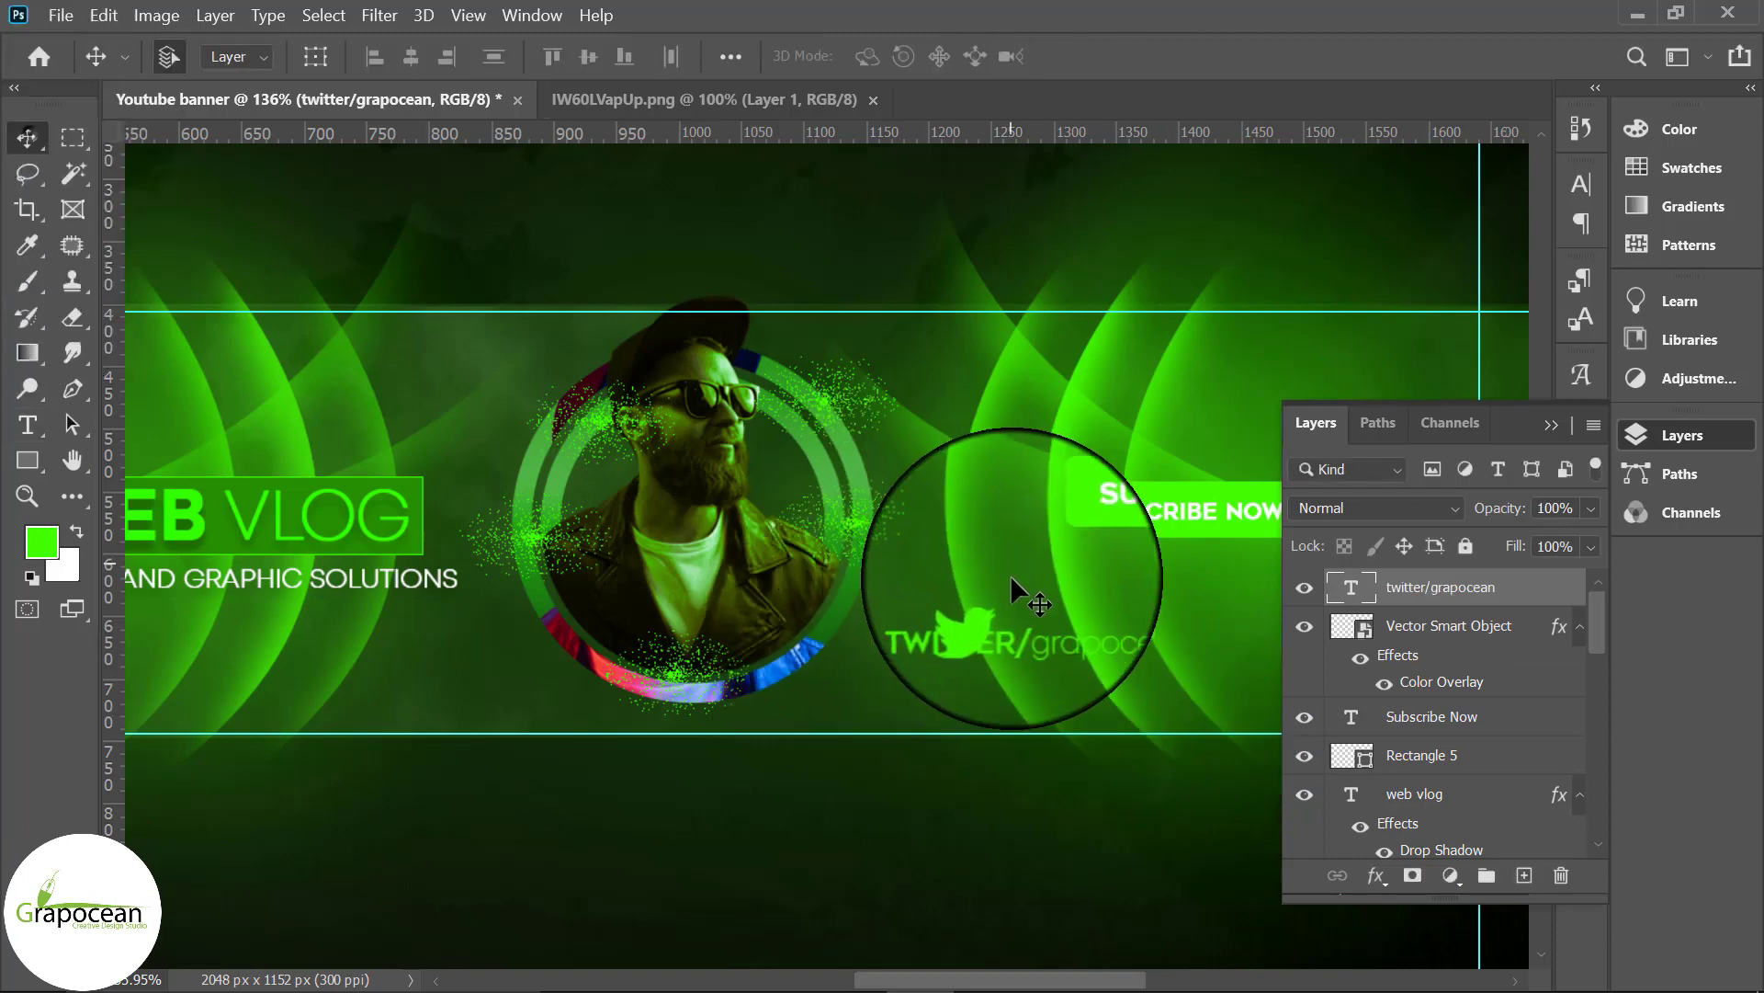
pyautogui.moveTo(1115, 630); pyautogui.dragTo(1173, 631)
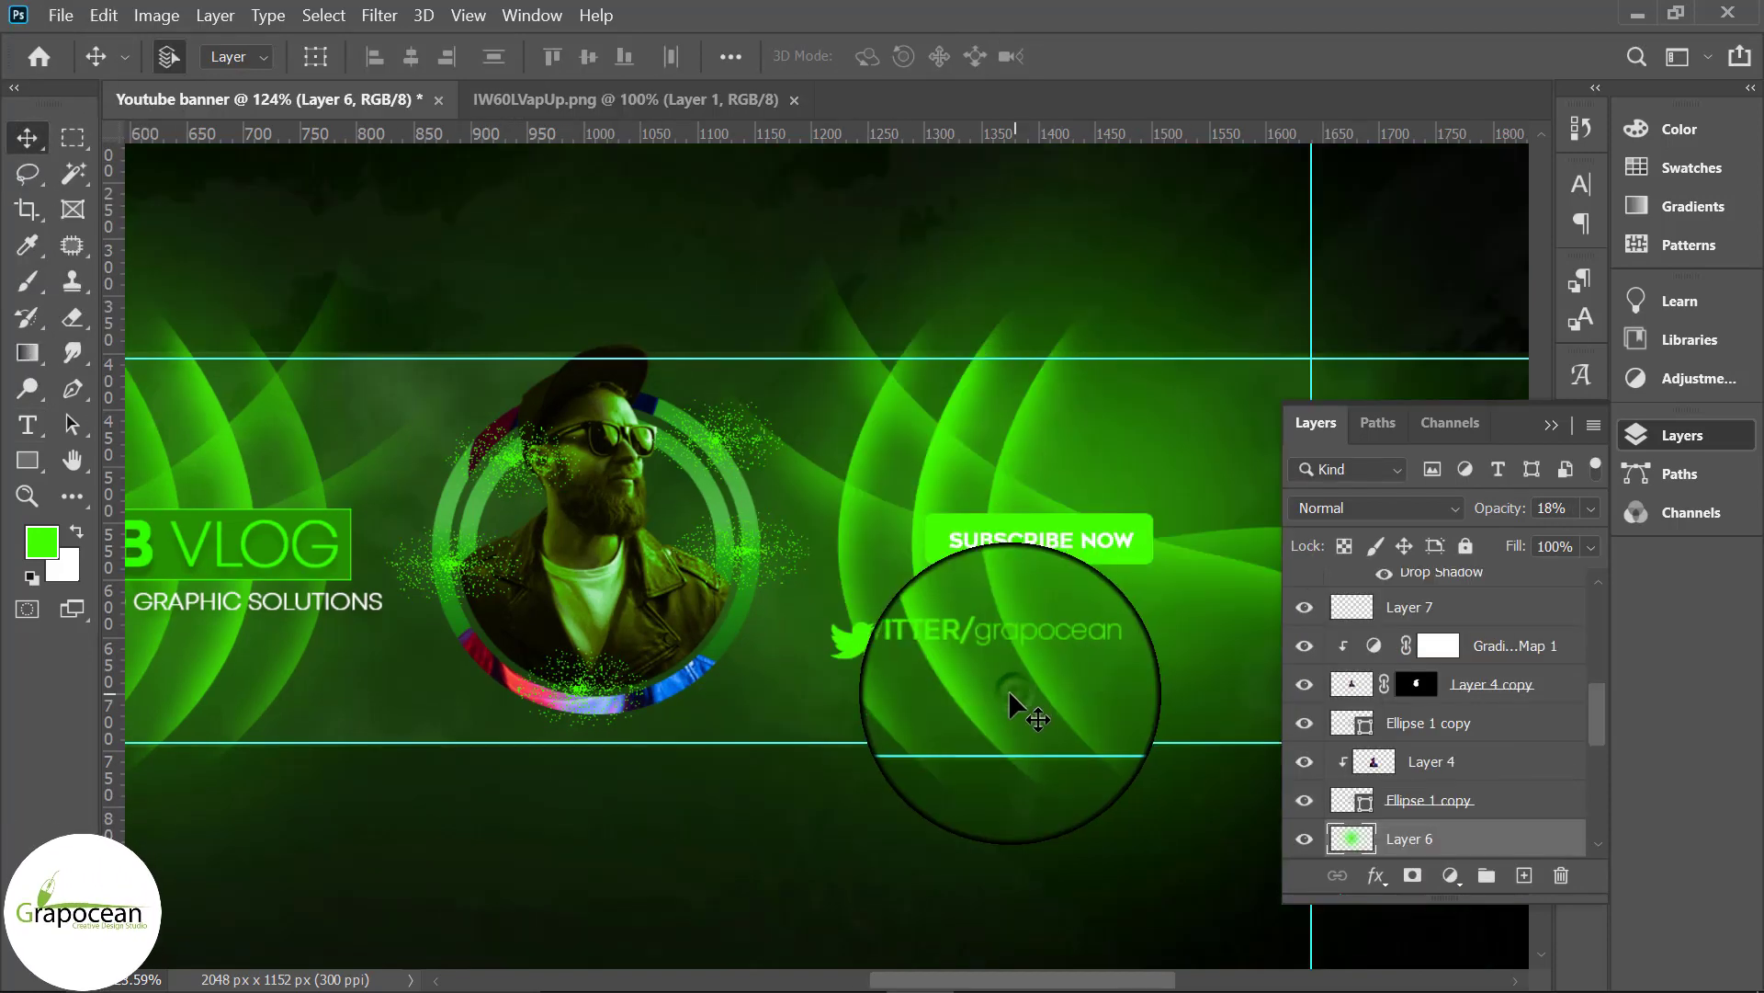
pyautogui.click(1000, 974)
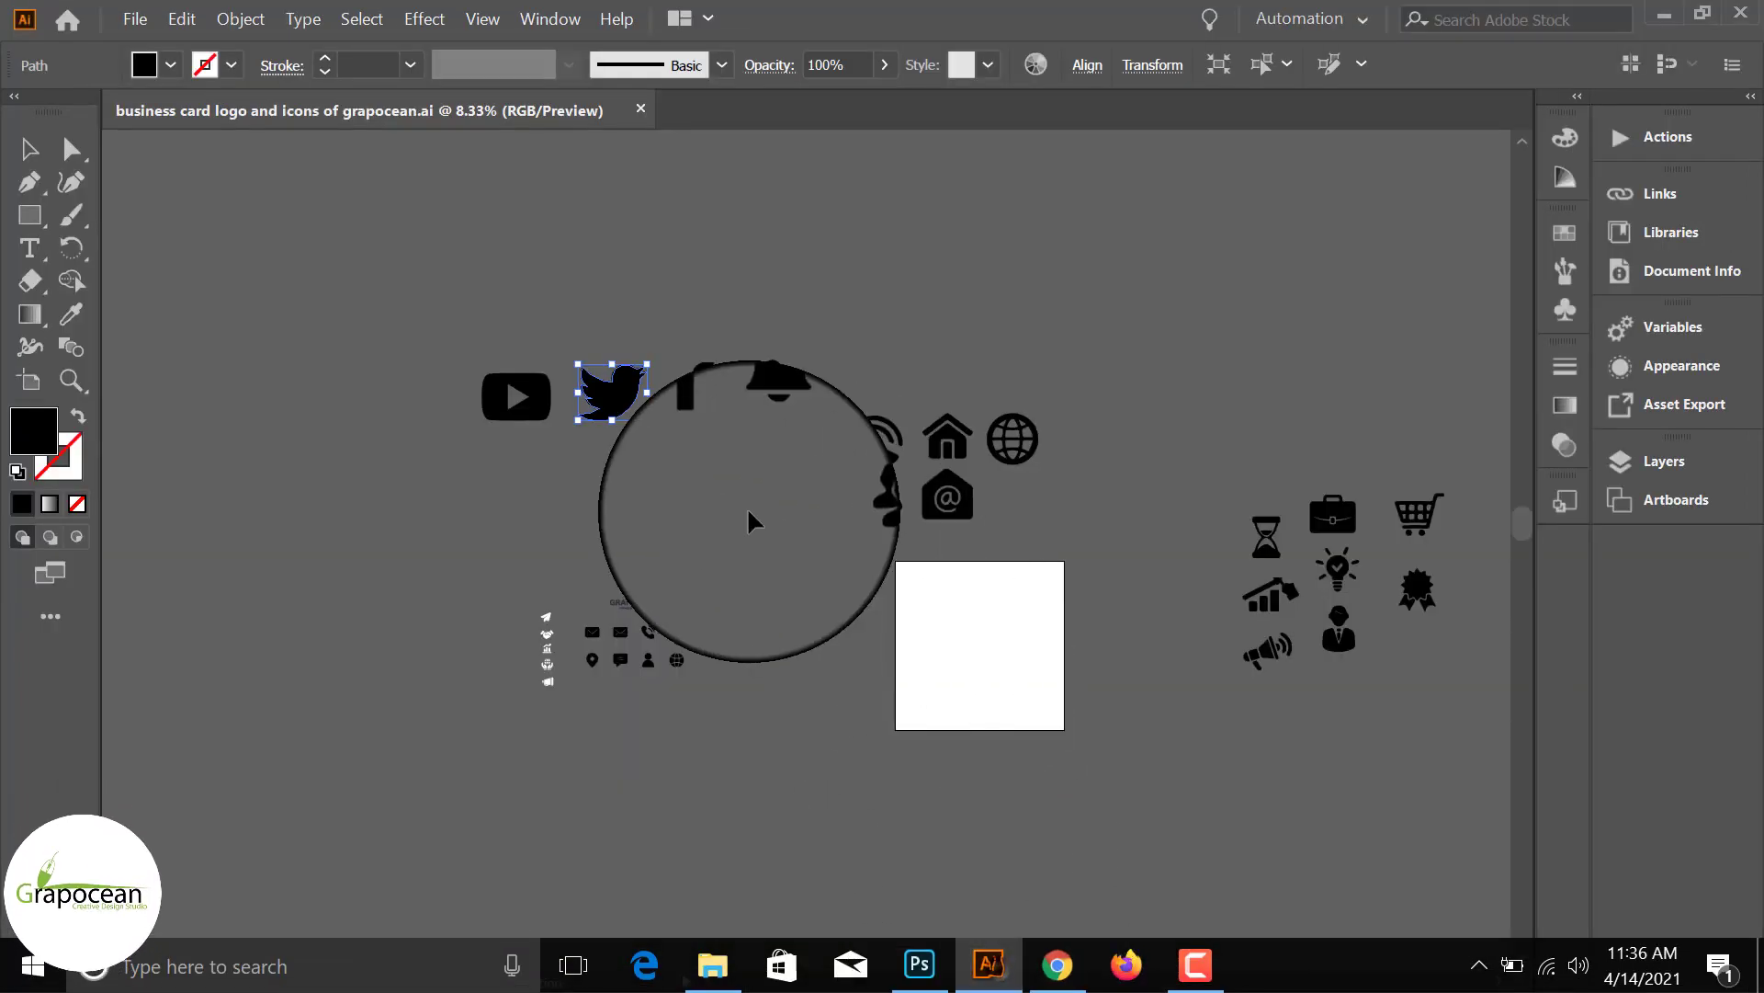
pyautogui.click(910, 974)
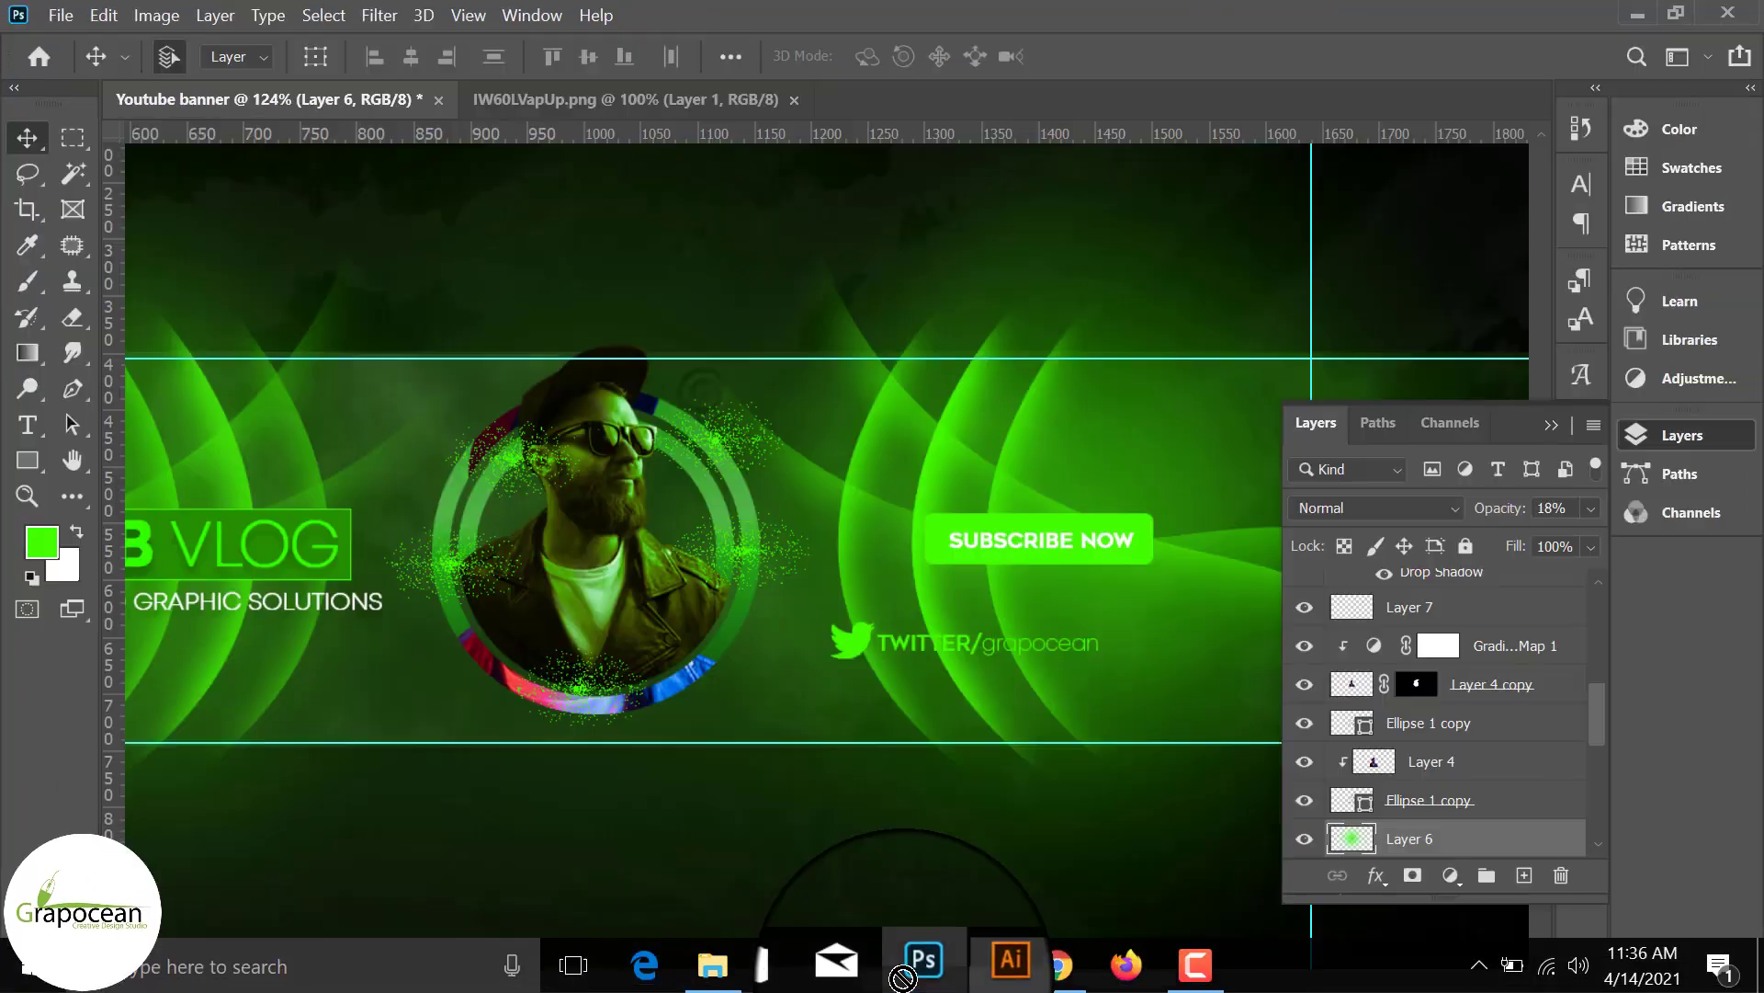
# Step: Bring in the Facebook f icon, shrink it, and place it below the Twitter bird
pyautogui.moveTo(907, 704); pyautogui.dragTo(910, 701)
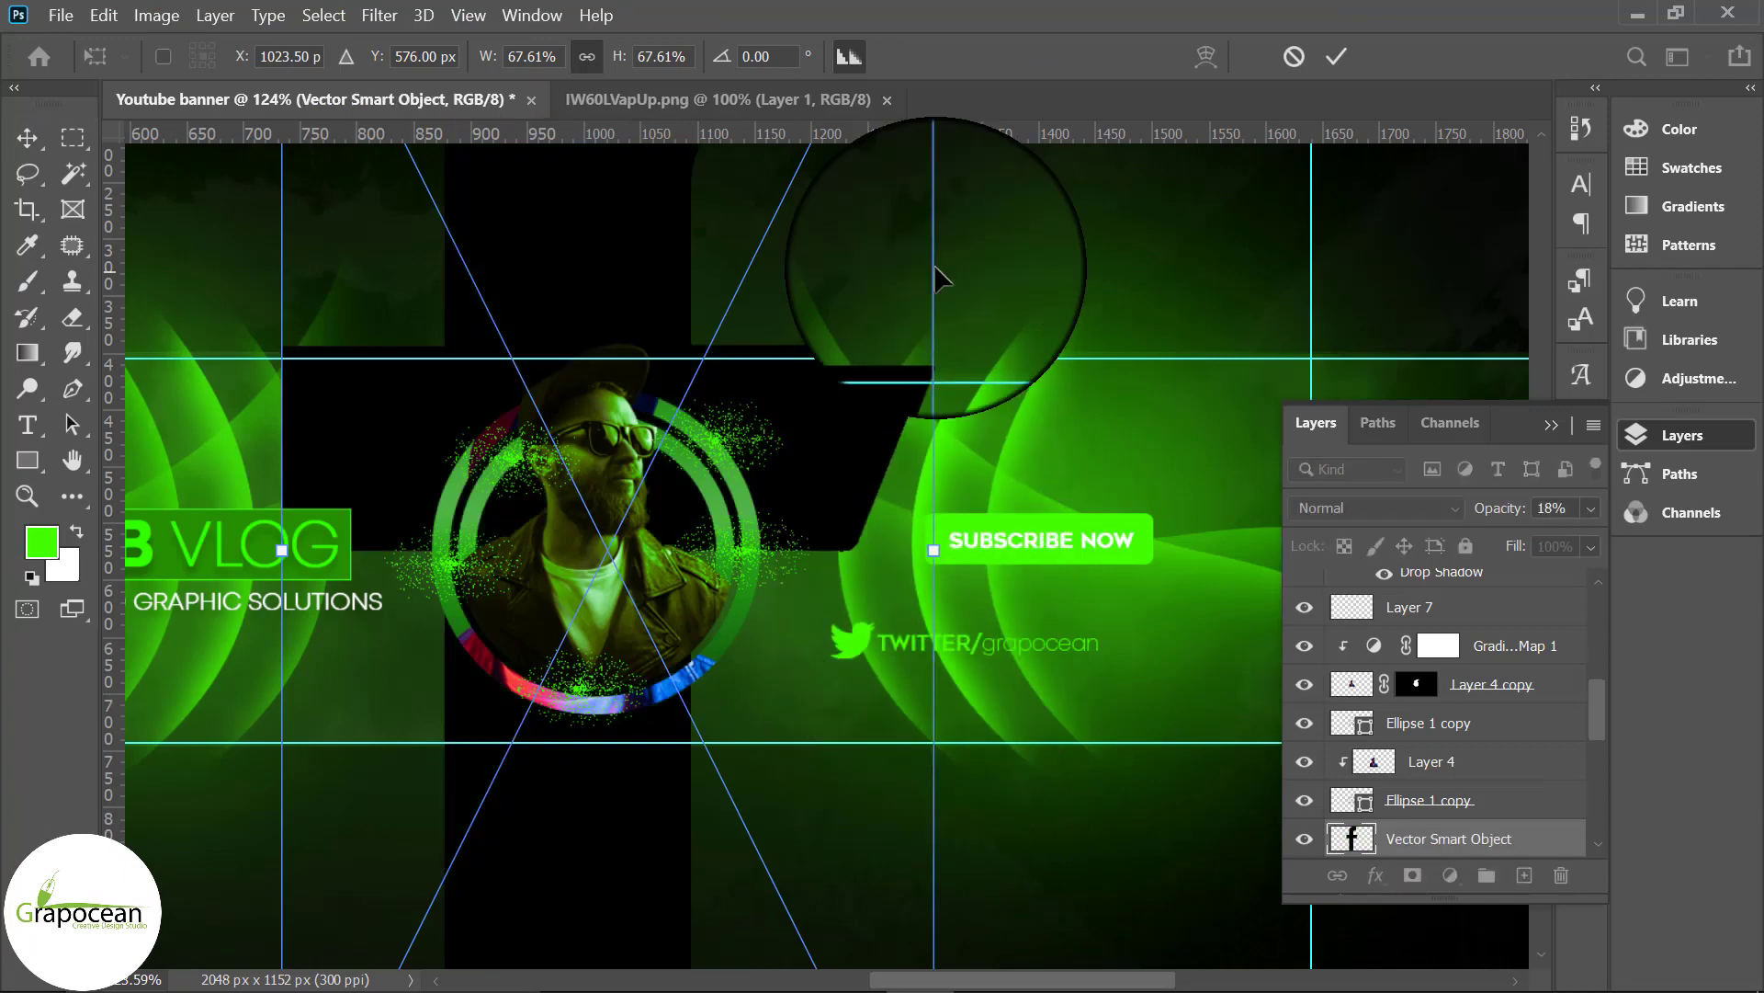
pyautogui.scroll(-5, 886, 315)
pyautogui.moveTo(965, 259)
pyautogui.mouseDown()
pyautogui.moveTo(876, 455)
pyautogui.moveTo(1029, 543)
pyautogui.moveTo(1107, 636)
pyautogui.mouseUp()
pyautogui.moveTo(1107, 818); pyautogui.dragTo(1035, 666)
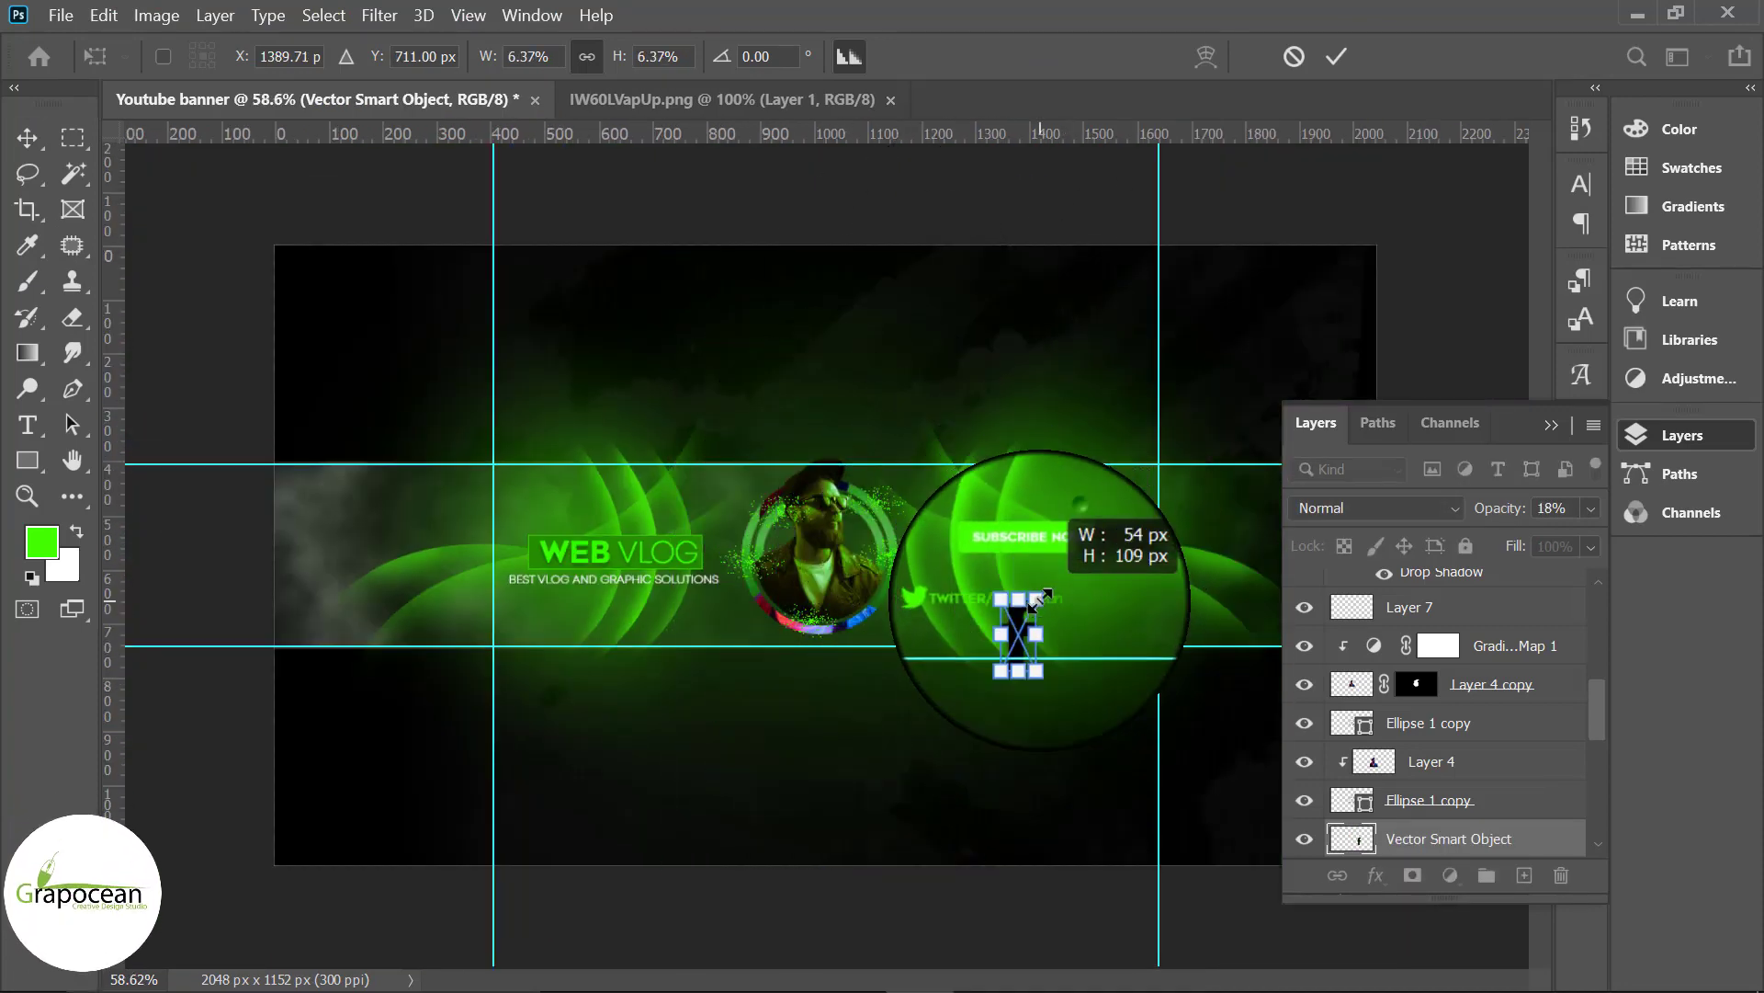
pyautogui.scroll(5, 1034, 665)
pyautogui.moveTo(1080, 556)
pyautogui.mouseDown()
pyautogui.moveTo(1057, 588)
pyautogui.moveTo(953, 572)
pyautogui.mouseUp()
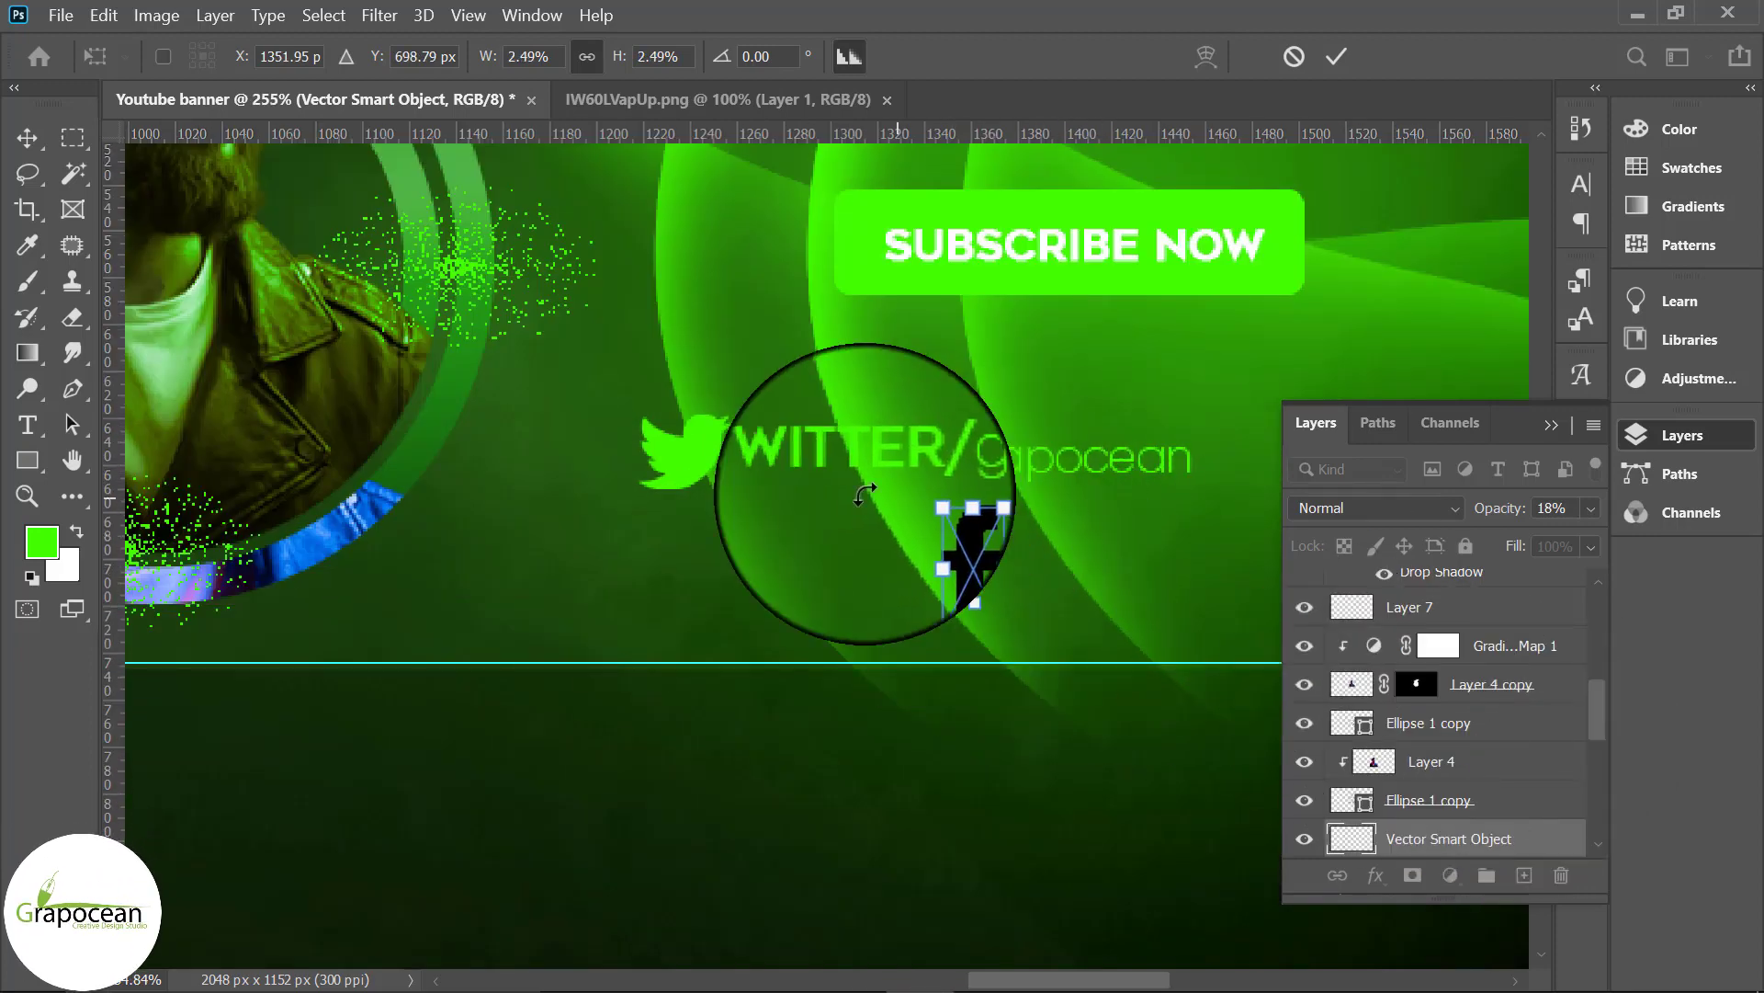
pyautogui.click(1332, 57)
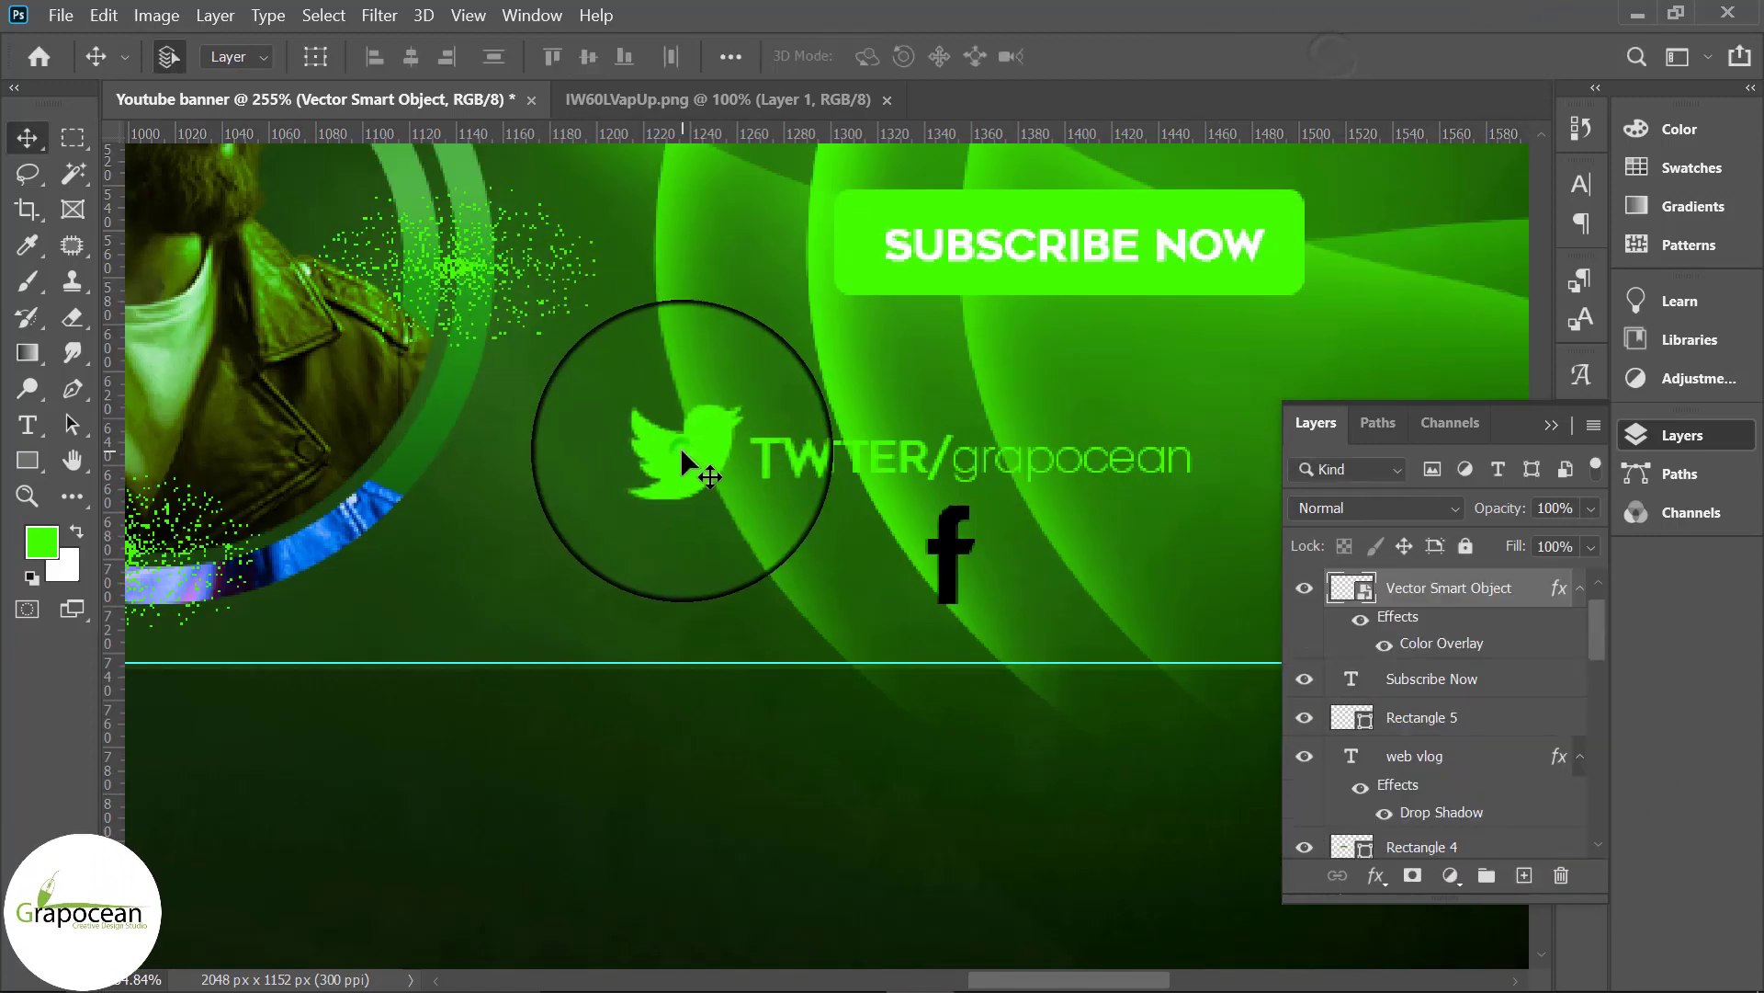
# Step: Move the Facebook icon layer up to sit just below the Twitter handle layer
pyautogui.scroll(-2, 1454, 763)
pyautogui.click(969, 556)
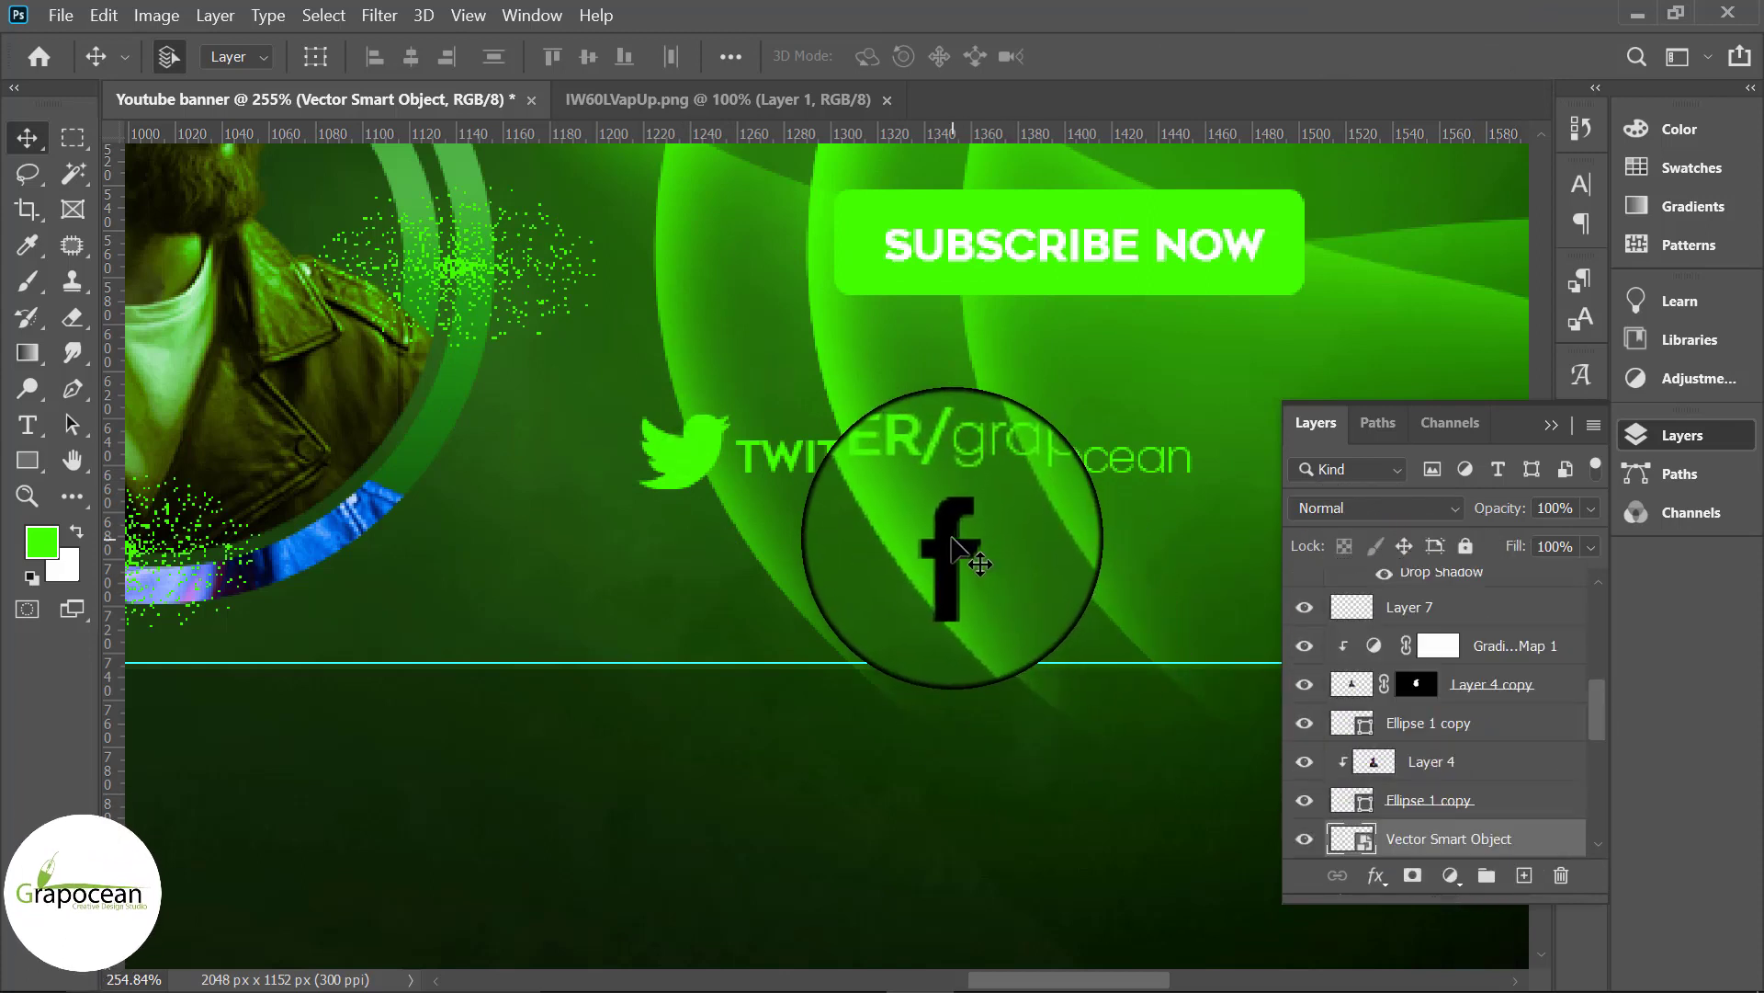
pyautogui.moveTo(1499, 845); pyautogui.dragTo(1460, 506)
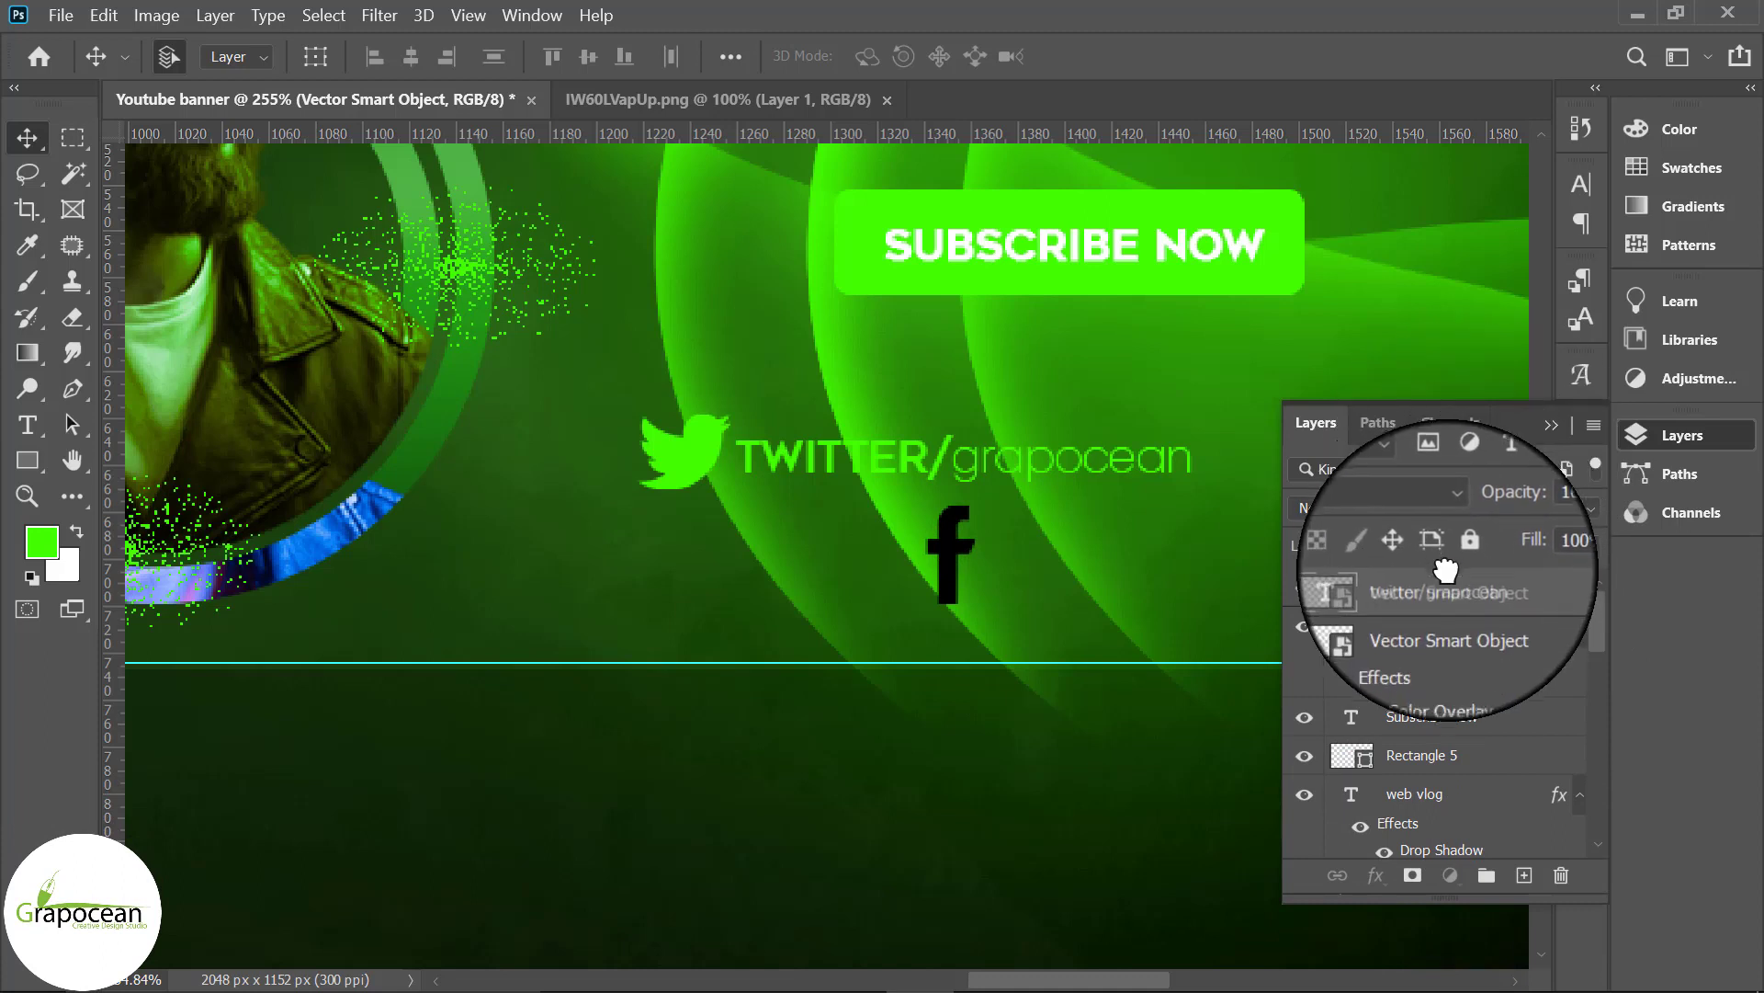
pyautogui.moveTo(1459, 506); pyautogui.dragTo(1439, 614)
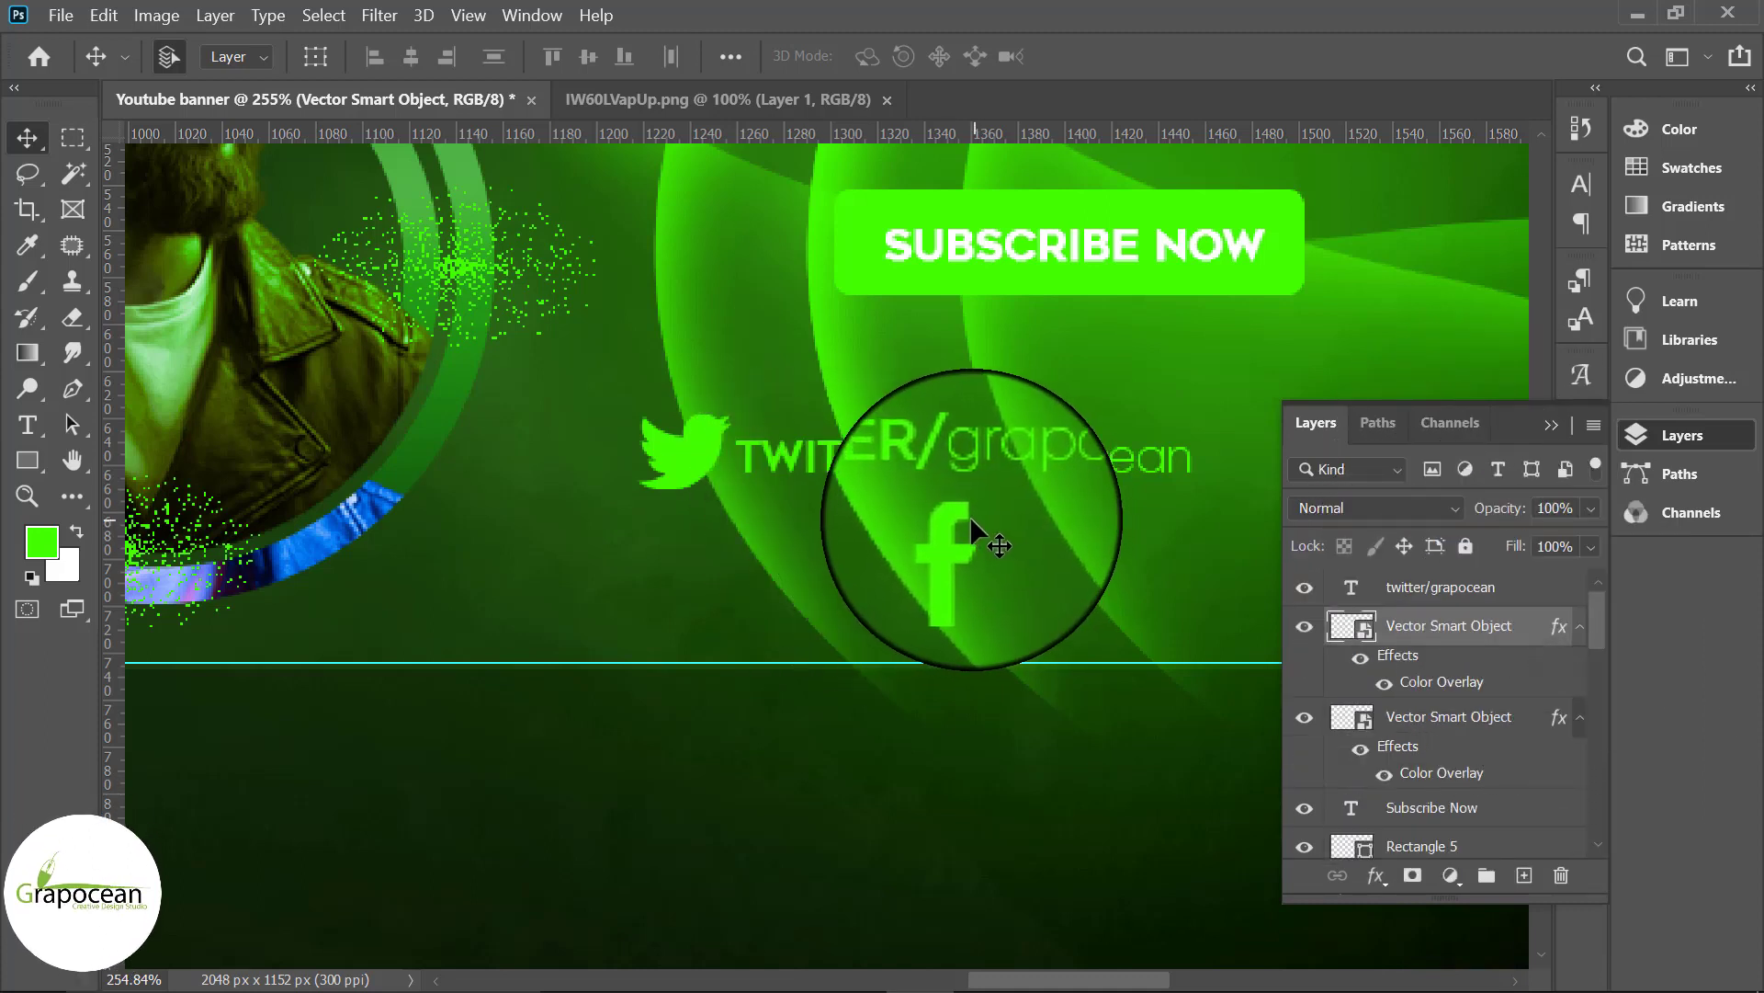
# Step: Duplicate the Twitter handle text beside the f icon and change TWITTER to FACEBOOK
pyautogui.moveTo(917, 456); pyautogui.dragTo(1189, 571)
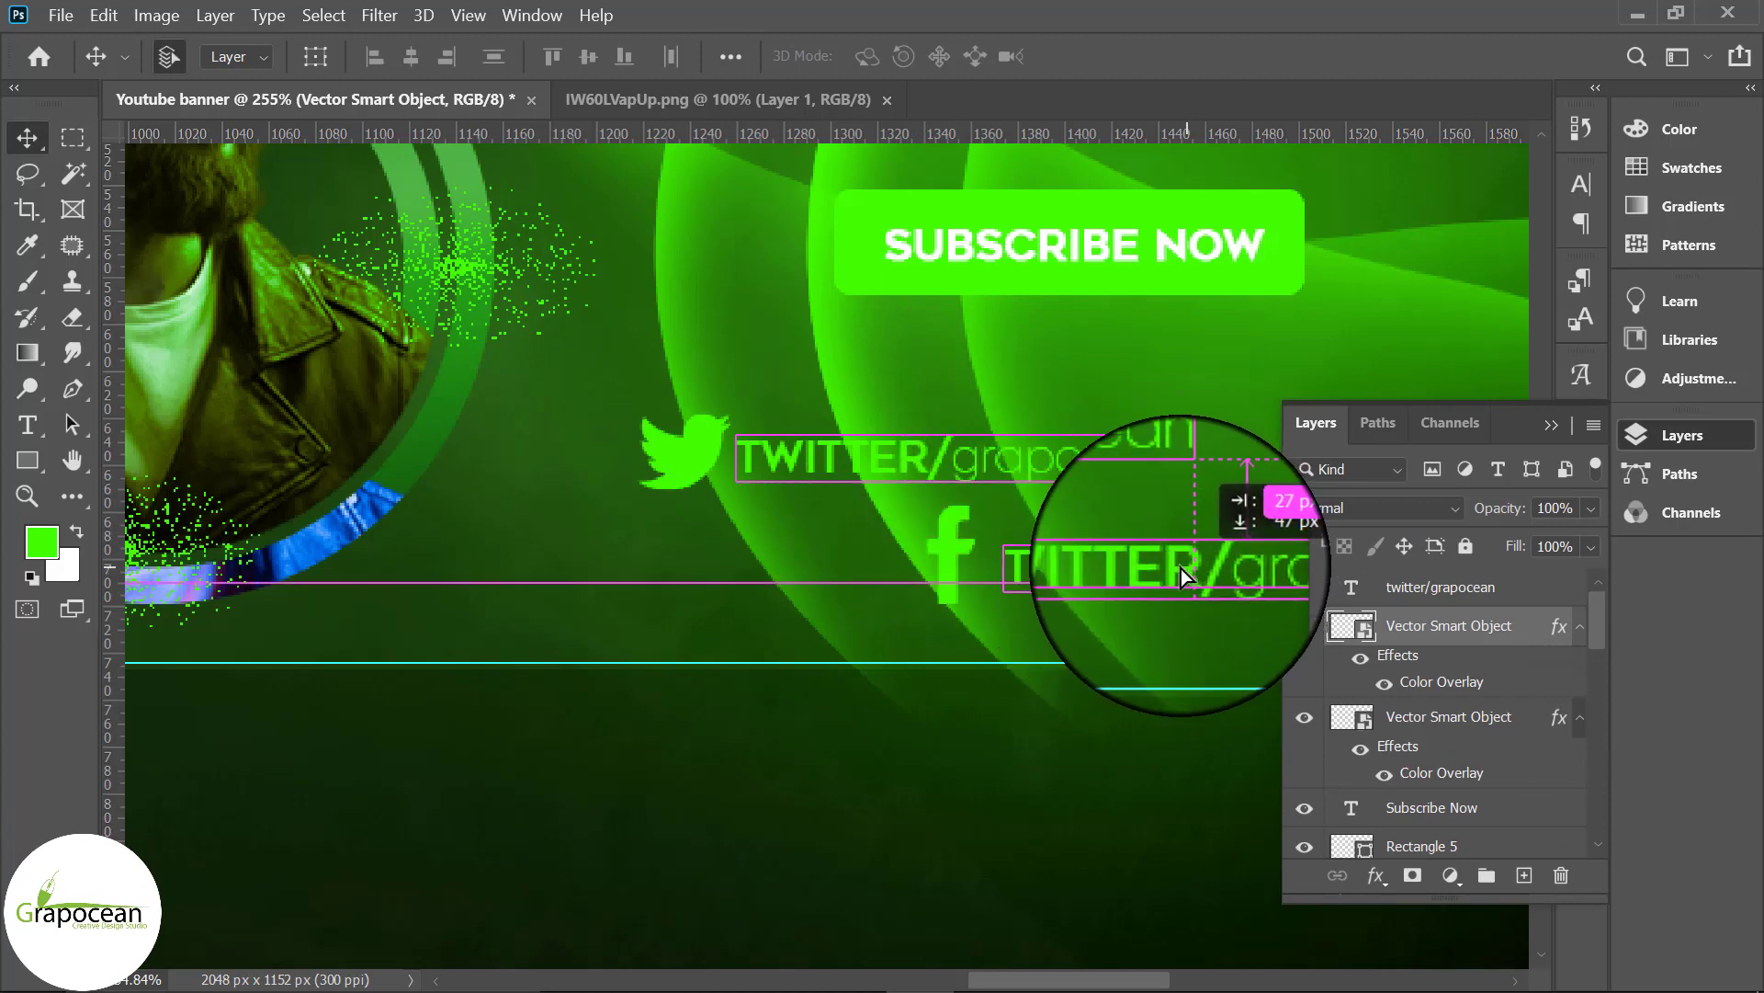
pyautogui.click(27, 423)
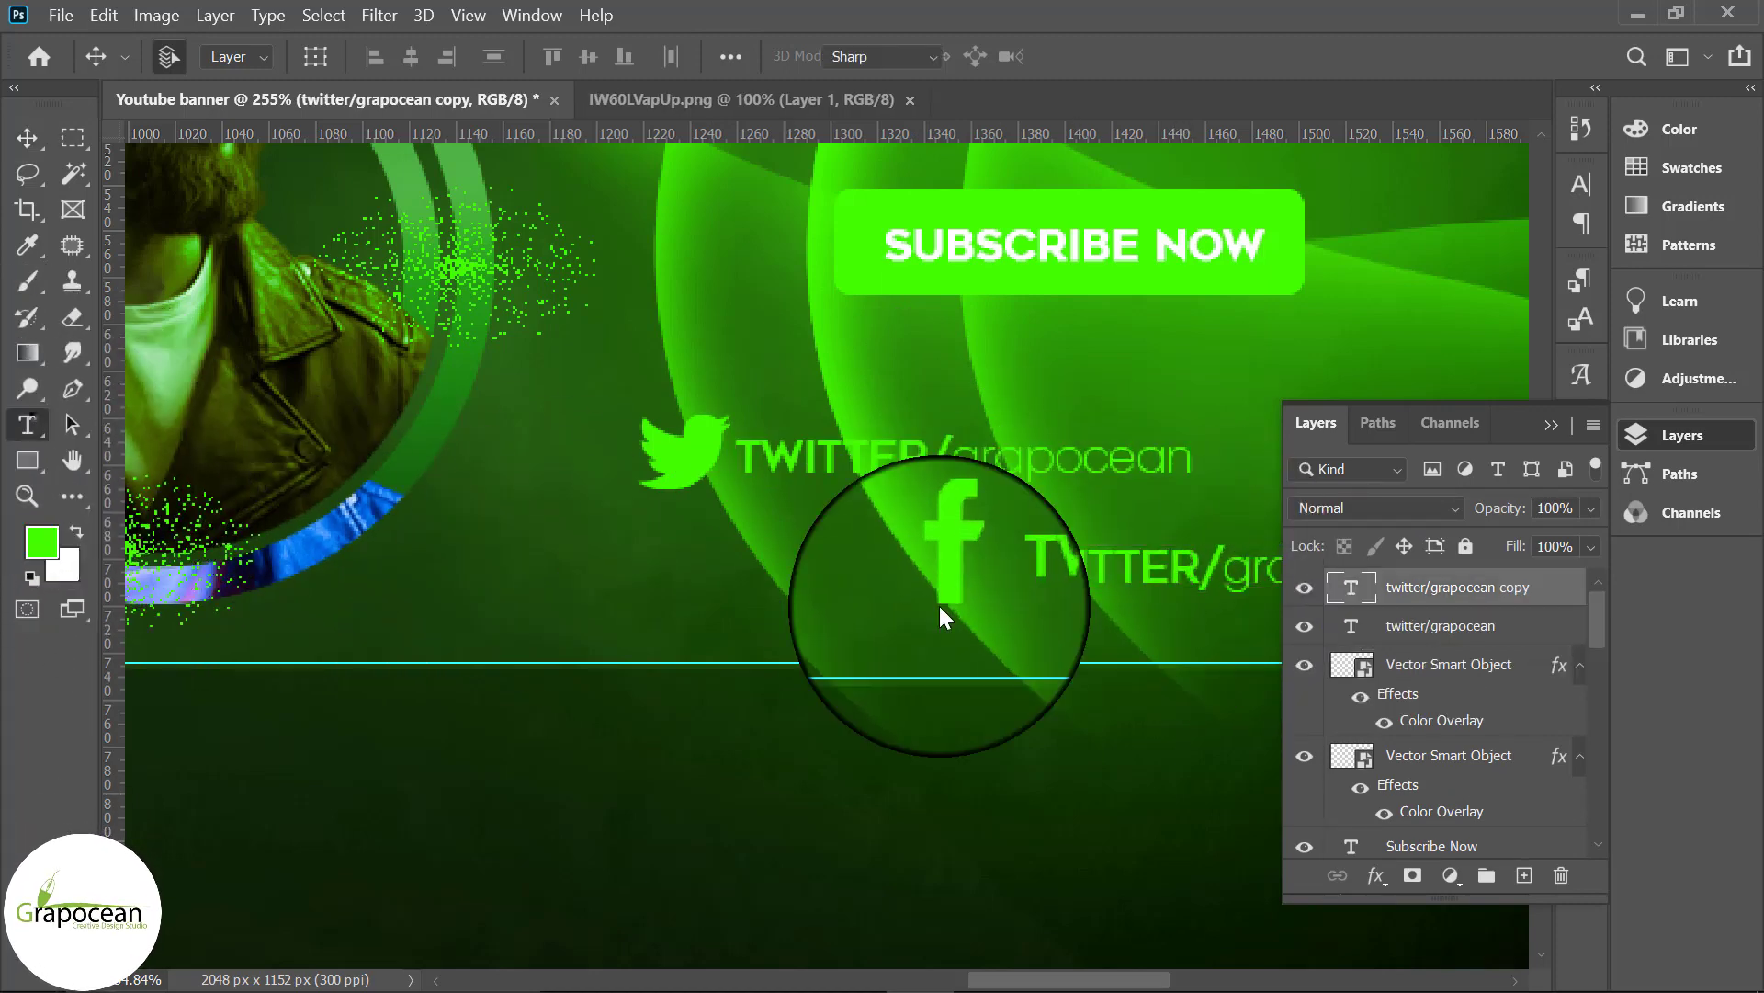
pyautogui.moveTo(1015, 562); pyautogui.dragTo(1189, 571)
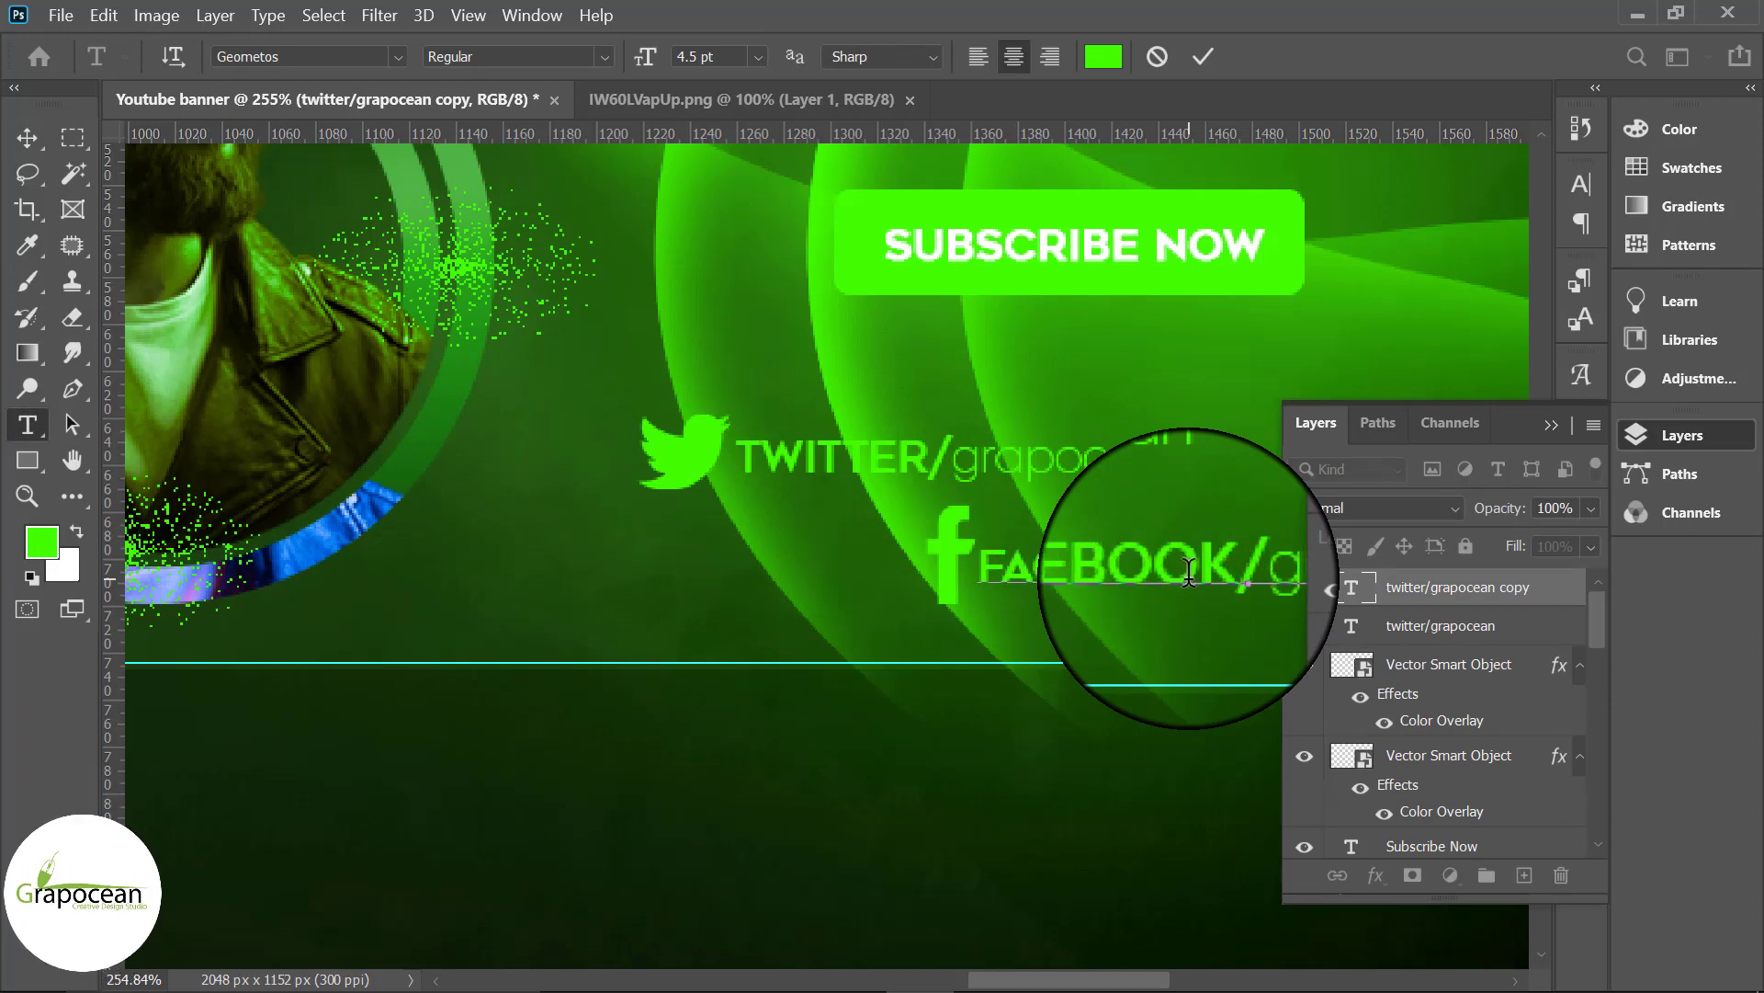
pyautogui.click(26, 137)
pyautogui.scroll(-5, 353, 652)
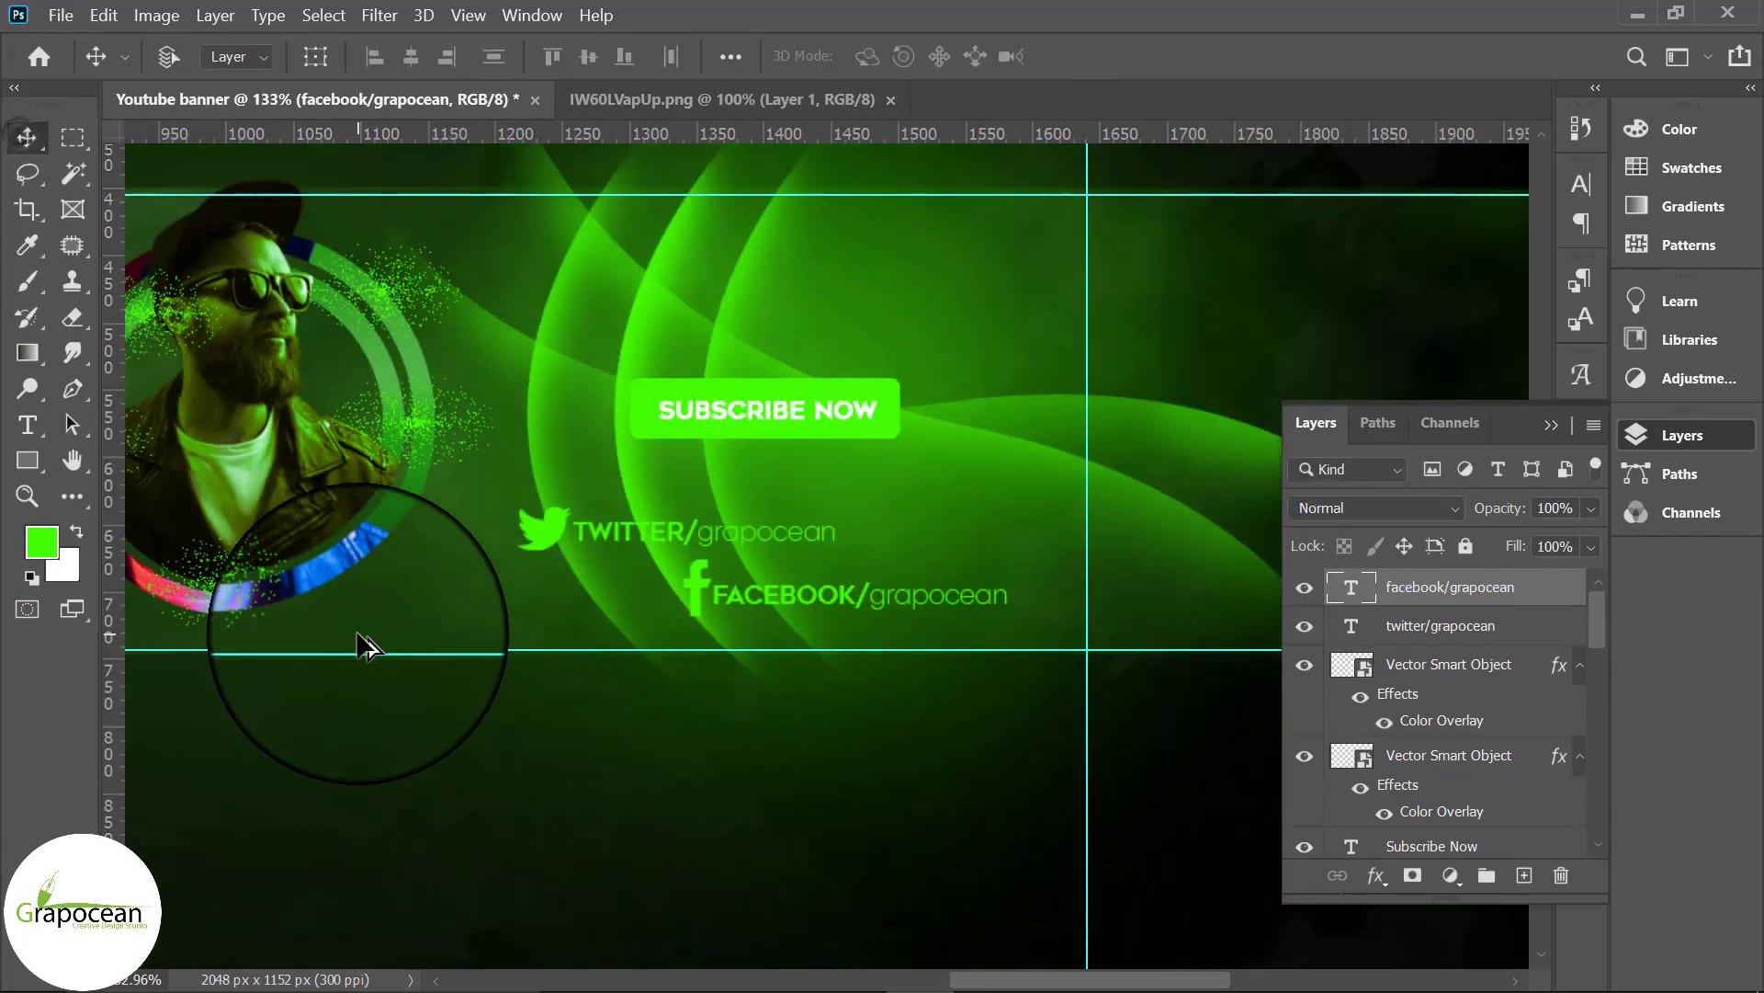